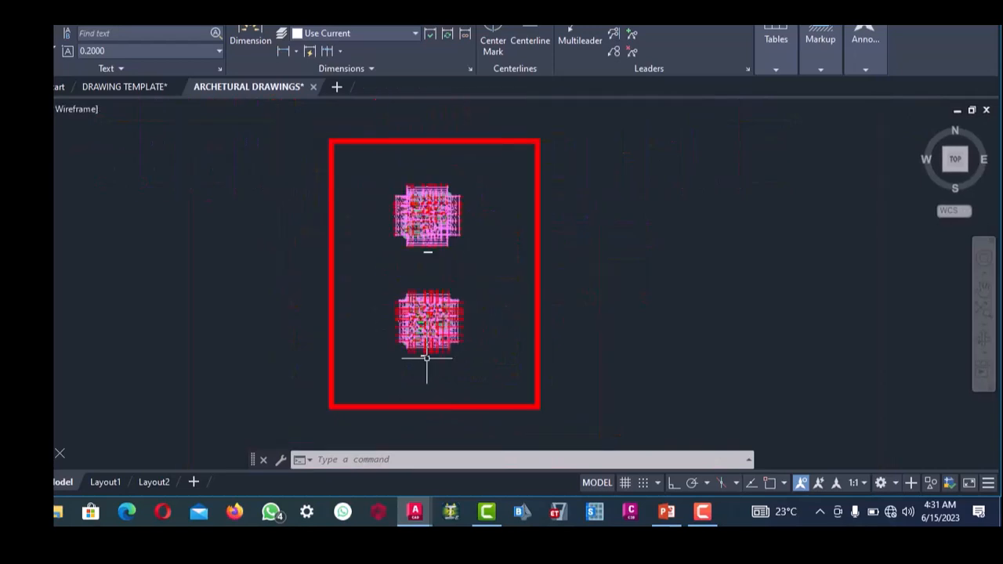
# - Examine the ground floor and first floor plans inside the red frame, both up close and as a whole
pyautogui.scroll(5, 429, 326)
pyautogui.scroll(-4, 429, 325)
pyautogui.scroll(6, 429, 325)
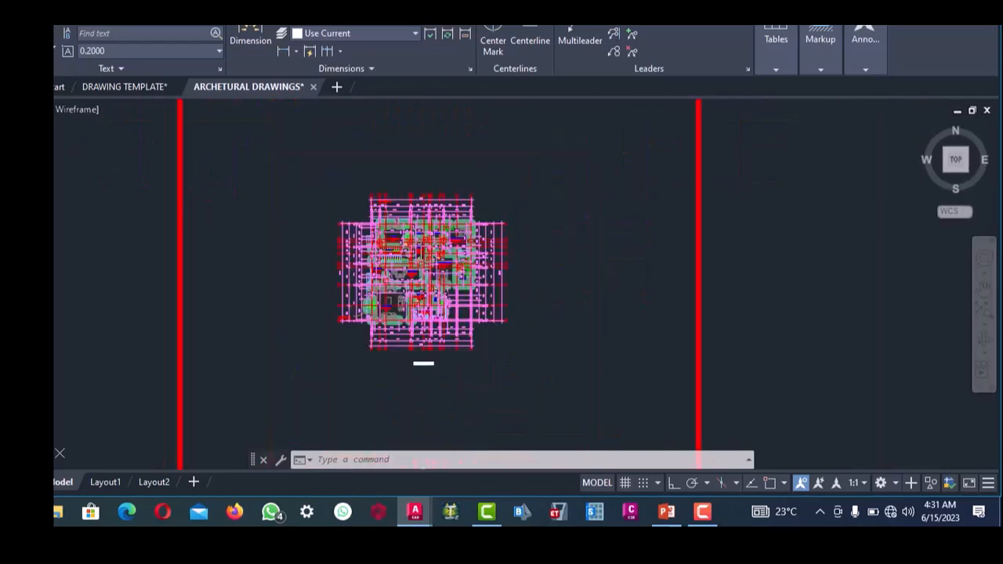
pyautogui.scroll(-6, 429, 325)
pyautogui.scroll(7, 430, 325)
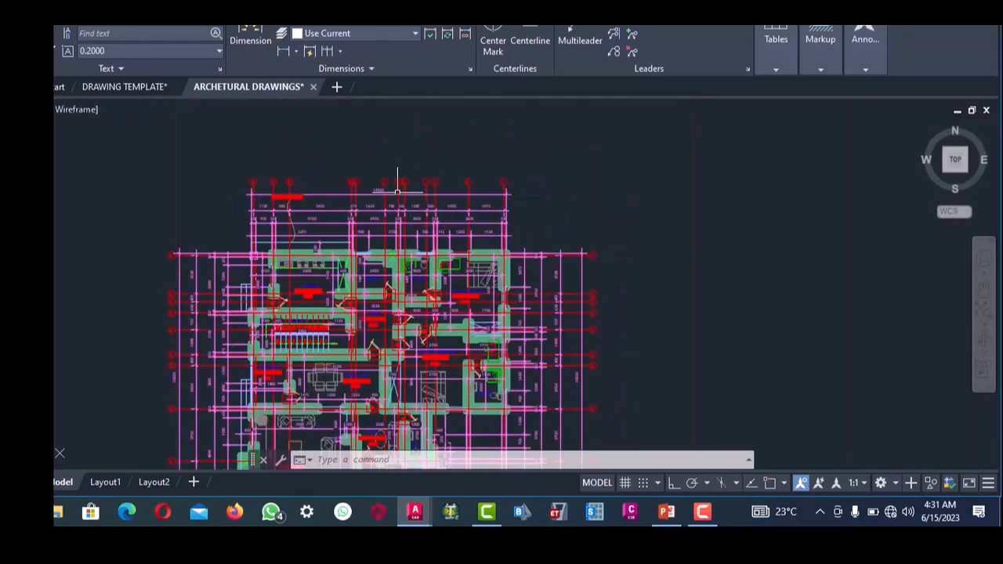
pyautogui.scroll(-4, 430, 325)
pyautogui.scroll(-4, 387, 228)
pyautogui.scroll(6, 385, 329)
pyautogui.scroll(-6, 403, 318)
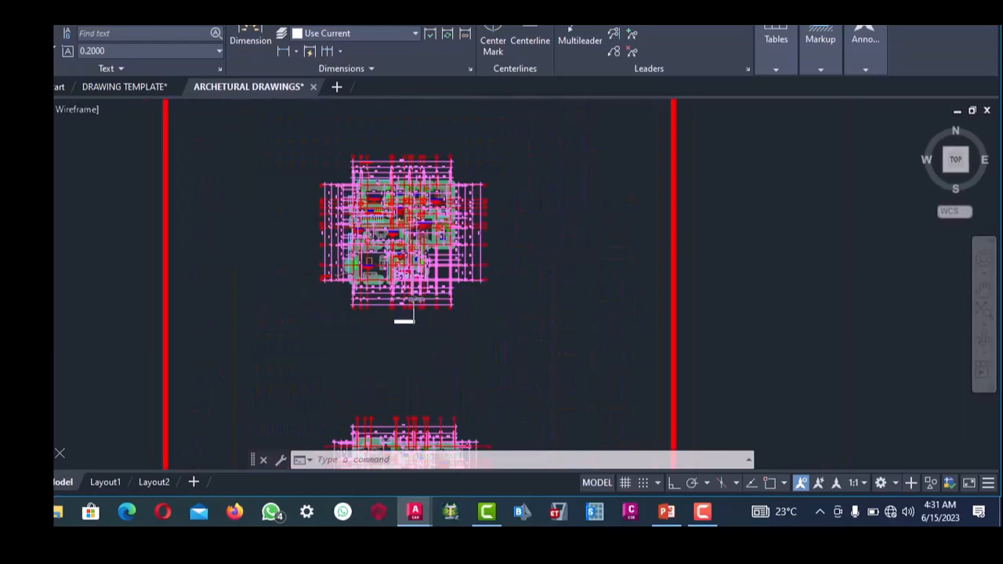
pyautogui.scroll(5, 403, 313)
pyautogui.scroll(-5, 403, 313)
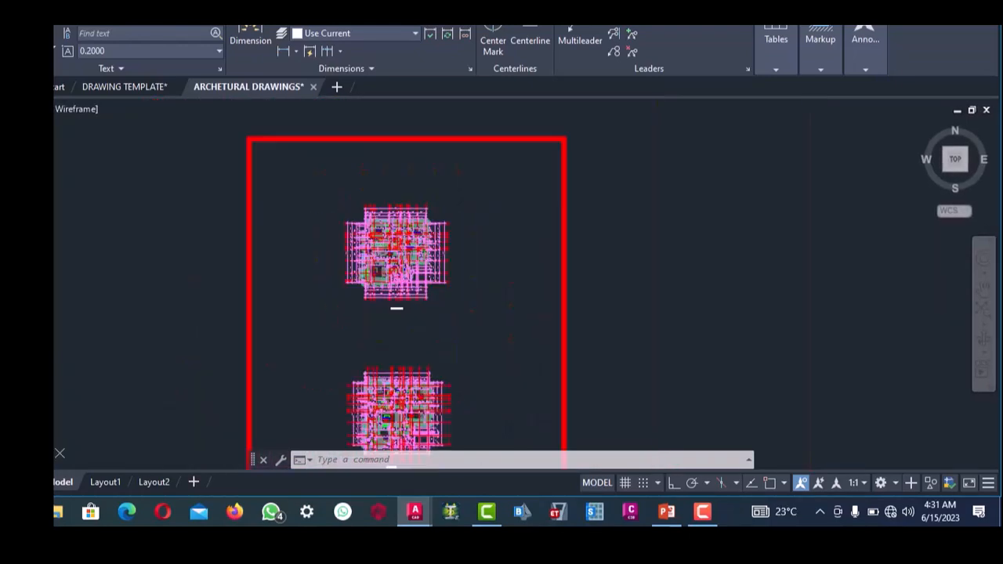
pyautogui.scroll(2, 403, 313)
pyautogui.scroll(-6, 403, 313)
pyautogui.scroll(7, 403, 313)
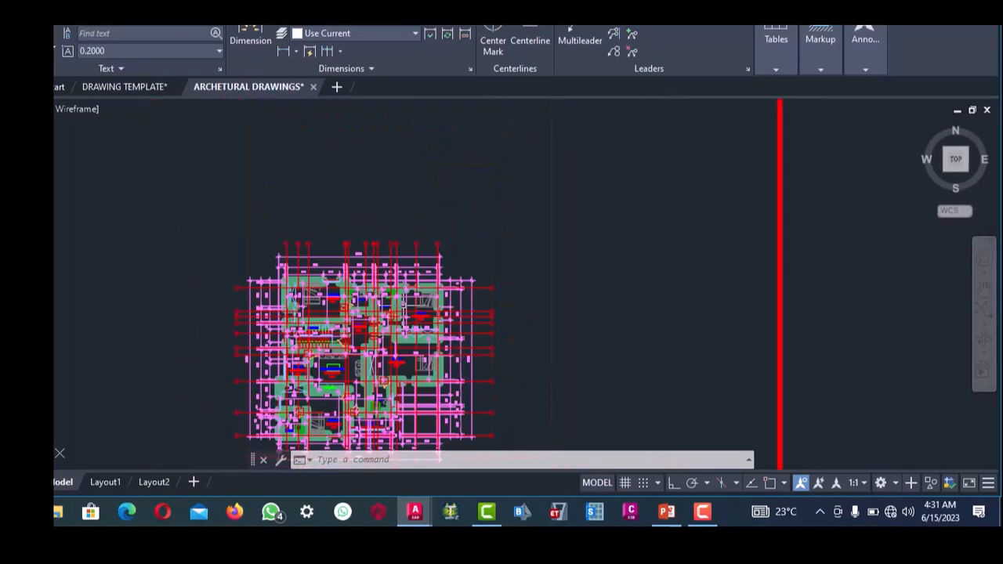
pyautogui.scroll(-4, 403, 314)
pyautogui.scroll(-3, 403, 313)
pyautogui.scroll(5, 403, 313)
pyautogui.scroll(-6, 403, 314)
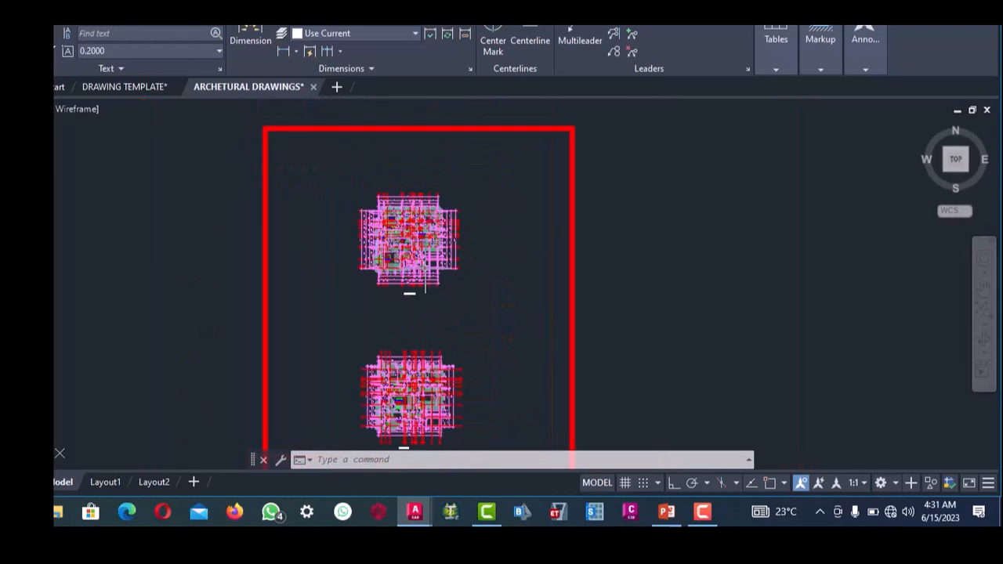
pyautogui.scroll(2, 421, 326)
pyautogui.scroll(-2, 420, 325)
pyautogui.scroll(4, 421, 326)
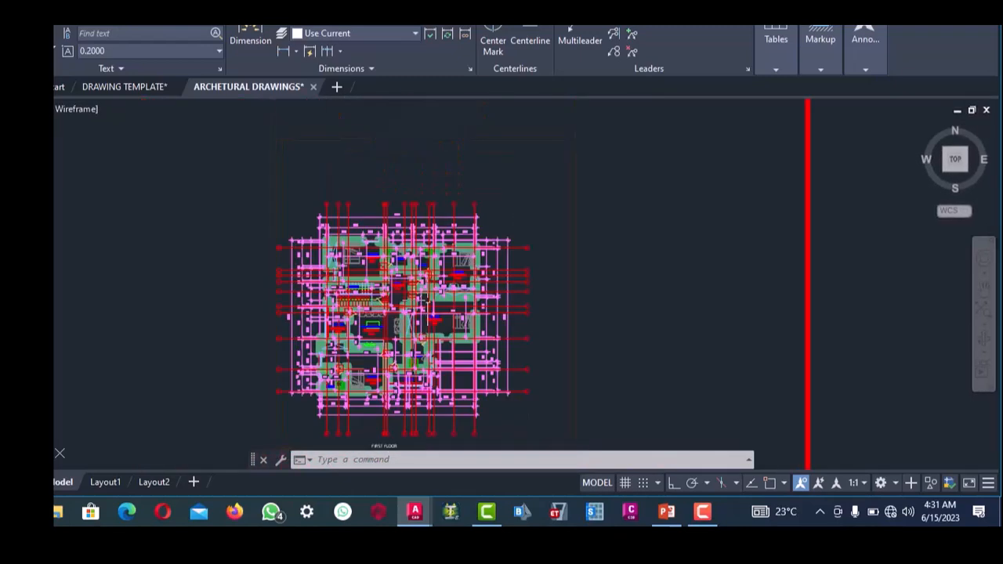
pyautogui.scroll(-4, 421, 325)
pyautogui.scroll(5, 421, 235)
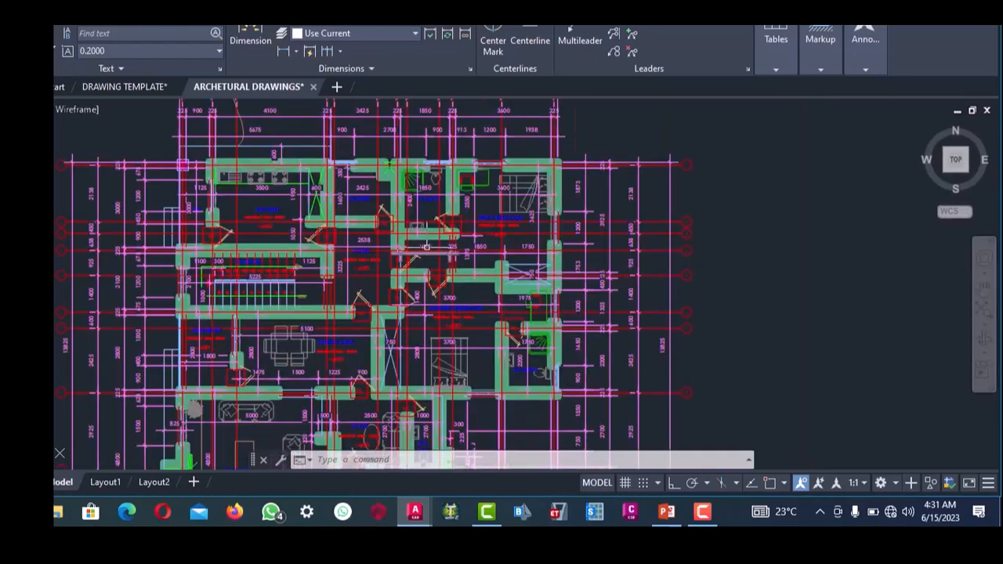
pyautogui.scroll(-4, 420, 235)
pyautogui.scroll(3, 420, 236)
pyautogui.scroll(1, 421, 274)
pyautogui.scroll(-4, 421, 274)
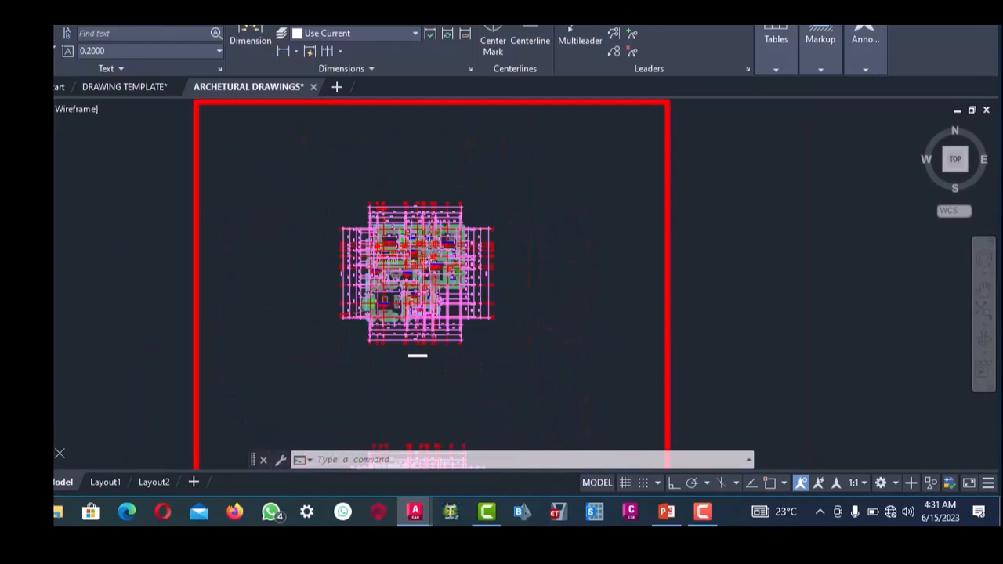
pyautogui.scroll(4, 421, 274)
pyautogui.scroll(-4, 421, 274)
pyautogui.scroll(-2, 423, 275)
pyautogui.scroll(3, 424, 274)
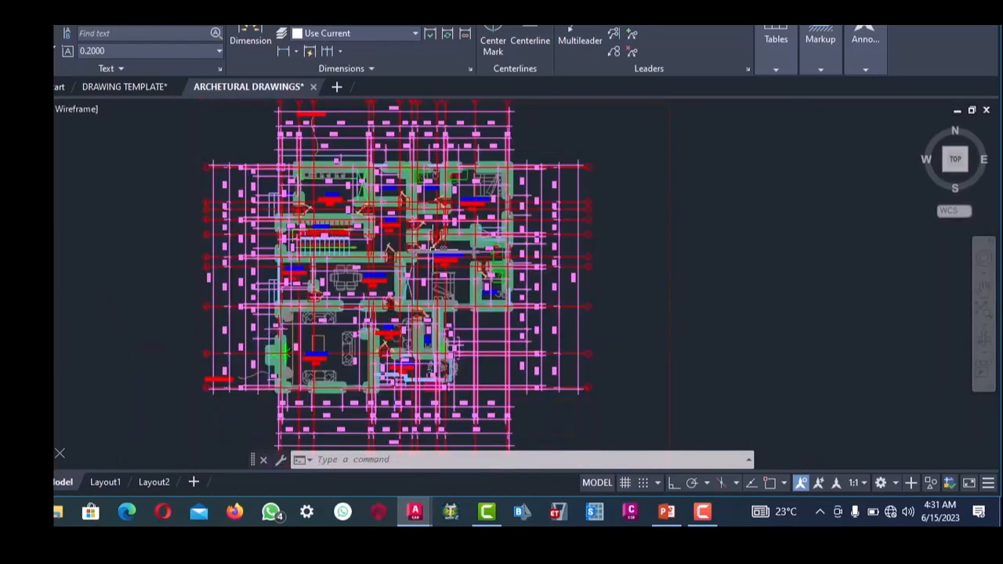
pyautogui.scroll(-5, 425, 275)
pyautogui.scroll(3, 424, 276)
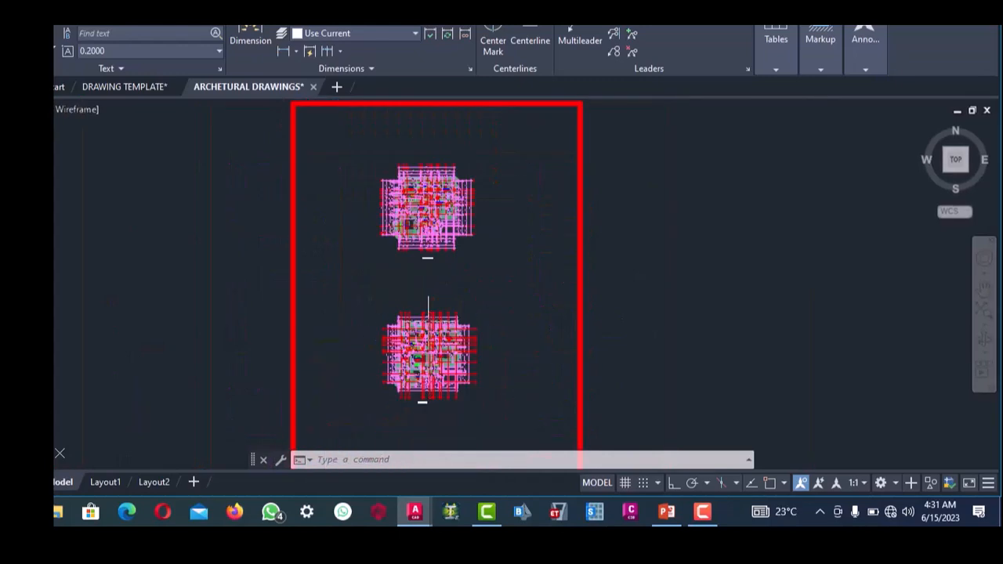
pyautogui.scroll(-3, 425, 282)
pyautogui.scroll(4, 425, 282)
pyautogui.scroll(4, 423, 283)
pyautogui.scroll(-5, 423, 282)
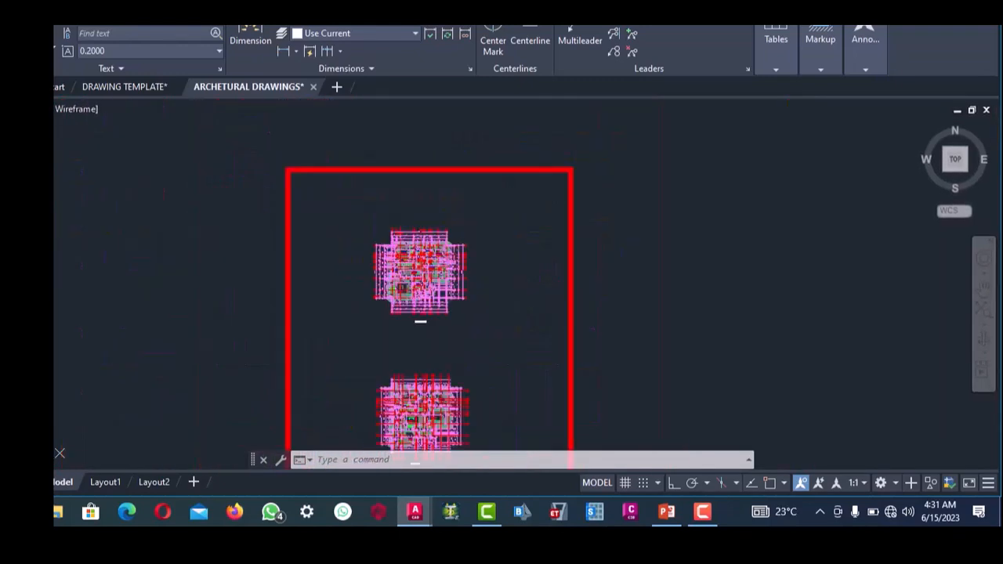
pyautogui.scroll(4, 423, 282)
pyautogui.scroll(-4, 435, 235)
pyautogui.scroll(5, 435, 227)
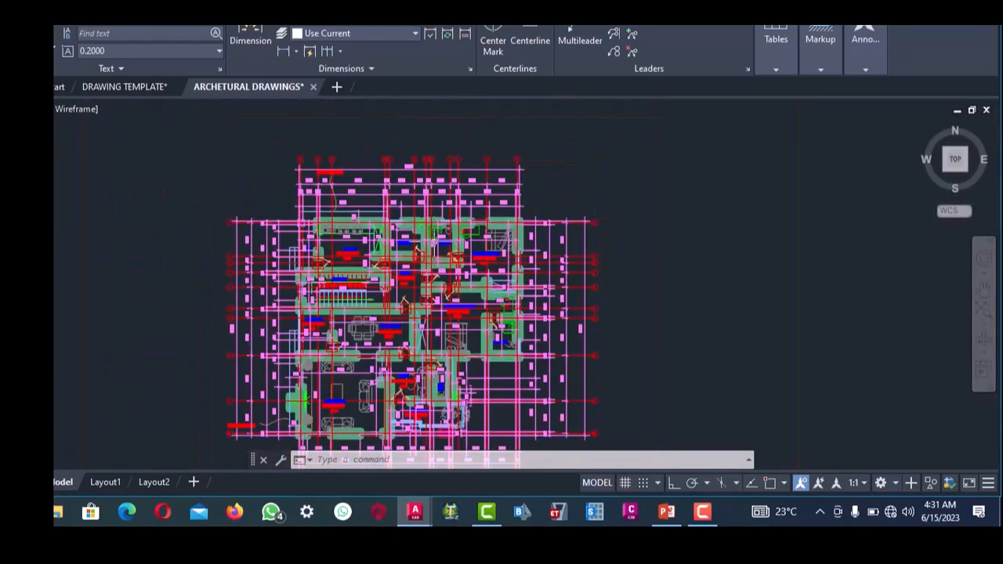
pyautogui.scroll(-4, 436, 227)
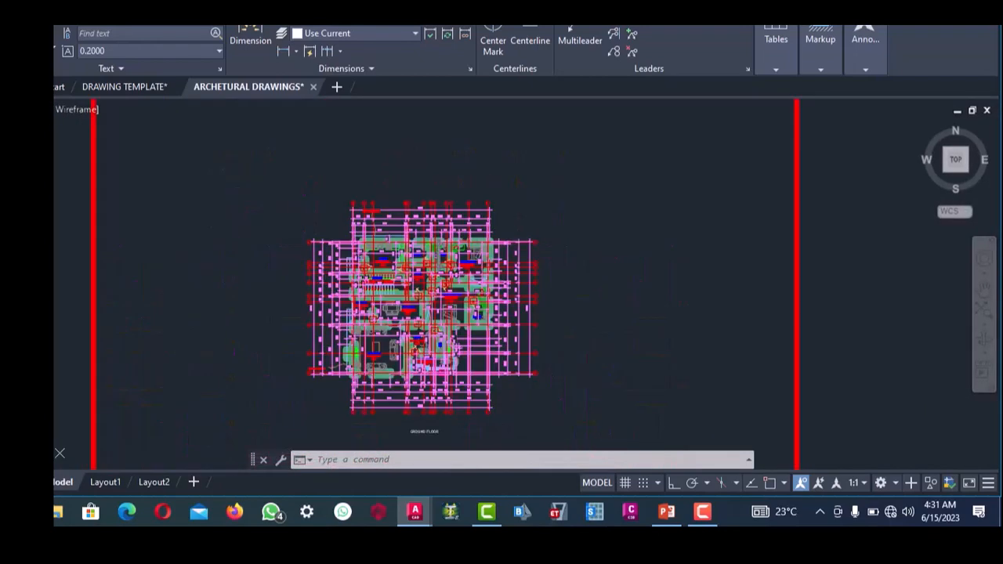
pyautogui.scroll(5, 437, 227)
pyautogui.scroll(-5, 436, 227)
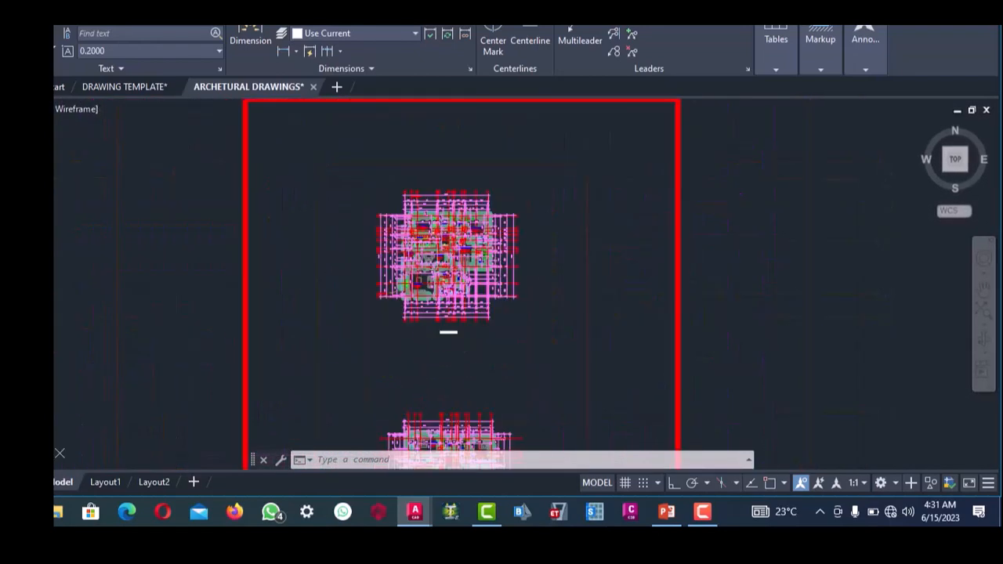
pyautogui.scroll(5, 436, 264)
pyautogui.scroll(-7, 435, 264)
pyautogui.scroll(5, 436, 264)
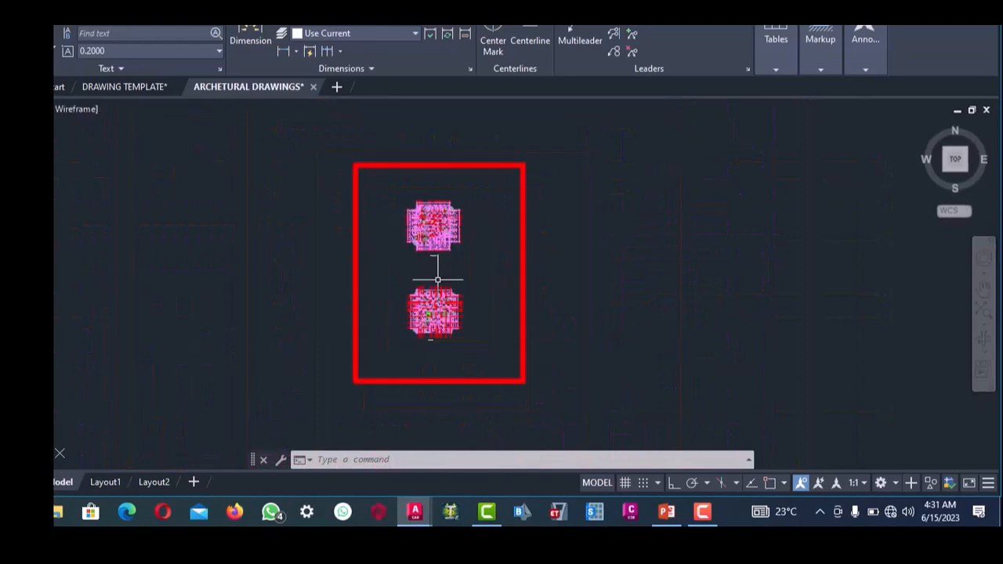
pyautogui.scroll(-5, 438, 274)
pyautogui.scroll(4, 437, 274)
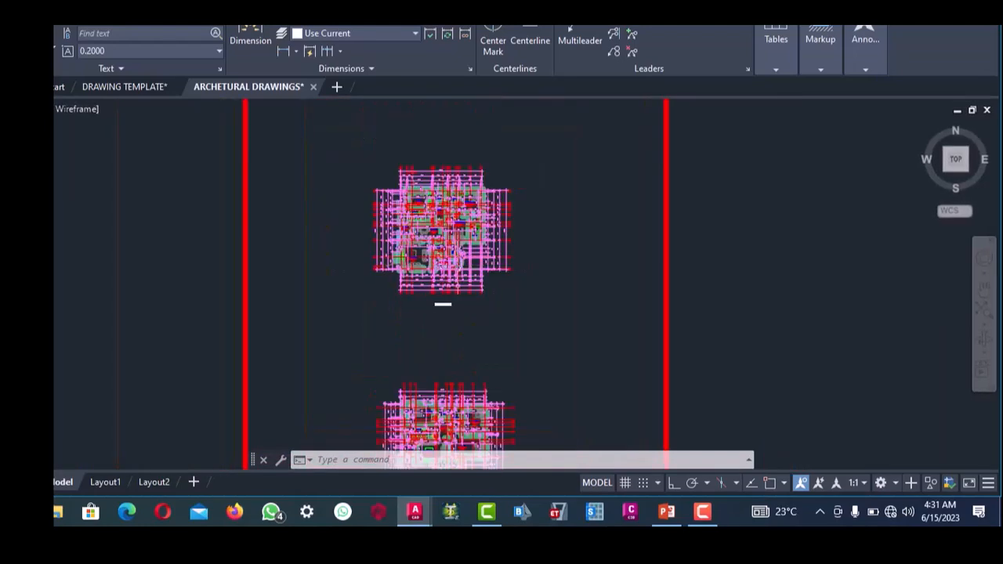
pyautogui.scroll(-5, 471, 286)
pyautogui.scroll(5, 470, 286)
pyautogui.scroll(-5, 470, 286)
pyautogui.scroll(2, 494, 302)
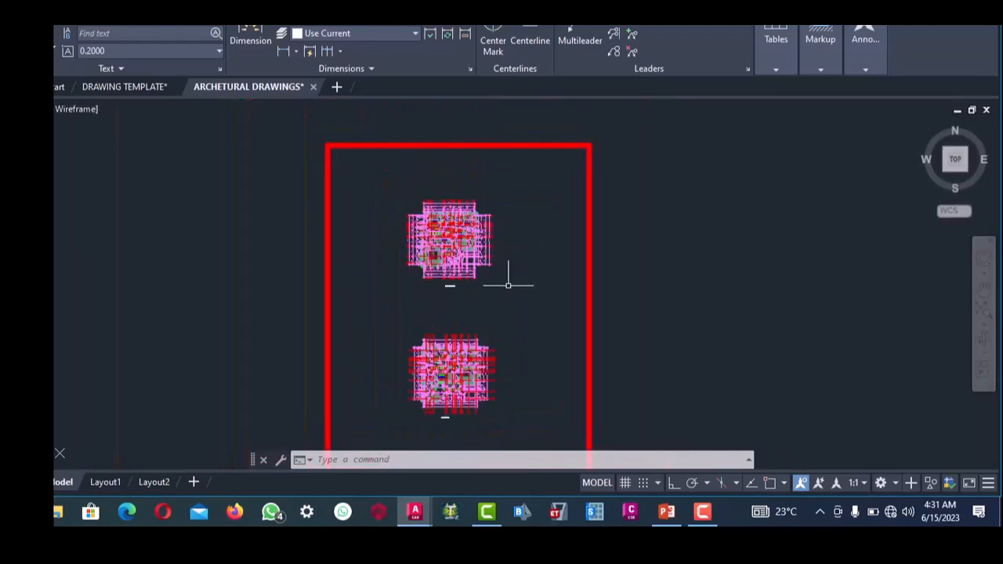
pyautogui.scroll(3, 481, 269)
pyautogui.scroll(-5, 511, 291)
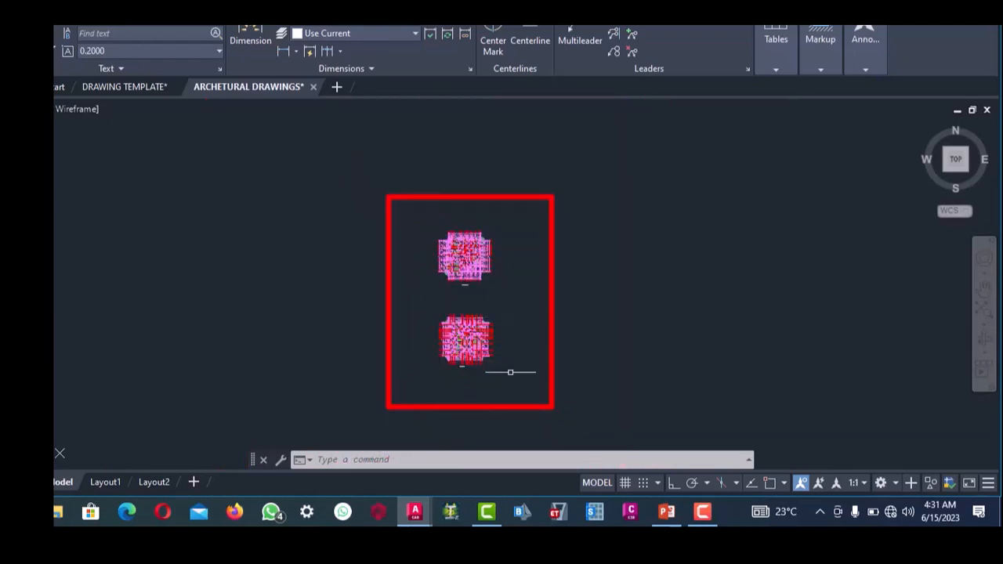
# - Select both floor plans inside the red frame, without the frame itself, and copy them to the clipboard
pyautogui.click(511, 382)
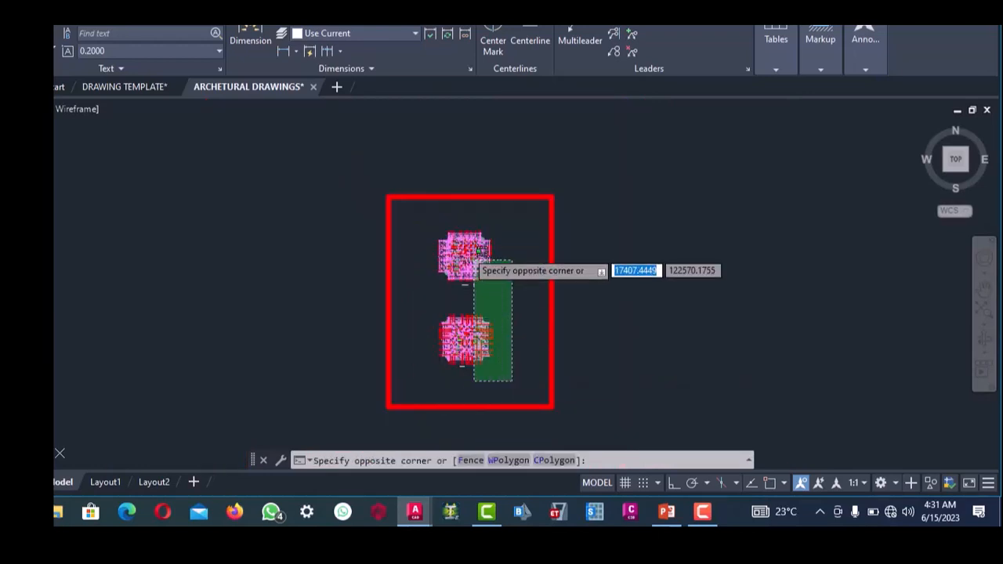
pyautogui.click(425, 218)
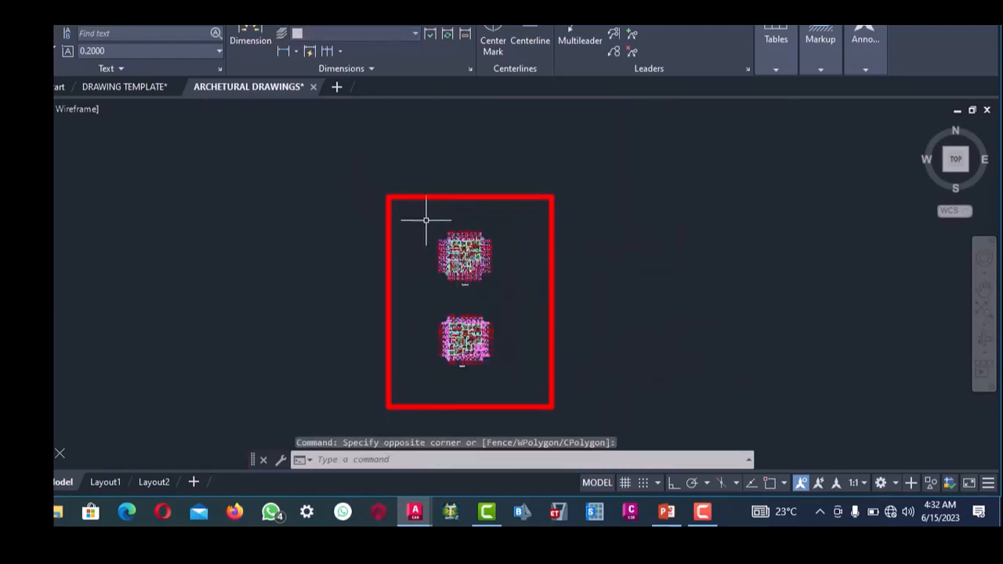
pyautogui.rightClick(425, 219)
pyautogui.moveTo(467, 216)
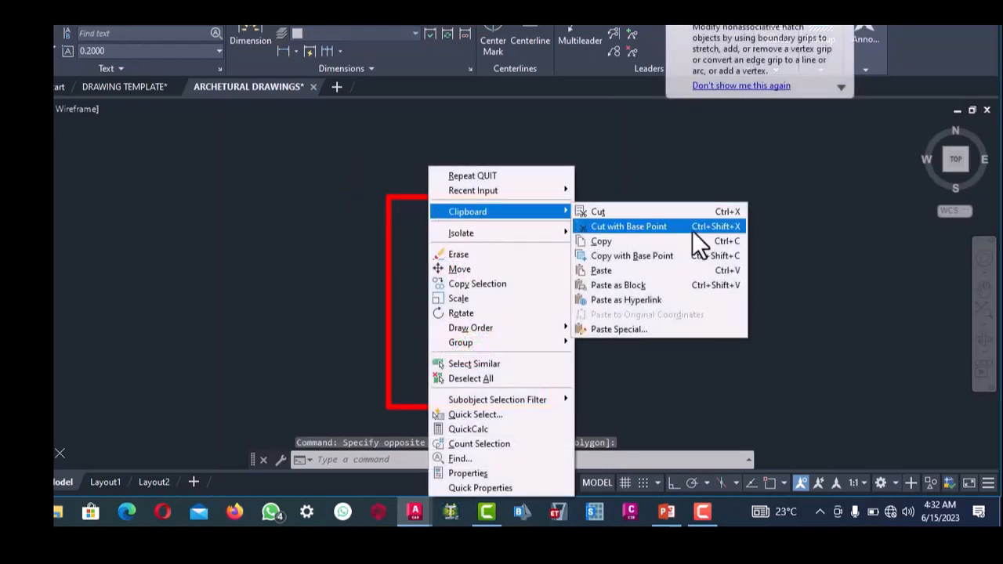
pyautogui.click(611, 242)
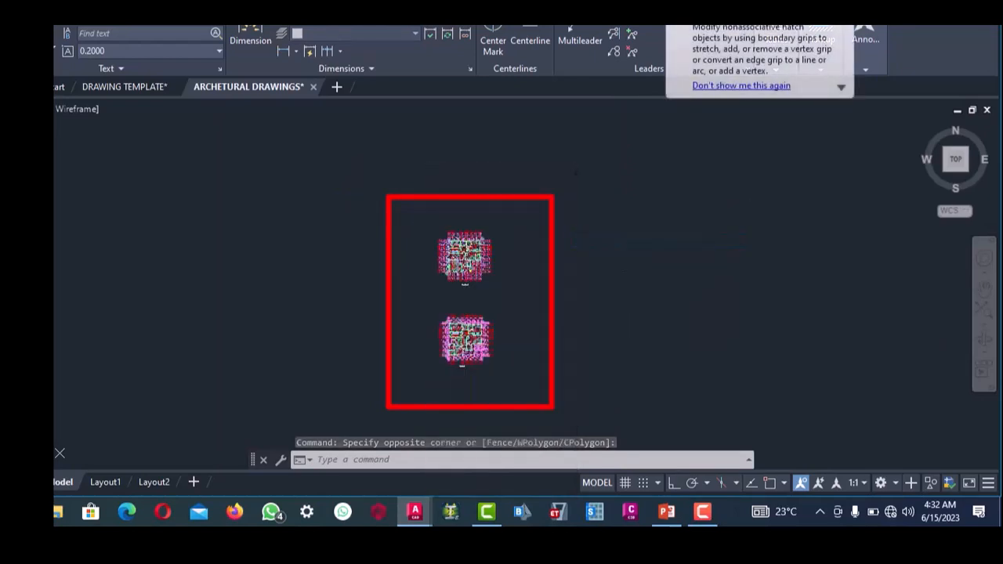
# - Switch to the DRAWING TEMPLATE drawing and paste the copied floor plans in the empty area east of the template sheets
pyautogui.moveTo(406, 495)
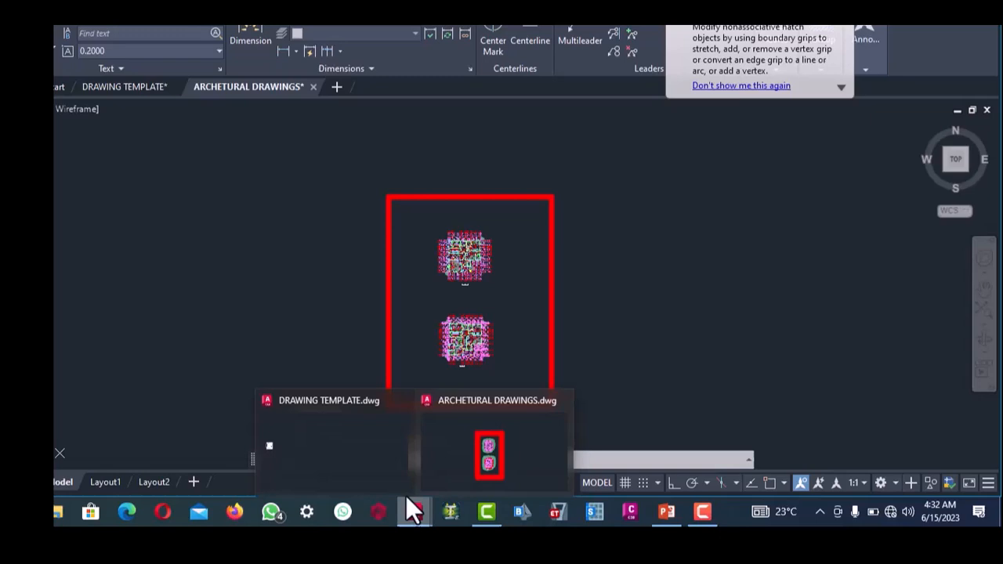
pyautogui.click(356, 454)
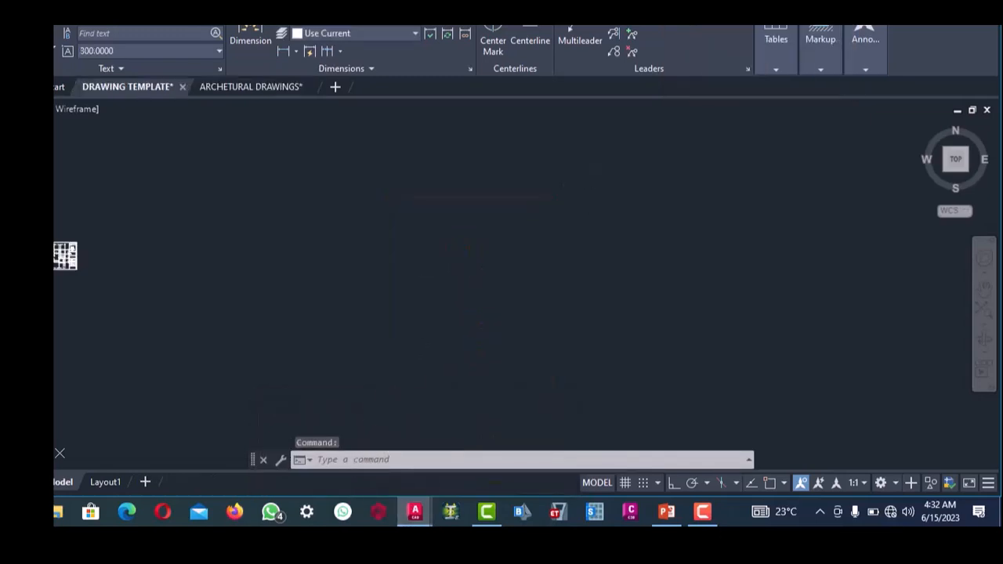
pyautogui.rightClick(589, 188)
pyautogui.moveTo(616, 235)
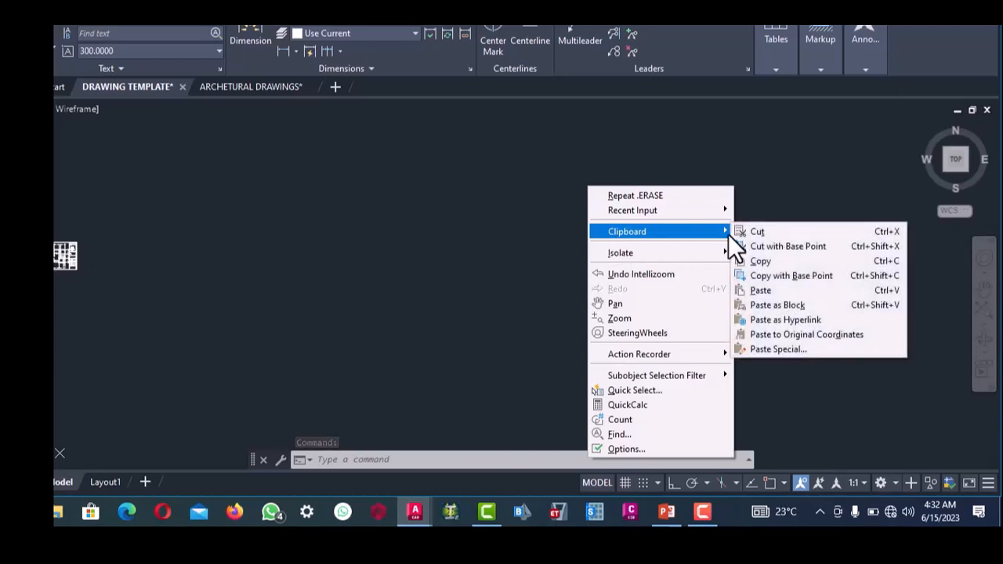
pyautogui.click(759, 290)
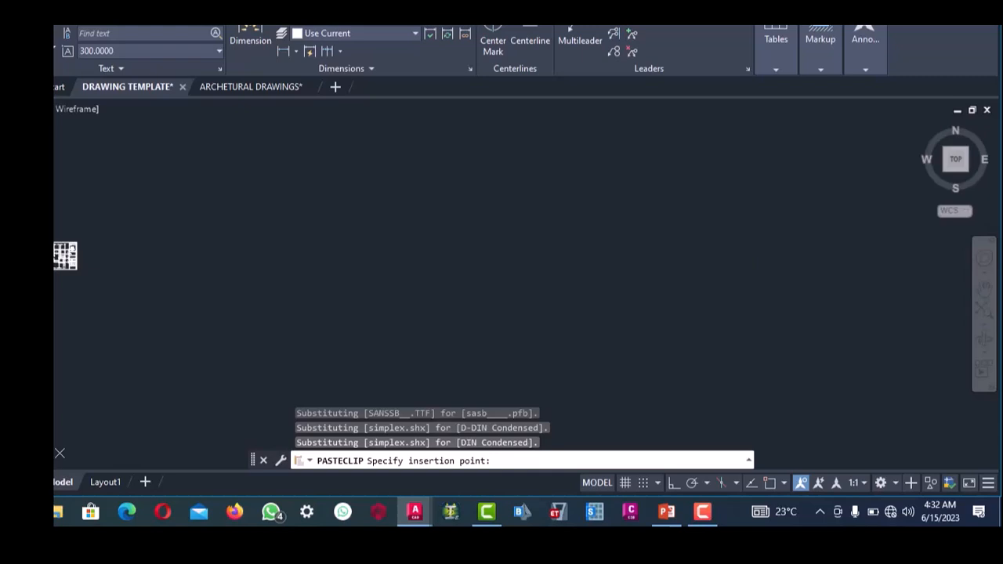
pyautogui.click(748, 288)
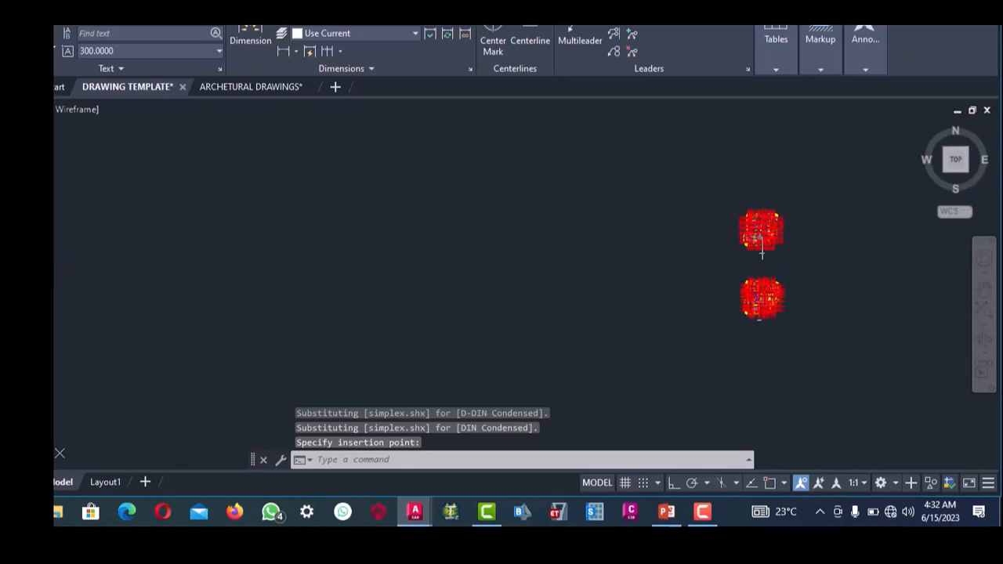
# - Copy only the pasted ground floor plan, the upper one, to the empty space just east of the nearest template sheet
pyautogui.scroll(5, 773, 259)
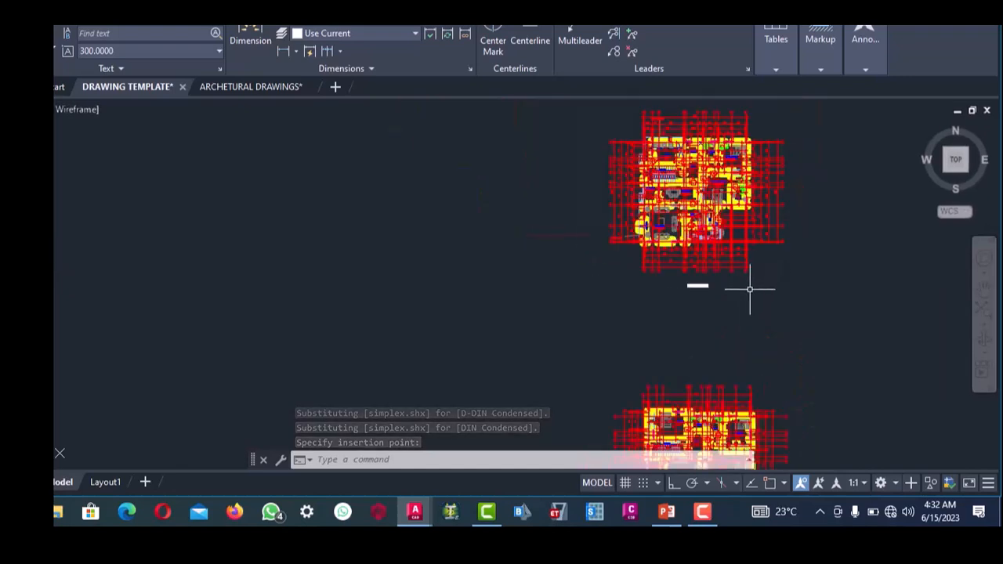
pyautogui.scroll(2, 705, 291)
pyautogui.scroll(-6, 753, 313)
pyautogui.click(812, 304)
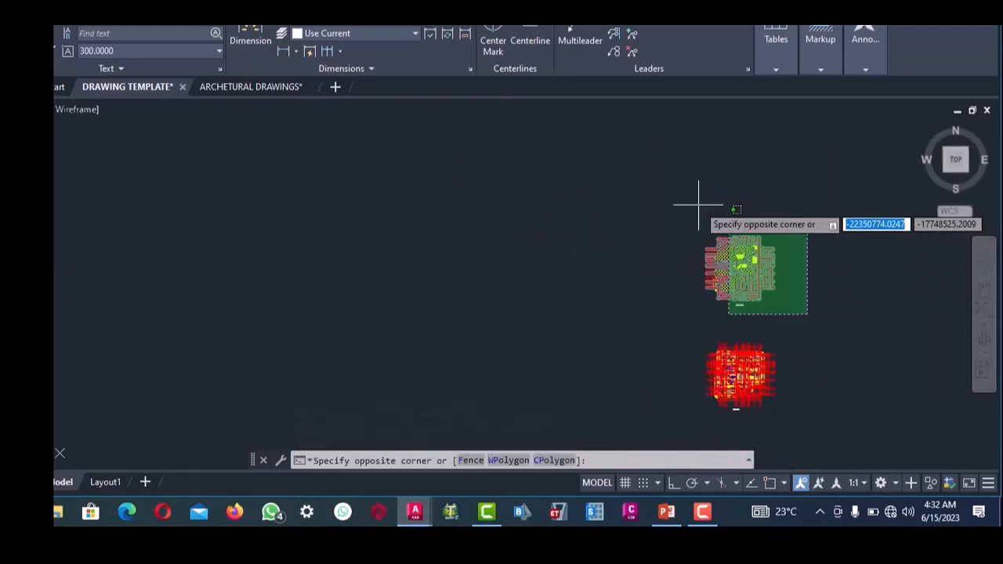
pyautogui.click(678, 202)
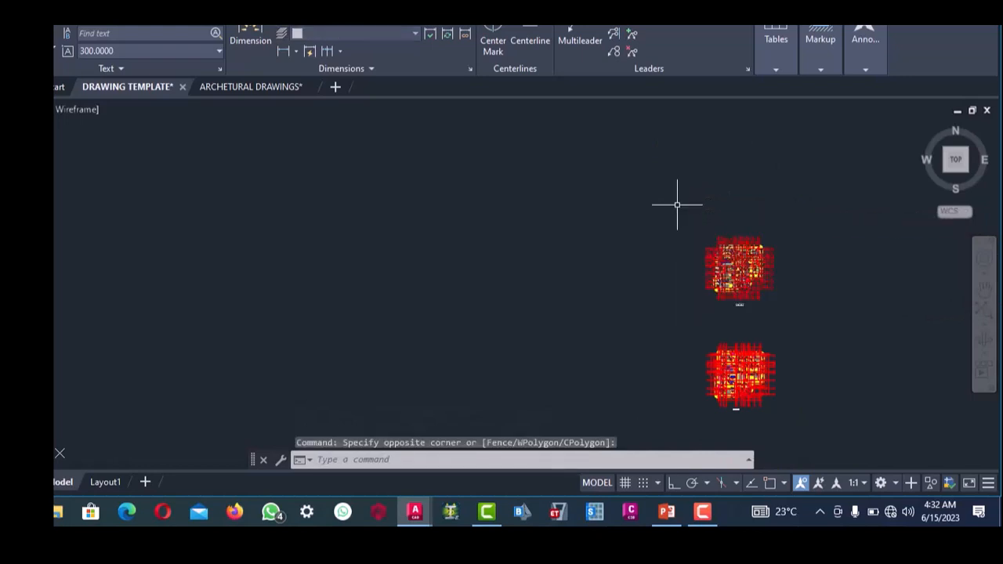
pyautogui.rightClick(677, 205)
pyautogui.click(712, 284)
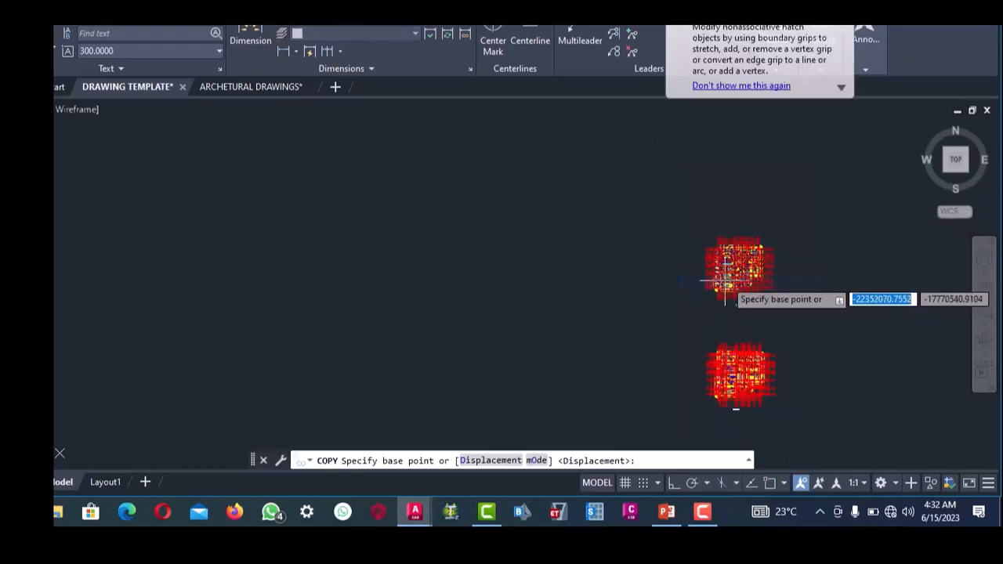
pyautogui.click(708, 288)
pyautogui.scroll(-2, 703, 290)
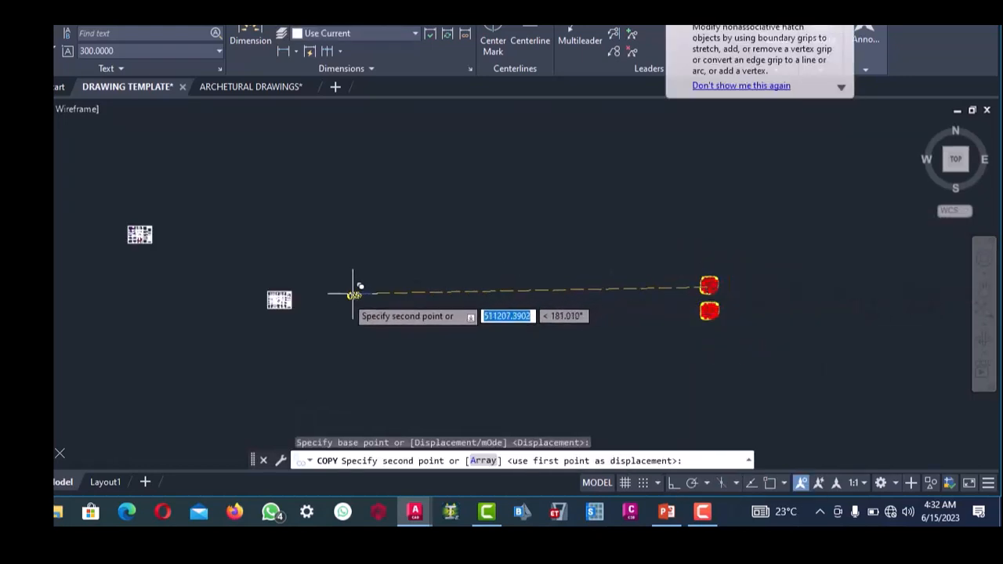
pyautogui.scroll(3, 330, 310)
pyautogui.click(366, 296)
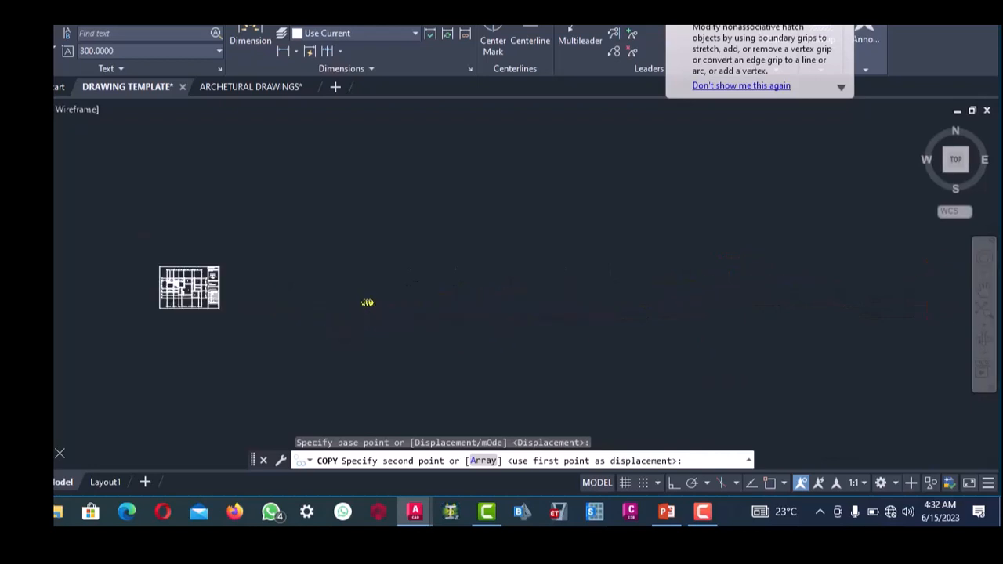
pyautogui.press('Escape')
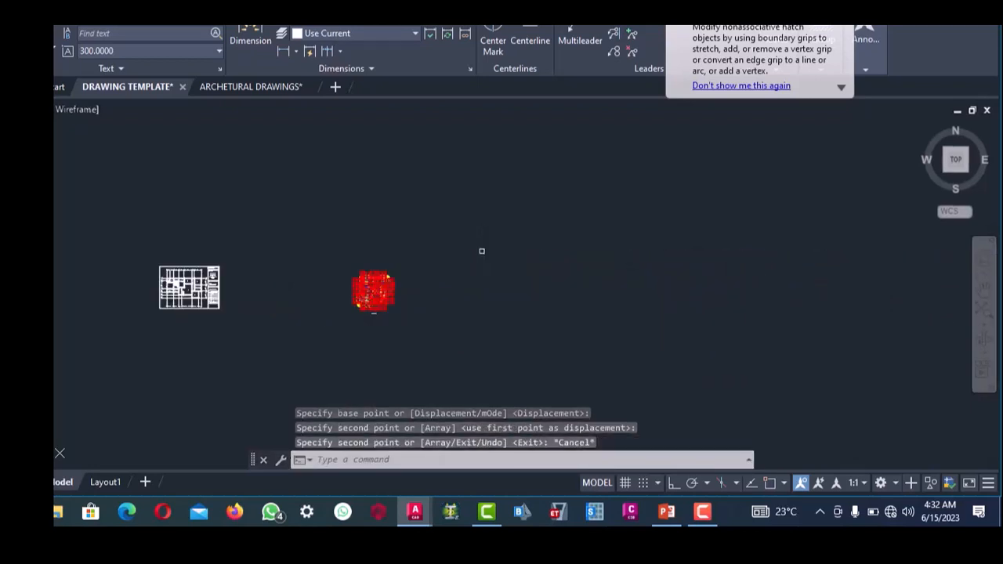
# - Copy the nearest template sheet's border and title block, without its plan, to the empty space just east of the copied ground floor plan
pyautogui.scroll(4, 392, 292)
pyautogui.scroll(-4, 369, 280)
pyautogui.scroll(4, 245, 280)
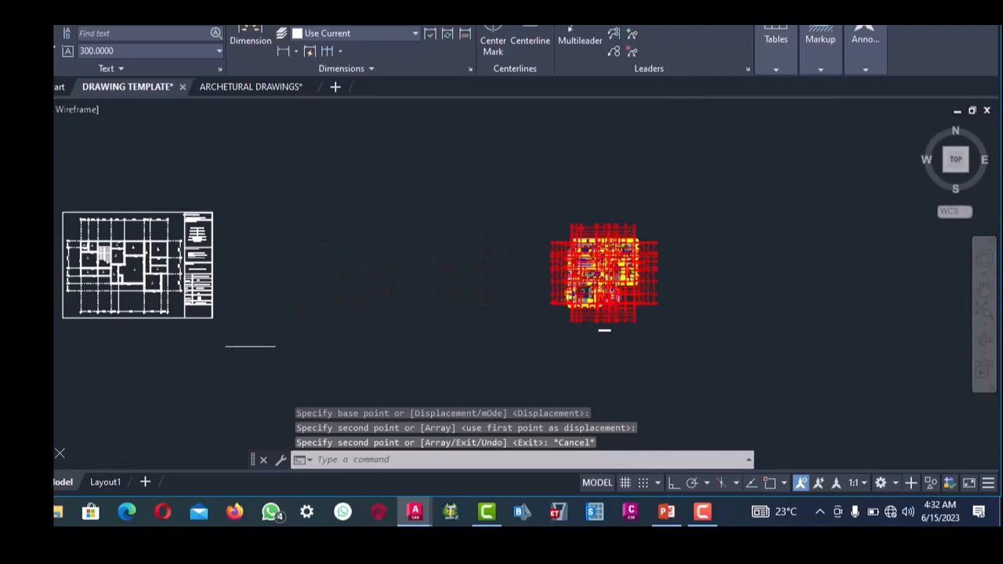
pyautogui.click(251, 346)
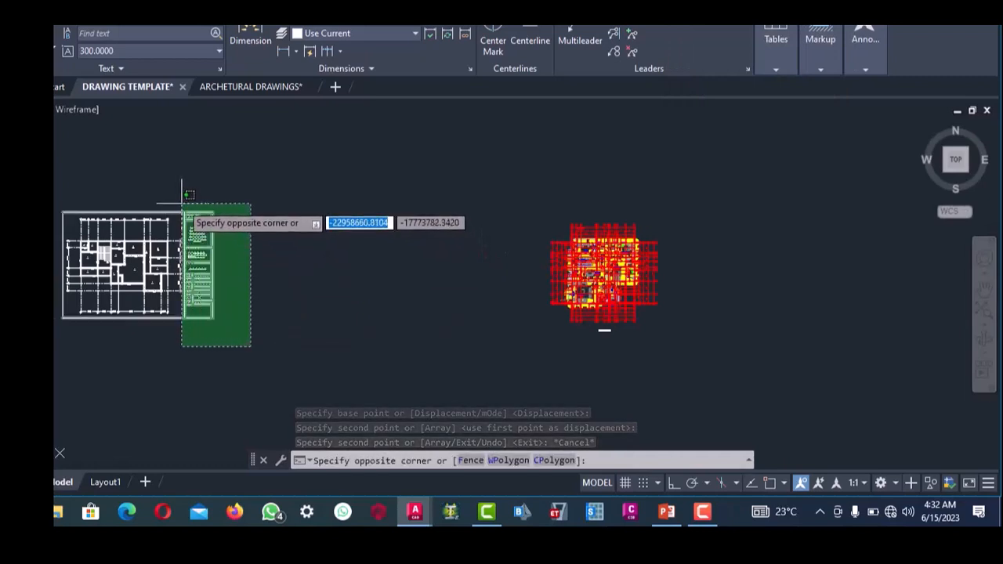
pyautogui.click(183, 203)
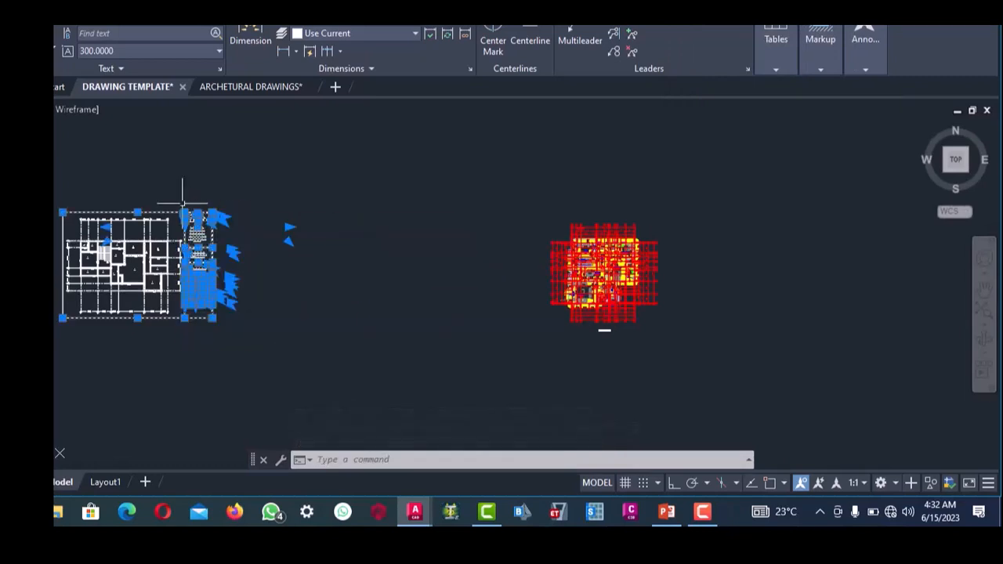
pyautogui.scroll(4, 54, 227)
pyautogui.click(88, 225)
pyautogui.click(69, 213)
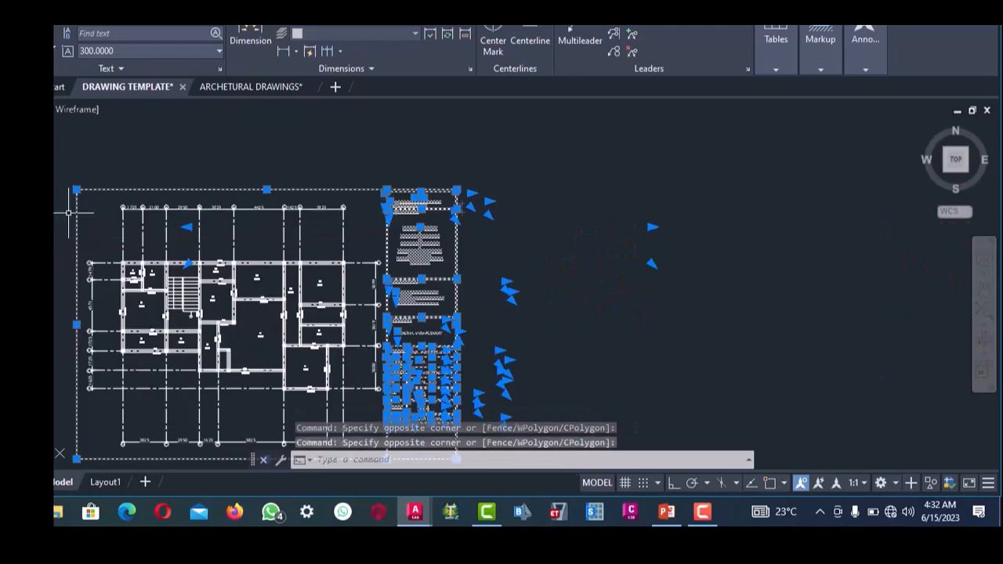
pyautogui.scroll(-4, 69, 211)
pyautogui.rightClick(89, 168)
pyautogui.click(117, 283)
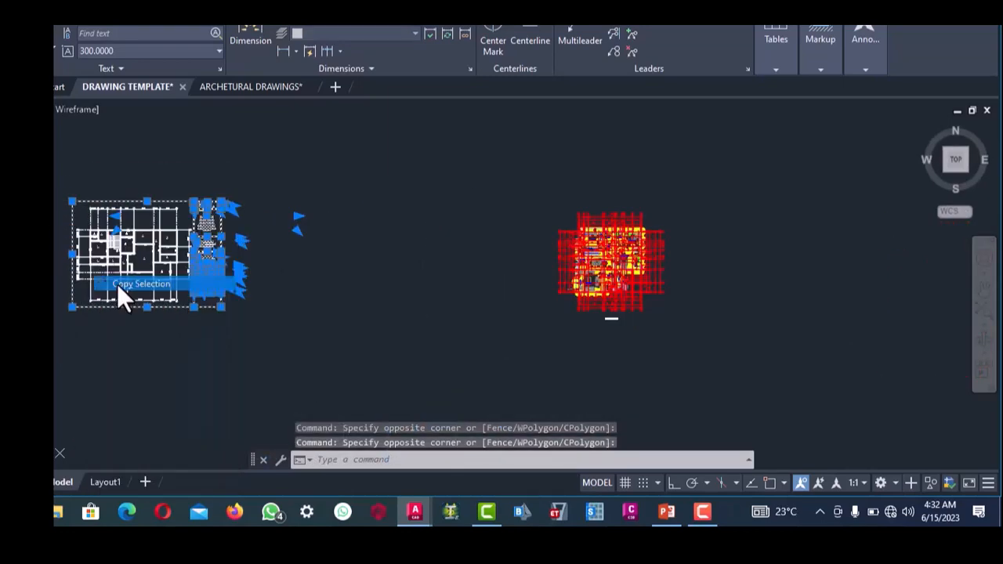
pyautogui.click(72, 308)
pyautogui.scroll(-6, 97, 308)
pyautogui.scroll(2, 232, 302)
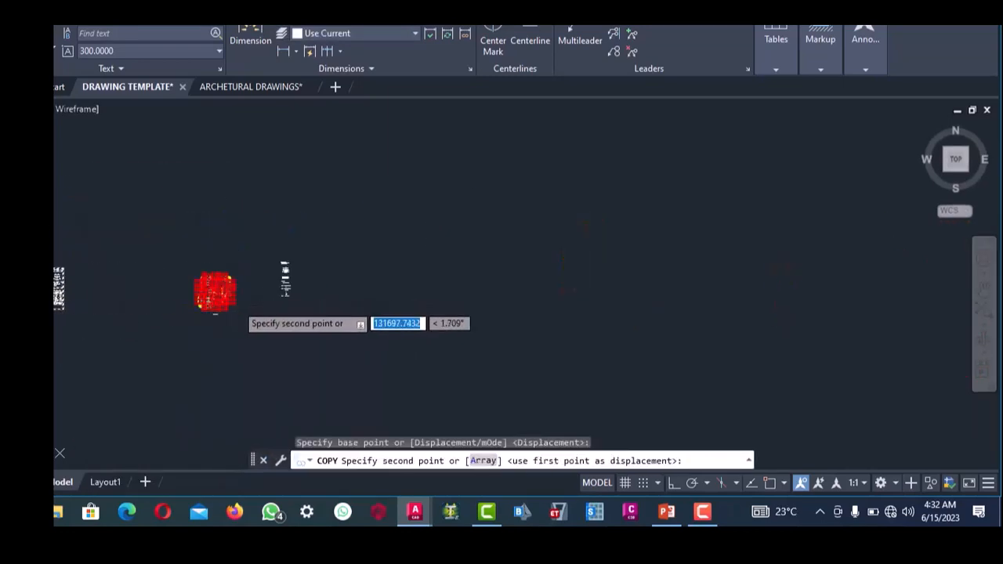
pyautogui.scroll(2, 259, 320)
pyautogui.click(281, 326)
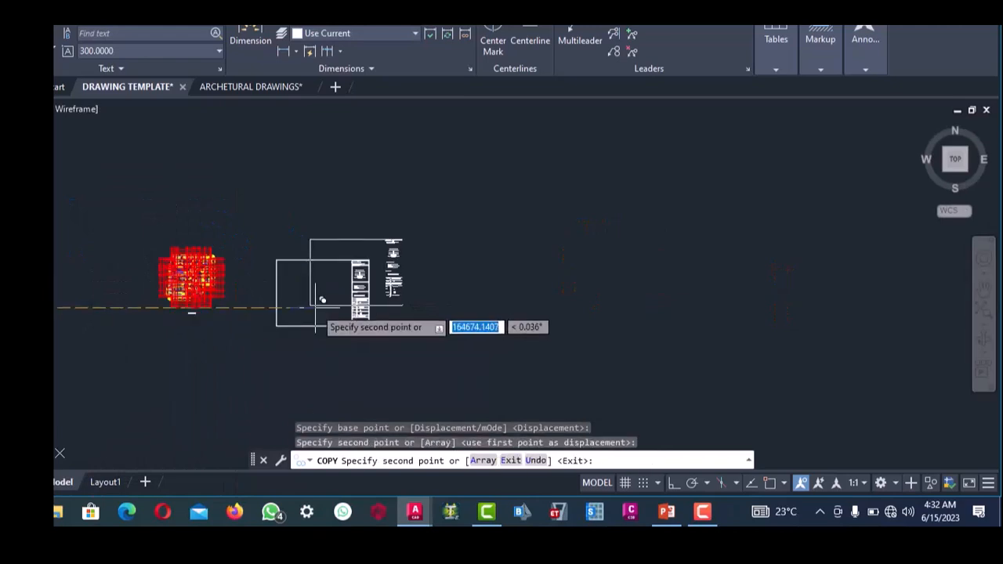
pyautogui.press('Escape')
# - Delete the project/location text and the structural/civil engineers' details from the copied sheet's title block
pyautogui.scroll(8, 315, 307)
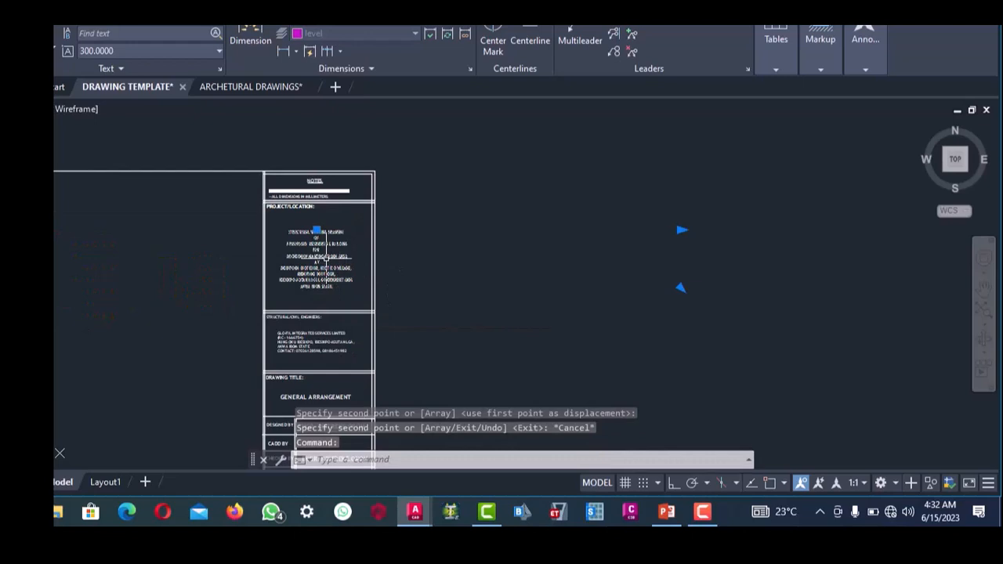
pyautogui.press('Delete')
pyautogui.click(326, 354)
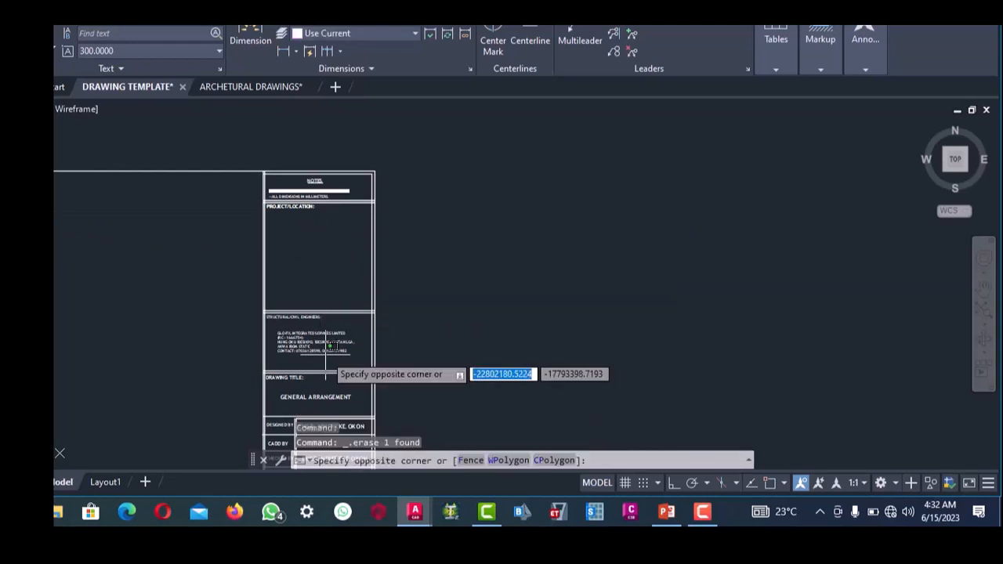
pyautogui.press('Delete')
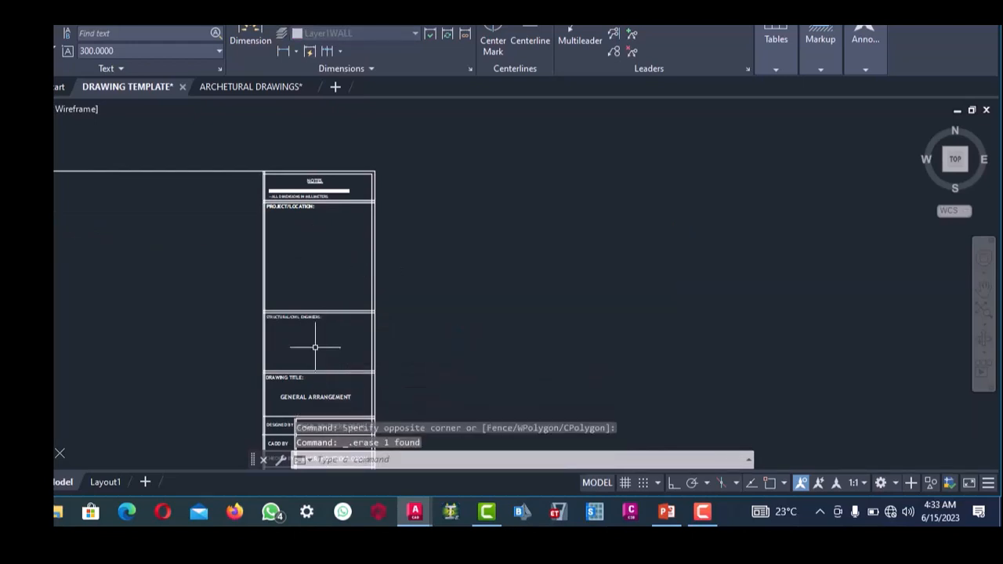
# - Copy the ground floor plan with its title into the drawing area of the blank sheet to its east
pyautogui.scroll(-5, 315, 348)
pyautogui.scroll(3, 352, 313)
pyautogui.scroll(-3, 359, 315)
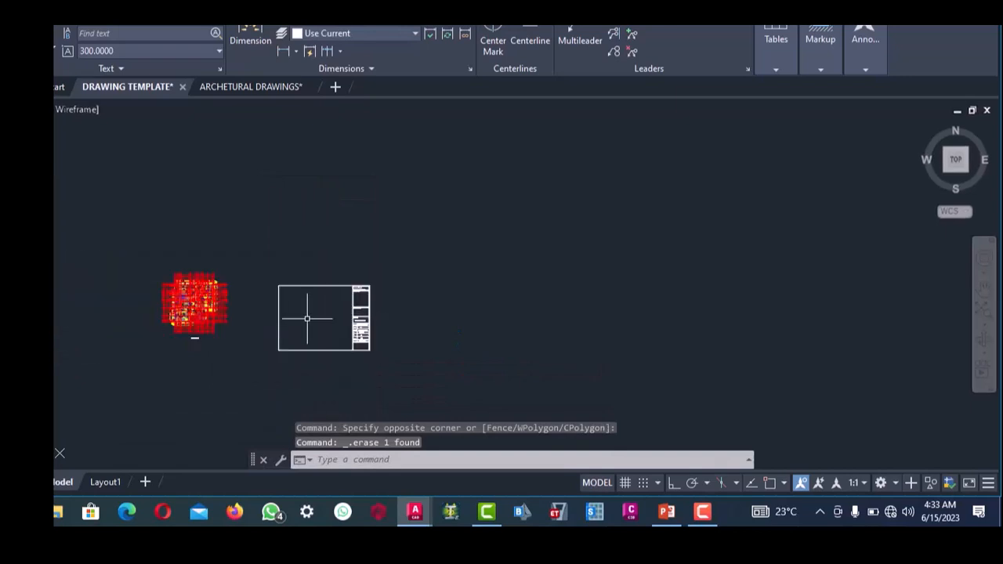
pyautogui.click(250, 353)
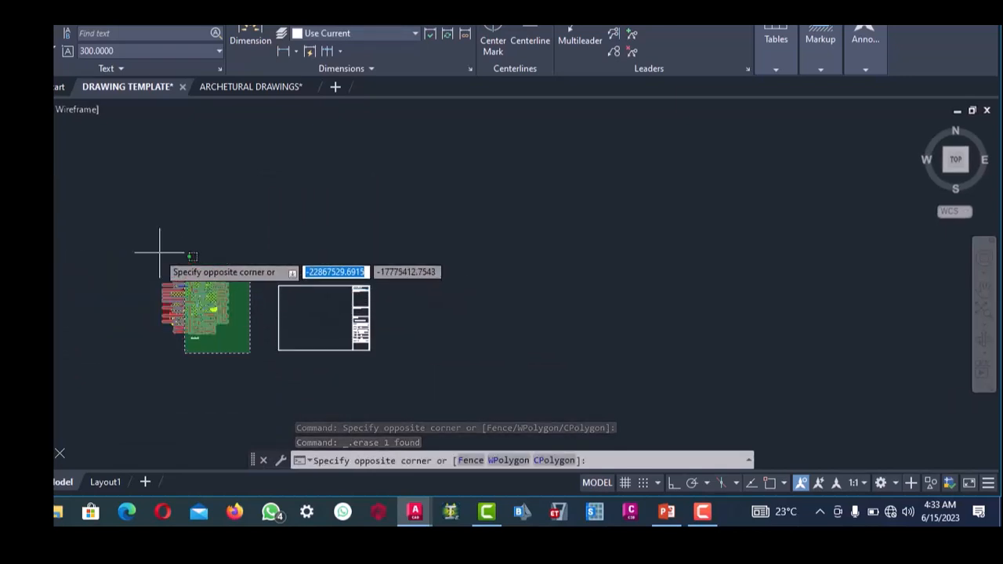
pyautogui.click(147, 250)
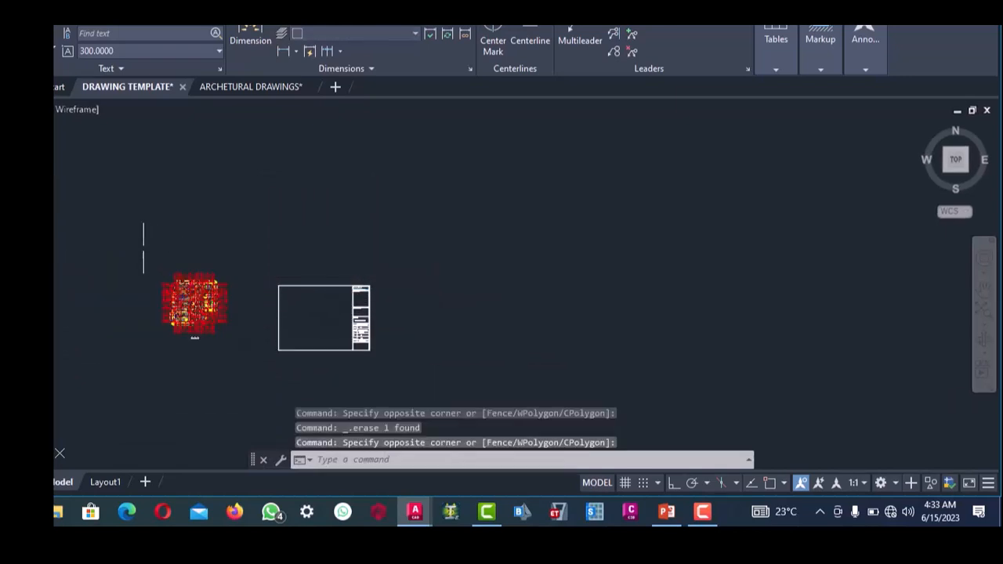
pyautogui.rightClick(145, 255)
pyautogui.click(177, 286)
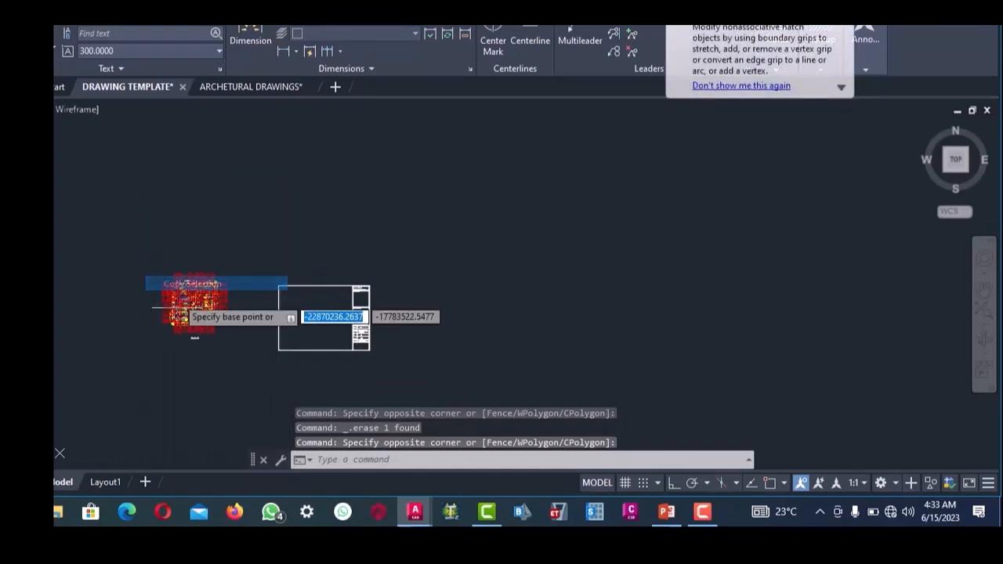
pyautogui.click(188, 307)
pyautogui.scroll(3, 309, 317)
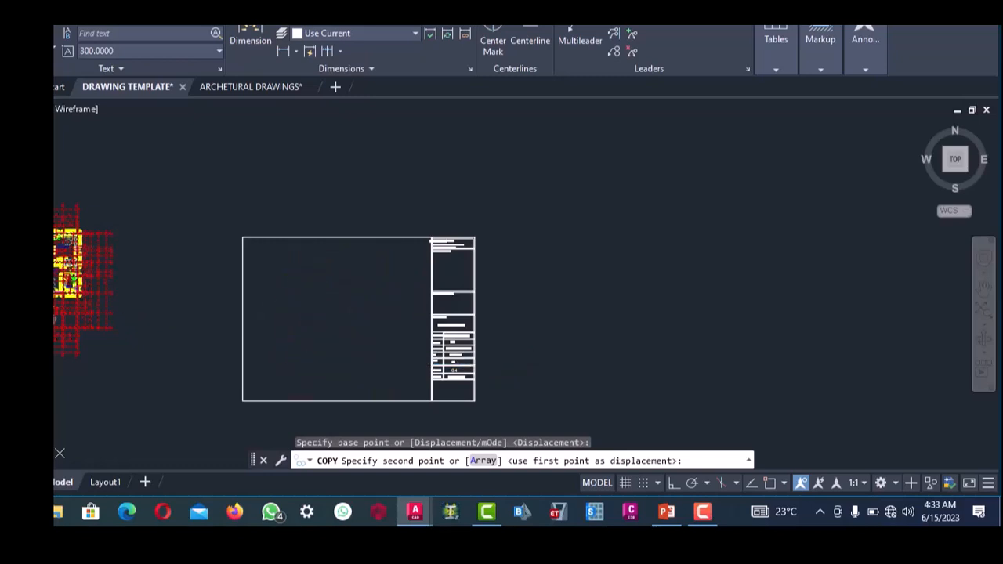
pyautogui.click(323, 259)
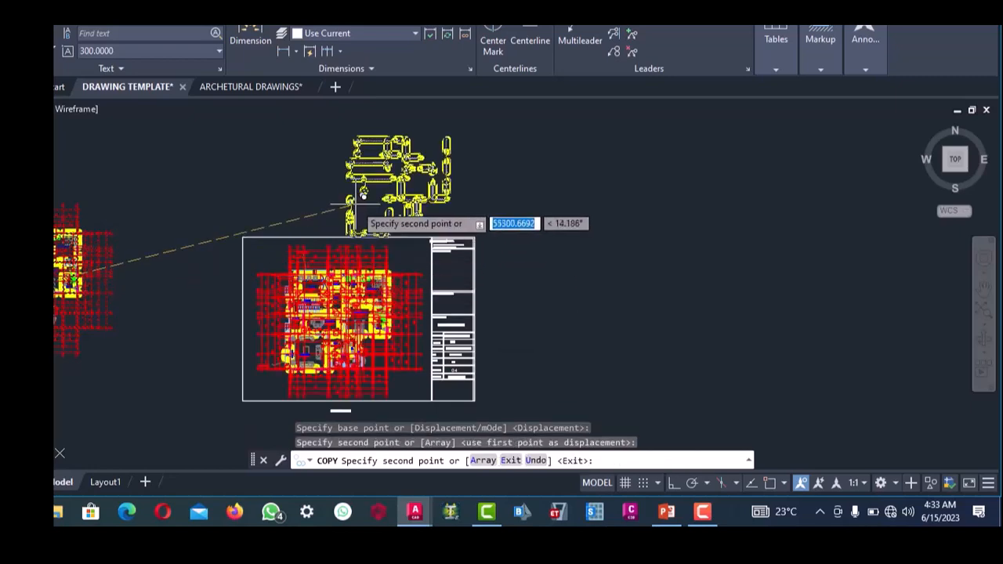
pyautogui.press('Escape')
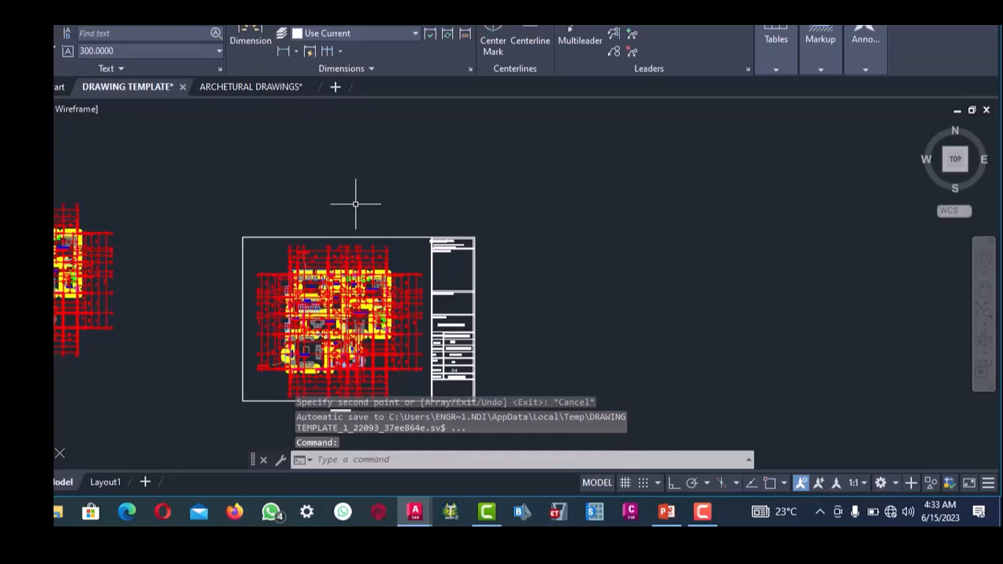
# - Delete the GROUND FLOOR title just below the border of the new sheet
pyautogui.scroll(5, 267, 319)
pyautogui.scroll(-7, 313, 259)
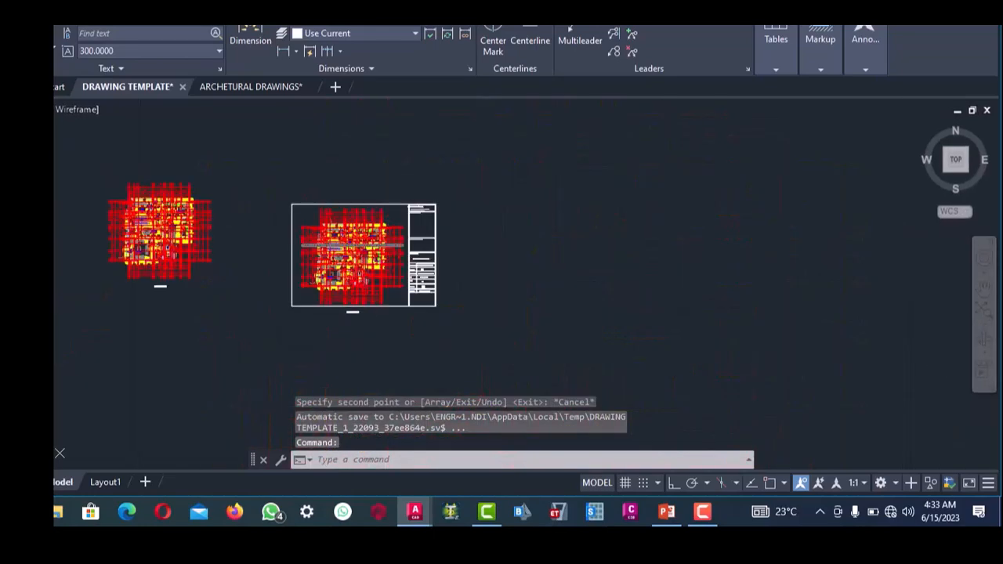
pyautogui.scroll(5, 347, 243)
pyautogui.scroll(-2, 347, 255)
pyautogui.scroll(5, 347, 332)
pyautogui.scroll(-6, 352, 341)
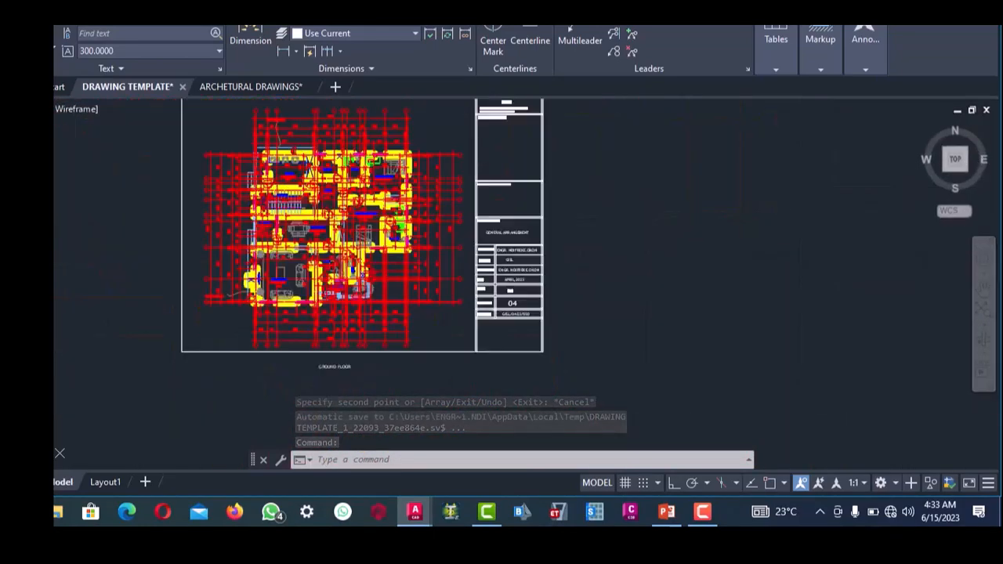
pyautogui.scroll(5, 361, 347)
pyautogui.click(361, 347)
pyautogui.click(331, 320)
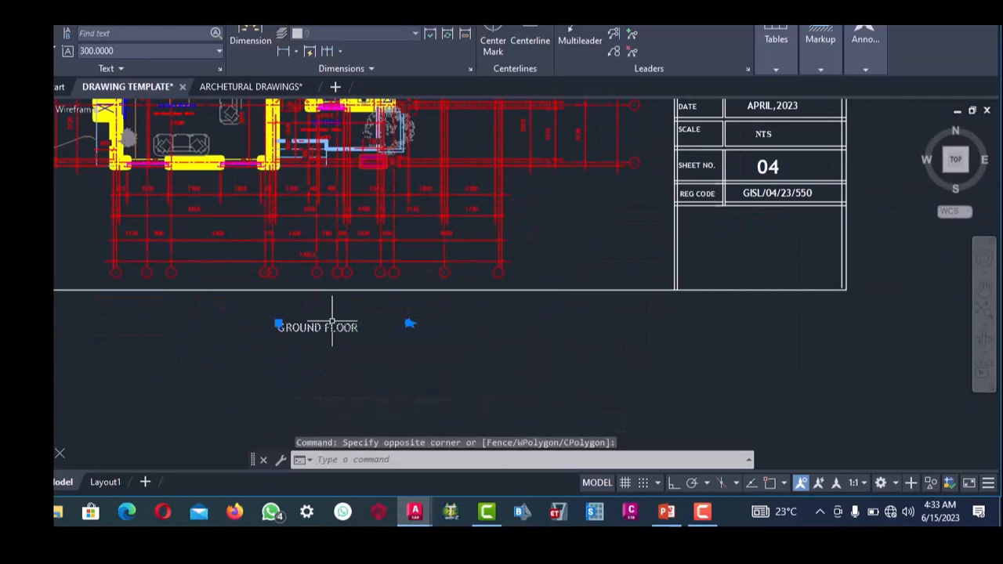
pyautogui.press('Delete')
# - Examine the grid lines, dimension strings, walls and room layout of the ground floor plan inside the new sheet
pyautogui.scroll(-6, 337, 219)
pyautogui.scroll(6, 337, 219)
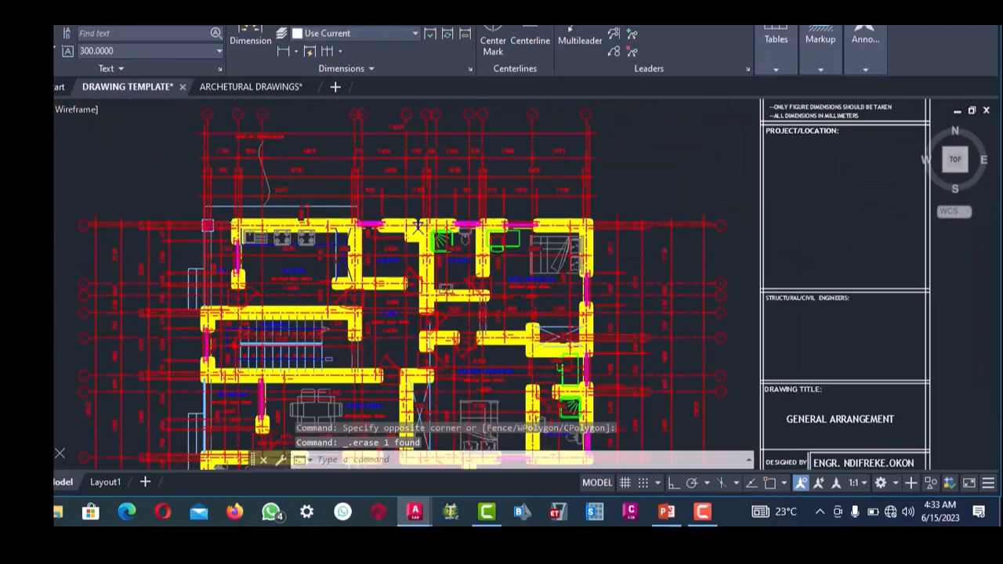
pyautogui.scroll(-2, 337, 220)
pyautogui.scroll(3, 337, 219)
pyautogui.scroll(-3, 337, 219)
pyautogui.scroll(3, 345, 223)
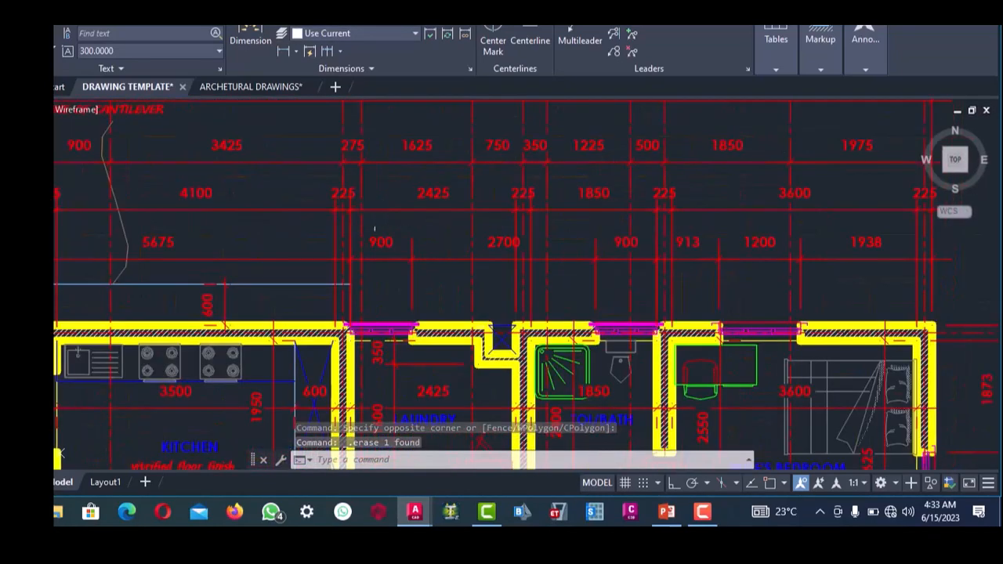
pyautogui.scroll(-3, 360, 234)
pyautogui.scroll(3, 366, 236)
pyautogui.scroll(-3, 287, 206)
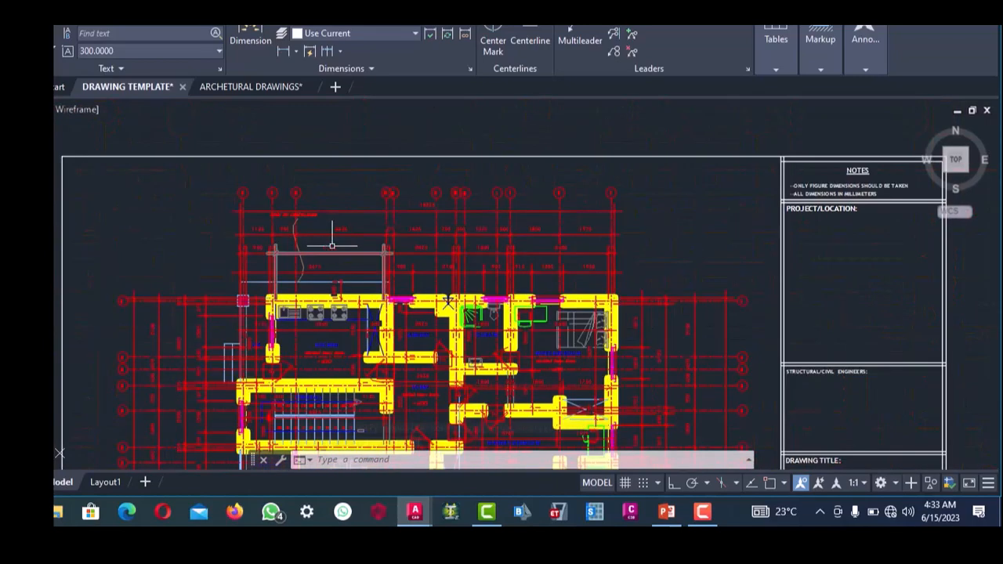
pyautogui.scroll(3, 325, 238)
pyautogui.scroll(-1, 325, 237)
pyautogui.scroll(2, 333, 244)
pyautogui.scroll(-2, 333, 244)
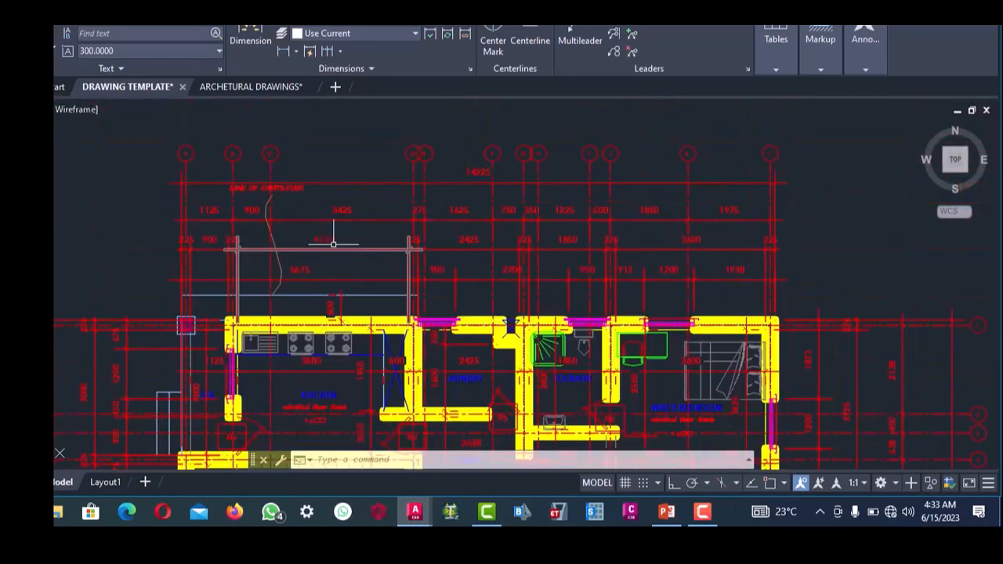
pyautogui.scroll(-3, 342, 233)
pyautogui.scroll(3, 360, 235)
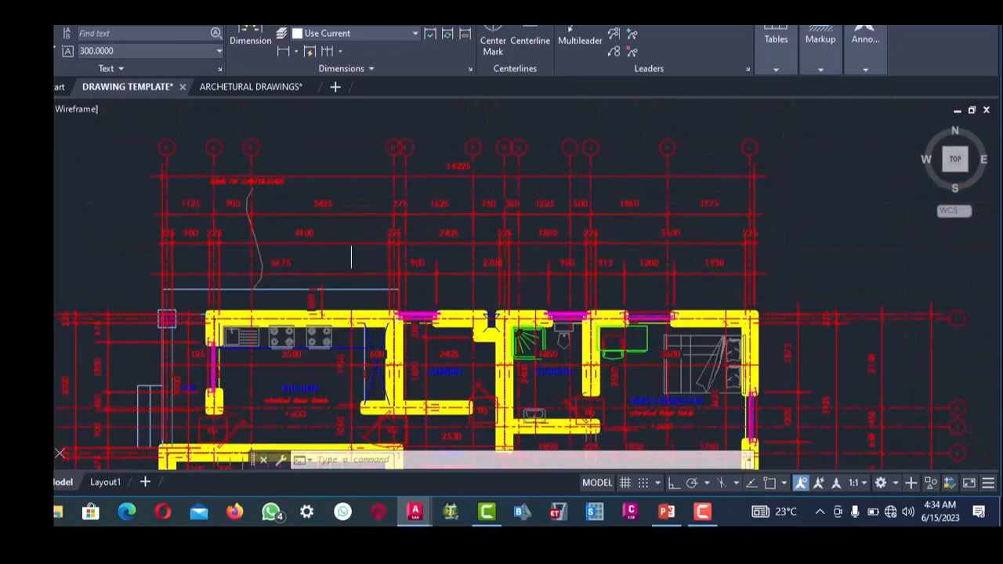
pyautogui.scroll(-4, 384, 243)
pyautogui.scroll(-4, 394, 248)
pyautogui.scroll(5, 394, 248)
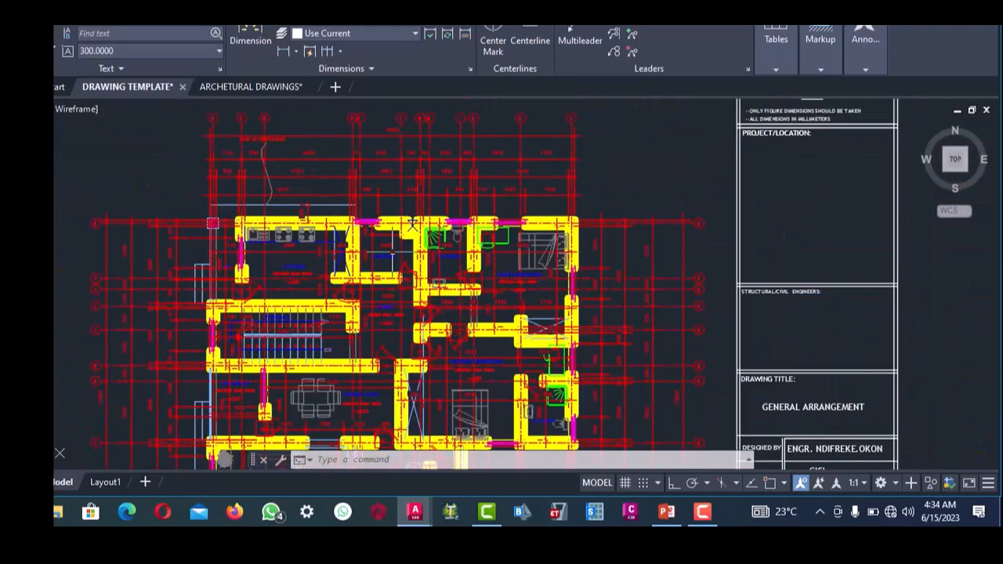
pyautogui.scroll(-4, 400, 243)
pyautogui.scroll(3, 411, 236)
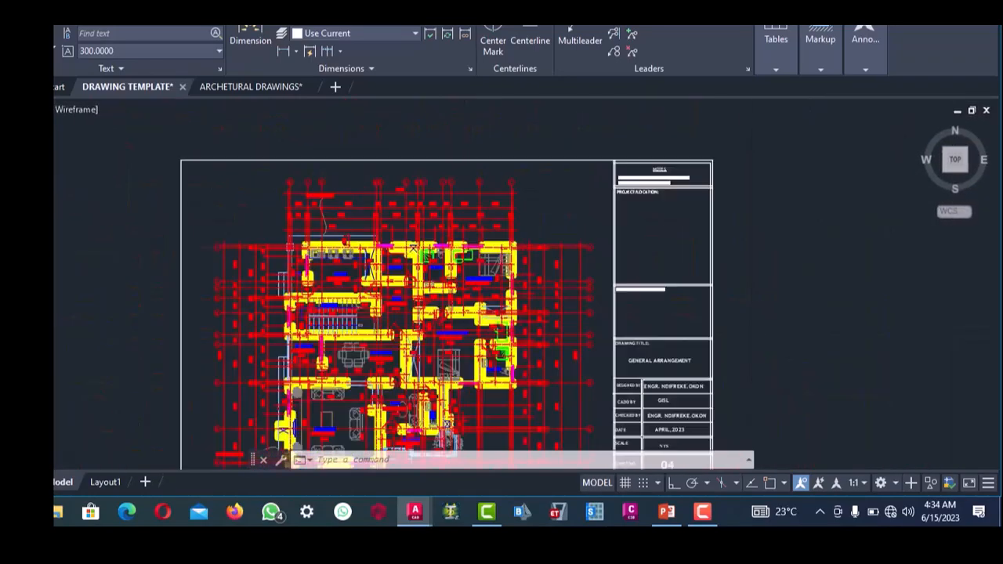
pyautogui.scroll(4, 410, 235)
pyautogui.scroll(-4, 402, 232)
pyautogui.scroll(2, 409, 258)
pyautogui.scroll(-2, 431, 232)
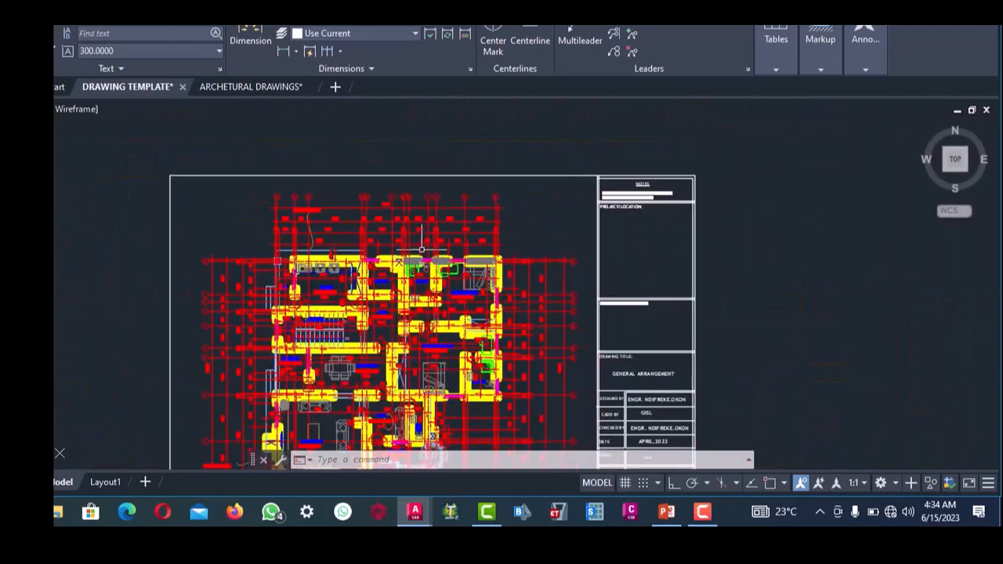
pyautogui.scroll(3, 427, 227)
pyautogui.scroll(-1, 345, 261)
pyautogui.scroll(-3, 339, 260)
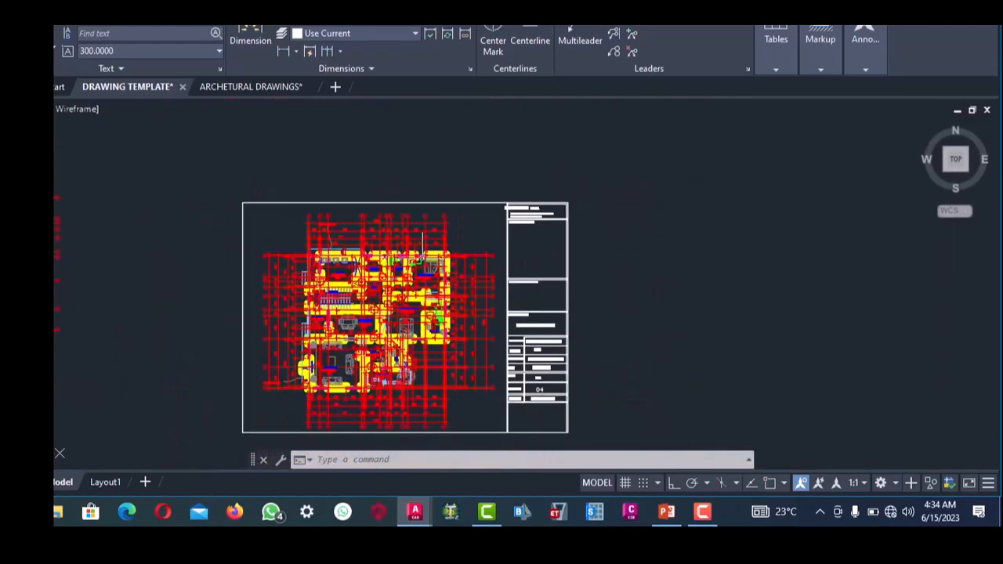
pyautogui.scroll(4, 413, 248)
pyautogui.scroll(-4, 413, 248)
pyautogui.scroll(4, 415, 251)
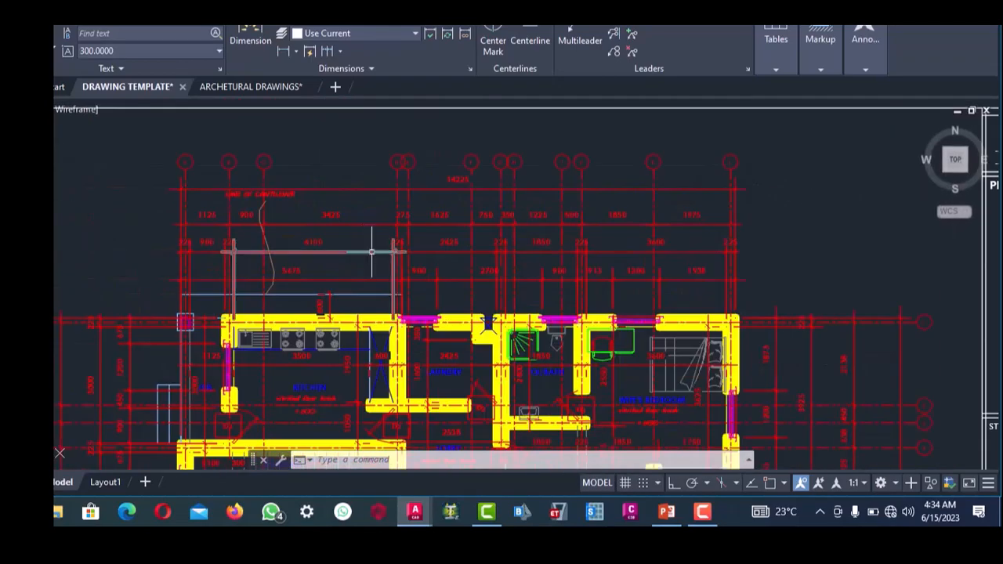
pyautogui.scroll(-4, 423, 274)
pyautogui.scroll(2, 432, 301)
pyautogui.scroll(-3, 433, 301)
pyautogui.scroll(2, 408, 298)
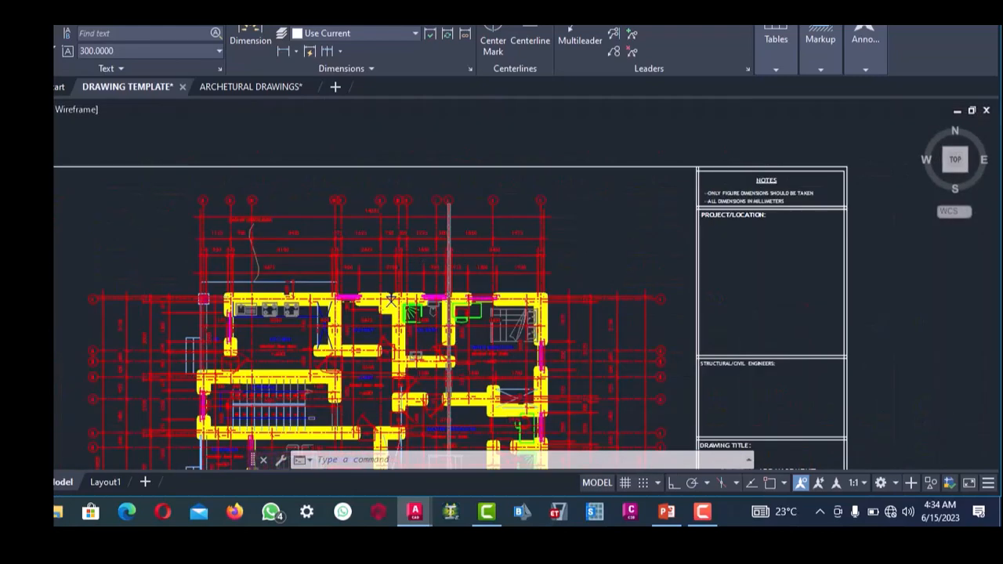
# - Erase the dimension strings and vertical grid lines crossing the area north of the ground floor plan's top wall
pyautogui.scroll(-1, 384, 294)
pyautogui.scroll(3, 474, 270)
pyautogui.scroll(-2, 467, 273)
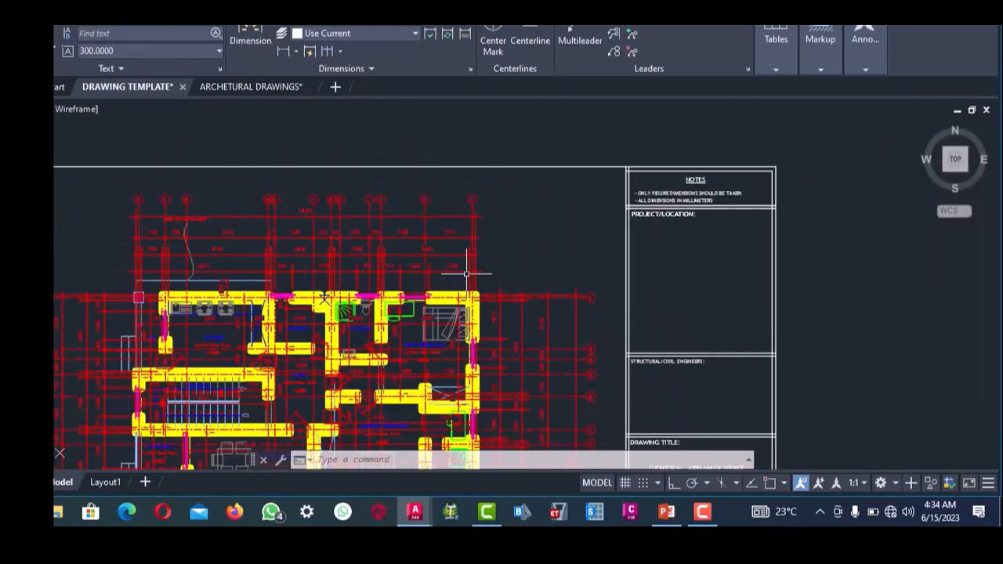
pyautogui.click(481, 276)
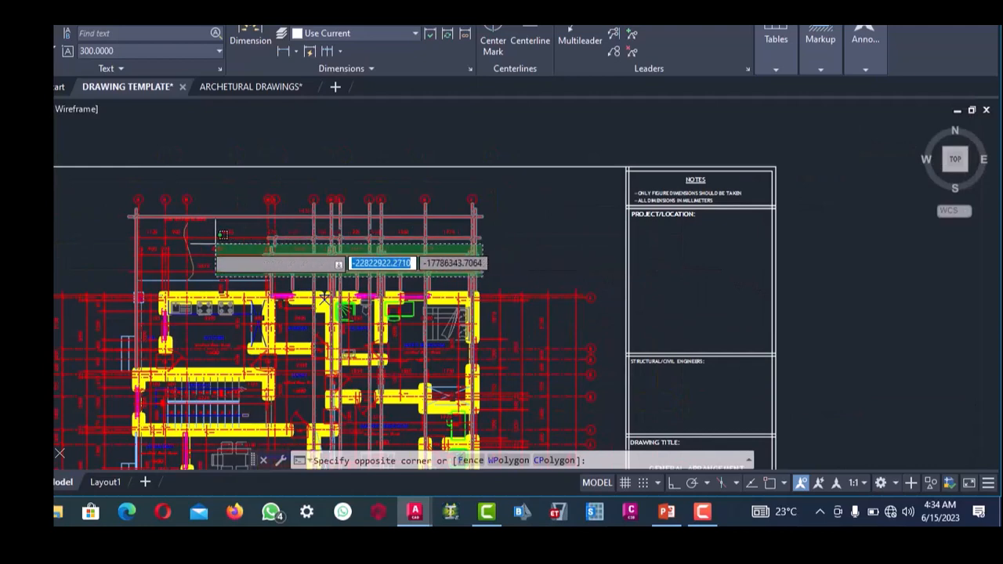
pyautogui.click(127, 242)
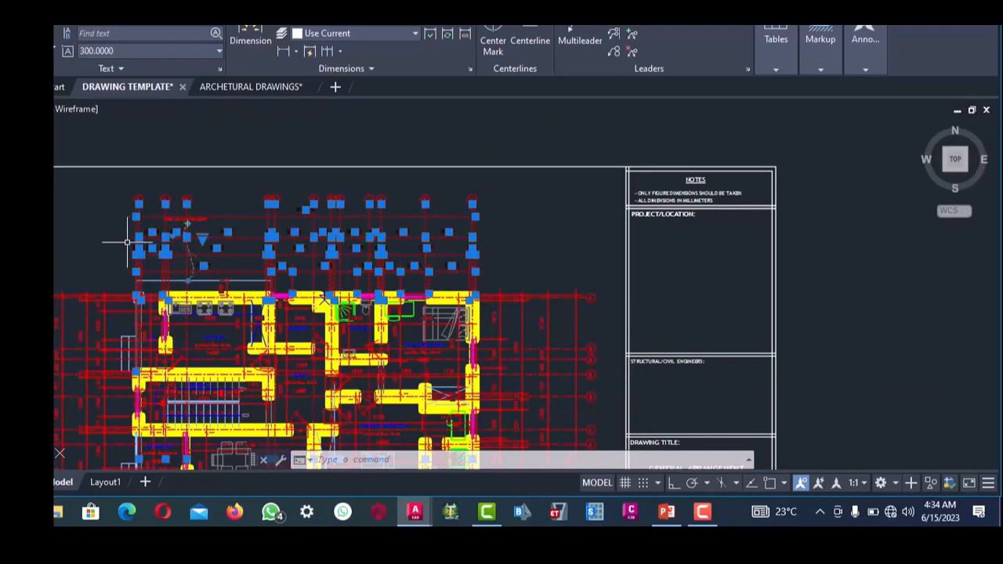
pyautogui.press('Delete')
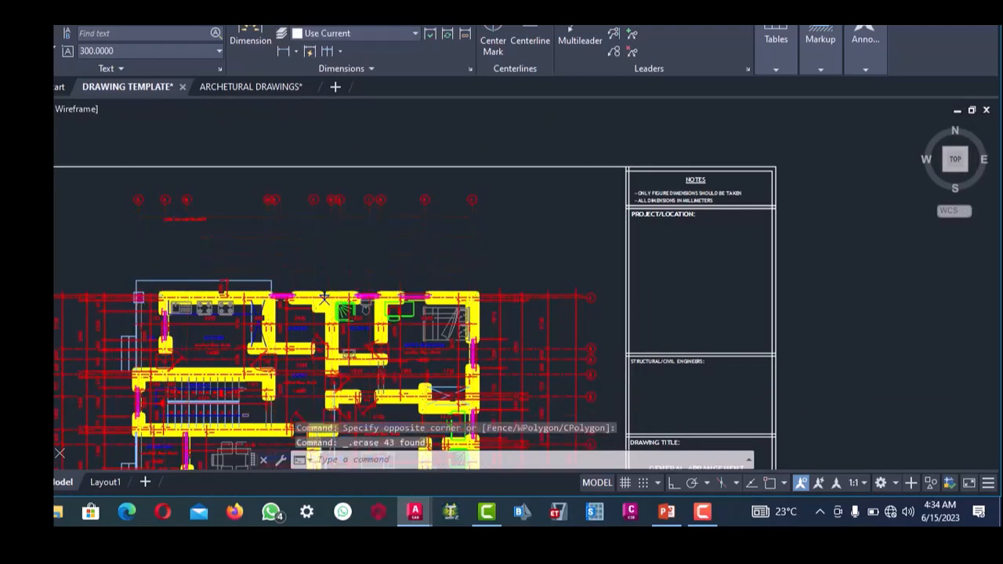
# - Delete the line-of-cantilever text below the grid bubbles north of the ground floor plan
pyautogui.scroll(4, 187, 220)
pyautogui.click(227, 234)
pyautogui.click(206, 212)
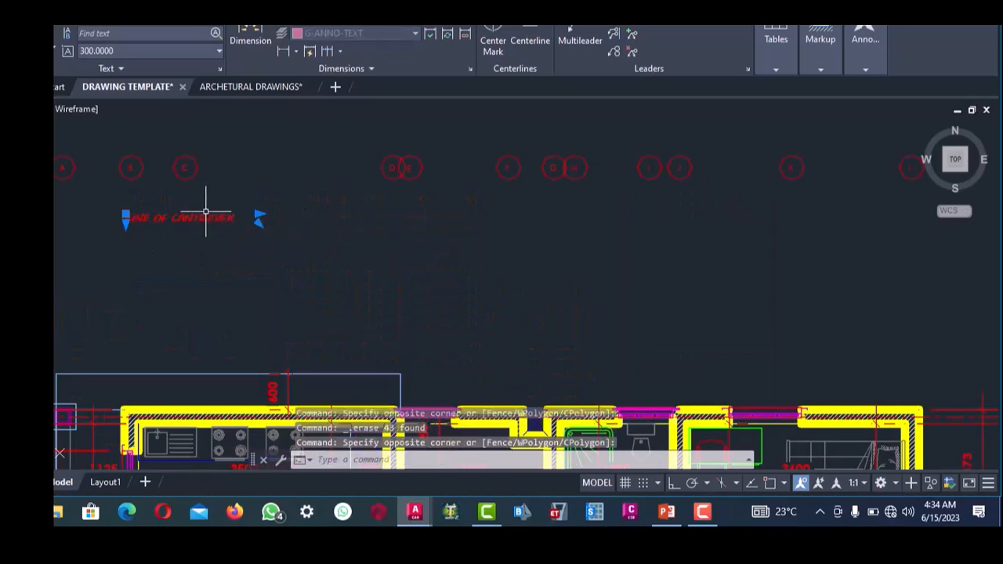
pyautogui.press('Delete')
# - Erase the kitchen's sink, cookers, counter line, room label, floor finish and level notes, and 3500 dimension
pyautogui.scroll(-5, 336, 264)
pyautogui.scroll(8, 368, 329)
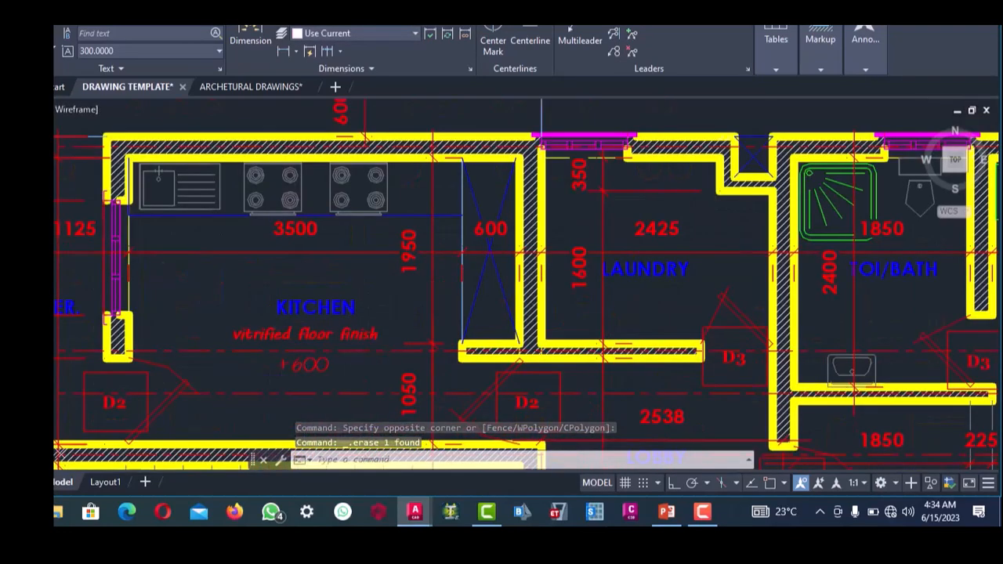
pyautogui.click(371, 360)
pyautogui.click(173, 187)
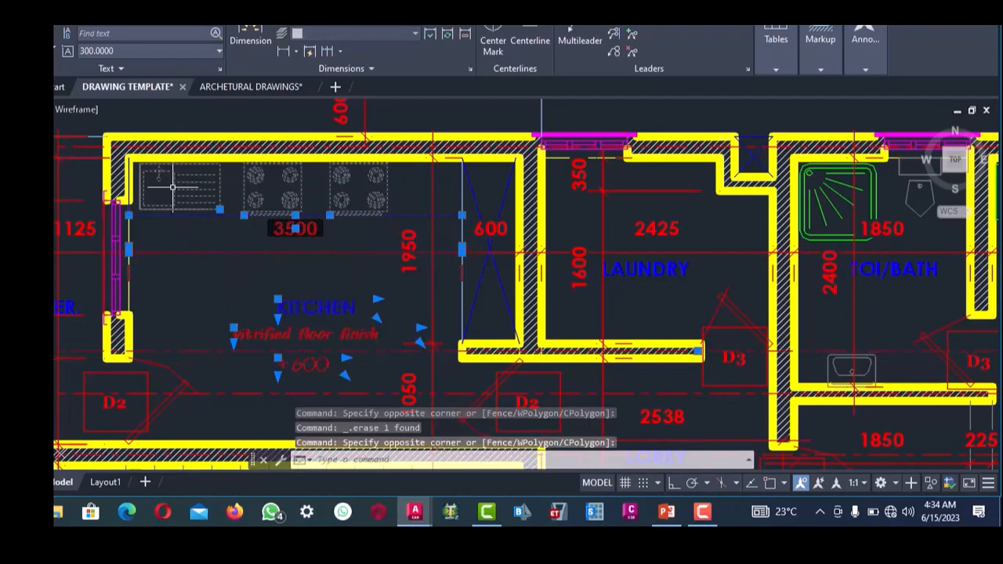
pyautogui.press('Delete')
# - Erase the crossed cupboard lines at the kitchen's east wall together with the 600 and 1950 dimensions
pyautogui.scroll(-2, 275, 246)
pyautogui.scroll(5, 394, 255)
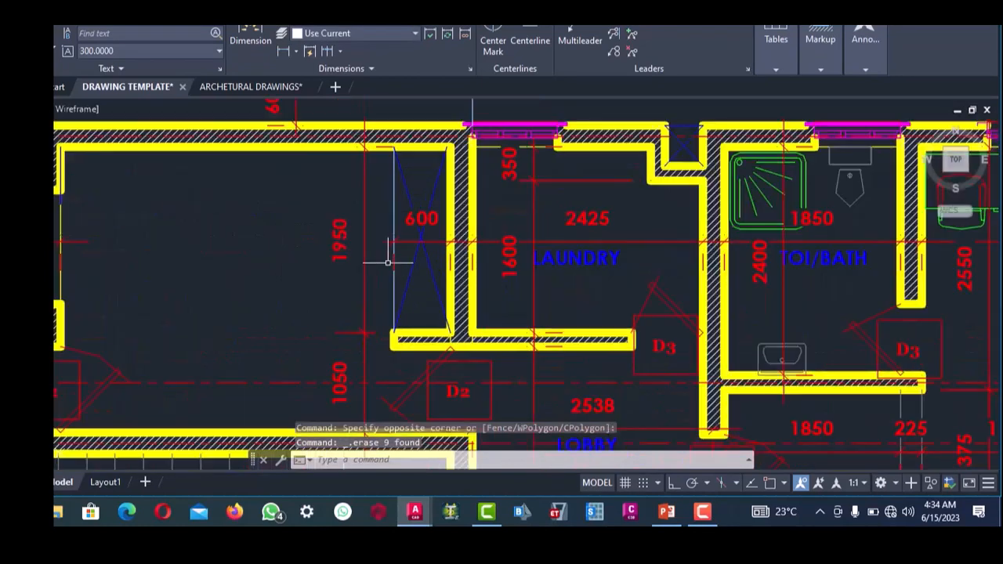
pyautogui.click(420, 274)
pyautogui.click(281, 170)
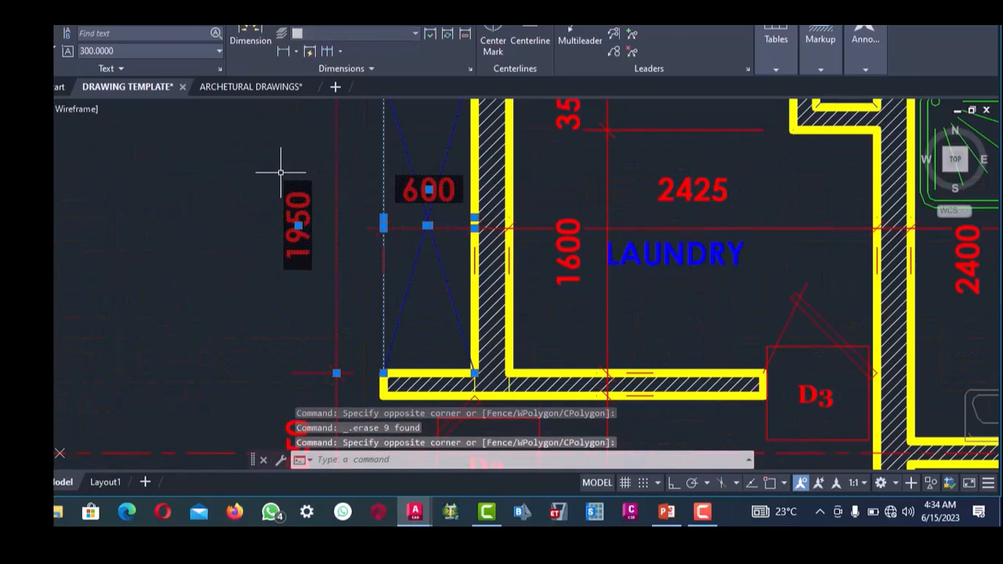
pyautogui.press('Delete')
# - Erase the LAUNDRY label and the 350, 1600 and 2425 dimensions inside the laundry room
pyautogui.scroll(-3, 279, 172)
pyautogui.scroll(4, 398, 242)
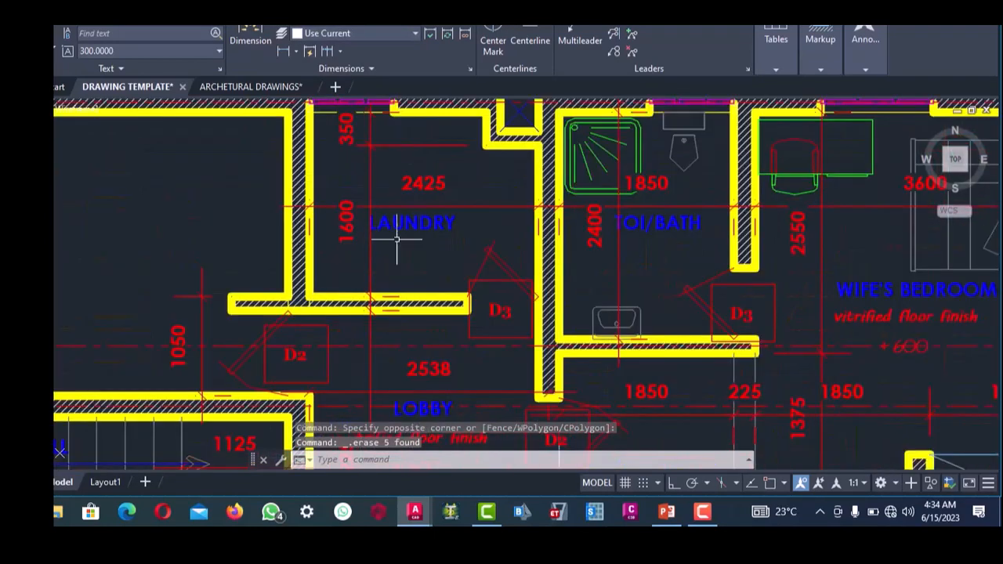
pyautogui.click(407, 243)
pyautogui.click(350, 123)
pyautogui.moveTo(346, 128)
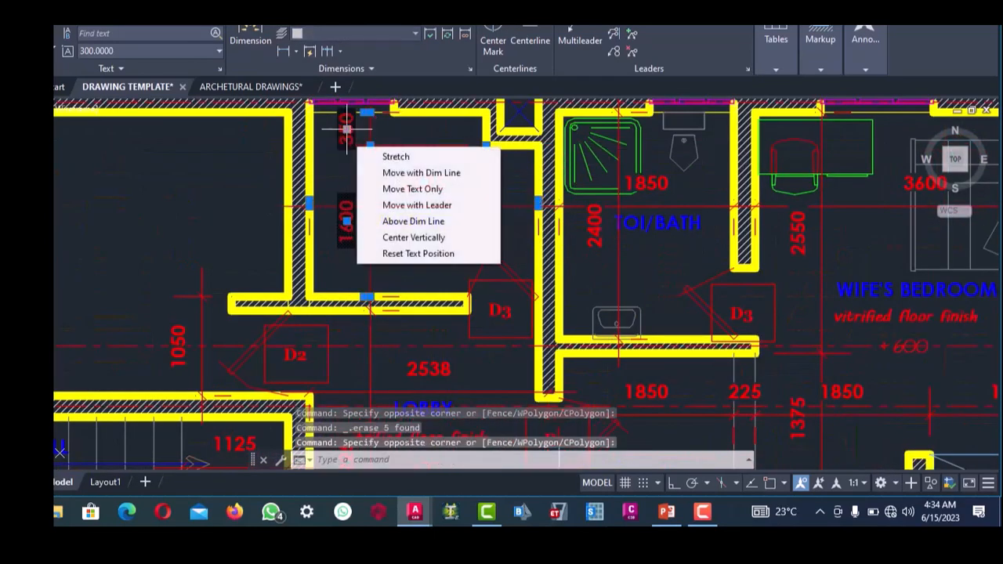
pyautogui.click(365, 189)
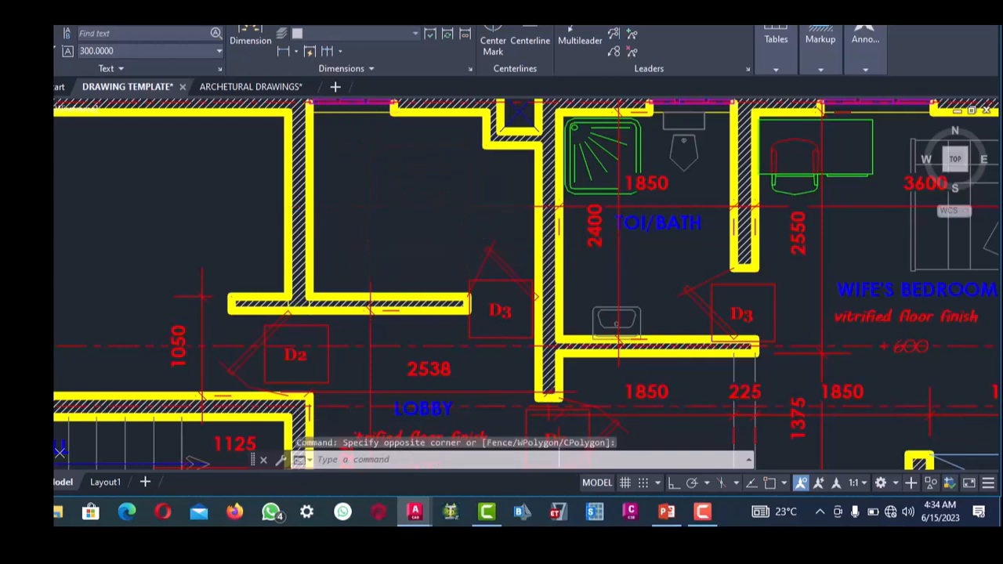
pyautogui.press('Delete')
# - Erase the lobby's label, floor finish and level notes, 2538 and 3225 dimensions, and the grid lines crossing it
pyautogui.scroll(-5, 402, 205)
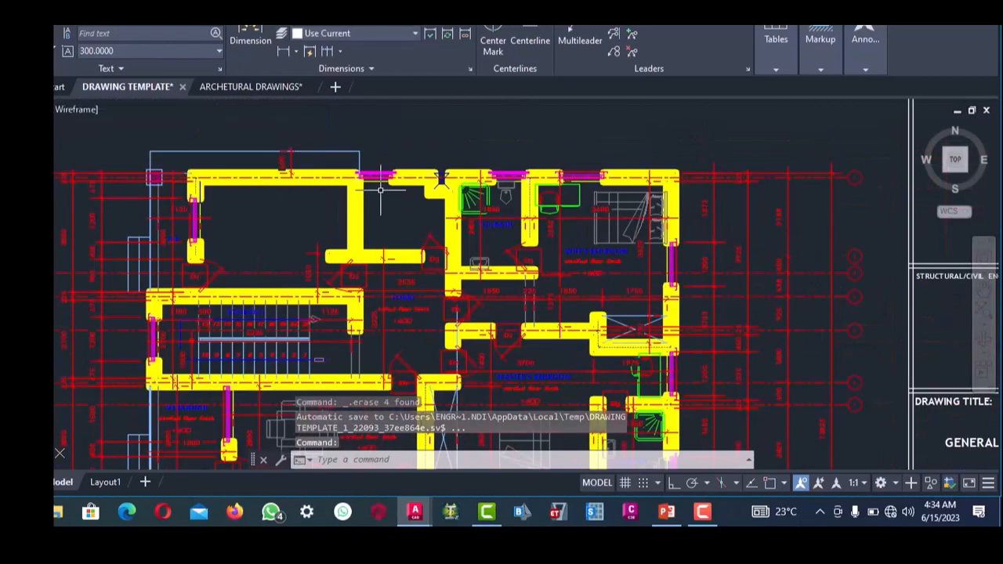
pyautogui.scroll(5, 391, 252)
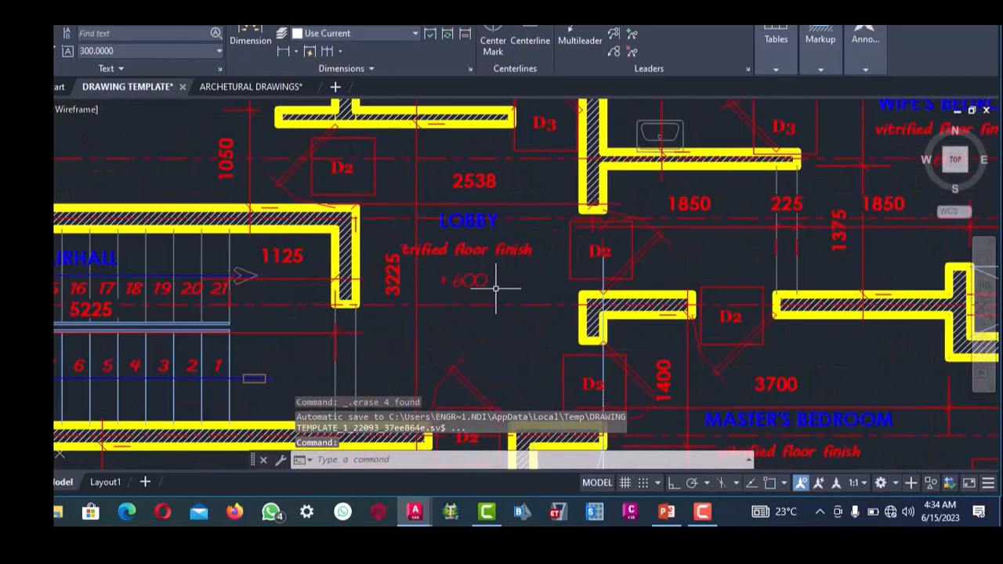
pyautogui.scroll(-3, 495, 288)
pyautogui.scroll(3, 471, 271)
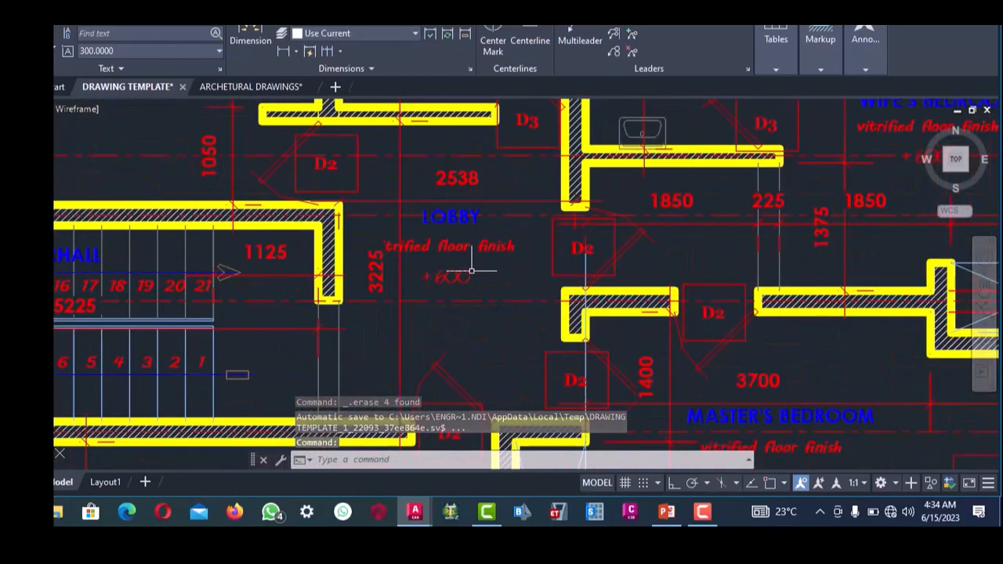
pyautogui.click(383, 149)
pyautogui.press('Delete')
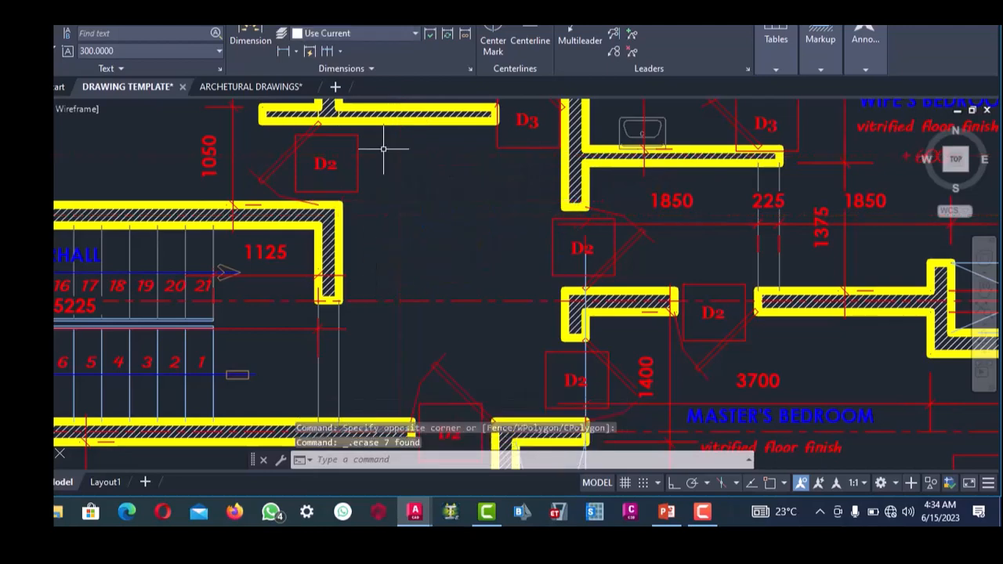
# - Erase the D2 door with its tag and the 1050 dimension between the kitchen and the stairhall
pyautogui.scroll(-3, 385, 148)
pyautogui.scroll(5, 369, 162)
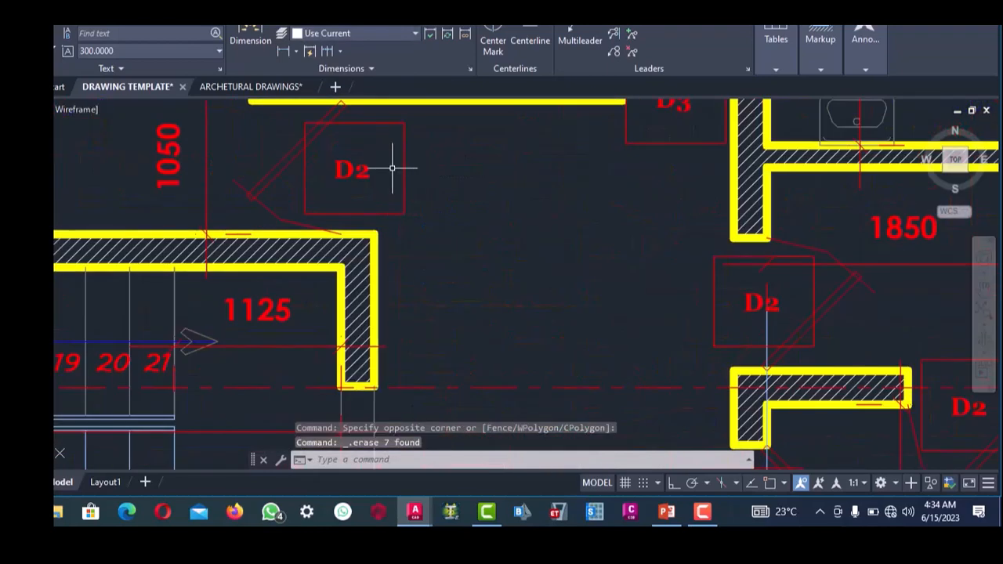
pyautogui.click(274, 139)
pyautogui.press('Delete')
pyautogui.scroll(-5, 336, 176)
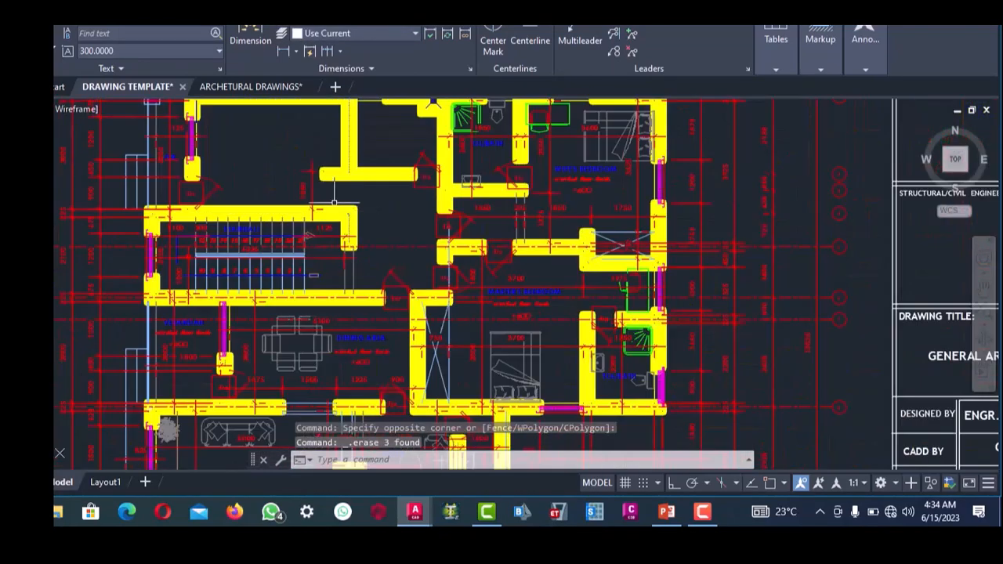
pyautogui.scroll(3, 326, 189)
pyautogui.click(283, 176)
pyautogui.press('Delete')
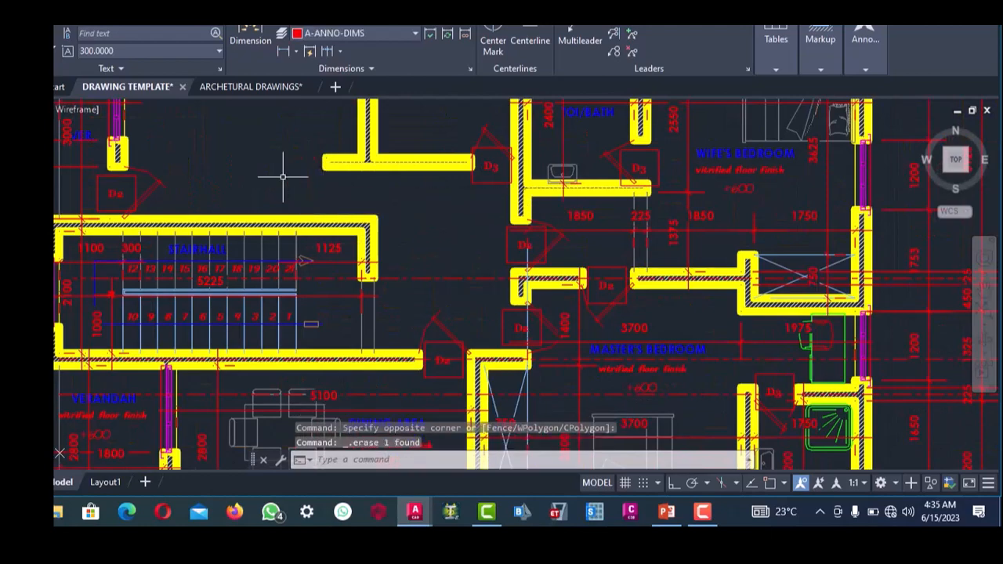
# - Erase the laundry's D3 door together with its tag box and text
pyautogui.scroll(-5, 353, 207)
pyautogui.scroll(7, 400, 212)
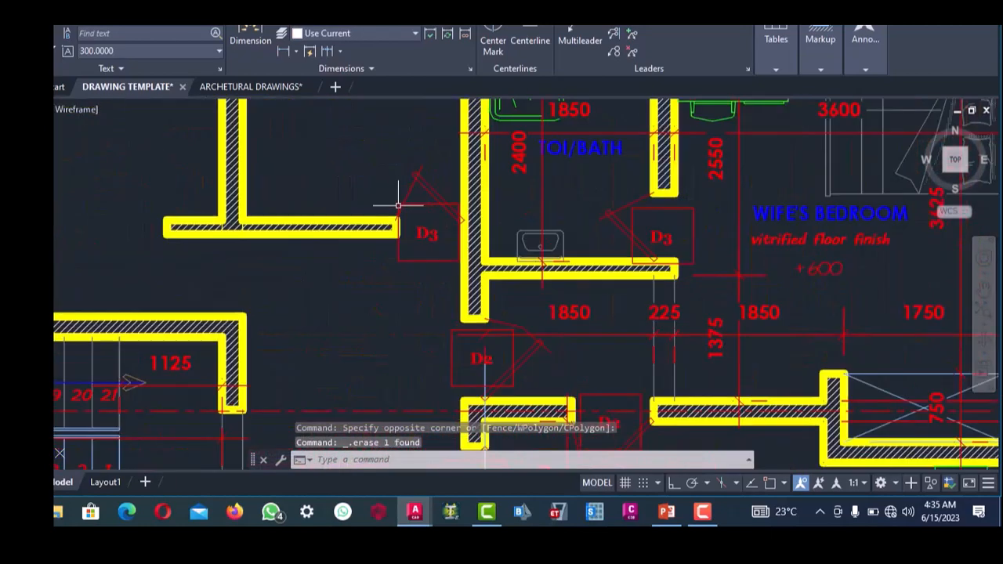
pyautogui.click(468, 307)
pyautogui.click(421, 157)
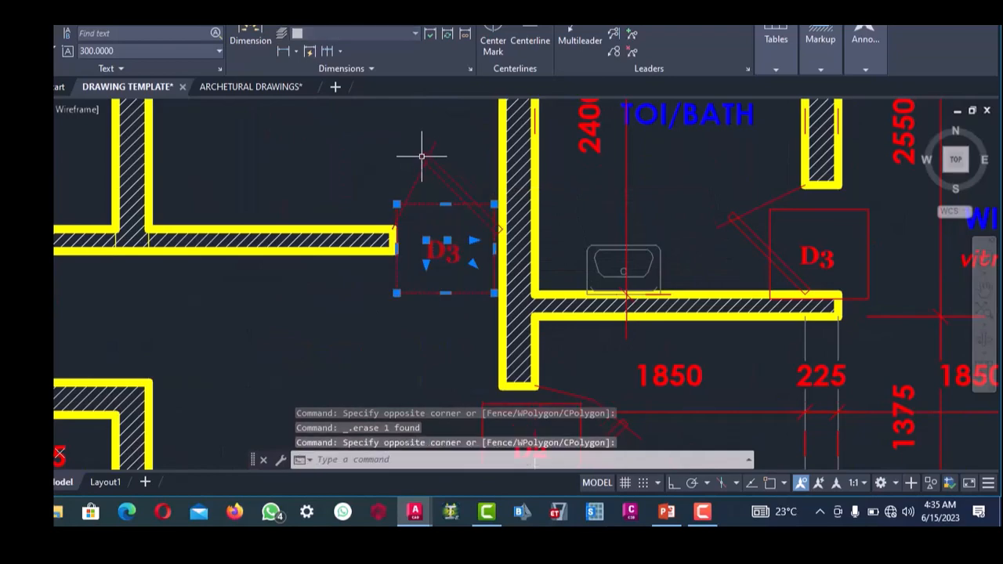
pyautogui.press('Delete')
# - Erase the shower, WC, room label and the 1850 and 2400 dimensions inside the toilet/bath beside the wife's bedroom
pyautogui.scroll(-5, 421, 157)
pyautogui.scroll(7, 427, 180)
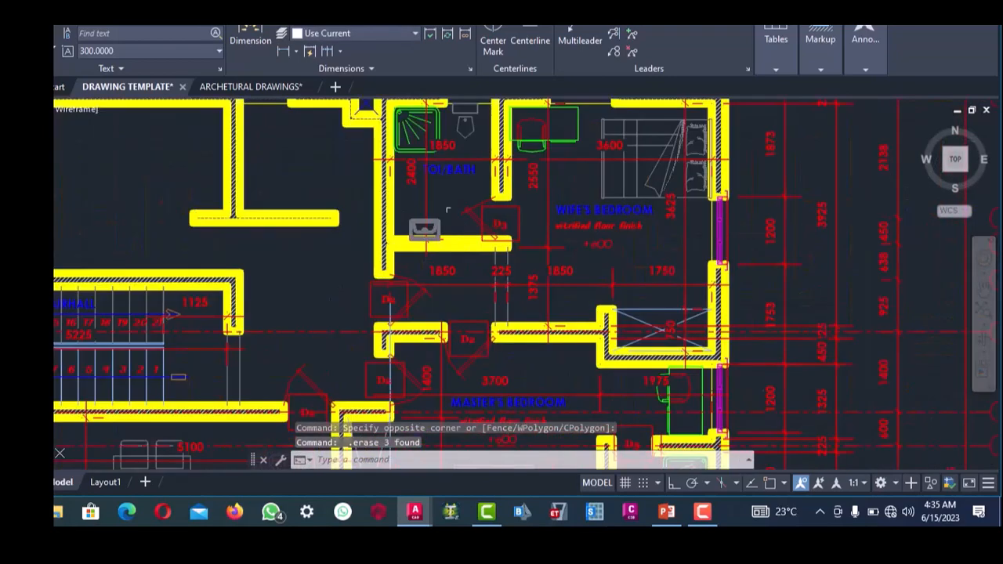
pyautogui.scroll(-2, 427, 209)
pyautogui.click(419, 205)
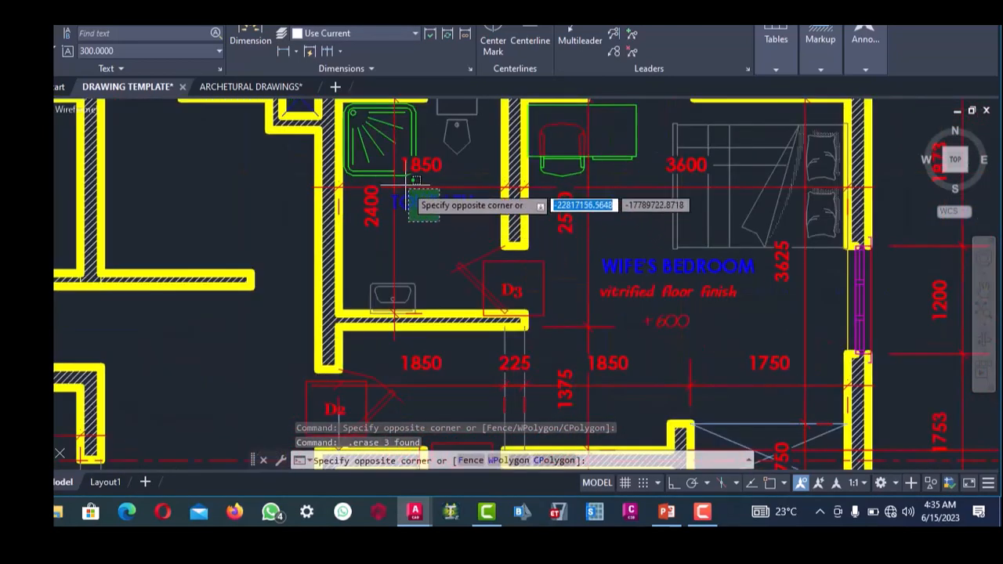
pyautogui.click(388, 154)
pyautogui.press('Delete')
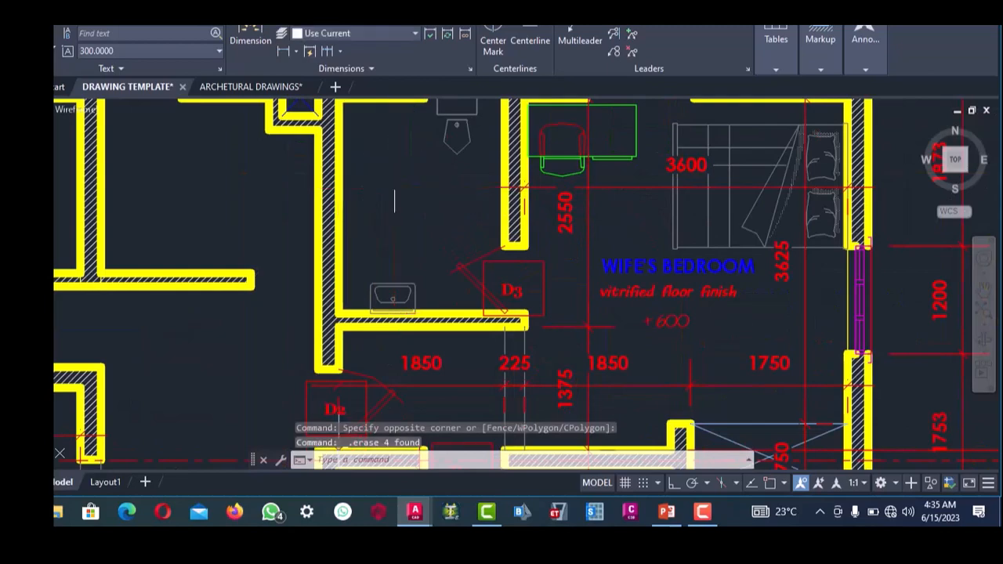
pyautogui.scroll(-5, 394, 201)
pyautogui.scroll(6, 408, 234)
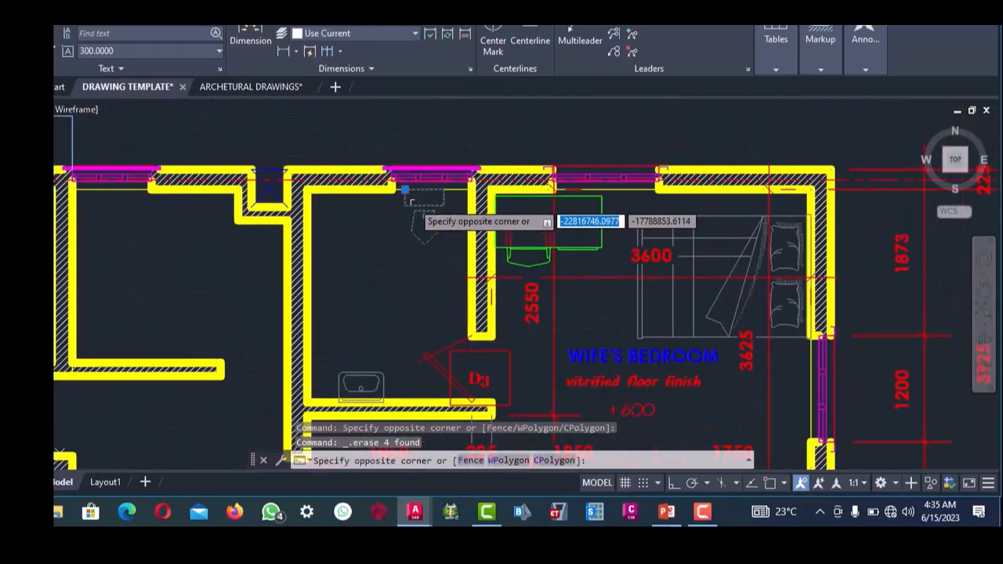
pyautogui.click(412, 202)
pyautogui.press('Delete')
# - Erase the desk and chair and the 3600 and 2550 dimensions in the wife's bedroom
pyautogui.scroll(-5, 412, 196)
pyautogui.scroll(5, 450, 226)
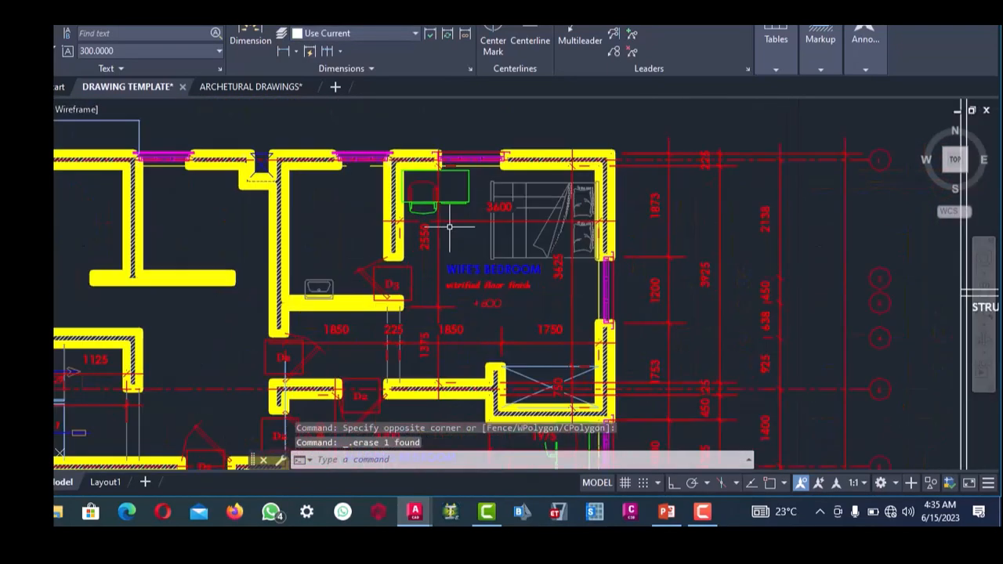
pyautogui.scroll(4, 450, 226)
pyautogui.click(457, 233)
pyautogui.click(410, 148)
pyautogui.press('Delete')
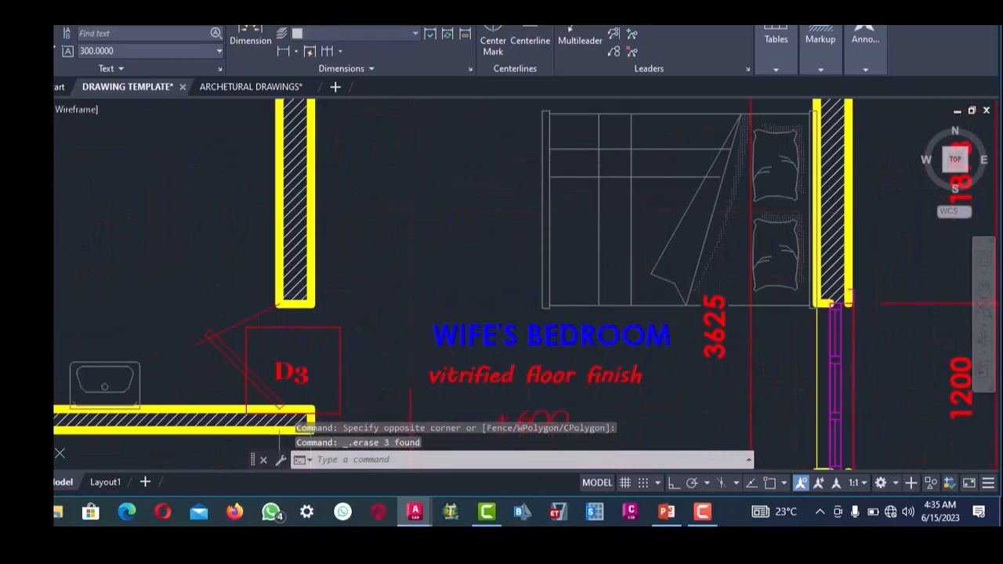
# - Erase the bed, the WIFE'S BEDROOM label and its vitrified floor finish note
pyautogui.scroll(-5, 408, 155)
pyautogui.scroll(3, 469, 261)
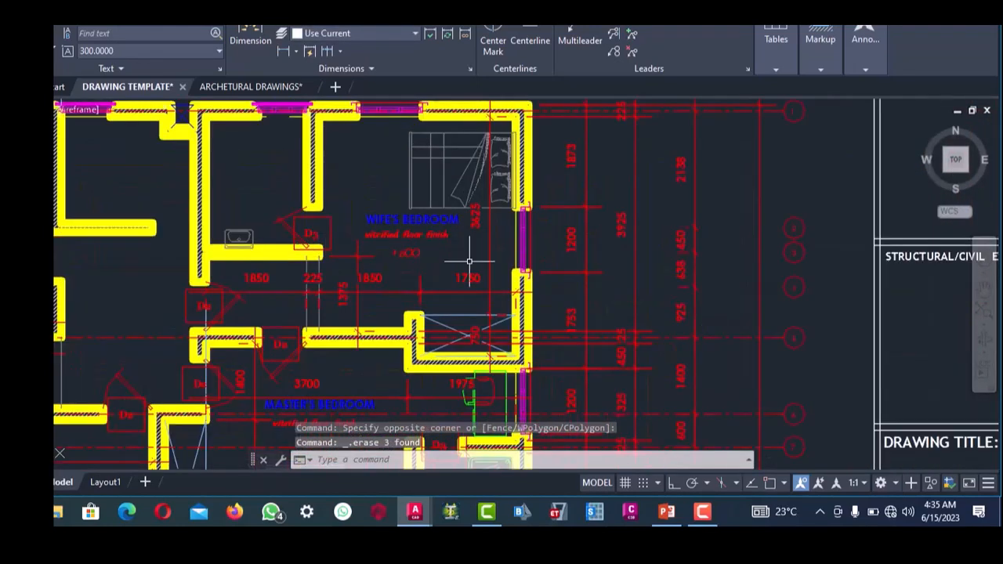
pyautogui.click(397, 155)
pyautogui.press('Delete')
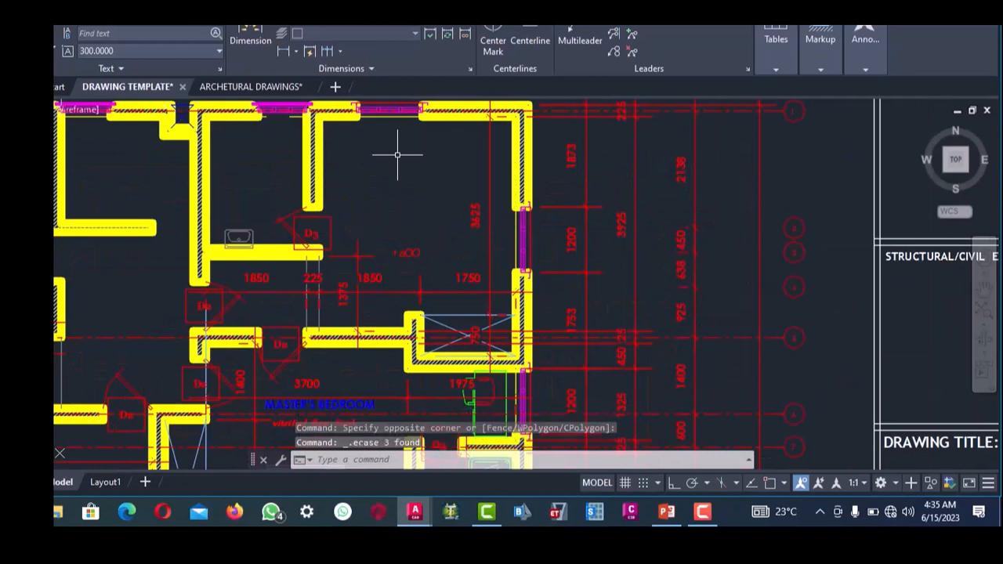
# - Erase the 1375 dimension and the adjoining 1850 dimension in the southern part of the wife's bedroom
pyautogui.scroll(-3, 397, 154)
pyautogui.scroll(5, 385, 263)
pyautogui.click(385, 266)
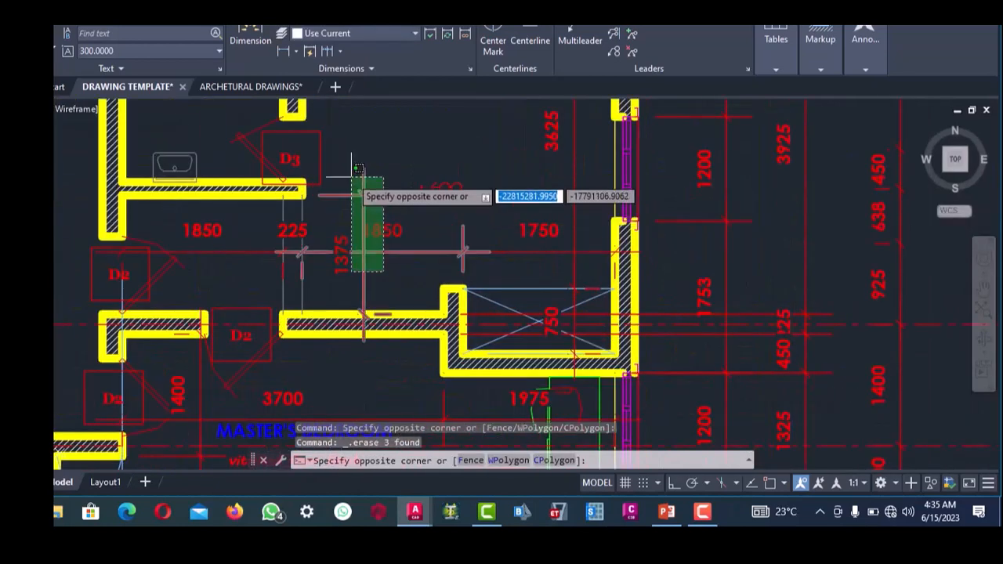
pyautogui.click(352, 167)
pyautogui.press('Delete')
# - Erase the 1750 dimension and the front line of the wardrobe in the wife's bedroom
pyautogui.scroll(-3, 352, 163)
pyautogui.scroll(3, 453, 270)
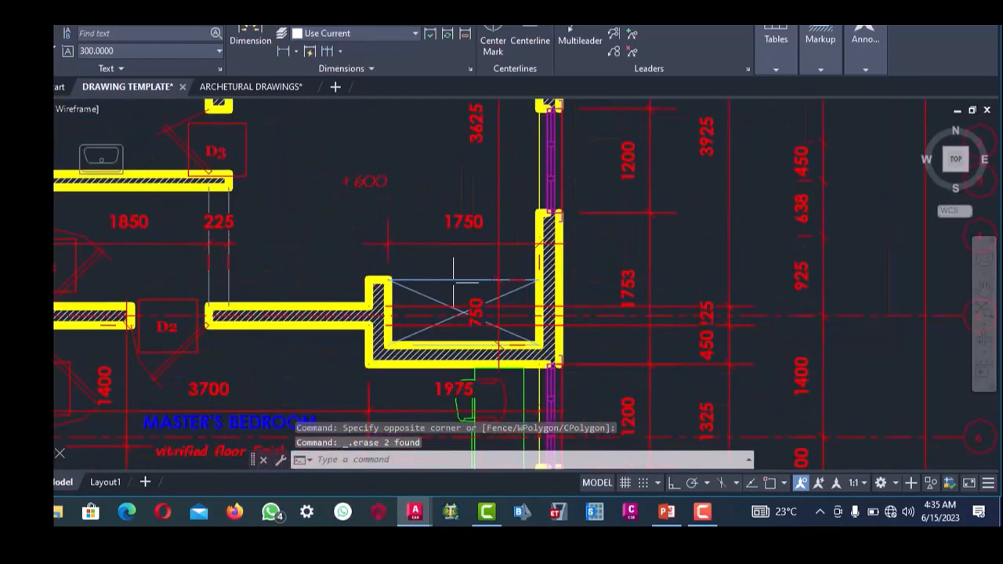
pyautogui.click(464, 287)
pyautogui.click(448, 222)
pyautogui.press('Delete')
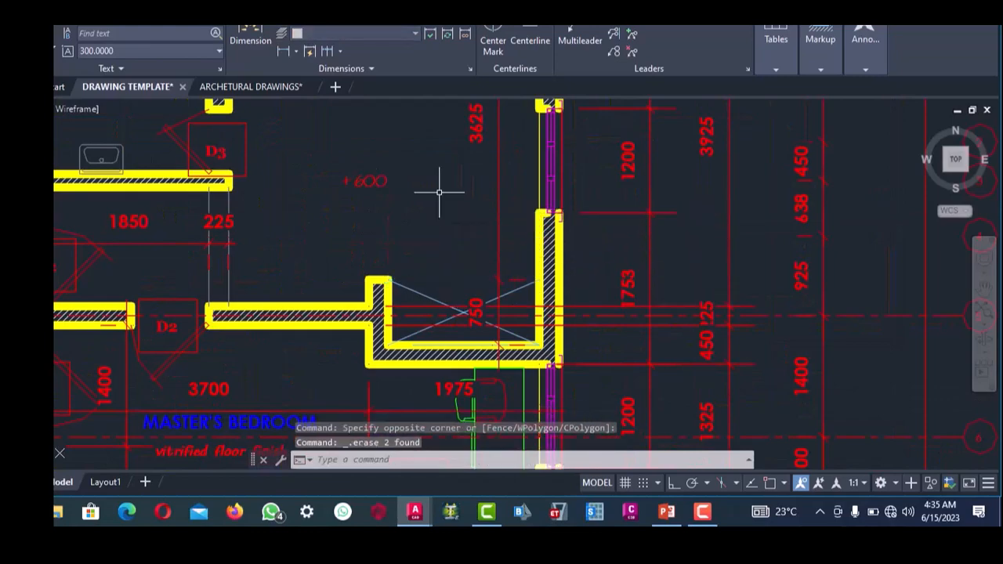
# - Erase the 3625 dimension and the +600 level note from the wife's bedroom
pyautogui.scroll(-3, 437, 208)
pyautogui.scroll(4, 458, 208)
pyautogui.click(464, 224)
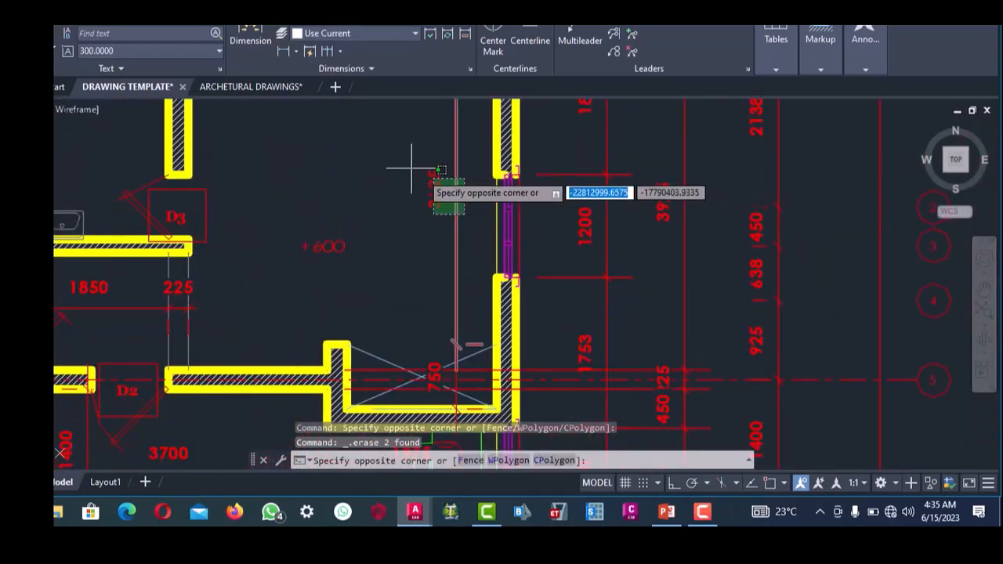
pyautogui.click(411, 166)
pyautogui.press('Delete')
pyautogui.scroll(-3, 411, 188)
pyautogui.scroll(3, 392, 219)
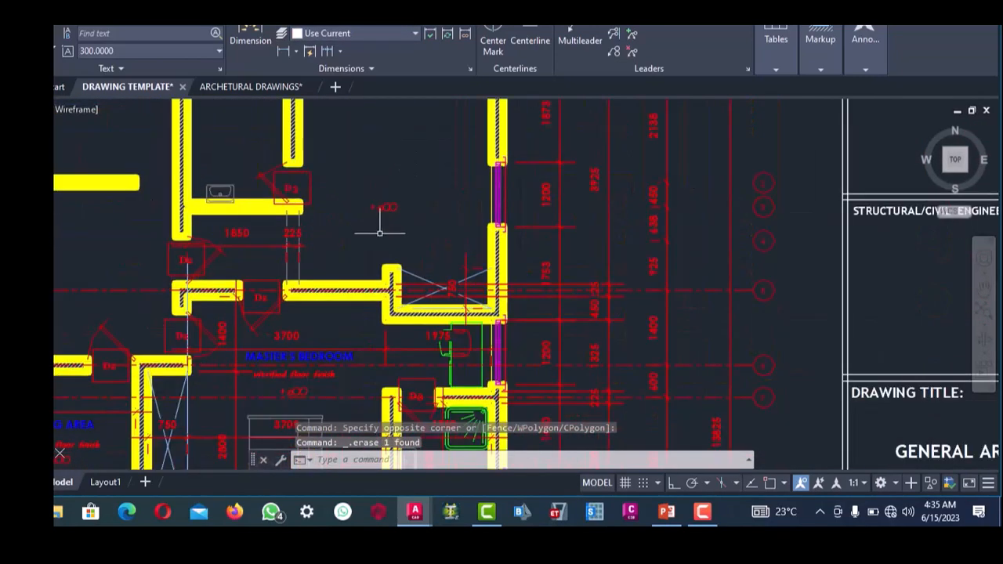
pyautogui.click(395, 231)
pyautogui.click(374, 189)
pyautogui.press('Delete')
# - Erase the wardrobe's diagonal lines, the grid line crossing it, and the 225 and 450 dimensions that extend through it
pyautogui.scroll(-2, 435, 227)
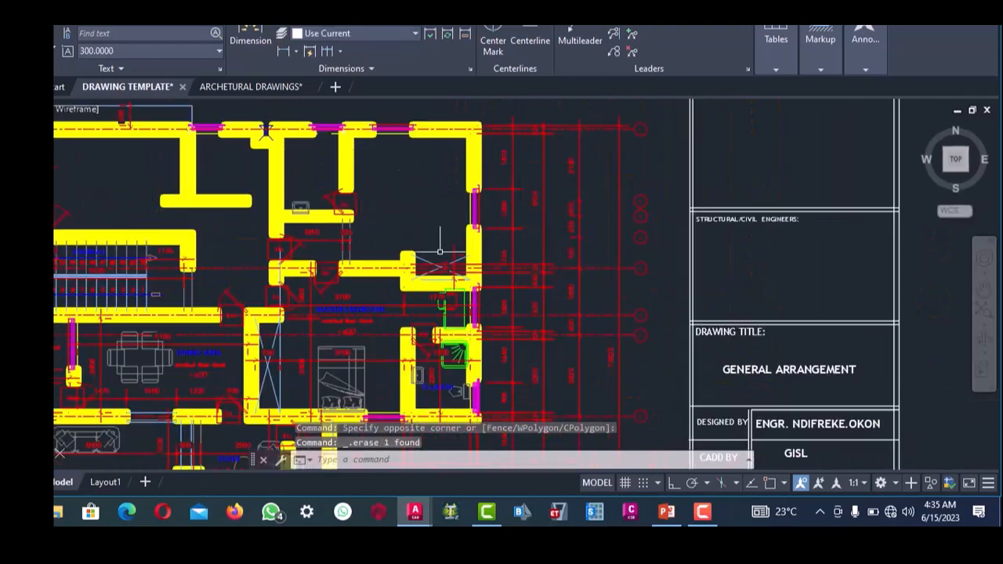
pyautogui.scroll(4, 441, 251)
pyautogui.scroll(2, 439, 305)
pyautogui.click(437, 309)
pyautogui.click(417, 249)
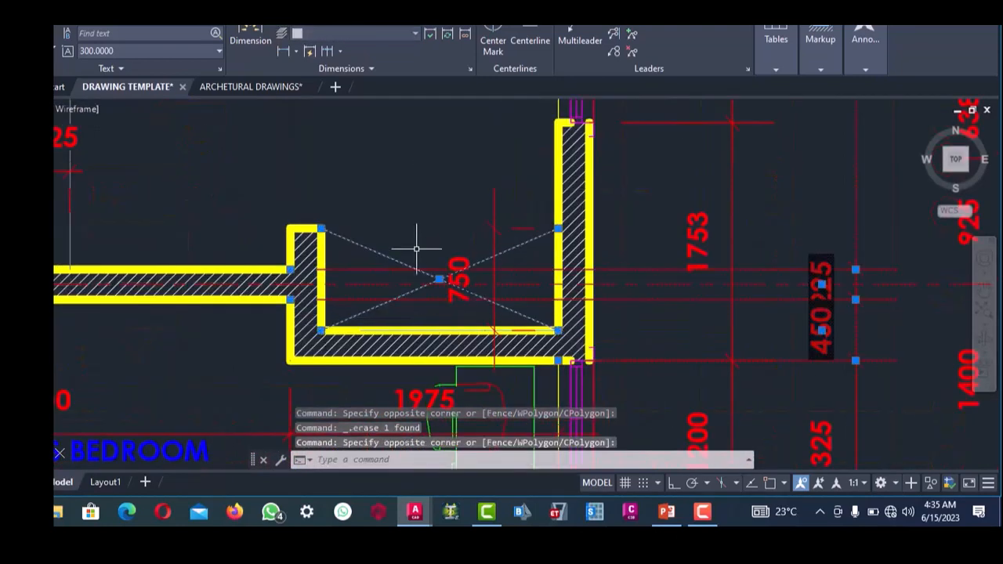
pyautogui.press('Delete')
# - Erase the 750 dimension inside the wardrobe recess of the wife's bedroom
pyautogui.scroll(-3, 427, 256)
pyautogui.scroll(3, 463, 280)
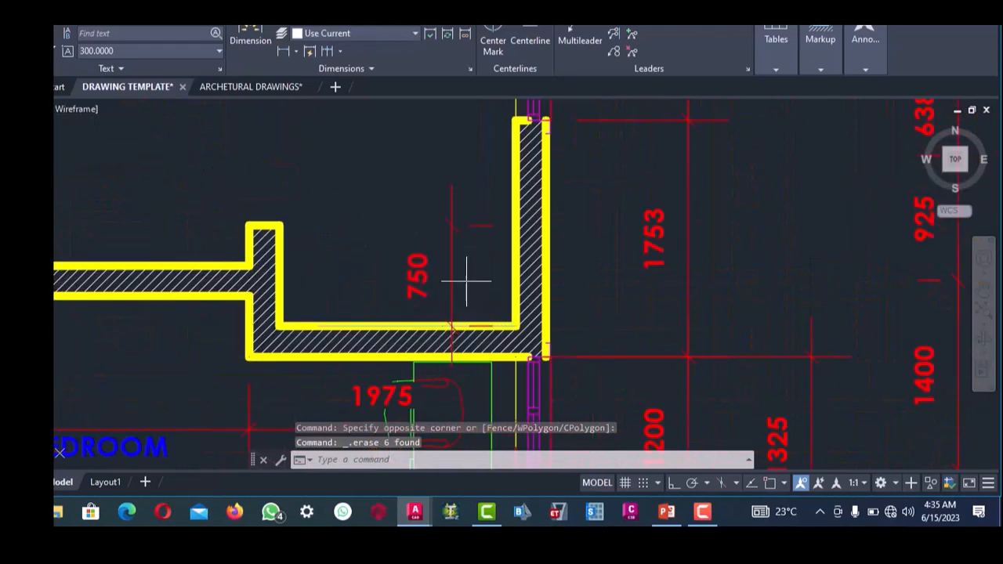
pyautogui.click(463, 280)
pyautogui.click(419, 210)
pyautogui.press('Delete')
# - Delete the hatch of the wall along the south side of the wardrobe recess
pyautogui.scroll(-3, 421, 205)
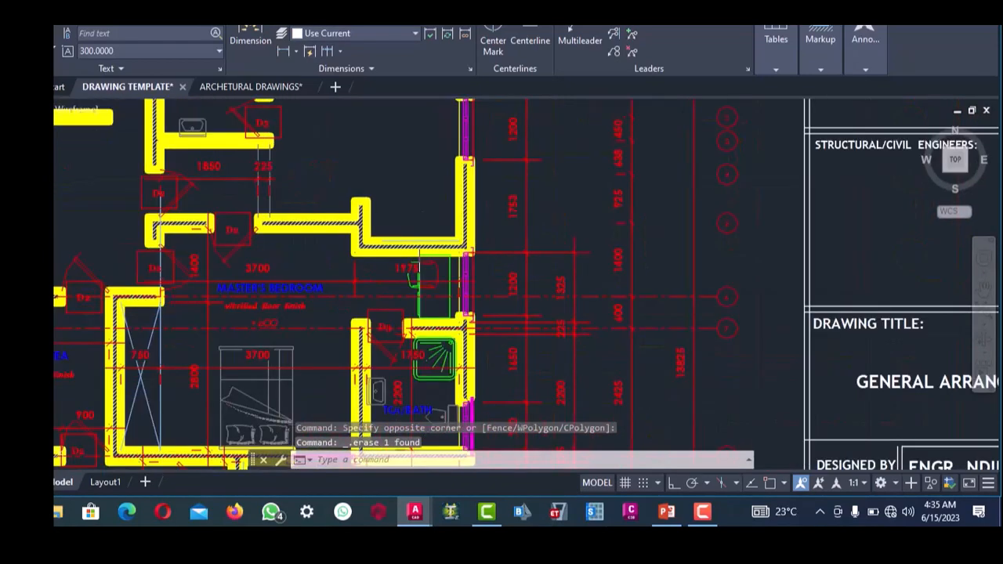
pyautogui.scroll(3, 423, 235)
pyautogui.press('Delete')
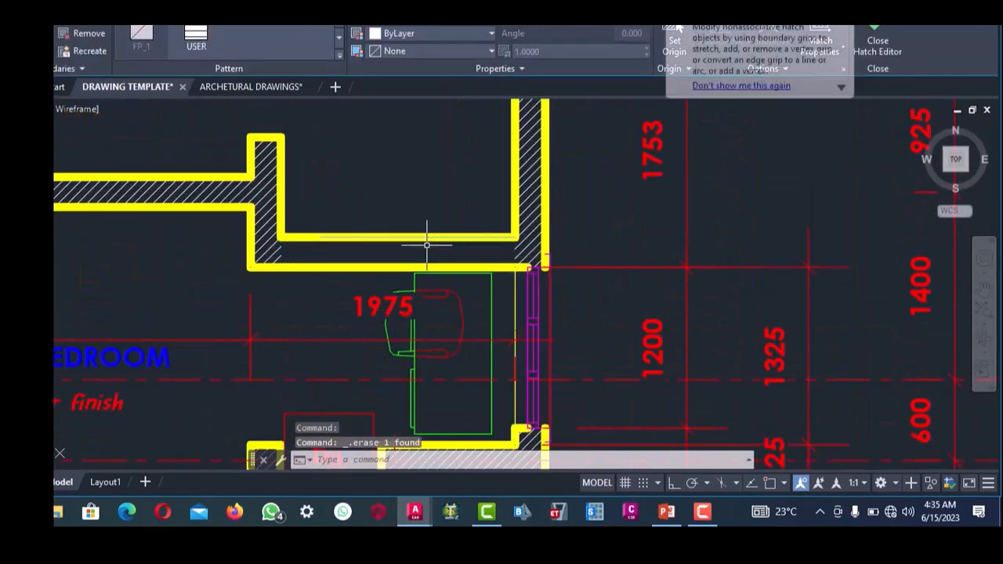
# - Delete the hatch of the exterior east wall running north from the wardrobe recess
pyautogui.scroll(-3, 423, 239)
pyautogui.scroll(2, 453, 218)
pyautogui.scroll(2, 462, 211)
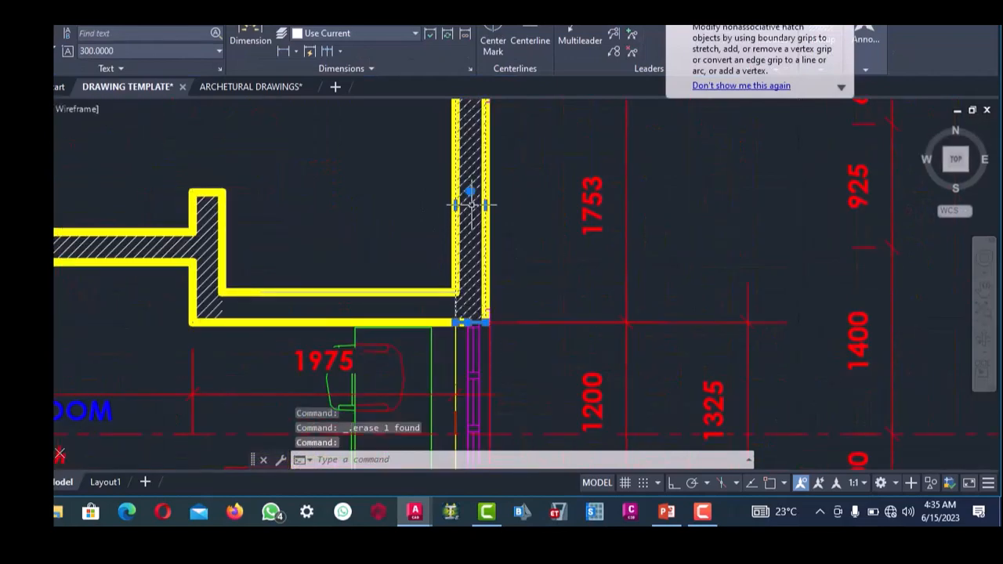
pyautogui.press('Delete')
# - Erase the desk, its chair and the east window south of the wardrobe recess in the master's bedroom
pyautogui.scroll(-3, 470, 206)
pyautogui.scroll(3, 470, 239)
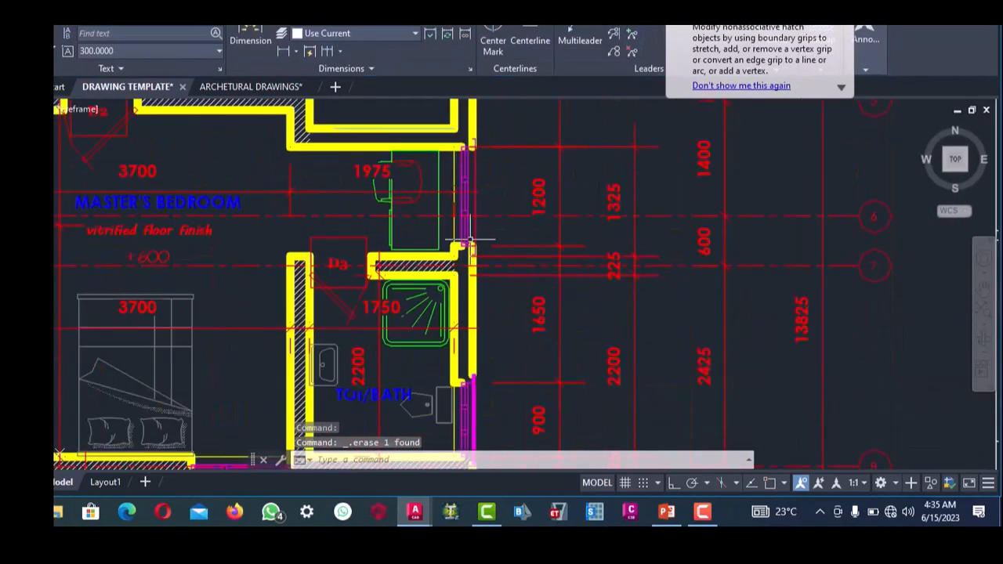
pyautogui.click(464, 168)
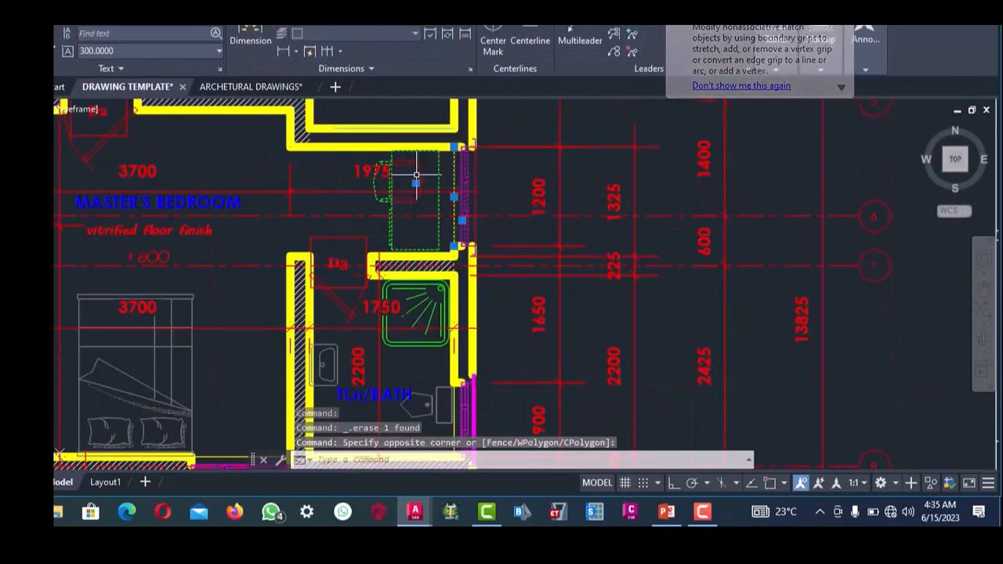
pyautogui.press('Delete')
# - Erase the D3 door with its tag and the wash basin from the toilet beside the wife's bedroom
pyautogui.scroll(-3, 402, 227)
pyautogui.scroll(4, 402, 227)
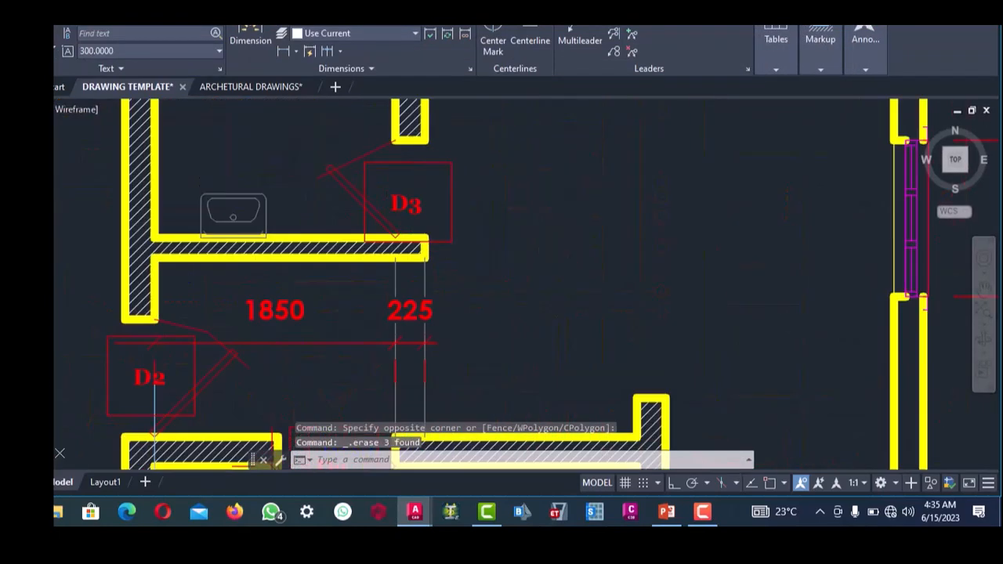
pyautogui.click(488, 188)
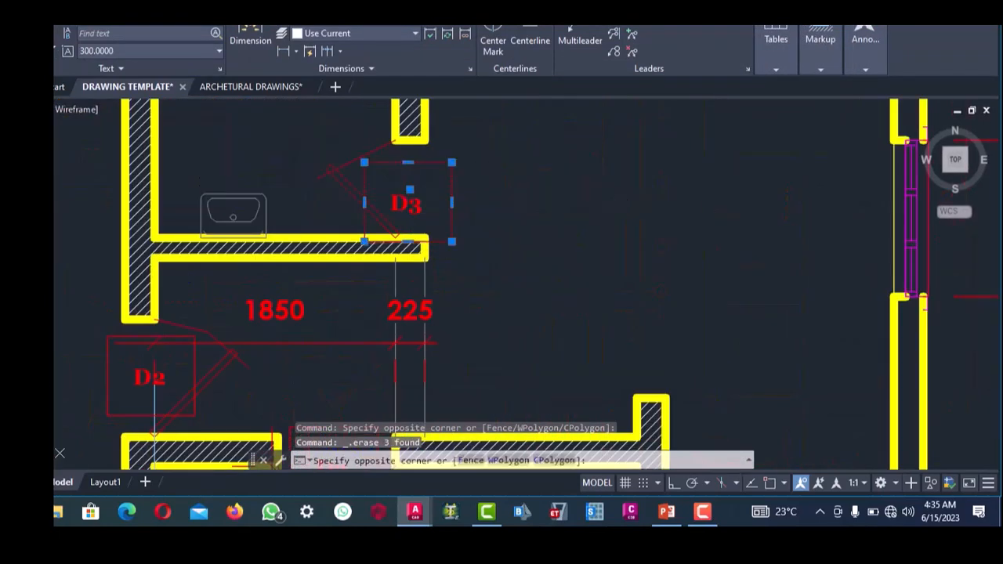
pyautogui.scroll(-3, 301, 196)
pyautogui.press('Delete')
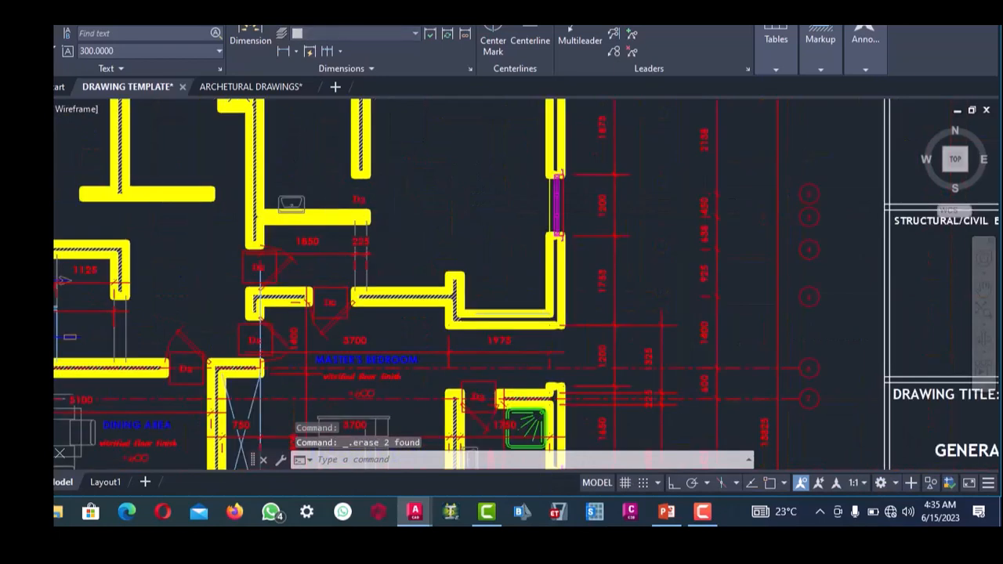
pyautogui.scroll(3, 301, 196)
pyautogui.click(295, 199)
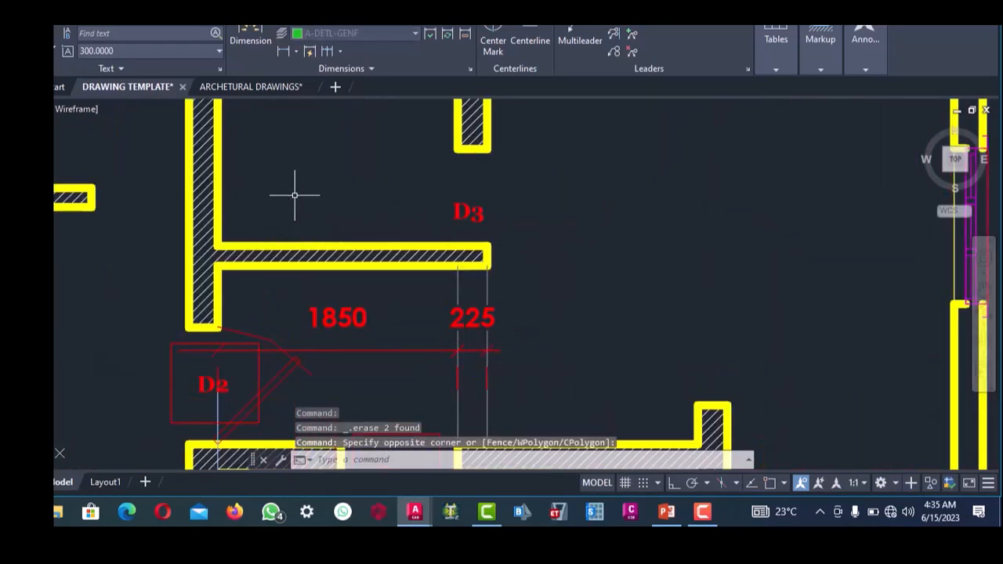
pyautogui.scroll(-3, 295, 195)
pyautogui.scroll(3, 401, 223)
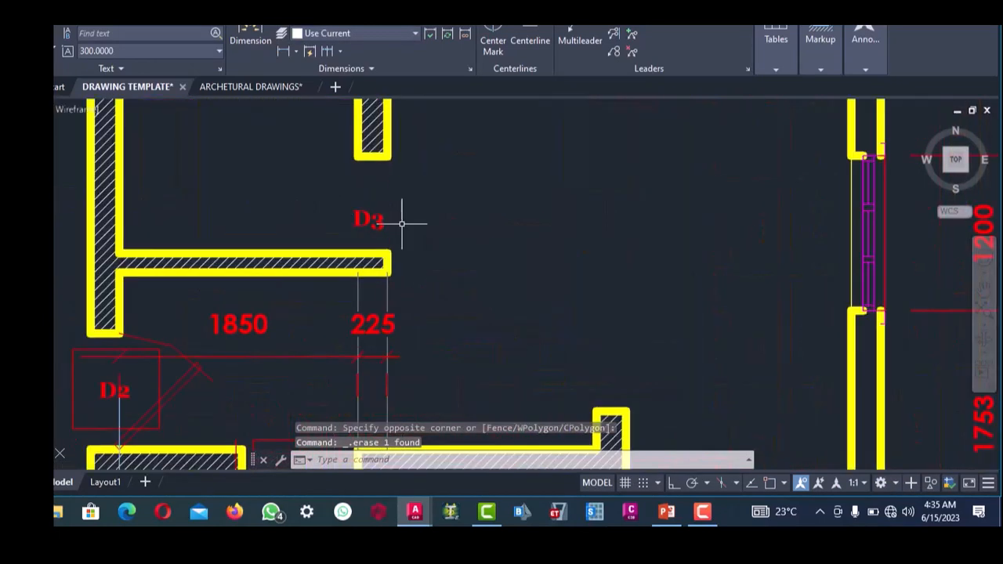
pyautogui.click(351, 205)
pyautogui.press('Delete')
# - Erase the 1850 and 225 dimensions and the thin lines crossing the passage below the toilet wall
pyautogui.scroll(-3, 352, 205)
pyautogui.scroll(3, 360, 255)
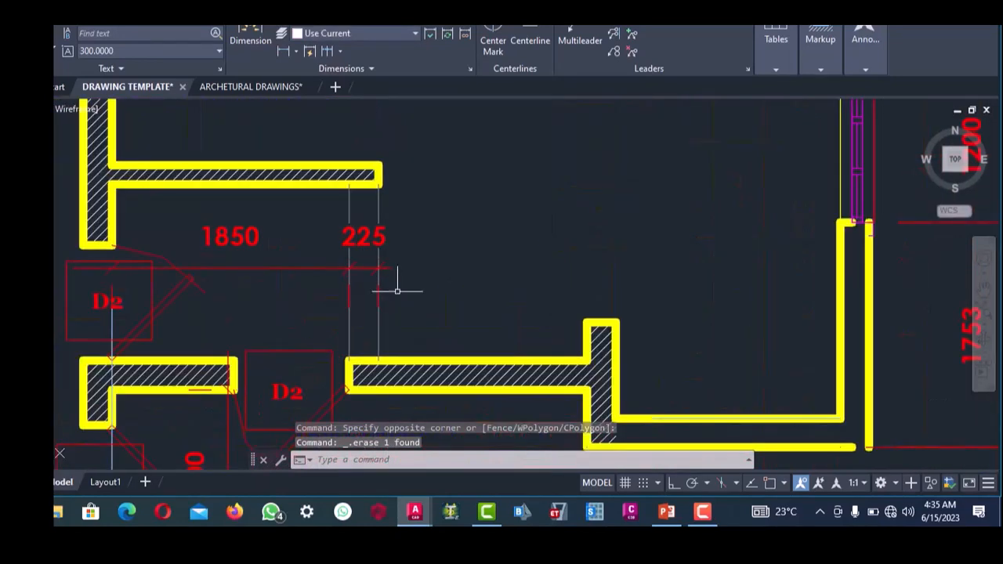
pyautogui.click(397, 291)
pyautogui.click(332, 224)
pyautogui.press('Delete')
# - Erase the D2 door, its tag and the vertical line through it at the west end of the passage
pyautogui.scroll(-3, 371, 252)
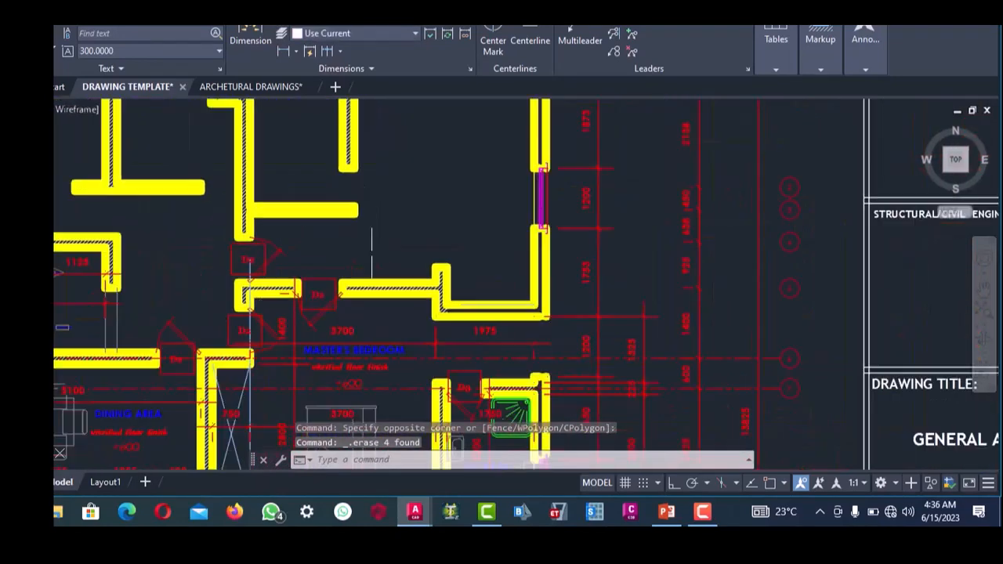
pyautogui.scroll(4, 371, 253)
pyautogui.click(337, 270)
pyautogui.click(233, 238)
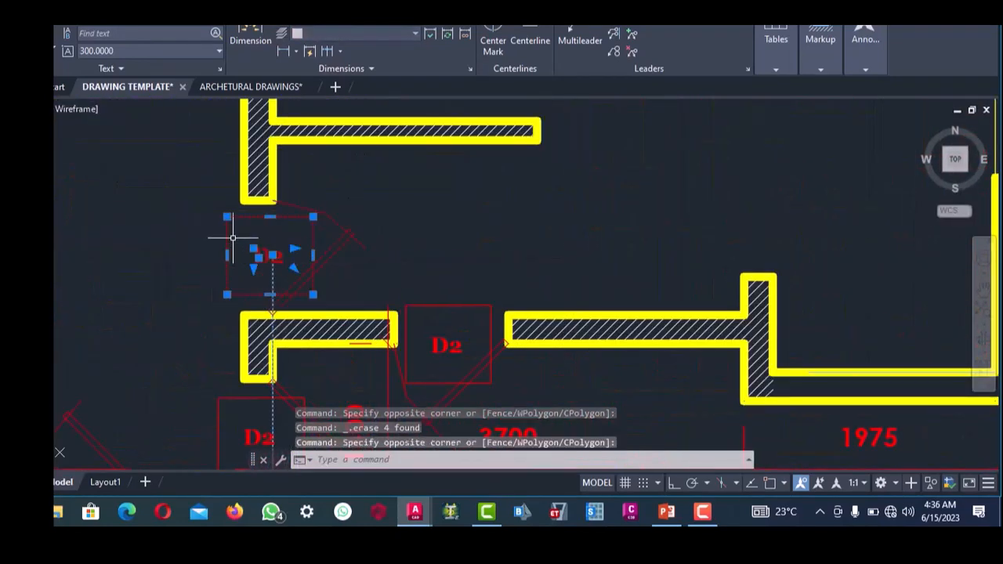
pyautogui.press('Delete')
# - Delete the hatches of the long wall west of the toilet and of the north wall east of the duct
pyautogui.scroll(-5, 329, 253)
pyautogui.scroll(5, 311, 207)
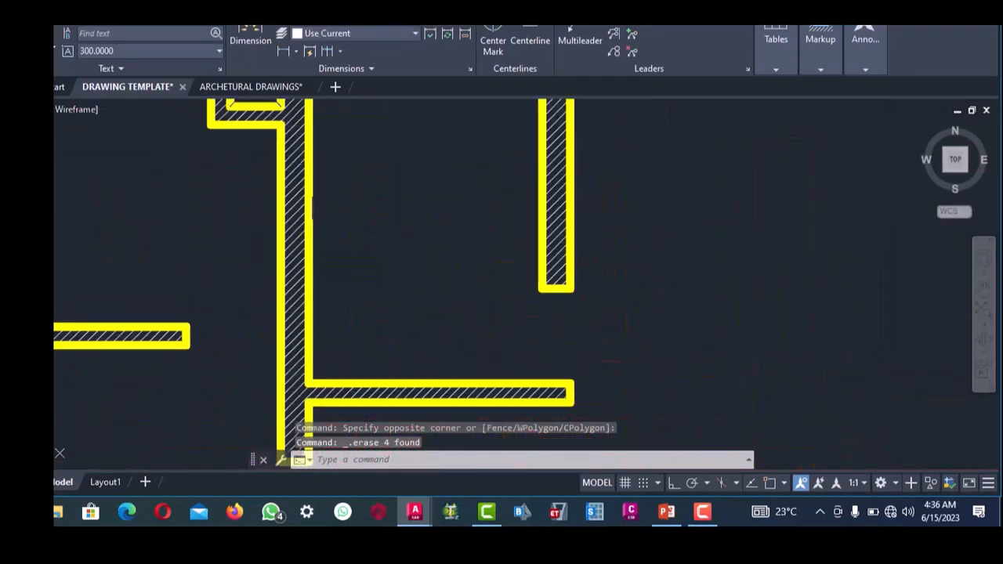
pyautogui.scroll(4, 312, 203)
pyautogui.click(300, 195)
pyautogui.click(273, 178)
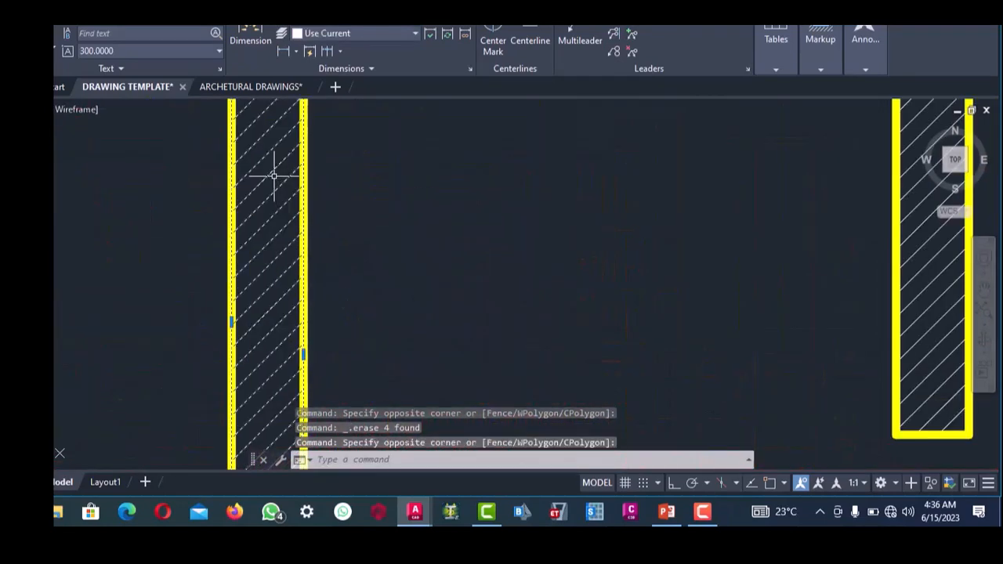
pyautogui.press('Delete')
pyautogui.scroll(-5, 397, 219)
pyautogui.scroll(4, 408, 223)
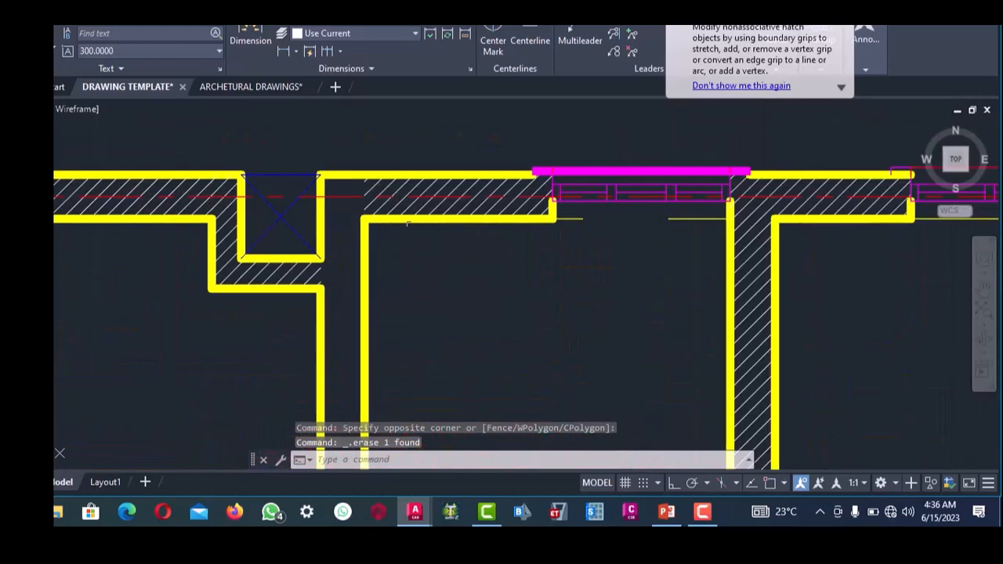
pyautogui.scroll(2, 407, 223)
pyautogui.click(418, 188)
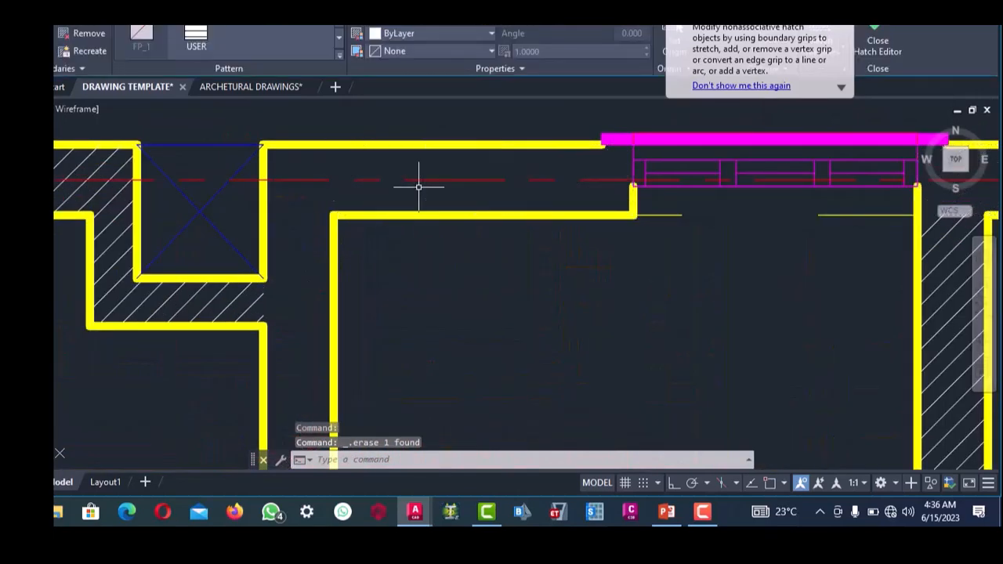
pyautogui.press('Escape')
# - Erase the toilet window and its thick magenta band from the north wall
pyautogui.scroll(-5, 419, 204)
pyautogui.scroll(5, 439, 227)
pyautogui.click(452, 232)
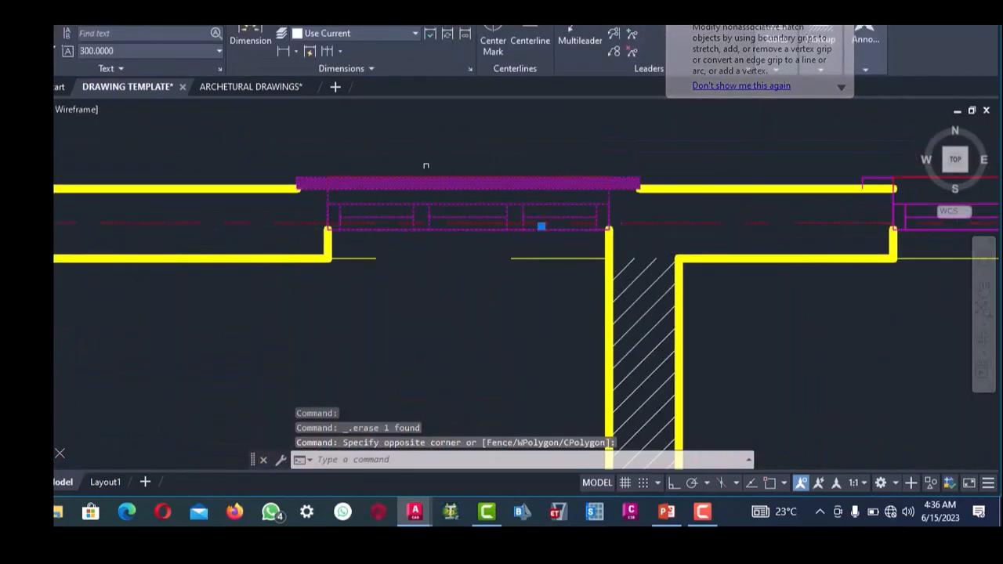
pyautogui.press('Delete')
# - Delete the hatch of the partition wall between the toilet and the wife's bedroom
pyautogui.scroll(-3, 413, 244)
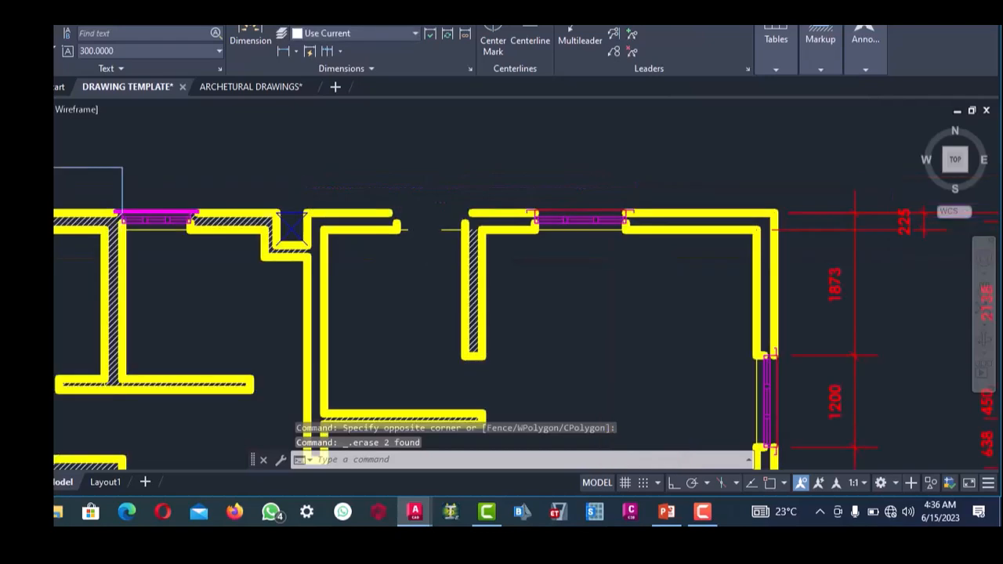
pyautogui.scroll(-3, 421, 239)
pyautogui.scroll(4, 421, 239)
pyautogui.click(414, 227)
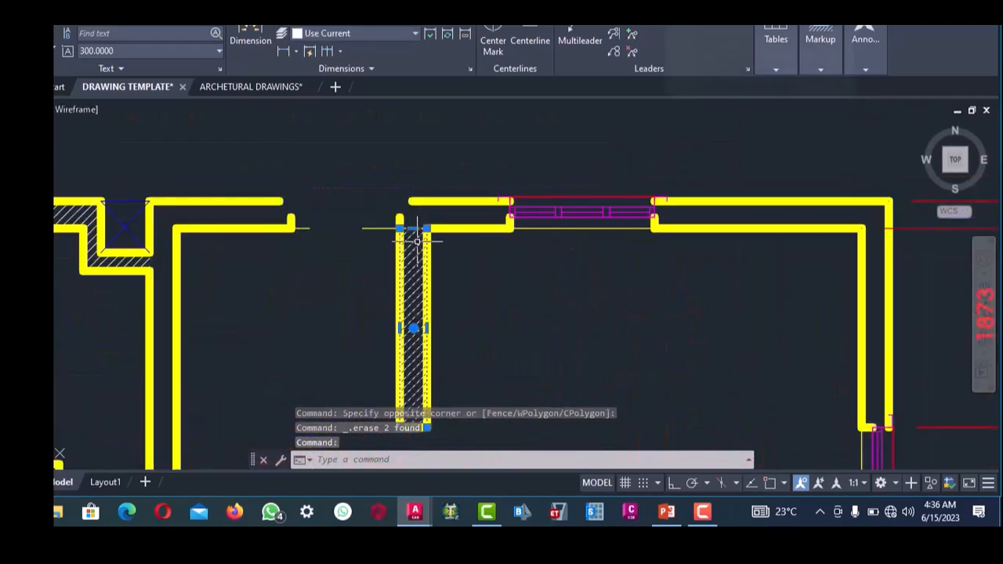
pyautogui.press('Delete')
# - Erase the north window of the wife's bedroom together with the wall lines on both sides of it
pyautogui.scroll(-4, 403, 239)
pyautogui.scroll(5, 356, 256)
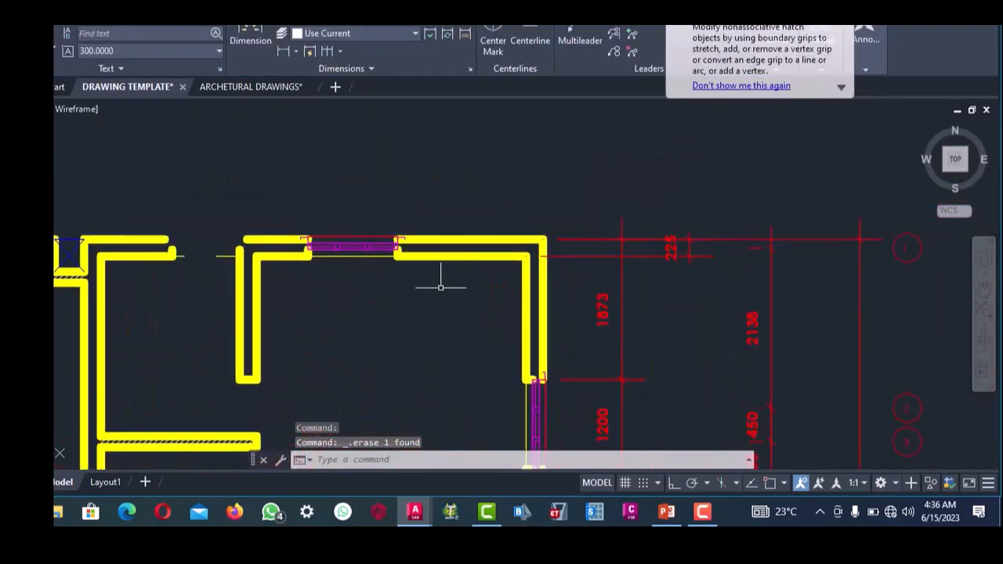
pyautogui.click(441, 284)
pyautogui.click(311, 208)
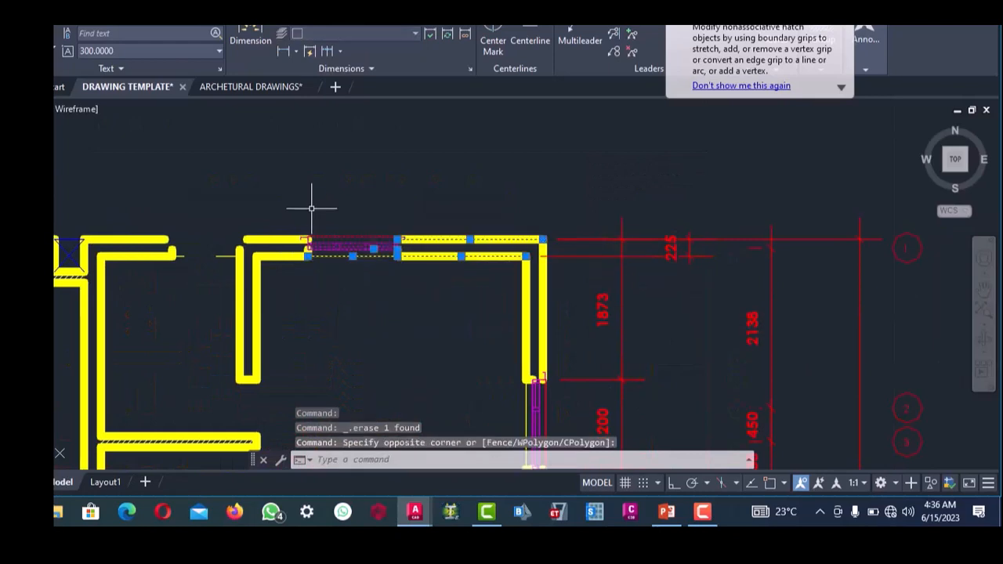
pyautogui.press('Delete')
pyautogui.scroll(-3, 311, 209)
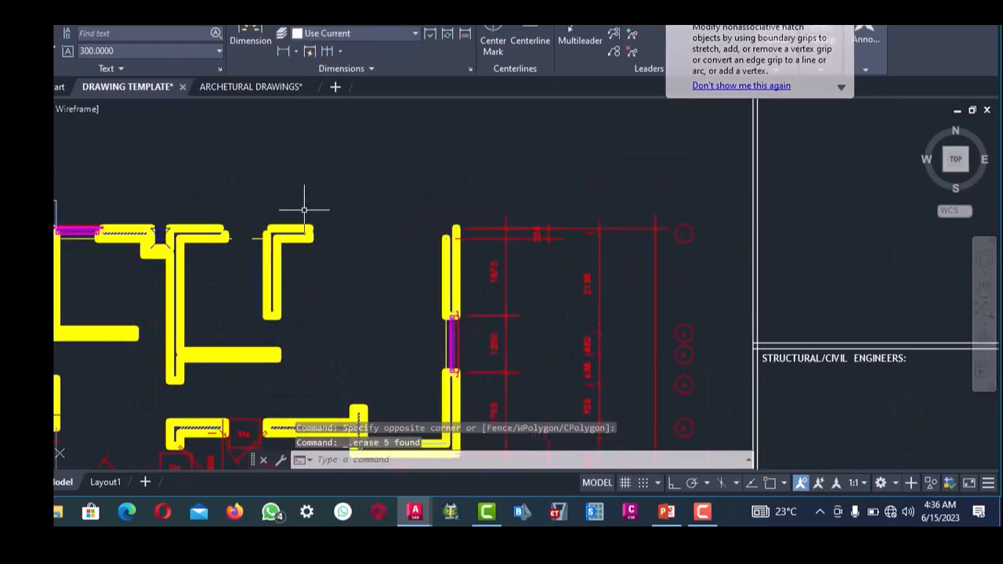
pyautogui.click(313, 250)
pyautogui.click(289, 203)
pyautogui.press('Delete')
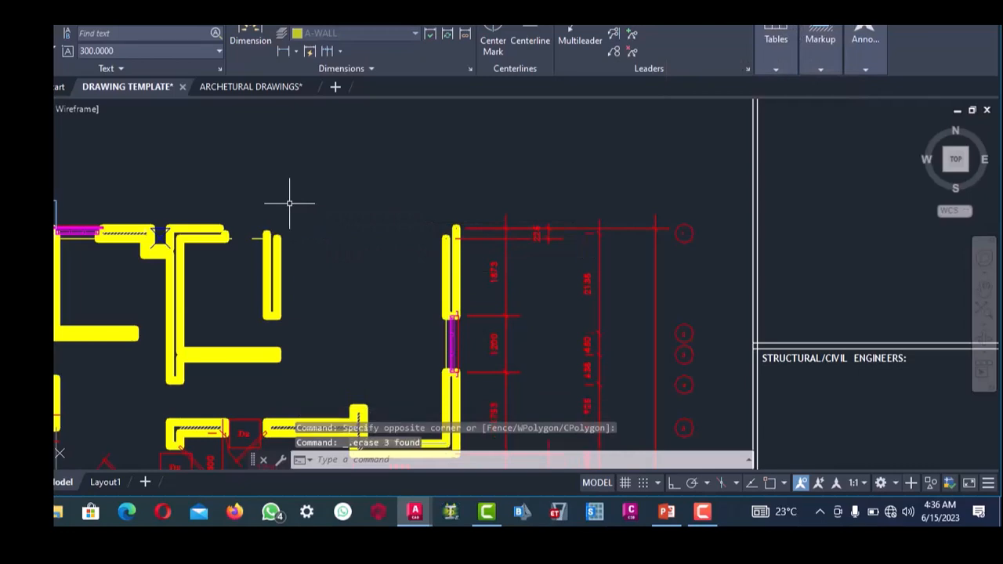
# - Erase the dimension strings outside the east wall of the wife's bedroom
pyautogui.scroll(-3, 291, 202)
pyautogui.scroll(3, 399, 252)
pyautogui.click(442, 311)
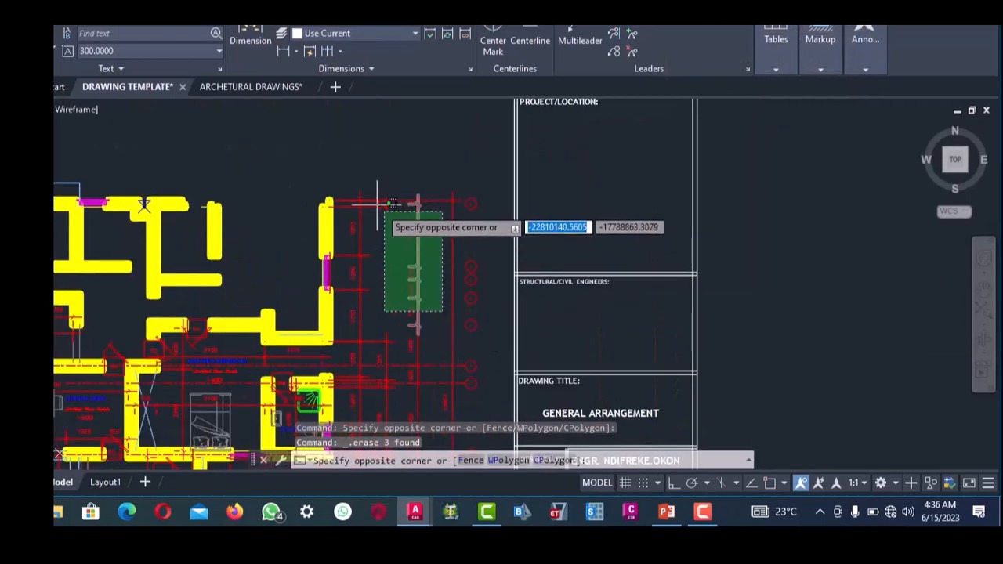
pyautogui.click(334, 171)
pyautogui.press('Delete')
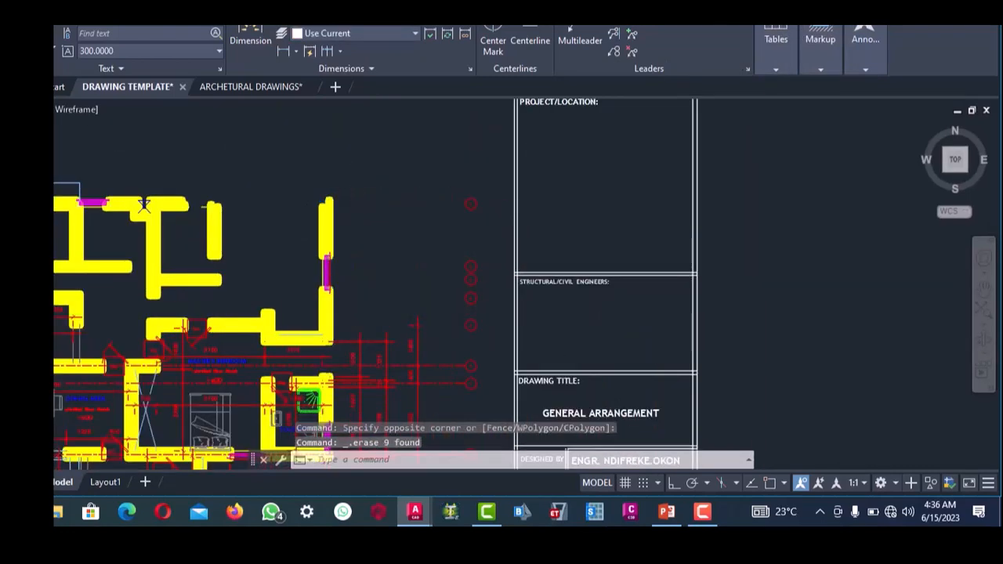
# - Erase the dimension strings and horizontal grid lines outside the east wall of the master's bedroom and its bathroom
pyautogui.scroll(-5, 143, 205)
pyautogui.scroll(7, 405, 286)
pyautogui.scroll(-4, 403, 326)
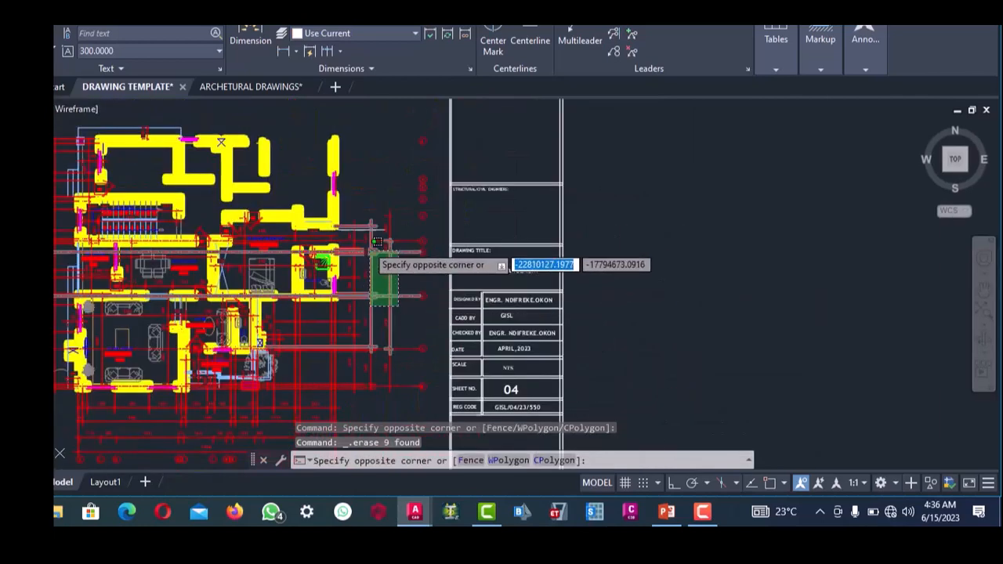
pyautogui.click(348, 202)
pyautogui.press('Delete')
# - Erase the dimension strings and grid line southeast of the building, including the 2100 dimension
pyautogui.scroll(-3, 349, 202)
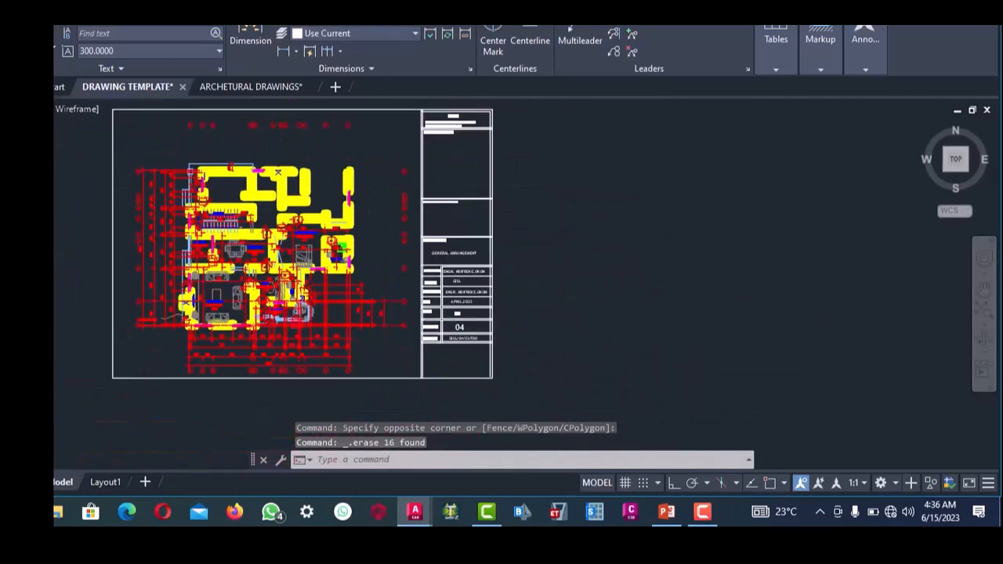
pyautogui.scroll(6, 369, 274)
pyautogui.scroll(-2, 407, 258)
pyautogui.scroll(2, 408, 257)
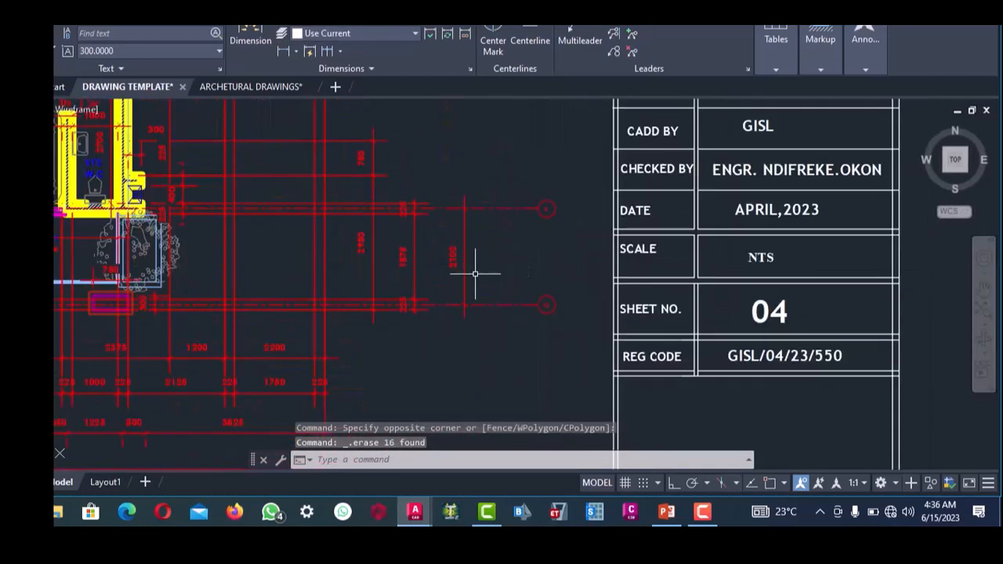
pyautogui.click(477, 272)
pyautogui.scroll(-2, 430, 242)
pyautogui.click(283, 172)
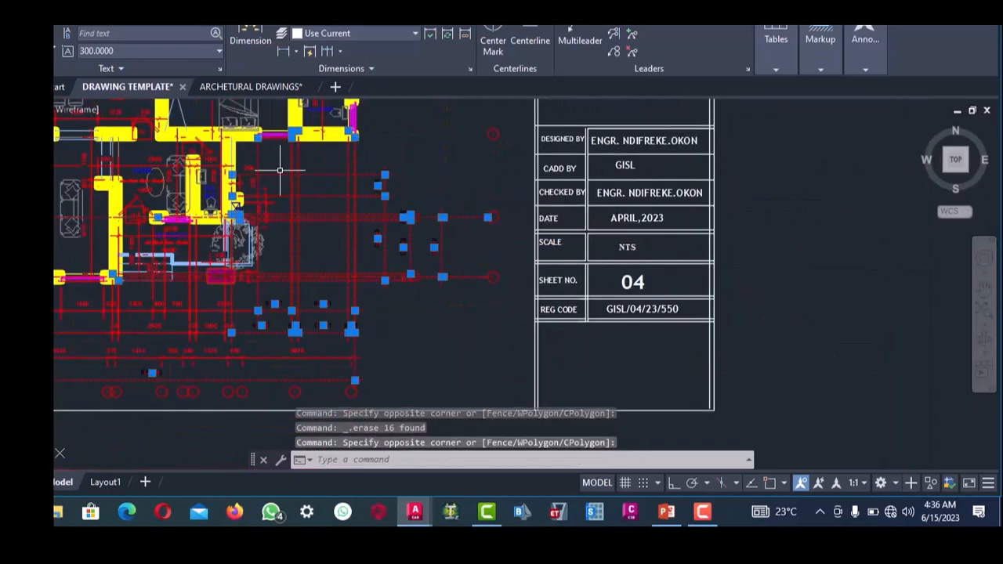
pyautogui.press('Delete')
# - Erase the 2375, 1000 and adjoining 225 dimensions south of the verandah column
pyautogui.scroll(-3, 314, 204)
pyautogui.scroll(5, 344, 226)
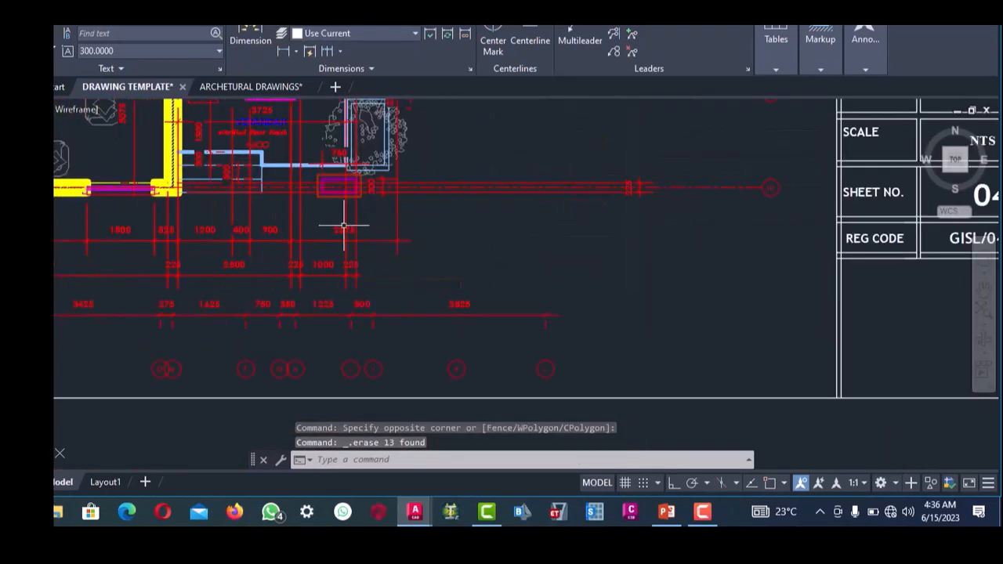
pyautogui.click(427, 243)
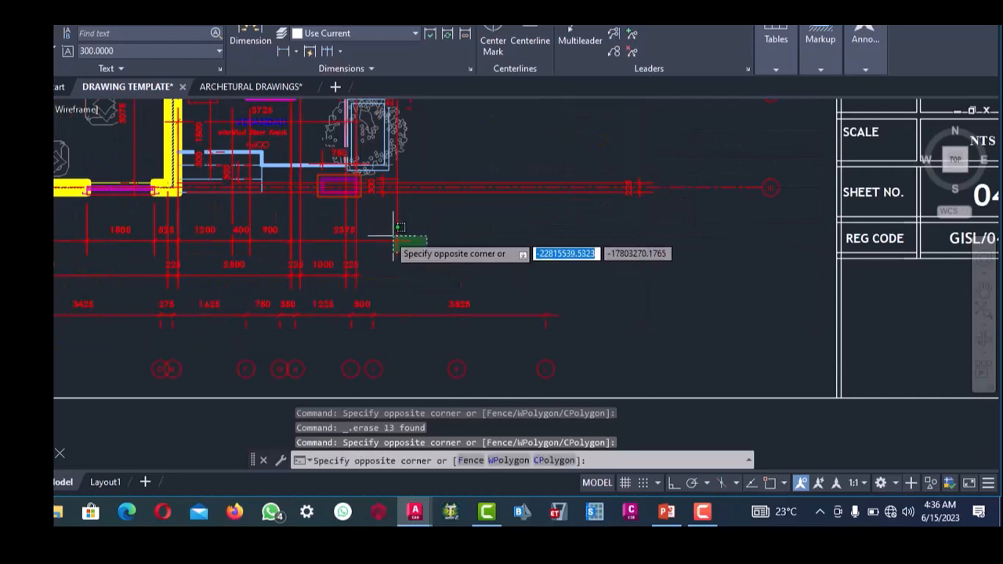
pyautogui.click(323, 222)
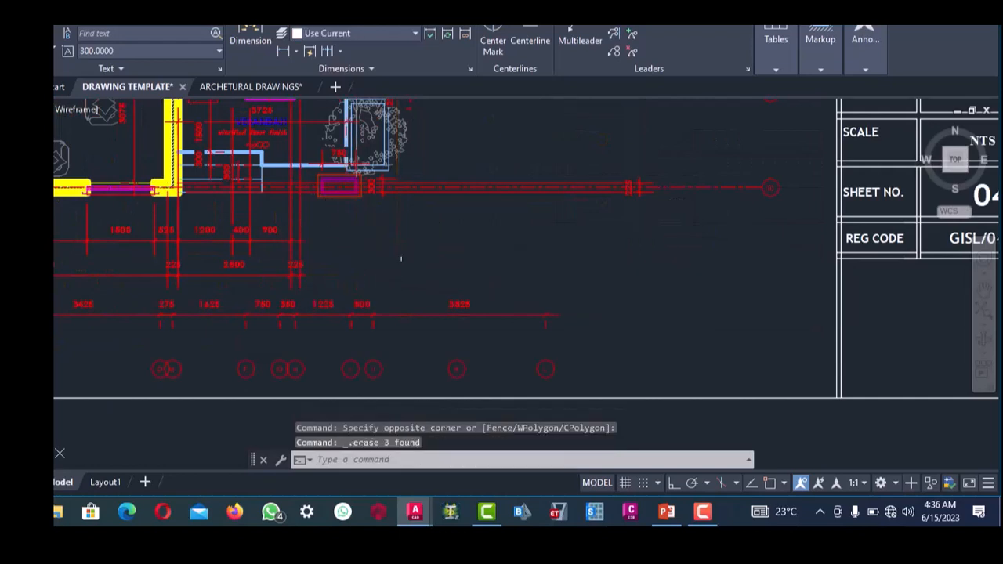
# - Erase the southernmost horizontal grid line and the 225 dimension extending east of the verandah column
pyautogui.scroll(3, 401, 258)
pyautogui.click(439, 222)
pyautogui.click(412, 156)
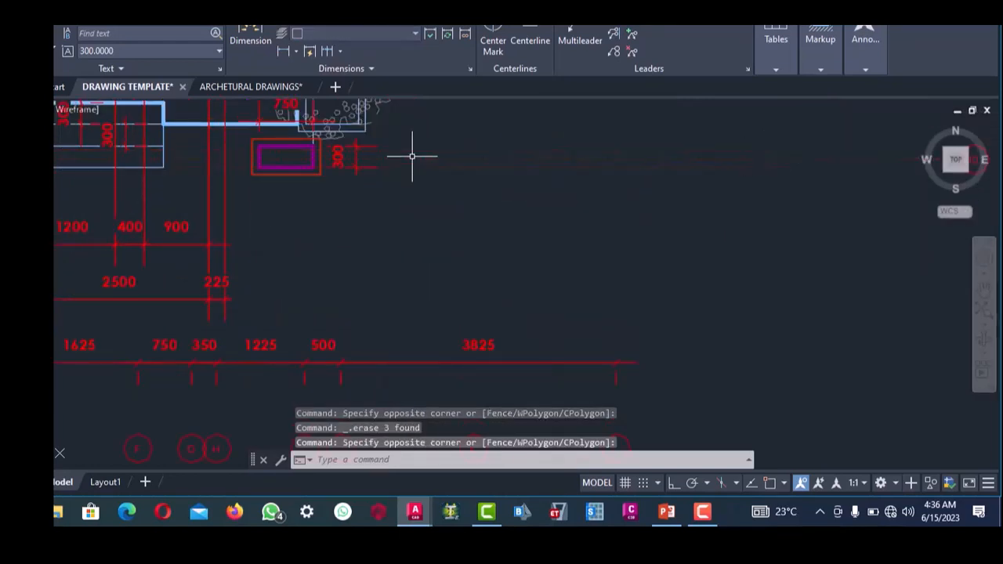
pyautogui.press('Delete')
# - Erase the 300 dimension beside the verandah column
pyautogui.scroll(-5, 399, 175)
pyautogui.scroll(7, 423, 235)
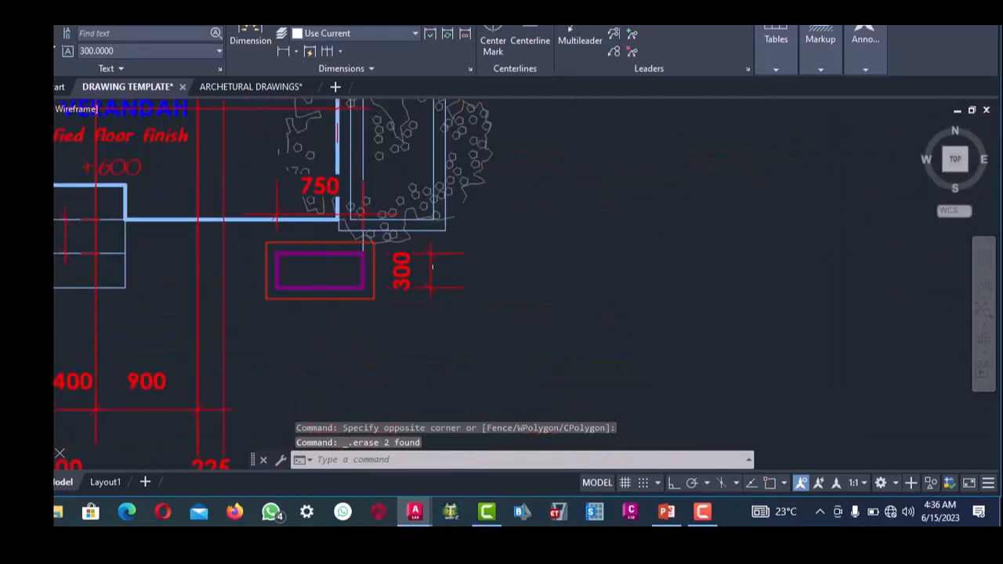
pyautogui.click(417, 257)
pyautogui.press('Delete')
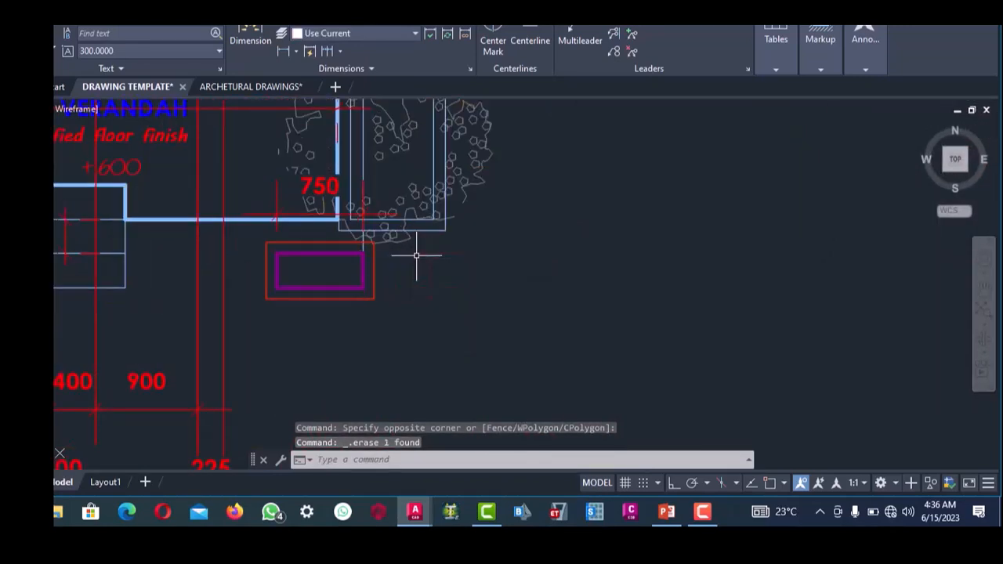
pyautogui.scroll(-5, 416, 253)
pyautogui.scroll(2, 430, 321)
pyautogui.scroll(-4, 429, 313)
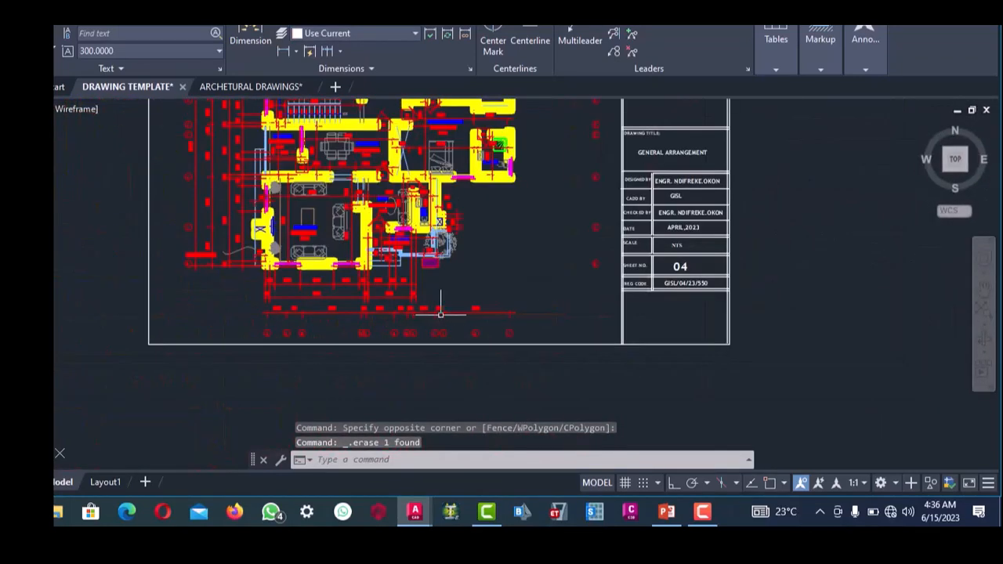
# - Erase the three horizontal dimension strings between the building's south wall and the grid bubbles
pyautogui.scroll(4, 442, 309)
pyautogui.click(475, 319)
pyautogui.scroll(-2, 436, 295)
pyautogui.scroll(3, 329, 286)
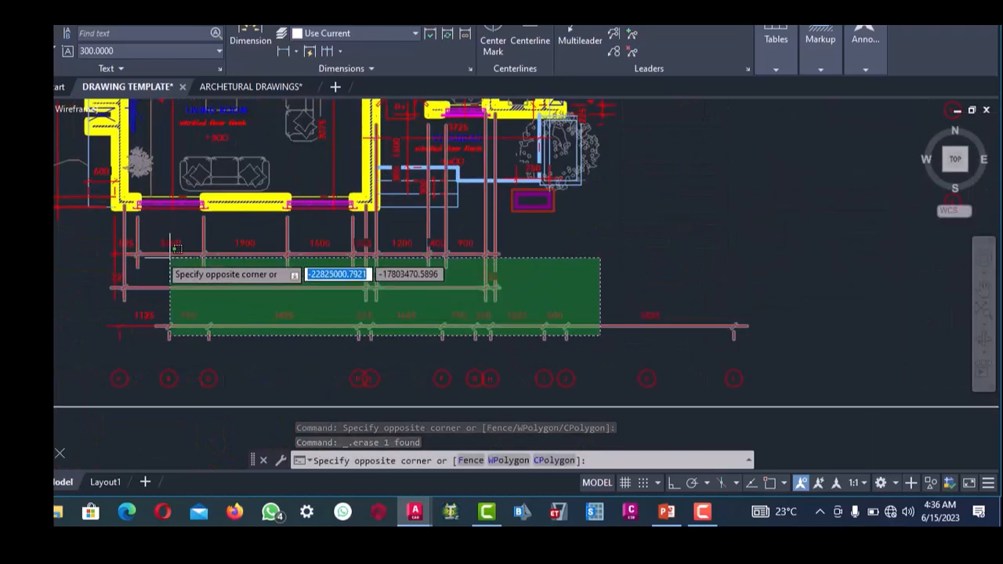
pyautogui.click(115, 242)
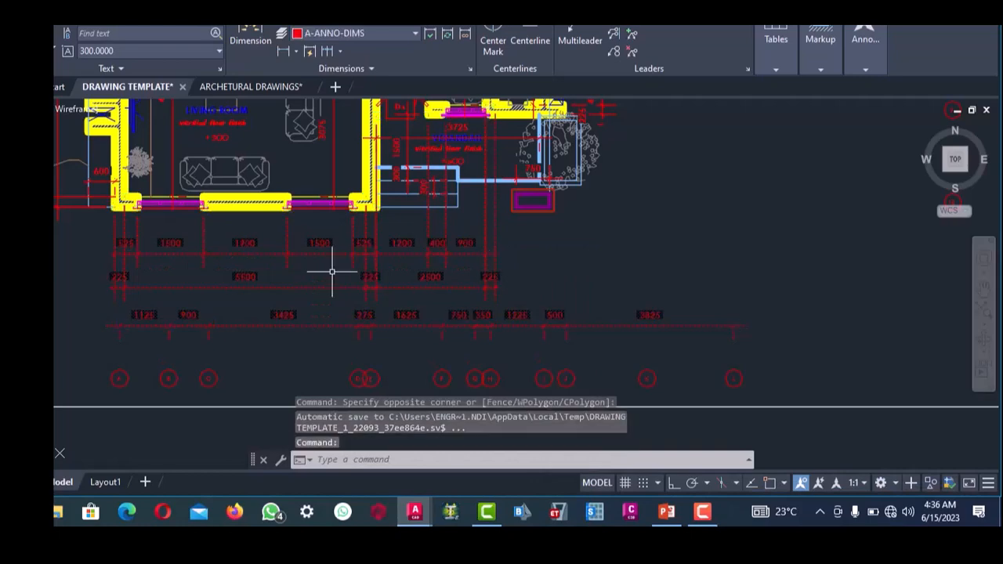
pyautogui.press('Delete')
pyautogui.scroll(-4, 428, 277)
pyautogui.scroll(4, 335, 221)
pyautogui.scroll(-5, 334, 222)
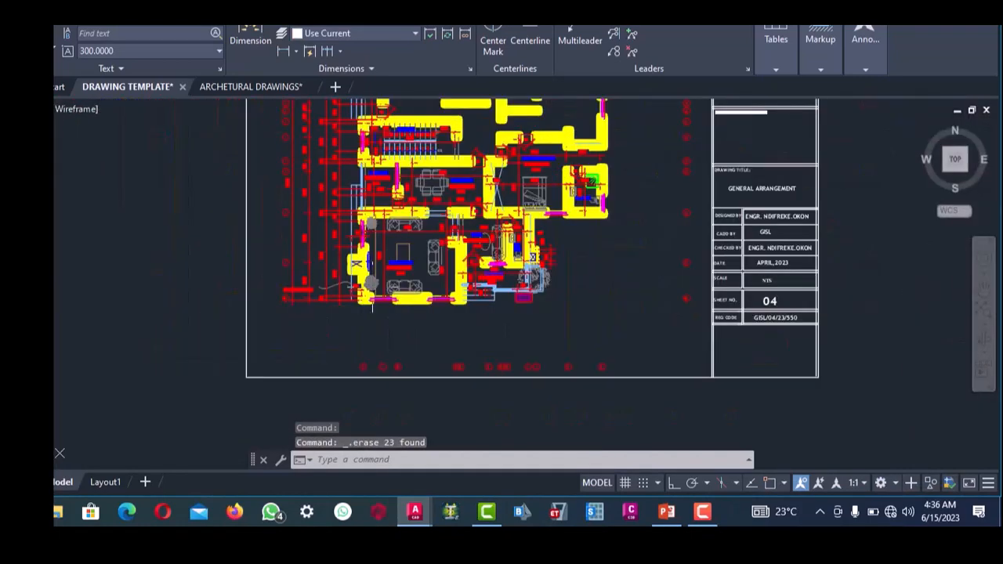
# - Erase all the vertical dimension strings along the west side of the building
pyautogui.scroll(3, 384, 317)
pyautogui.click(365, 315)
pyautogui.scroll(-4, 352, 282)
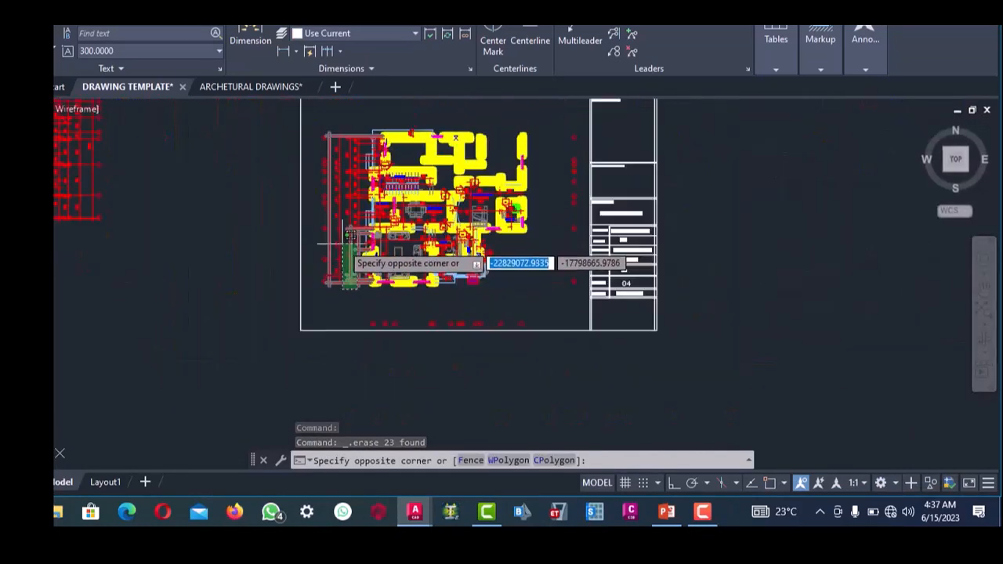
pyautogui.scroll(2, 336, 196)
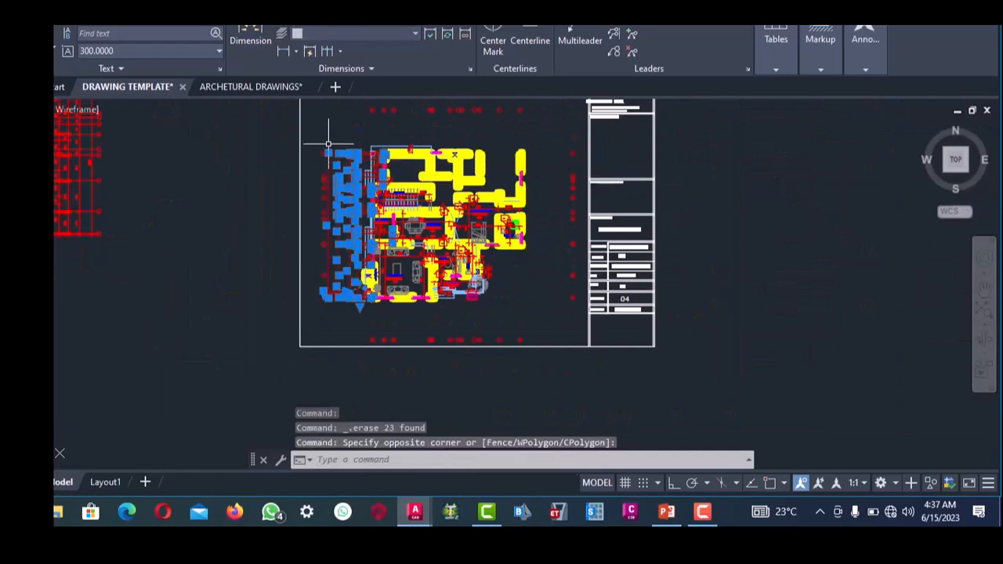
pyautogui.click(329, 144)
pyautogui.press('Delete')
# - Erase the northwest room's west window and 1125 dimension, plus the adjacent verandah label and 3000 dimension
pyautogui.scroll(6, 368, 167)
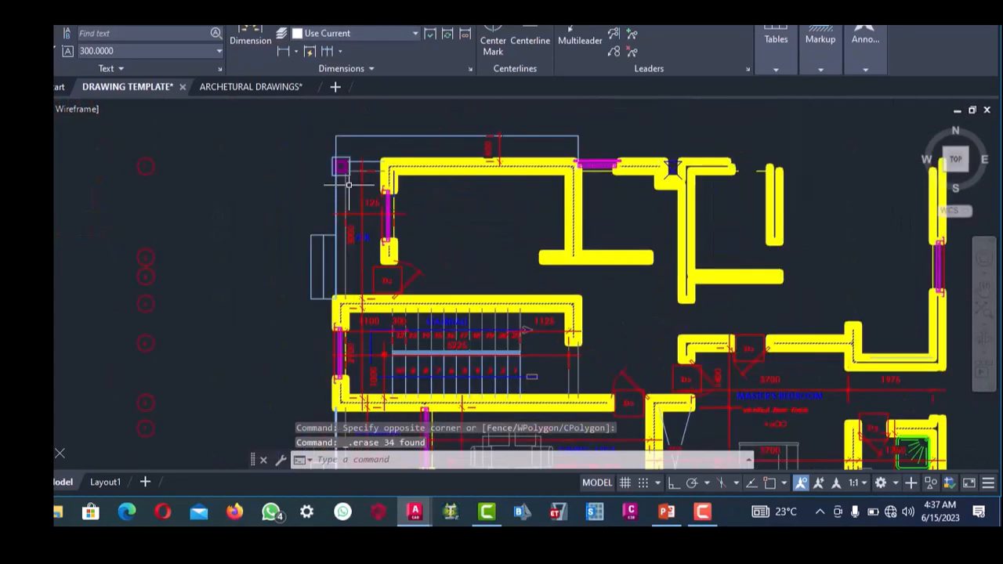
pyautogui.click(361, 207)
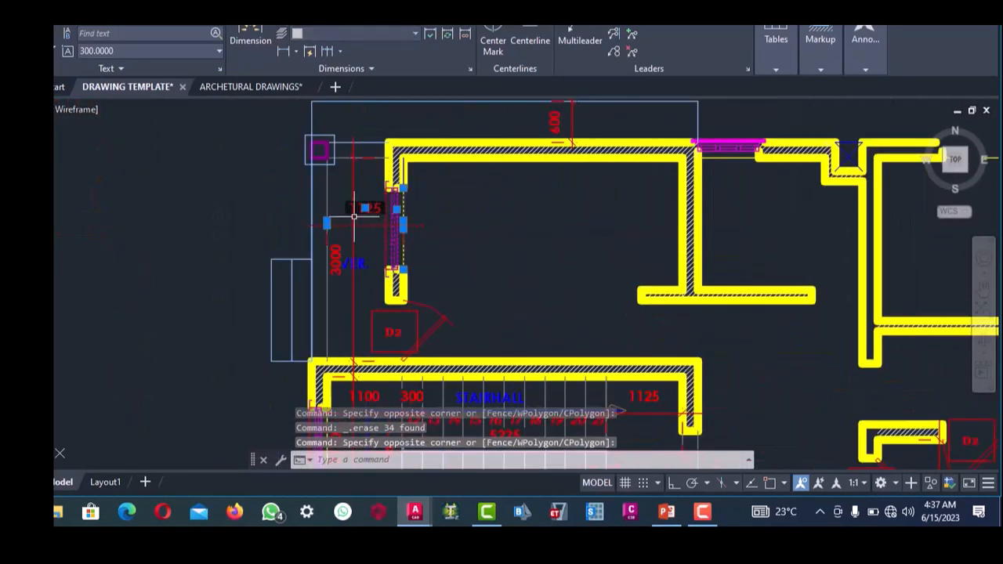
pyautogui.press('Delete')
pyautogui.scroll(-2, 353, 217)
pyautogui.scroll(4, 366, 263)
pyautogui.click(365, 263)
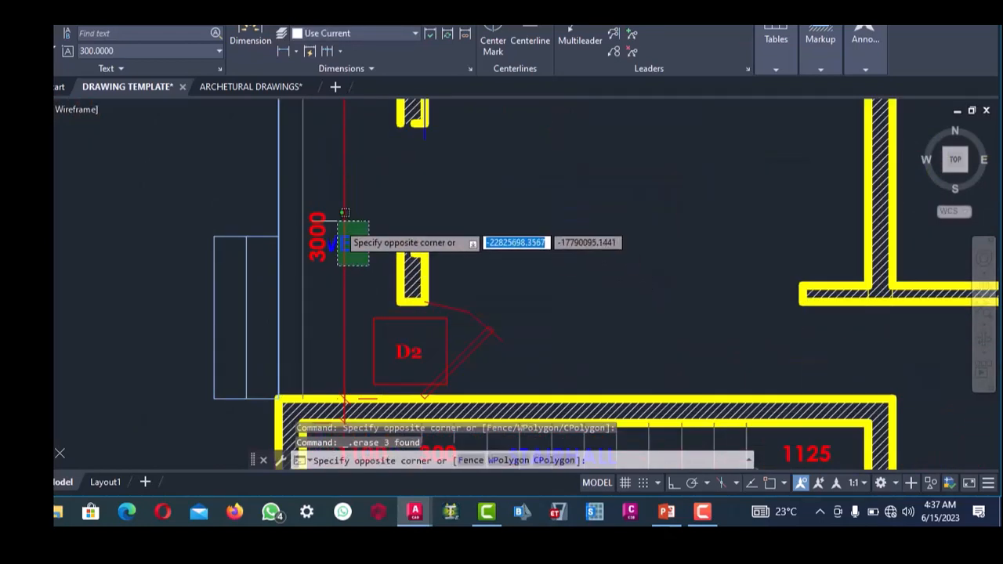
pyautogui.click(331, 212)
pyautogui.press('Delete')
pyautogui.scroll(-2, 385, 264)
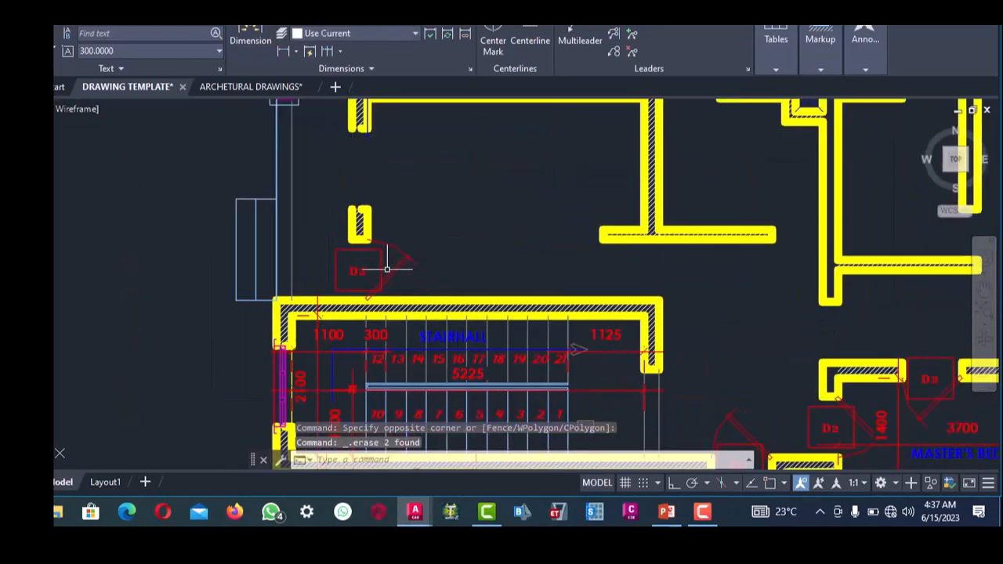
# - Erase the D2 door and its tag between the northwest room and the verandah
pyautogui.scroll(2, 423, 273)
pyautogui.click(426, 272)
pyautogui.click(304, 257)
pyautogui.press('Delete')
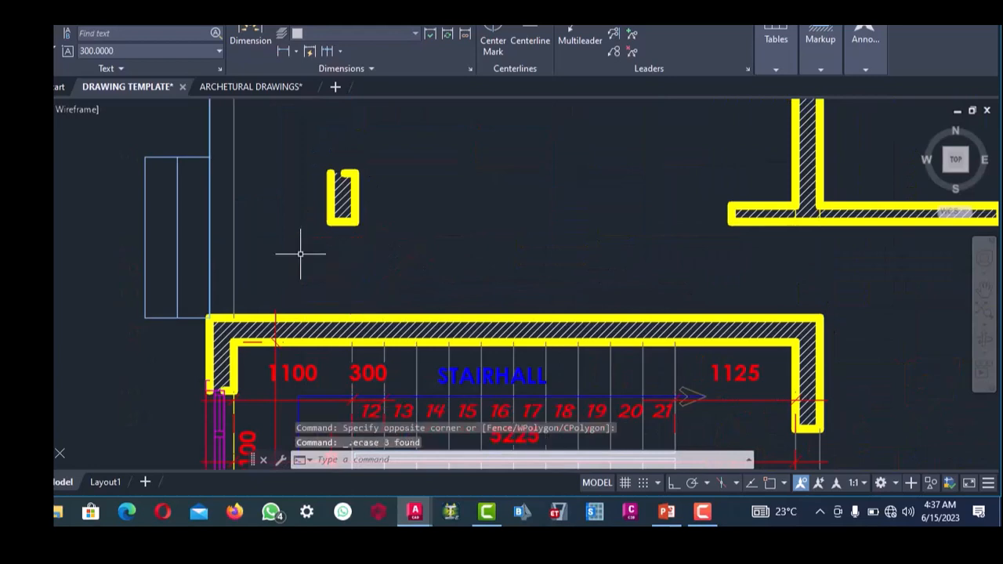
# - Erase the short hatched wall stub north of the former D2 opening, with the remaining wall's end cap and stray blue line
pyautogui.scroll(-2, 354, 257)
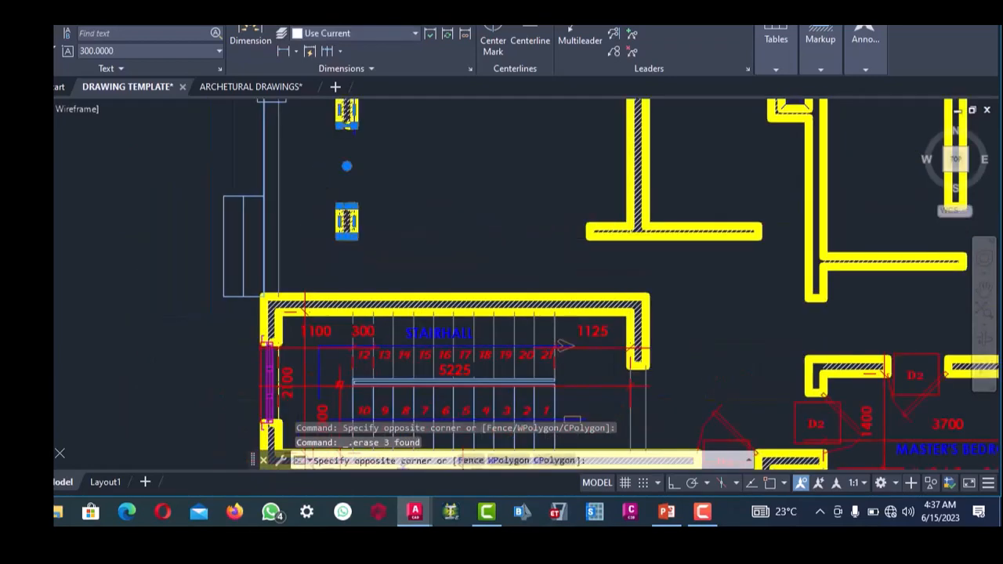
pyautogui.click(329, 207)
pyautogui.press('Delete')
pyautogui.scroll(-3, 377, 234)
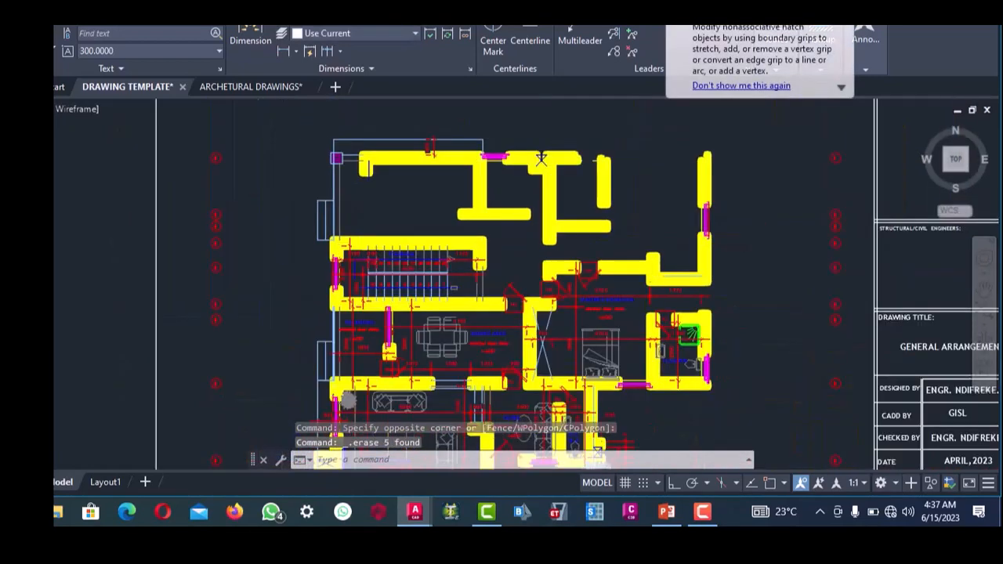
pyautogui.scroll(8, 368, 233)
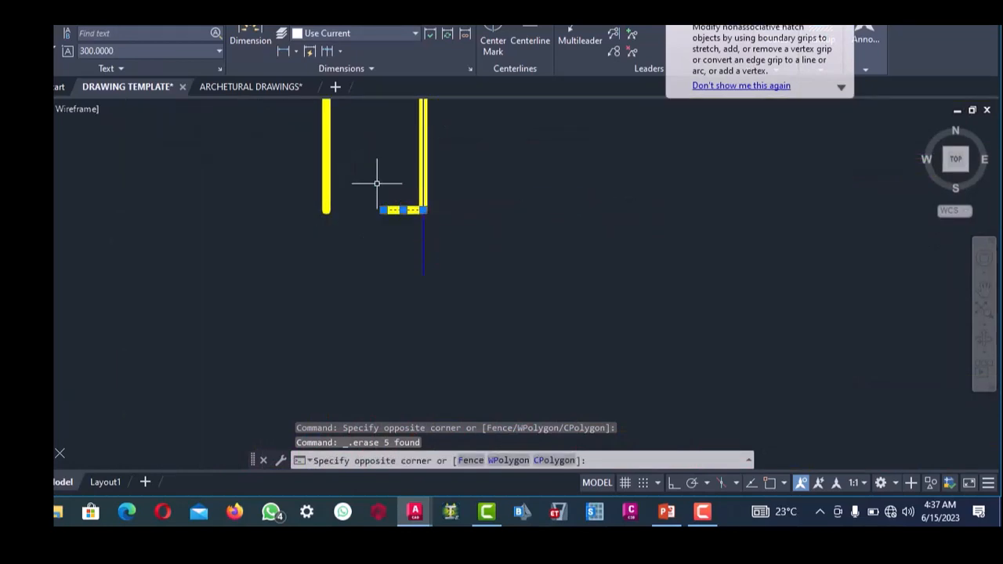
pyautogui.click(419, 259)
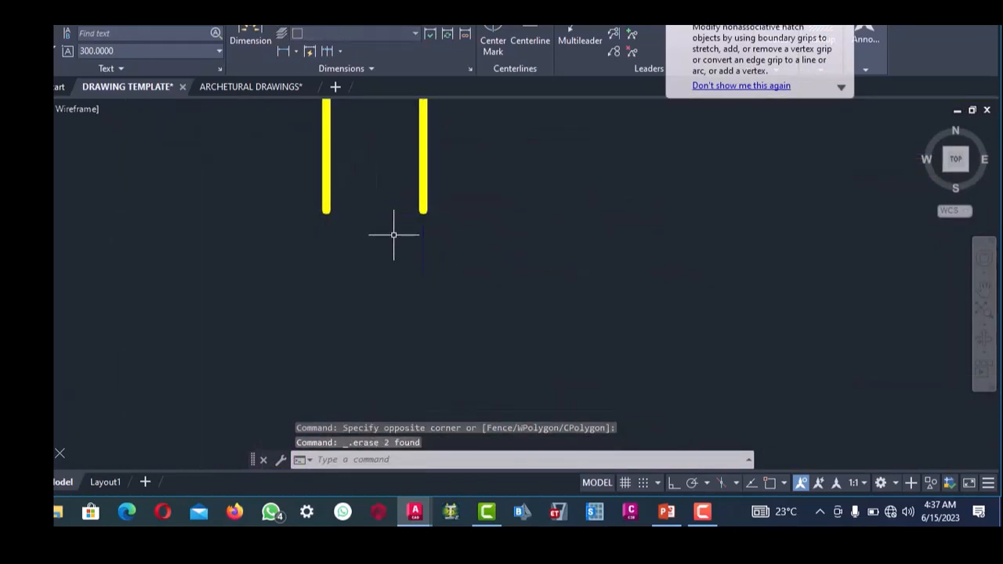
# - Erase the hatch inside the wall along the north side of the stairhall
pyautogui.scroll(-5, 394, 235)
pyautogui.scroll(8, 399, 345)
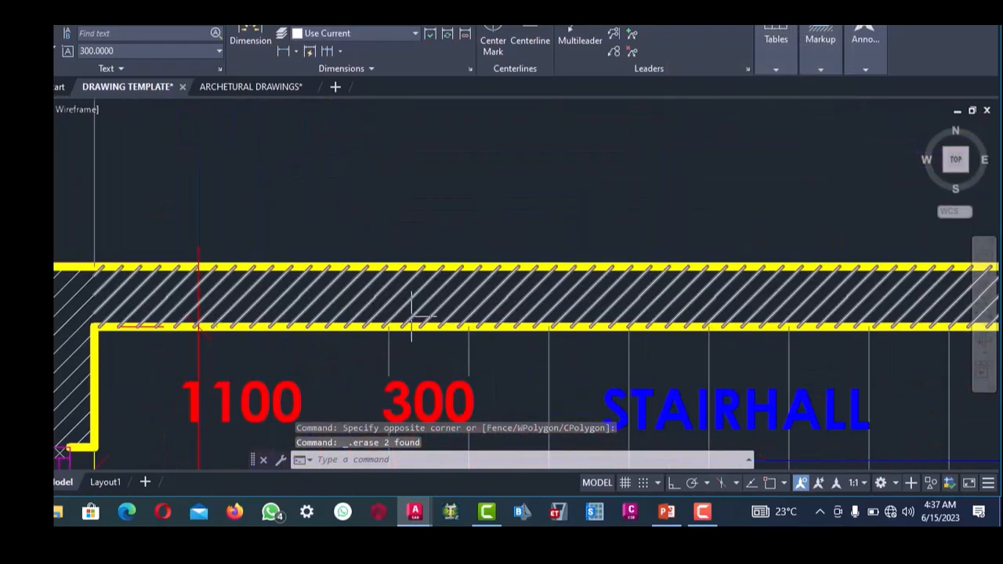
pyautogui.click(413, 306)
pyautogui.press('Delete')
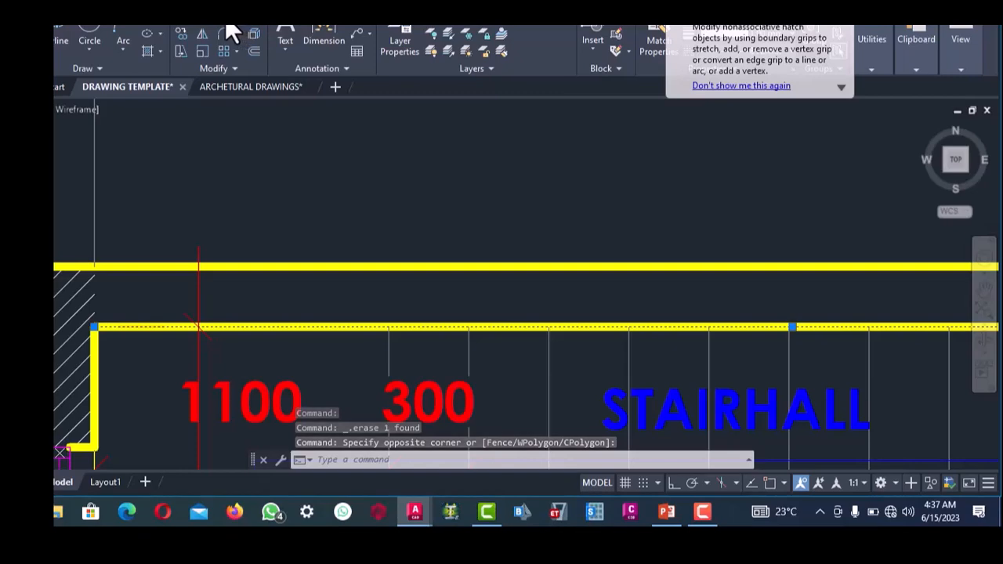
# - Extend both lines of the northwest room's west wall south to the stairhall wall
pyautogui.click(227, 30)
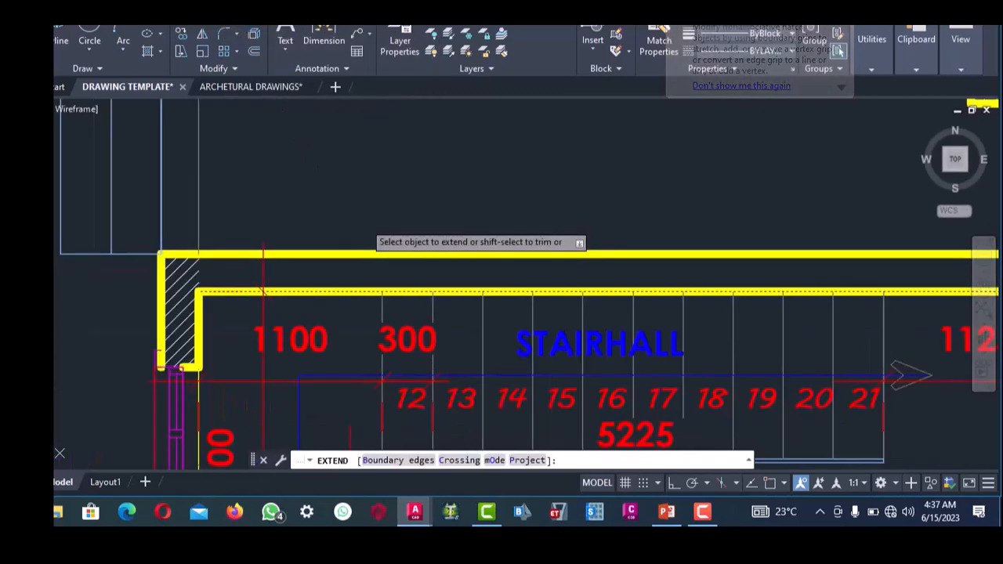
pyautogui.scroll(8, 387, 206)
pyautogui.moveTo(387, 243); pyautogui.dragTo(298, 232)
pyautogui.rightClick(320, 230)
pyautogui.click(352, 252)
pyautogui.scroll(-4, 353, 249)
# - Erase the hatch inside the northwest room's north wall
pyautogui.scroll(8, 361, 241)
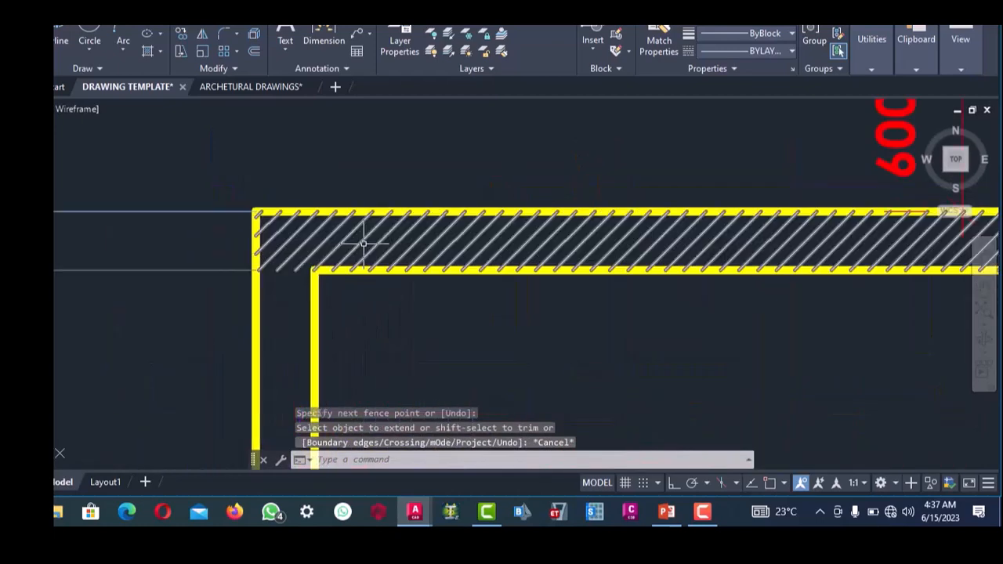
pyautogui.click(365, 243)
pyautogui.click(352, 231)
pyautogui.press('Delete')
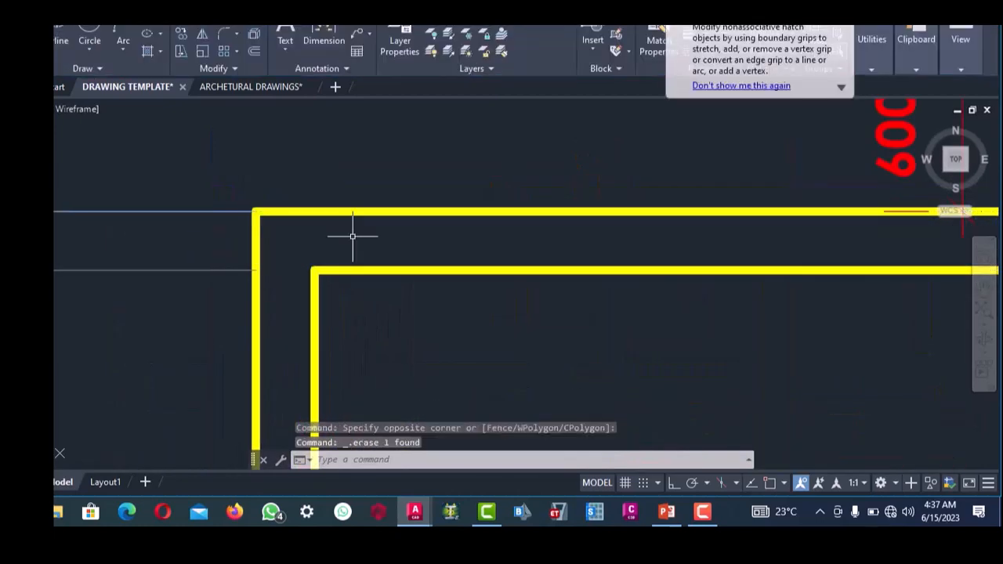
# - Erase the entrance step lines on the west side of the northwest verandah
pyautogui.scroll(-5, 387, 235)
pyautogui.scroll(-2, 388, 235)
pyautogui.scroll(9, 352, 259)
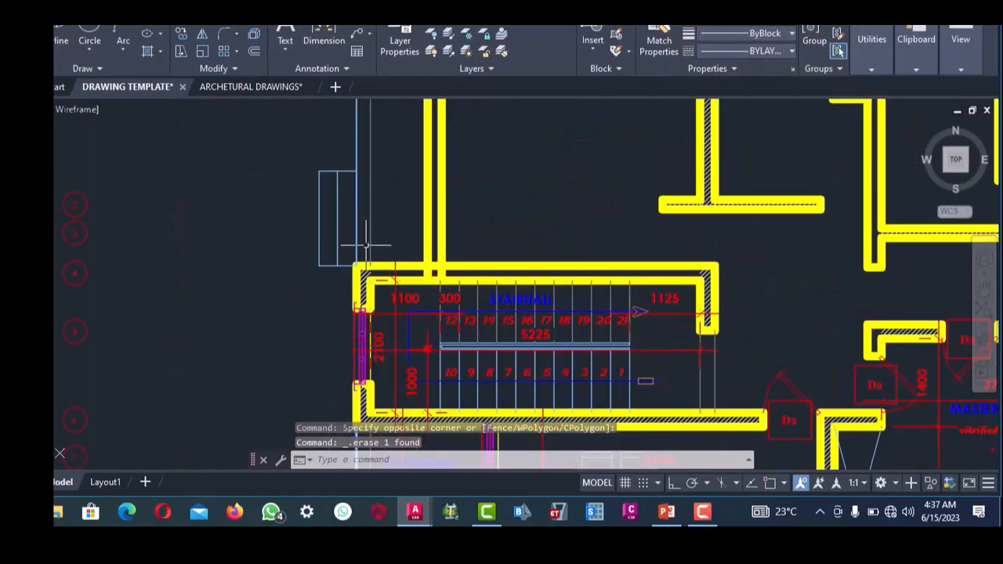
pyautogui.scroll(-3, 321, 275)
pyautogui.click(280, 174)
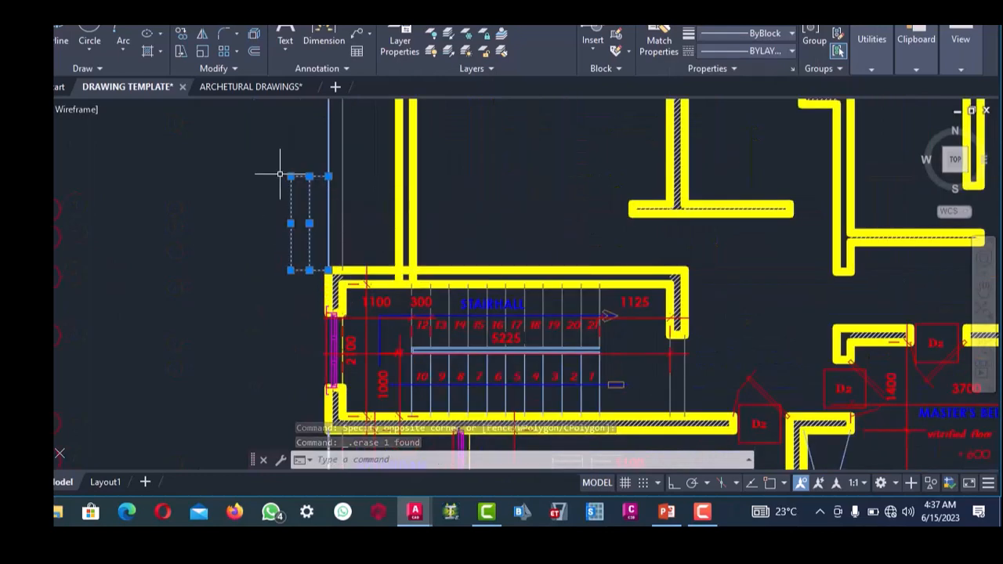
pyautogui.scroll(-8, 291, 208)
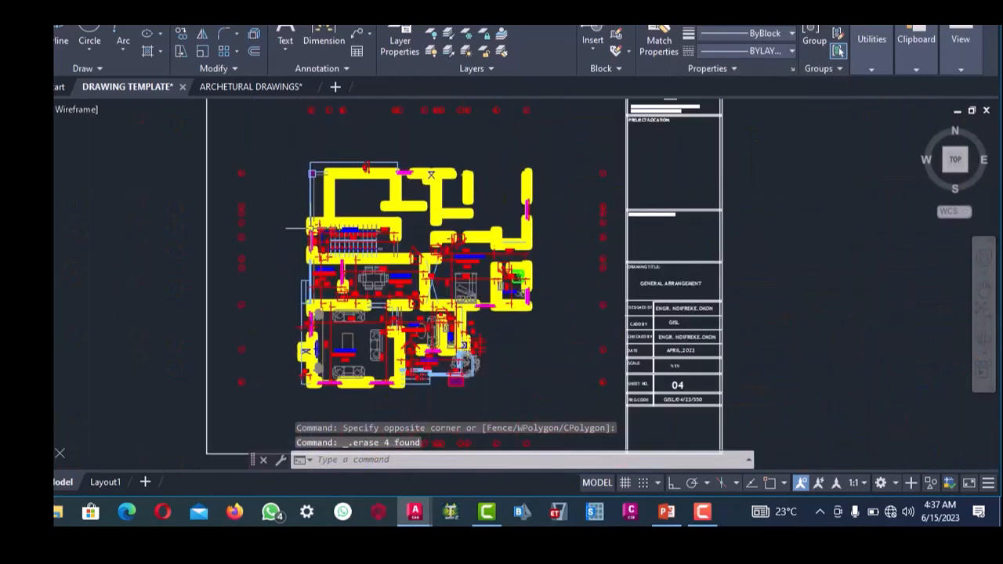
# - Erase the stairhall's west window together with the 2100, 1100 and 5225 dimensions
pyautogui.scroll(12, 343, 224)
pyautogui.scroll(-4, 347, 212)
pyautogui.scroll(2, 353, 233)
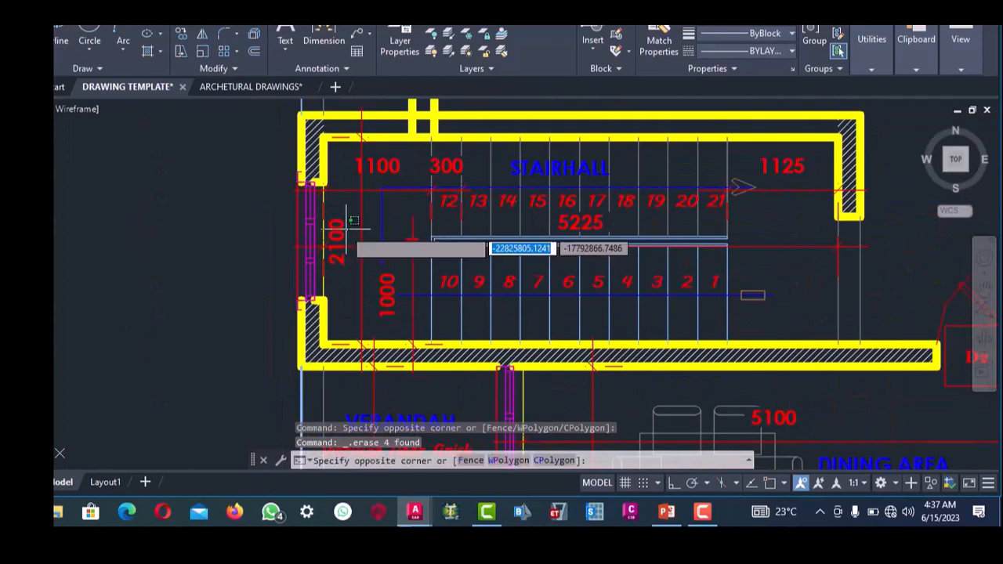
pyautogui.click(264, 213)
pyautogui.press('Delete')
pyautogui.scroll(-4, 317, 242)
pyautogui.scroll(4, 326, 259)
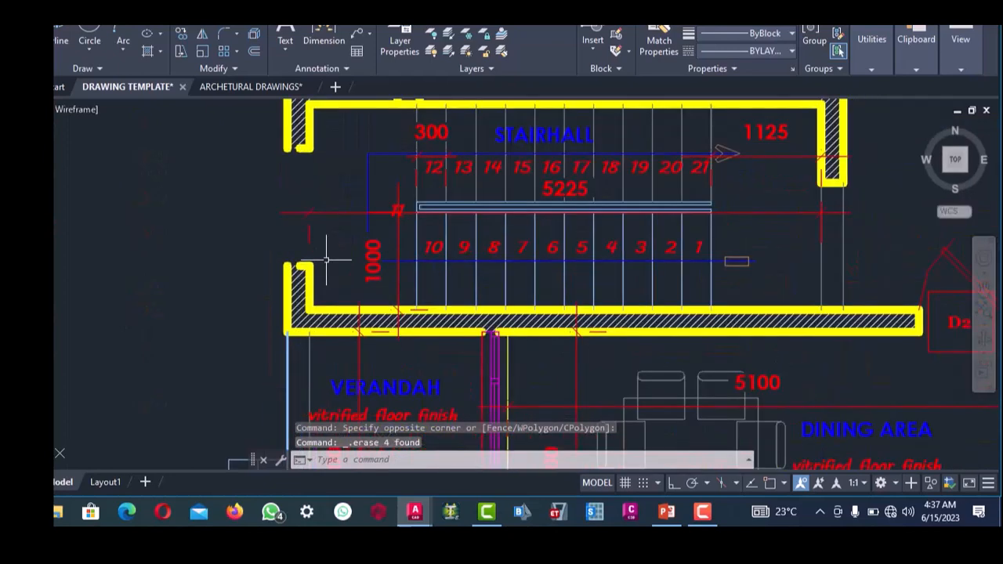
pyautogui.click(296, 208)
pyautogui.press('Delete')
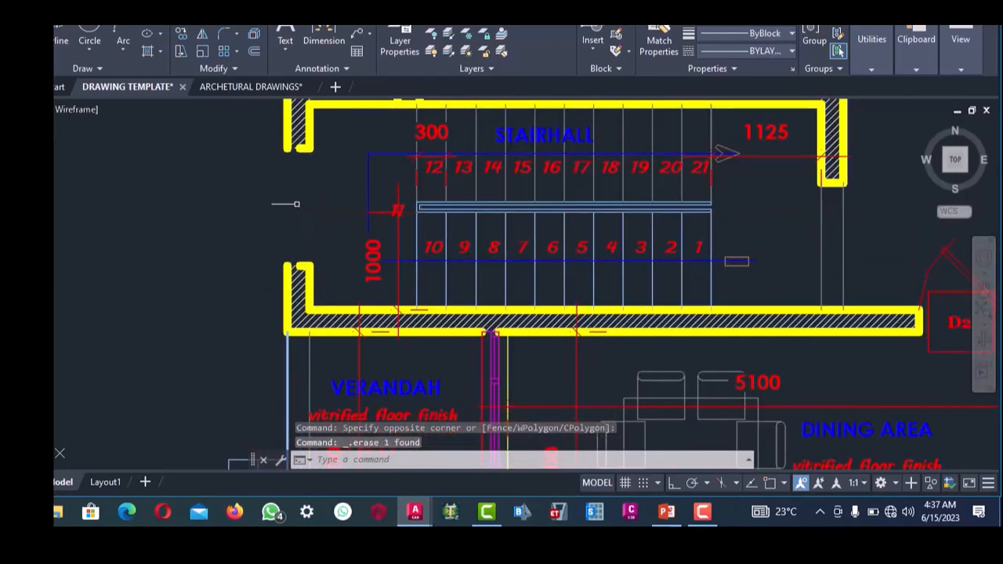
# - Erase the hatches inside the stairhall's west wall segments and its south wall
pyautogui.scroll(-2, 313, 226)
pyautogui.scroll(4, 304, 170)
pyautogui.click(308, 144)
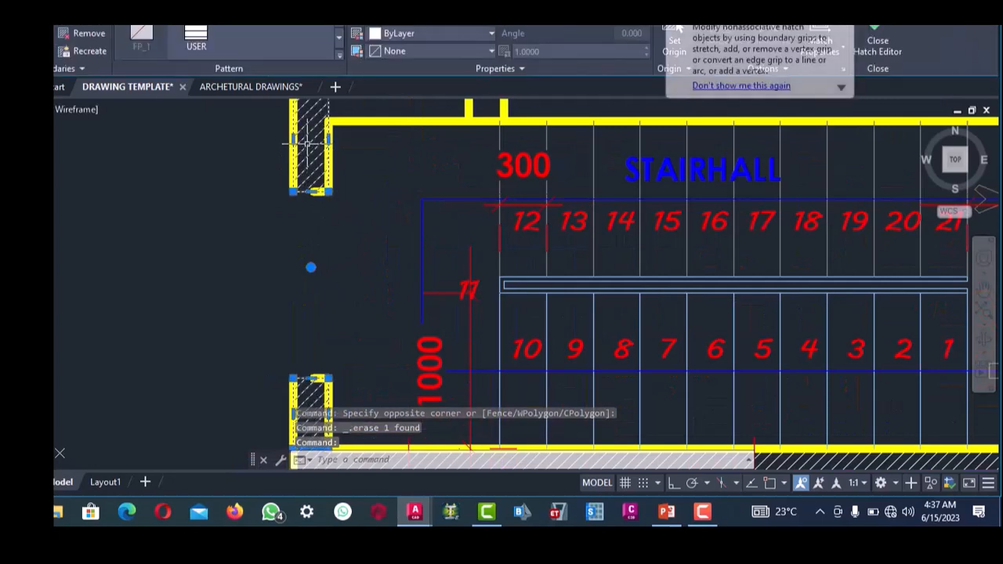
pyautogui.press('Delete')
pyautogui.scroll(-5, 307, 144)
pyautogui.scroll(5, 333, 266)
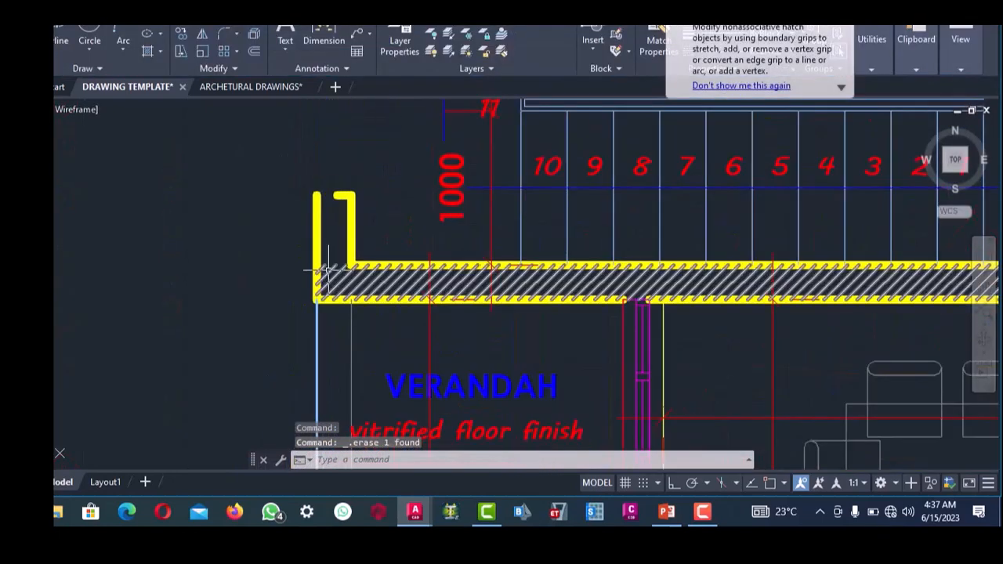
pyautogui.click(334, 270)
pyautogui.press('Delete')
# - Erase the two vertical edge lines on the west side of the verandah beside the dining area
pyautogui.scroll(-5, 333, 271)
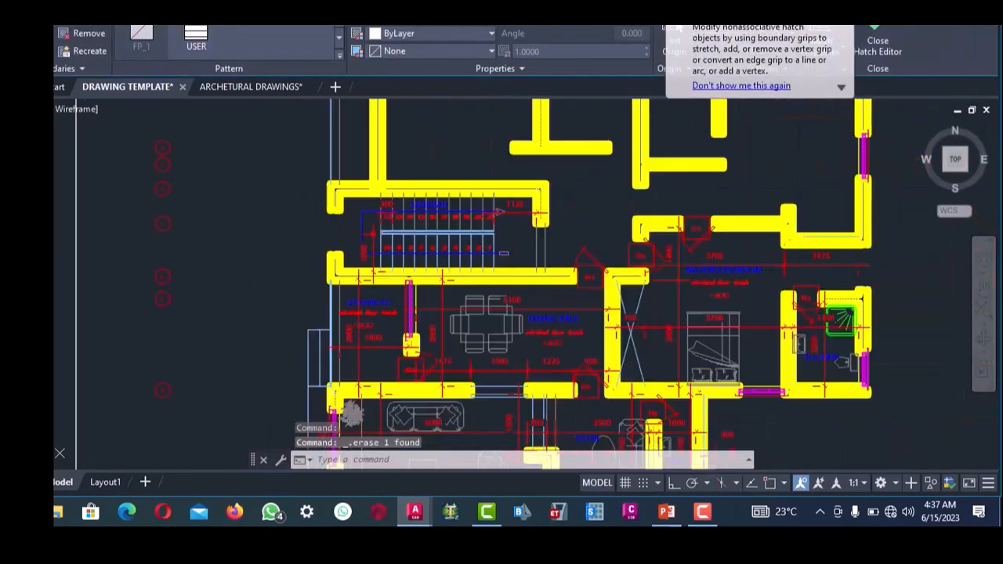
pyautogui.scroll(2, 341, 326)
pyautogui.scroll(-2, 341, 326)
pyautogui.scroll(6, 345, 313)
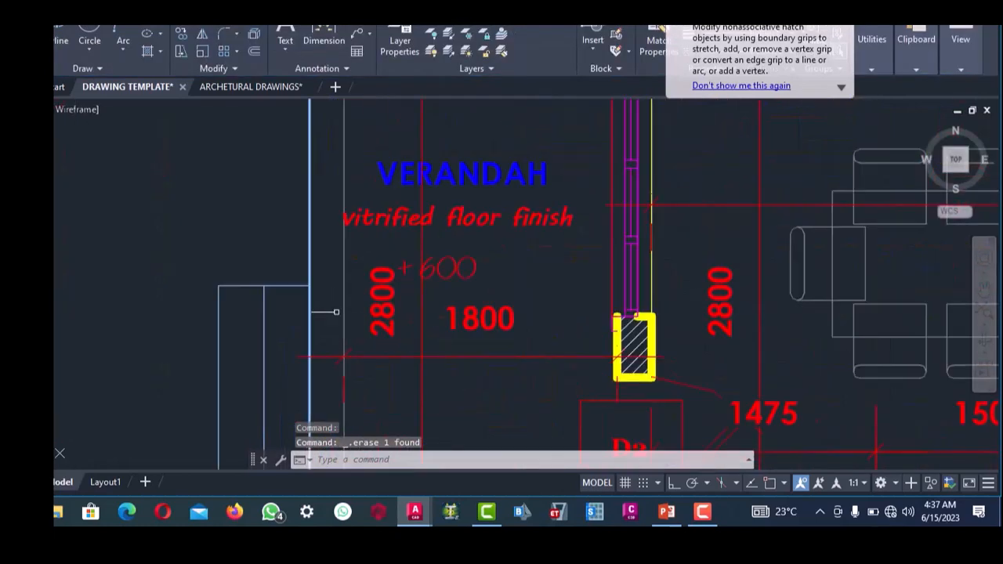
pyautogui.click(355, 256)
pyautogui.click(279, 228)
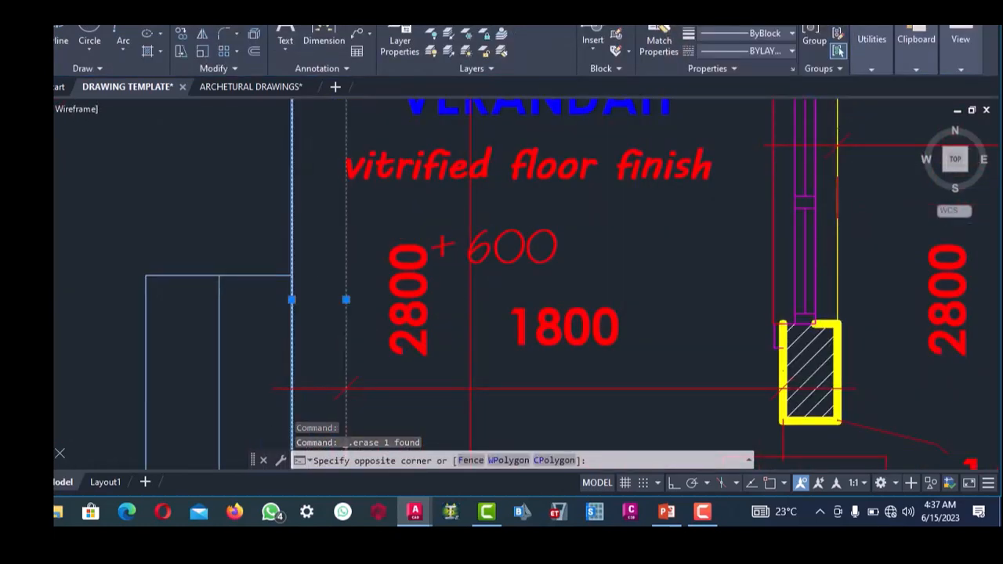
pyautogui.press('Delete')
# - Erase the verandah's name, floor finish and +600 level texts along with its 1800 and 2800 dimensions
pyautogui.scroll(-2, 338, 272)
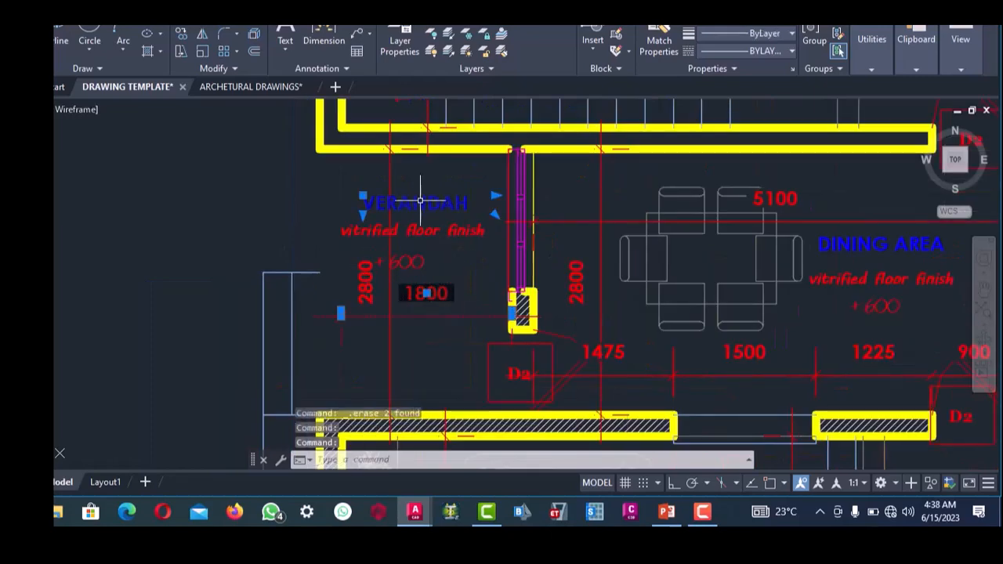
pyautogui.scroll(-2, 422, 235)
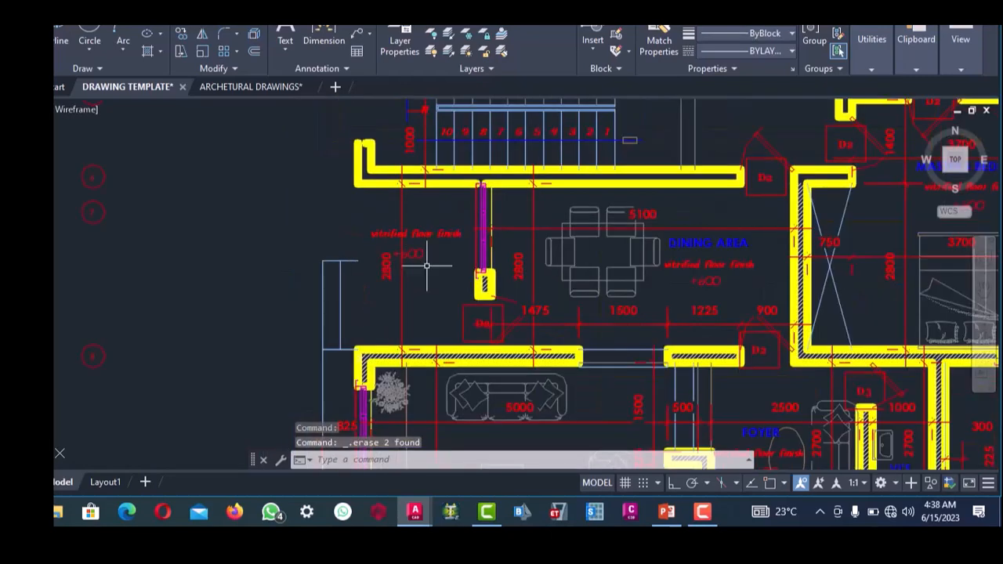
pyautogui.click(420, 223)
pyautogui.scroll(2, 418, 253)
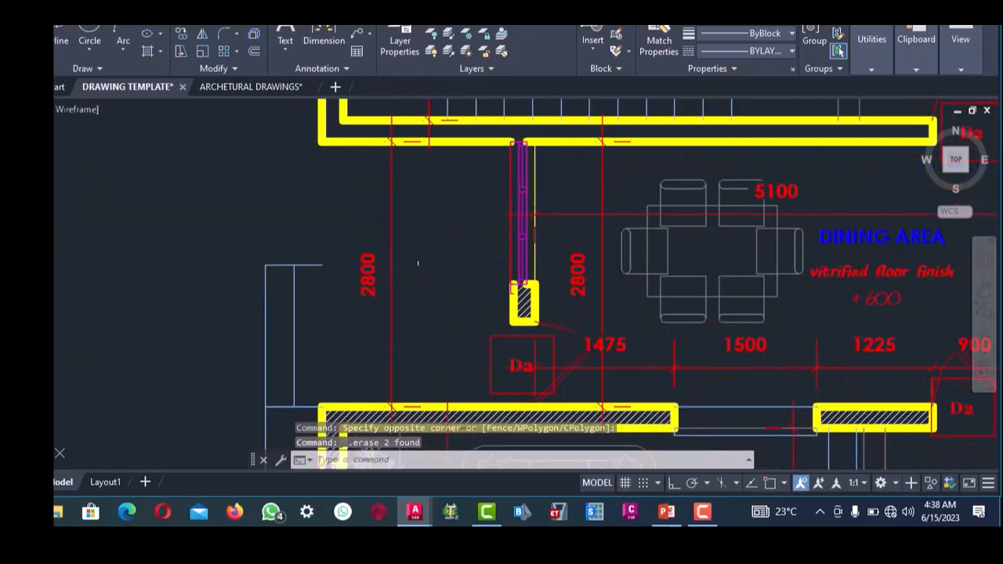
pyautogui.click(419, 281)
pyautogui.click(360, 253)
pyautogui.press('Delete')
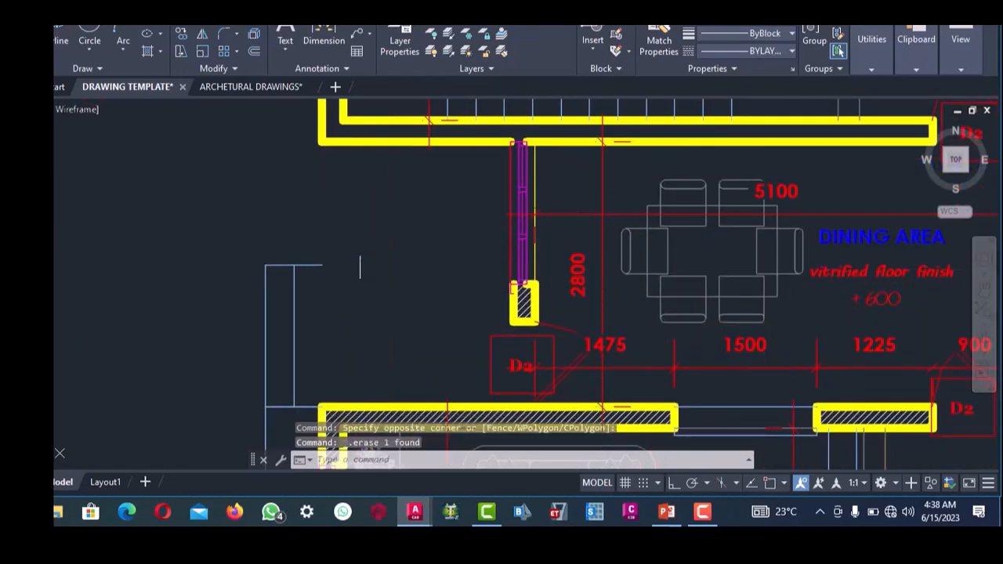
# - Erase the hatch inside the living room's north wall, along with the north-west potted plant and the vertical line beside it
pyautogui.scroll(-3, 360, 268)
pyautogui.scroll(5, 382, 242)
pyautogui.click(382, 243)
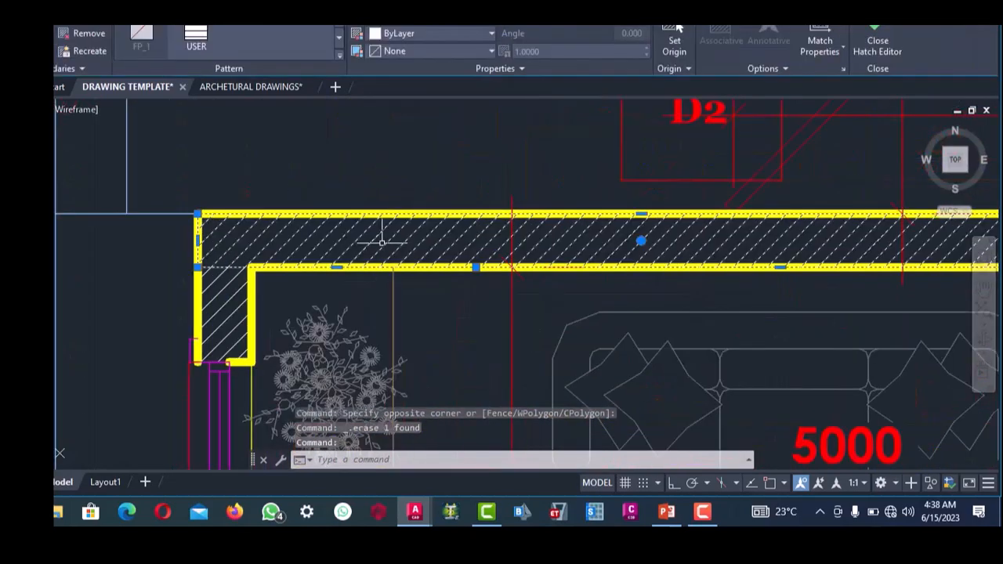
pyautogui.press('Delete')
pyautogui.scroll(-3, 382, 243)
pyautogui.scroll(3, 415, 337)
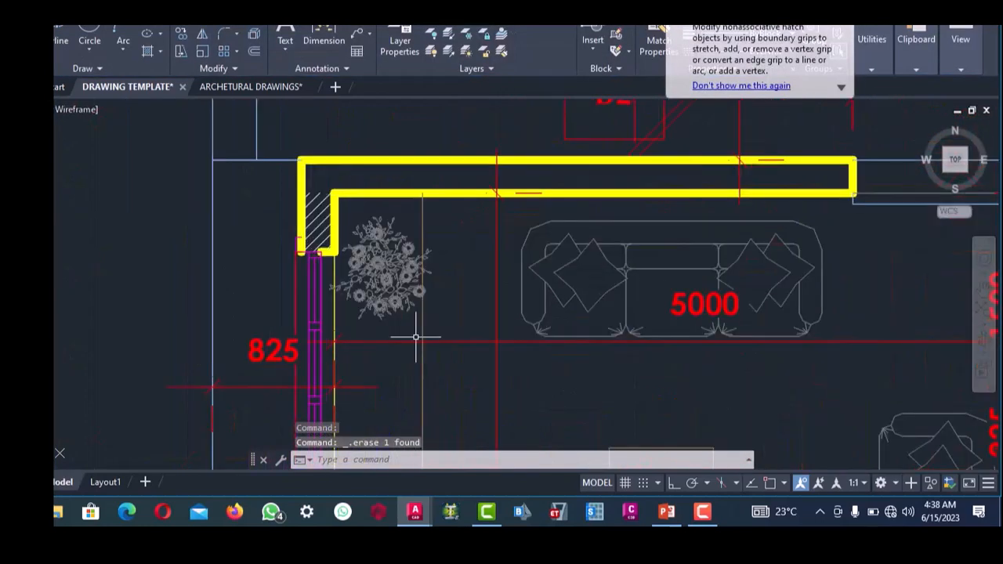
pyautogui.click(415, 337)
pyautogui.click(358, 227)
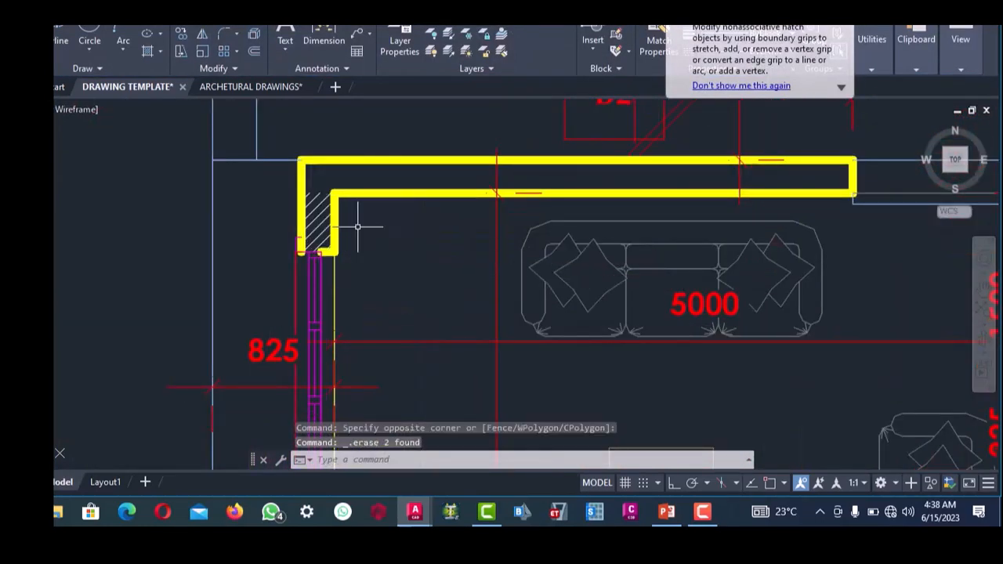
# - Erase the living room's west window together with the short wall lines and hatches beside it
pyautogui.scroll(-3, 358, 227)
pyautogui.scroll(3, 357, 227)
pyautogui.click(359, 206)
pyautogui.click(304, 230)
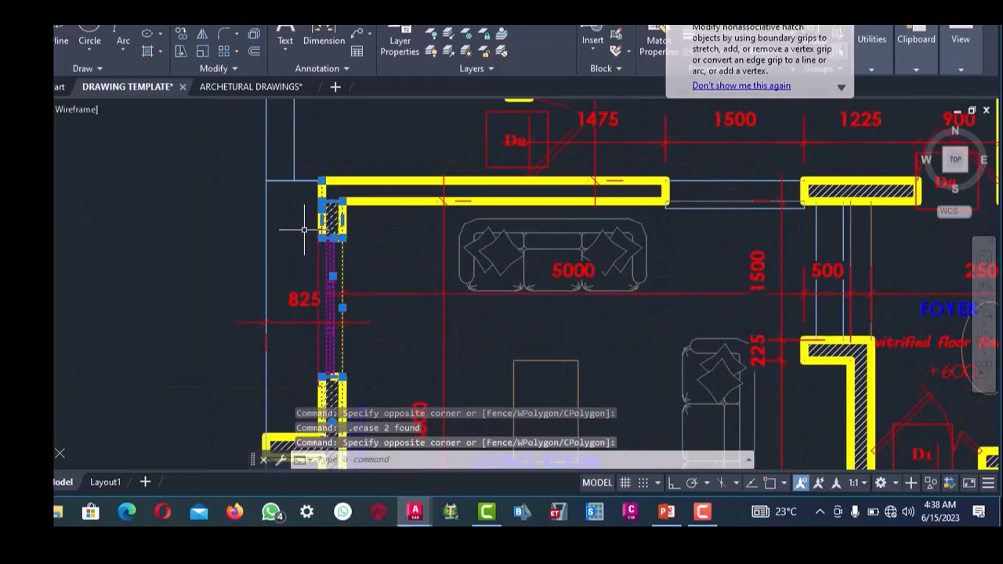
pyautogui.press('Delete')
# - Erase the 825 and 5000 dimensions across the living room's west side
pyautogui.scroll(-3, 304, 229)
pyautogui.scroll(3, 338, 273)
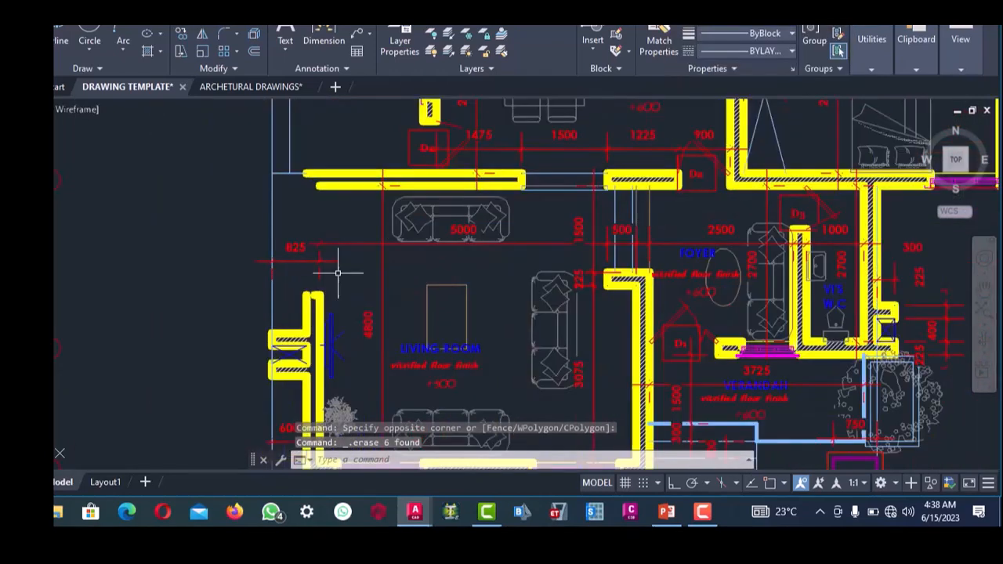
pyautogui.click(304, 235)
pyautogui.press('Delete')
# - Erase the east vertical line and upper diagonal of the blue symbol beside the living room's west wall
pyautogui.scroll(-2, 315, 249)
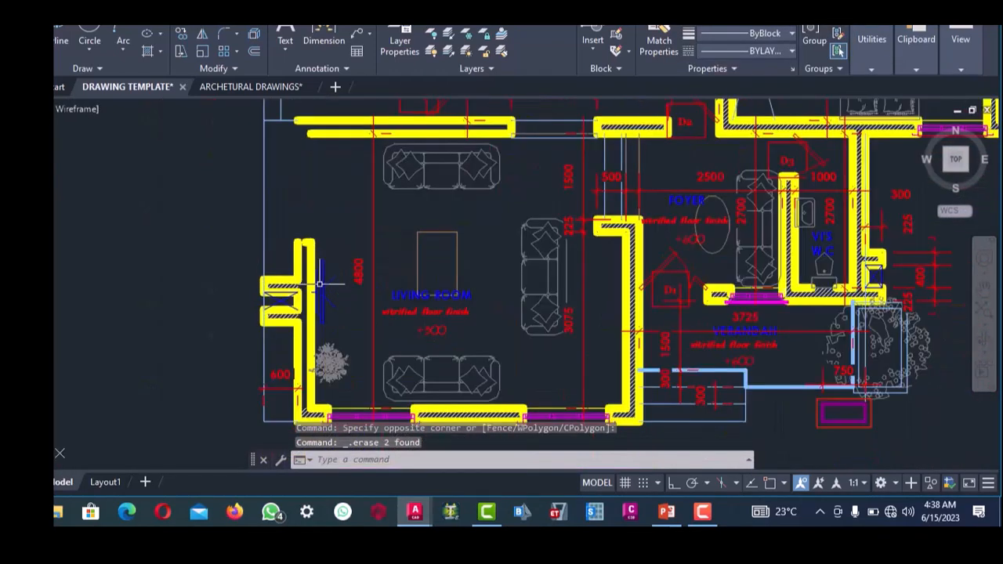
pyautogui.scroll(5, 337, 298)
pyautogui.click(494, 321)
pyautogui.click(321, 248)
pyautogui.scroll(-1, 321, 247)
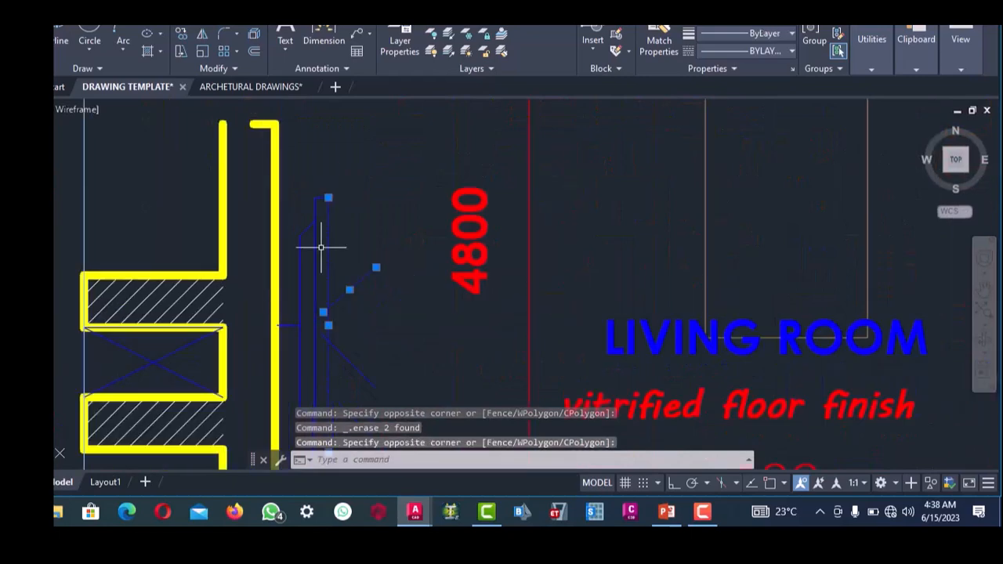
pyautogui.press('Delete')
# - Erase the blue symbol's lower diagonal, remaining vertical lines and end ticks beside the living room's west wall
pyautogui.scroll(-2, 324, 242)
pyautogui.scroll(2, 347, 262)
pyautogui.click(331, 311)
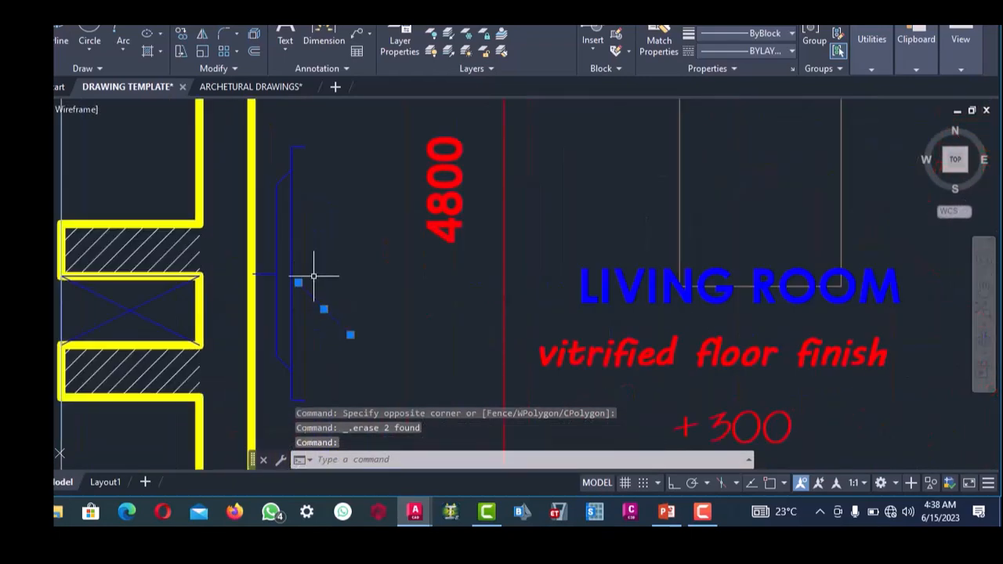
pyautogui.click(312, 257)
pyautogui.click(284, 146)
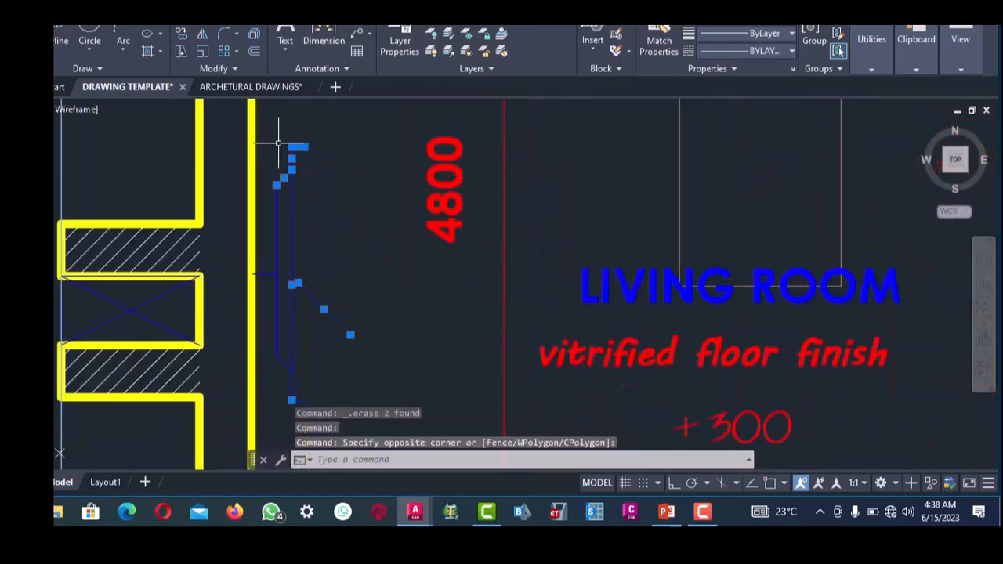
pyautogui.press('Delete')
pyautogui.scroll(-3, 284, 148)
pyautogui.scroll(2, 298, 217)
pyautogui.click(305, 246)
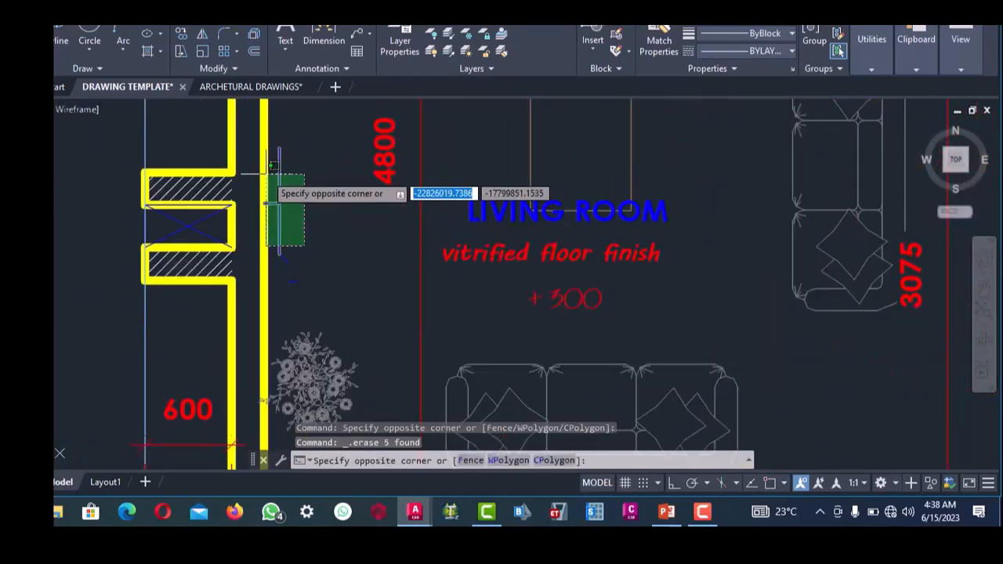
pyautogui.click(278, 162)
pyautogui.press('Delete')
# - Erase the living room's 4800 dimension and its vitrified floor finish text
pyautogui.scroll(-5, 273, 167)
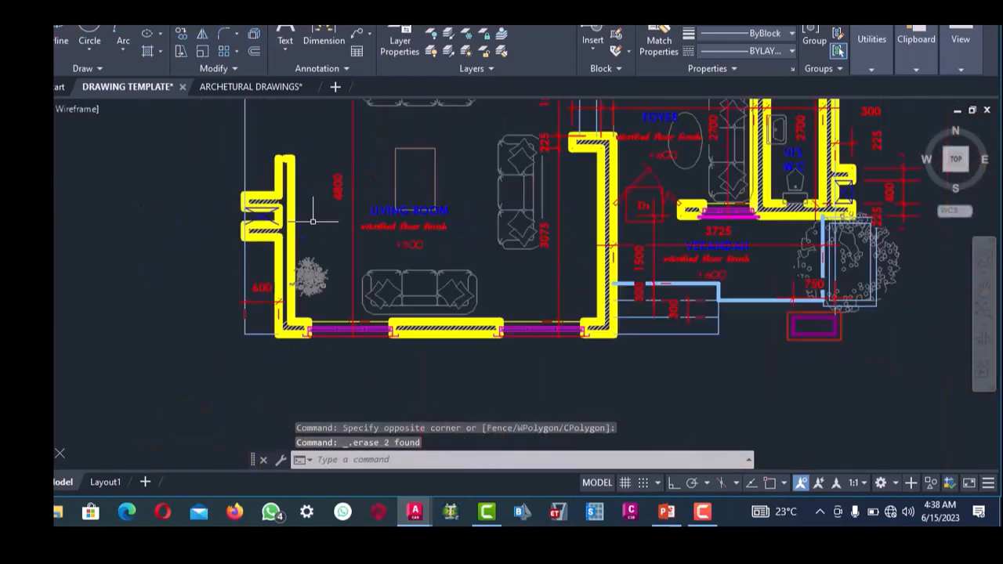
pyautogui.scroll(3, 353, 232)
pyautogui.click(317, 229)
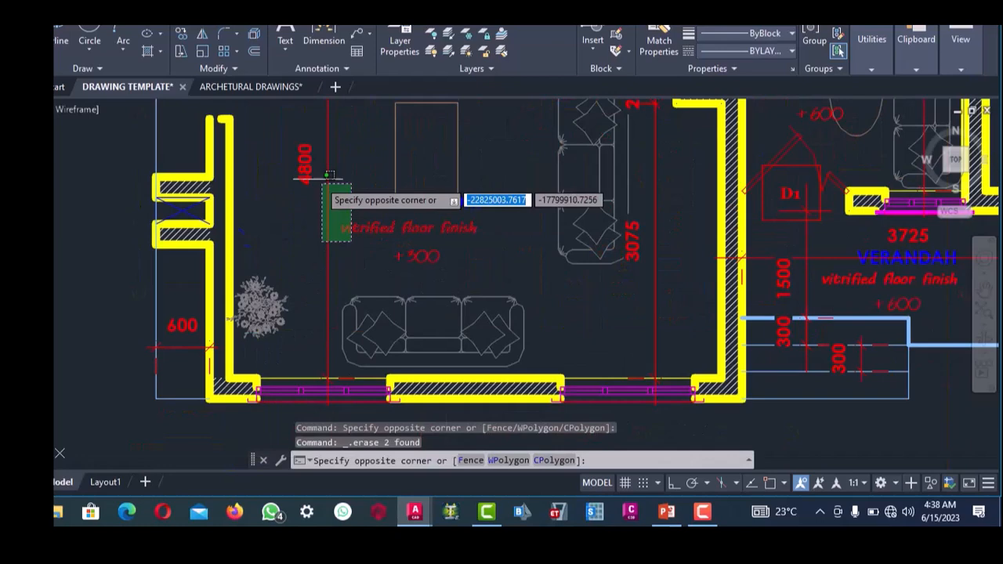
pyautogui.click(283, 142)
pyautogui.moveTo(305, 164)
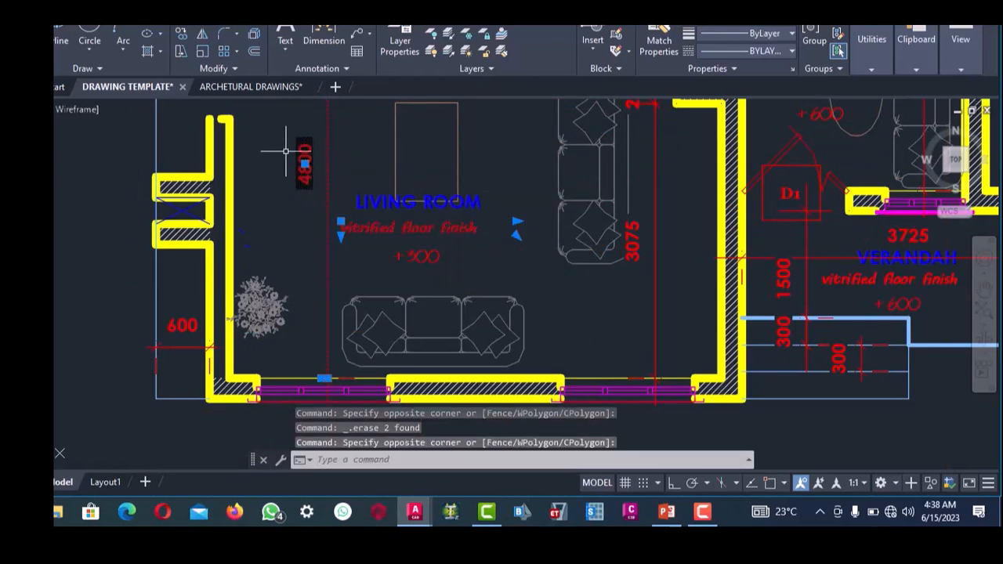
pyautogui.press('Delete')
# - Erase the living room's inner and outer west wall lines, including the segments around the projecting west stubs
pyautogui.scroll(-6, 322, 192)
pyautogui.scroll(6, 299, 179)
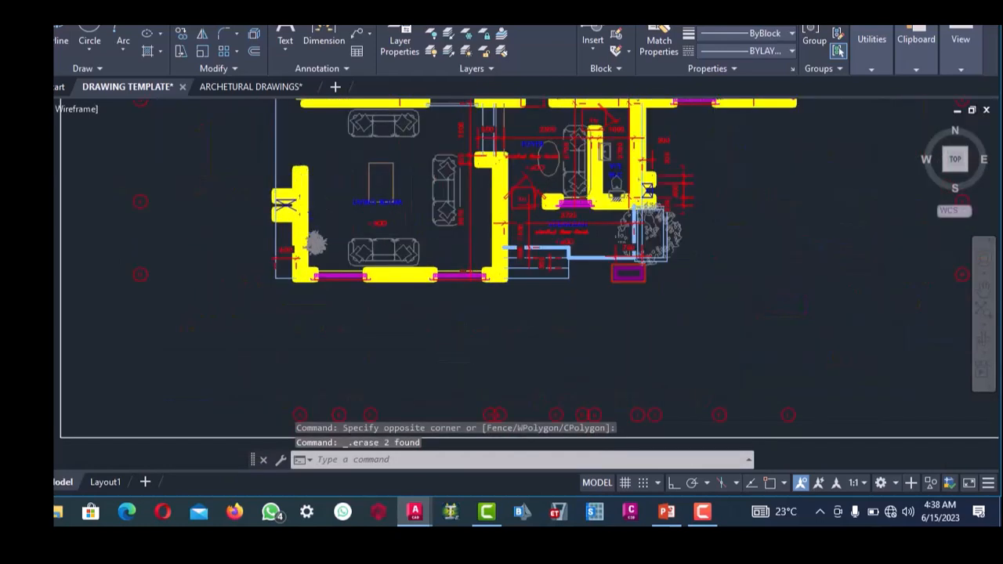
pyautogui.click(321, 185)
pyautogui.click(269, 153)
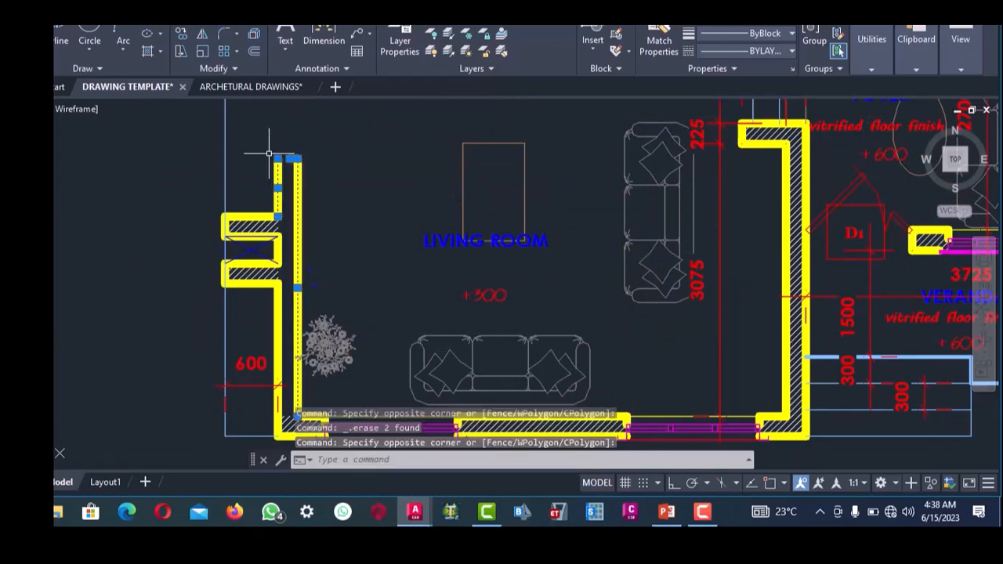
pyautogui.scroll(4, 278, 253)
pyautogui.click(287, 259)
pyautogui.click(265, 231)
pyautogui.scroll(-4, 276, 201)
pyautogui.scroll(4, 306, 267)
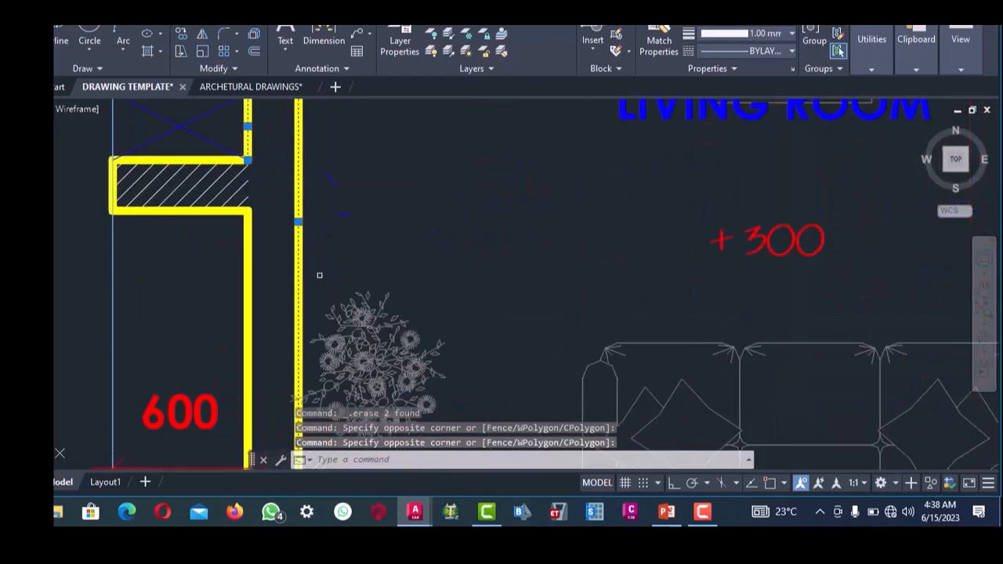
pyautogui.click(222, 251)
pyautogui.press('Delete')
# - Erase the potted plant in the living room's south-west corner
pyautogui.scroll(-3, 224, 247)
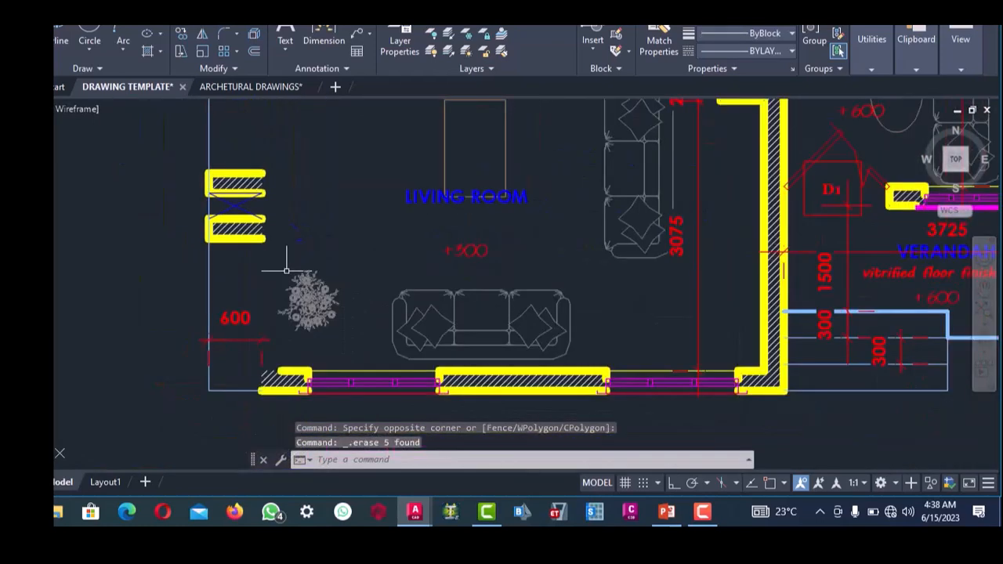
pyautogui.scroll(3, 336, 347)
pyautogui.click(345, 339)
pyautogui.click(274, 217)
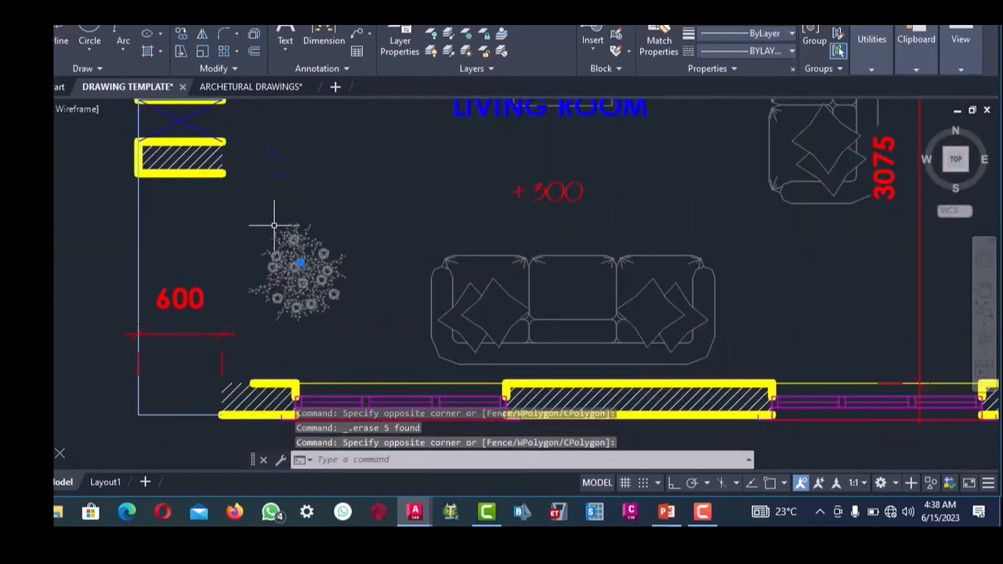
pyautogui.press('Delete')
# - Erase the living room's name, +300 level text, coffee table and a leftover blue fragment near the west side
pyautogui.scroll(-3, 312, 226)
pyautogui.click(312, 226)
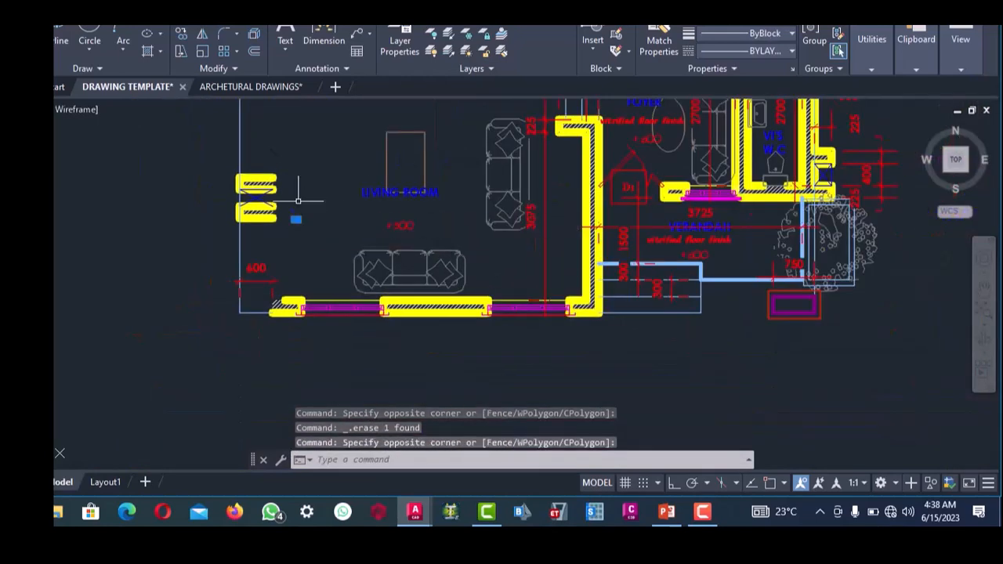
pyautogui.click(513, 231)
pyautogui.click(365, 145)
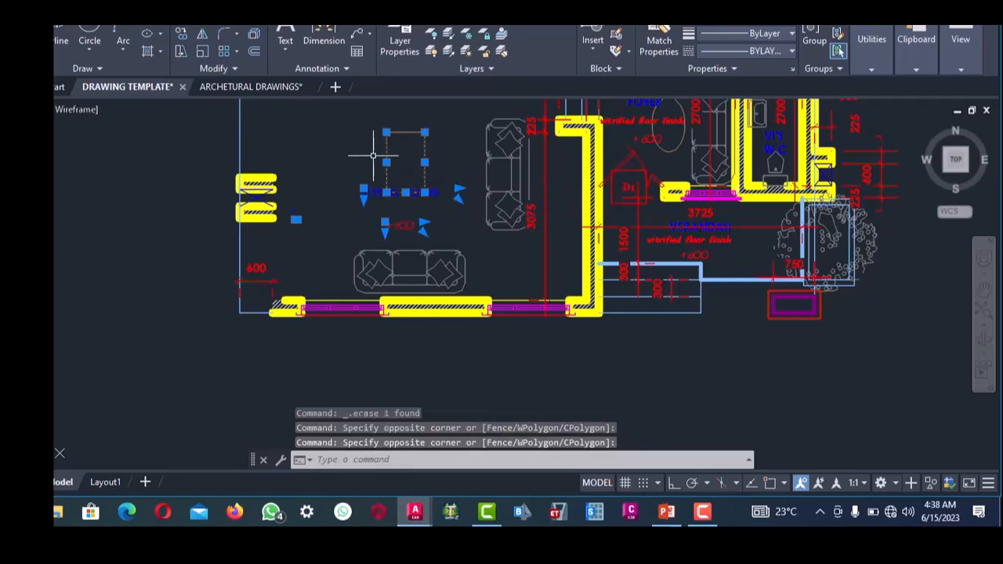
pyautogui.press('Delete')
# - Erase the stray mark in the middle of the living room and the sofa along its north wall
pyautogui.scroll(-3, 373, 155)
pyautogui.scroll(3, 398, 185)
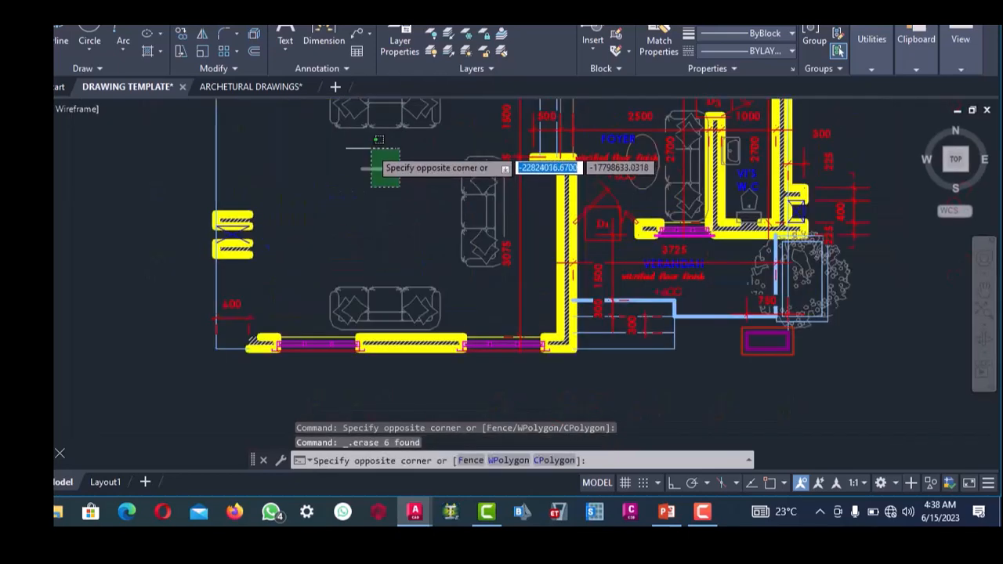
pyautogui.click(369, 168)
pyautogui.press('Delete')
pyautogui.scroll(-3, 369, 146)
pyautogui.scroll(4, 430, 178)
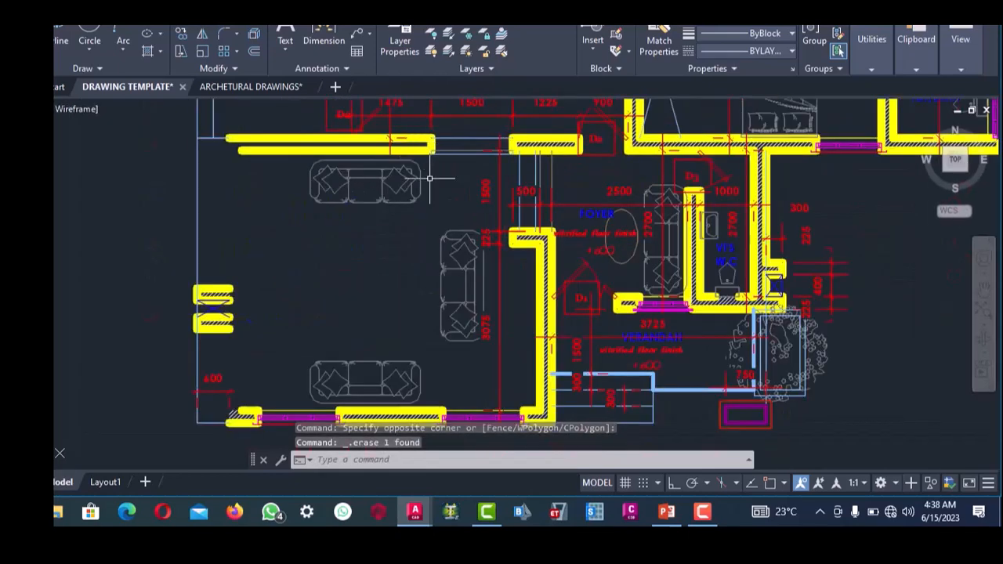
pyautogui.click(294, 183)
pyautogui.press('Delete')
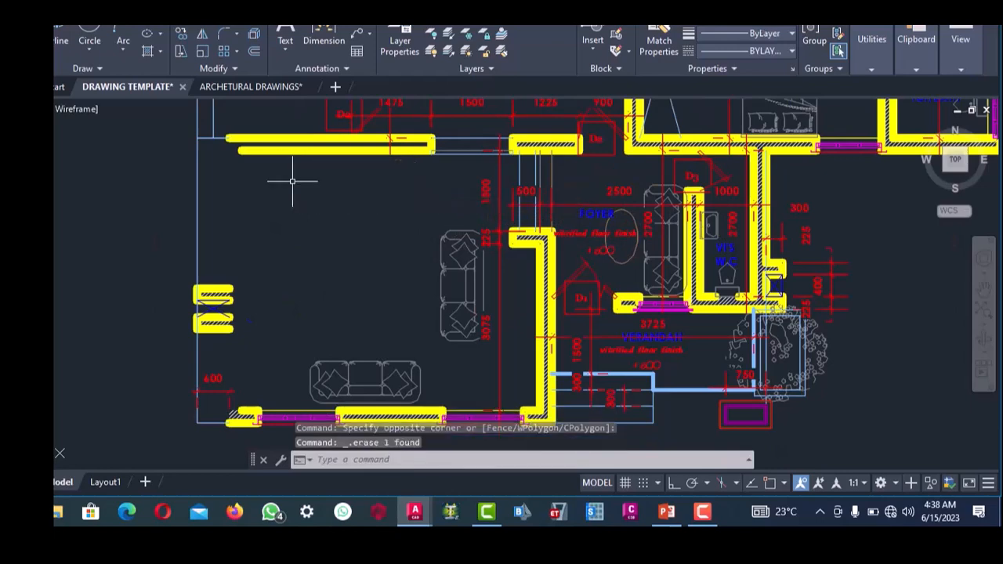
# - Erase the living room's east sofa together with the 3075 dimension
pyautogui.scroll(-3, 342, 207)
pyautogui.scroll(3, 408, 253)
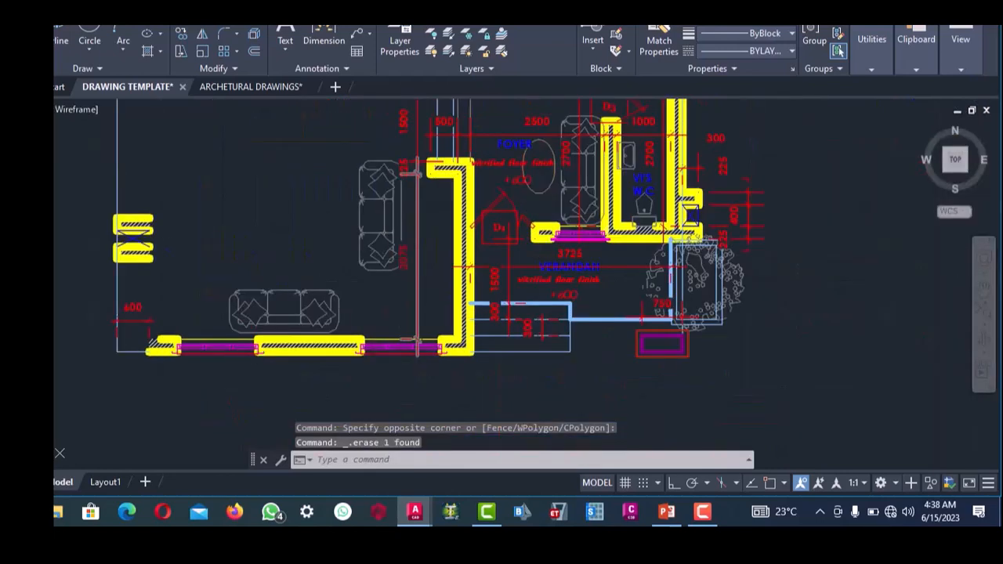
pyautogui.click(421, 278)
pyautogui.click(363, 234)
pyautogui.press('Delete')
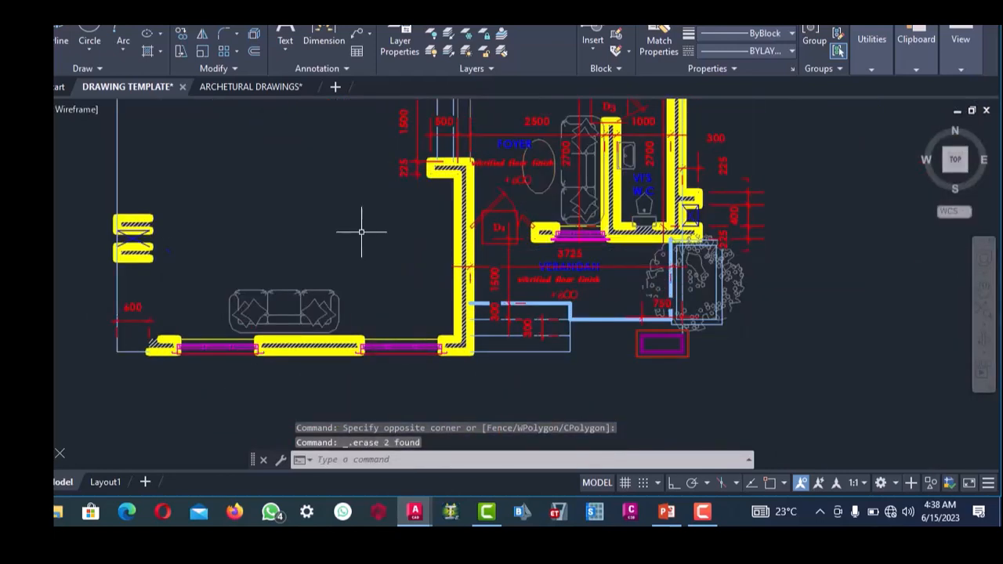
# - Erase the 1500 and 225 dimensions beside the opening between the living room and the foyer
pyautogui.scroll(-3, 363, 224)
pyautogui.scroll(6, 385, 213)
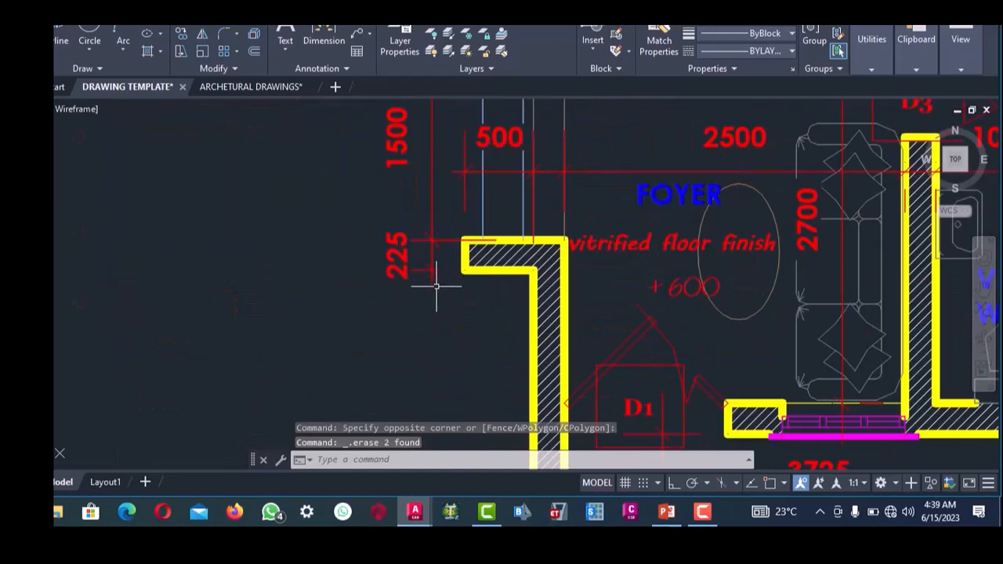
pyautogui.click(437, 286)
pyautogui.scroll(-2, 409, 225)
pyautogui.click(394, 168)
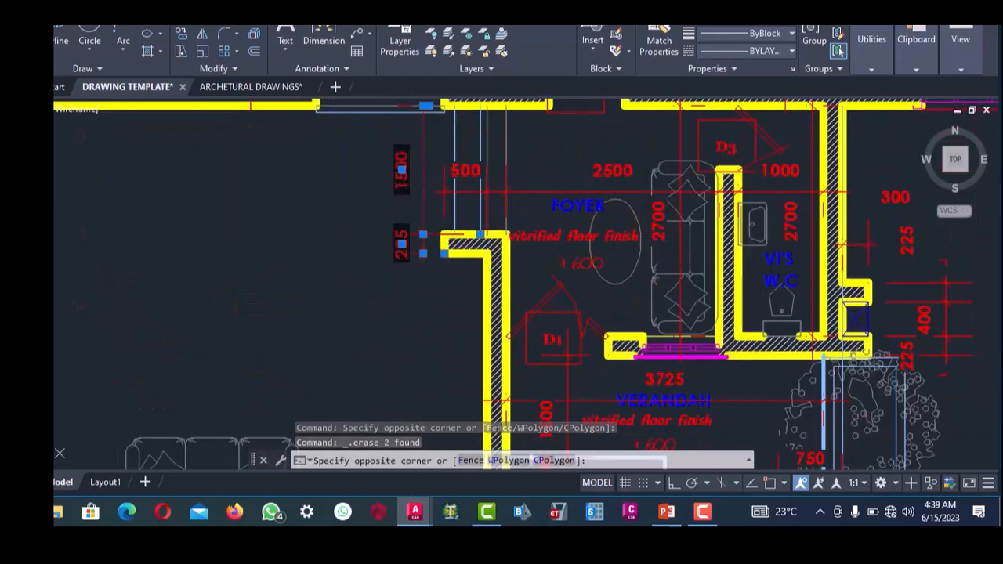
pyautogui.press('Delete')
# - Erase the sofa along the living room's south wall
pyautogui.scroll(-5, 401, 166)
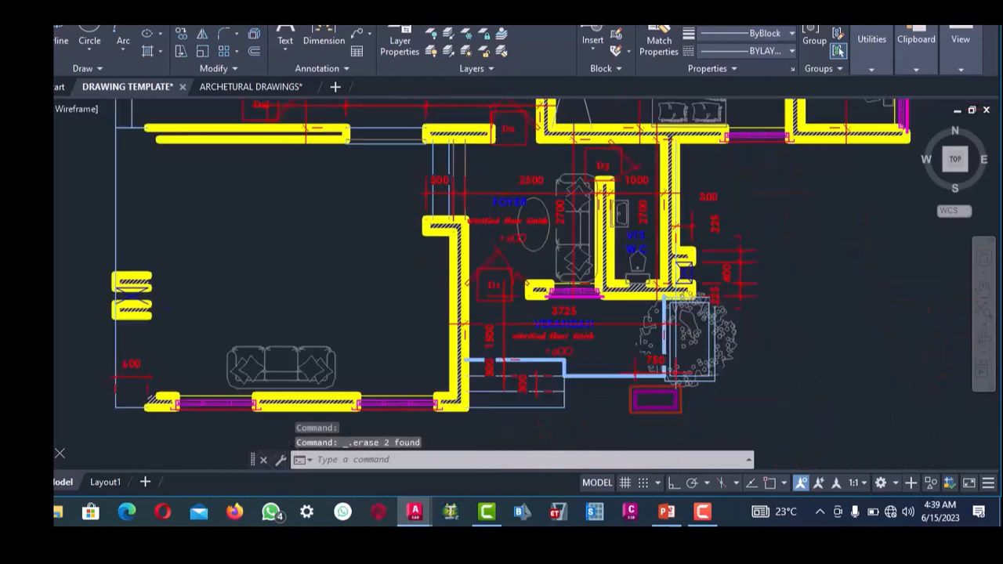
pyautogui.scroll(5, 378, 235)
pyautogui.click(377, 235)
pyautogui.click(302, 227)
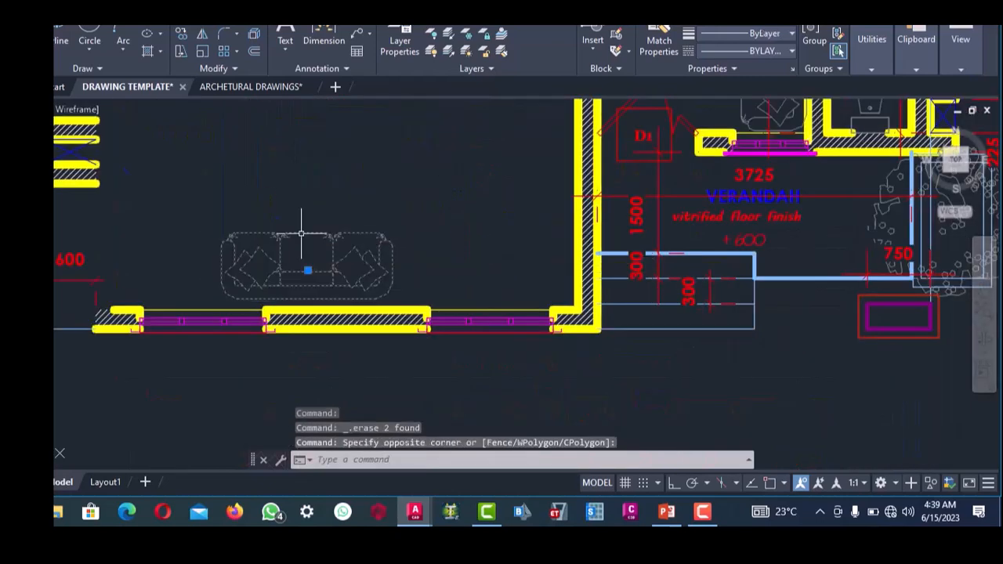
pyautogui.press('Delete')
# - Erase the 600 dimension at the living room's south-west corner
pyautogui.scroll(-3, 301, 233)
pyautogui.scroll(6, 300, 282)
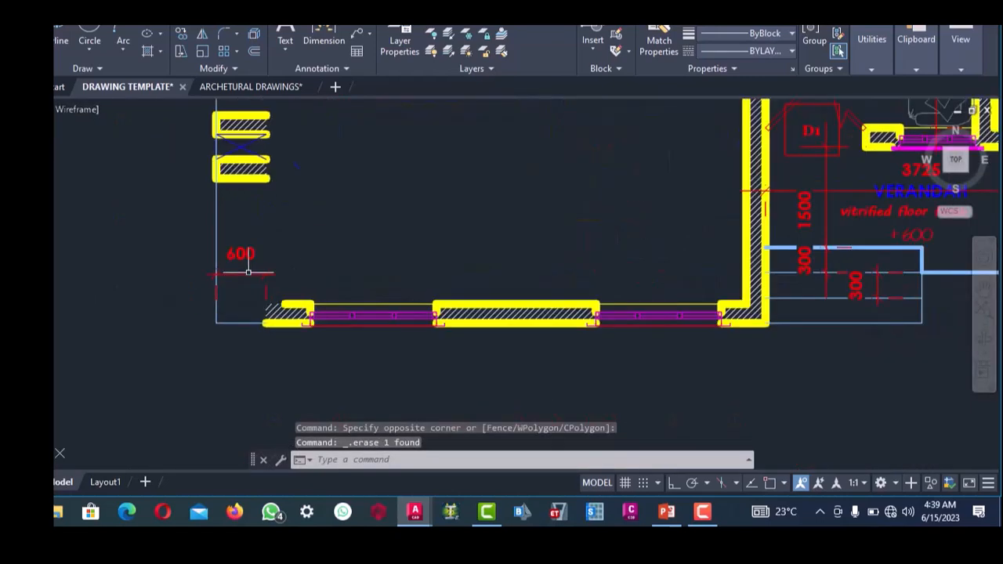
pyautogui.click(299, 290)
pyautogui.click(251, 221)
pyautogui.press('Delete')
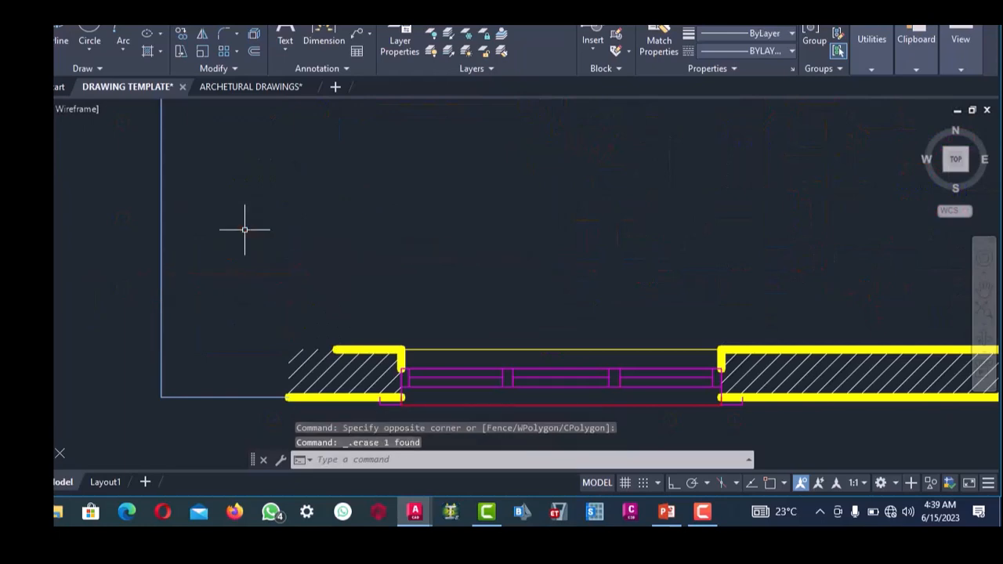
# - Erase the hatch inside the living room's south wall segments
pyautogui.scroll(-3, 282, 262)
pyautogui.scroll(2, 306, 308)
pyautogui.scroll(2, 299, 304)
pyautogui.click(297, 290)
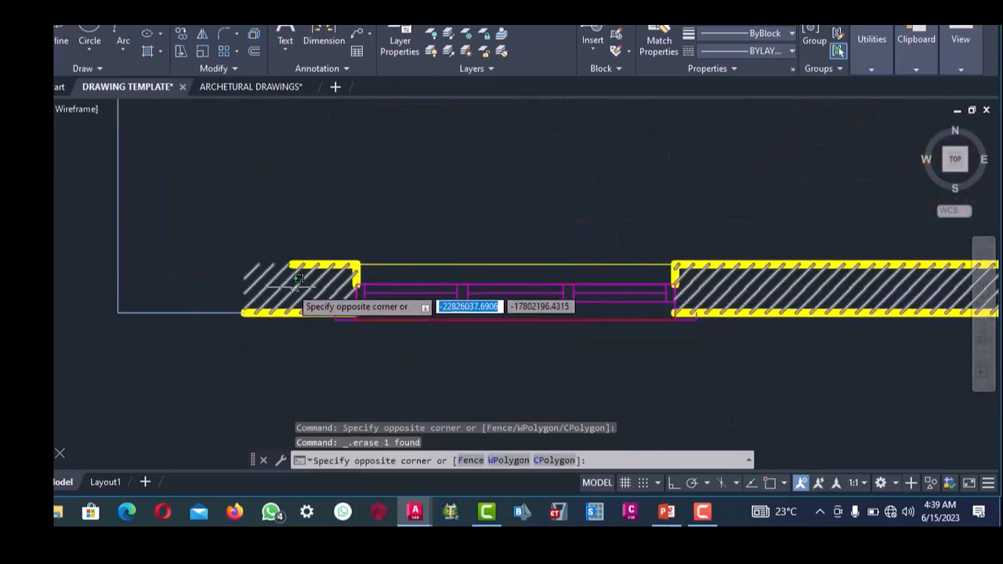
pyautogui.click(287, 285)
pyautogui.press('Delete')
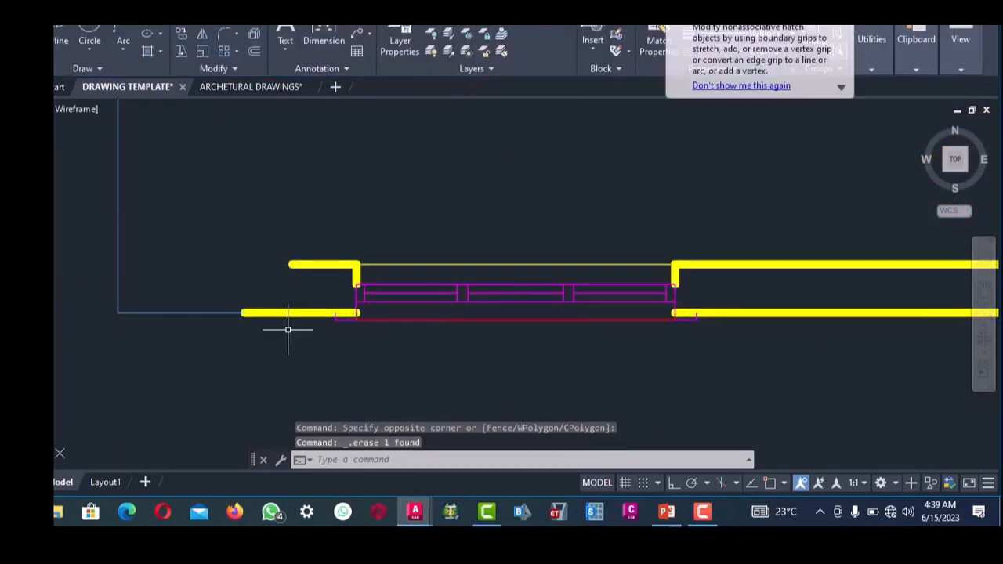
pyautogui.click(222, 19)
pyautogui.scroll(-10, 326, 274)
pyautogui.scroll(6, 323, 234)
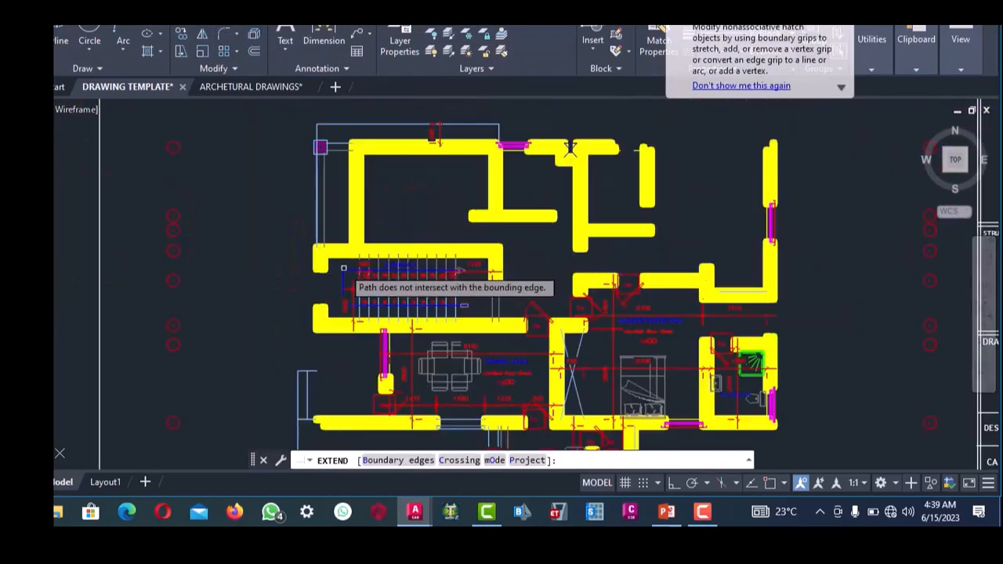
pyautogui.scroll(-2, 340, 250)
pyautogui.scroll(4, 337, 235)
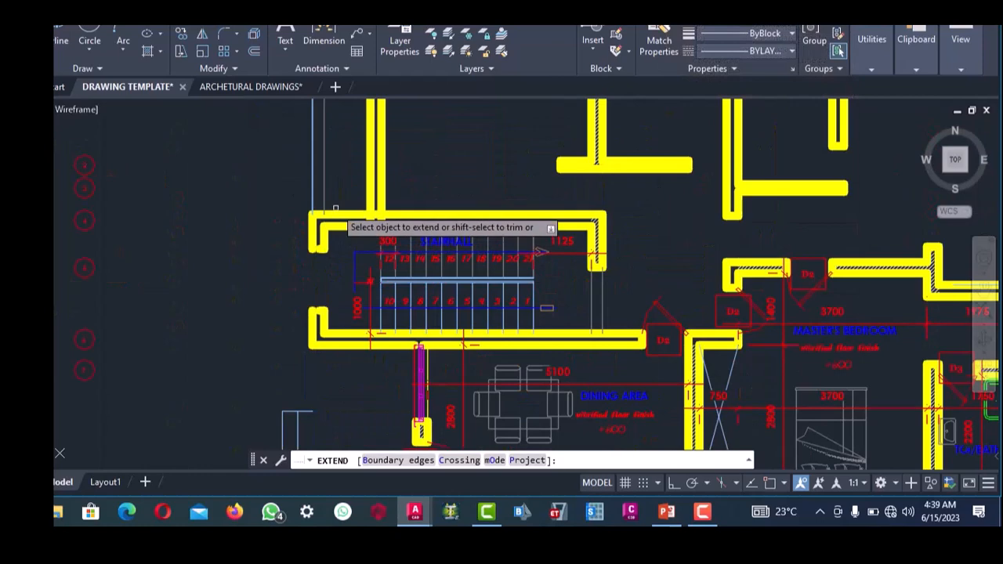
pyautogui.press('Escape')
# - Erase the wall stub south of the stairhall's west opening and the end cap of the stub north of it
pyautogui.scroll(4, 335, 208)
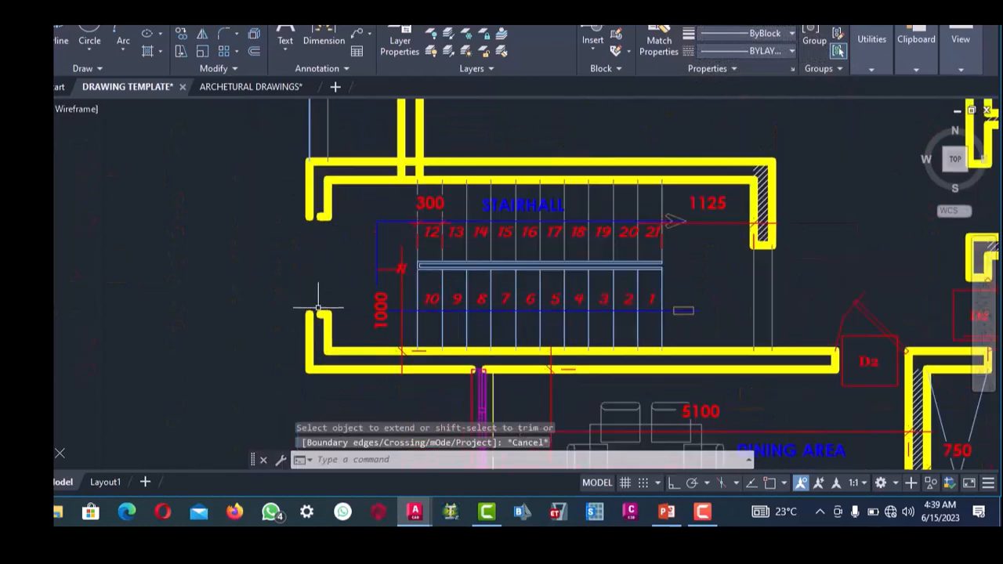
pyautogui.click(306, 295)
pyautogui.press('Delete')
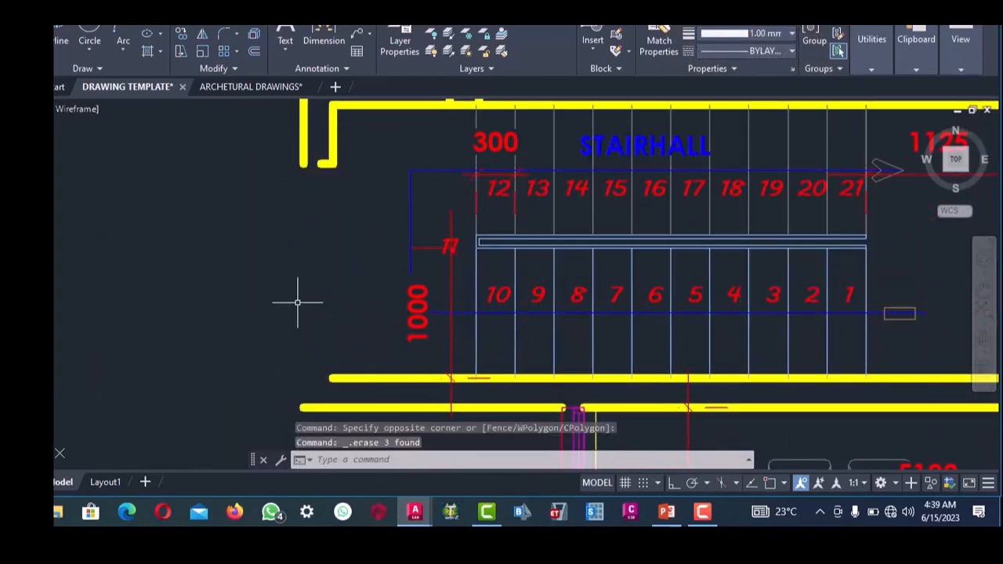
pyautogui.scroll(4, 324, 194)
pyautogui.click(327, 167)
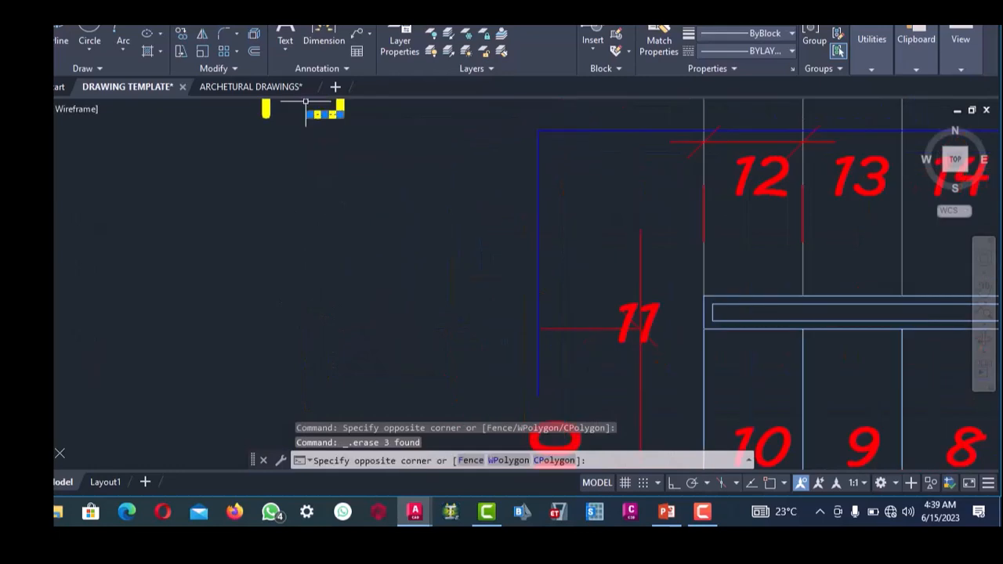
pyautogui.press('Delete')
pyautogui.scroll(-8, 313, 164)
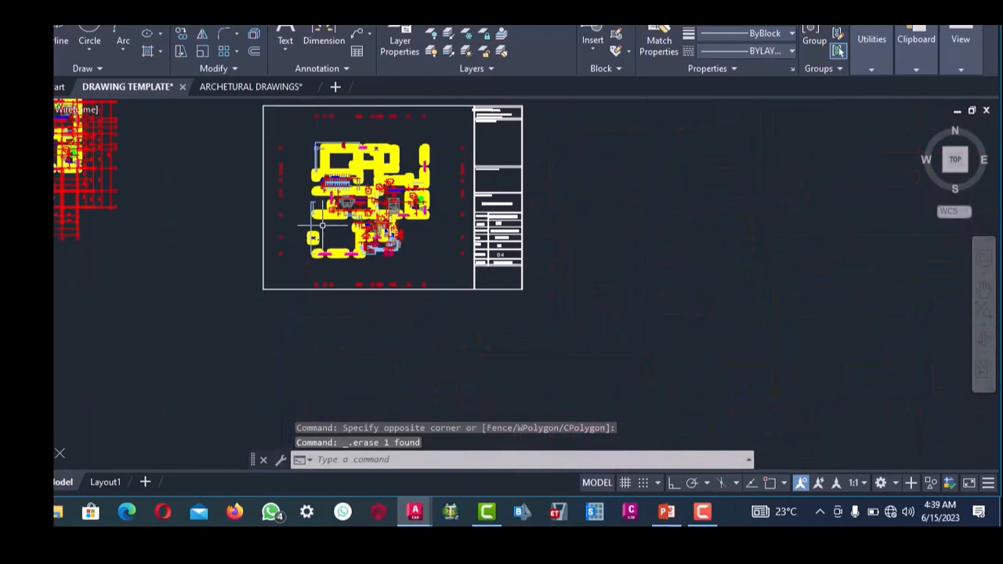
# - Extend both lines of the stairhall's west wall stub southward to the living room's south wall
pyautogui.scroll(3, 310, 194)
pyautogui.scroll(5, 311, 195)
pyautogui.scroll(-5, 291, 150)
pyautogui.scroll(6, 313, 306)
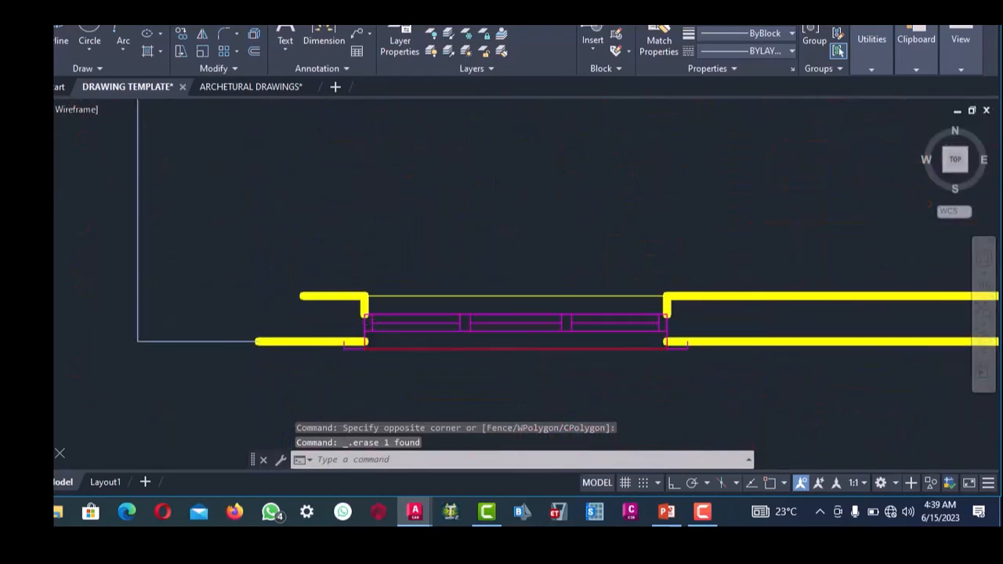
pyautogui.click(226, 31)
pyautogui.scroll(-8, 336, 242)
pyautogui.scroll(5, 329, 196)
pyautogui.scroll(6, 322, 111)
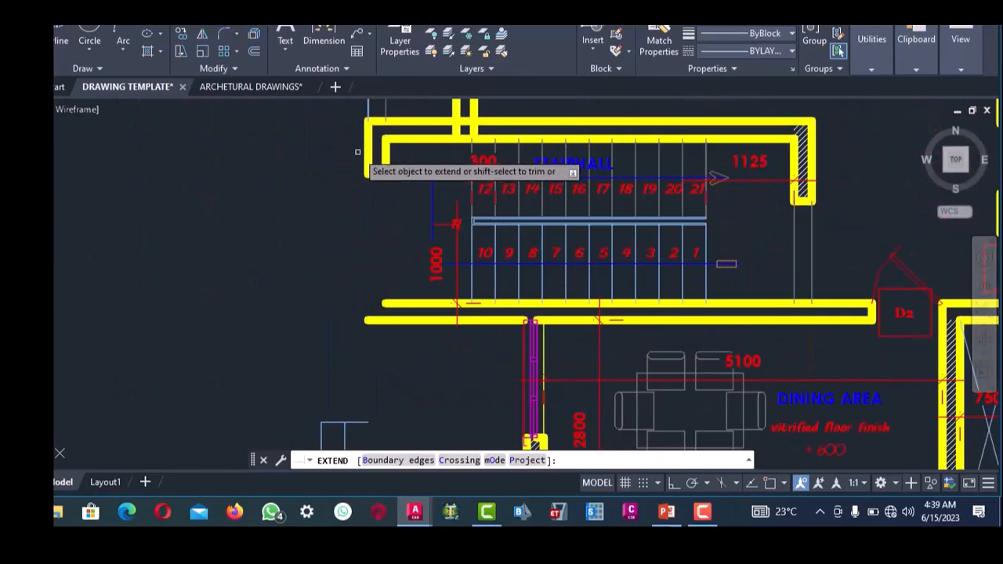
pyautogui.scroll(-5, 405, 171)
pyautogui.scroll(4, 372, 200)
pyautogui.click(392, 183)
pyautogui.click(332, 173)
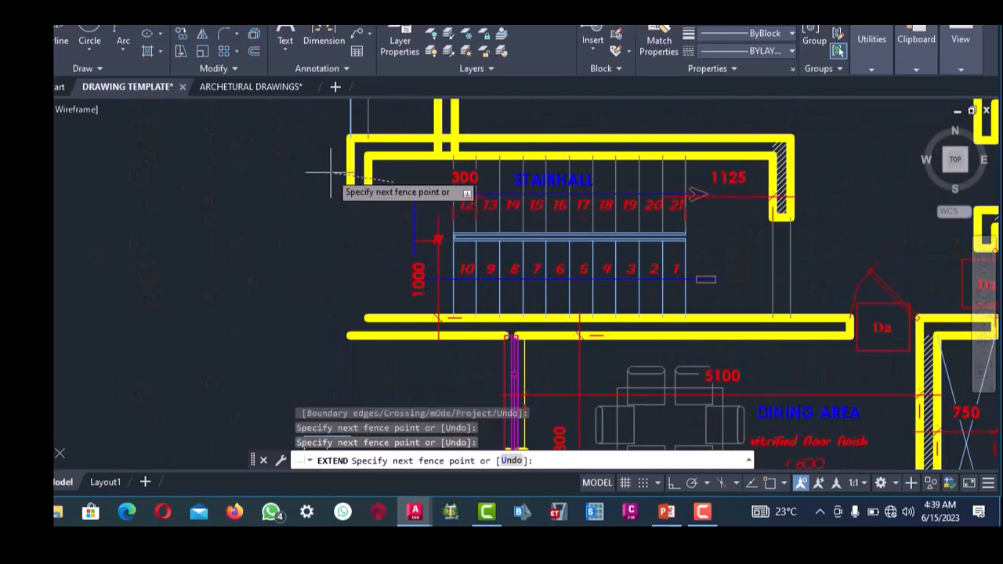
pyautogui.rightClick(337, 173)
pyautogui.click(354, 183)
pyautogui.scroll(-6, 354, 183)
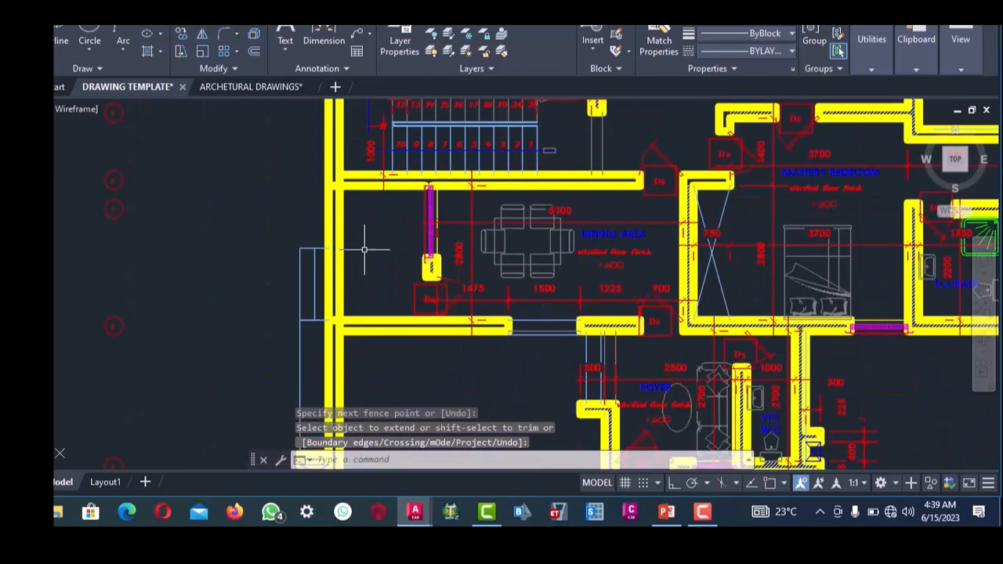
# - Erase the western window and its wall line in the living room's south wall
pyautogui.scroll(7, 364, 282)
pyautogui.scroll(-4, 350, 293)
pyautogui.scroll(8, 370, 358)
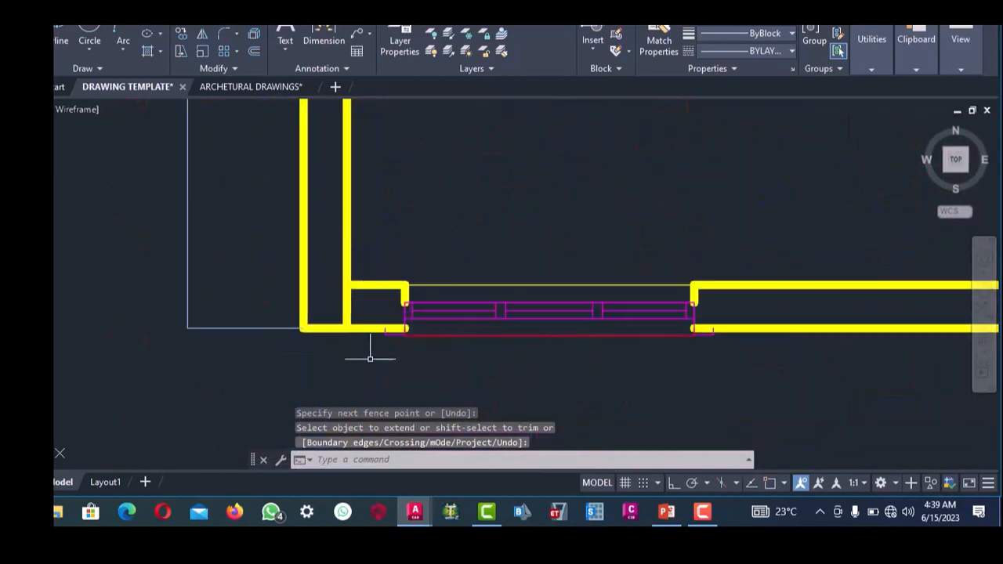
pyautogui.scroll(-8, 369, 295)
pyautogui.scroll(6, 402, 314)
pyautogui.click(404, 331)
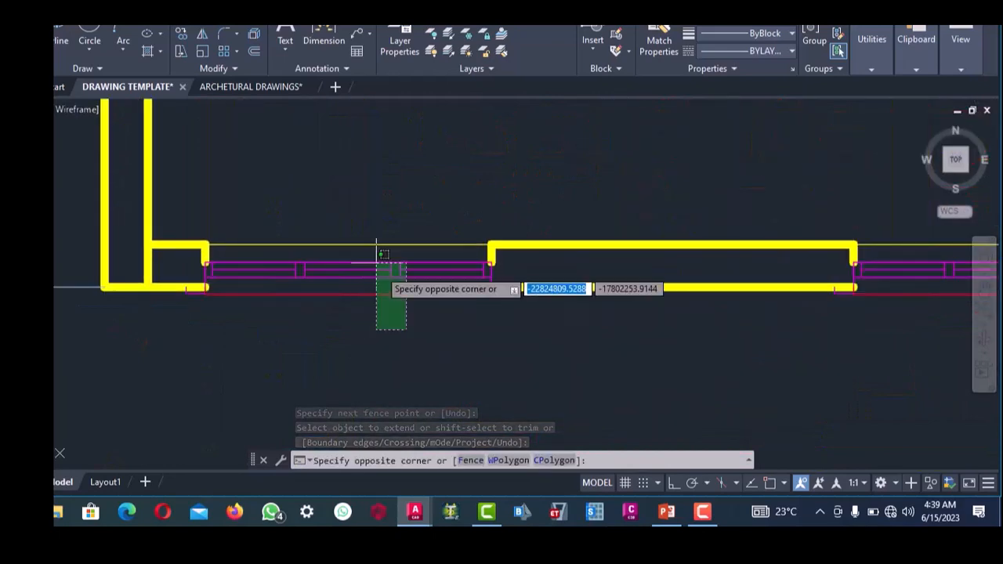
pyautogui.click(367, 243)
pyautogui.press('Delete')
# - Erase the middle segment, eastern window and short south-east corner return of the living room's south wall
pyautogui.scroll(-2, 554, 294)
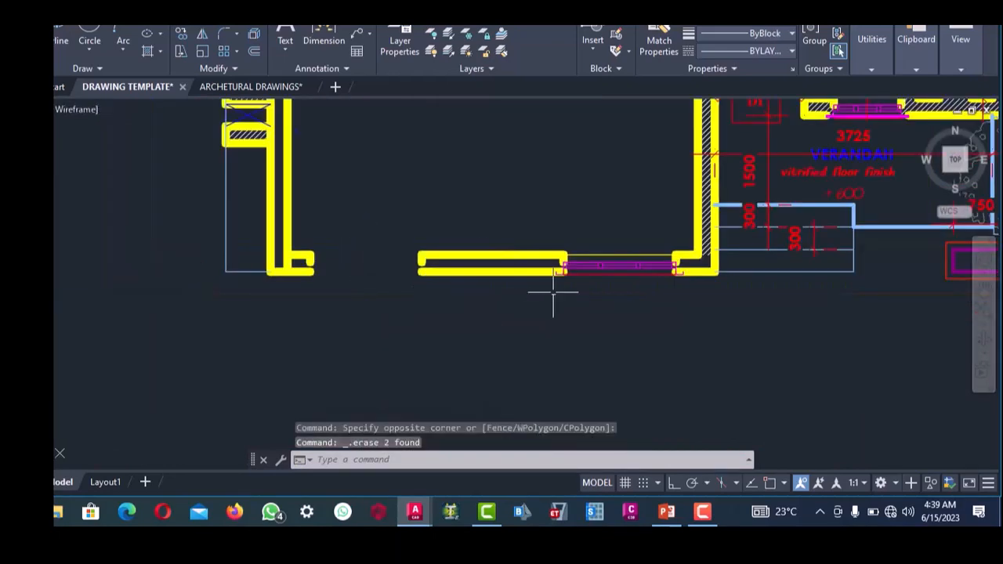
pyautogui.click(413, 223)
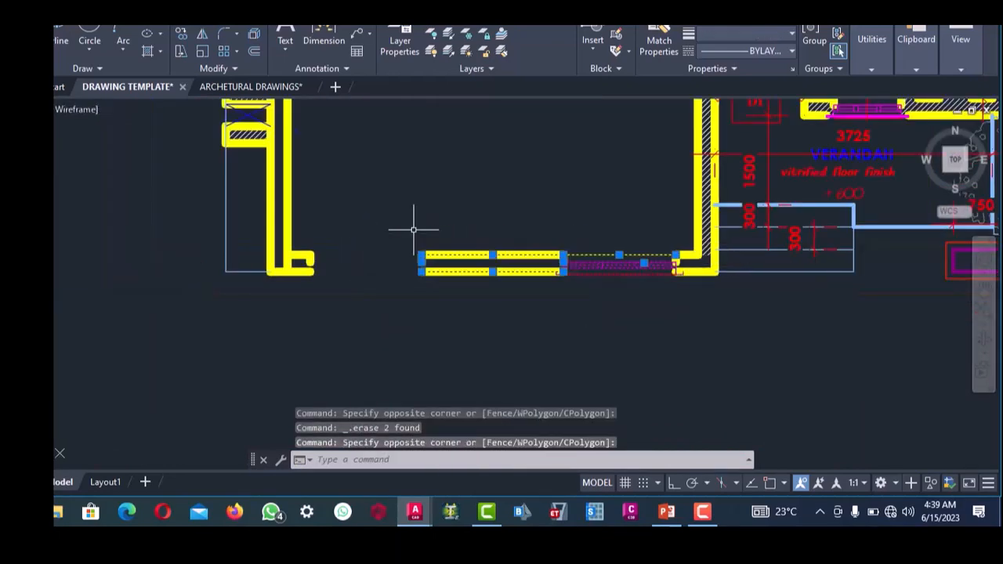
pyautogui.press('Delete')
pyautogui.scroll(-2, 616, 280)
pyautogui.scroll(3, 560, 287)
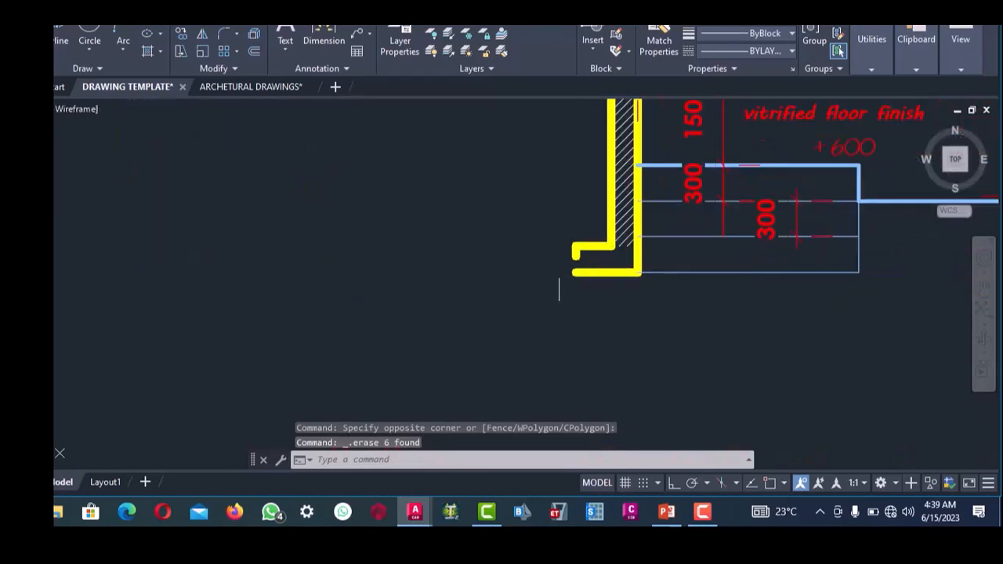
pyautogui.scroll(2, 594, 291)
pyautogui.click(593, 291)
pyautogui.click(577, 193)
pyautogui.press('Delete')
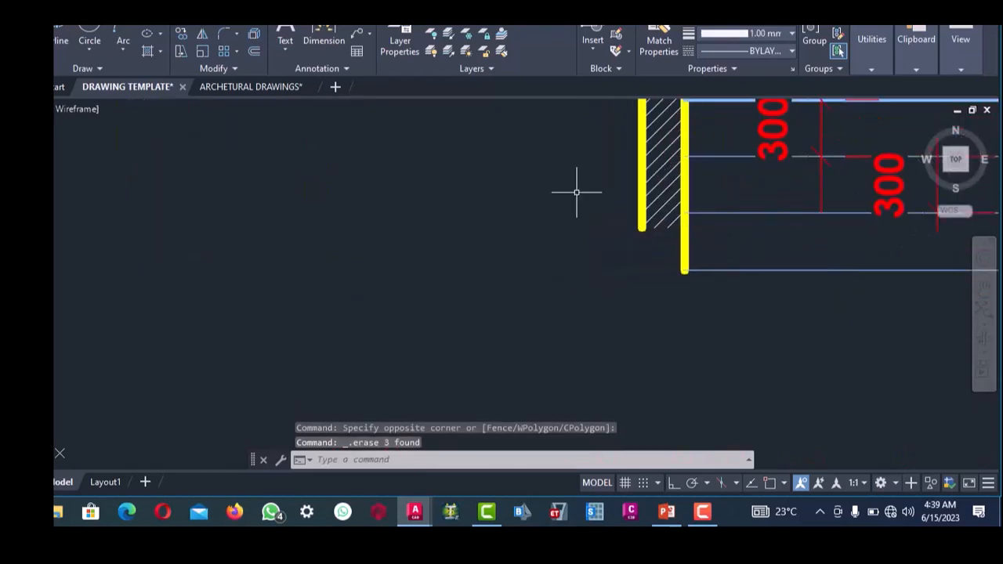
# - Erase the end cap of the remaining south wall stub at the living room's south-west corner
pyautogui.scroll(-4, 572, 235)
pyautogui.scroll(3, 350, 270)
pyautogui.scroll(2, 327, 227)
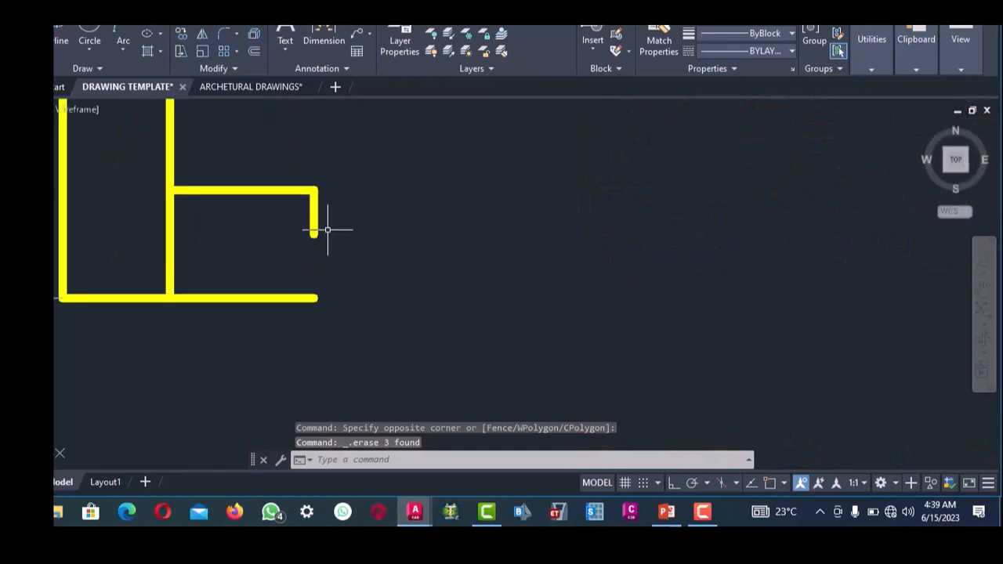
pyautogui.click(323, 214)
pyautogui.click(291, 220)
pyautogui.press('Delete')
pyautogui.scroll(-3, 332, 246)
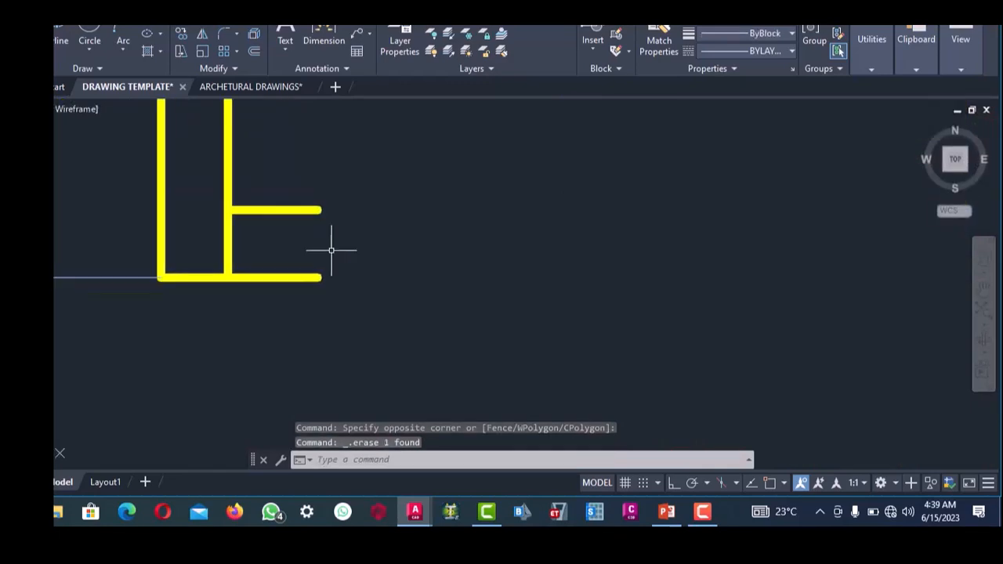
# - Extend both living room south wall lines eastward to the outer line of the east wall
pyautogui.scroll(4, 569, 280)
pyautogui.click(570, 280)
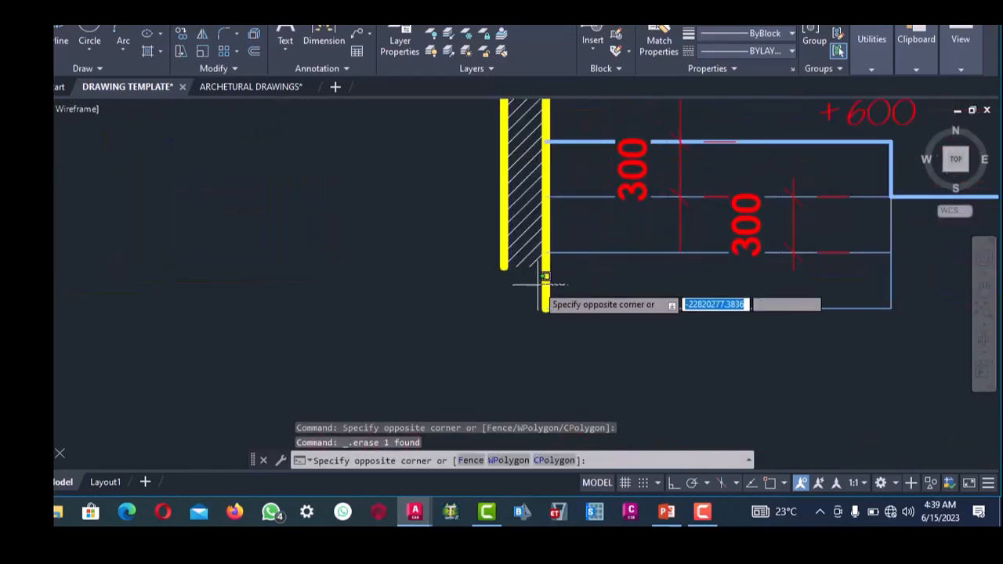
pyautogui.click(528, 284)
pyautogui.click(226, 31)
pyautogui.scroll(-5, 466, 217)
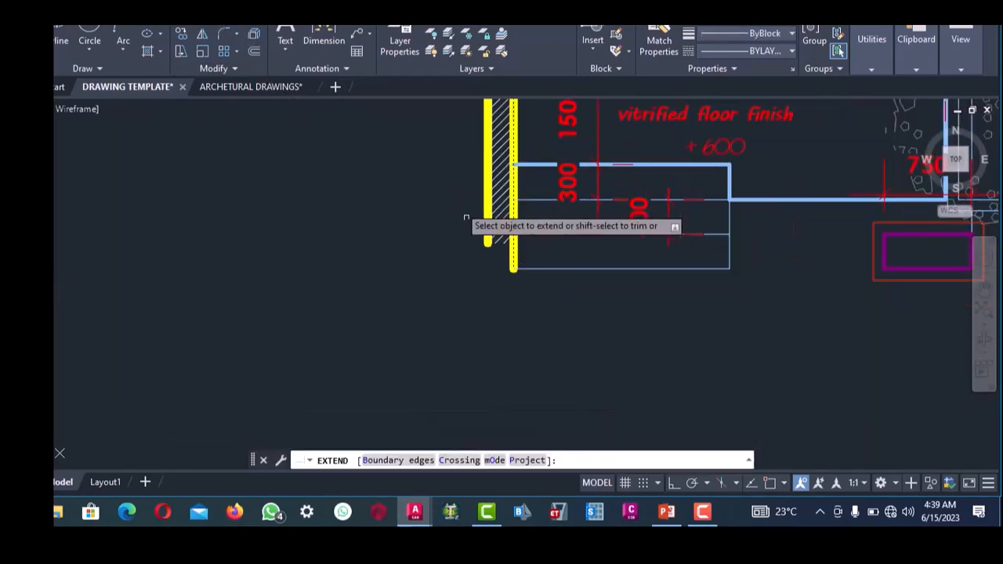
pyautogui.scroll(4, 235, 235)
pyautogui.click(235, 205)
pyautogui.click(252, 264)
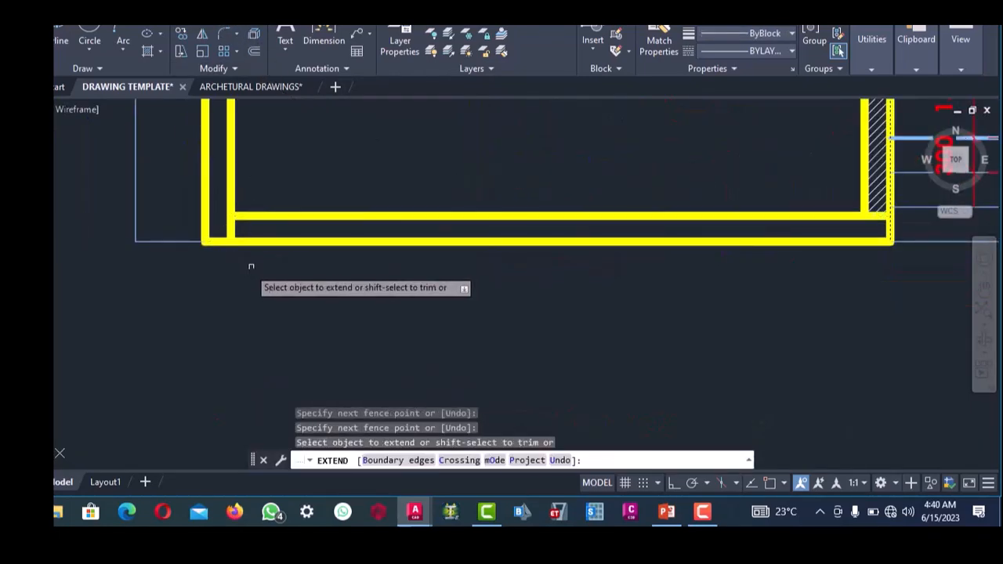
pyautogui.rightClick(297, 187)
pyautogui.click(319, 198)
# - Extend the south wall's inner line westward to the west wall's outer line at the living room's corner
pyautogui.scroll(-4, 353, 229)
pyautogui.scroll(4, 295, 224)
pyautogui.scroll(2, 309, 218)
pyautogui.click(314, 213)
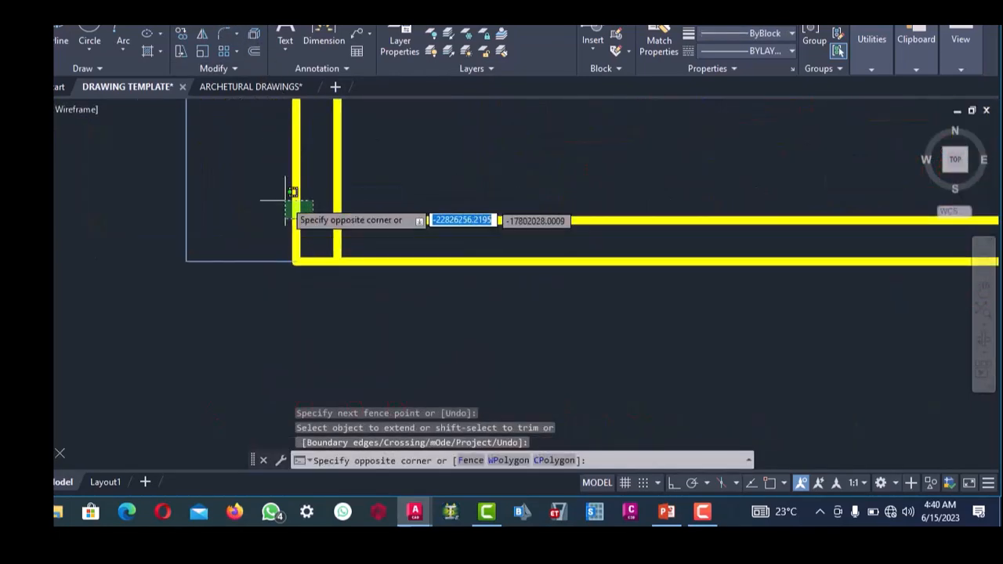
pyautogui.click(285, 199)
pyautogui.click(224, 19)
pyautogui.scroll(-2, 345, 217)
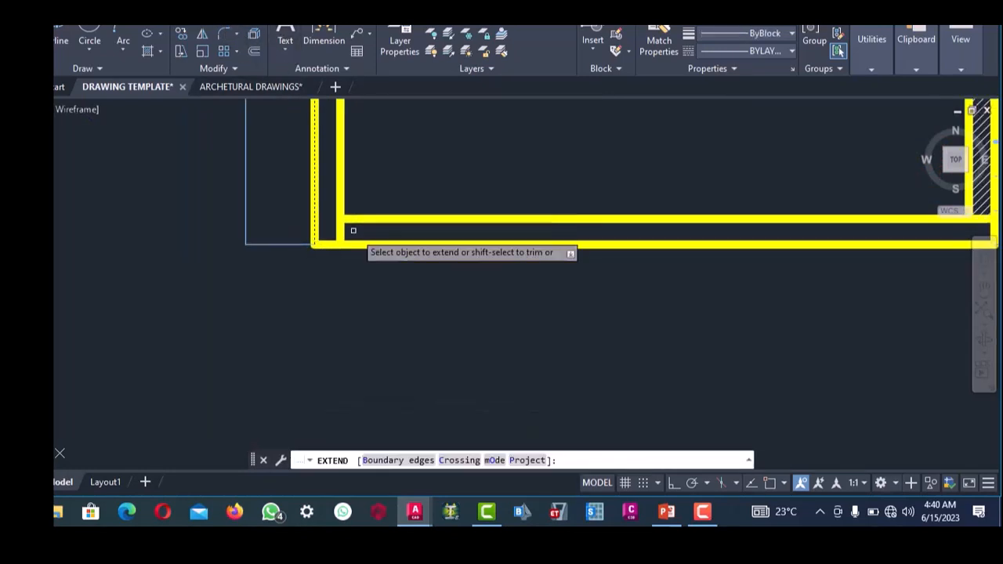
pyautogui.click(375, 257)
pyautogui.click(359, 193)
pyautogui.rightClick(361, 193)
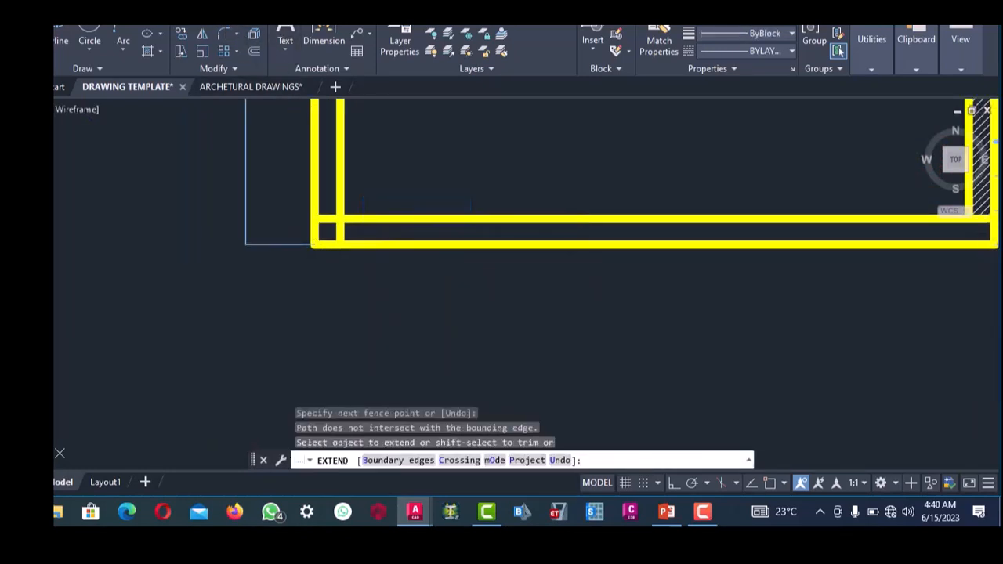
pyautogui.press('Return')
# - Erase the dining area's table set, room labels, and 5100 and 2800 dimensions
pyautogui.scroll(-8, 491, 192)
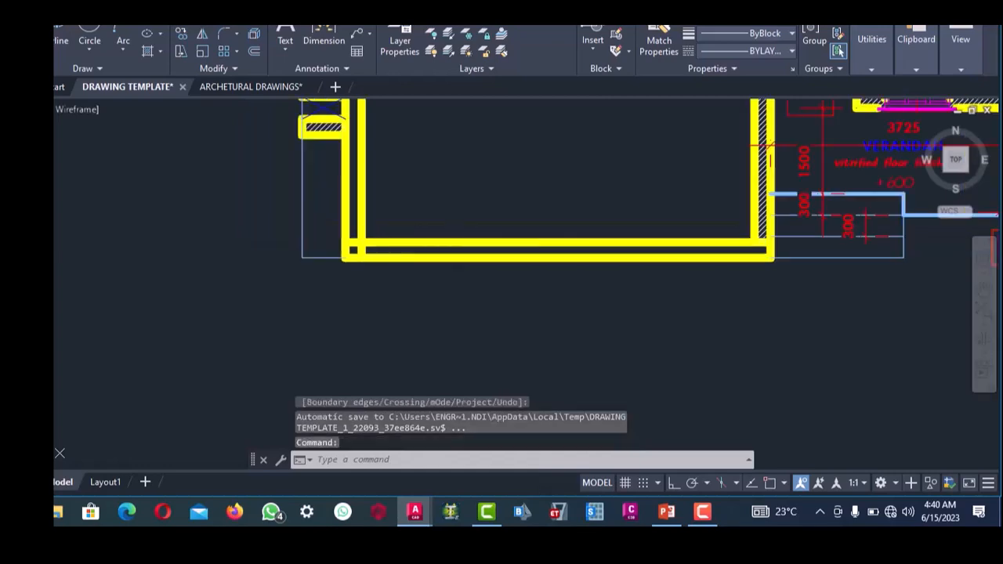
pyautogui.scroll(6, 492, 192)
pyautogui.scroll(-4, 492, 192)
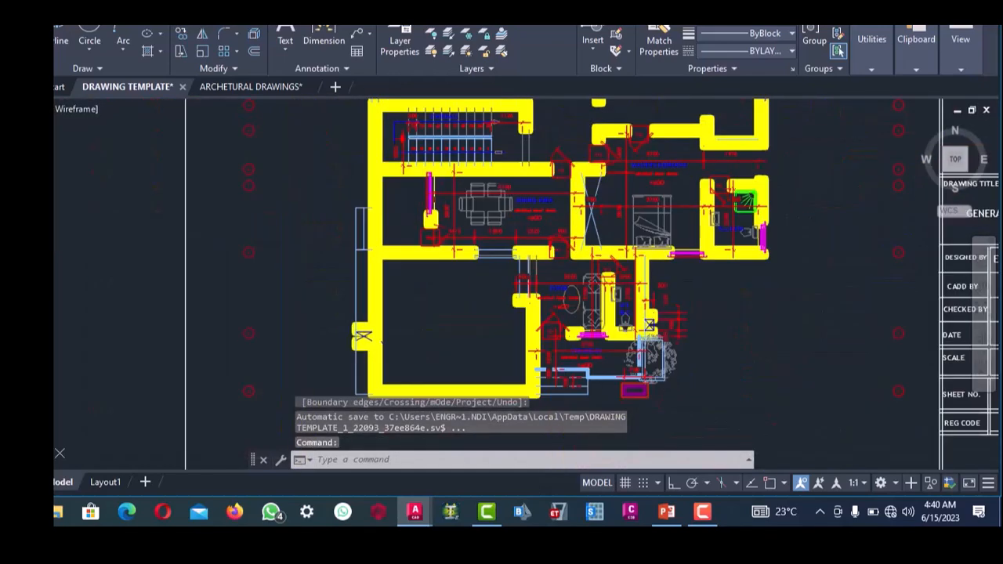
pyautogui.scroll(6, 626, 239)
pyautogui.click(629, 220)
pyautogui.scroll(-2, 602, 207)
pyautogui.scroll(2, 480, 173)
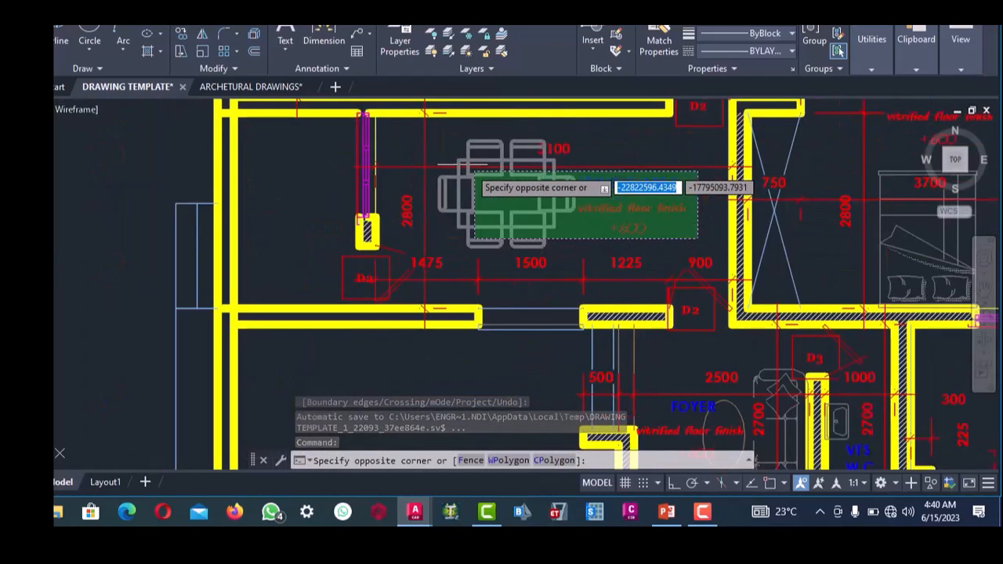
pyautogui.click(416, 148)
pyautogui.press('Delete')
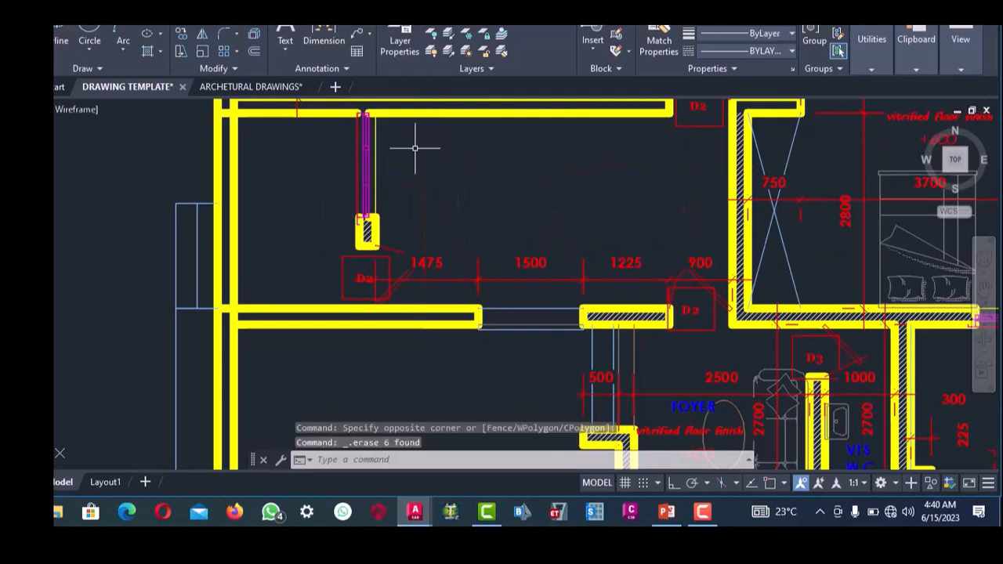
# - Erase the D2 door between the dining area and foyer with the 900 and 1225 dimensions
pyautogui.scroll(-2, 414, 148)
pyautogui.scroll(2, 644, 280)
pyautogui.scroll(2, 625, 267)
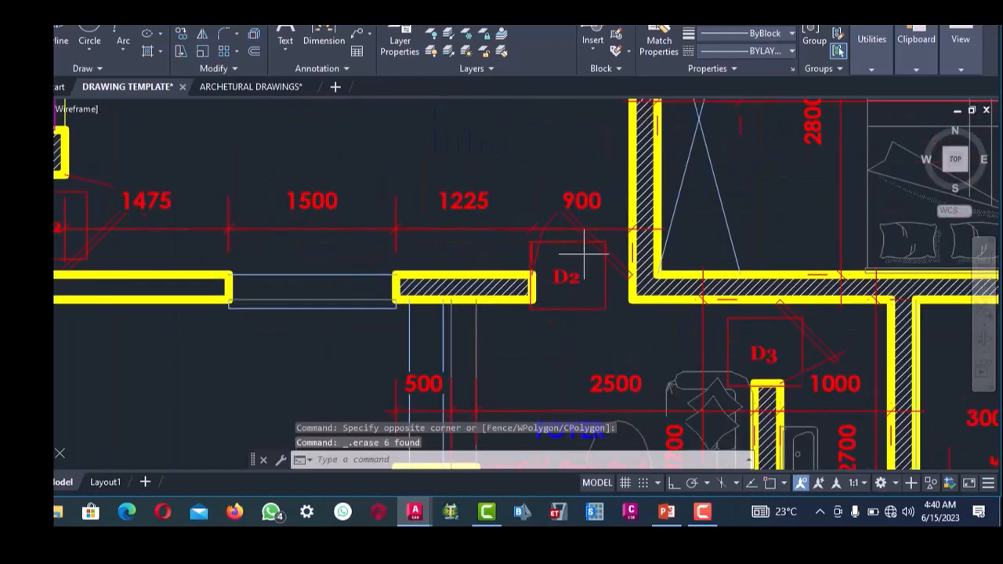
pyautogui.click(583, 253)
pyautogui.click(547, 188)
pyautogui.press('Delete')
pyautogui.scroll(-4, 548, 190)
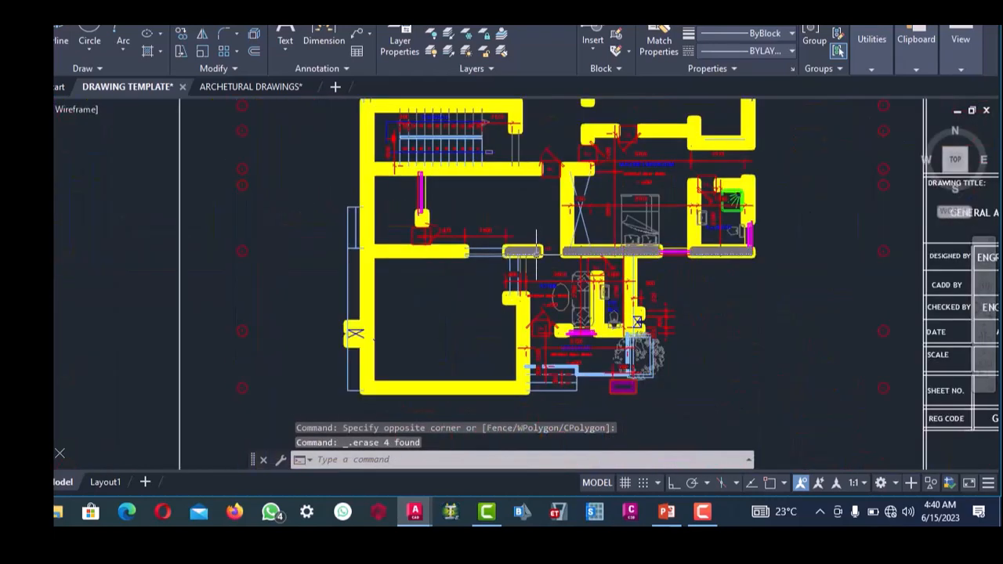
# - Erase the foyer's 2500 dimension and the easternmost line across the opening between living room and foyer
pyautogui.scroll(6, 559, 251)
pyautogui.click(552, 237)
pyautogui.click(531, 204)
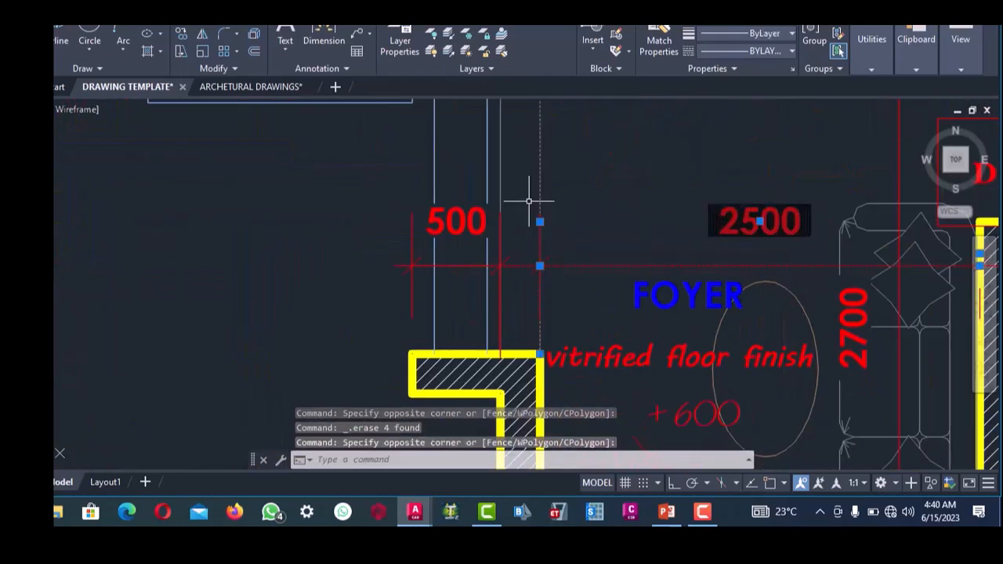
pyautogui.press('Delete')
# - Erase the 500 dimension at the opening between the living room and the foyer
pyautogui.scroll(-5, 518, 231)
pyautogui.scroll(2, 518, 246)
pyautogui.scroll(-2, 576, 235)
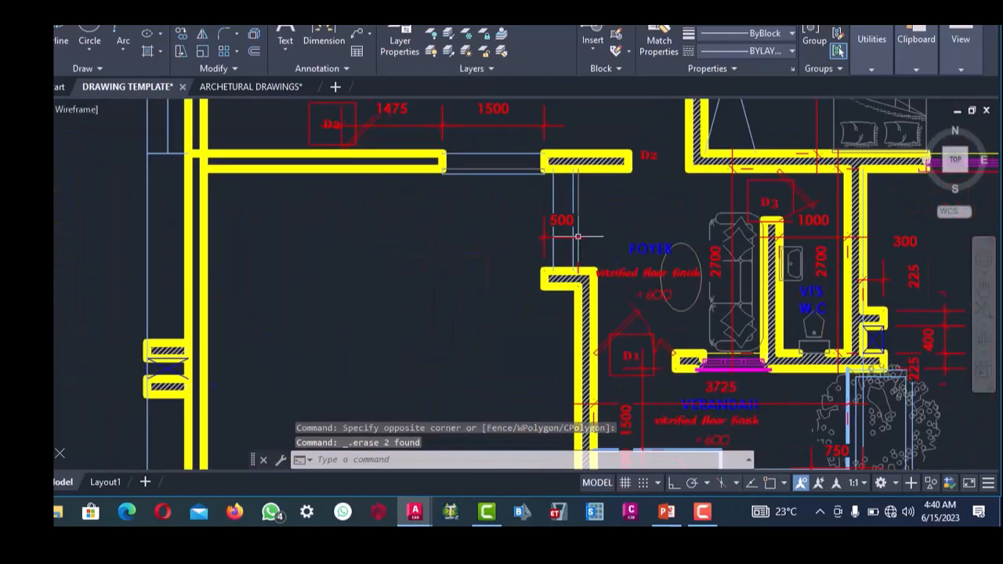
pyautogui.scroll(5, 571, 265)
pyautogui.click(570, 201)
pyautogui.press('Delete')
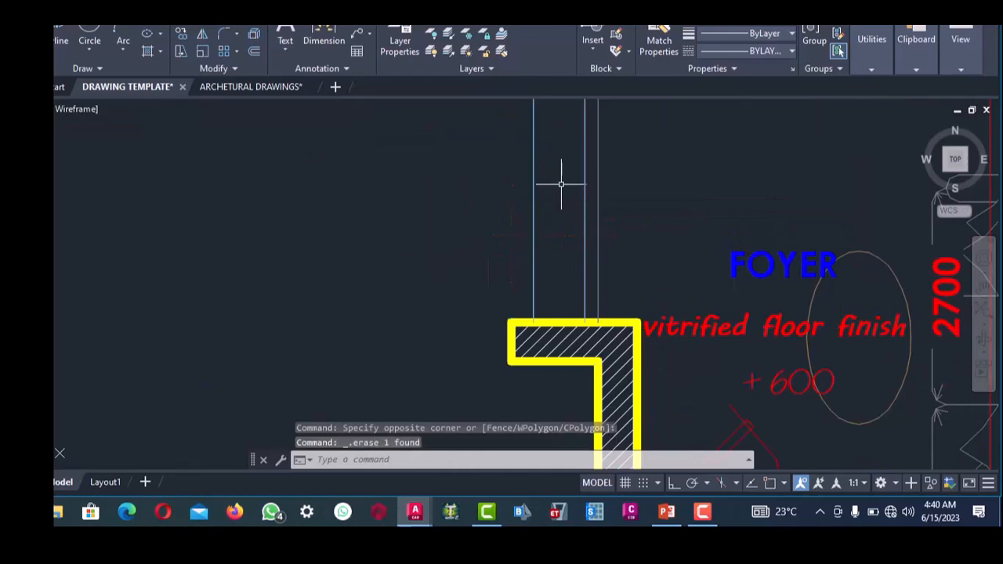
# - Erase the remaining thin grey line east of the two blue lines across the opening between living room and foyer
pyautogui.scroll(-5, 562, 198)
pyautogui.scroll(4, 588, 200)
pyautogui.scroll(-4, 604, 204)
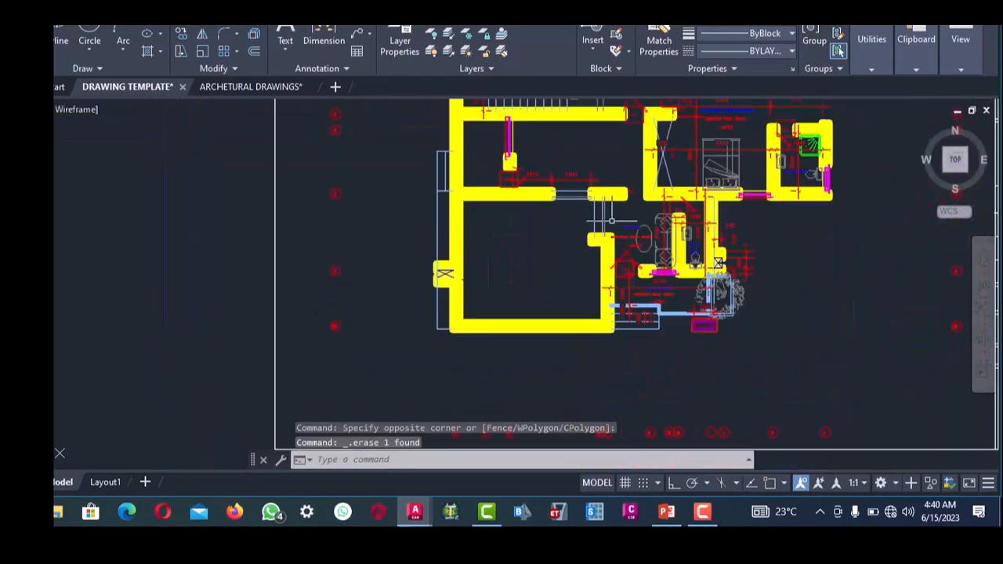
pyautogui.scroll(3, 617, 211)
pyautogui.scroll(3, 617, 210)
pyautogui.click(601, 219)
pyautogui.click(594, 197)
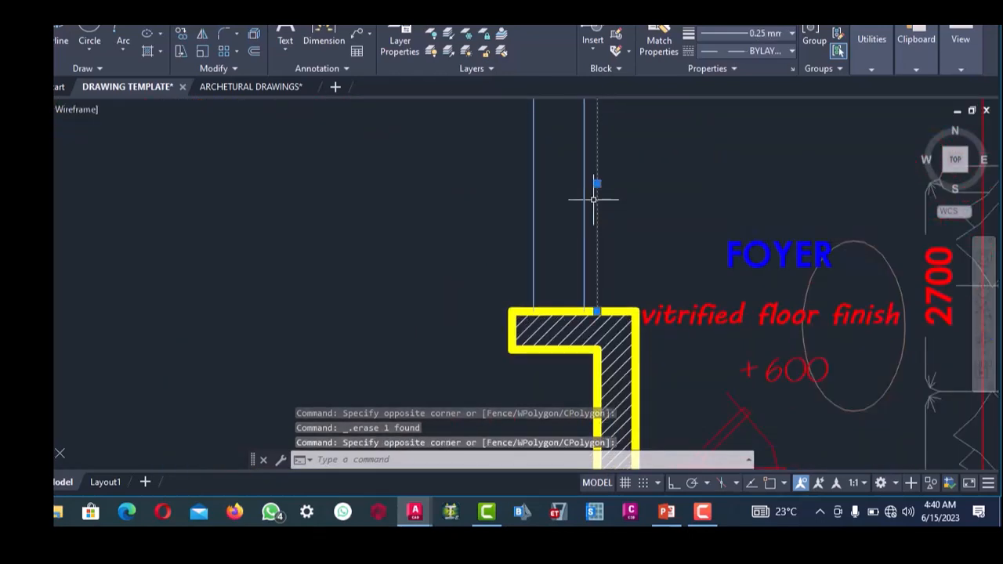
pyautogui.press('Escape')
# - Erase both hatches inside the L-shaped wall between the living room and the foyer
pyautogui.scroll(-4, 593, 200)
pyautogui.scroll(4, 594, 269)
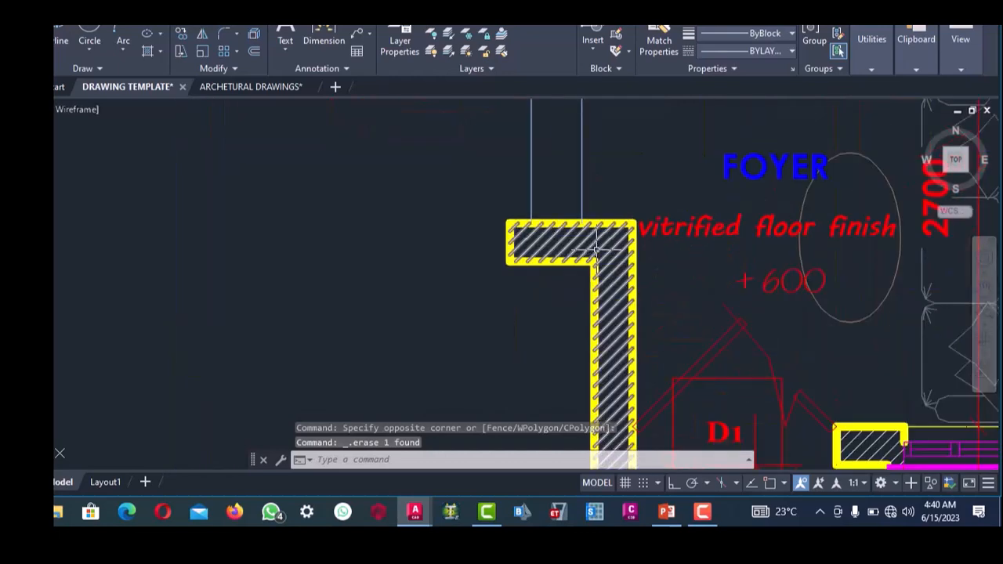
pyautogui.click(596, 250)
pyautogui.press('Delete')
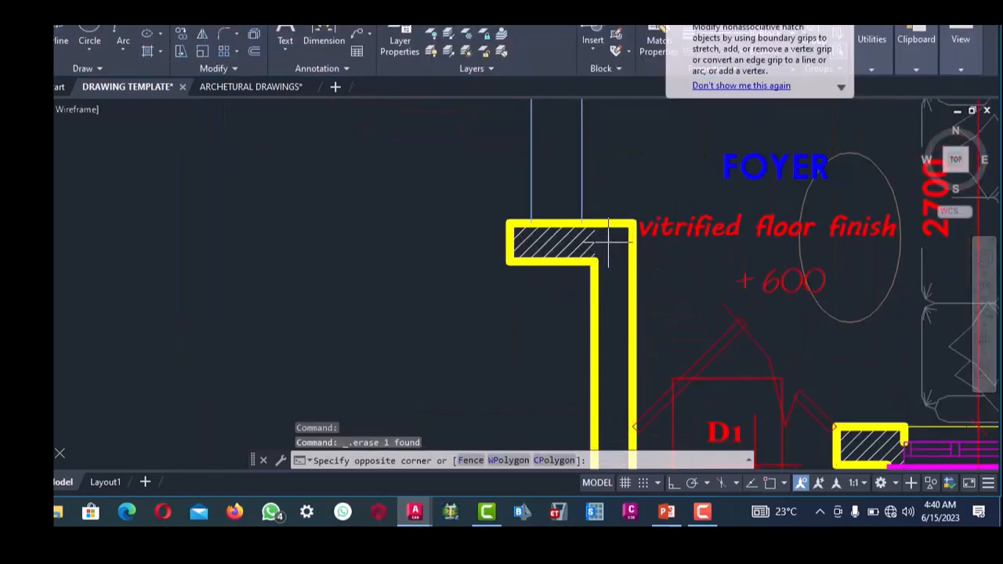
pyautogui.click(595, 228)
pyautogui.press('Delete')
pyautogui.scroll(-5, 569, 230)
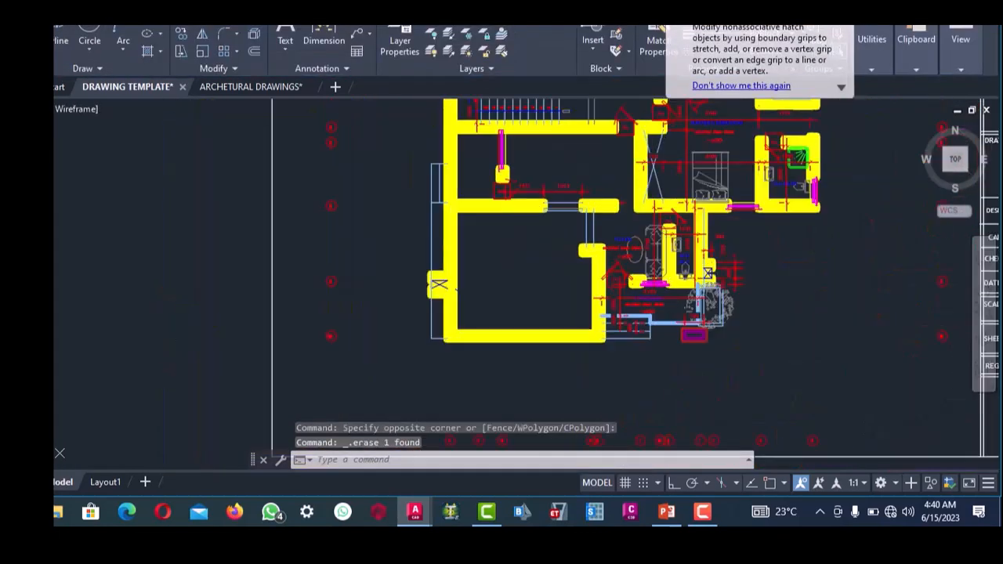
# - Erase the foyer's room labels and oval, the D1 entrance door with its tag, and the 1500 dimension
pyautogui.scroll(4, 661, 296)
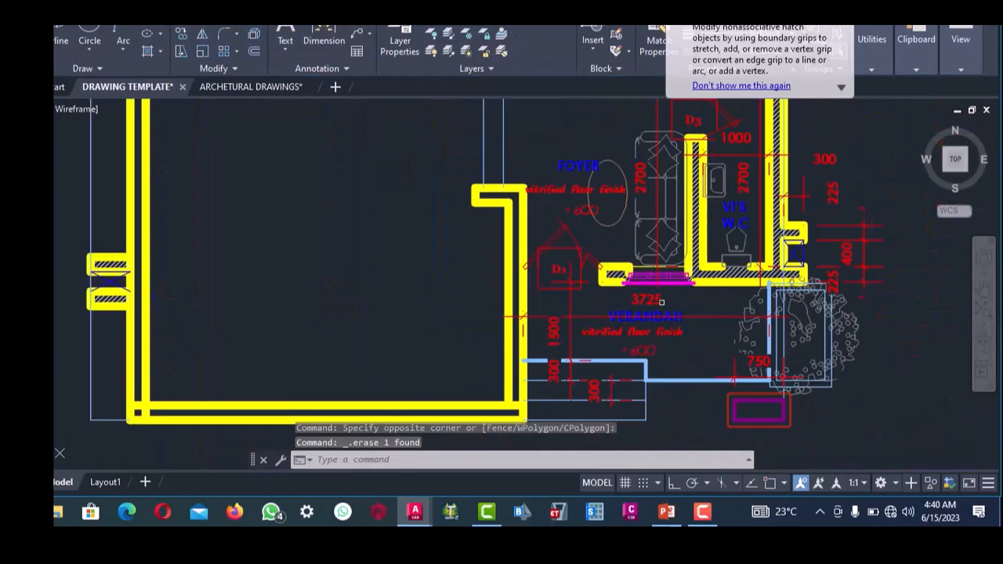
pyautogui.click(549, 167)
pyautogui.press('Delete')
pyautogui.scroll(-4, 549, 167)
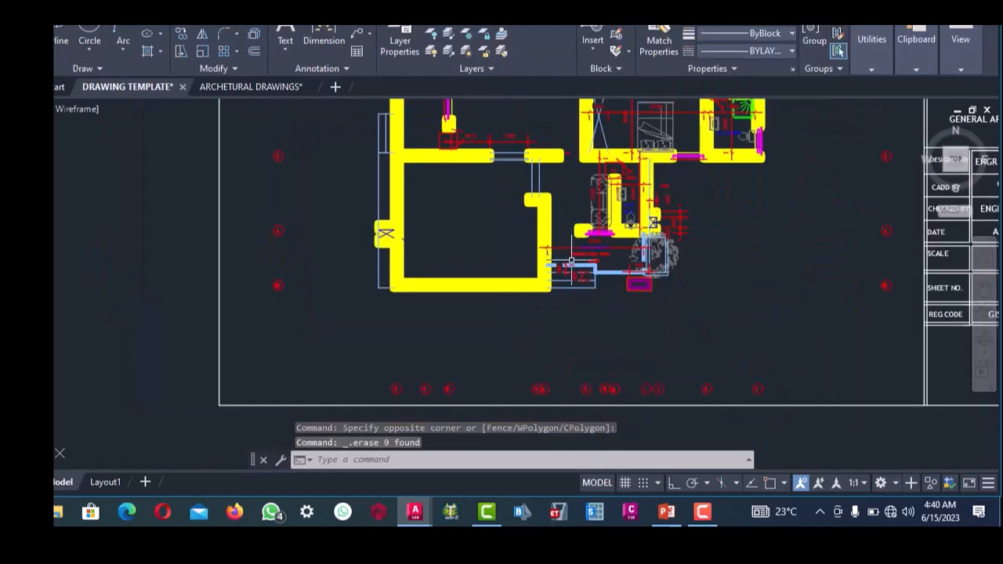
# - Erase the verandah's room labels and its 3725 dimension
pyautogui.scroll(7, 633, 253)
pyautogui.click(727, 254)
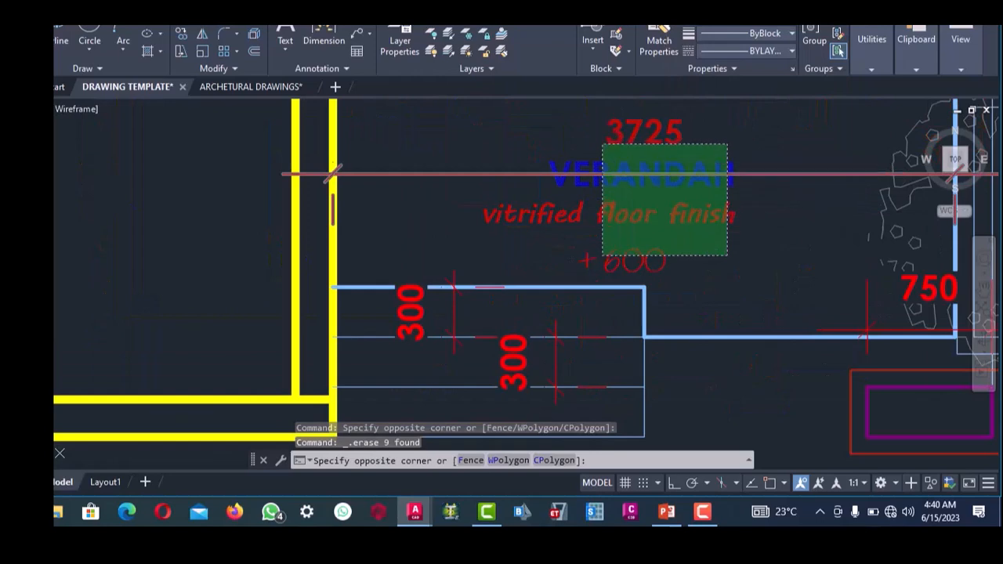
pyautogui.click(600, 144)
pyautogui.press('Delete')
pyautogui.scroll(-3, 602, 142)
pyautogui.scroll(5, 589, 197)
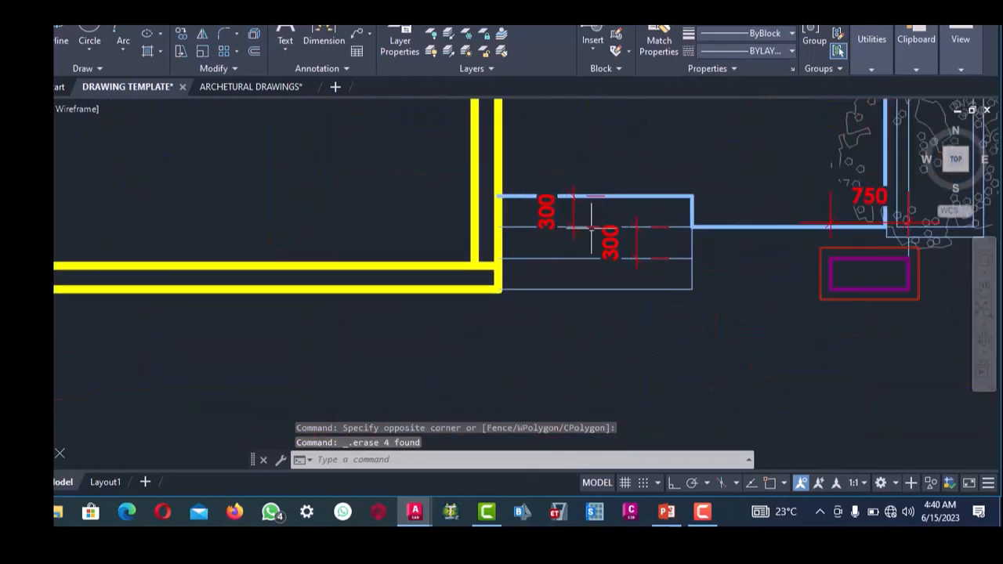
# - Erase the two 300 dimensions on the verandah's entrance steps
pyautogui.click(519, 190)
pyautogui.click(519, 194)
pyautogui.press('Delete')
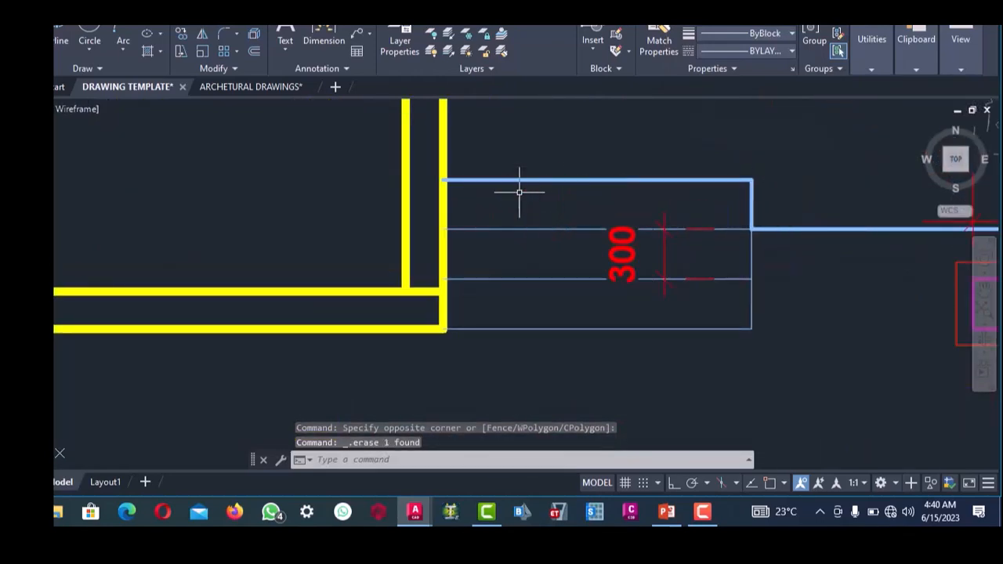
pyautogui.scroll(-2, 587, 239)
pyautogui.scroll(2, 617, 241)
pyautogui.click(645, 227)
pyautogui.click(584, 244)
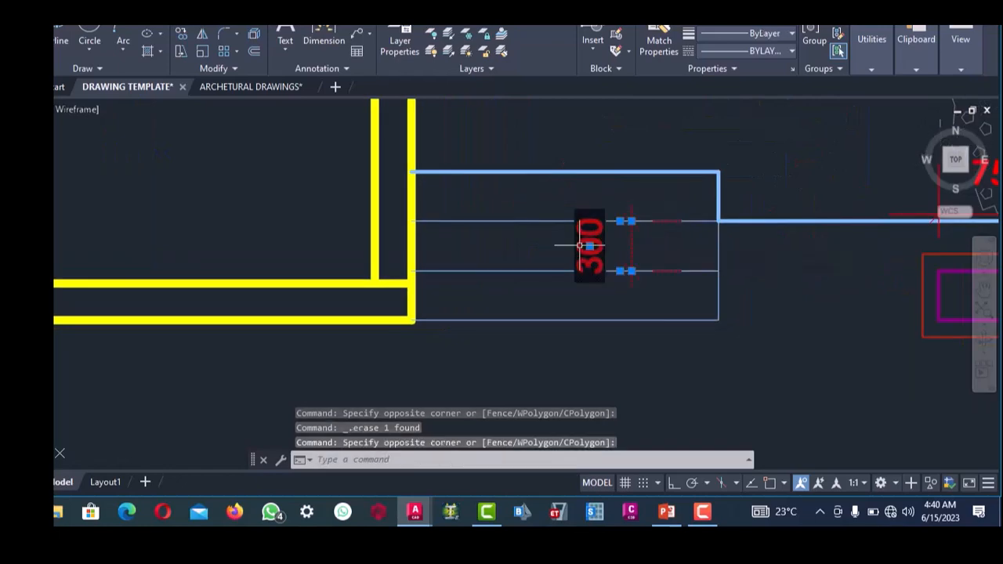
pyautogui.press('Delete')
pyautogui.scroll(-2, 593, 266)
pyautogui.scroll(-3, 593, 268)
pyautogui.scroll(5, 592, 259)
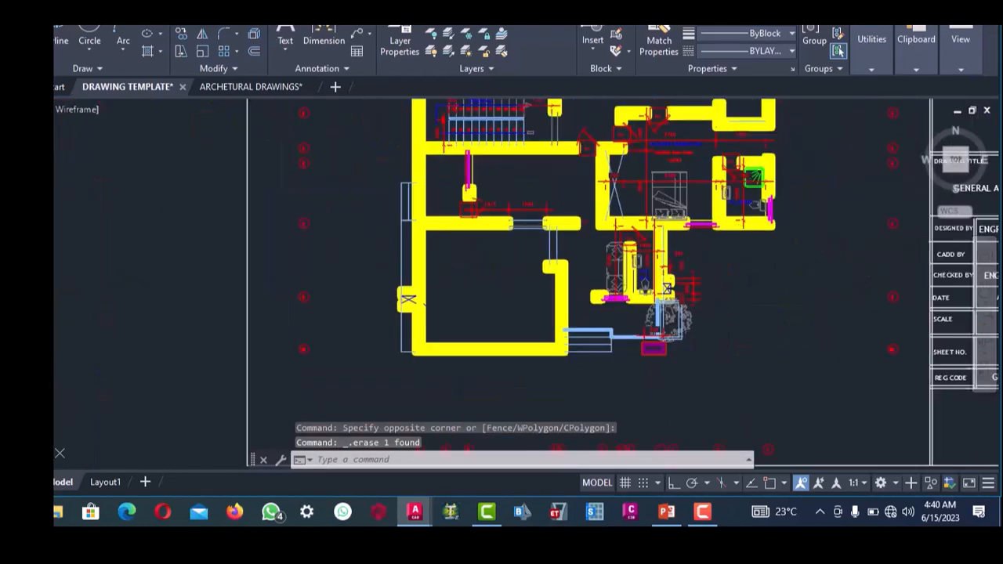
pyautogui.click(592, 251)
pyautogui.click(522, 234)
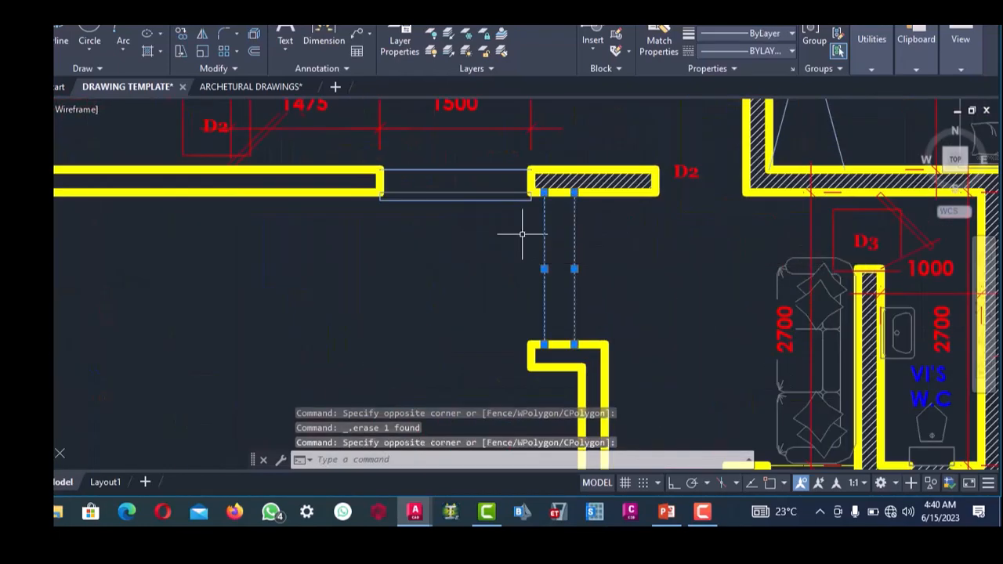
pyautogui.press('Escape')
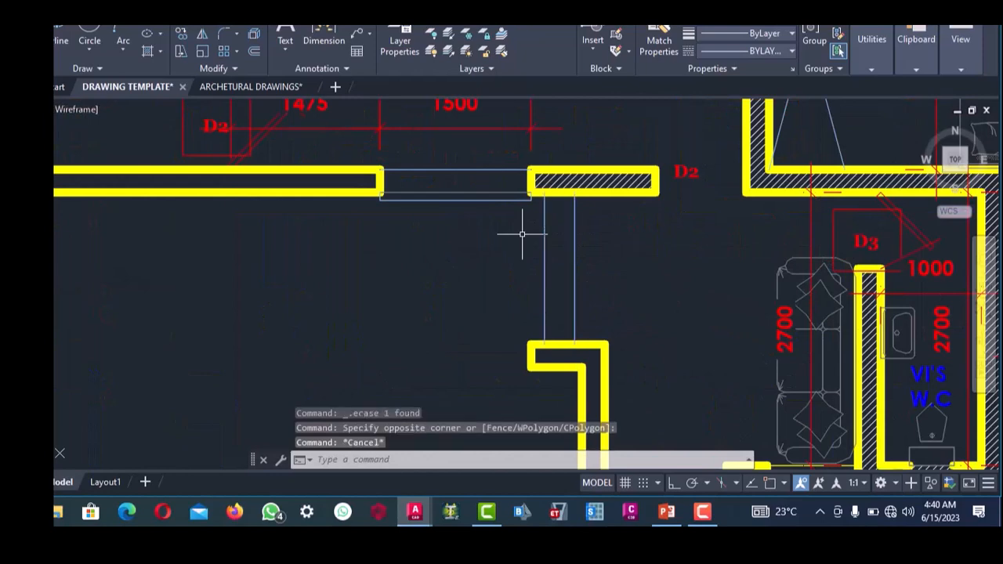
# - Erase the hatch inside the short wall piece north of the opening between living room and foyer
pyautogui.scroll(-3, 588, 271)
pyautogui.scroll(4, 578, 212)
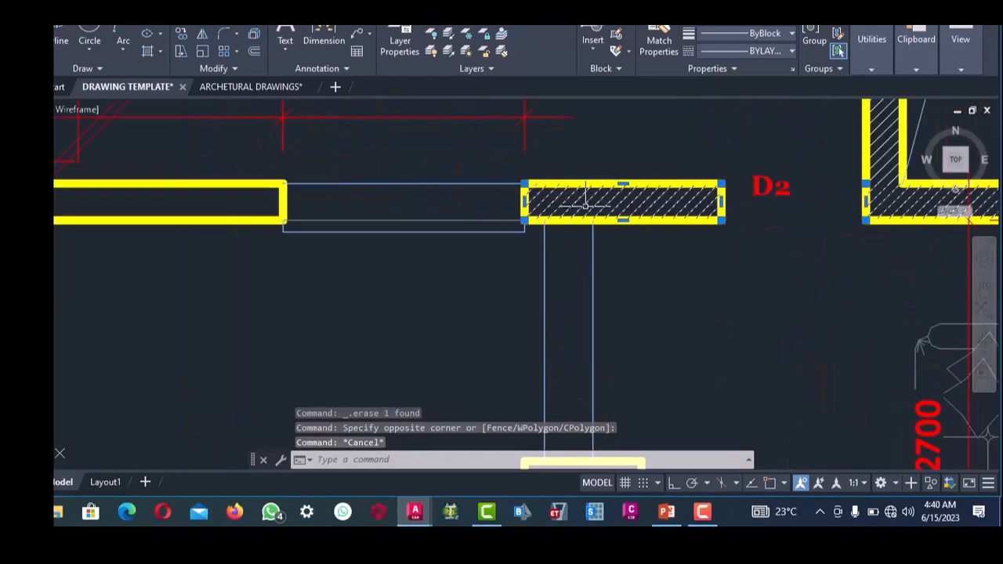
pyautogui.click(585, 205)
pyautogui.press('Delete')
pyautogui.scroll(-3, 588, 227)
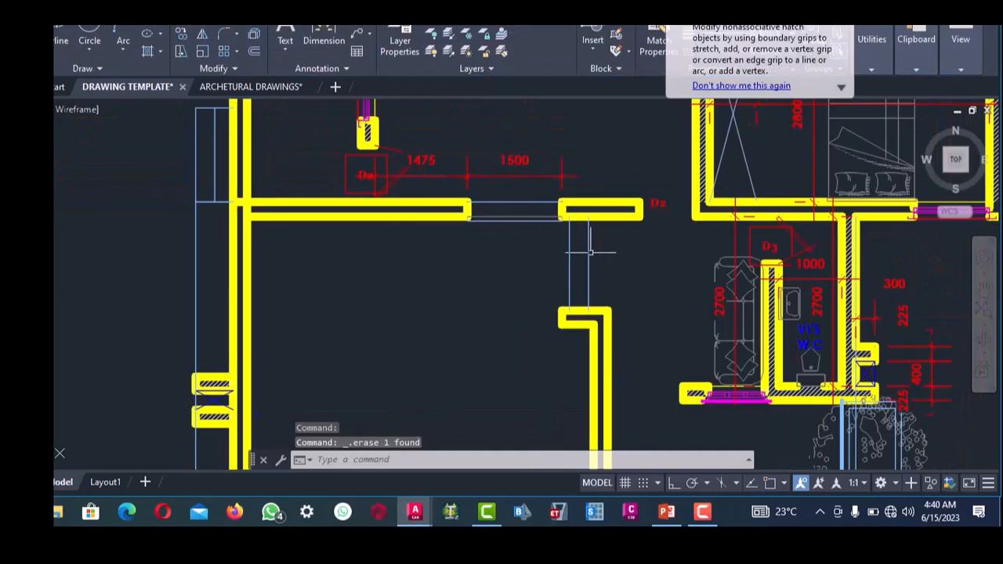
# - Erase the lines across the opening in the living room's north wall together with its 1500 dimension
pyautogui.scroll(2, 584, 264)
pyautogui.scroll(-2, 584, 264)
pyautogui.scroll(2, 585, 263)
pyautogui.scroll(-2, 586, 261)
pyautogui.scroll(-2, 590, 257)
pyautogui.scroll(2, 585, 290)
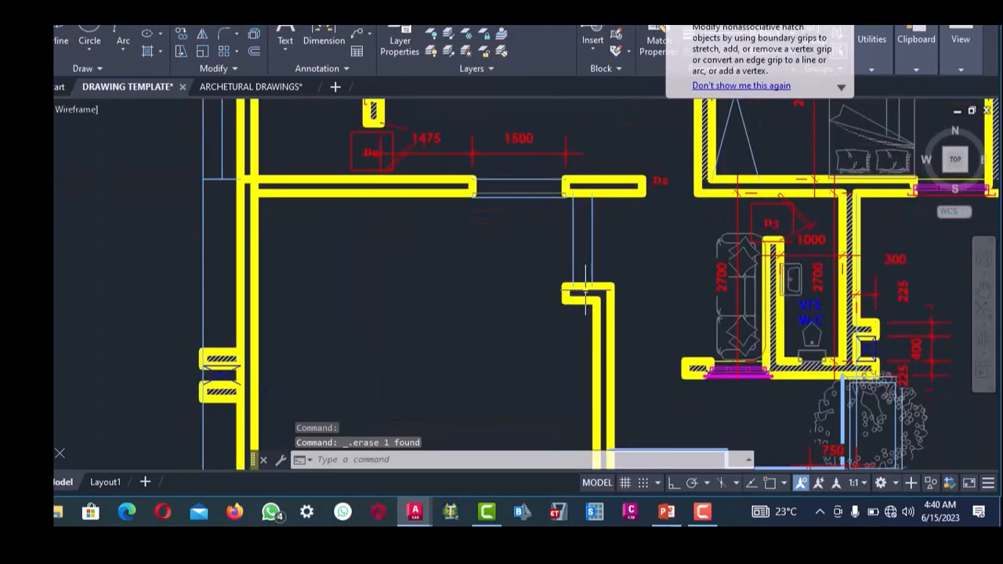
pyautogui.scroll(-3, 585, 287)
pyautogui.scroll(3, 536, 232)
pyautogui.click(613, 299)
pyautogui.click(598, 213)
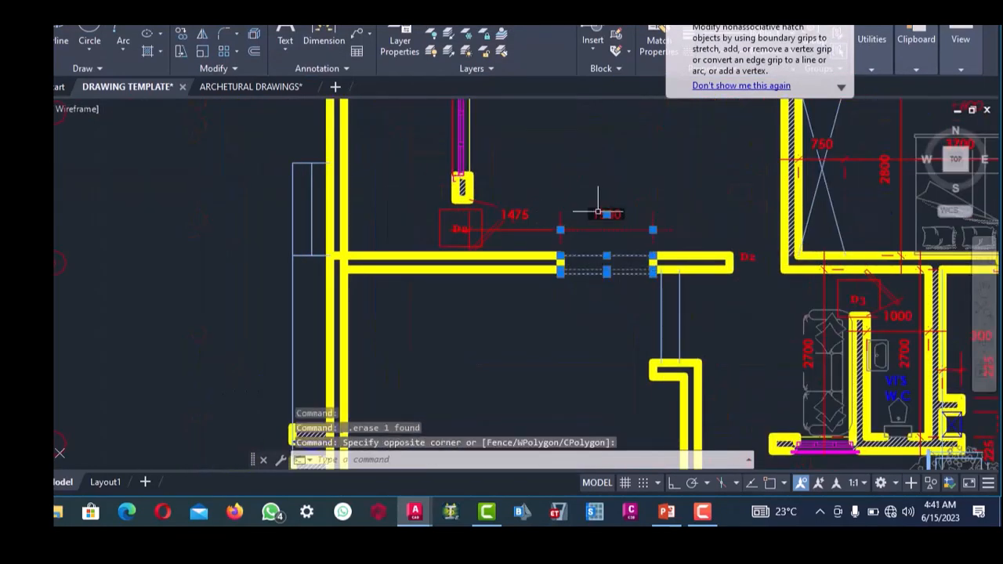
pyautogui.press('Delete')
# - Erase the D2 door with its tag and the 1475 dimension north of the living room wall
pyautogui.click(596, 234)
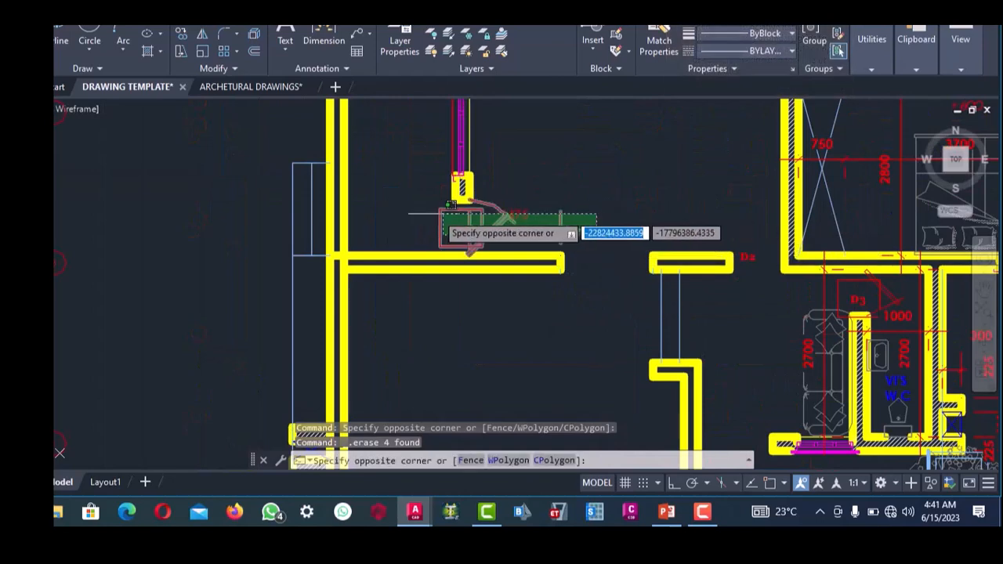
pyautogui.click(457, 225)
pyautogui.press('Delete')
# - Erase the leftover D2 label and the short wall piece west of it
pyautogui.scroll(-2, 435, 219)
pyautogui.scroll(3, 544, 250)
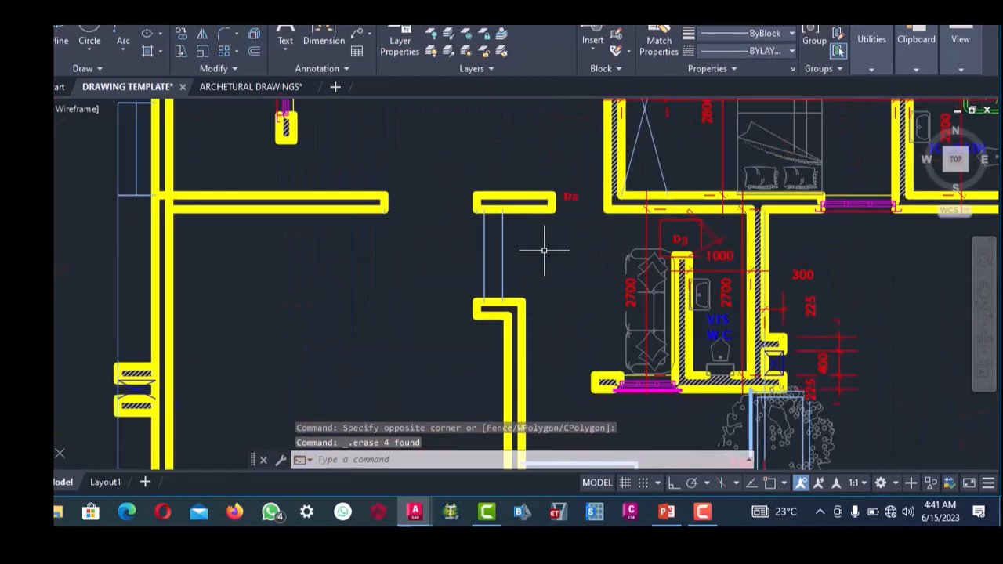
pyautogui.click(570, 227)
pyautogui.click(555, 175)
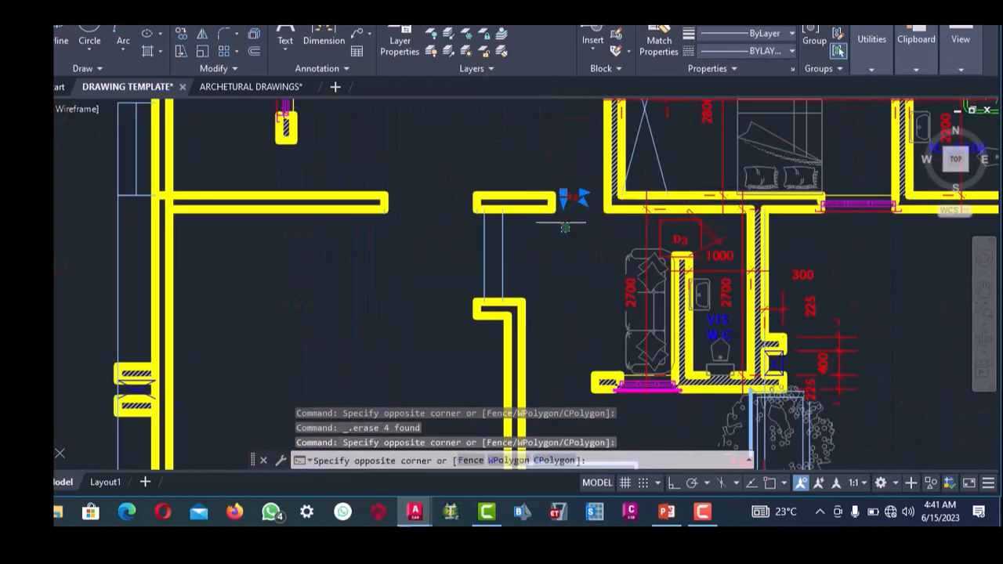
pyautogui.click(482, 202)
pyautogui.scroll(3, 485, 202)
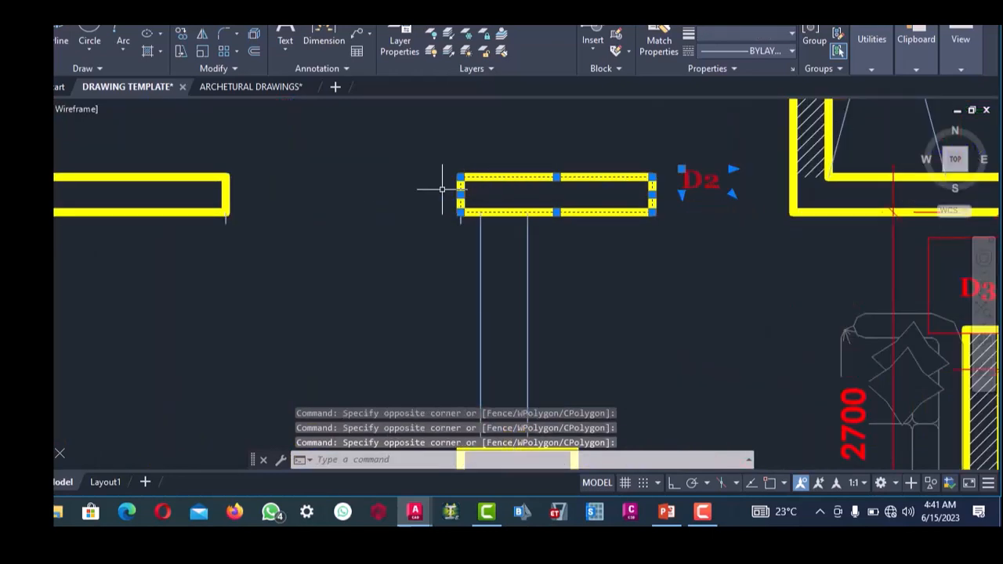
pyautogui.press('Delete')
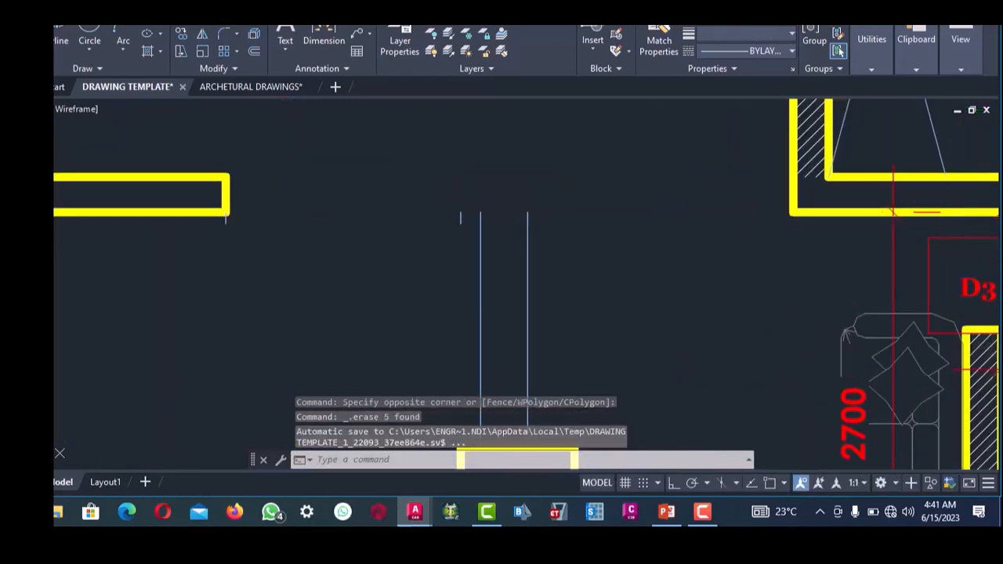
# - Erase the bedroom's south wall lines above the visitor's WC and the bedroom's 2800 dimension
pyautogui.scroll(-8, 520, 209)
pyautogui.scroll(6, 570, 208)
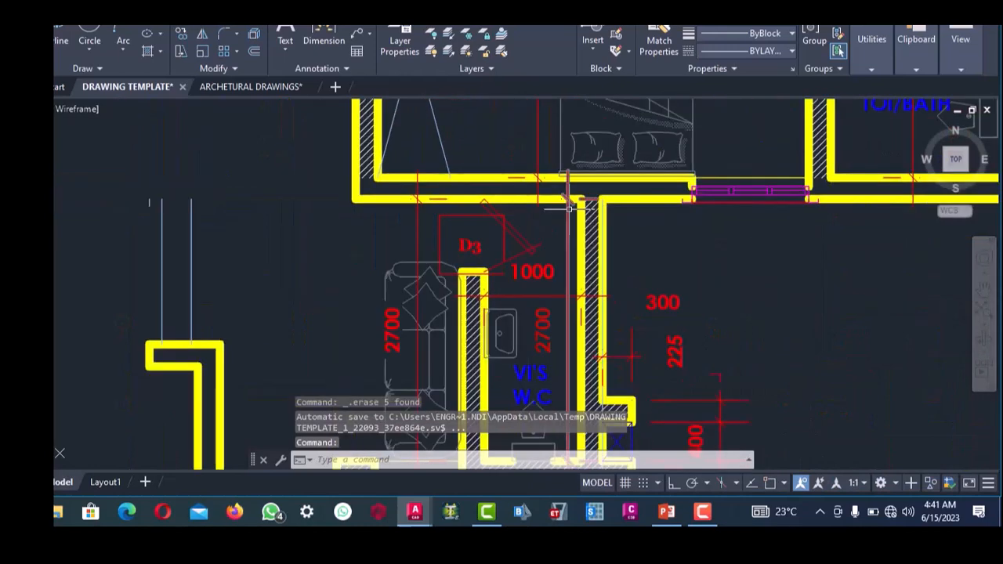
pyautogui.click(550, 219)
pyautogui.click(536, 169)
pyautogui.press('Delete')
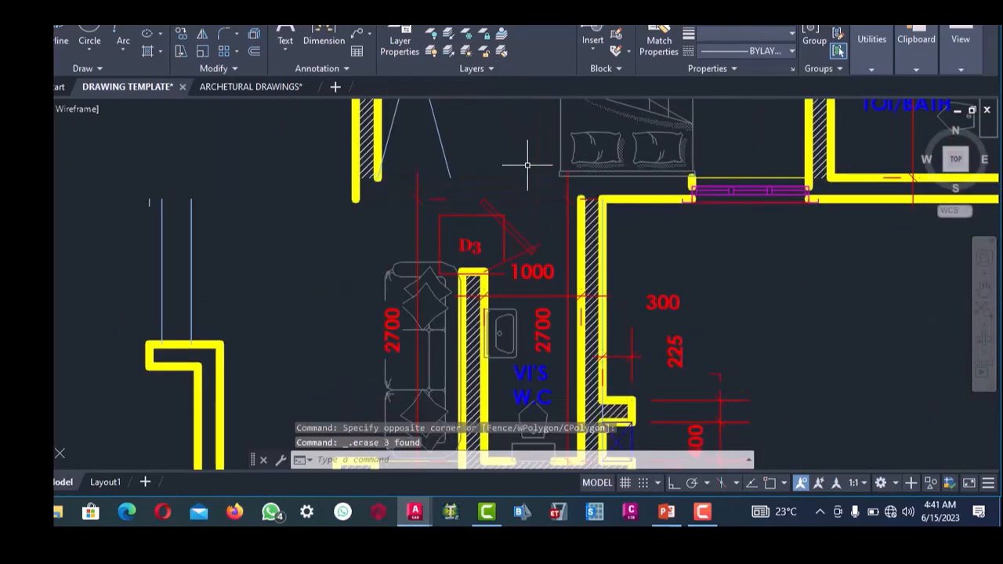
# - Erase the D3 door and label, the wash basin, and the 1000 and both 2700 dimensions around the visitor's WC
pyautogui.scroll(-2, 502, 217)
pyautogui.scroll(2, 517, 228)
pyautogui.click(565, 308)
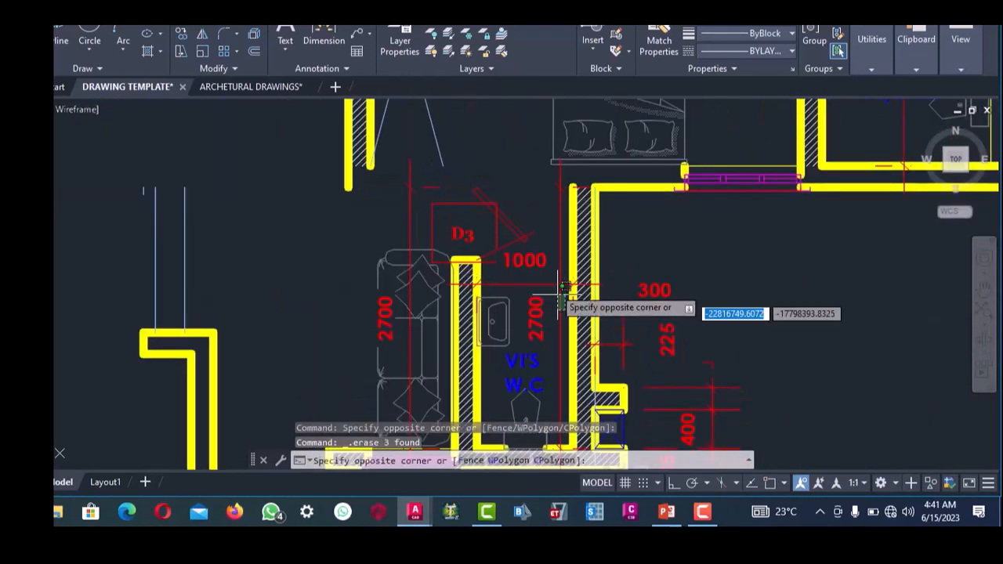
pyautogui.click(485, 179)
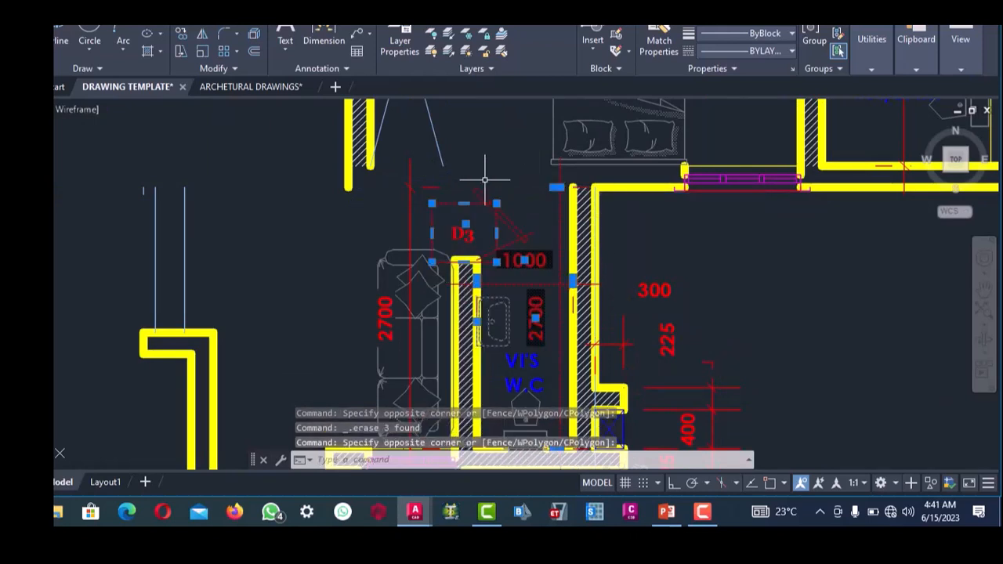
pyautogui.click(486, 178)
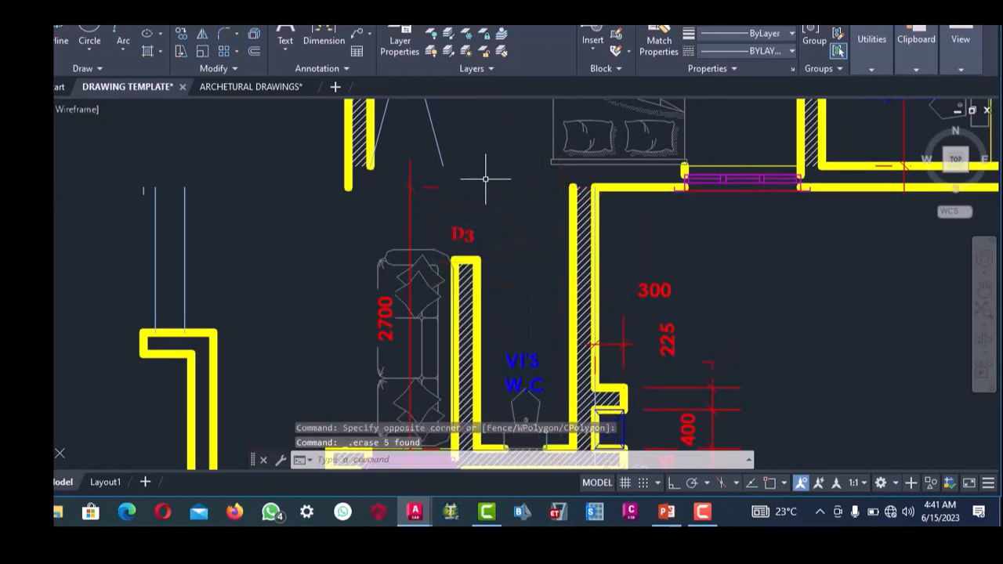
pyautogui.click(406, 187)
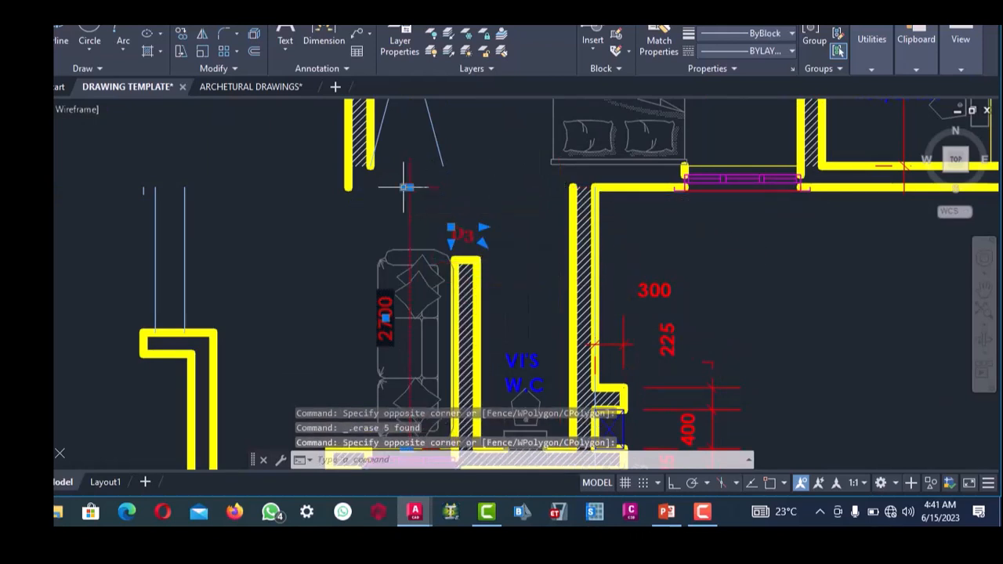
pyautogui.press('Delete')
# - Erase the bedroom's bed, its south window and the adjoining south wall lines
pyautogui.scroll(-4, 409, 188)
pyautogui.scroll(4, 547, 183)
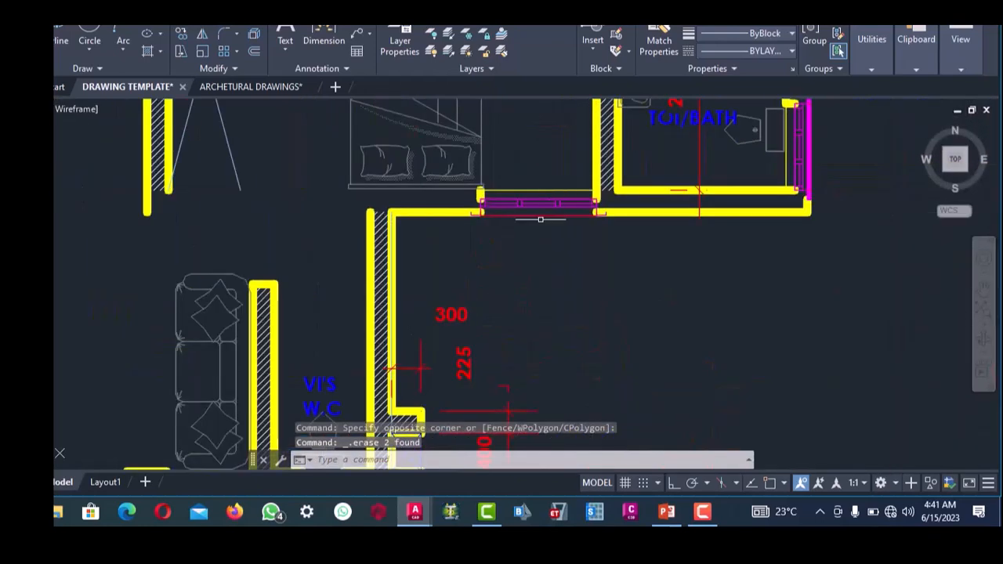
pyautogui.click(546, 233)
pyautogui.click(480, 192)
pyautogui.press('Delete')
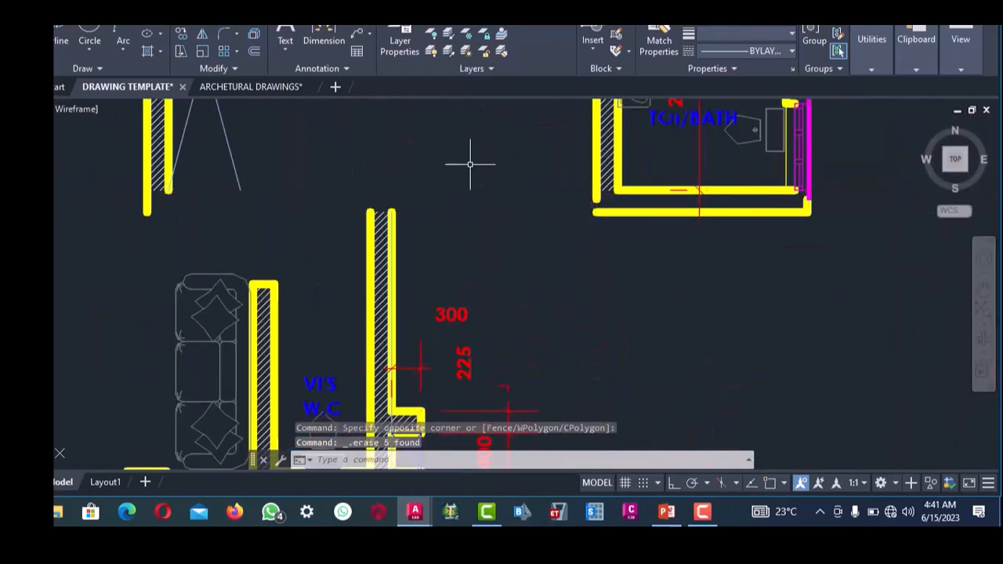
# - Erase the two south wall lines of the toilet/bath and the room's vertical dimension
pyautogui.scroll(-4, 604, 255)
pyautogui.scroll(4, 603, 255)
pyautogui.click(587, 222)
pyautogui.click(557, 187)
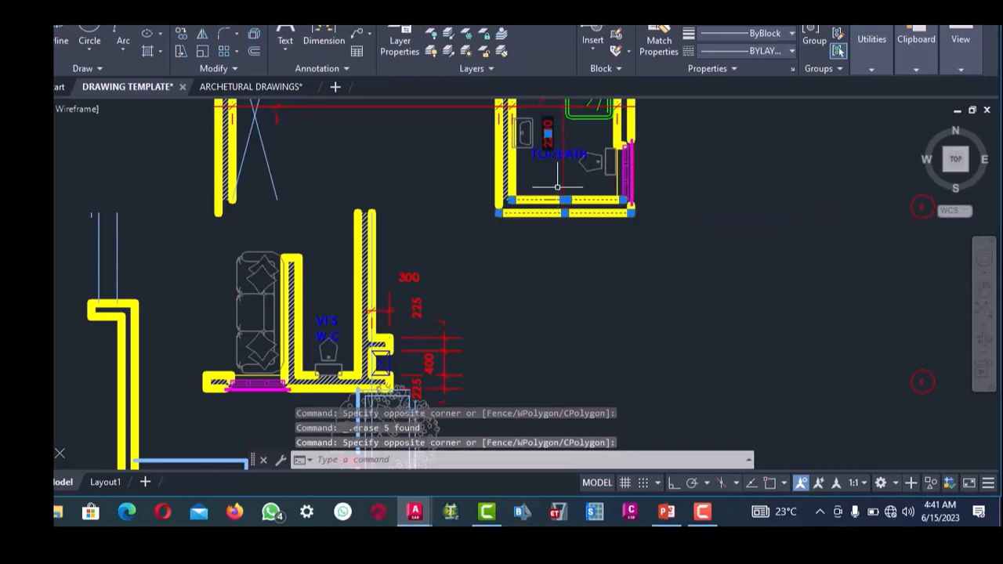
pyautogui.press('Delete')
# - Erase the room label and the toilet fixture in the bedroom's toilet/bath
pyautogui.scroll(-4, 557, 186)
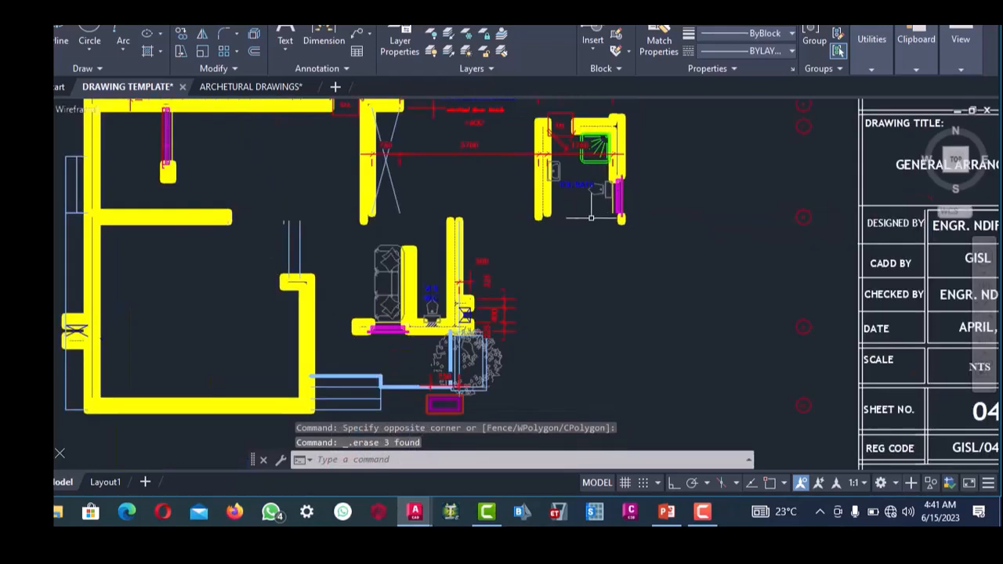
pyautogui.scroll(5, 588, 224)
pyautogui.click(604, 188)
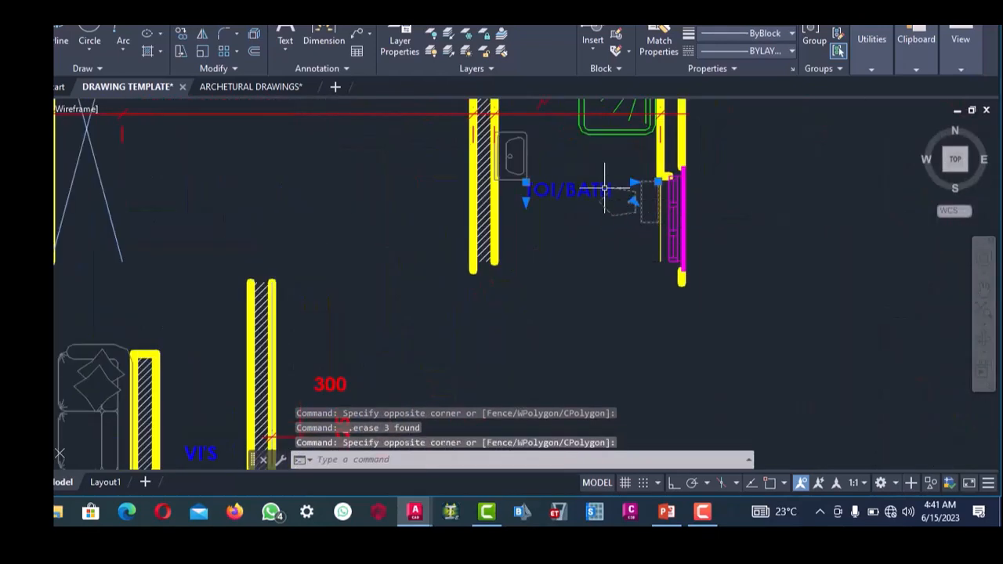
pyautogui.press('Delete')
pyautogui.scroll(5, 664, 284)
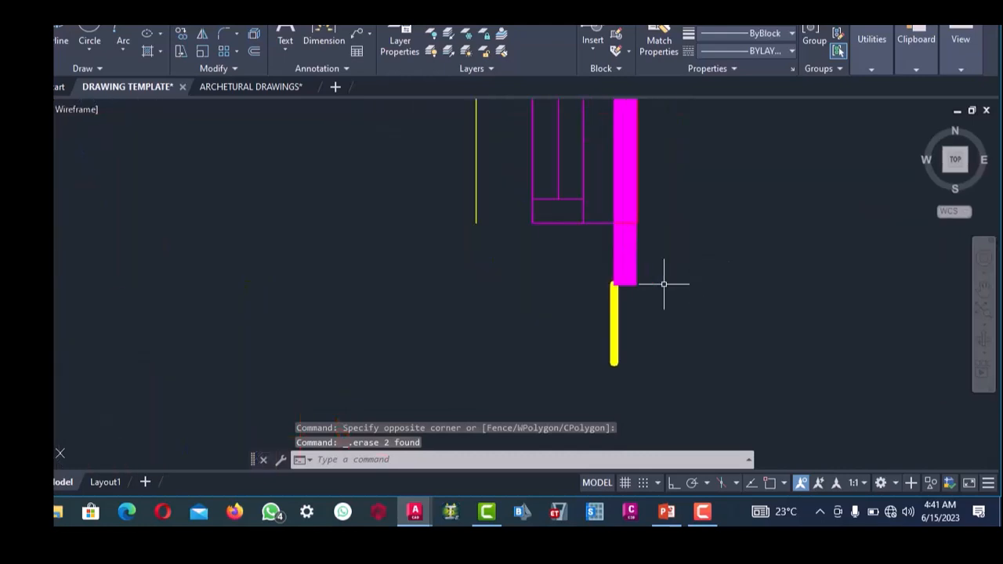
# - Erase the short stub and the closing end line at the east end of the horizontal wall south of the corridor
pyautogui.click(613, 308)
pyautogui.scroll(-6, 614, 308)
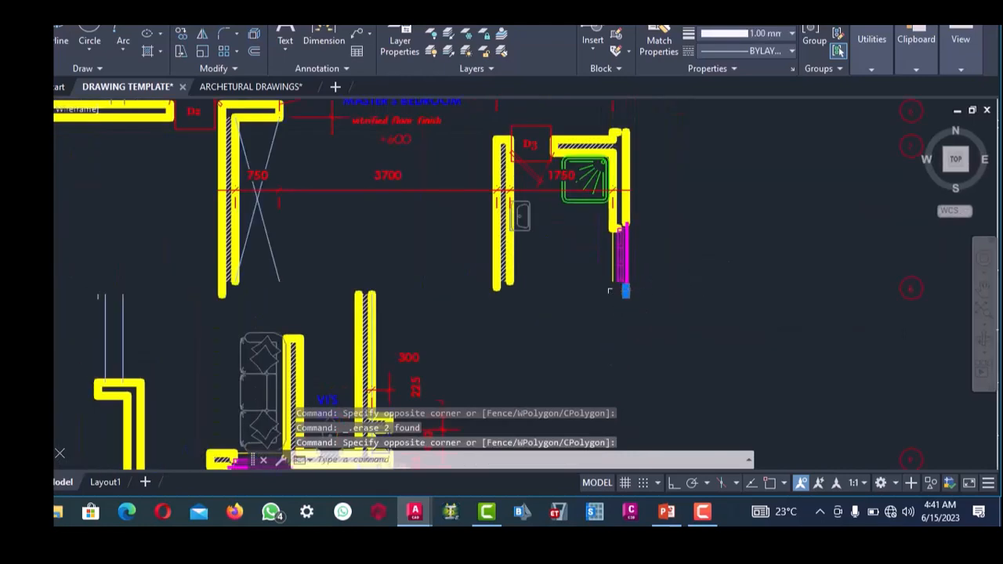
pyautogui.scroll(6, 358, 284)
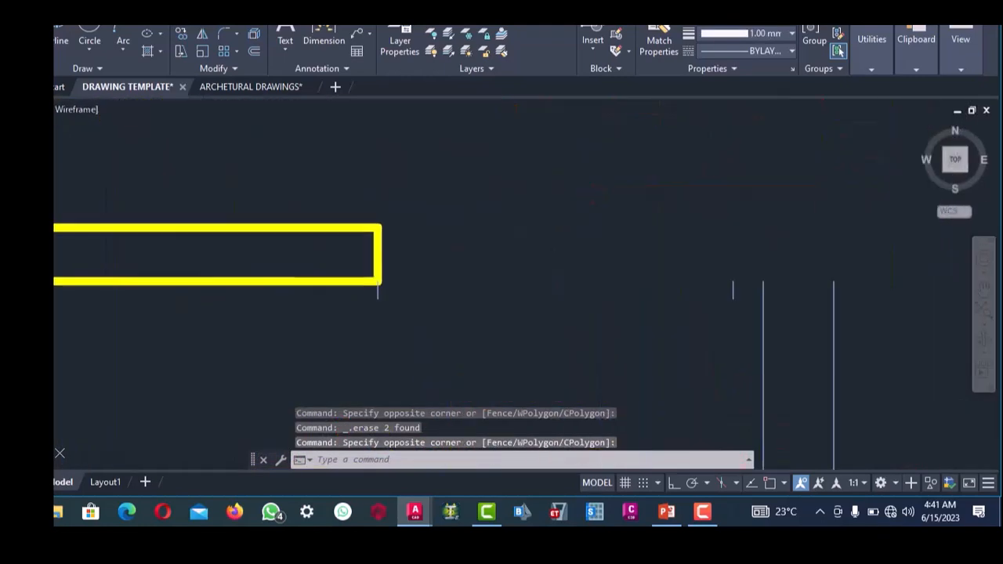
pyautogui.scroll(4, 376, 294)
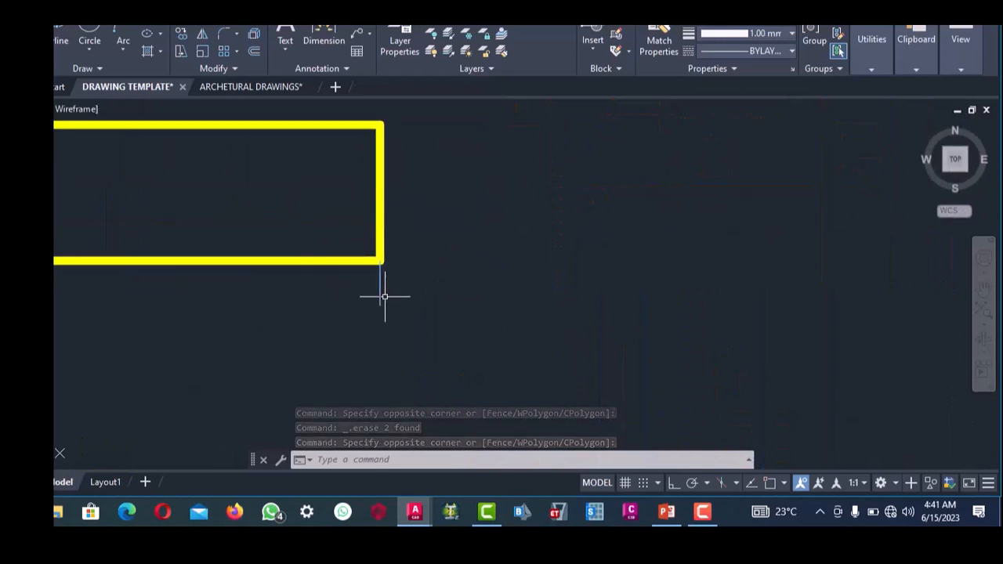
pyautogui.press('Escape')
pyautogui.click(355, 287)
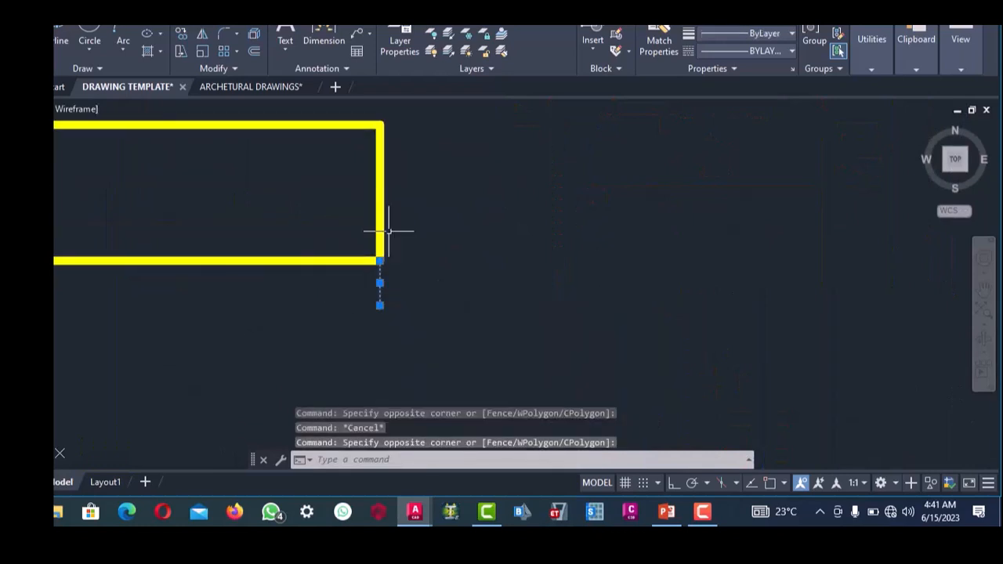
pyautogui.click(390, 231)
pyautogui.click(364, 210)
pyautogui.scroll(-6, 364, 209)
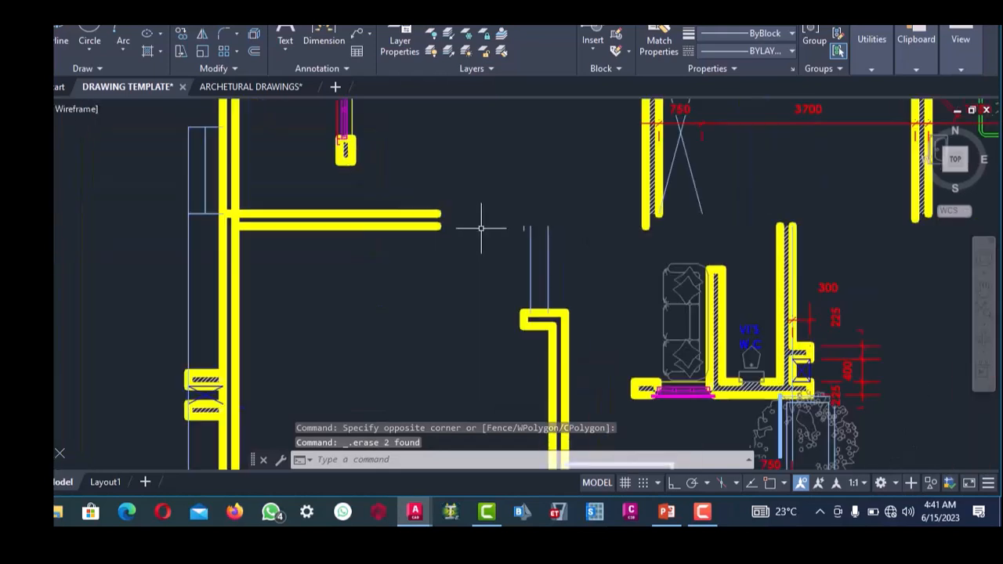
# - Extend the lower line of the horizontal wall east to the short wall line at the master bath's southeast corner
pyautogui.scroll(6, 730, 229)
pyautogui.scroll(2, 730, 230)
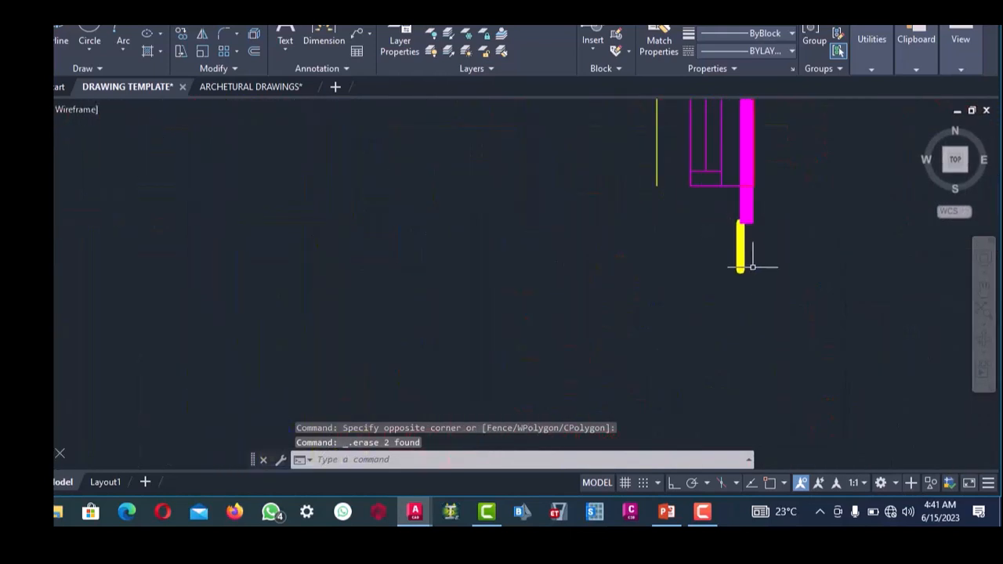
pyautogui.click(752, 267)
pyautogui.click(725, 248)
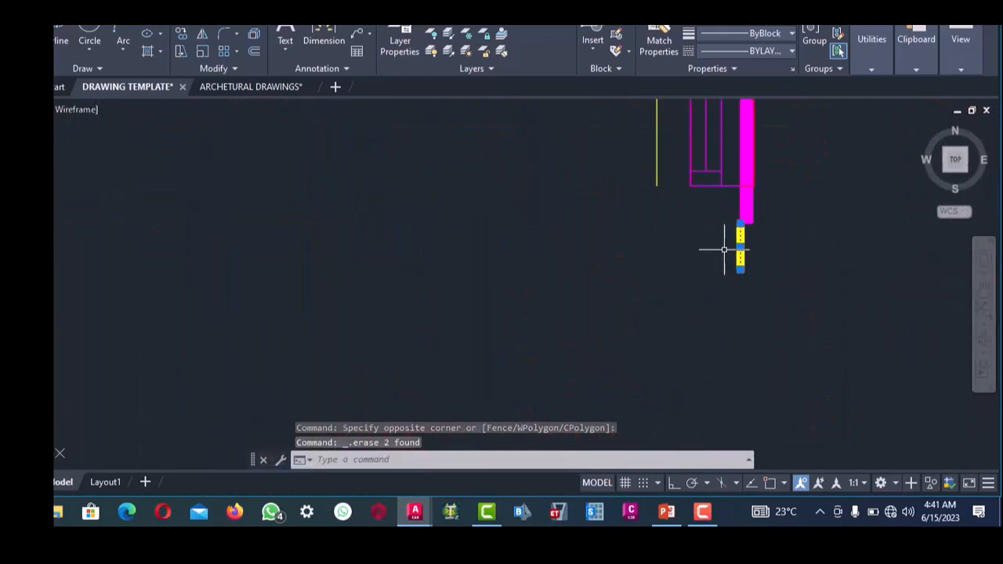
pyautogui.click(224, 33)
pyautogui.scroll(-6, 364, 212)
pyautogui.scroll(6, 366, 212)
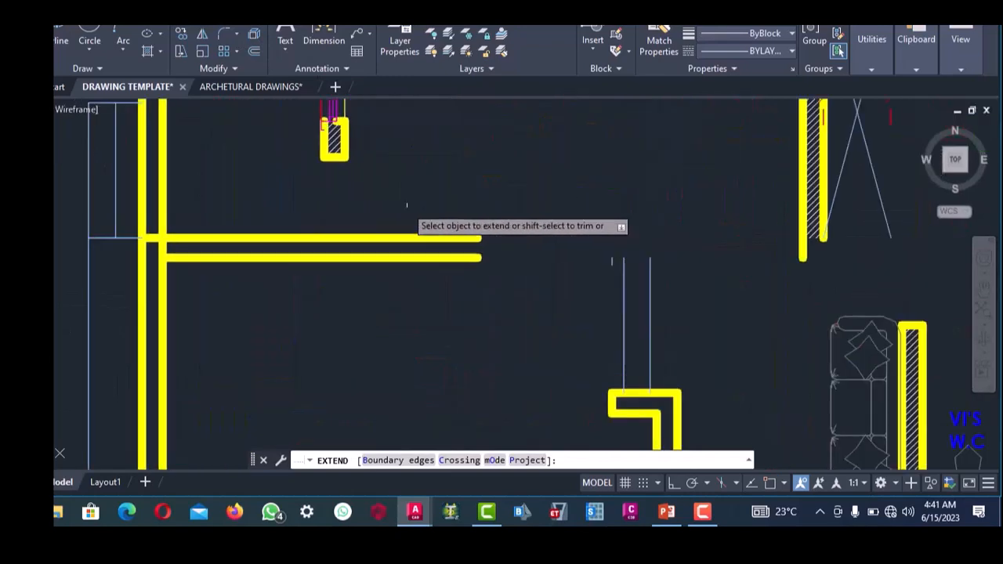
pyautogui.moveTo(408, 204); pyautogui.dragTo(445, 310)
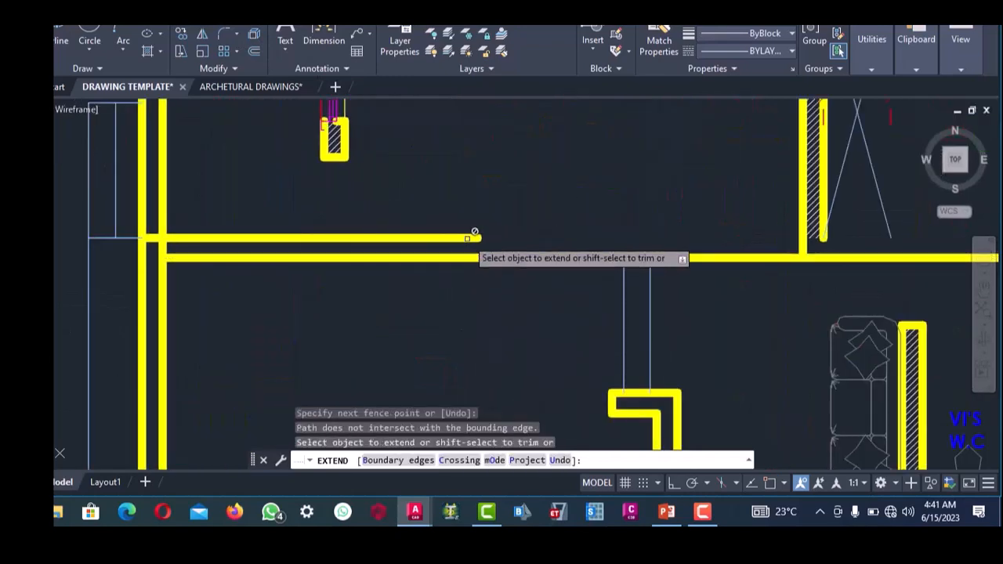
pyautogui.rightClick(460, 190)
pyautogui.click(481, 197)
# - Erase the master bath's east window, its thin inner line and the wall end cap above the opening
pyautogui.scroll(-5, 600, 294)
pyautogui.scroll(2, 605, 211)
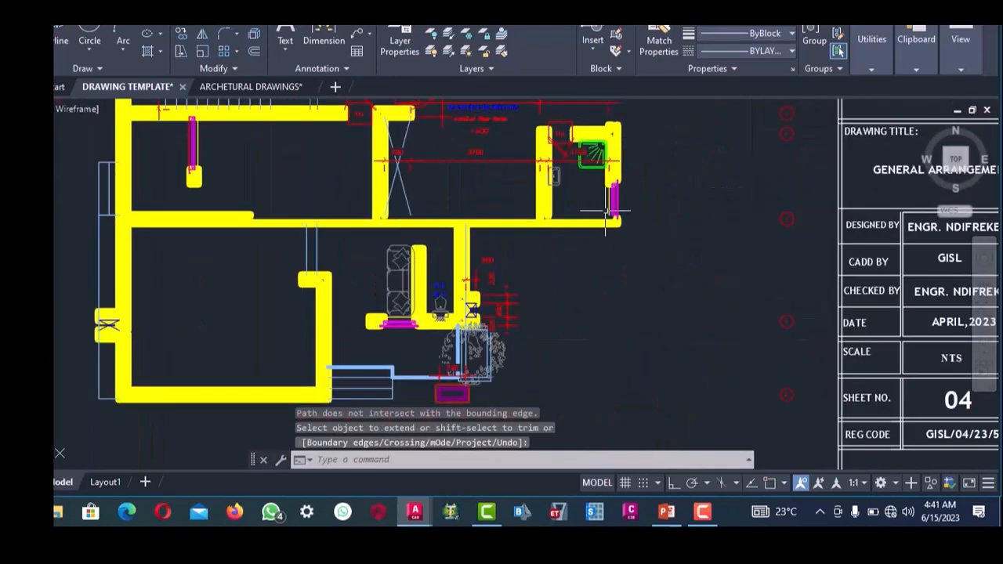
pyautogui.scroll(4, 605, 227)
pyautogui.click(649, 229)
pyautogui.click(581, 194)
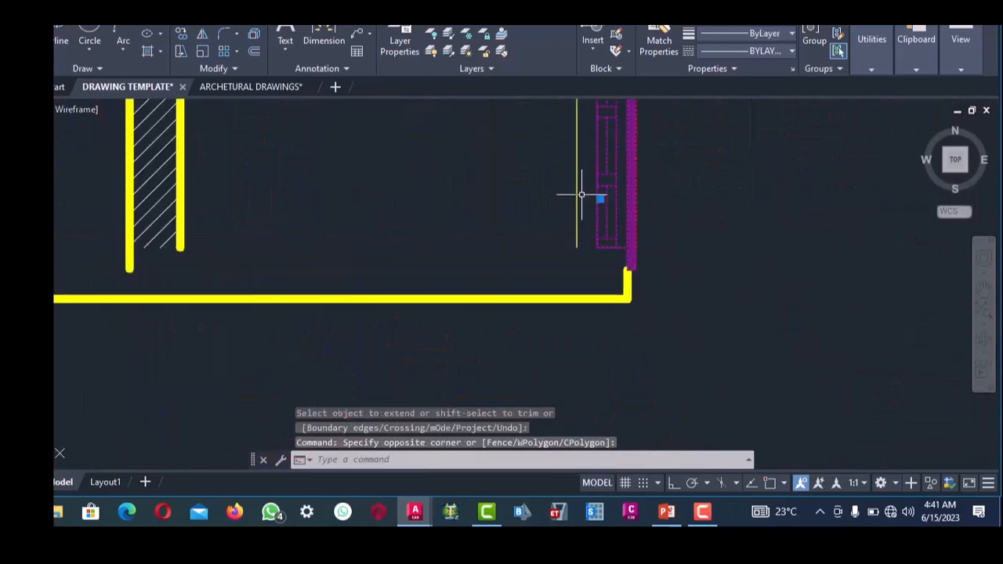
pyautogui.press('Delete')
pyautogui.scroll(-1, 630, 218)
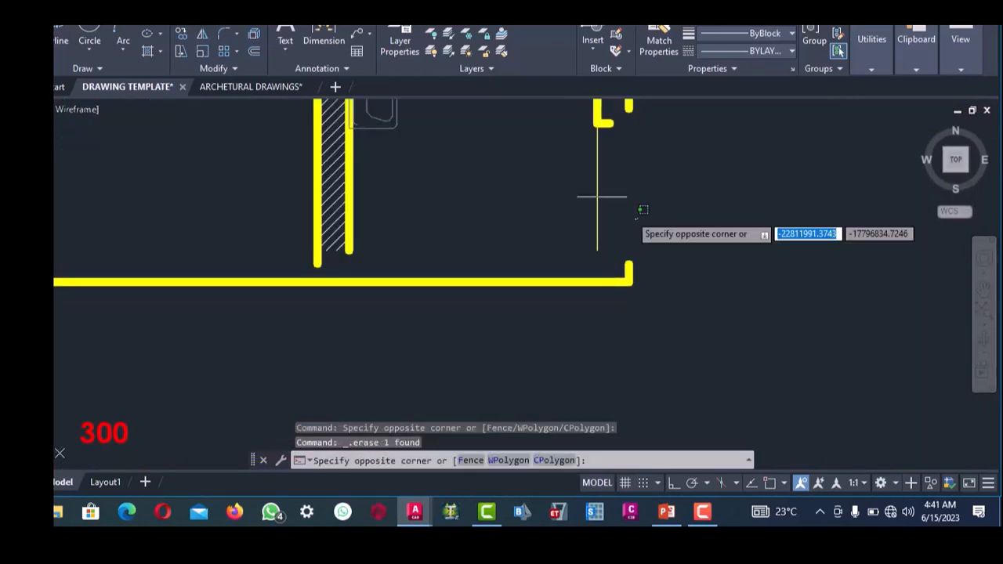
pyautogui.click(598, 185)
pyautogui.scroll(4, 603, 184)
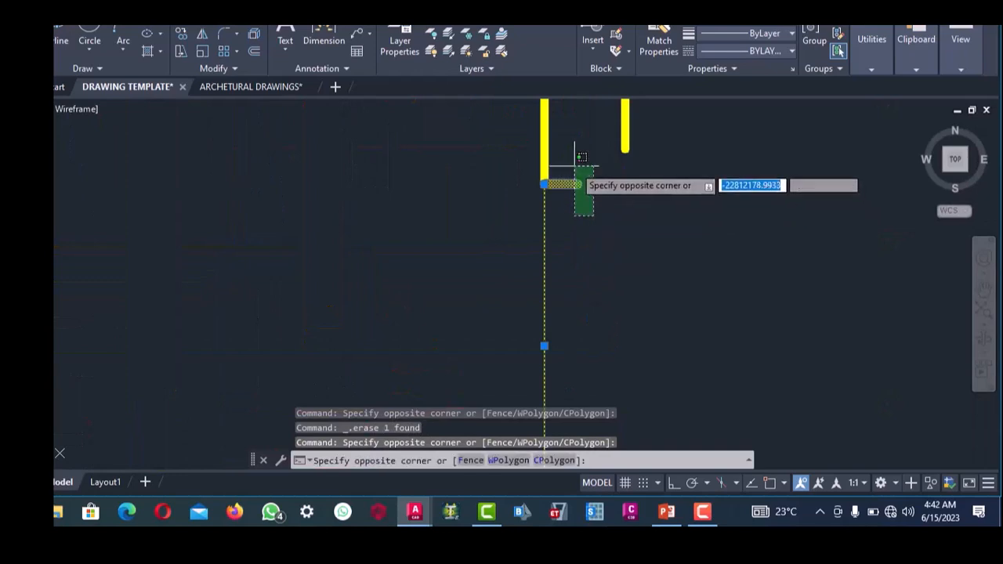
pyautogui.click(574, 166)
pyautogui.scroll(-3, 600, 209)
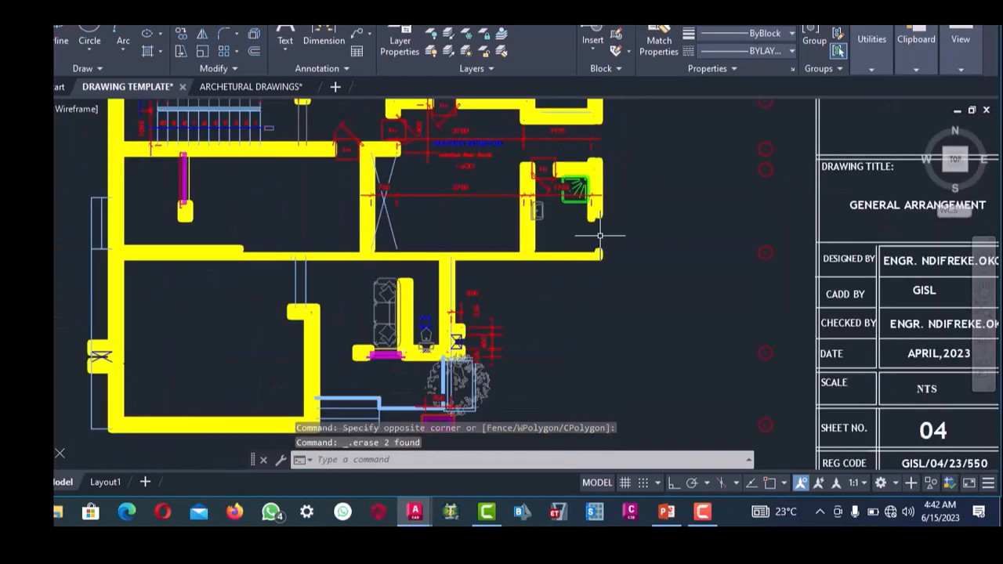
# - Erase the 1750 dimension, the shower tray, the wash basin and the D3 door from the master bath
pyautogui.scroll(4, 578, 213)
pyautogui.click(539, 195)
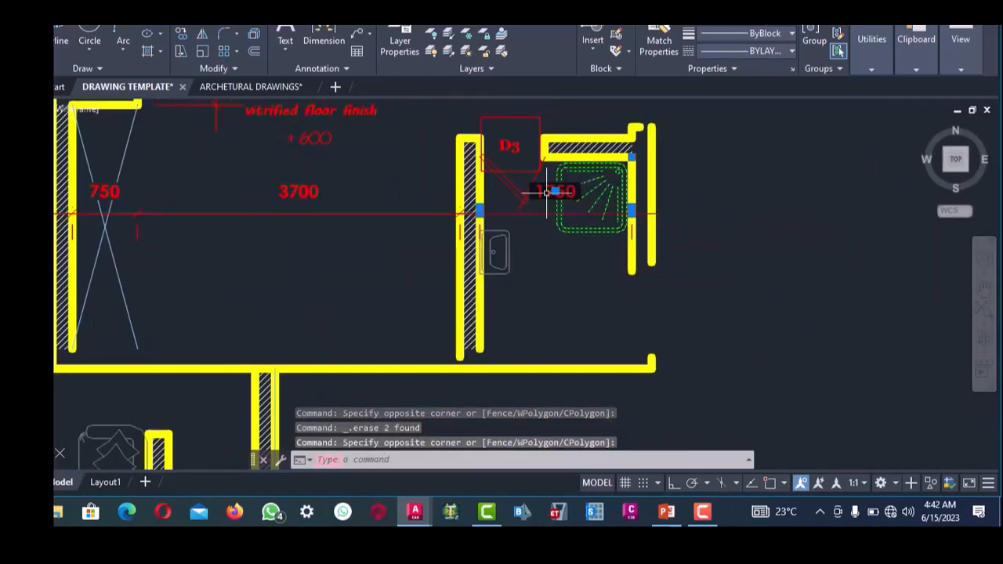
pyautogui.press('Delete')
pyautogui.scroll(-3, 546, 193)
pyautogui.scroll(3, 543, 224)
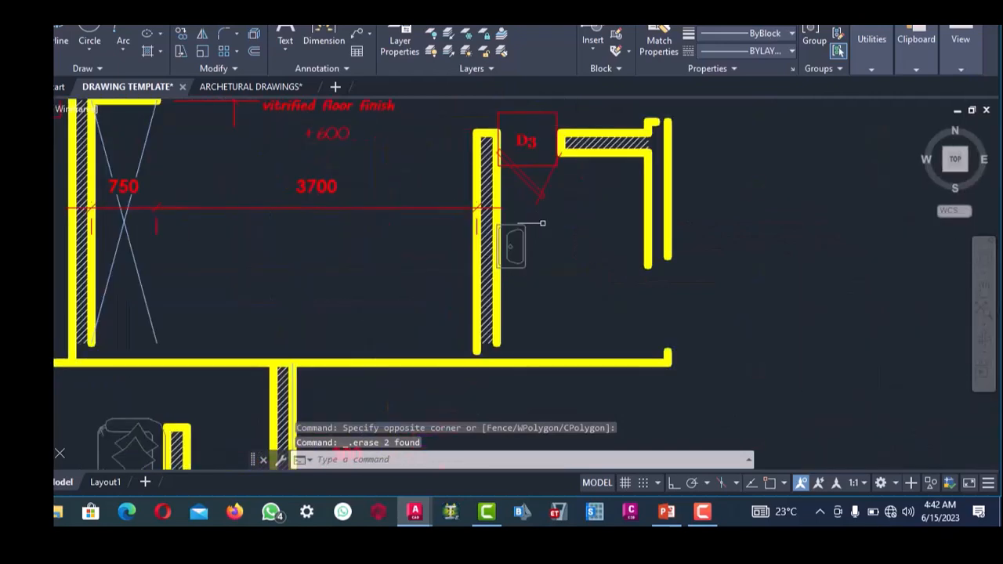
pyautogui.click(524, 165)
pyautogui.press('Delete')
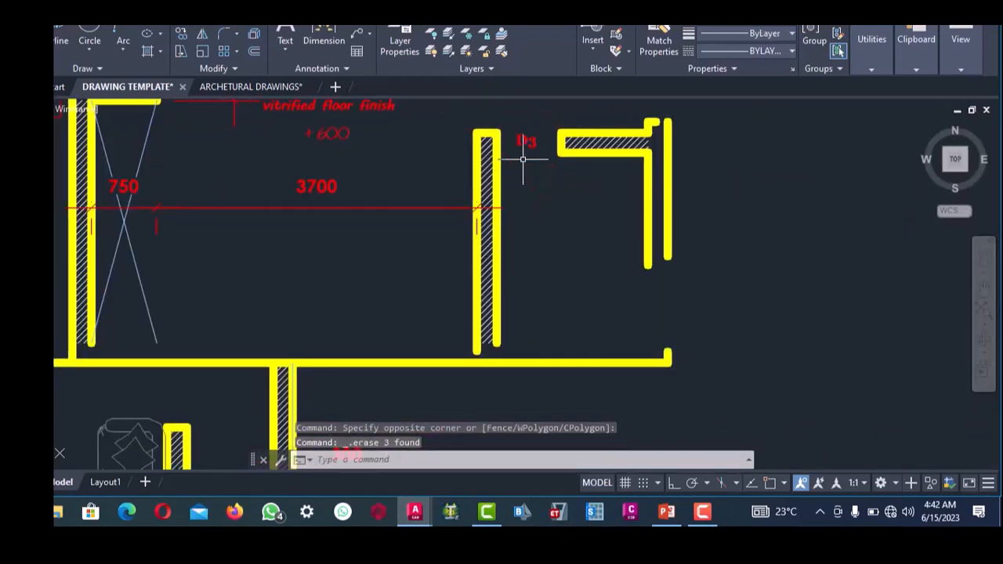
# - Erase the short vertical wall line at the master bath's southeast corner
pyautogui.scroll(-4, 439, 403)
pyautogui.scroll(2, 439, 435)
pyautogui.scroll(5, 591, 230)
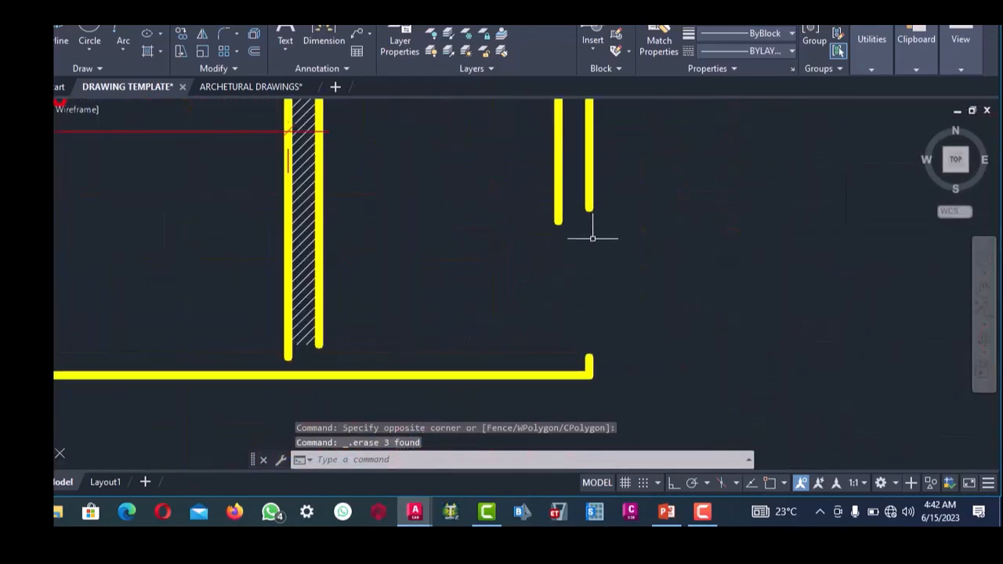
pyautogui.scroll(1, 602, 284)
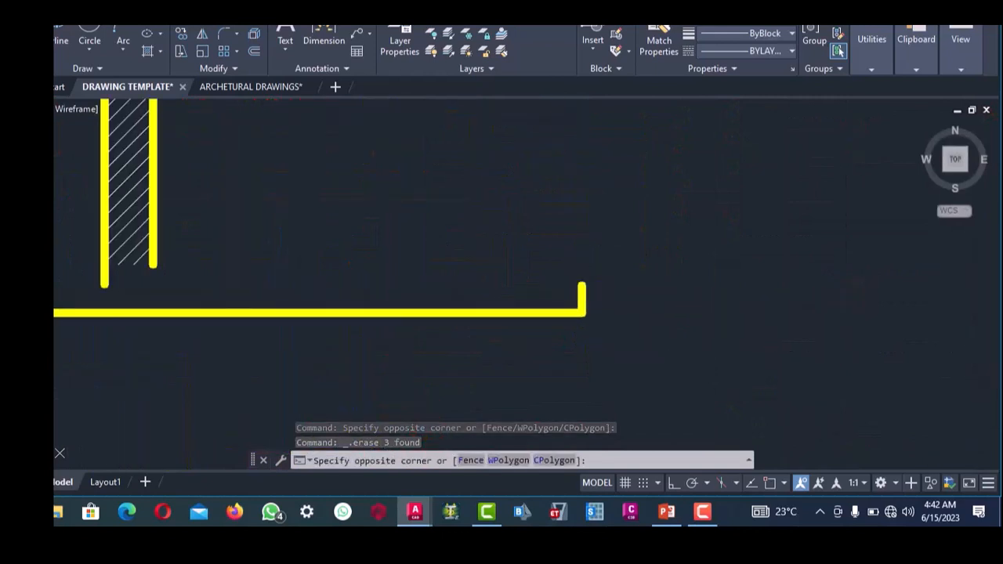
pyautogui.click(591, 302)
pyautogui.click(597, 299)
pyautogui.click(572, 278)
pyautogui.press('Delete')
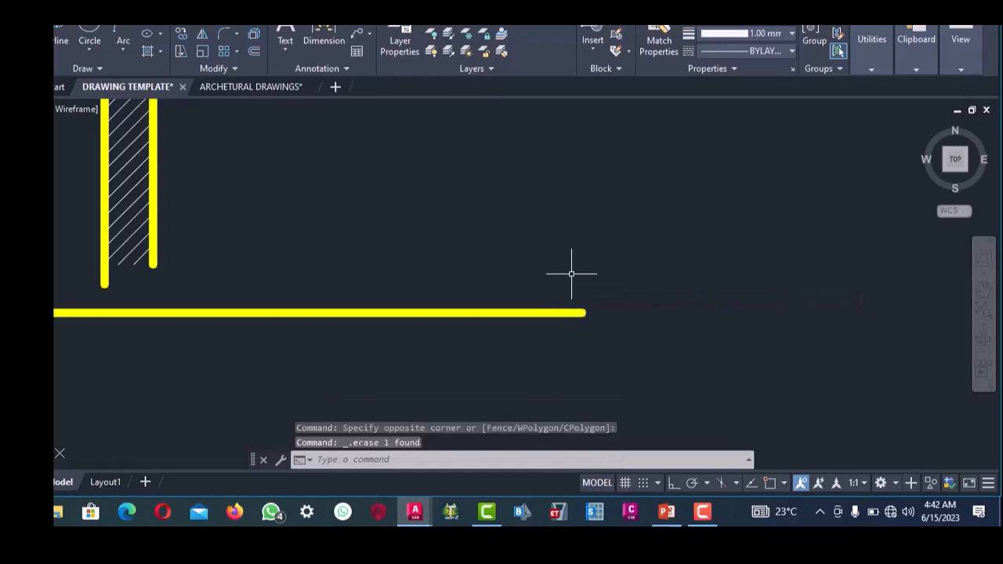
# - Extend both lines of the master bath's east wall down to the lower line of the south wall
pyautogui.scroll(-2, 586, 280)
pyautogui.scroll(2, 587, 312)
pyautogui.click(584, 321)
pyautogui.click(556, 276)
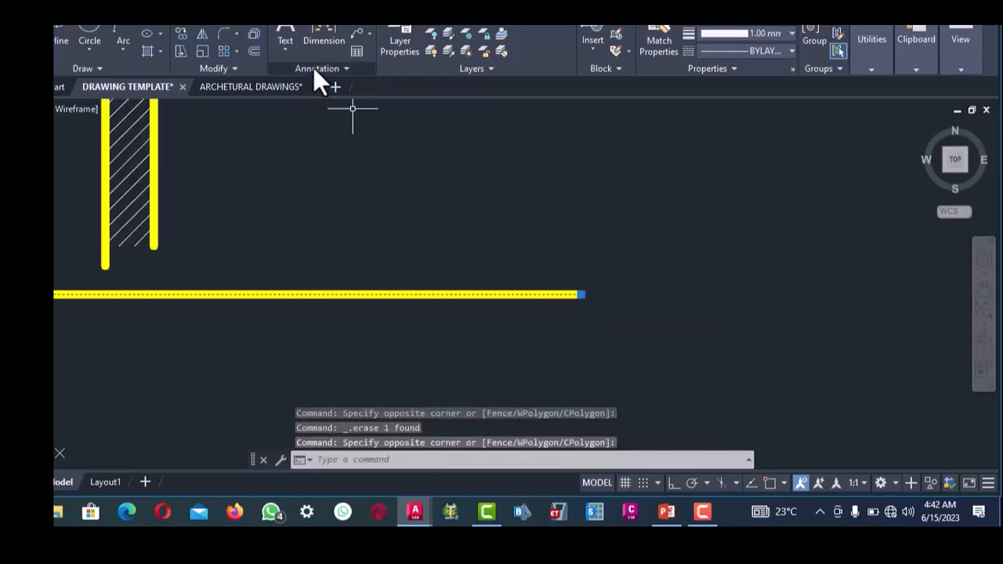
pyautogui.click(224, 16)
pyautogui.scroll(-4, 602, 282)
pyautogui.scroll(2, 615, 205)
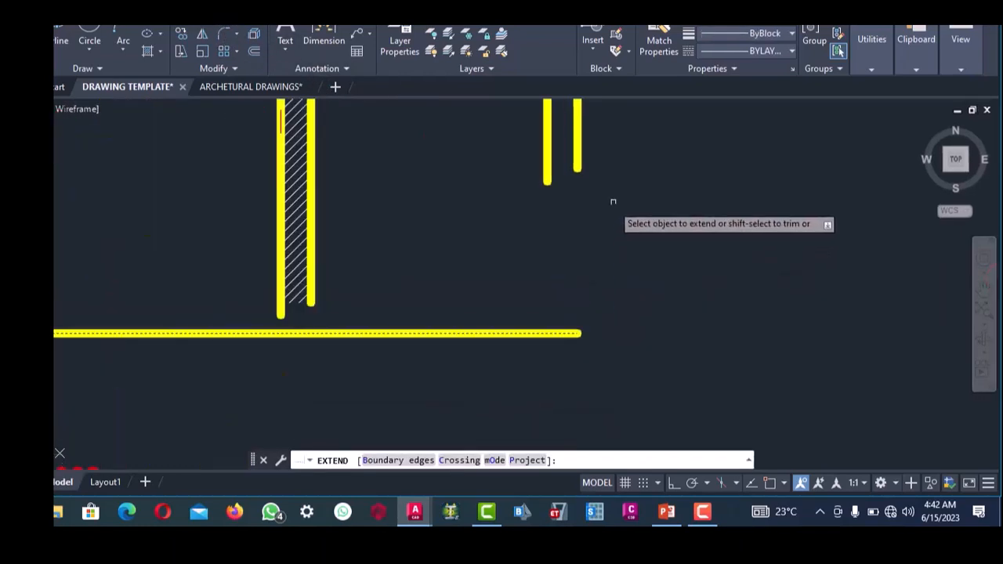
pyautogui.click(616, 195)
pyautogui.press('Return')
pyautogui.scroll(-3, 576, 218)
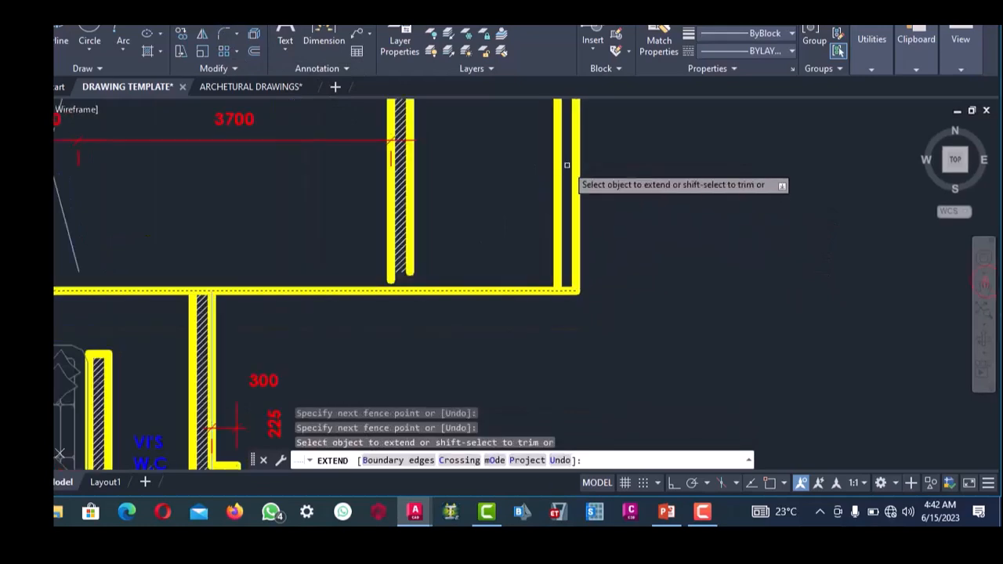
pyautogui.scroll(-3, 584, 188)
pyautogui.rightClick(594, 195)
pyautogui.click(607, 207)
# - Extend the upper line of the horizontal south wall to the outer line of the master bath's east wall
pyautogui.scroll(-5, 589, 249)
pyautogui.scroll(10, 581, 243)
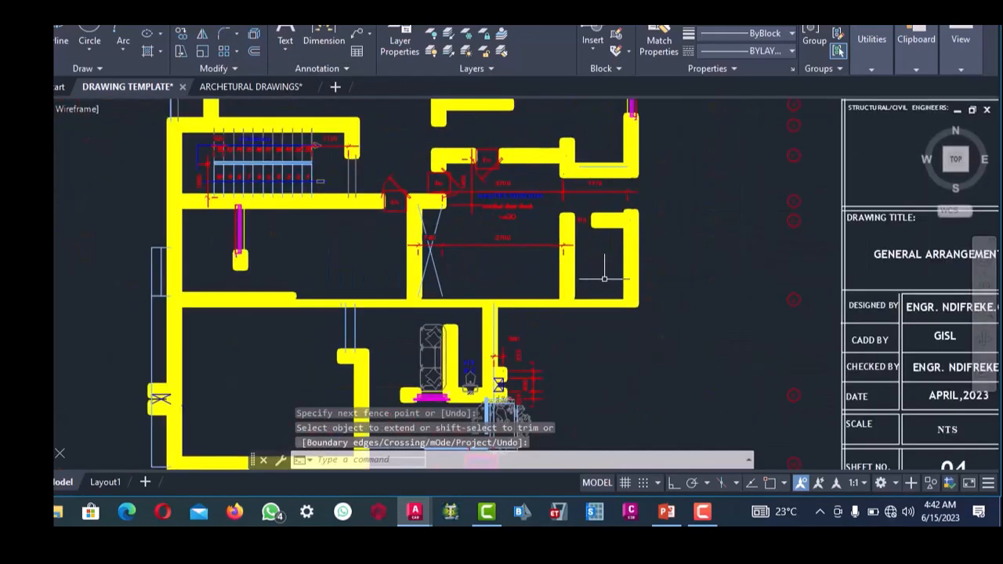
pyautogui.click(651, 262)
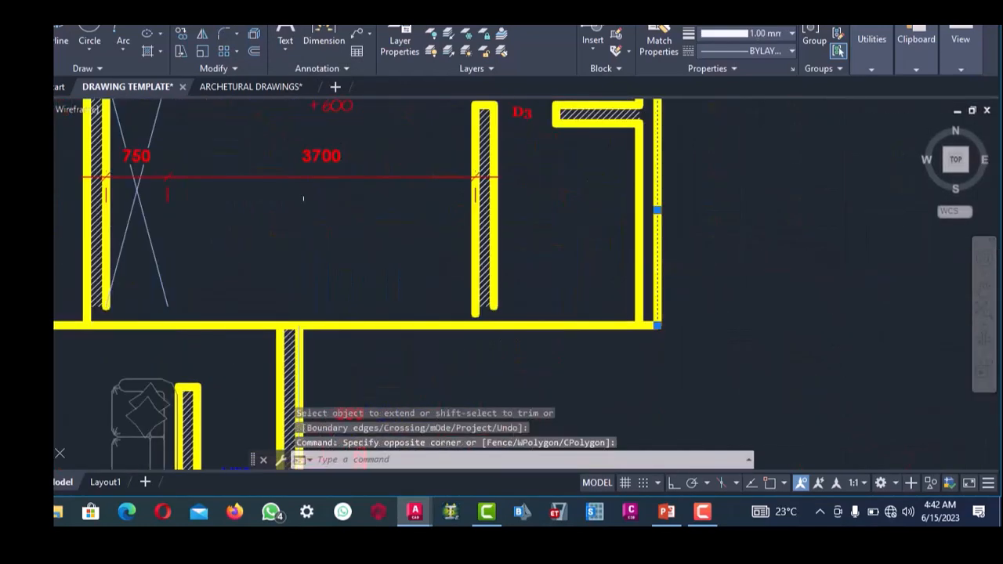
pyautogui.click(225, 18)
pyautogui.scroll(-6, 544, 280)
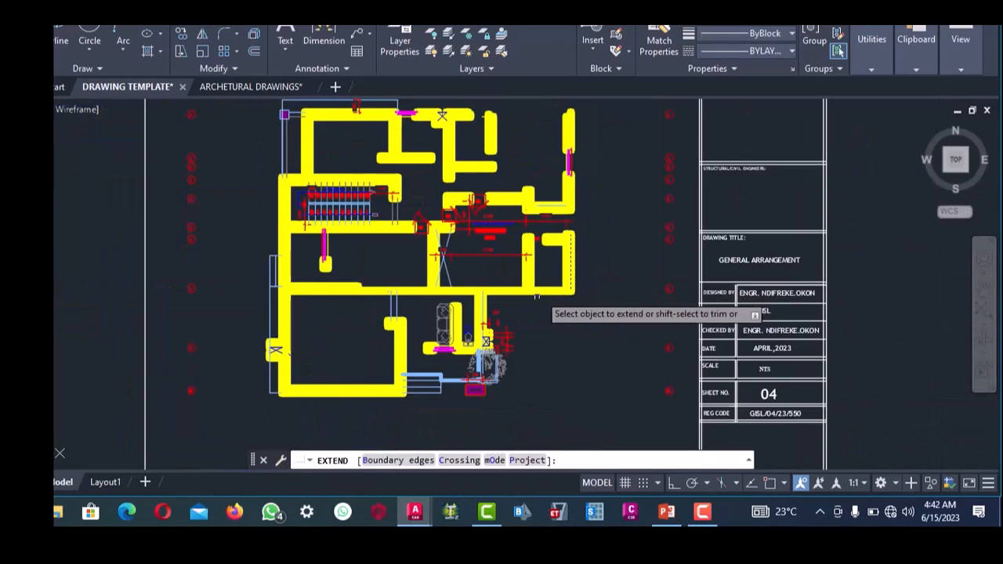
pyautogui.scroll(4, 393, 292)
pyautogui.click(298, 251)
pyautogui.click(304, 296)
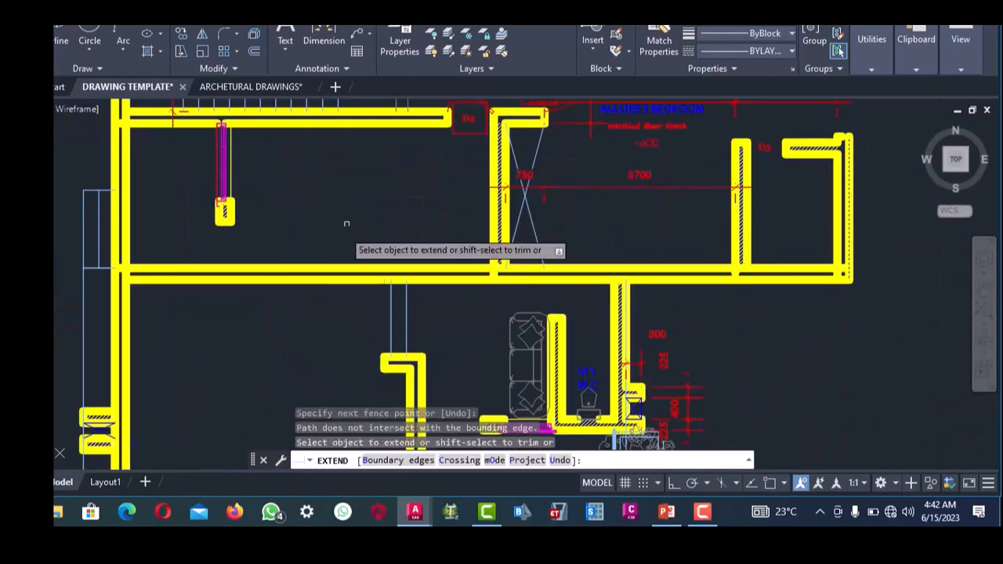
pyautogui.rightClick(361, 221)
pyautogui.click(373, 232)
# - Erase the 1975 dimension above the master bath
pyautogui.scroll(-4, 389, 255)
pyautogui.scroll(6, 411, 290)
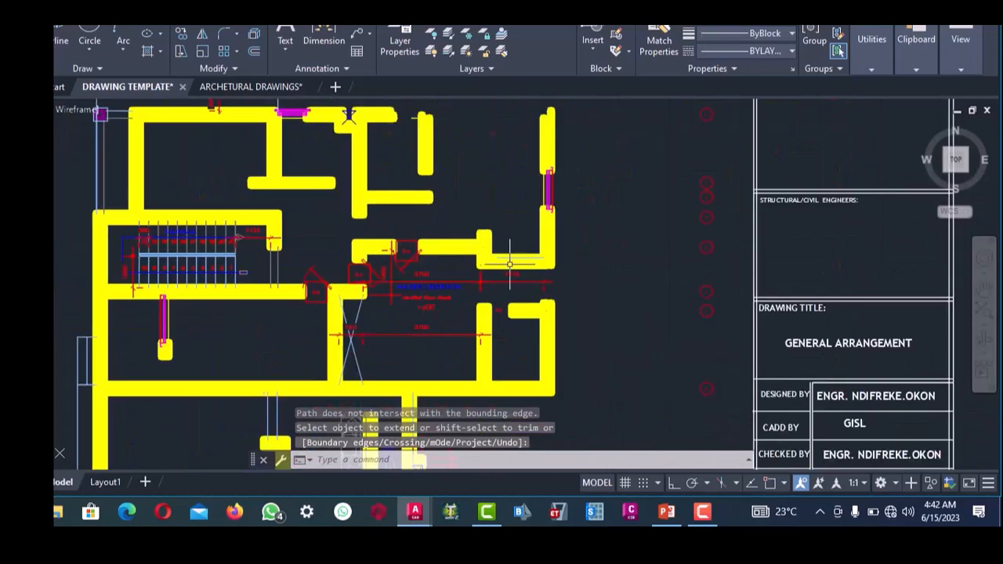
pyautogui.click(442, 274)
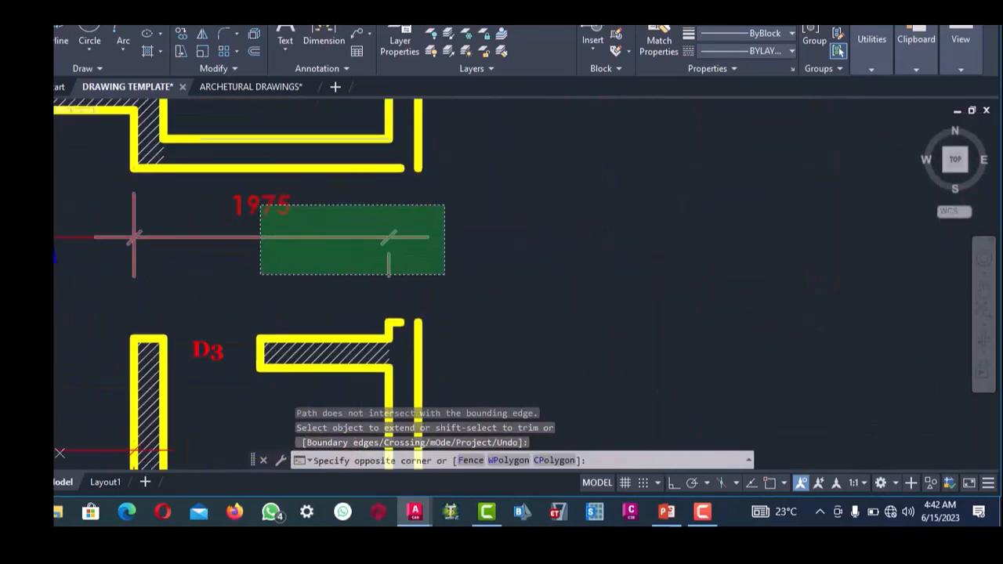
pyautogui.click(262, 206)
pyautogui.moveTo(262, 206)
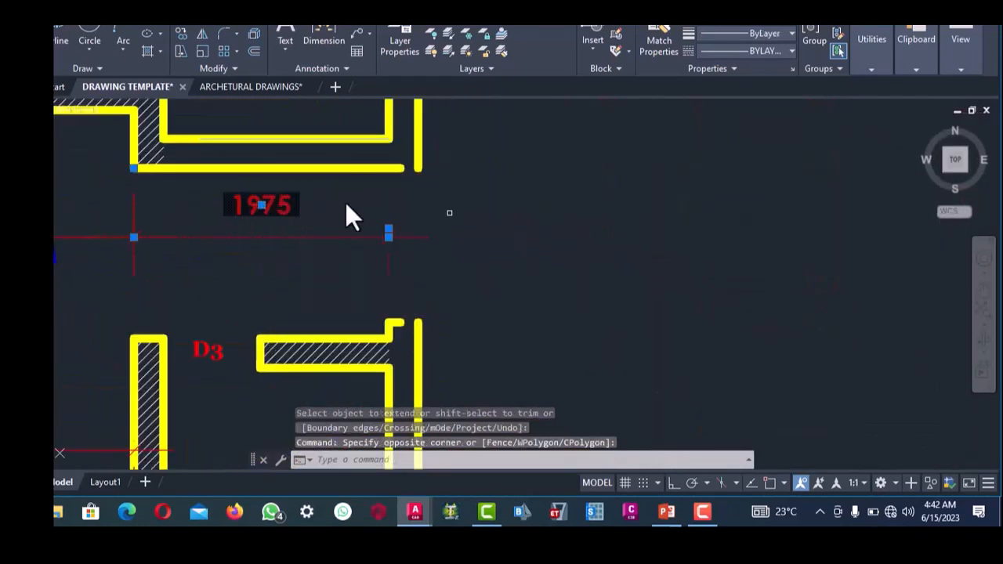
pyautogui.press('Delete')
# - Erase the D3 label, the short hatched wall beside it and the small end lines atop the master bath's east wall
pyautogui.scroll(-3, 434, 243)
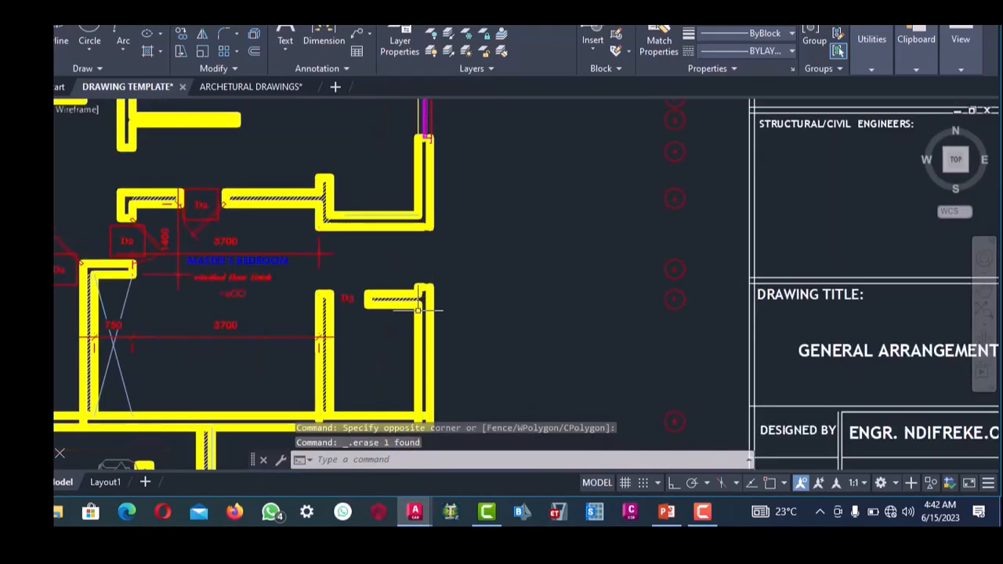
pyautogui.scroll(3, 398, 329)
pyautogui.click(397, 324)
pyautogui.click(283, 210)
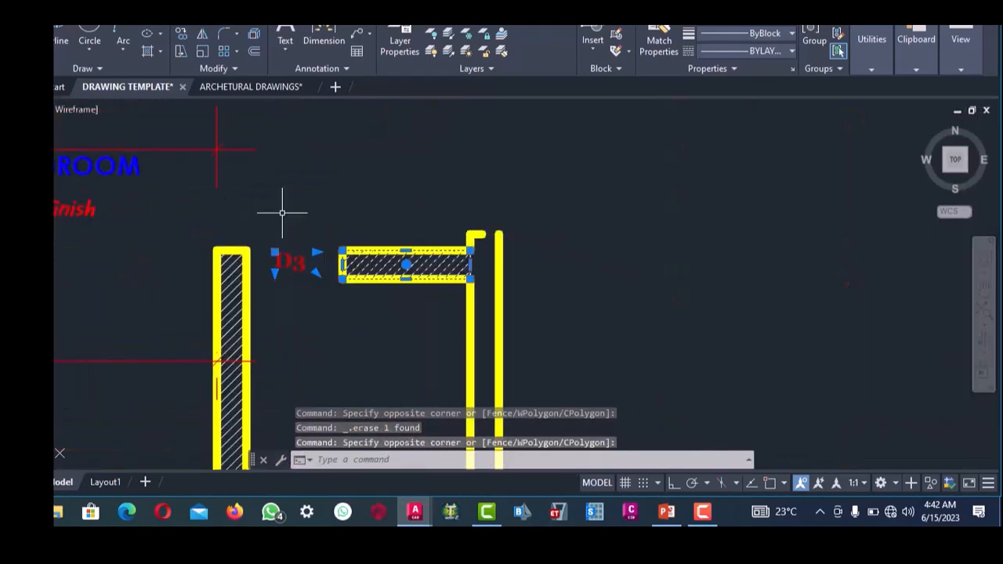
pyautogui.press('Delete')
pyautogui.scroll(-3, 403, 262)
pyautogui.scroll(3, 421, 243)
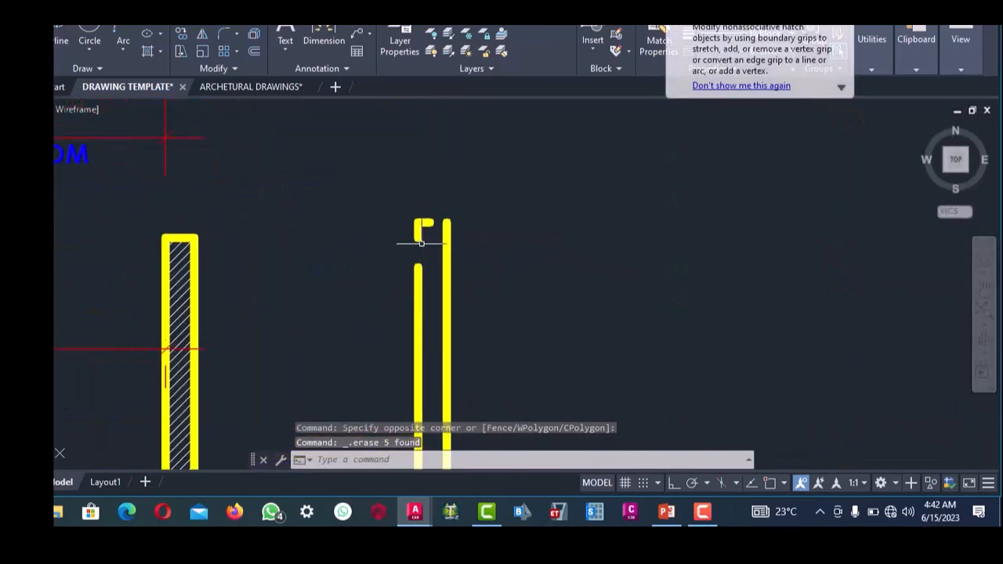
pyautogui.click(396, 191)
pyautogui.press('Delete')
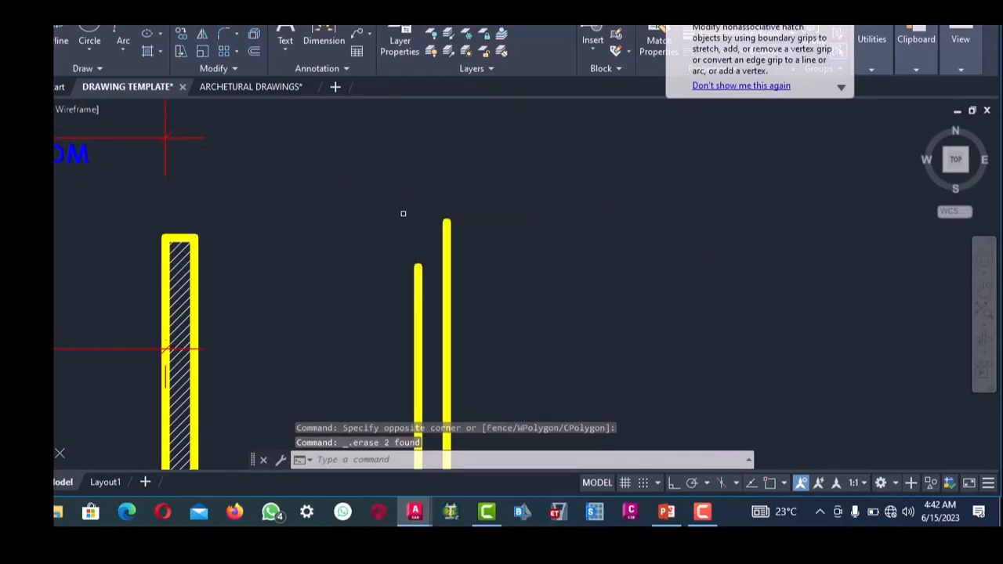
# - Erase the window in the upper east wall and the short wall segment between it and the horizontal wall northeast of the master's bedroom
pyautogui.scroll(-3, 402, 213)
pyautogui.scroll(3, 424, 197)
pyautogui.click(445, 209)
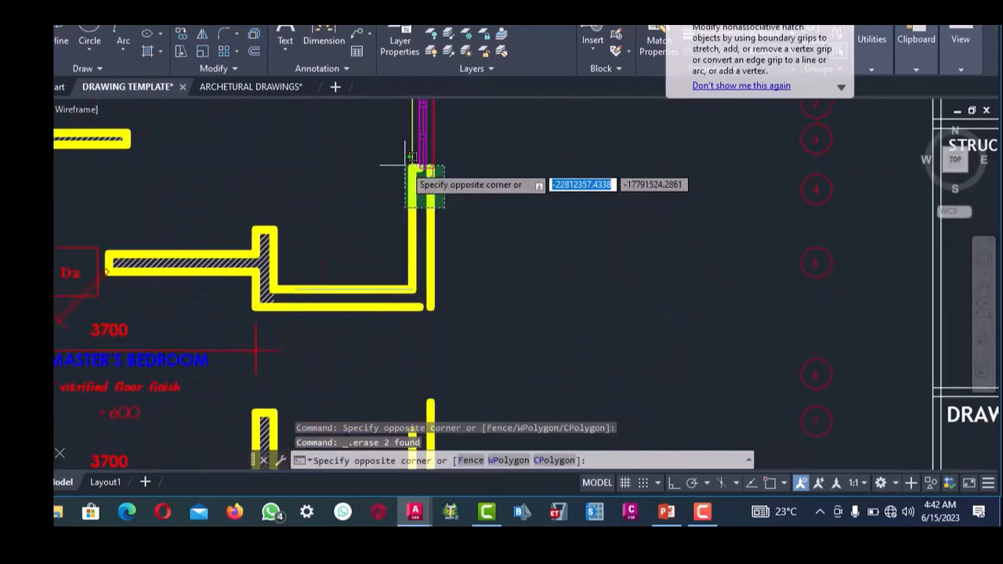
pyautogui.click(388, 154)
pyautogui.press('Delete')
pyautogui.scroll(-3, 423, 231)
pyautogui.scroll(-3, 426, 252)
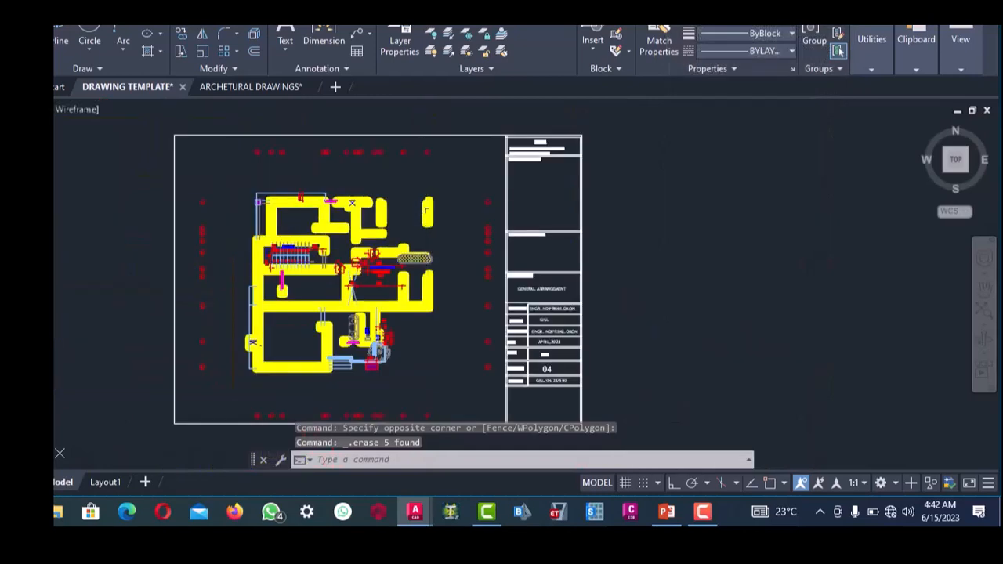
# - Erase the short north wall segment east of the crossed duct and the leftover thin line beside the next partition
pyautogui.scroll(5, 426, 188)
pyautogui.scroll(-4, 426, 224)
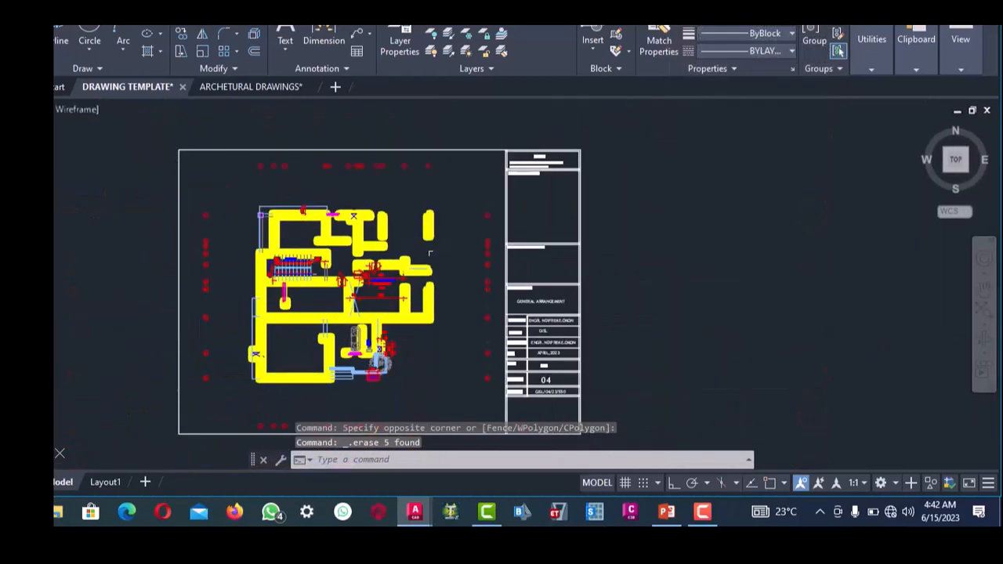
pyautogui.scroll(3, 441, 287)
pyautogui.scroll(-2, 430, 290)
pyautogui.scroll(3, 430, 291)
pyautogui.scroll(-4, 421, 287)
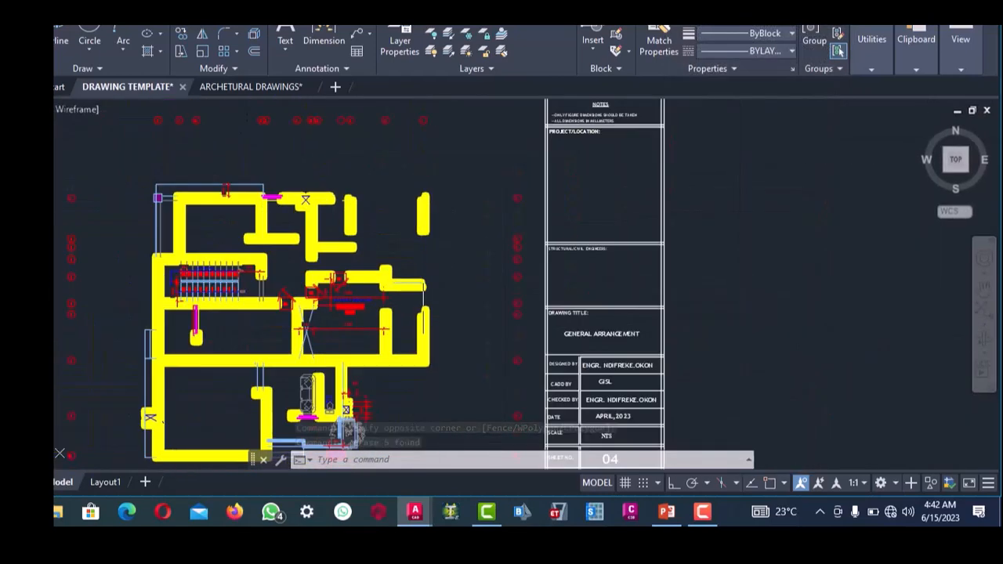
pyautogui.scroll(3, 399, 207)
pyautogui.scroll(2, 291, 207)
pyautogui.scroll(-2, 343, 218)
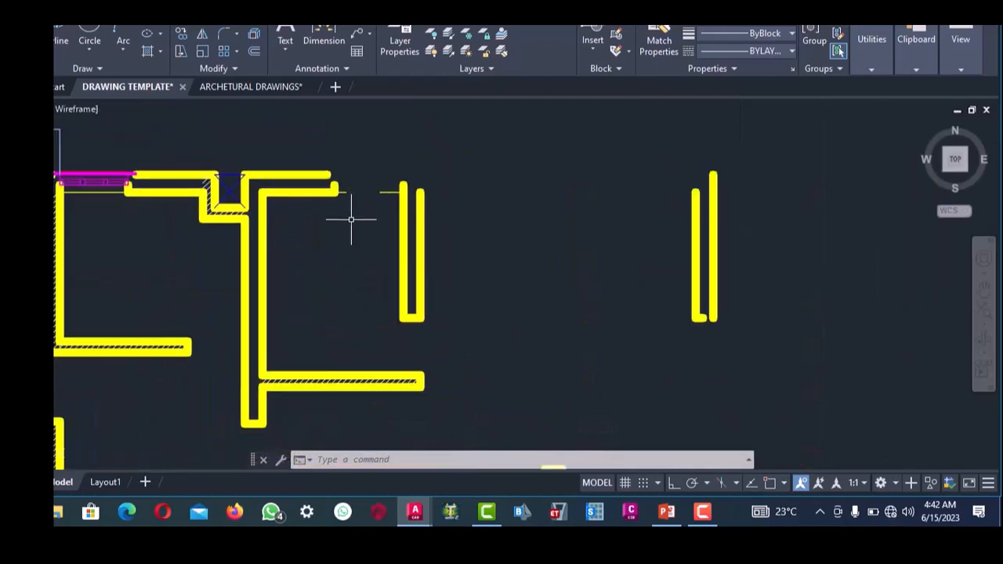
pyautogui.click(345, 210)
pyautogui.press('Delete')
pyautogui.scroll(-2, 321, 188)
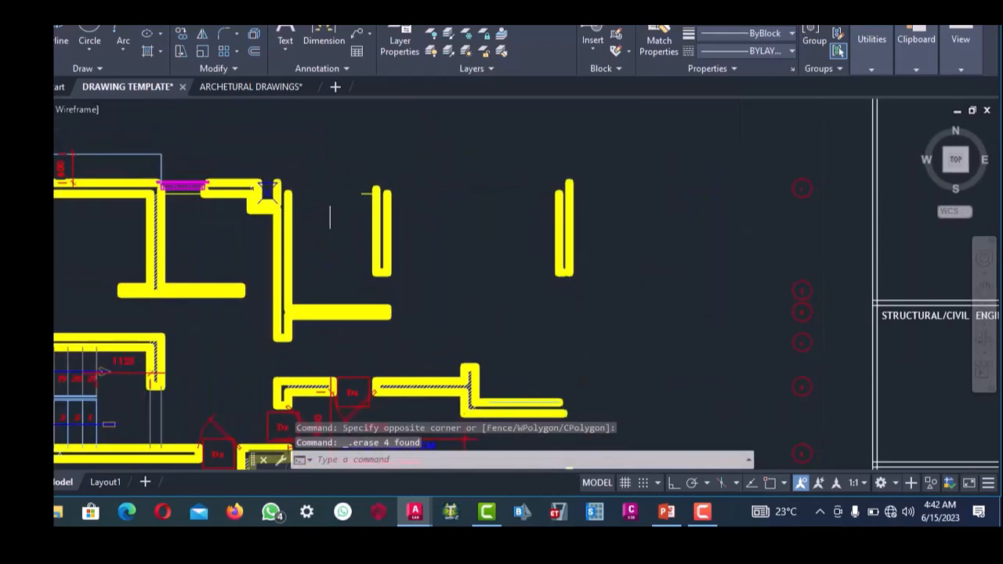
pyautogui.scroll(3, 345, 204)
pyautogui.click(373, 196)
pyautogui.click(369, 168)
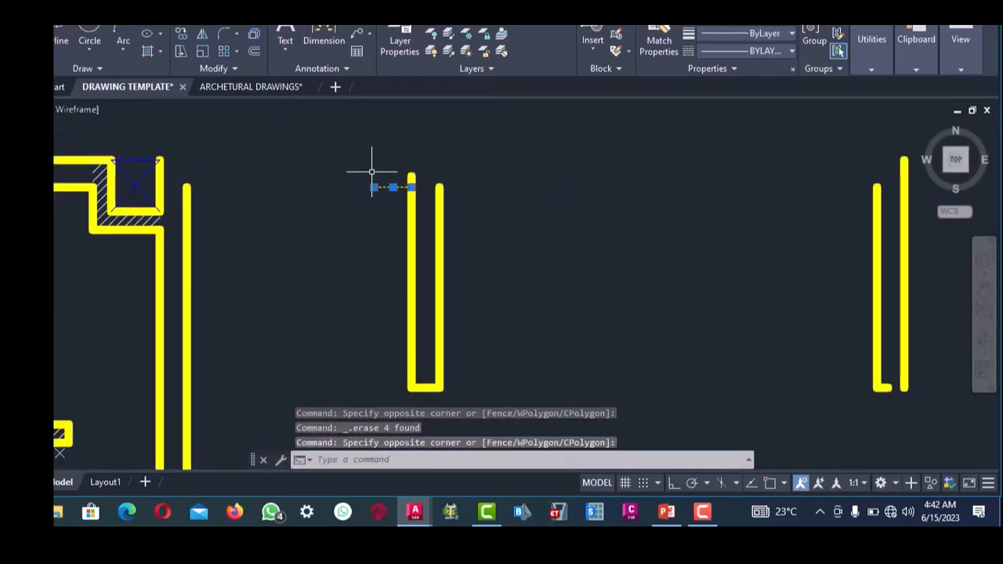
pyautogui.press('Delete')
# - Erase the magenta window in the north wall and the short wall segment between it and the crossed duct
pyautogui.scroll(-3, 369, 168)
pyautogui.scroll(3, 312, 242)
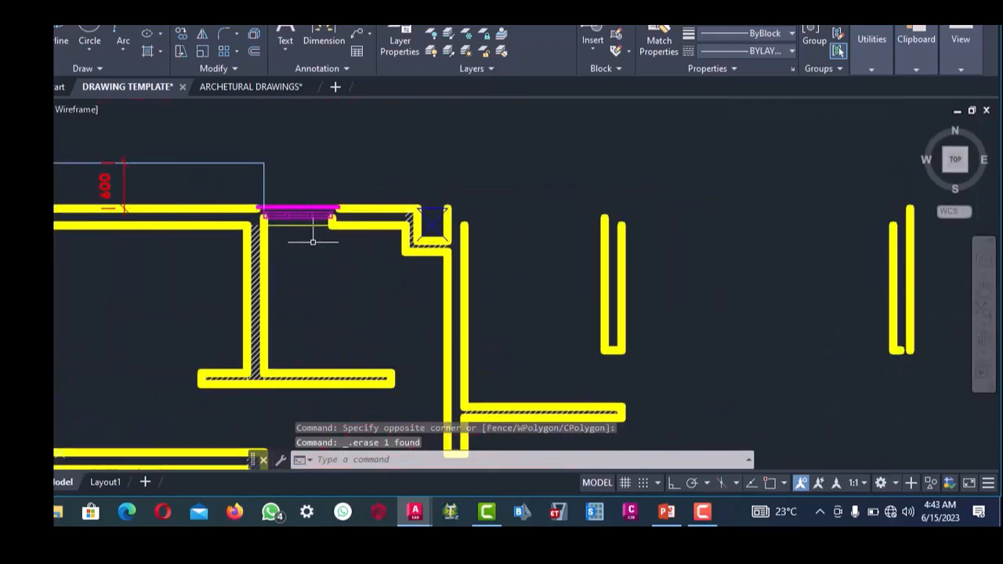
pyautogui.click(295, 190)
pyautogui.press('Delete')
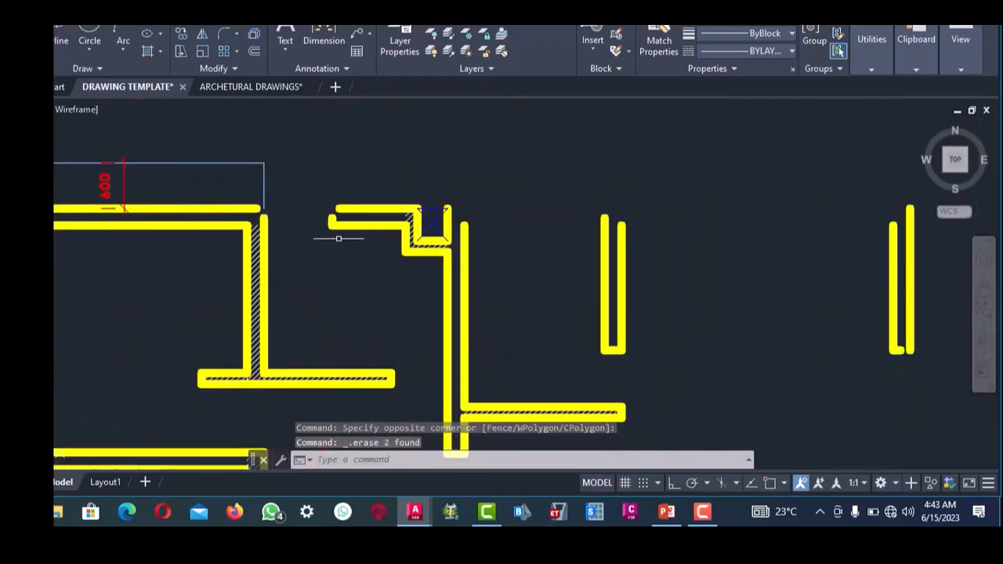
pyautogui.click(339, 238)
pyautogui.click(325, 177)
pyautogui.press('Delete')
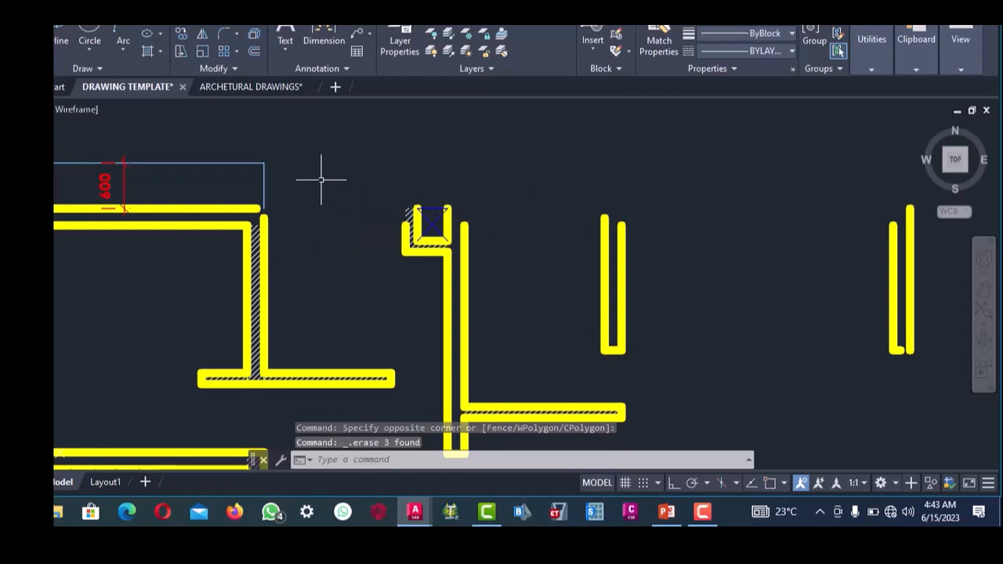
# - Erase the hatch beside the crossed duct and the 600 dimension above the north wall
pyautogui.scroll(3, 407, 209)
pyautogui.click(424, 235)
pyautogui.press('Delete')
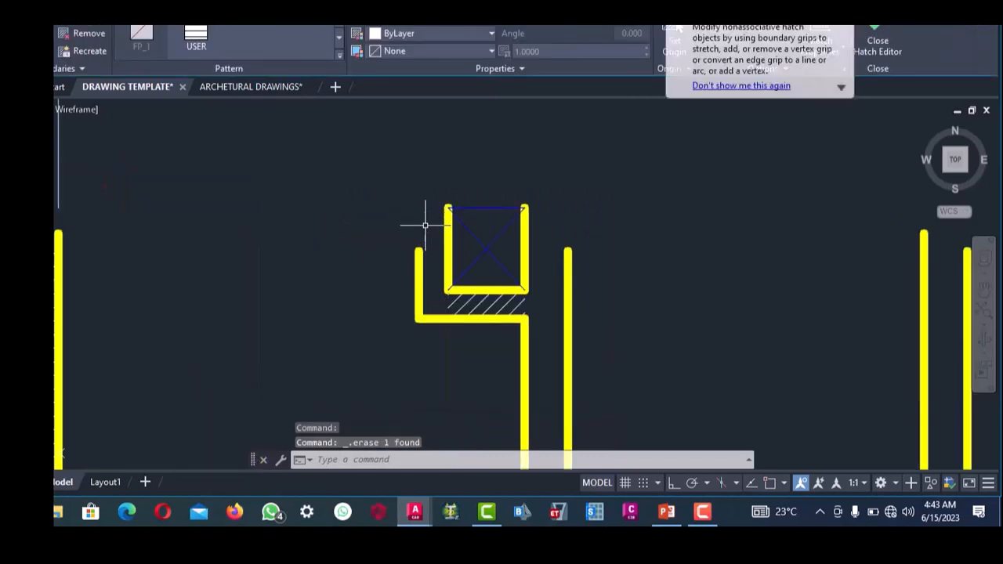
pyautogui.scroll(-5, 418, 222)
pyautogui.scroll(5, 260, 206)
pyautogui.click(261, 207)
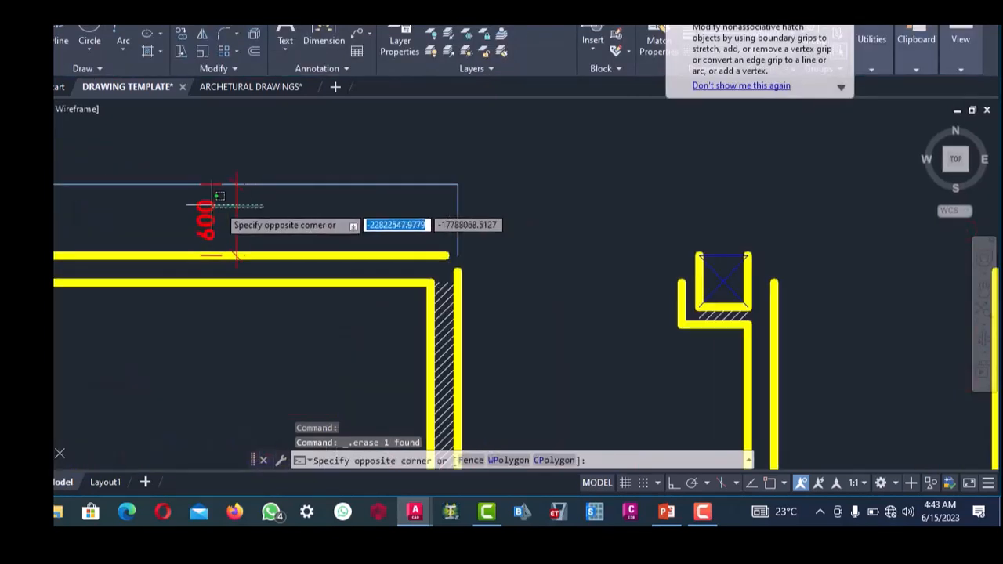
pyautogui.click(210, 204)
pyautogui.press('Delete')
# - Erase the hatch inside the vertical partition west of the crossed duct
pyautogui.scroll(-4, 209, 205)
pyautogui.scroll(5, 286, 227)
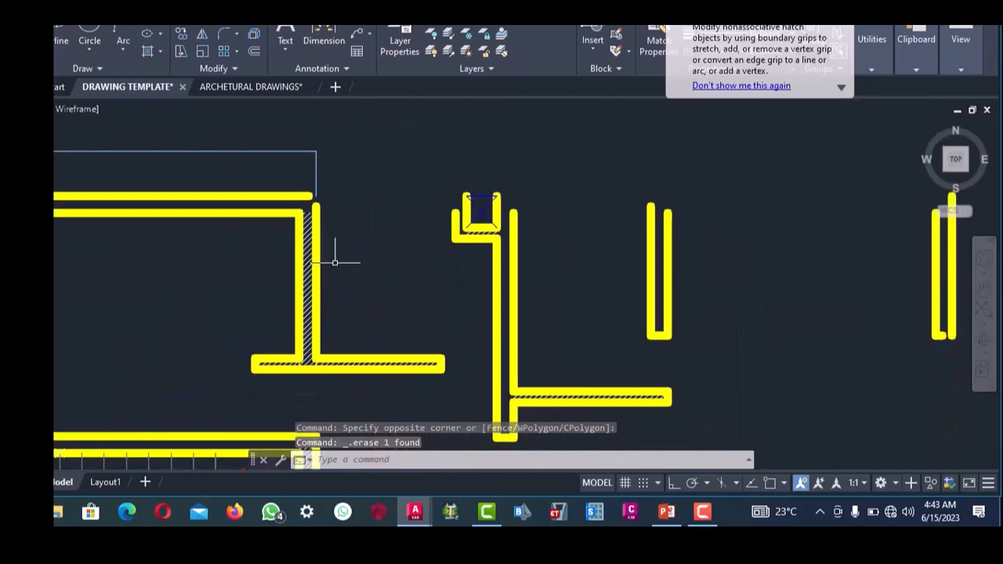
pyautogui.click(292, 233)
pyautogui.press('Delete')
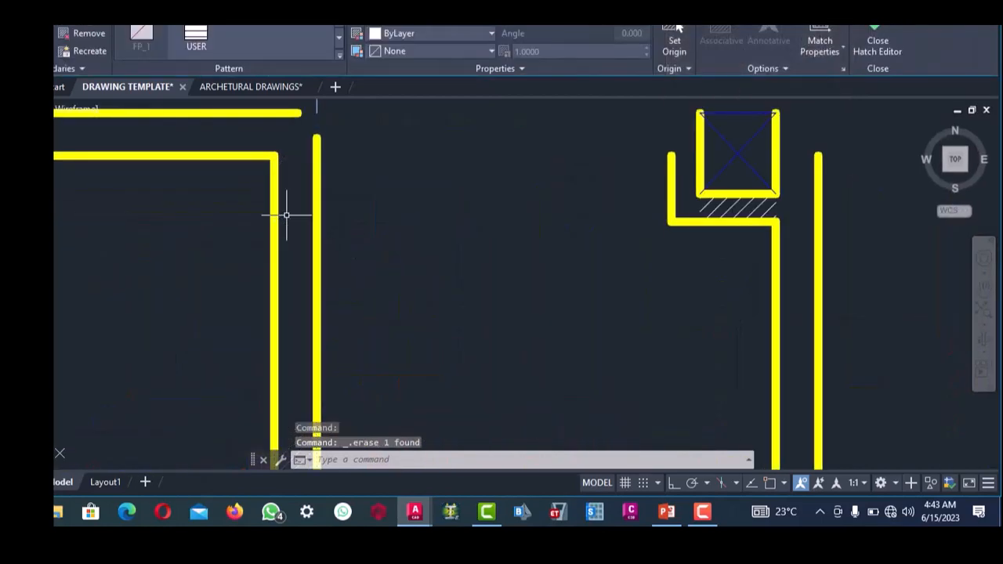
# - Extend both lines of the north wall east to the outer line of the east wall
pyautogui.scroll(-6, 281, 212)
pyautogui.scroll(6, 478, 235)
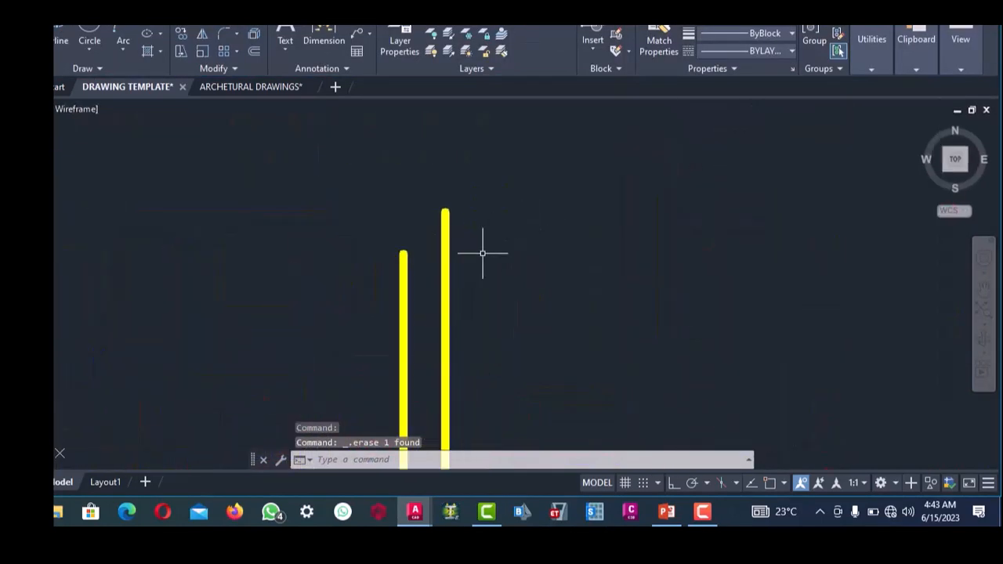
pyautogui.click(482, 257)
pyautogui.click(435, 183)
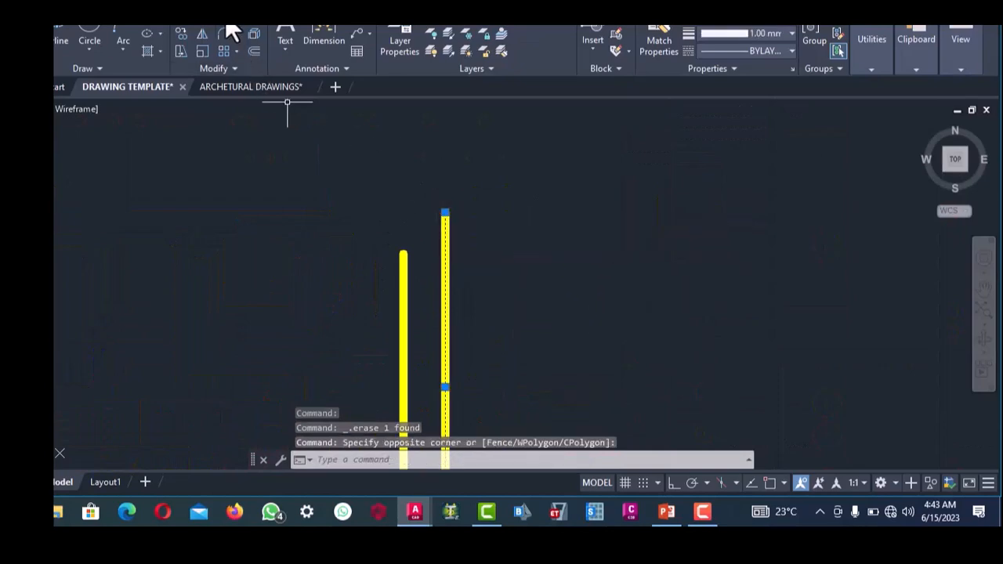
pyautogui.scroll(-8, 414, 237)
pyautogui.scroll(6, 318, 235)
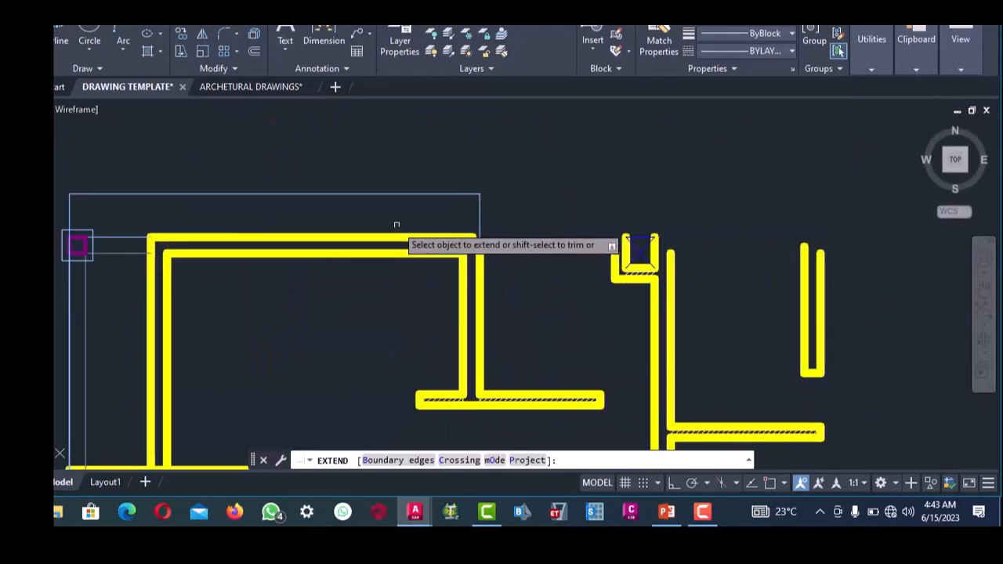
pyautogui.moveTo(396, 224); pyautogui.dragTo(398, 229)
pyautogui.click(404, 266)
pyautogui.press('Return')
pyautogui.rightClick(436, 213)
pyautogui.click(452, 222)
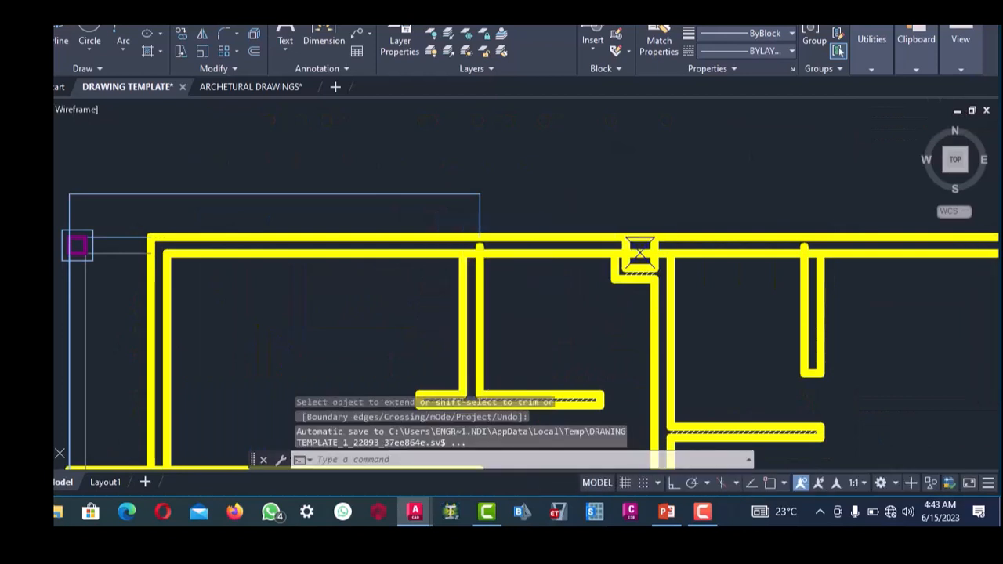
# - Extend the lines of the partition west of the crossed duct up to the upper line of the north wall
pyautogui.scroll(3, 459, 240)
pyautogui.click(438, 213)
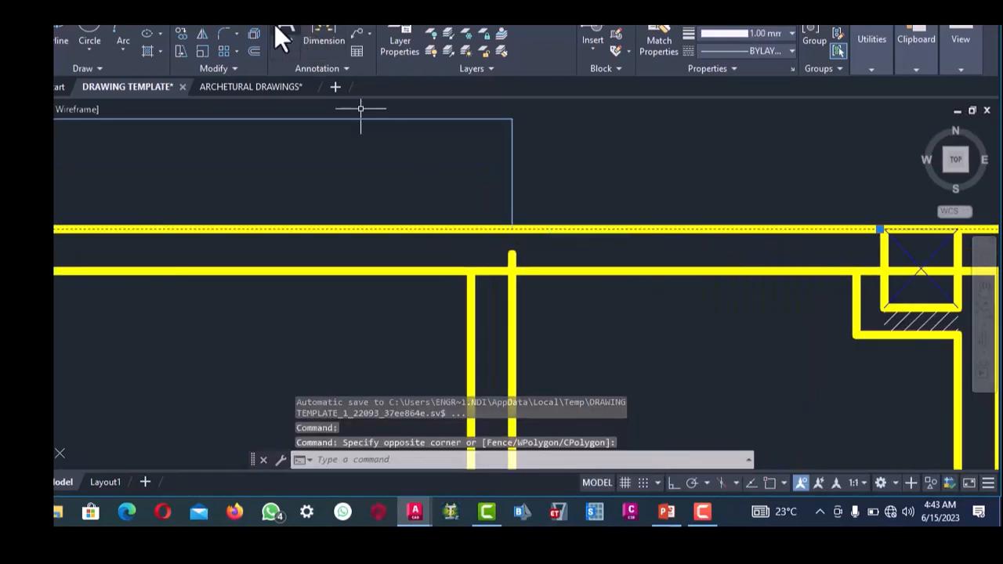
pyautogui.click(228, 19)
pyautogui.scroll(-2, 373, 167)
pyautogui.click(474, 272)
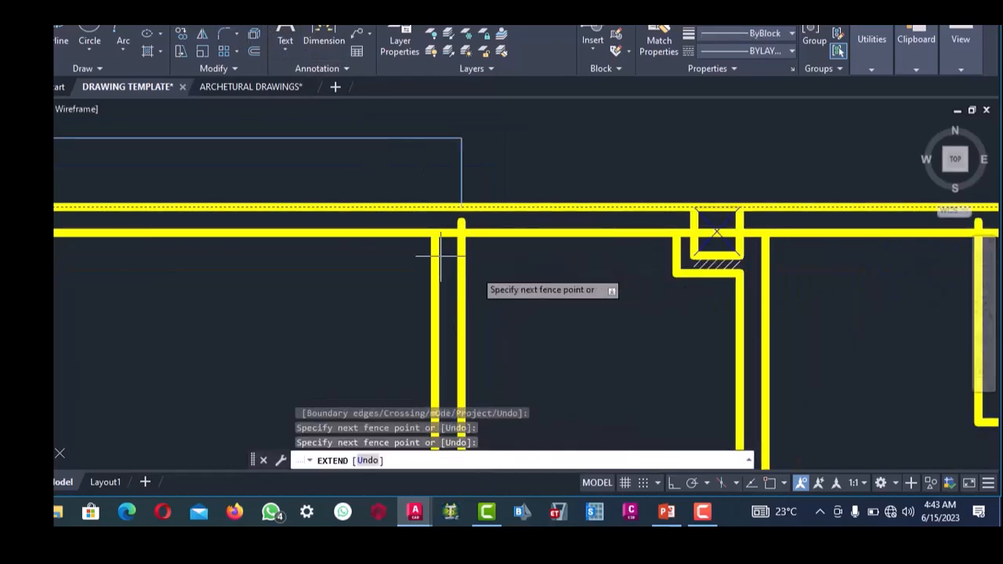
pyautogui.click(392, 253)
# - Extend the lines of the short partition east of the crossed duct up to the upper line of the north wall
pyautogui.scroll(-6, 407, 189)
pyautogui.scroll(6, 488, 219)
pyautogui.scroll(-3, 421, 202)
pyautogui.scroll(3, 494, 206)
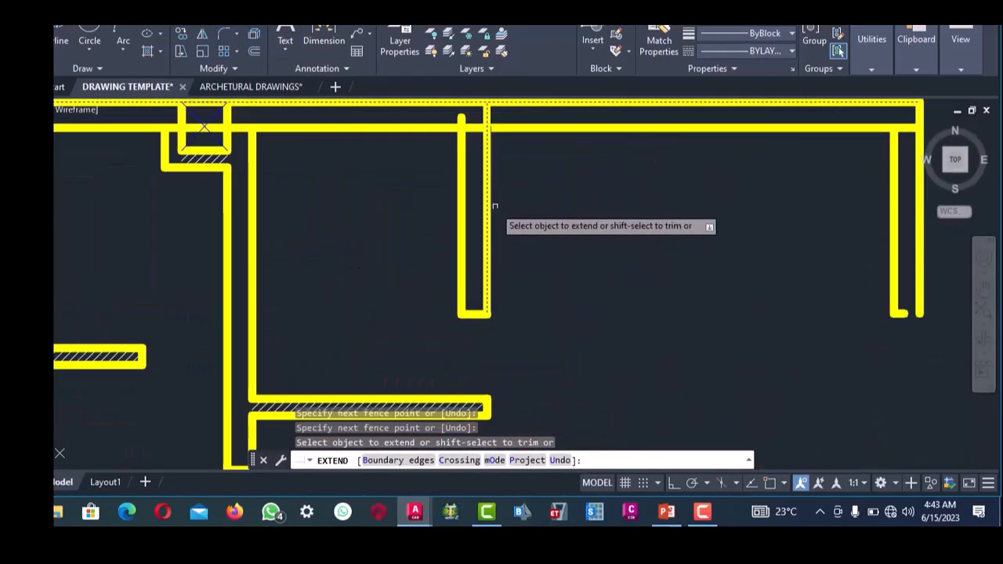
pyautogui.click(510, 203)
pyautogui.click(419, 174)
pyautogui.scroll(-6, 431, 177)
pyautogui.scroll(4, 531, 184)
pyautogui.scroll(-4, 477, 179)
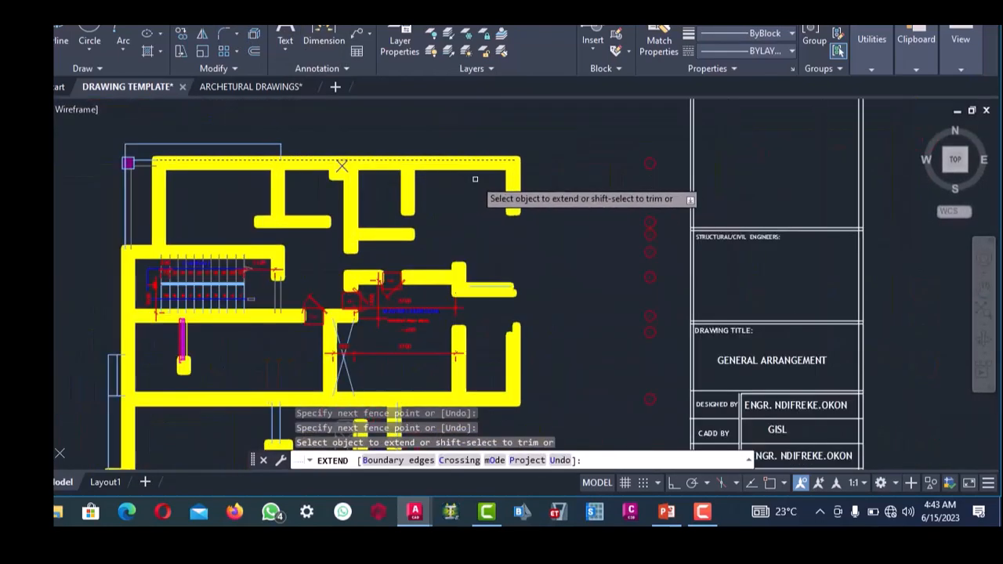
pyautogui.rightClick(475, 179)
pyautogui.click(492, 188)
# - Erase the short piece of the east wall beneath the north wall, including its end line
pyautogui.scroll(5, 515, 214)
pyautogui.click(514, 231)
pyautogui.click(376, 106)
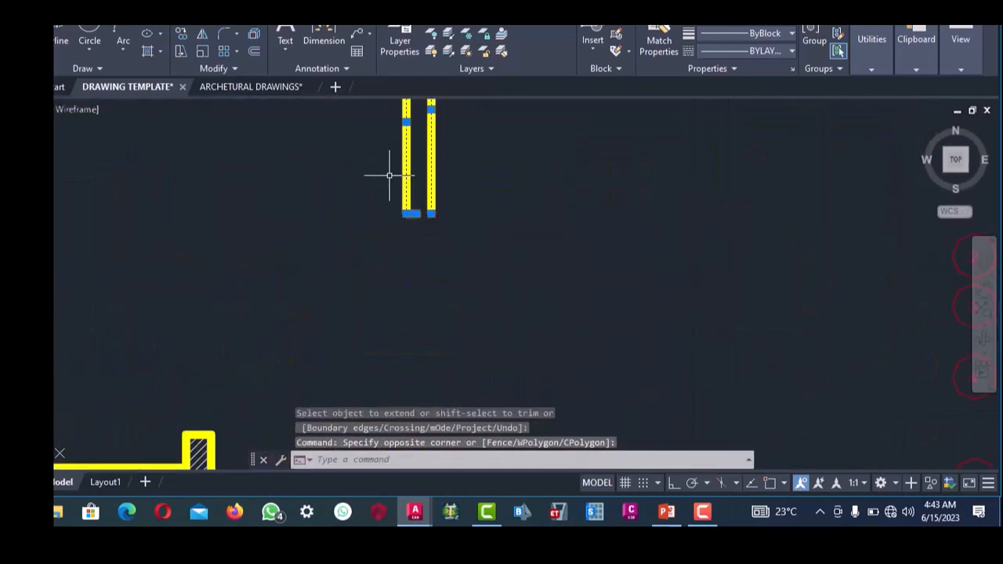
pyautogui.press('Delete')
# - Extend both lines of the remaining lower east wall up to the upper line of the north wall
pyautogui.scroll(-3, 390, 175)
pyautogui.scroll(3, 398, 161)
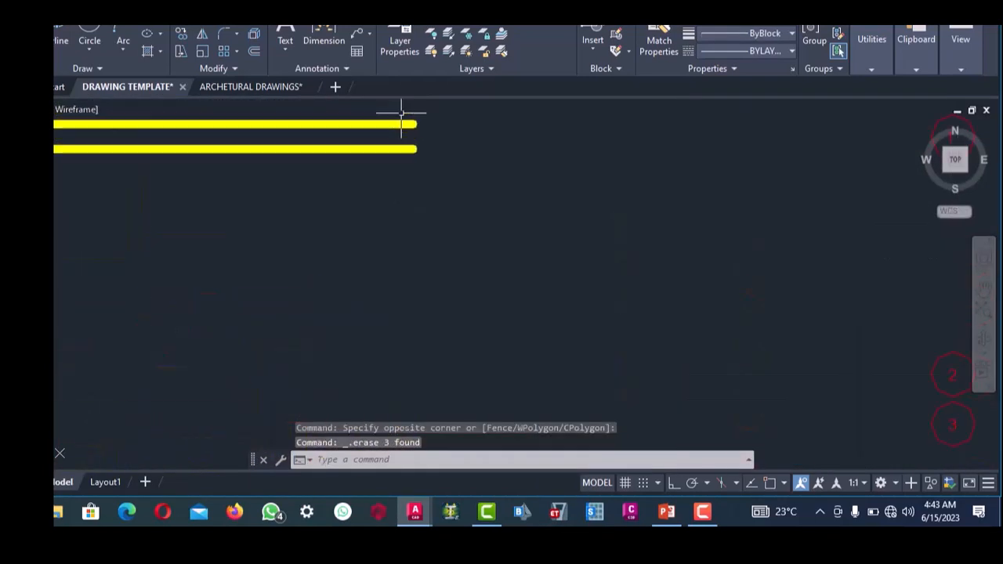
pyautogui.click(406, 111)
pyautogui.click(401, 137)
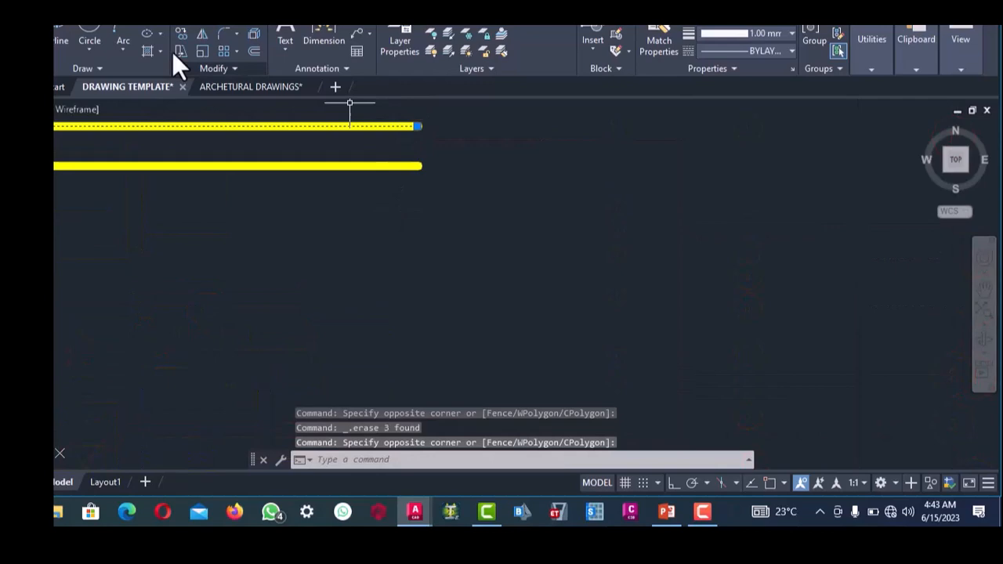
pyautogui.click(223, 17)
pyautogui.scroll(-8, 470, 204)
pyautogui.scroll(2, 466, 296)
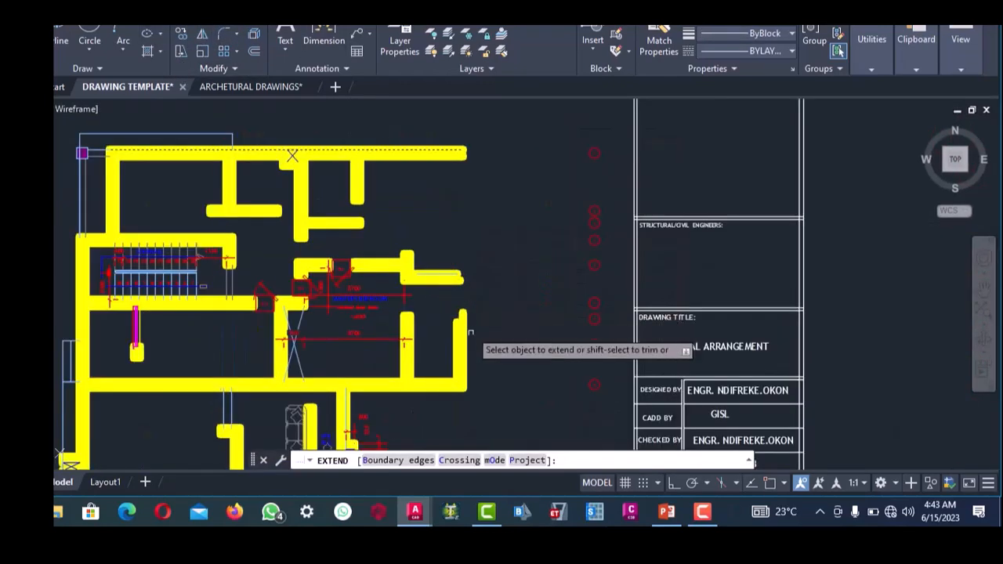
pyautogui.scroll(4, 471, 332)
pyautogui.click(472, 340)
pyautogui.click(401, 304)
pyautogui.scroll(-4, 416, 277)
pyautogui.rightClick(421, 207)
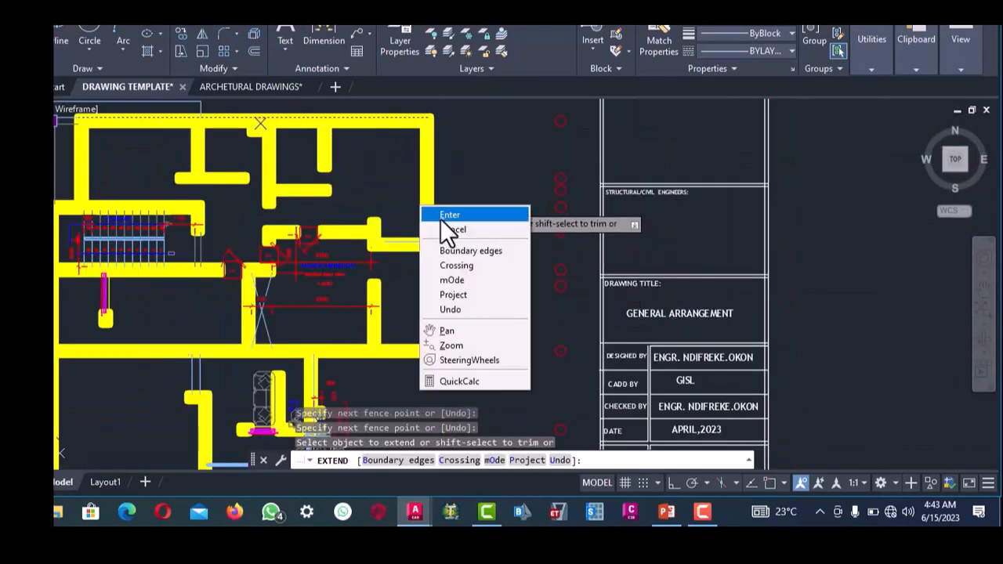
pyautogui.click(442, 220)
# - Extend both lines of the horizontal wall northeast of the master's bedroom to the outer line of the east wall
pyautogui.scroll(8, 442, 249)
pyautogui.click(450, 255)
pyautogui.click(428, 219)
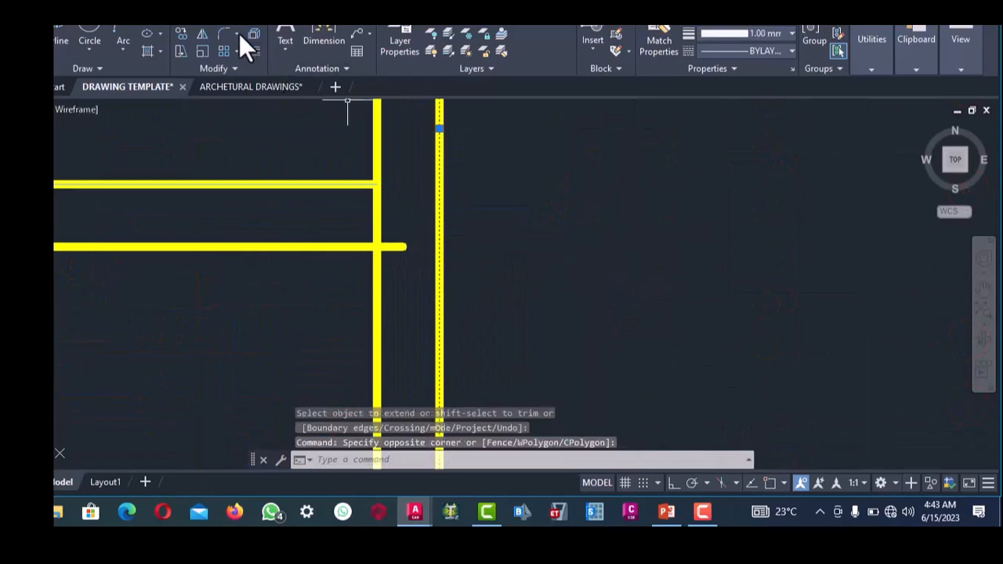
pyautogui.click(226, 18)
pyautogui.click(313, 150)
pyautogui.click(340, 229)
pyautogui.scroll(-6, 409, 264)
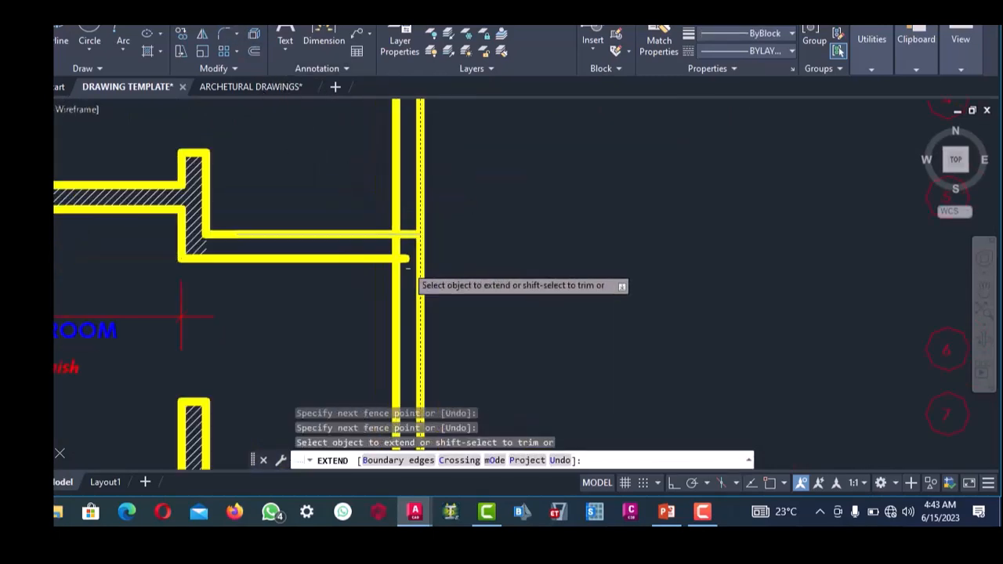
pyautogui.scroll(2, 373, 235)
pyautogui.click(373, 235)
pyautogui.click(395, 304)
pyautogui.scroll(-4, 436, 276)
pyautogui.rightClick(396, 219)
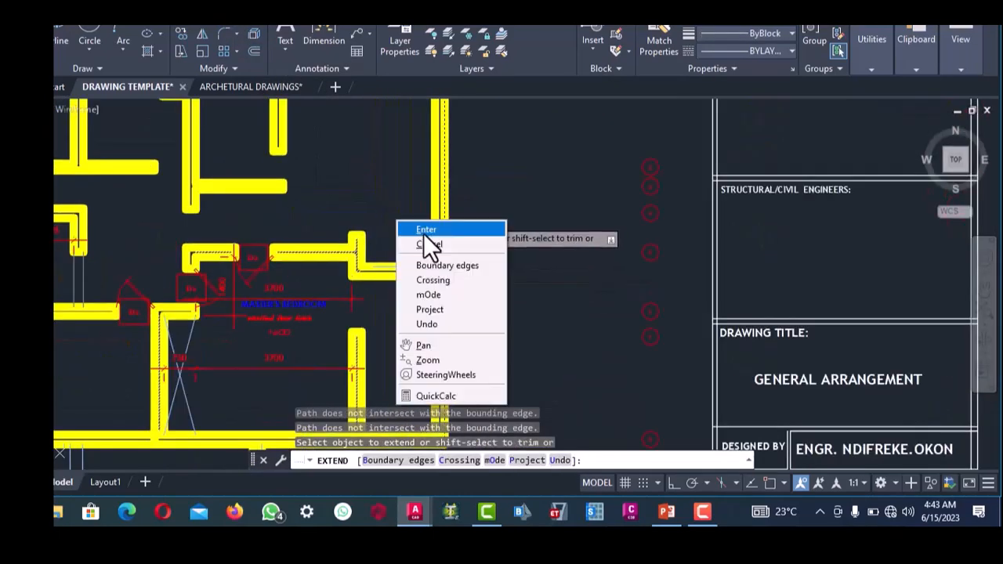
pyautogui.click(426, 229)
# - Erase the hatch in the short vertical wall at the master's bedroom's northeast corner
pyautogui.scroll(2, 357, 252)
pyautogui.scroll(3, 358, 242)
pyautogui.click(369, 233)
pyautogui.click(377, 212)
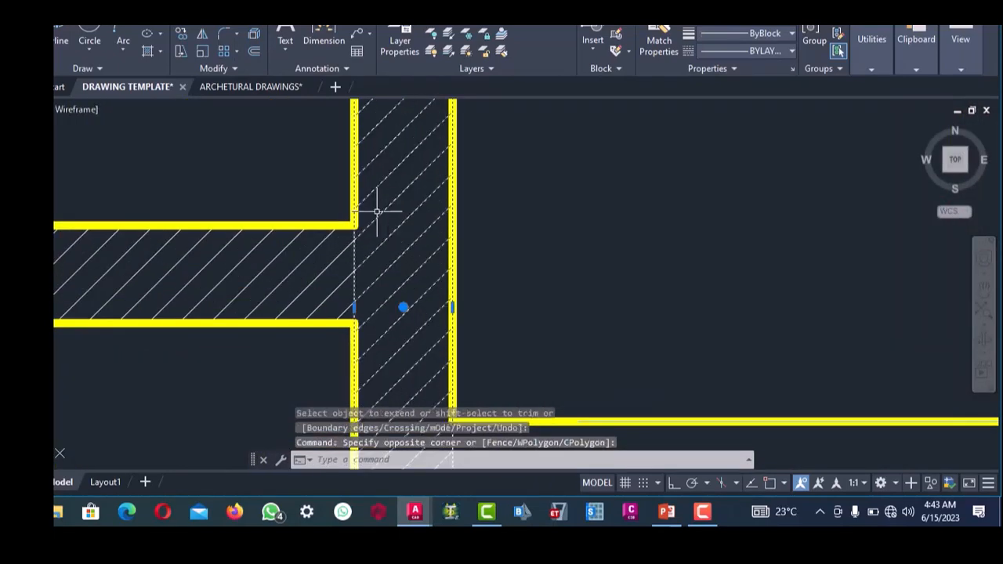
pyautogui.press('Delete')
# - Erase the hatch in the horizontal wall along the north side of the master's bedroom
pyautogui.scroll(-4, 459, 275)
pyautogui.scroll(3, 441, 272)
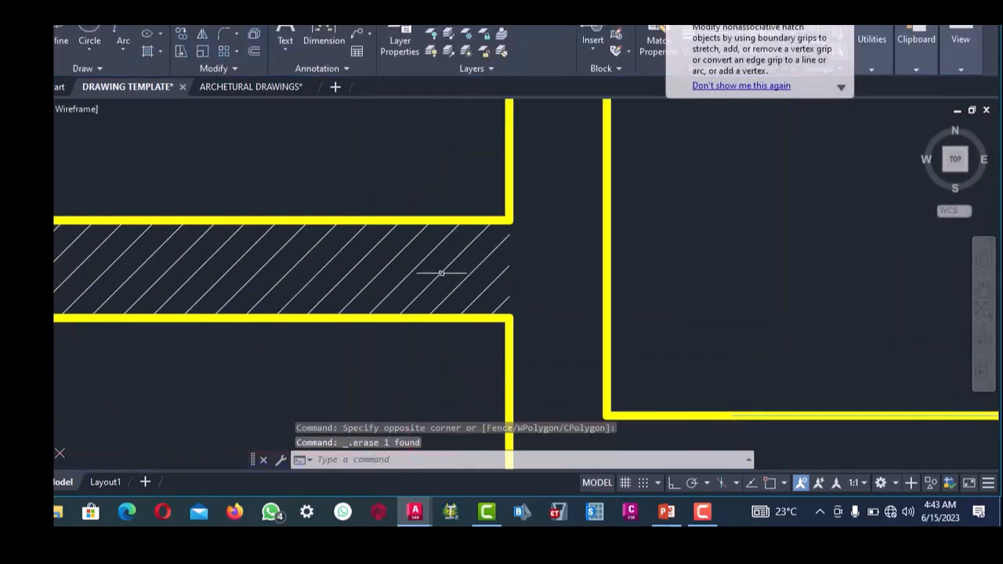
pyautogui.scroll(-3, 525, 273)
pyautogui.scroll(3, 483, 282)
pyautogui.click(360, 246)
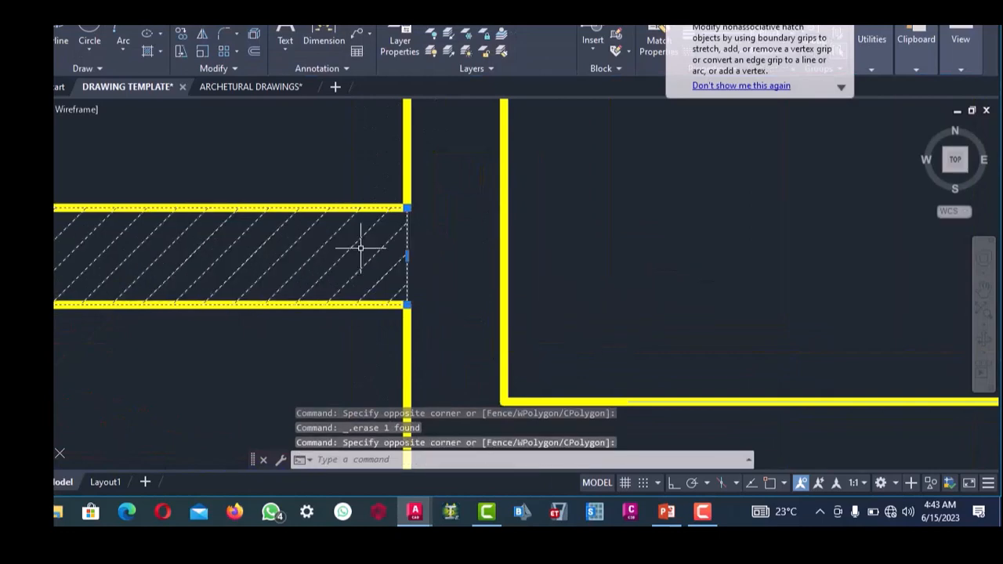
pyautogui.press('Delete')
# - Erase the master's bedroom labels, the upper 3700 and 1400 dimensions, and the two door symbols on its north side
pyautogui.scroll(-3, 360, 248)
pyautogui.scroll(-3, 400, 261)
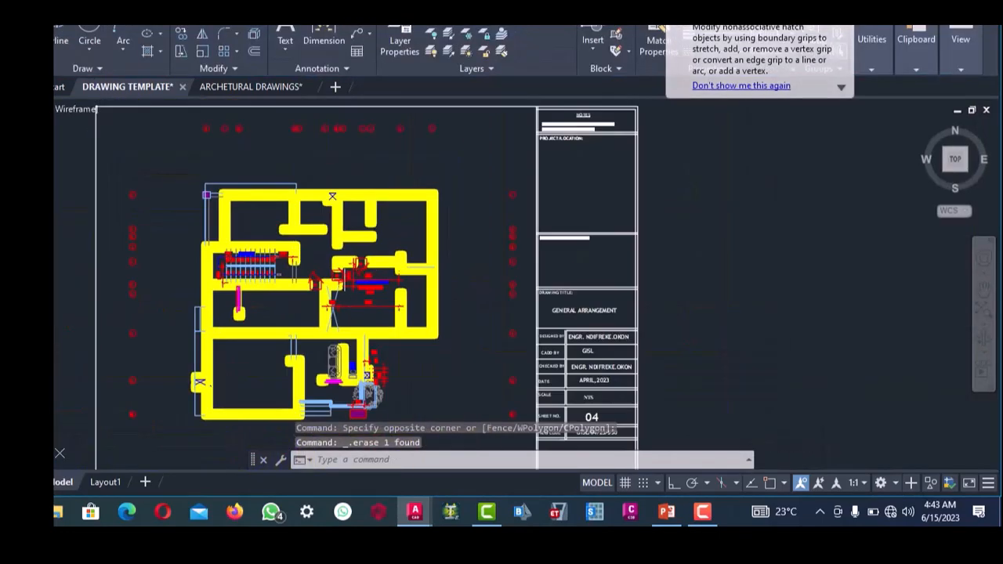
pyautogui.scroll(4, 427, 337)
pyautogui.scroll(1, 448, 350)
pyautogui.click(546, 348)
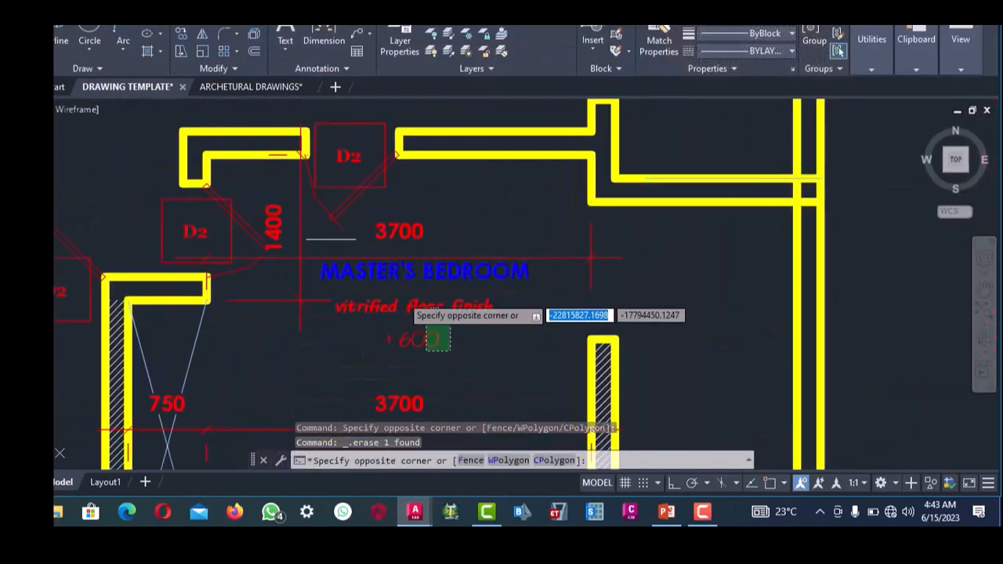
pyautogui.click(272, 212)
pyautogui.press('Delete')
pyautogui.scroll(-4, 273, 212)
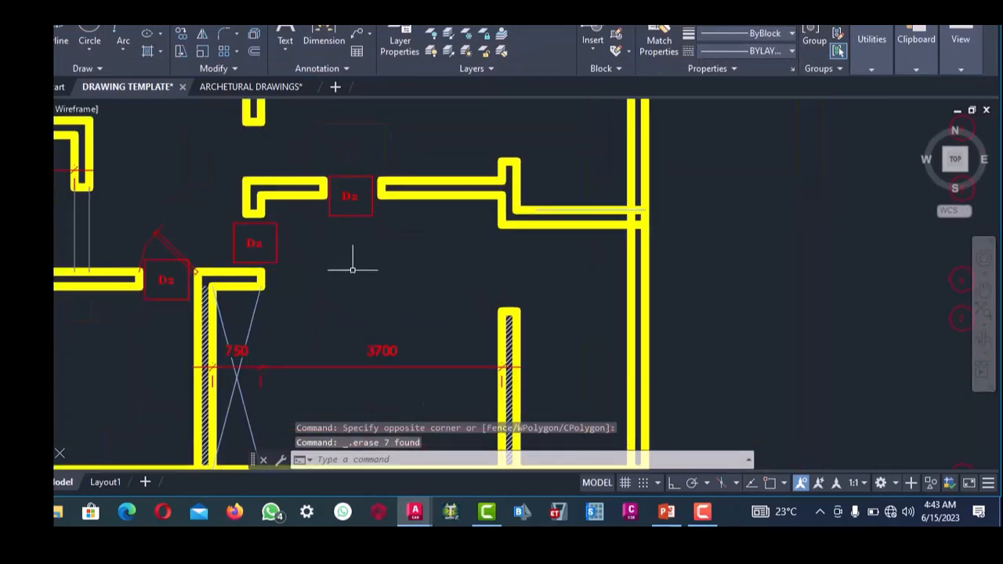
# - Erase the two D2 door tags at the north and northwest openings of the master's bedroom
pyautogui.scroll(5, 366, 291)
pyautogui.click(373, 327)
pyautogui.click(340, 259)
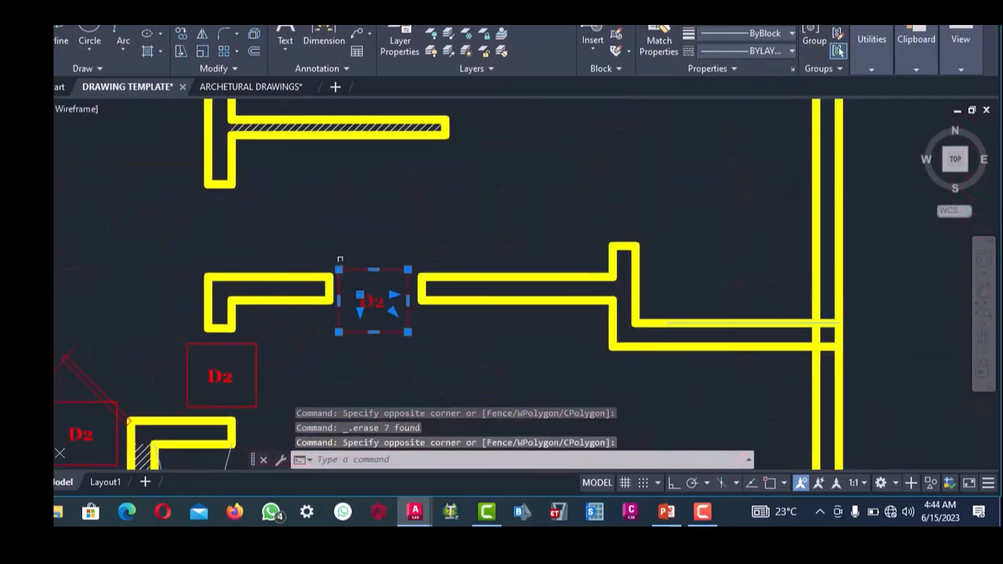
pyautogui.press('Delete')
pyautogui.scroll(-4, 340, 259)
pyautogui.scroll(4, 337, 314)
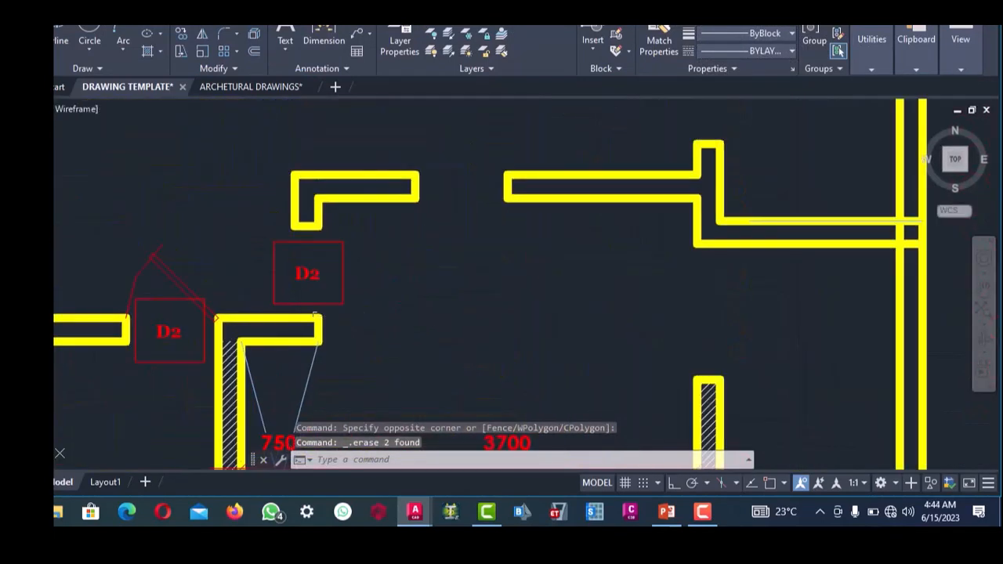
pyautogui.click(265, 255)
pyautogui.press('Delete')
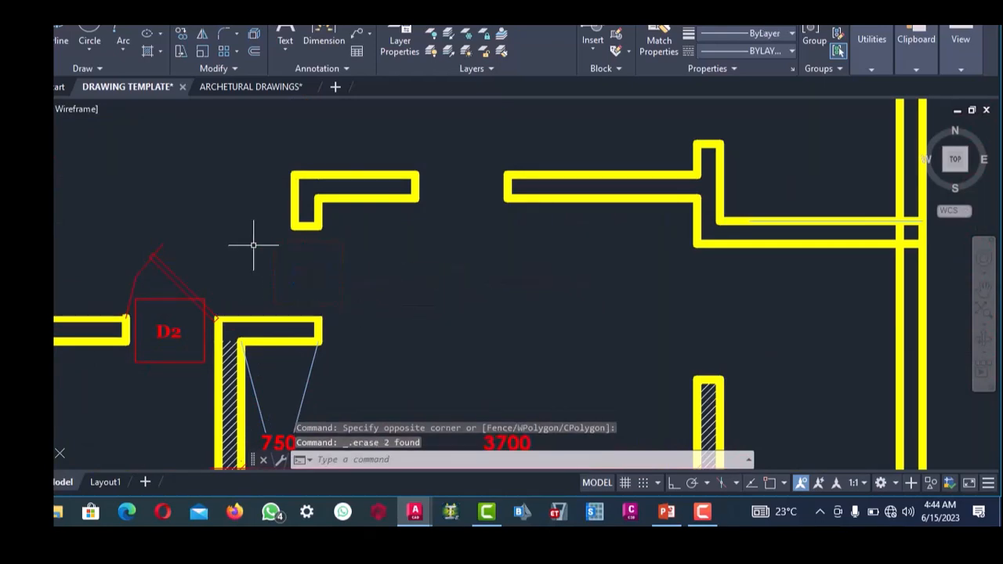
# - Erase the horizontal lines and end cap of the short L-shaped wall at the master's bedroom's northwest corner
pyautogui.scroll(-4, 253, 243)
pyautogui.scroll(4, 351, 239)
pyautogui.click(357, 278)
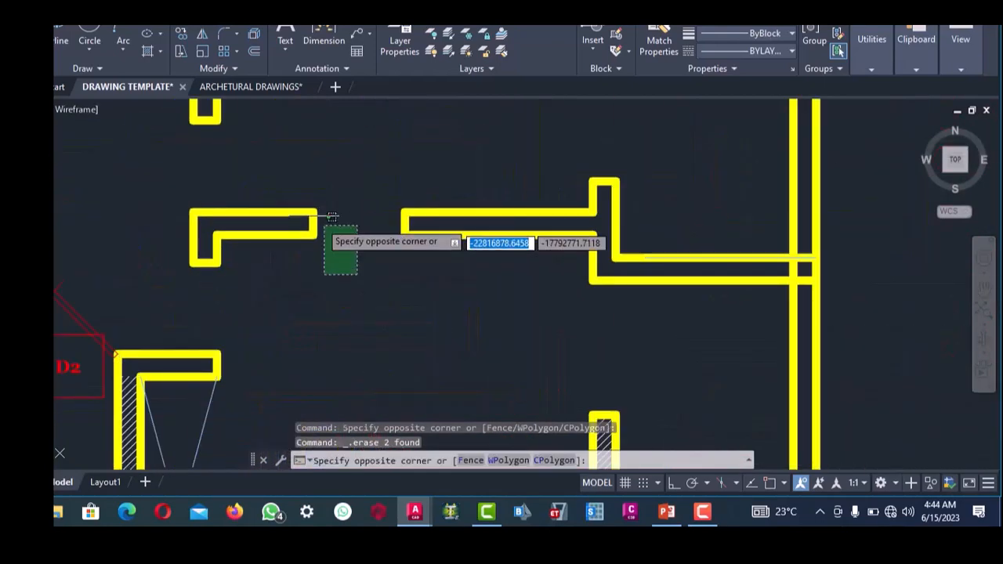
pyautogui.click(298, 198)
pyautogui.press('Delete')
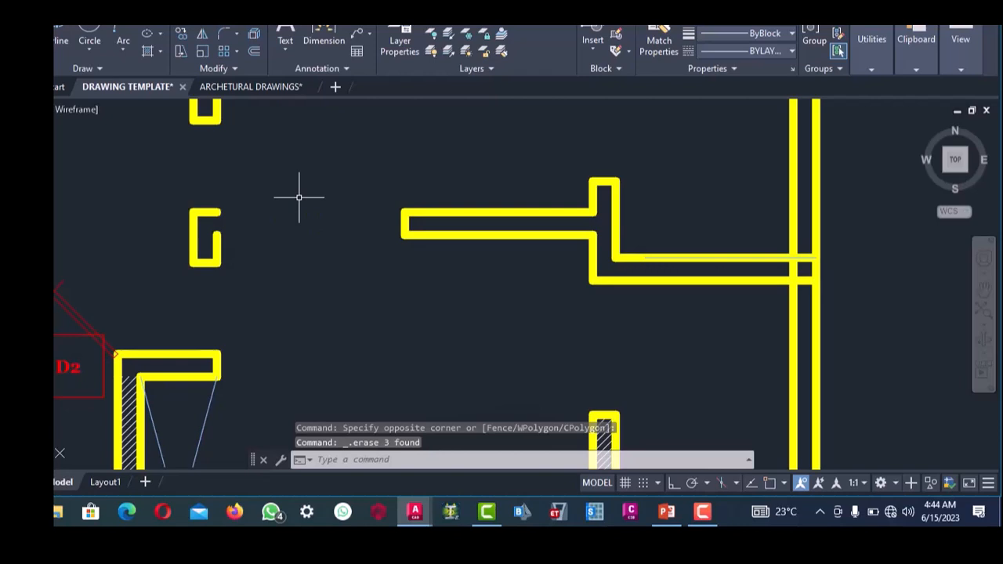
pyautogui.scroll(4, 216, 225)
pyautogui.click(217, 219)
pyautogui.click(201, 181)
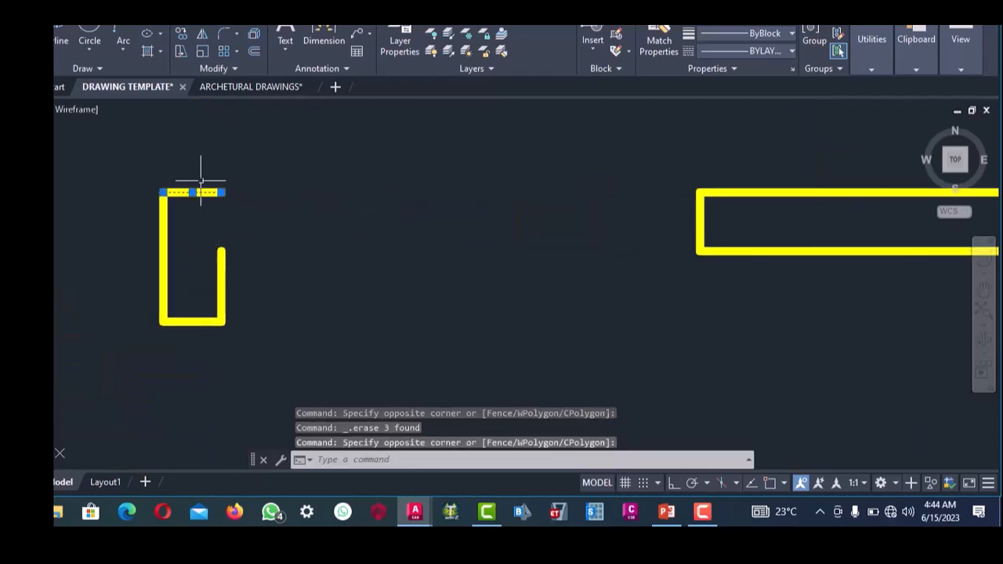
pyautogui.press('Delete')
# - Erase the west end cap of the horizontal wall along the north side of the master's bedroom
pyautogui.scroll(-4, 314, 253)
pyautogui.scroll(2, 525, 247)
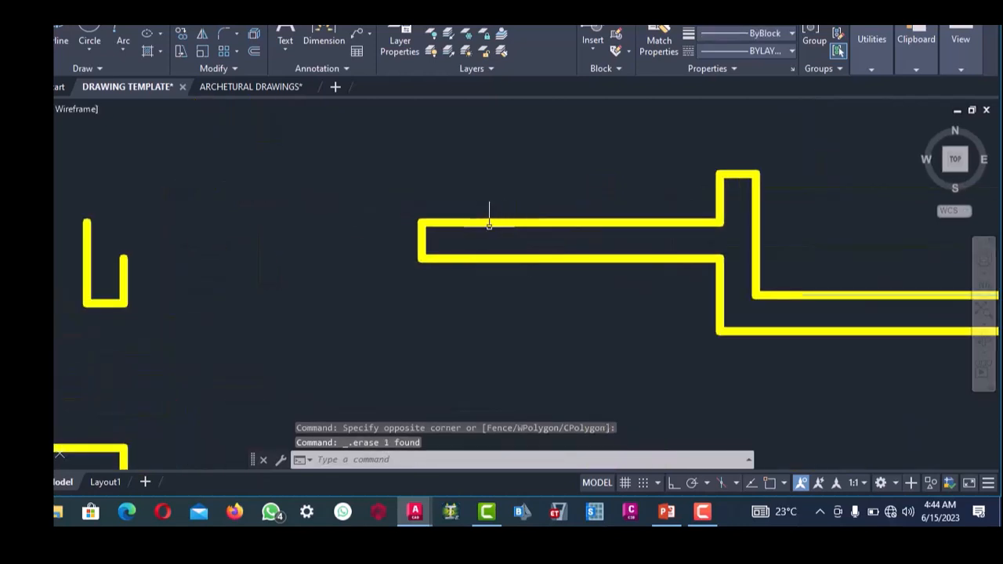
pyautogui.click(462, 236)
pyautogui.click(405, 237)
pyautogui.press('Delete')
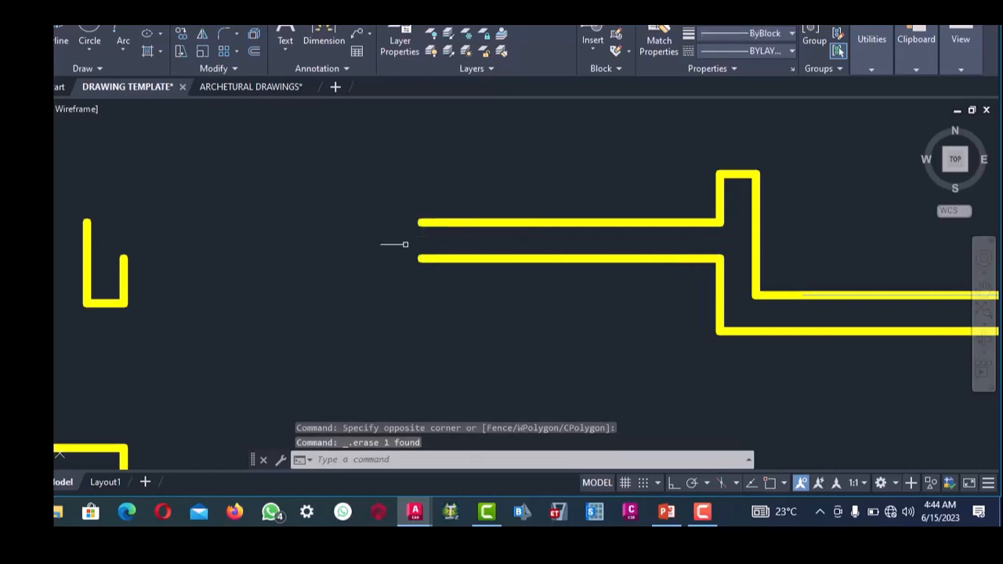
# - Extend both lines of the master's bedroom's north wall west across the door gap to the short corner wall
pyautogui.scroll(-3, 385, 243)
pyautogui.scroll(3, 329, 262)
pyautogui.click(267, 298)
pyautogui.click(252, 212)
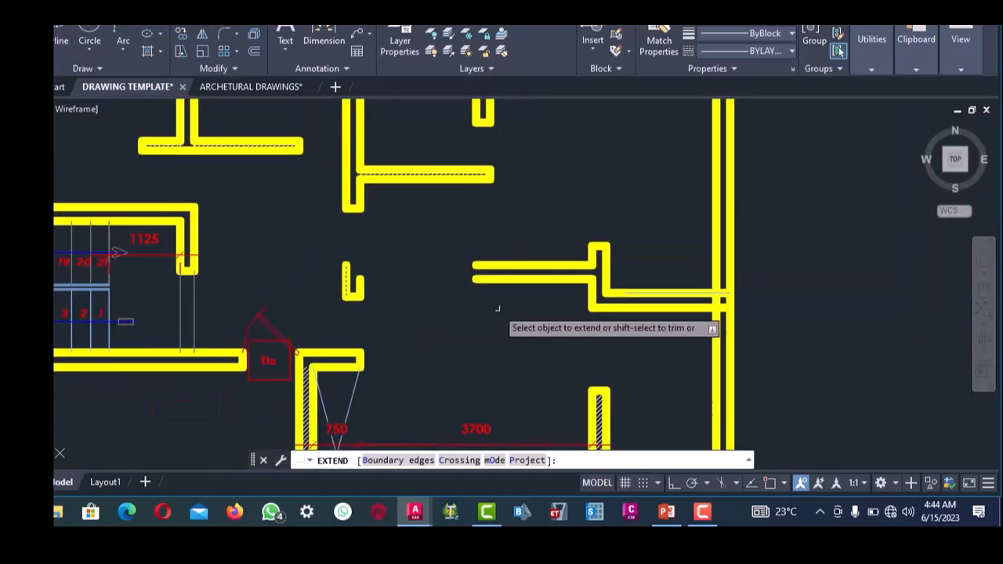
pyautogui.moveTo(502, 323); pyautogui.dragTo(481, 241)
pyautogui.press('Return')
pyautogui.scroll(-3, 476, 243)
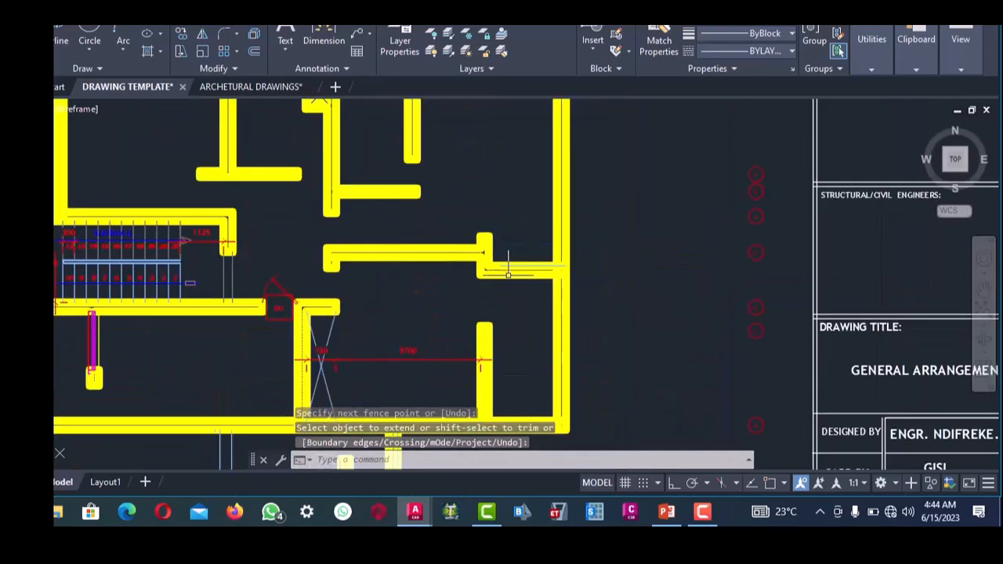
# - Extend both lines of the master's bedroom's north wall east to the outer line of the short northeast vertical wall
pyautogui.scroll(6, 445, 234)
pyautogui.scroll(-2, 451, 234)
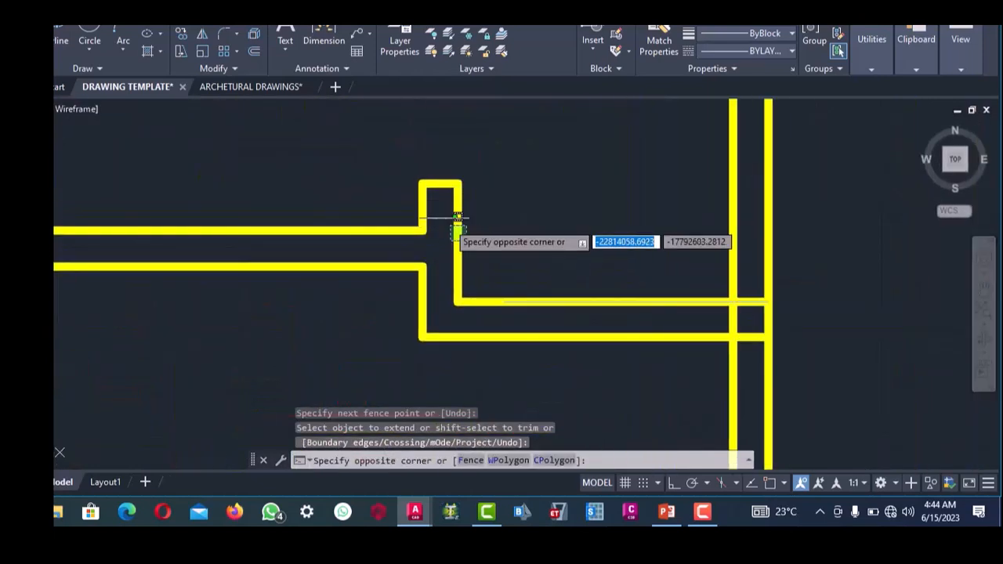
pyautogui.click(458, 232)
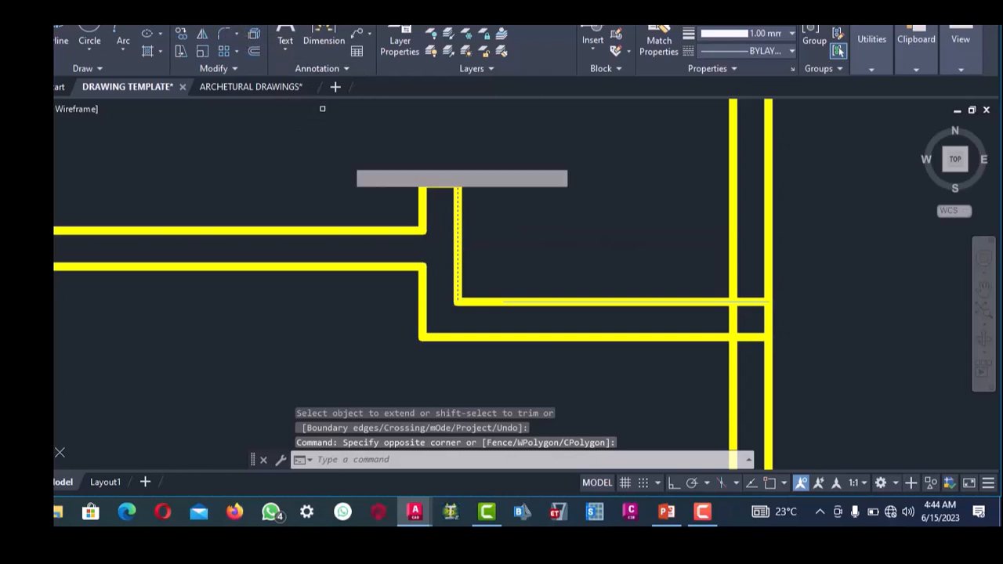
pyautogui.click(351, 175)
pyautogui.click(391, 301)
pyautogui.scroll(-4, 448, 326)
pyautogui.rightClick(440, 248)
pyautogui.click(454, 258)
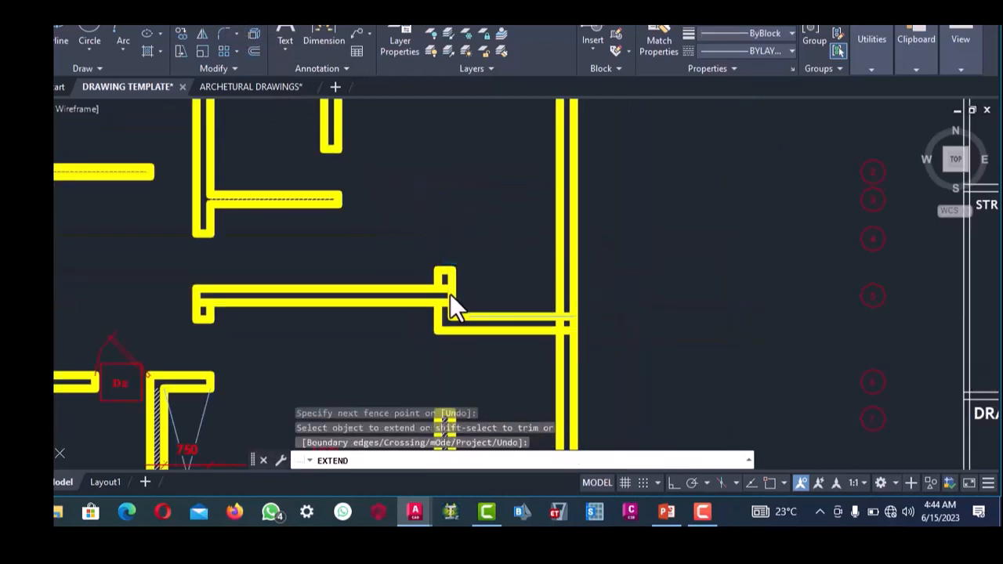
pyautogui.press('Return')
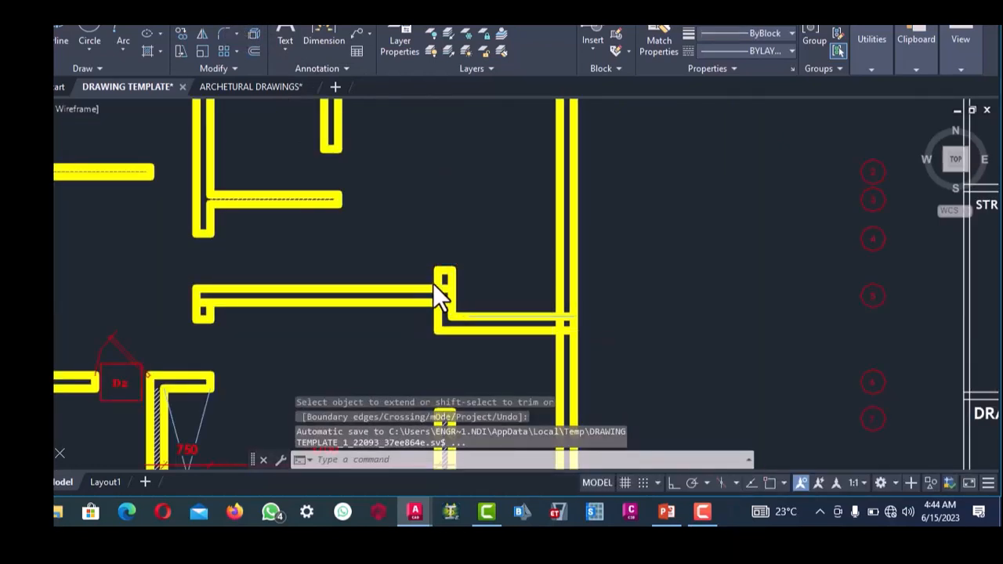
# - Erase the short left-hand vertical line of the stub wall above the stepped wall junction
pyautogui.scroll(2, 433, 283)
pyautogui.scroll(-4, 433, 281)
pyautogui.scroll(4, 458, 267)
pyautogui.scroll(3, 458, 266)
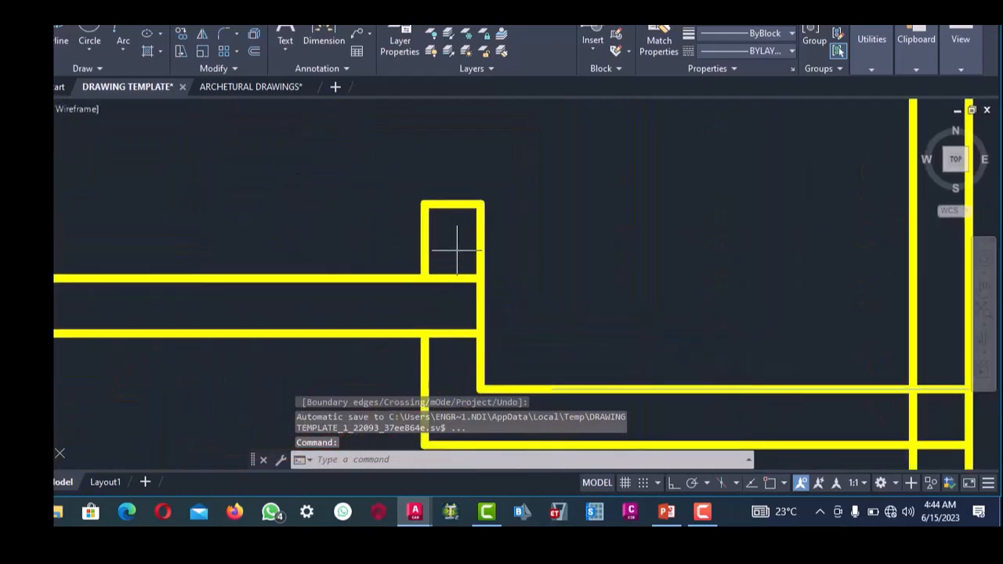
pyautogui.click(424, 239)
pyautogui.click(395, 224)
pyautogui.press('Delete')
pyautogui.scroll(-1, 398, 224)
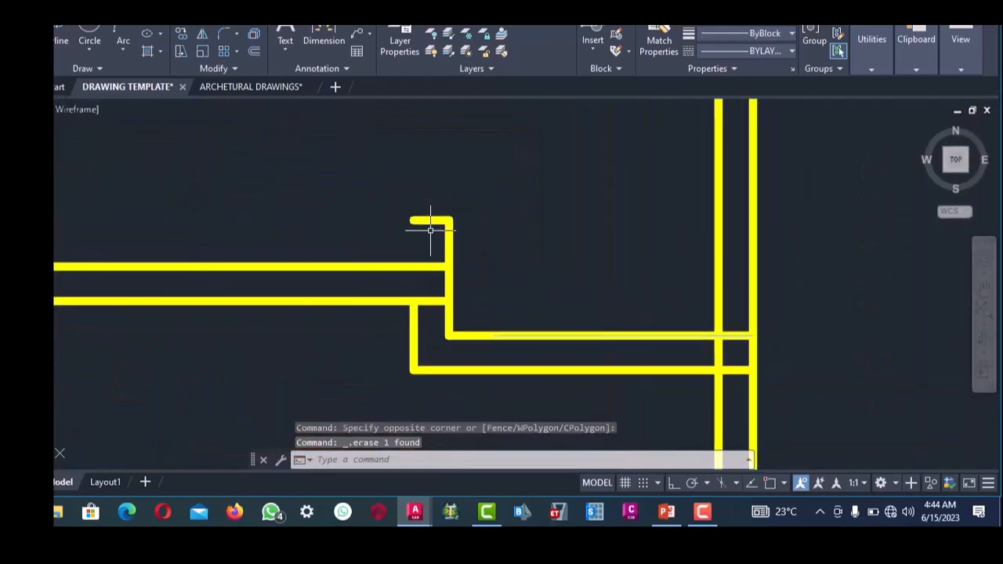
# - Extend the lower left-hand vertical line of the stepped junction up to the stub wall's top line
pyautogui.click(393, 200)
pyautogui.click(454, 229)
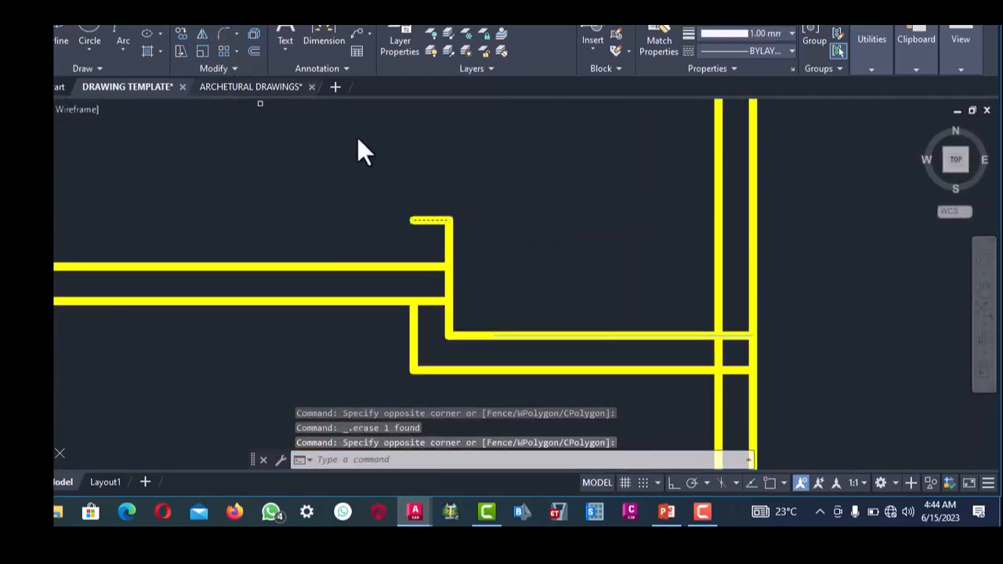
pyautogui.write('ex')
pyautogui.press('Return')
pyautogui.click(444, 330)
pyautogui.click(374, 324)
pyautogui.rightClick(386, 215)
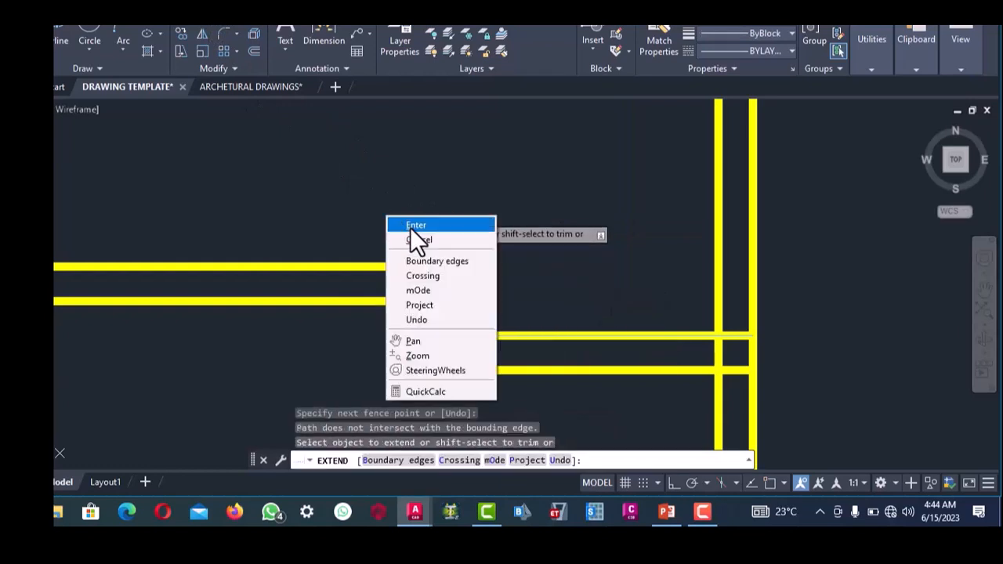
pyautogui.click(410, 227)
# - Extend the junction's right-hand vertical line down to the lower line of the stepped horizontal wall
pyautogui.scroll(-4, 416, 268)
pyautogui.scroll(6, 439, 310)
pyautogui.click(448, 323)
pyautogui.click(431, 292)
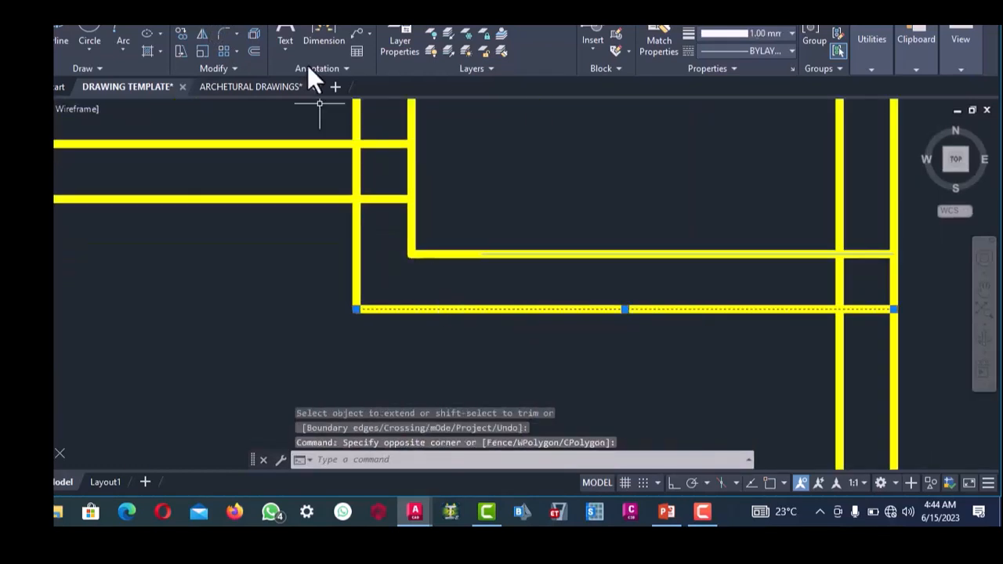
pyautogui.click(440, 246)
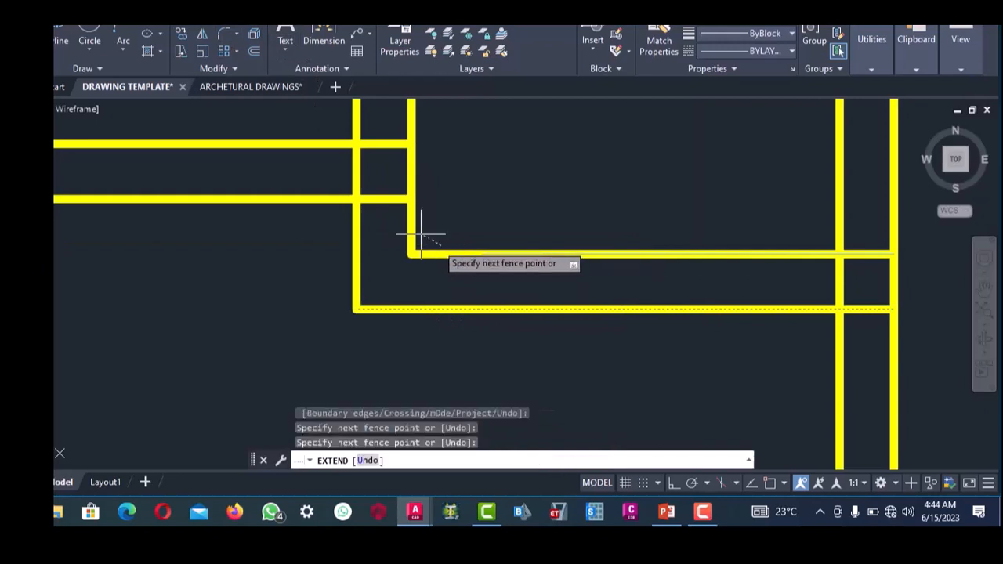
pyautogui.click(392, 222)
pyautogui.rightClick(409, 217)
pyautogui.click(422, 226)
# - Extend the upper line of the stepped horizontal wall left to the junction's left-hand vertical line
pyautogui.moveTo(382, 251); pyautogui.dragTo(311, 226)
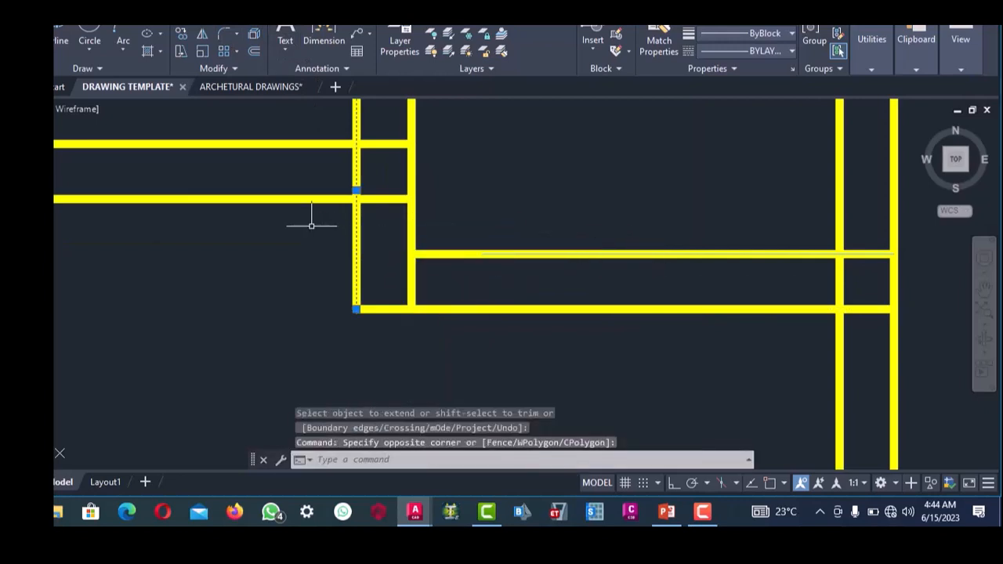
pyautogui.click(226, 34)
pyautogui.click(458, 207)
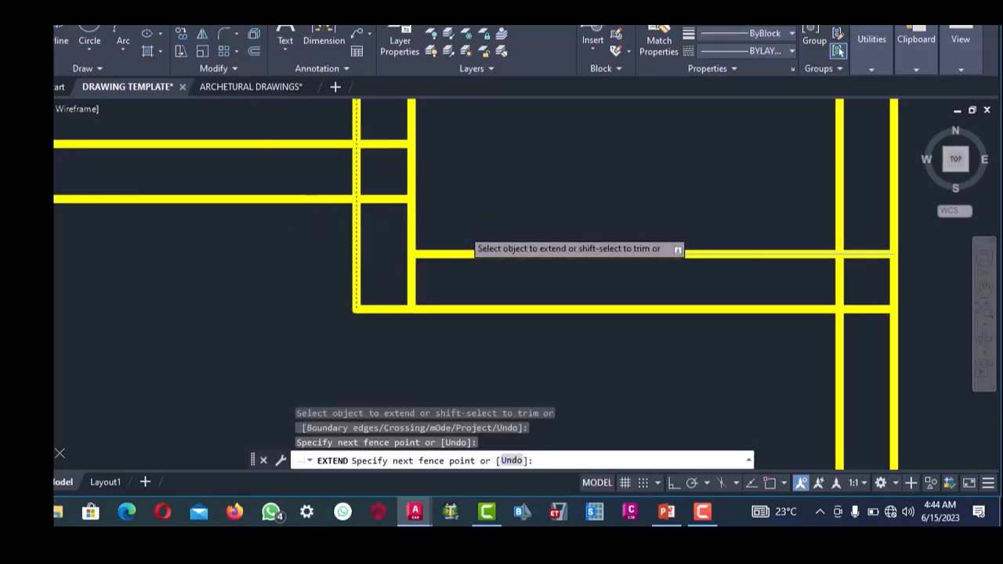
pyautogui.click(444, 229)
pyautogui.rightClick(449, 201)
pyautogui.click(463, 208)
pyautogui.scroll(-3, 454, 265)
pyautogui.scroll(3, 335, 246)
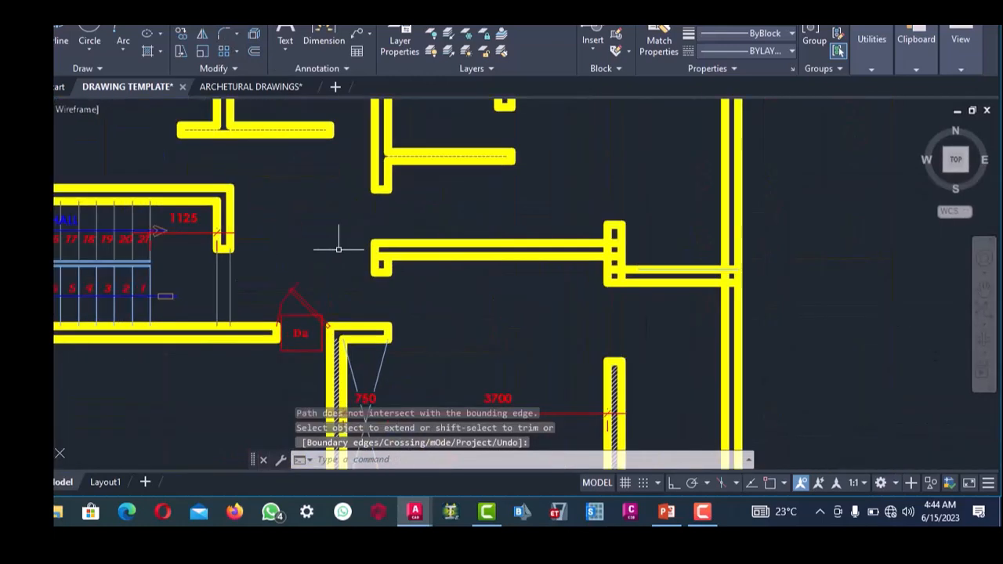
# - Erase the three short lines forming the return at the left end of the horizontal partition wall
pyautogui.scroll(2, 412, 306)
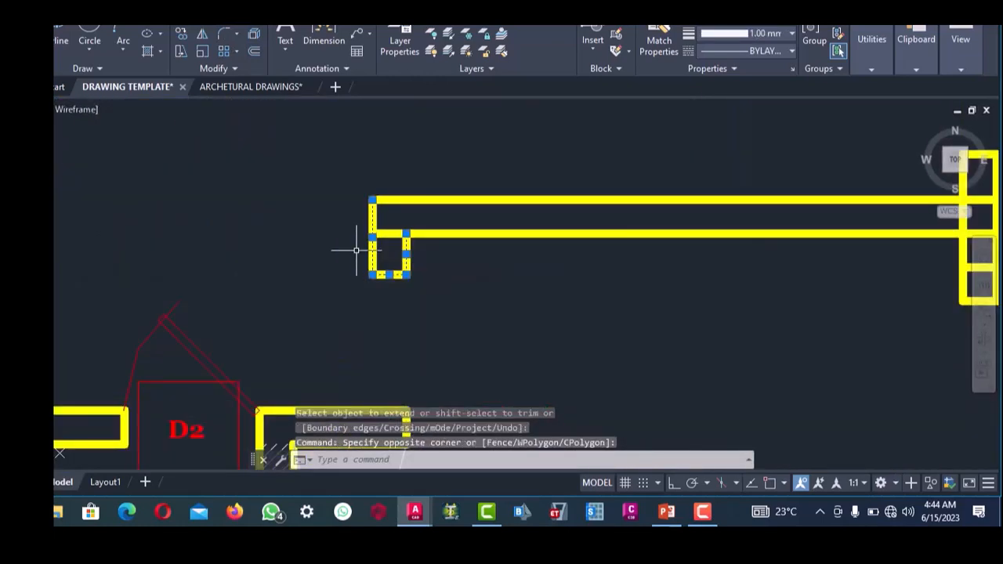
pyautogui.press('Delete')
pyautogui.scroll(-2, 396, 294)
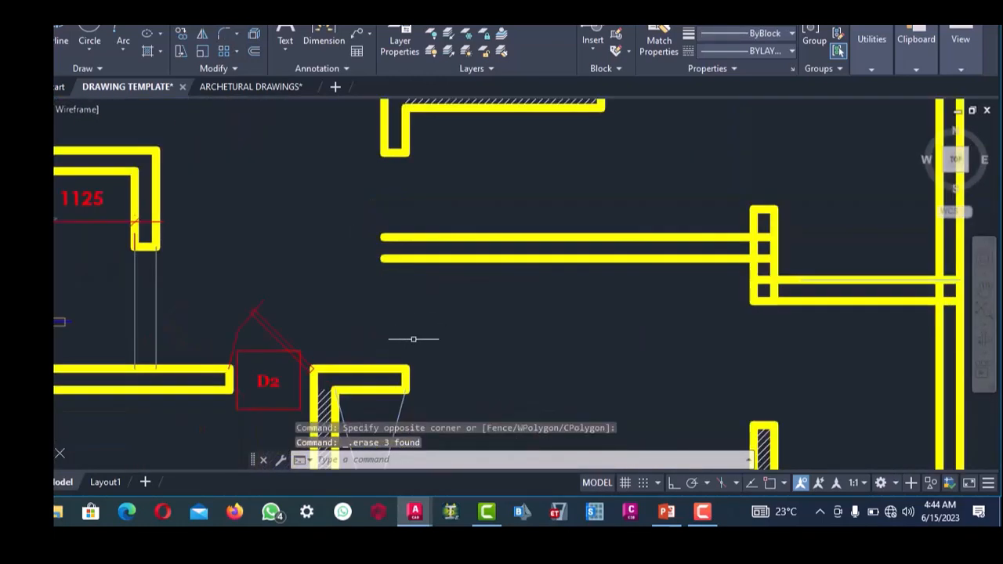
pyautogui.scroll(-4, 413, 338)
pyautogui.scroll(4, 414, 264)
pyautogui.scroll(-3, 425, 242)
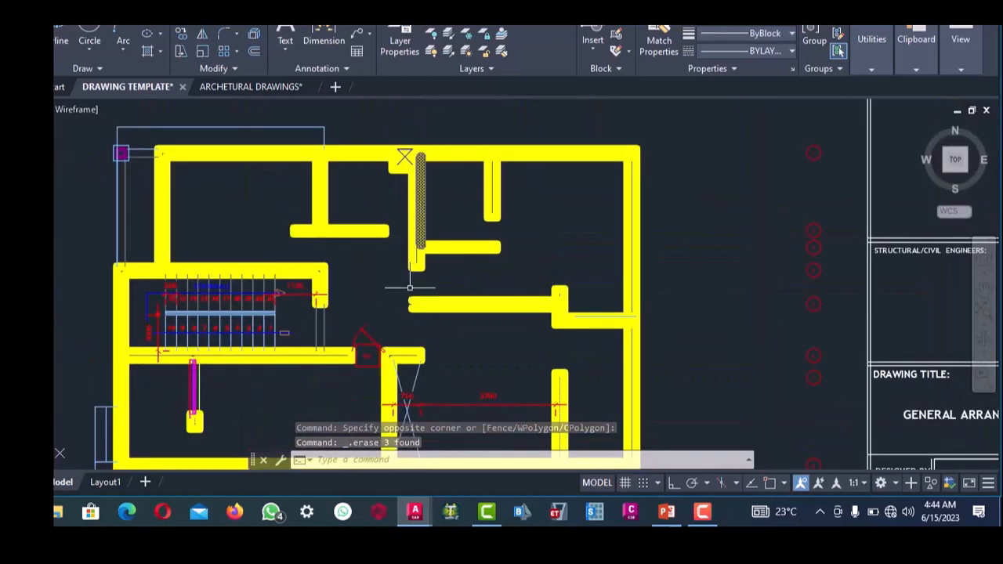
# - Extend both lines of the central vertical wall down to the lower line of the short wall beside door D2
pyautogui.scroll(4, 423, 345)
pyautogui.scroll(-4, 415, 337)
pyautogui.scroll(5, 437, 280)
pyautogui.click(440, 276)
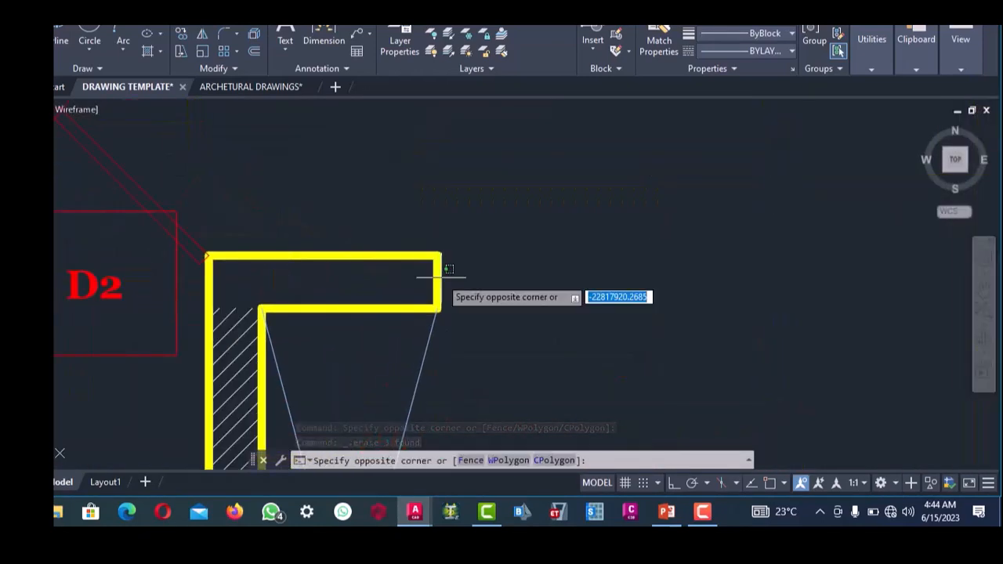
pyautogui.click(420, 274)
pyautogui.scroll(-5, 445, 314)
pyautogui.scroll(4, 441, 312)
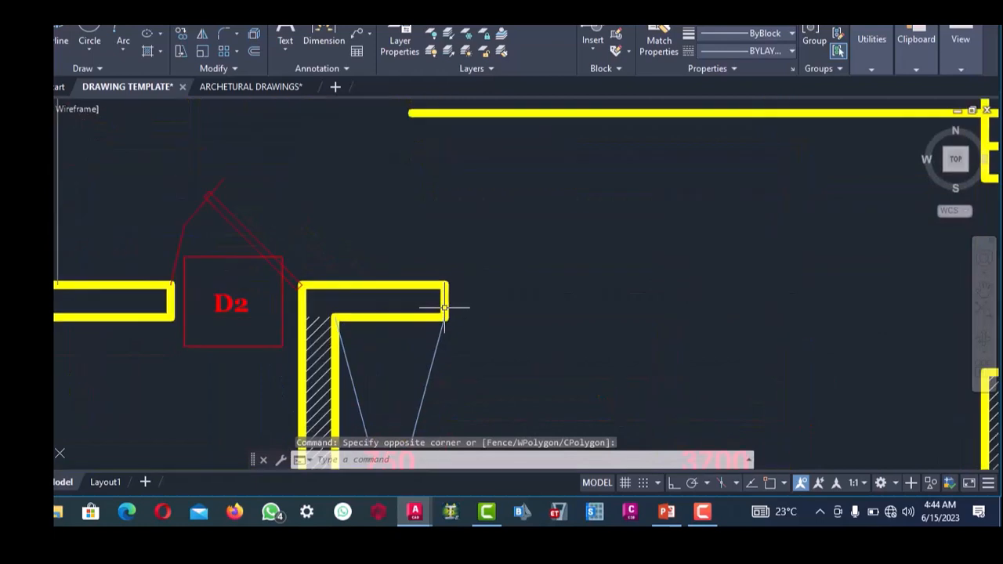
pyautogui.scroll(-4, 438, 312)
pyautogui.scroll(3, 439, 312)
pyautogui.click(417, 283)
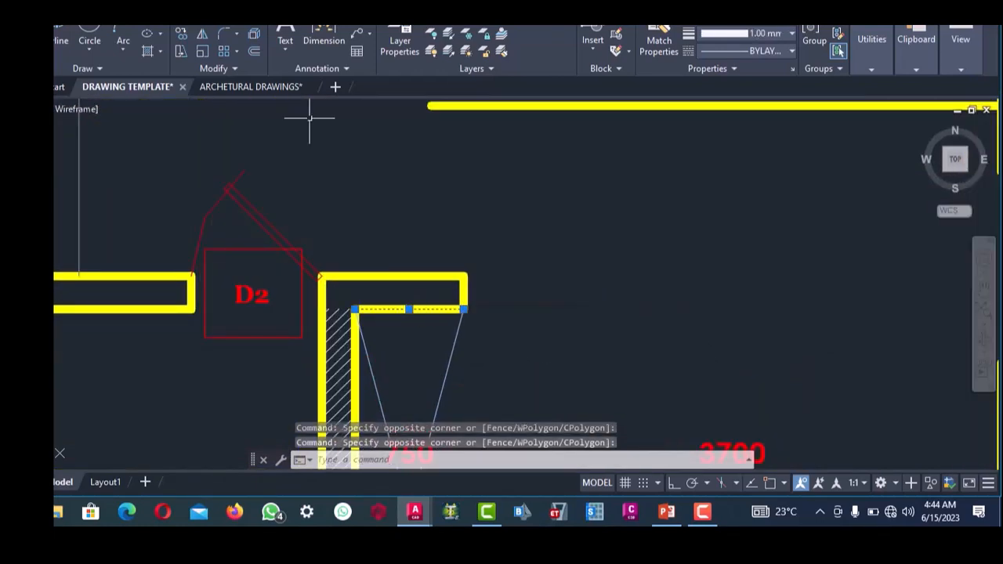
pyautogui.click(226, 34)
pyautogui.scroll(-3, 447, 353)
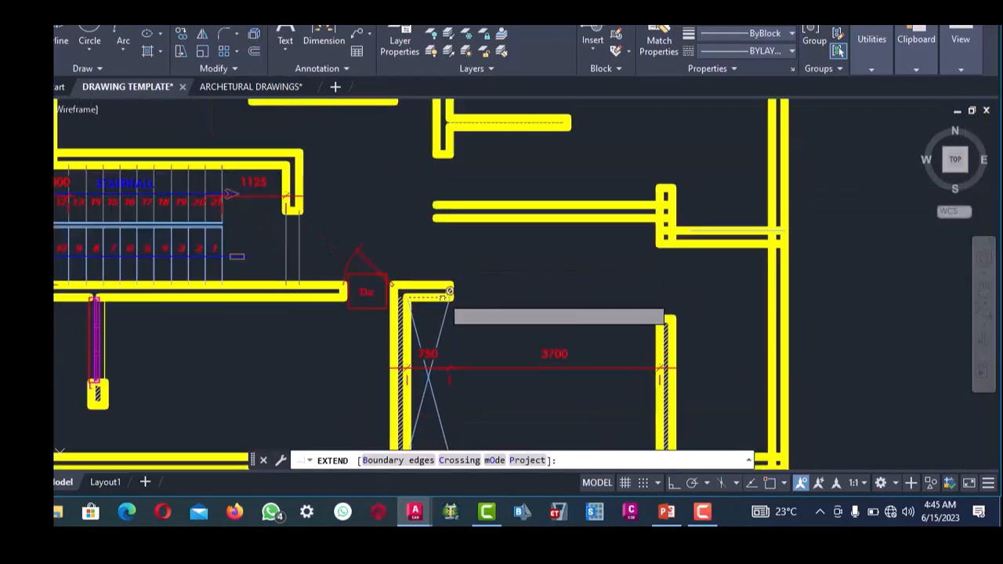
pyautogui.moveTo(438, 214)
pyautogui.mouseDown()
pyautogui.moveTo(474, 204)
pyautogui.moveTo(416, 179)
pyautogui.mouseUp()
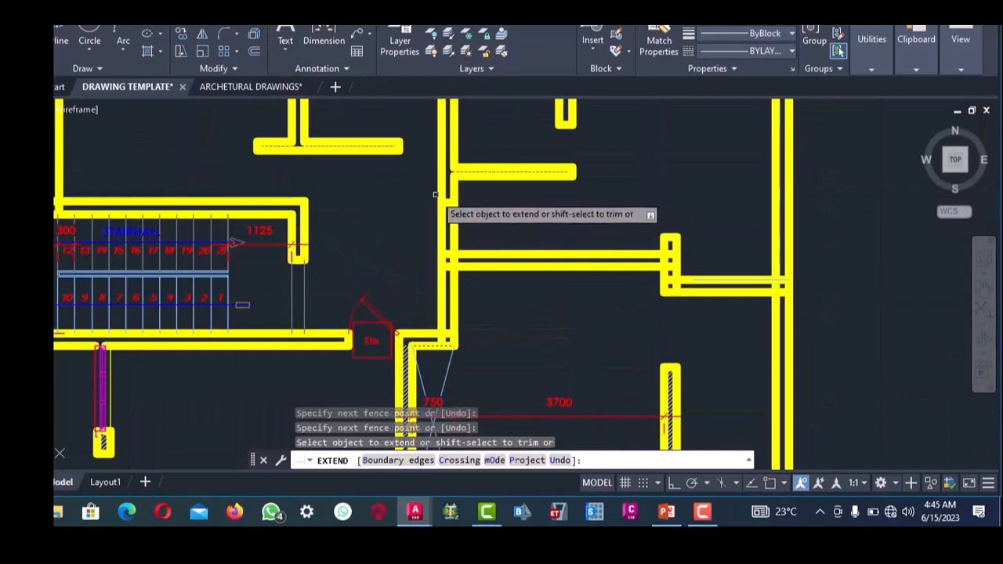
pyautogui.press('Return')
# - Erase the short vertical line closing the end of the wall beside door D2
pyautogui.scroll(3, 439, 359)
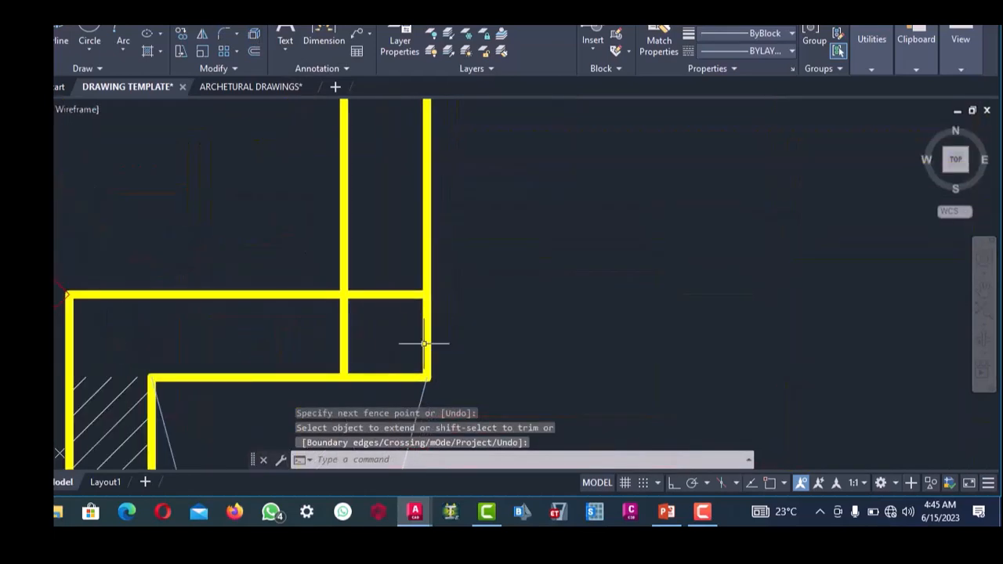
pyautogui.press('Delete')
pyautogui.scroll(-5, 447, 326)
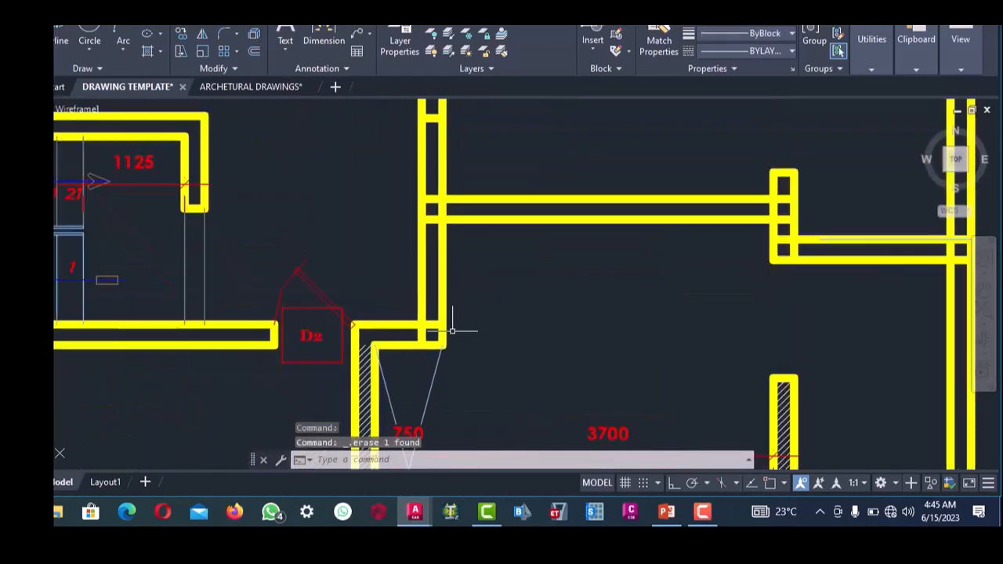
# - Erase the 750 and 3700 dimensions and the crossed diagonal lines in the room below the partition
pyautogui.scroll(4, 446, 385)
pyautogui.click(457, 400)
pyautogui.click(362, 273)
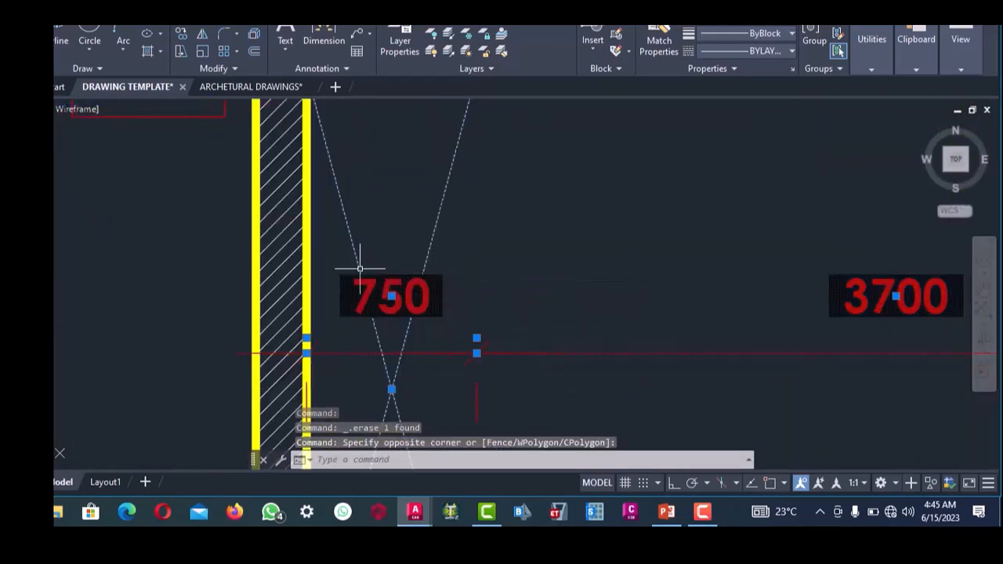
pyautogui.press('Delete')
pyautogui.scroll(-5, 385, 264)
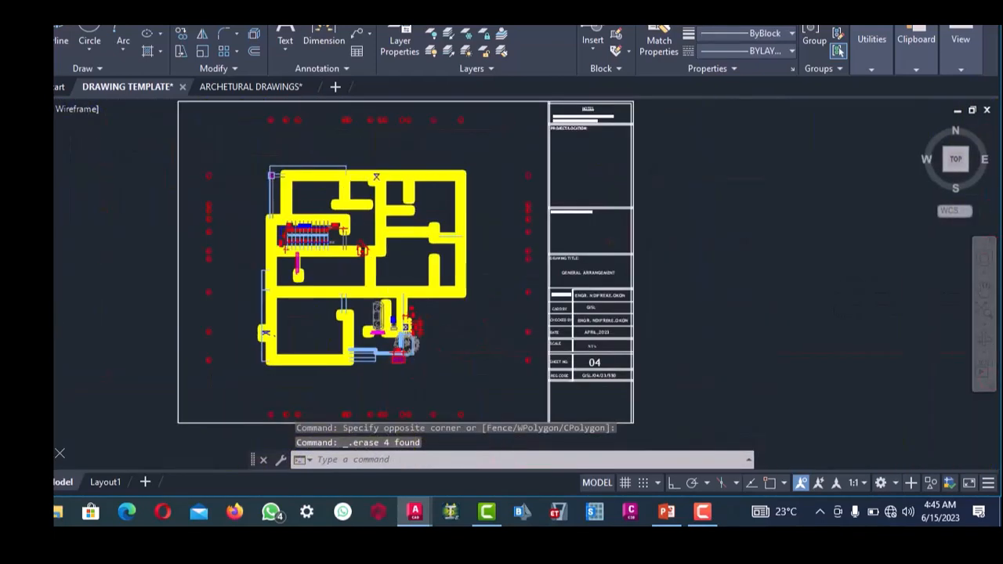
# - Erase the D2 door symbol together with its tag box and label
pyautogui.scroll(5, 409, 289)
pyautogui.scroll(2, 428, 300)
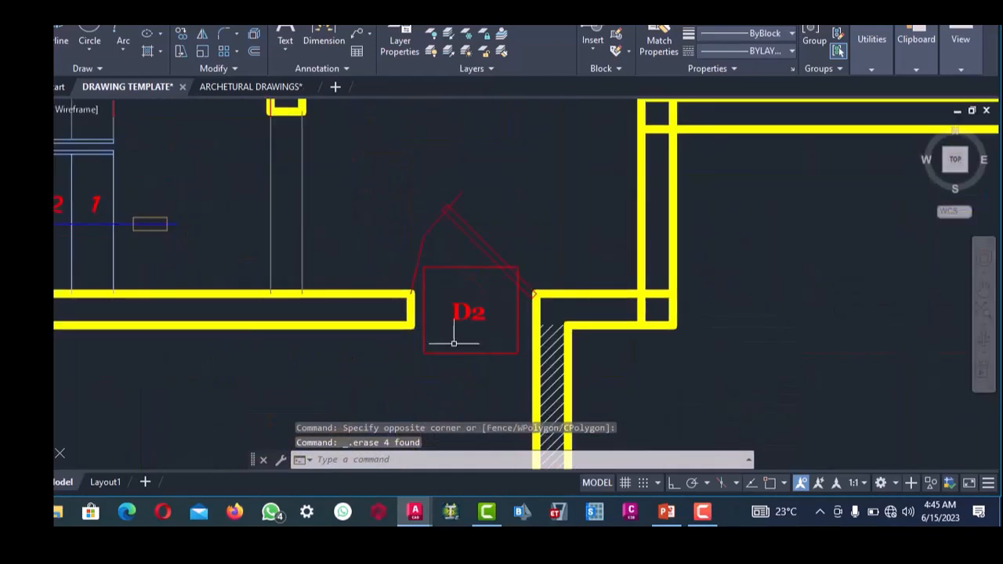
pyautogui.click(427, 196)
pyautogui.press('Delete')
# - Erase the hatch inside the vertical wall just right of the former D2 opening
pyautogui.scroll(-3, 427, 207)
pyautogui.scroll(5, 427, 211)
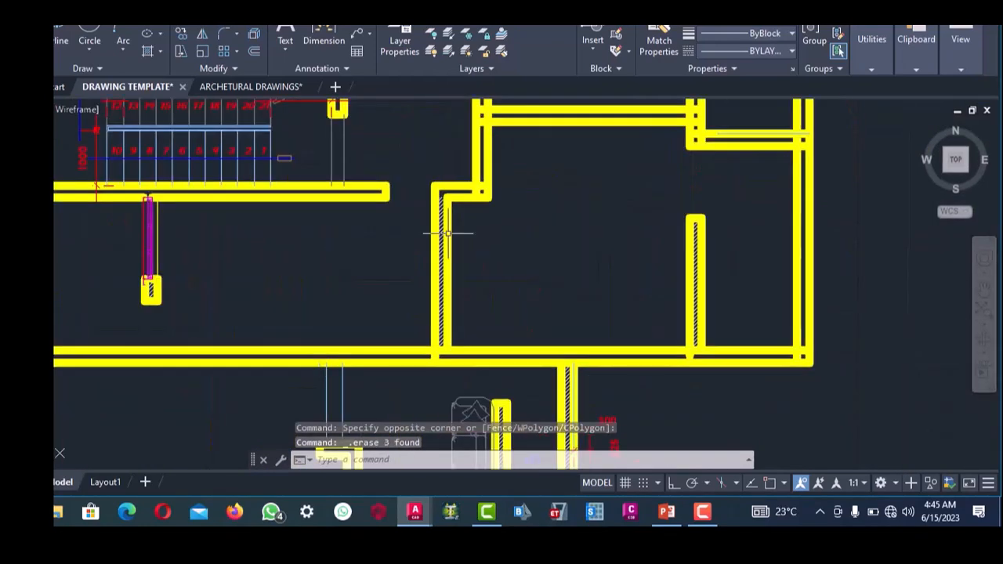
pyautogui.click(444, 213)
pyautogui.press('Delete')
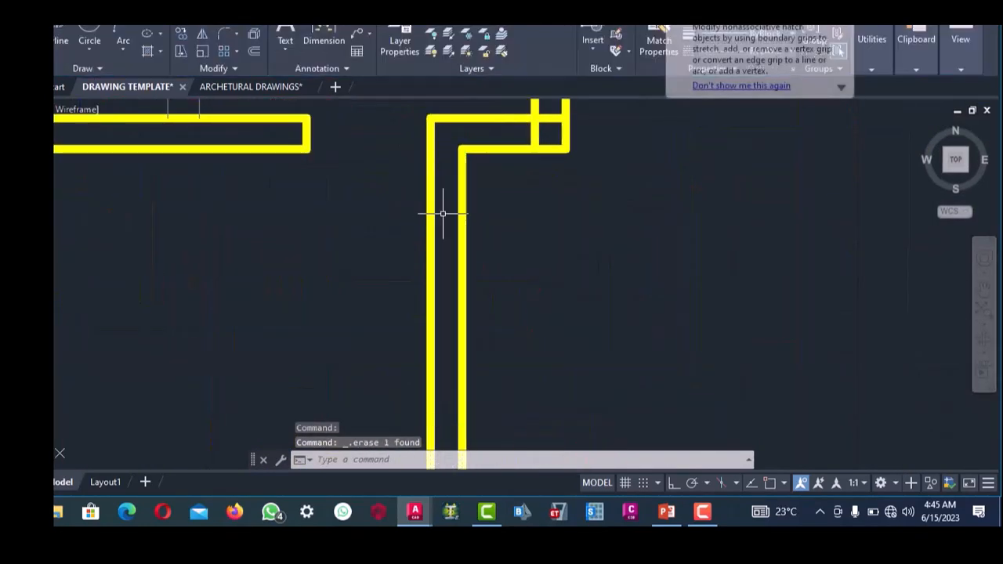
# - Erase the two short horizontal lines joining the offset vertical walls and the end cap of the wall below the stairs
pyautogui.scroll(-3, 441, 212)
pyautogui.scroll(3, 462, 258)
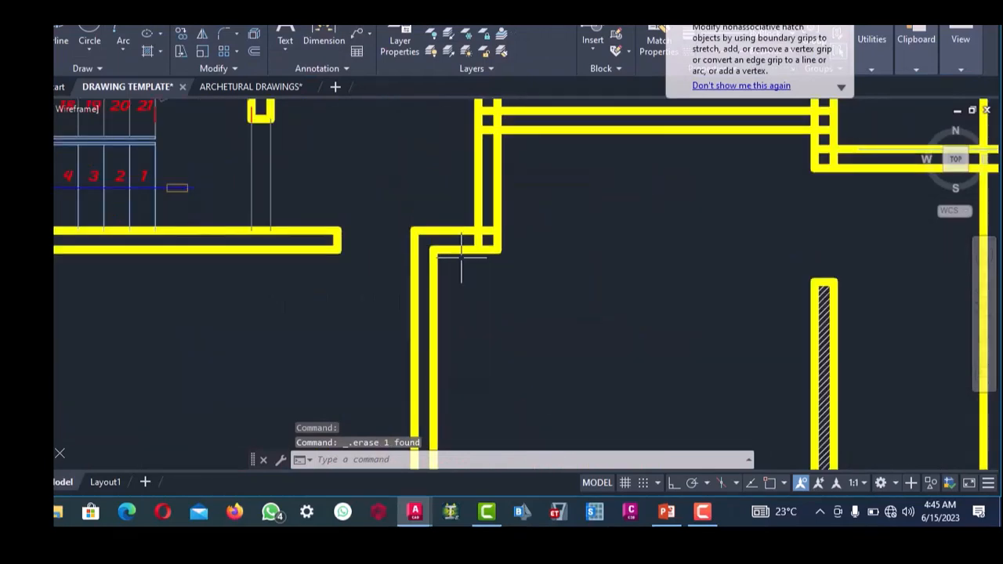
pyautogui.click(451, 213)
pyautogui.scroll(3, 435, 239)
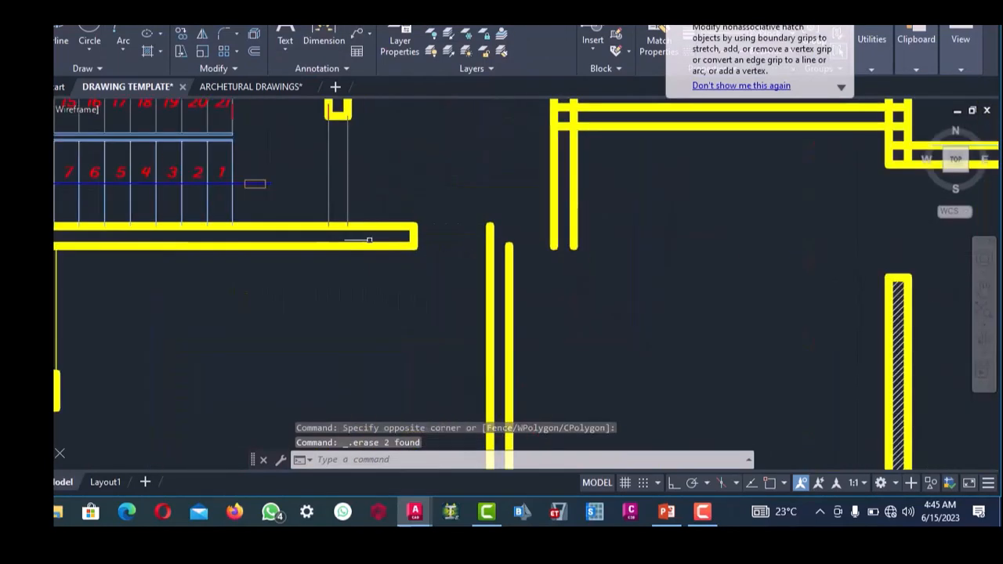
pyautogui.press('Escape')
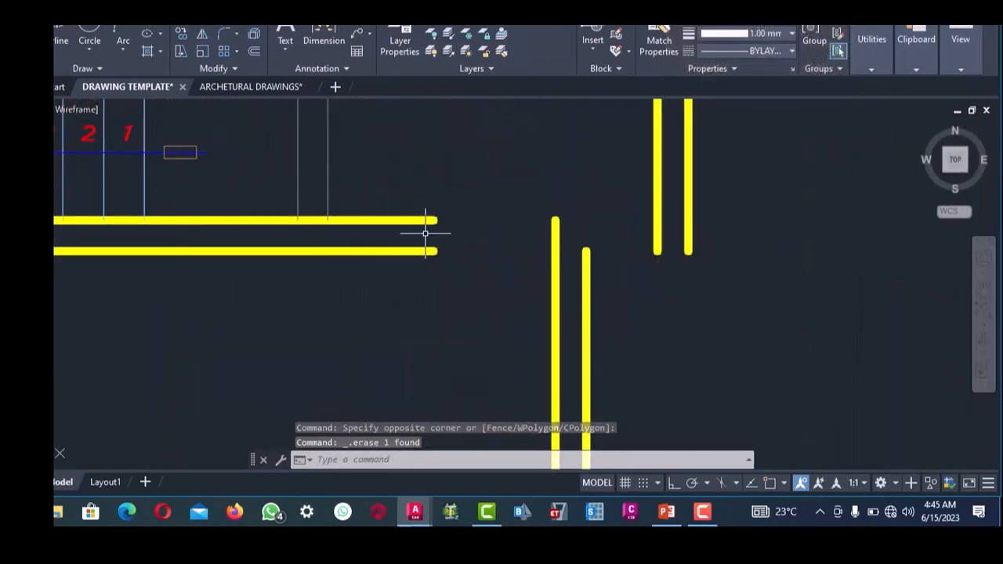
# - Extend both lines of the wall below the stairs across the opening to the central vertical wall's right-hand line
pyautogui.scroll(-5, 425, 230)
pyautogui.scroll(3, 503, 231)
pyautogui.click(430, 267)
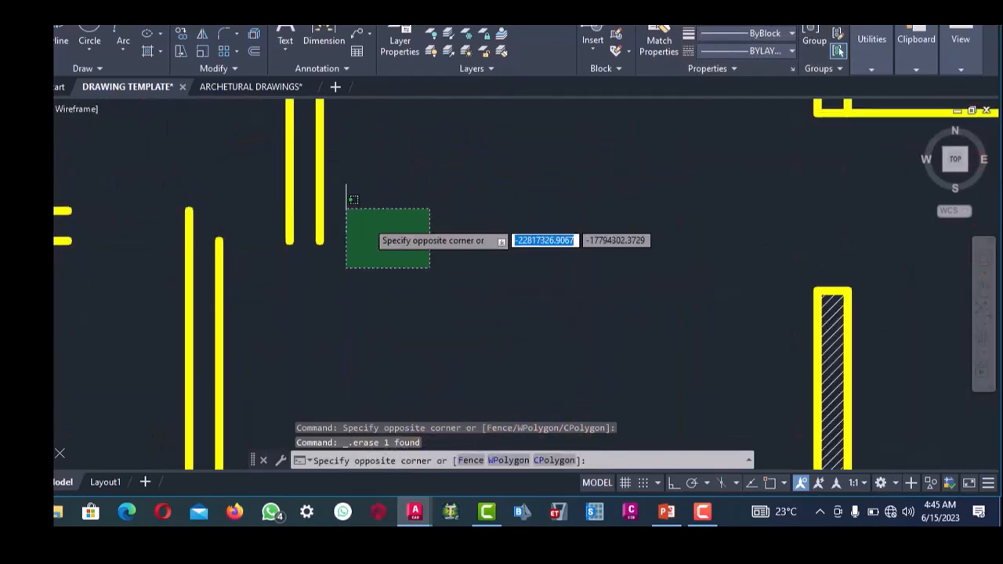
pyautogui.click(317, 227)
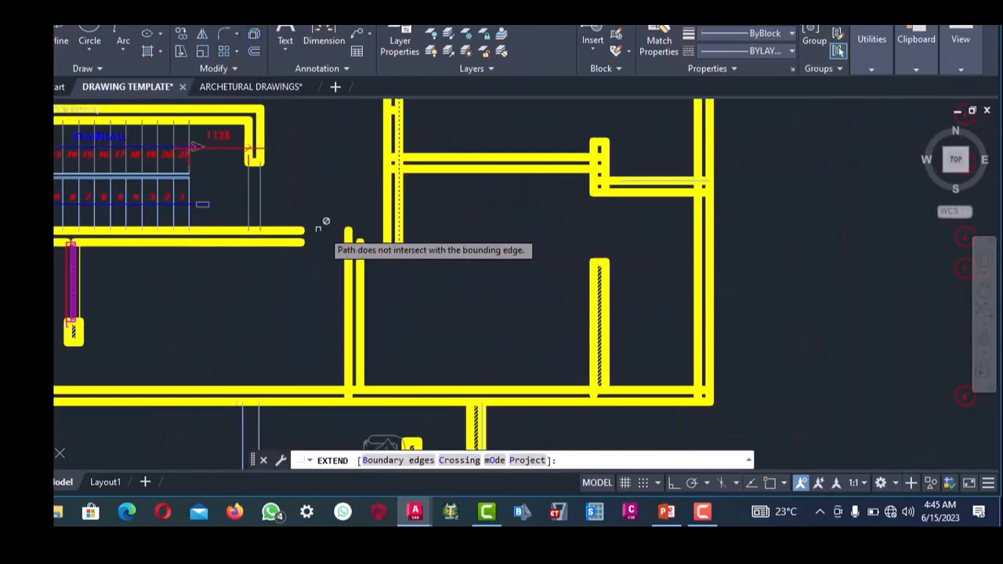
pyautogui.scroll(3, 324, 224)
pyautogui.rightClick(331, 199)
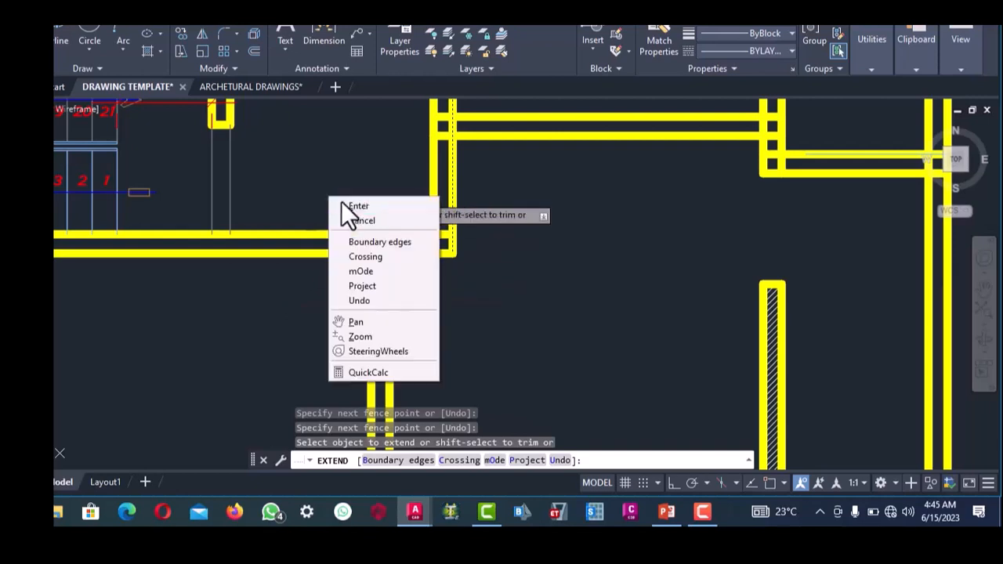
pyautogui.click(342, 205)
pyautogui.press('Return')
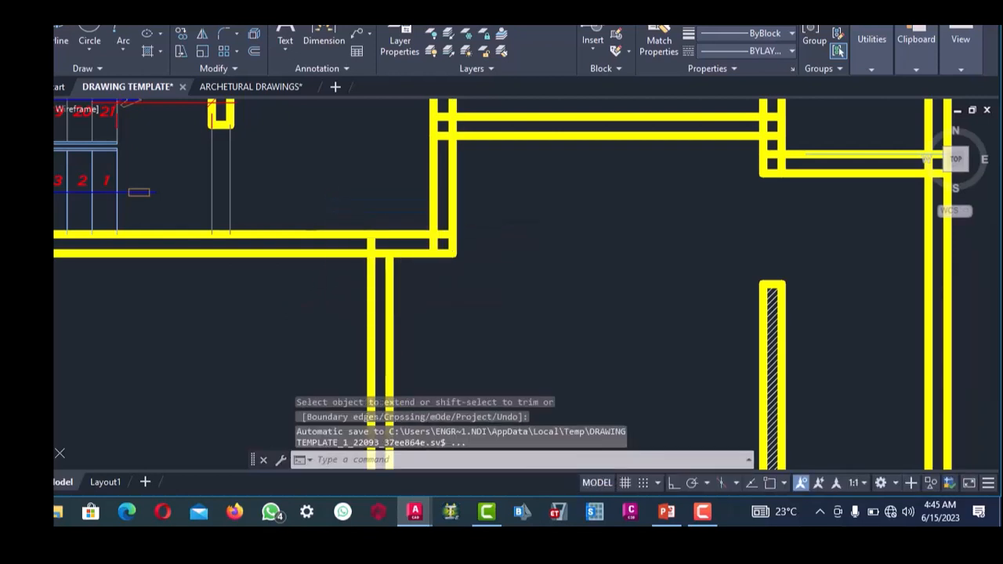
# - Extend the lower vertical wall's right-hand line up to the upper line of the wall below the stairs
pyautogui.scroll(2, 408, 235)
pyautogui.click(408, 232)
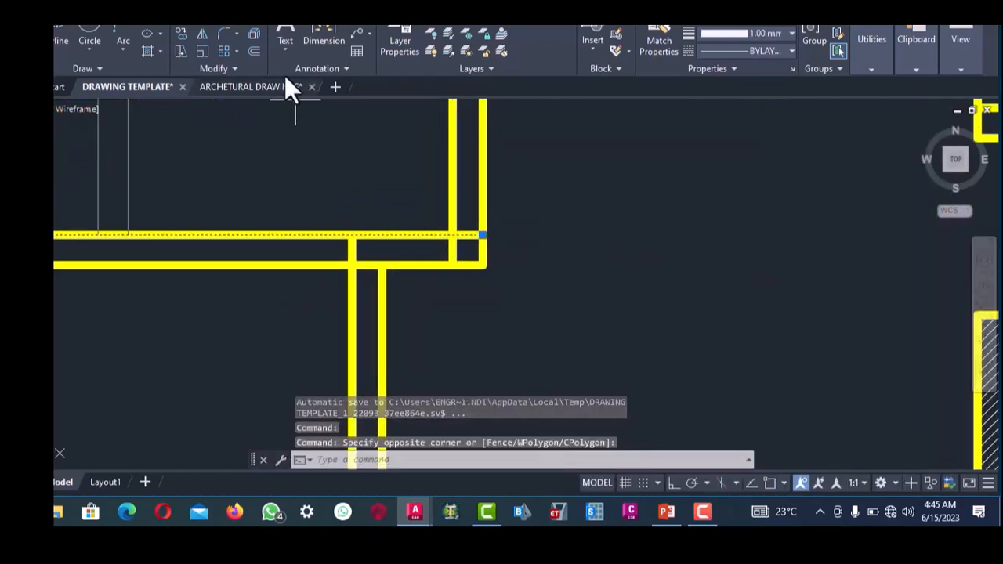
pyautogui.click(228, 19)
pyautogui.scroll(-2, 385, 233)
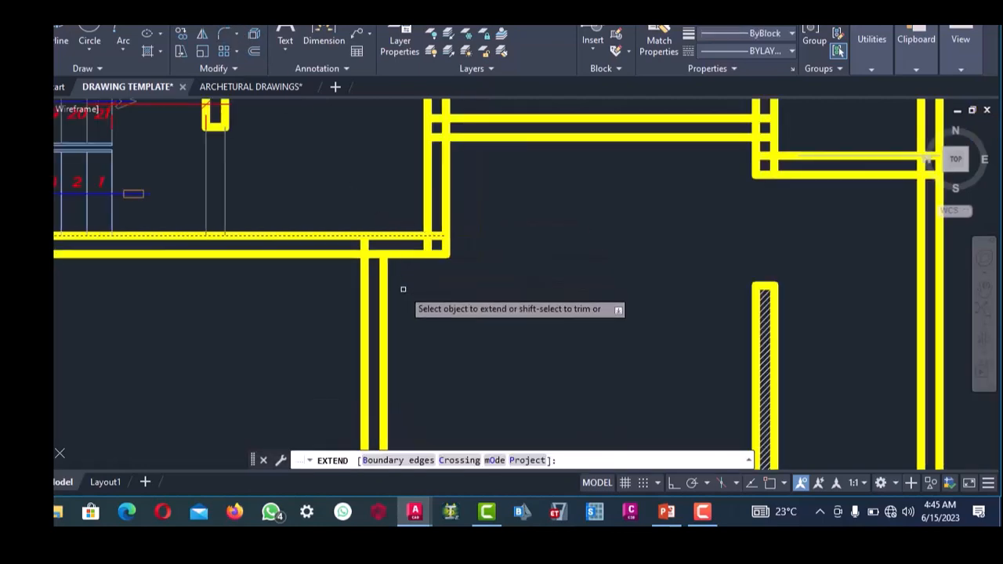
pyautogui.click(403, 287)
pyautogui.click(363, 230)
pyautogui.scroll(-4, 372, 231)
pyautogui.press('Escape')
pyautogui.scroll(4, 392, 353)
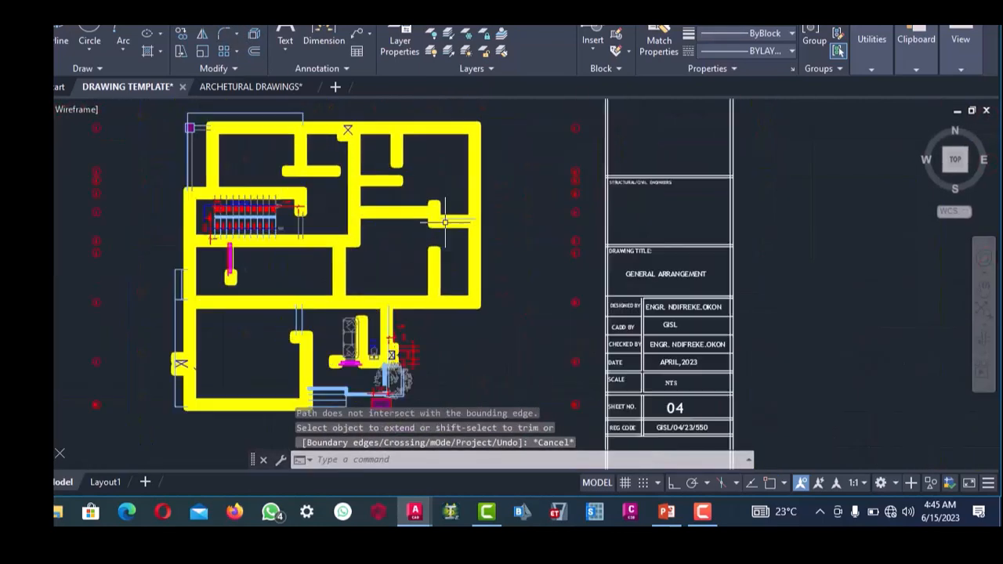
pyautogui.scroll(-3, 415, 175)
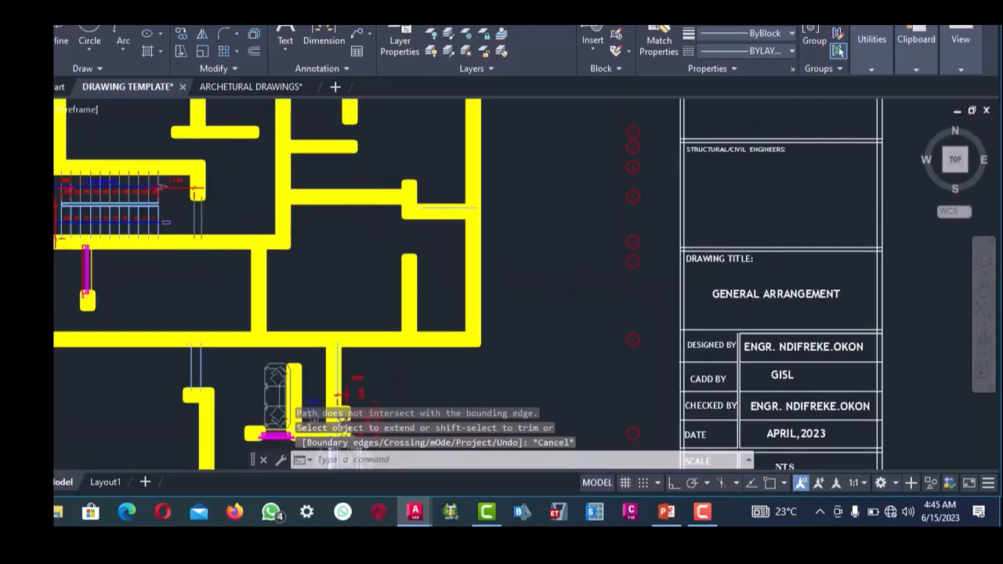
# - Erase the two short vertical lines at the jog in the horizontal wall near the right-hand outer wall
pyautogui.scroll(4, 416, 170)
pyautogui.click(411, 208)
pyautogui.click(341, 175)
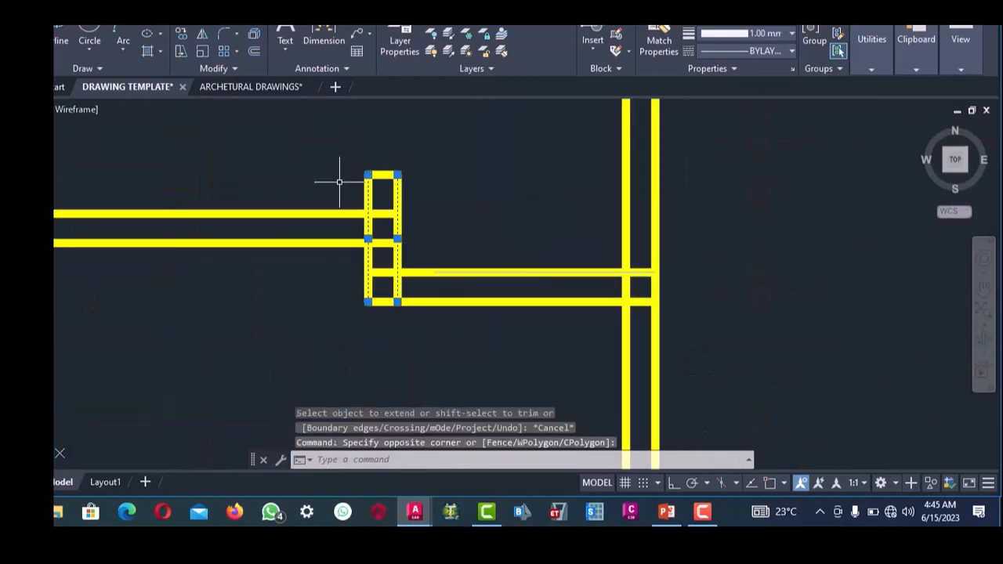
pyautogui.press('Delete')
pyautogui.scroll(-1, 374, 212)
pyautogui.scroll(2, 387, 190)
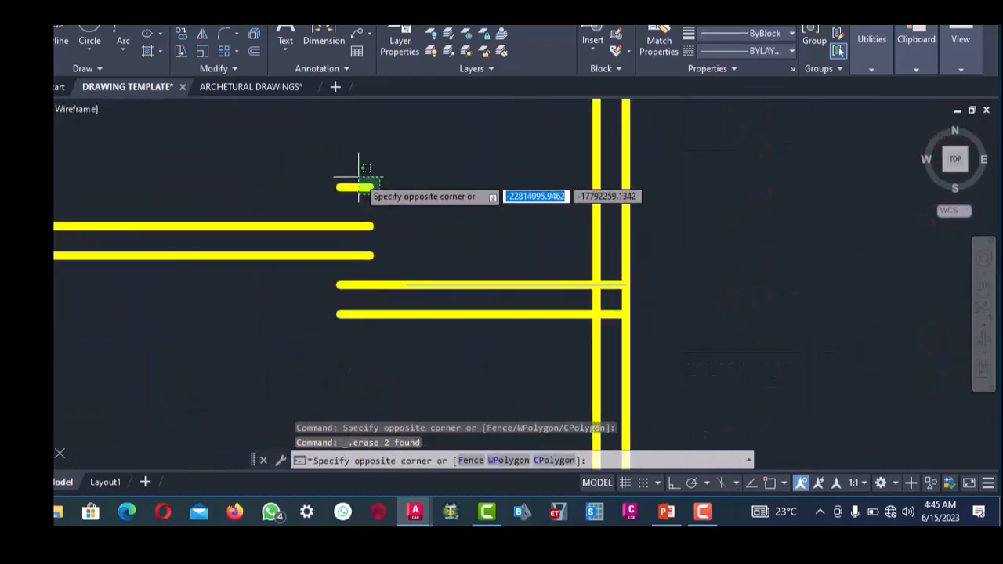
# - Extend both lines of the vertical wall below the former jog up to the short leftover cap line above it
pyautogui.click(359, 188)
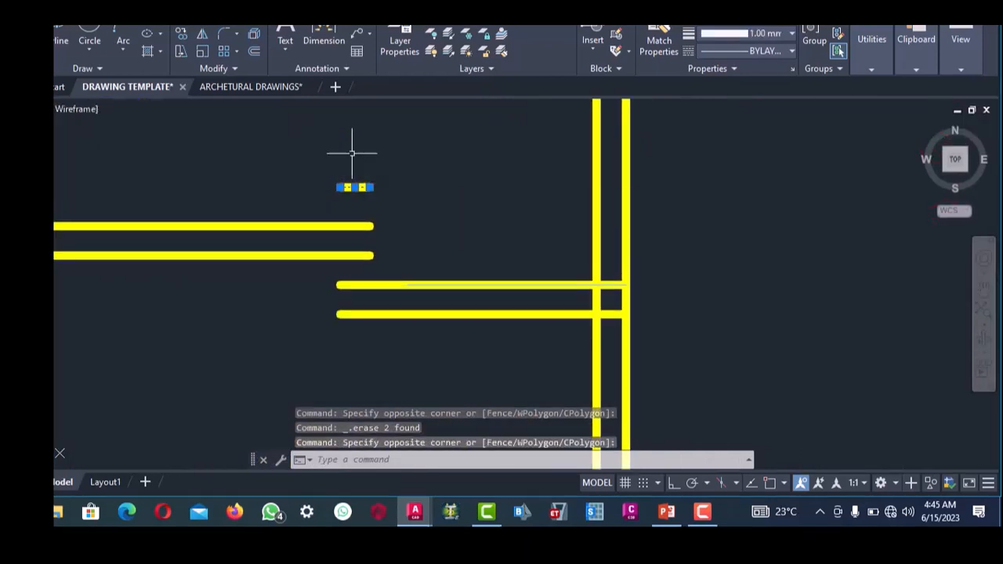
pyautogui.click(224, 16)
pyautogui.scroll(-4, 402, 163)
pyautogui.scroll(4, 393, 298)
pyautogui.moveTo(402, 316); pyautogui.dragTo(351, 304)
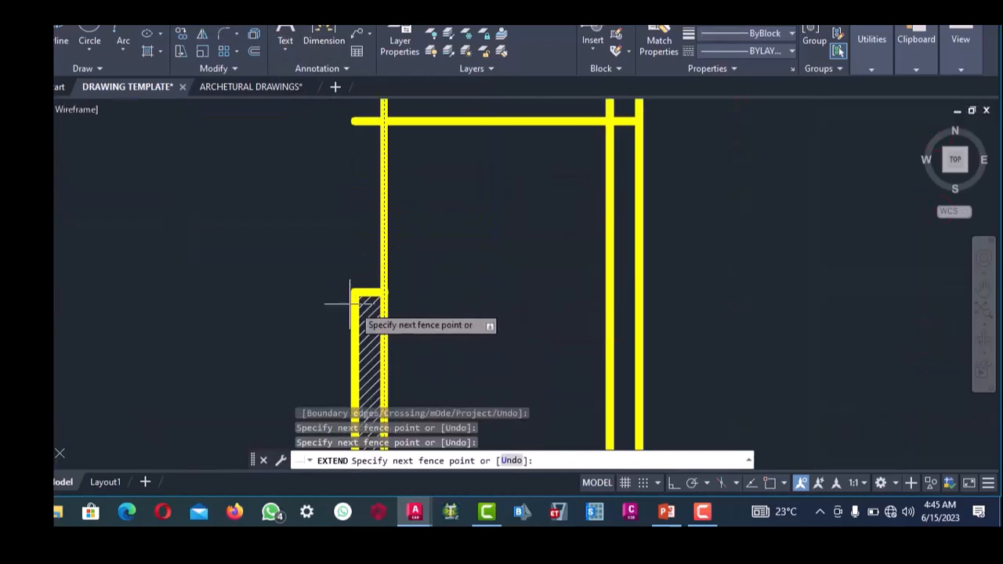
pyautogui.press('Return')
pyautogui.rightClick(365, 234)
pyautogui.click(381, 242)
# - Erase the old end cap and the hatch inside the extended vertical wall
pyautogui.scroll(5, 384, 312)
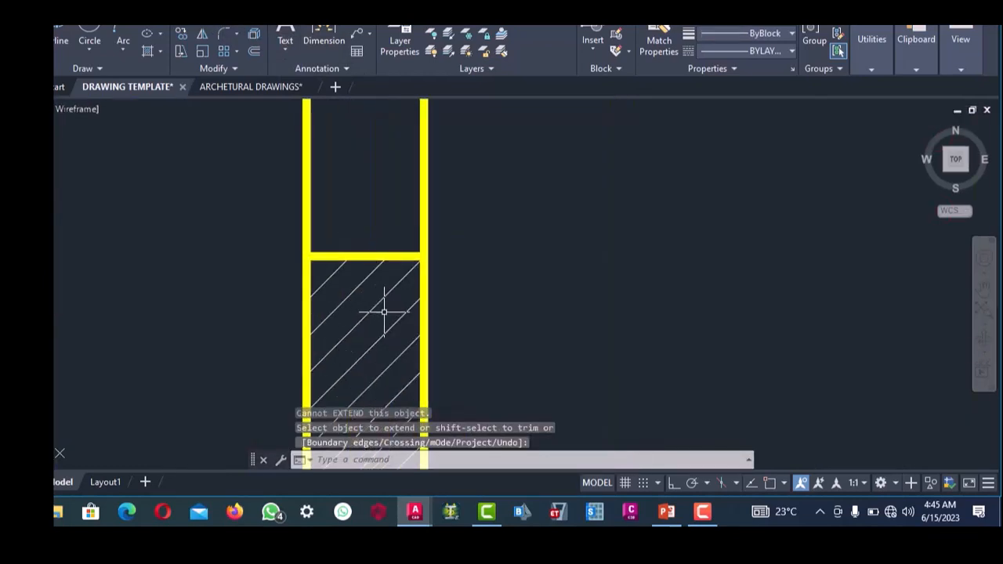
pyautogui.click(384, 311)
pyautogui.click(350, 245)
pyautogui.press('Delete')
pyautogui.scroll(-2, 373, 264)
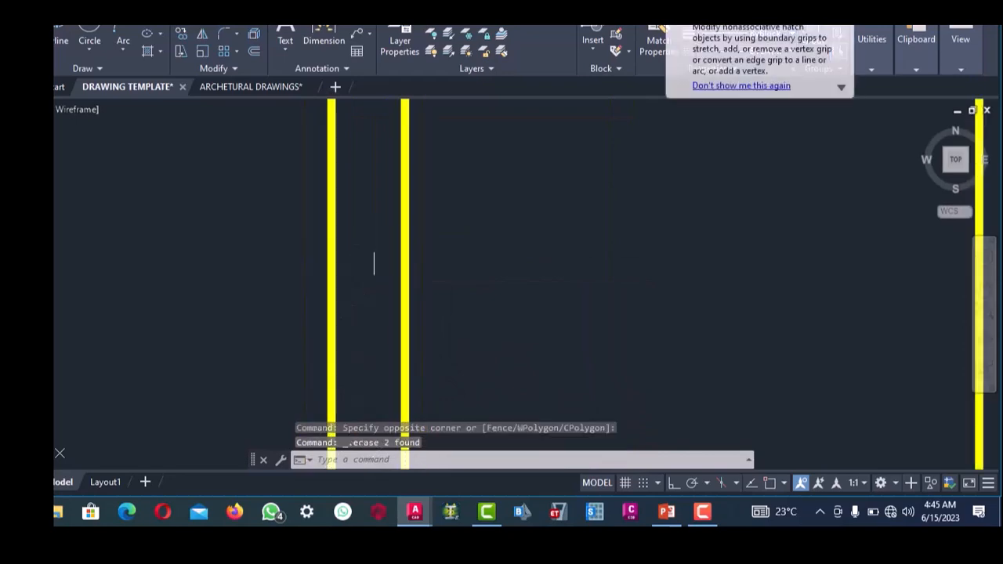
# - Extend both lines of that vertical wall down to the lower line of the long horizontal wall
pyautogui.scroll(-4, 374, 264)
pyautogui.scroll(5, 399, 314)
pyautogui.scroll(-1, 459, 293)
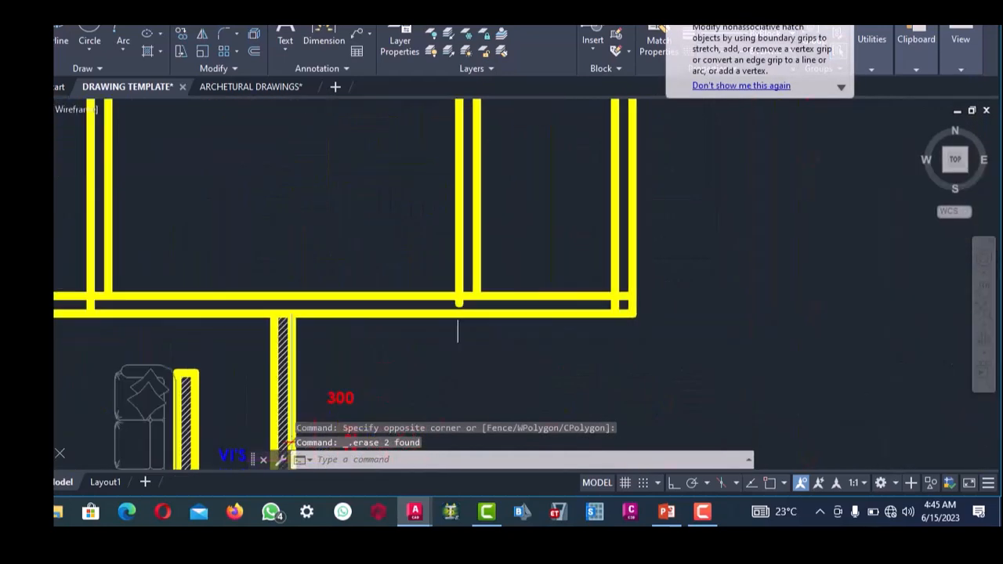
pyautogui.scroll(5, 458, 331)
pyautogui.click(454, 278)
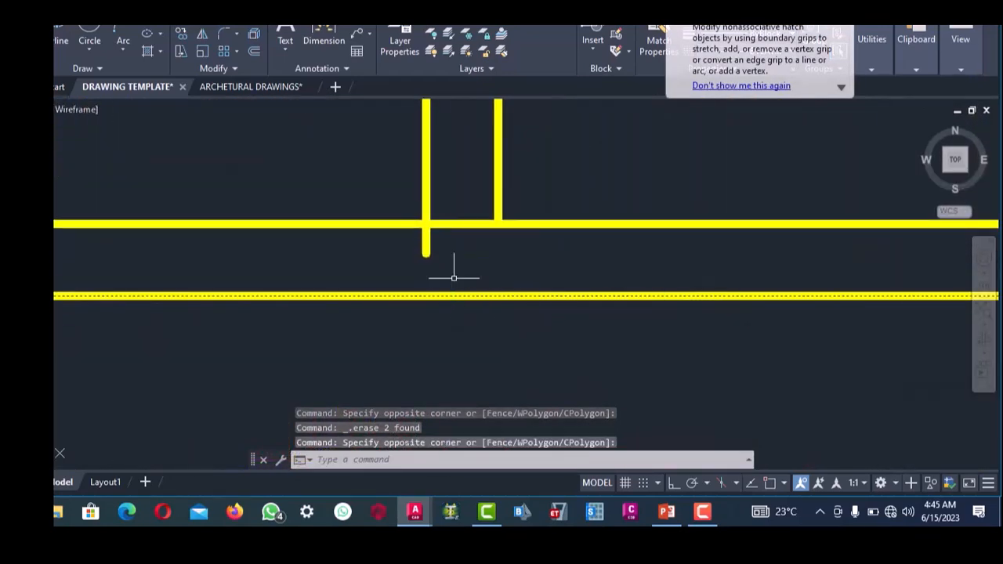
pyautogui.click(225, 24)
pyautogui.scroll(-4, 314, 211)
pyautogui.moveTo(399, 191); pyautogui.dragTo(337, 175)
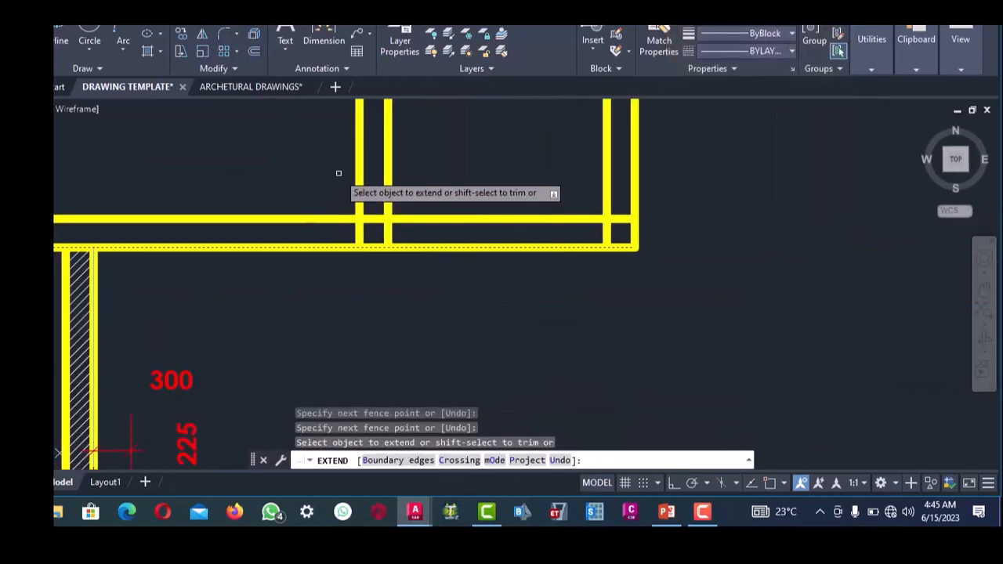
pyautogui.rightClick(339, 173)
pyautogui.click(362, 183)
# - Erase the 300, 225 and 400 dimensions beside the W.C duct together with the planter's outer upper and right-hand lines
pyautogui.scroll(-6, 384, 178)
pyautogui.scroll(6, 339, 270)
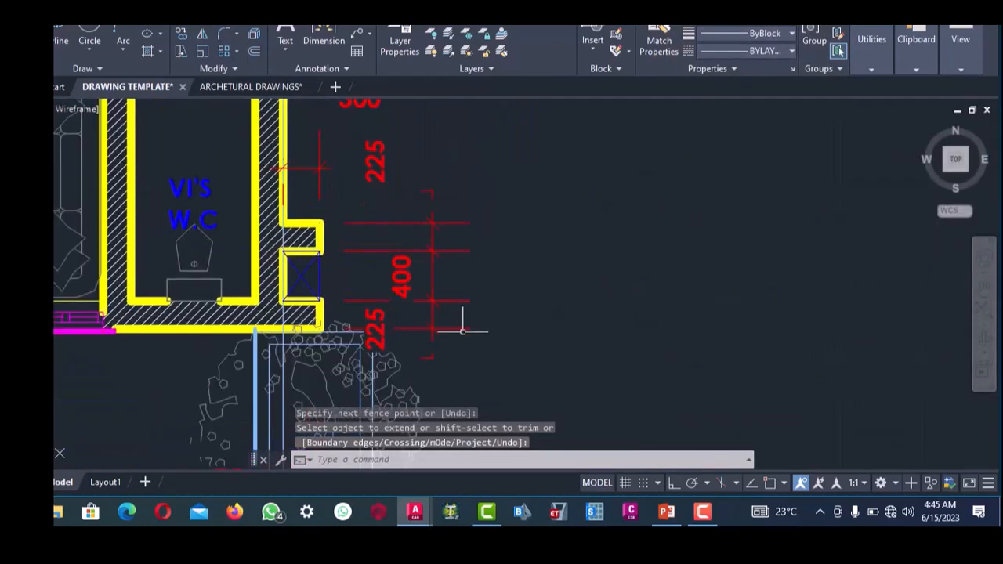
pyautogui.click(466, 338)
pyautogui.scroll(-3, 424, 235)
pyautogui.click(380, 127)
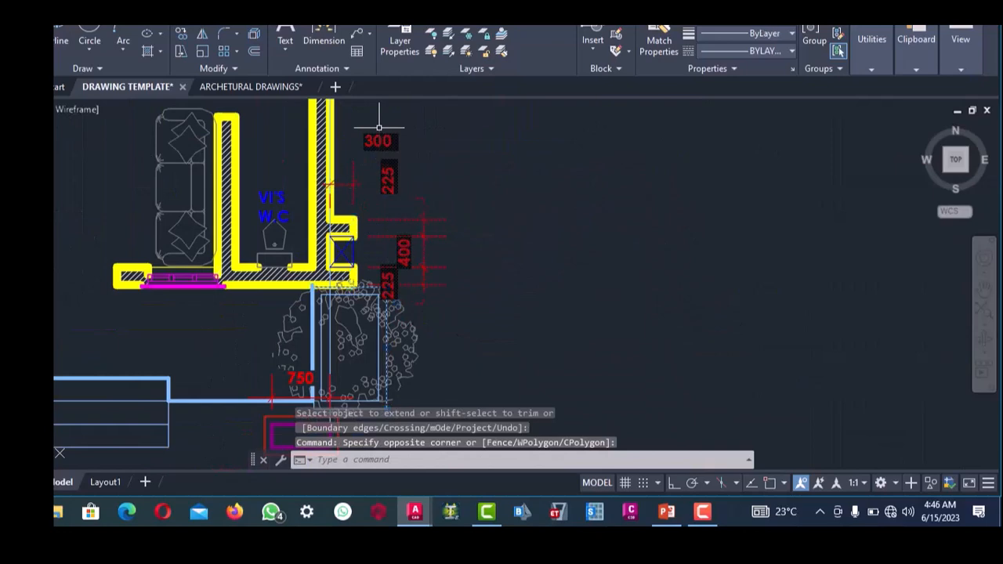
pyautogui.press('Delete')
# - Erase the tree symbol and the planter's remaining upper, right-hand and lower lines below the W.C
pyautogui.scroll(2, 377, 274)
pyautogui.click(459, 355)
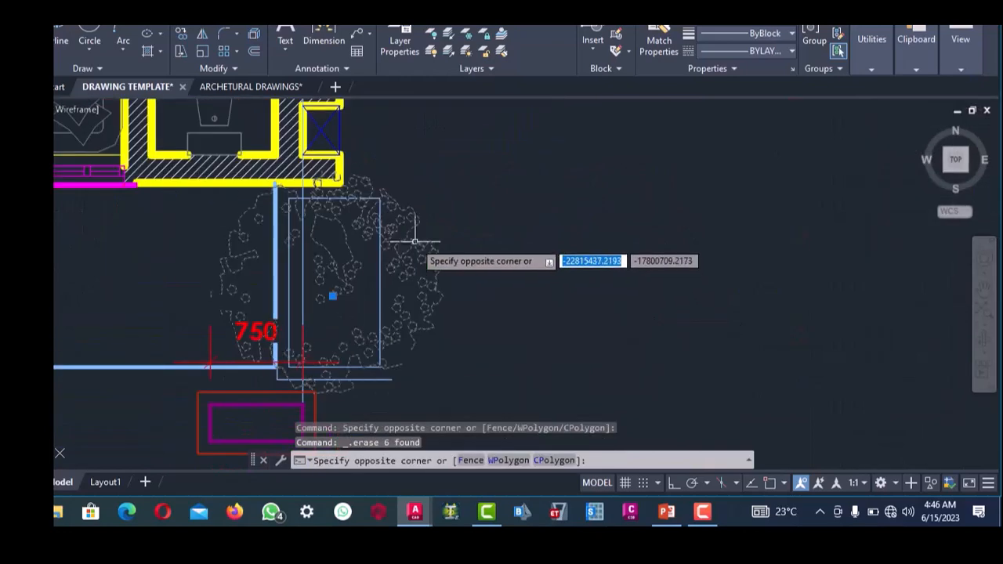
pyautogui.click(415, 241)
pyautogui.press('Delete')
pyautogui.scroll(-2, 415, 241)
pyautogui.scroll(2, 387, 258)
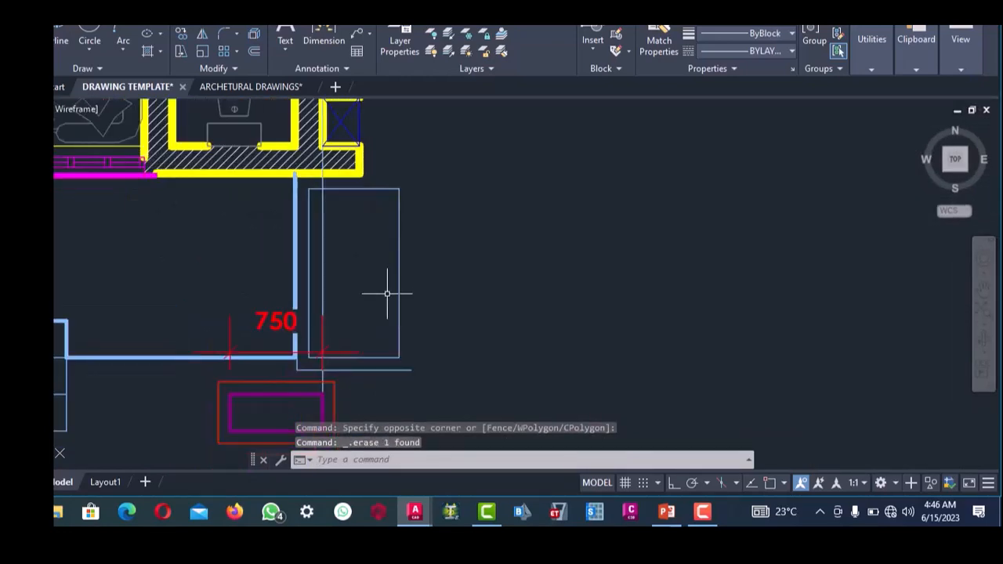
pyautogui.click(433, 382)
pyautogui.click(384, 187)
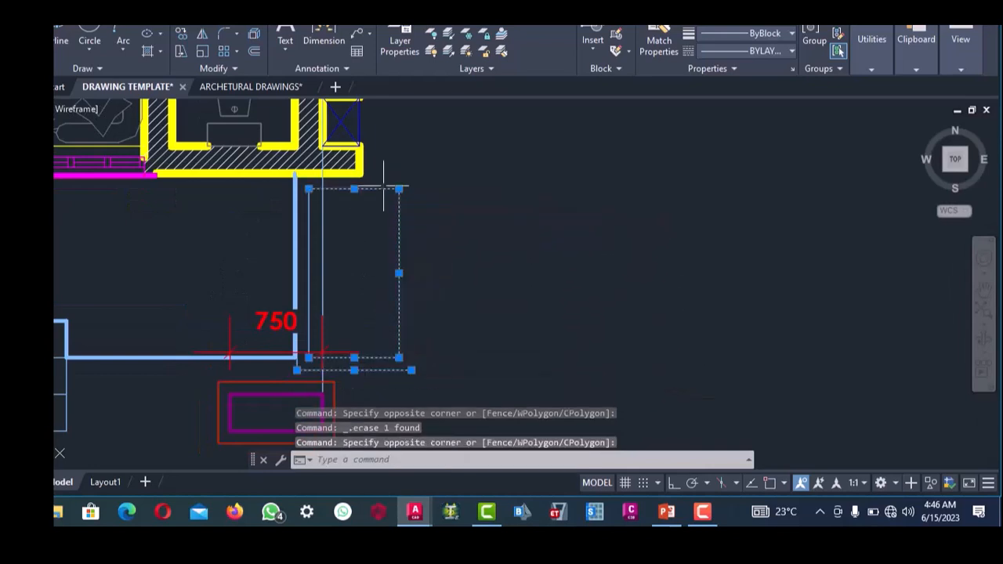
pyautogui.press('Delete')
# - Erase the 750 dimension above the small double rectangle below the W.C
pyautogui.scroll(-3, 403, 190)
pyautogui.scroll(5, 285, 274)
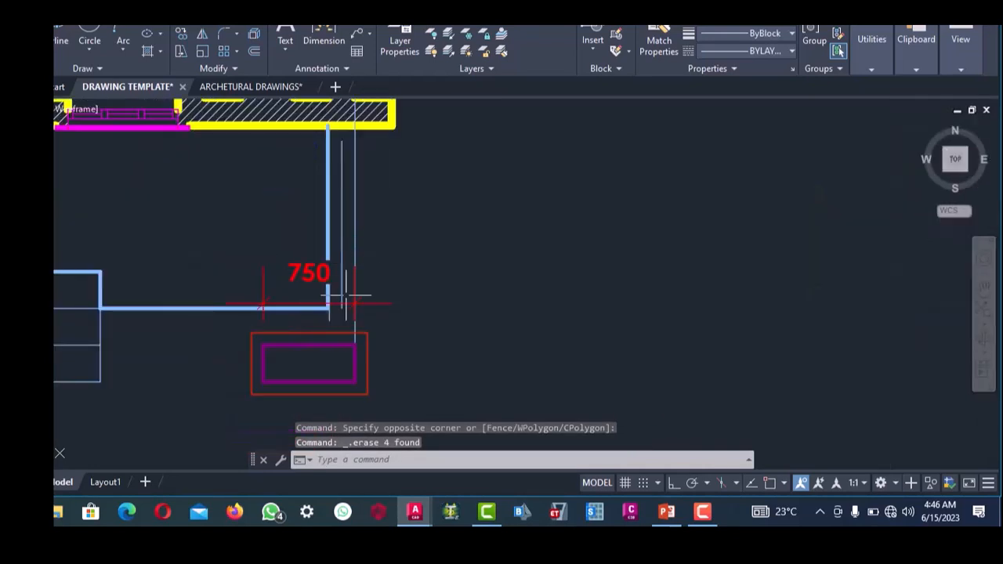
pyautogui.click(239, 197)
pyautogui.press('Delete')
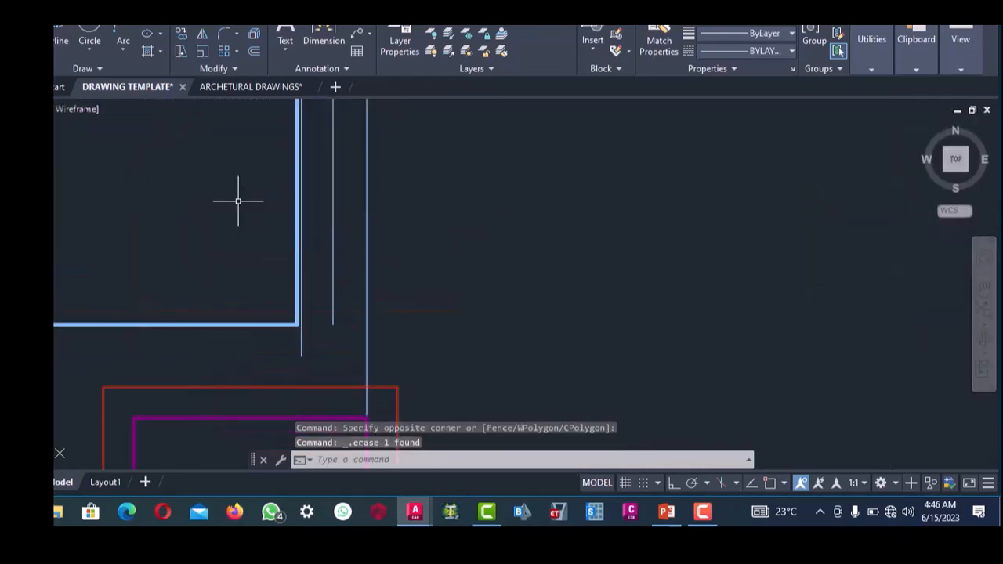
# - Erase the VI'S W.C label and the toilet fixture inside the room
pyautogui.scroll(-5, 264, 224)
pyautogui.scroll(5, 341, 270)
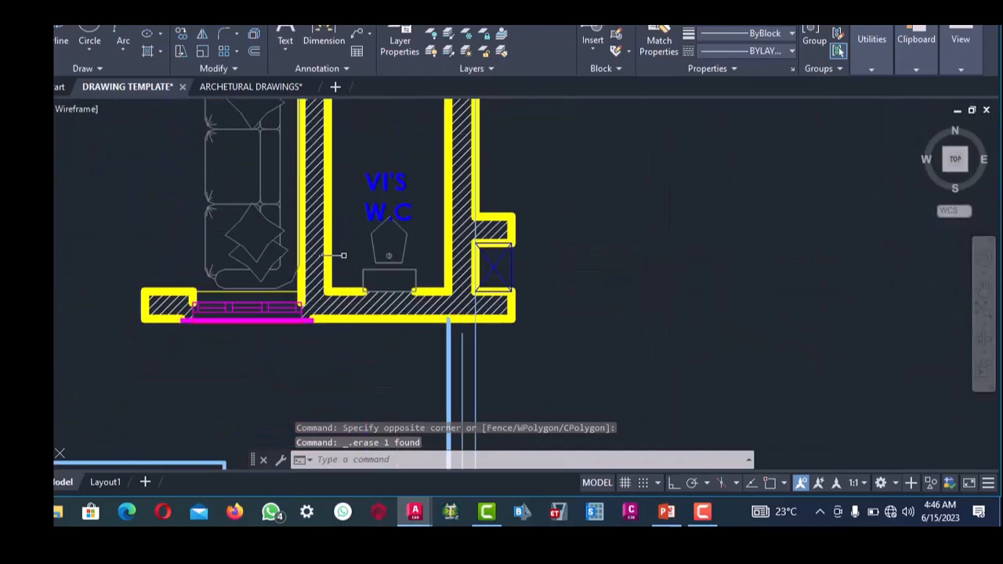
pyautogui.click(450, 258)
pyautogui.click(383, 146)
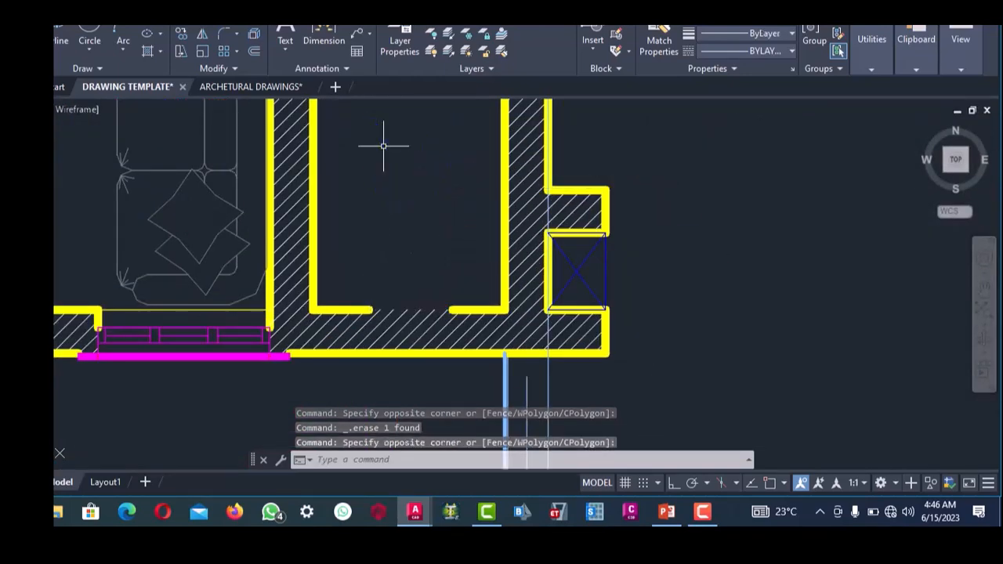
pyautogui.press('Delete')
# - Erase the hatch inside the horizontal wall at the foot of the W.C
pyautogui.scroll(-3, 399, 156)
pyautogui.scroll(3, 415, 282)
pyautogui.click(417, 293)
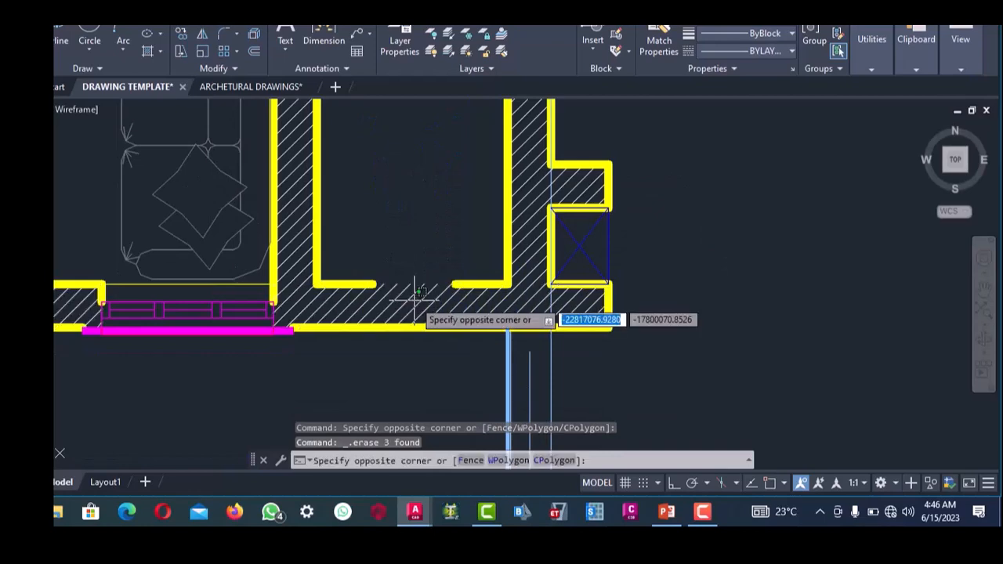
pyautogui.click(381, 287)
pyautogui.press('Delete')
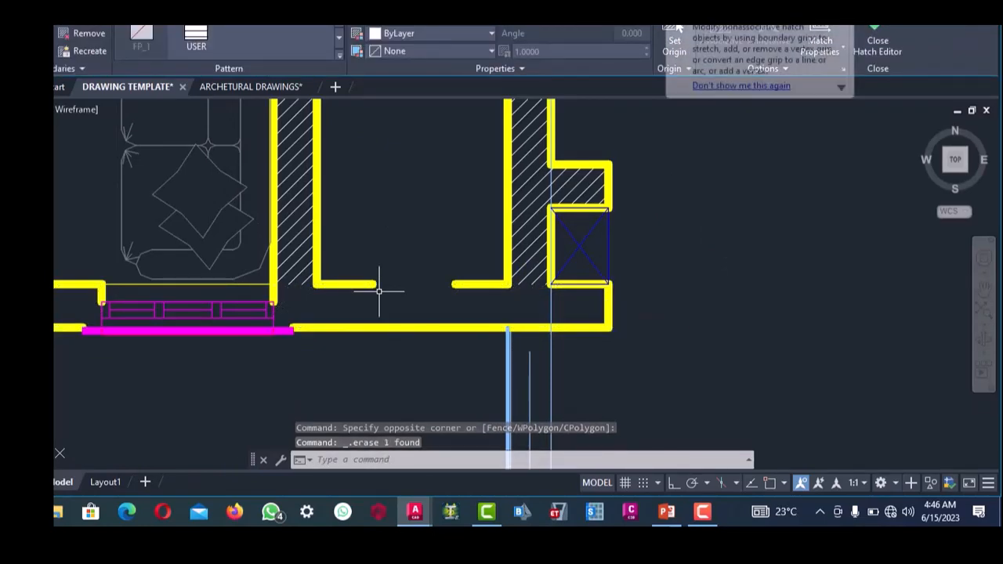
# - Erase the sofa and the window with its sill line beside the W.C
pyautogui.scroll(-3, 381, 287)
pyautogui.scroll(2, 345, 255)
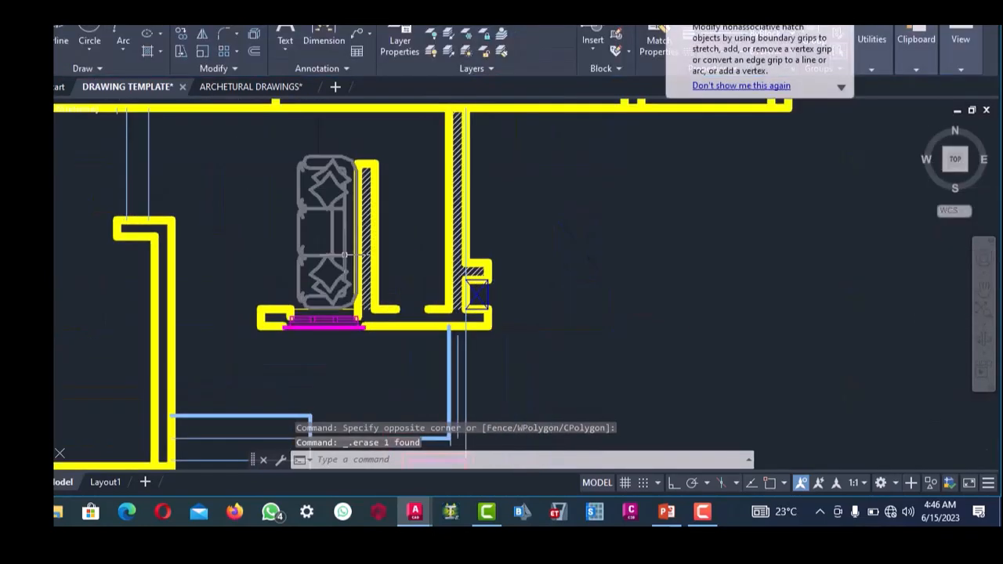
pyautogui.click(341, 345)
pyautogui.click(310, 208)
pyautogui.press('Delete')
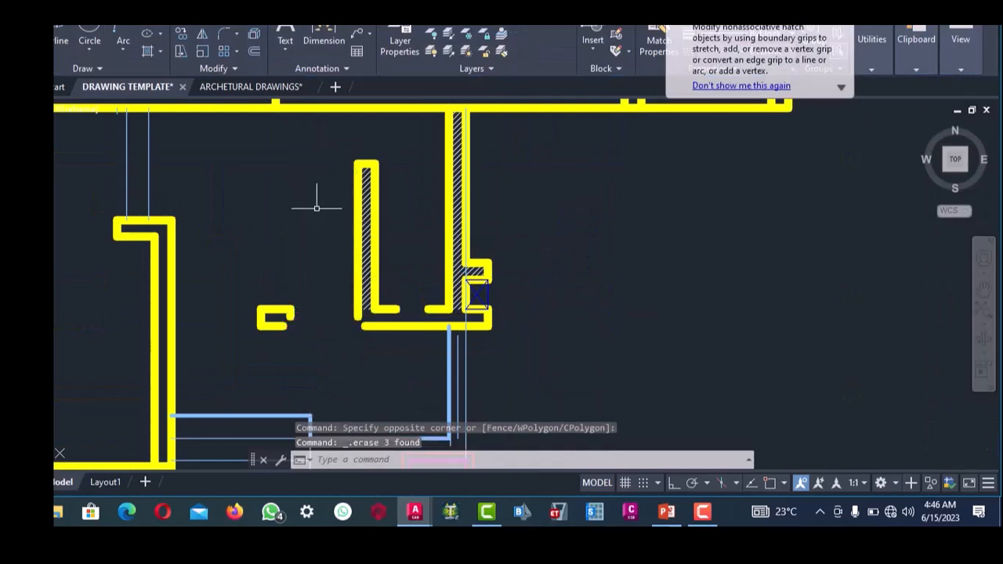
# - Erase the hatches inside the two vertical walls on either side of the W.C
pyautogui.scroll(3, 349, 194)
pyautogui.click(396, 182)
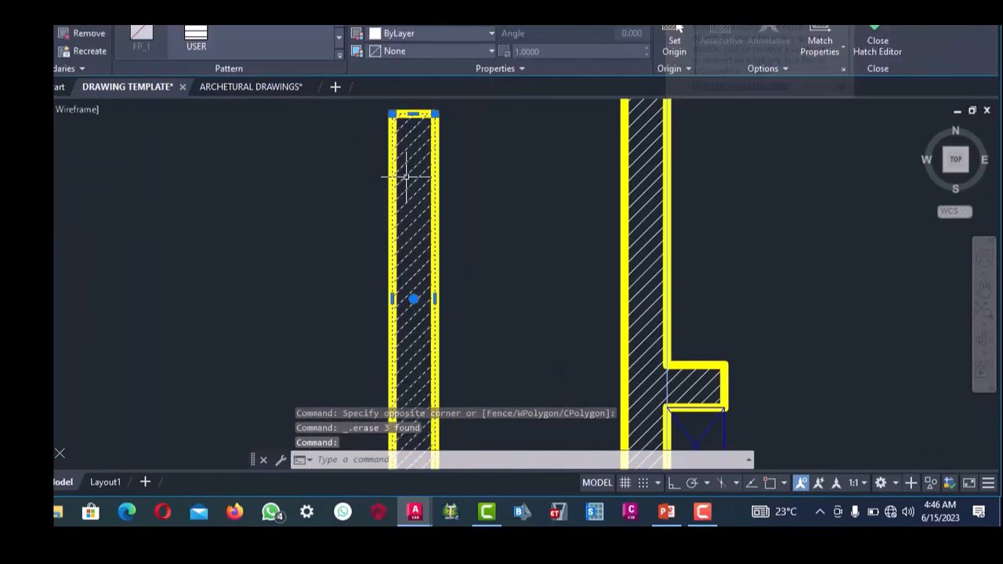
pyautogui.press('Delete')
pyautogui.scroll(-2, 396, 240)
pyautogui.scroll(-4, 397, 240)
pyautogui.scroll(4, 429, 255)
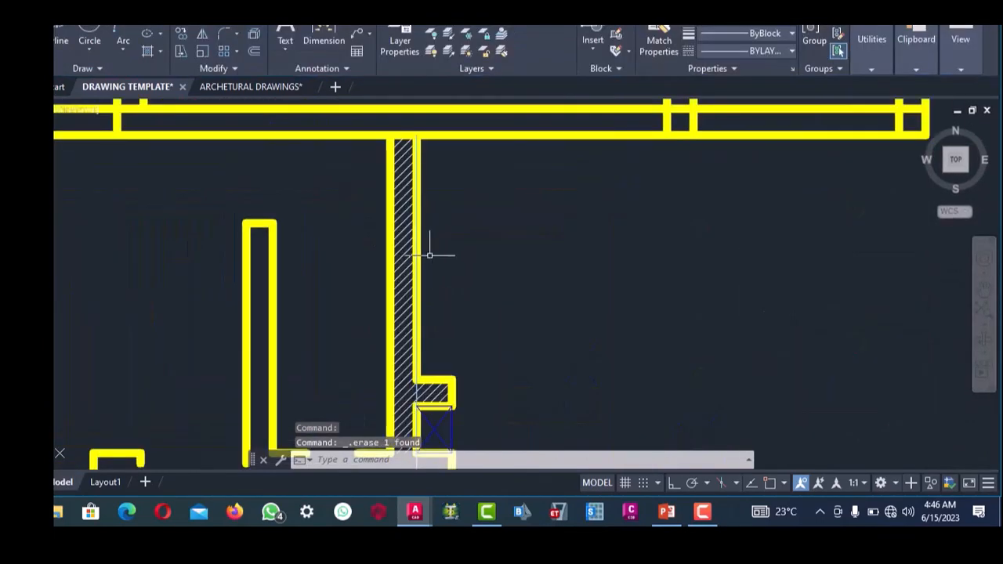
pyautogui.press('Delete')
# - Erase the hatch in the wall stub above the duct and the thin vertical line running past the duct
pyautogui.scroll(-3, 404, 244)
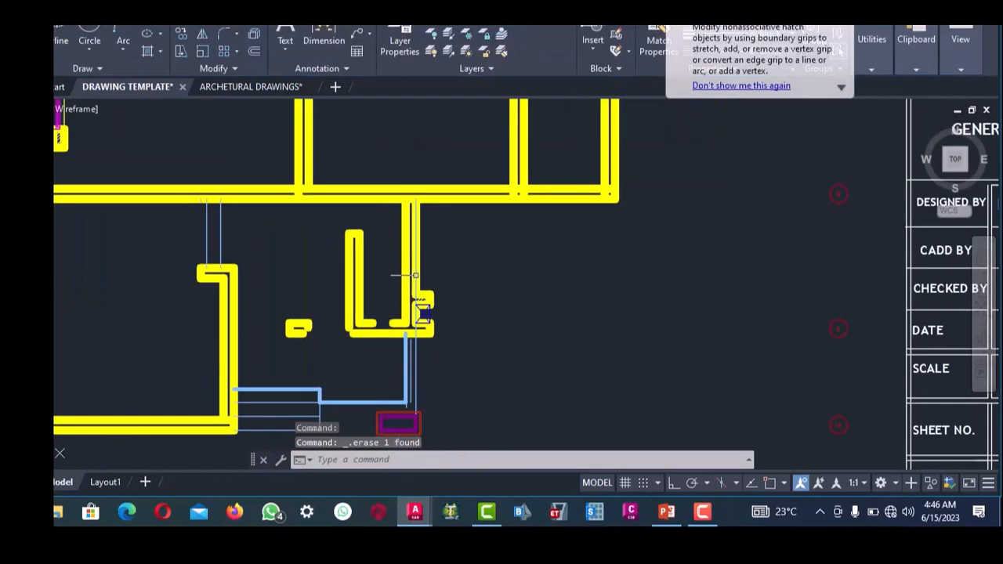
pyautogui.scroll(4, 417, 307)
pyautogui.click(420, 259)
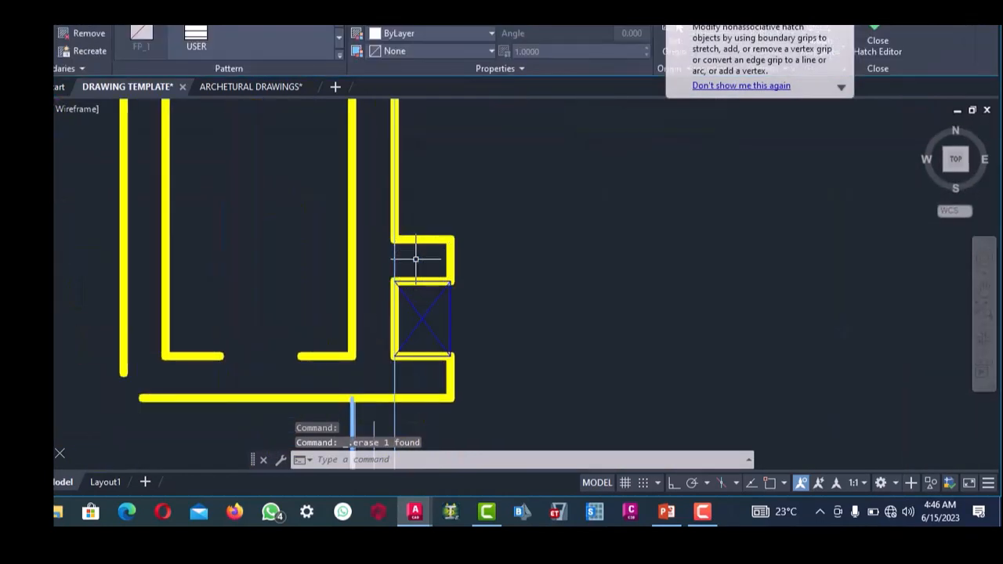
pyautogui.scroll(3, 411, 257)
pyautogui.click(409, 243)
pyautogui.click(377, 252)
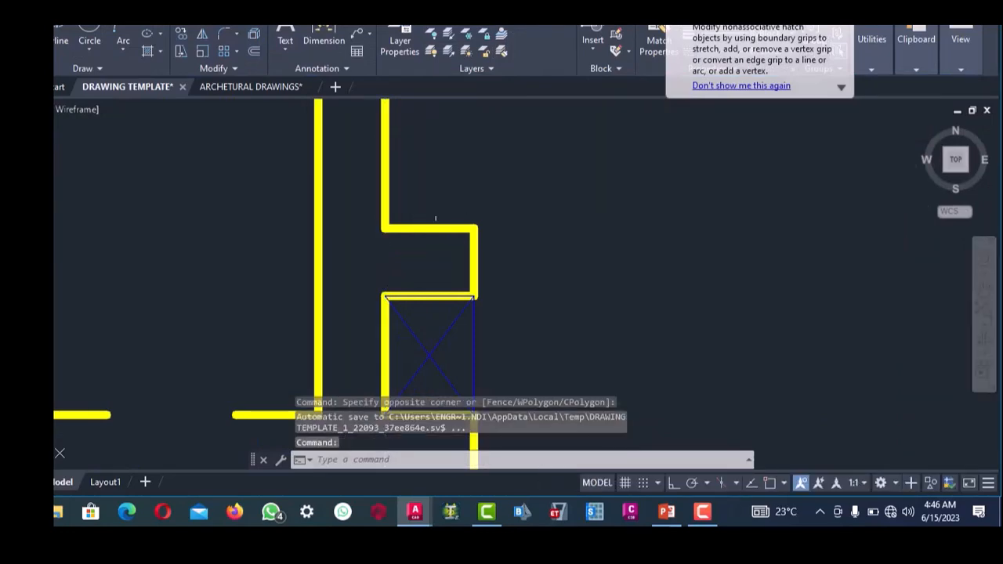
pyautogui.press('Delete')
# - Erase the end cap at the upper end of the W.C's left-hand wall
pyautogui.scroll(-8, 463, 222)
pyautogui.scroll(-5, 418, 228)
pyautogui.scroll(5, 397, 202)
pyautogui.scroll(4, 410, 210)
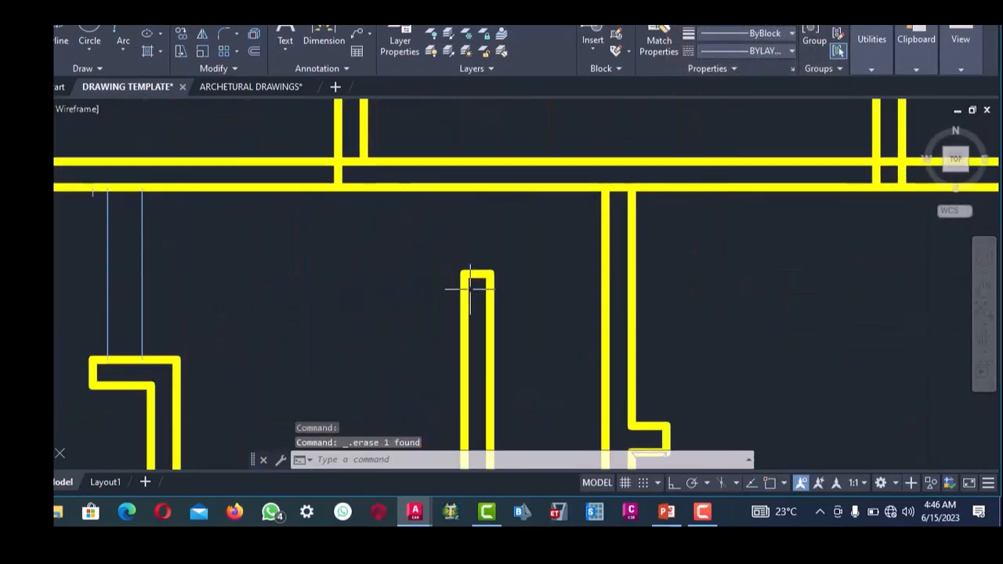
pyautogui.scroll(4, 477, 292)
pyautogui.click(490, 286)
pyautogui.click(473, 214)
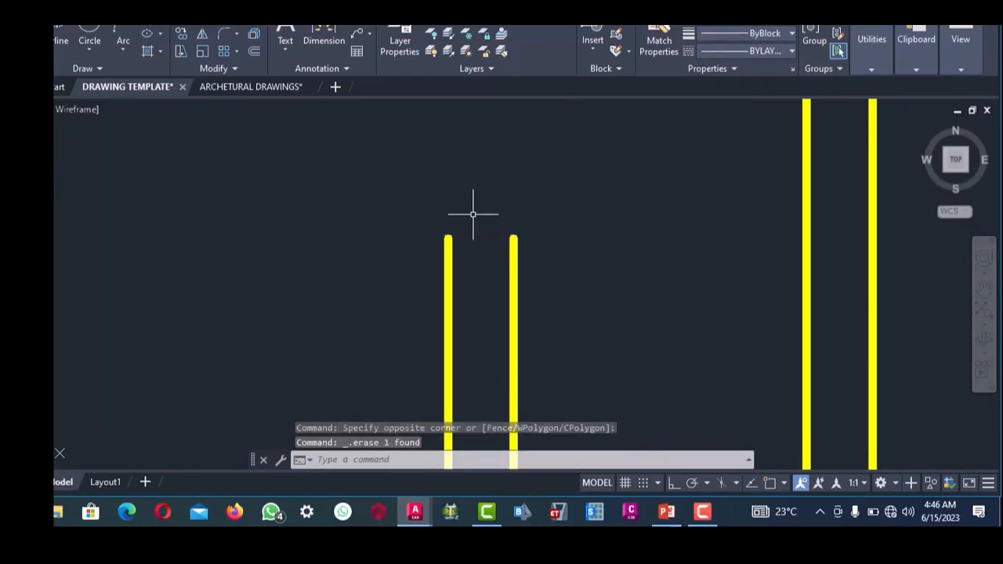
# - Extend both lines of the W.C's left-hand wall up to the upper line of the long horizontal wall
pyautogui.scroll(-5, 473, 214)
pyautogui.scroll(5, 449, 198)
pyautogui.click(447, 176)
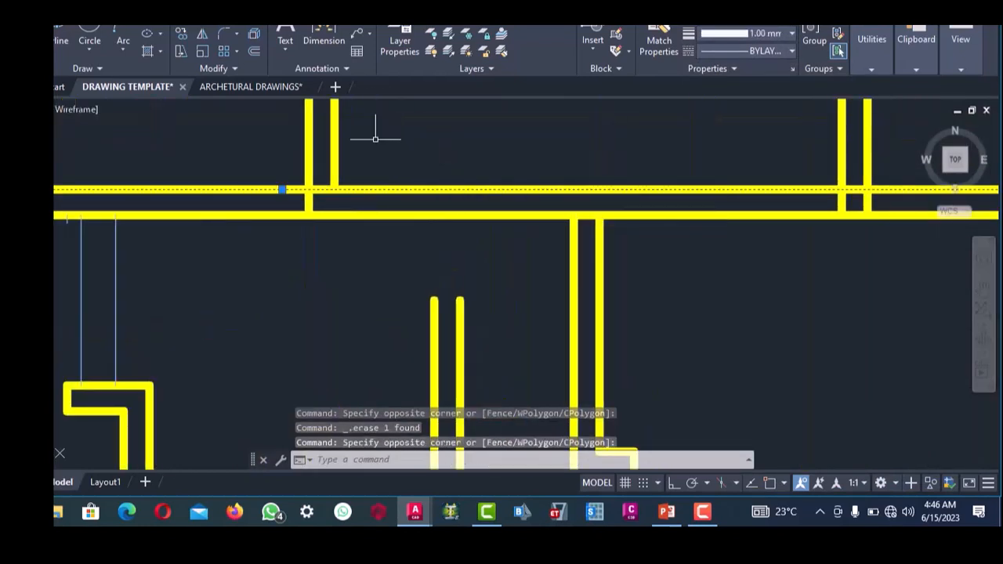
pyautogui.click(237, 30)
pyautogui.scroll(-2, 310, 166)
pyautogui.scroll(2, 386, 255)
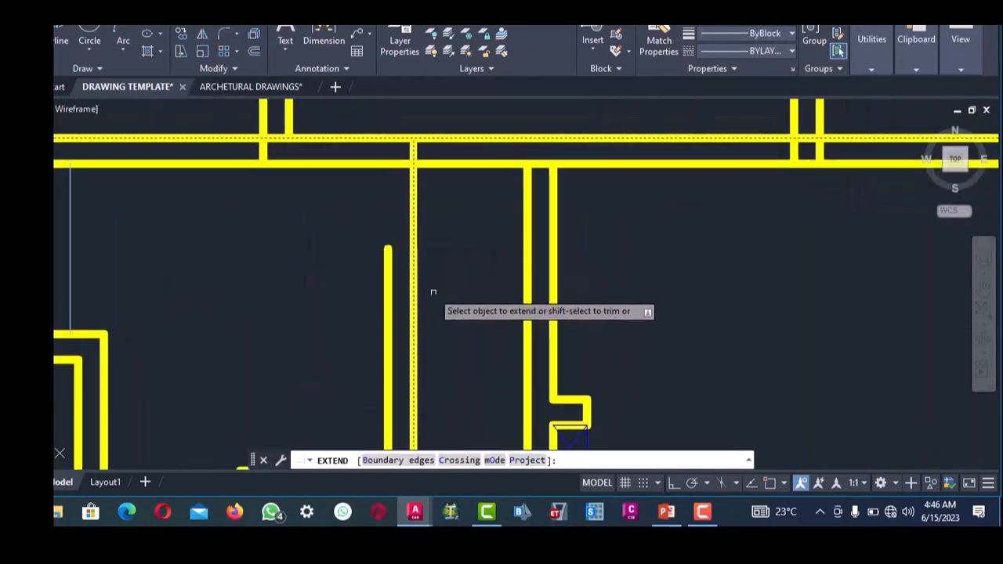
pyautogui.click(440, 294)
pyautogui.click(332, 233)
pyautogui.scroll(-4, 354, 198)
pyautogui.rightClick(360, 210)
pyautogui.click(369, 215)
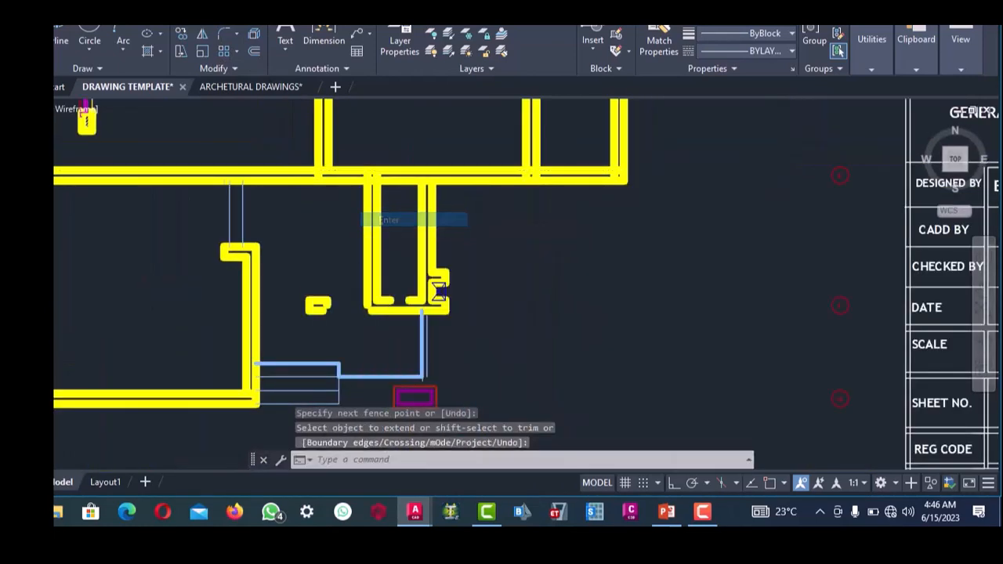
# - Erase the small isolated wall piece to the left of the W.C
pyautogui.moveTo(330, 321); pyautogui.dragTo(347, 289, button='middle')
pyautogui.click(331, 268)
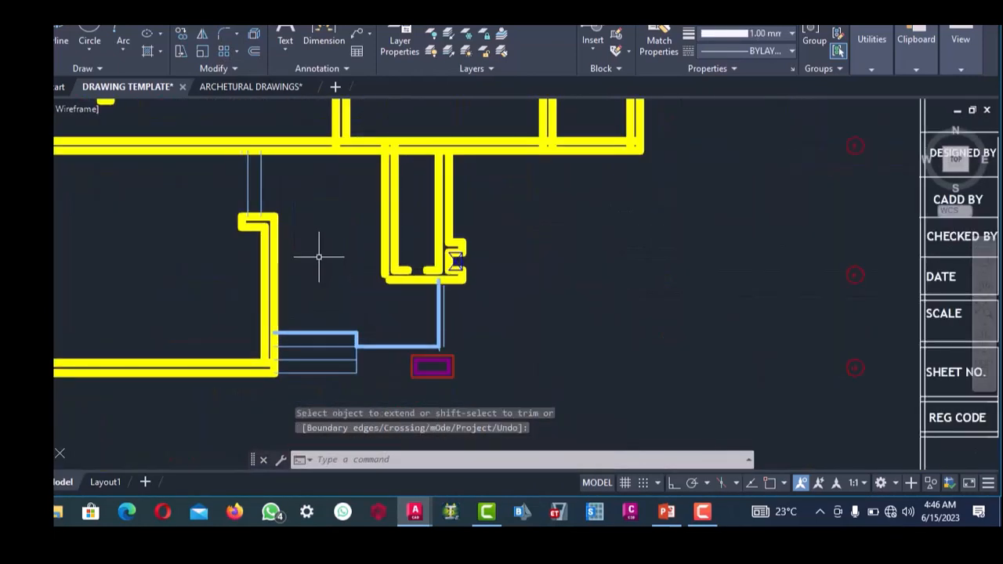
# - Erase the two short wall returns at the lower end of the narrow room beside the duct
pyautogui.scroll(5, 376, 277)
pyautogui.scroll(-4, 416, 274)
pyautogui.scroll(4, 471, 267)
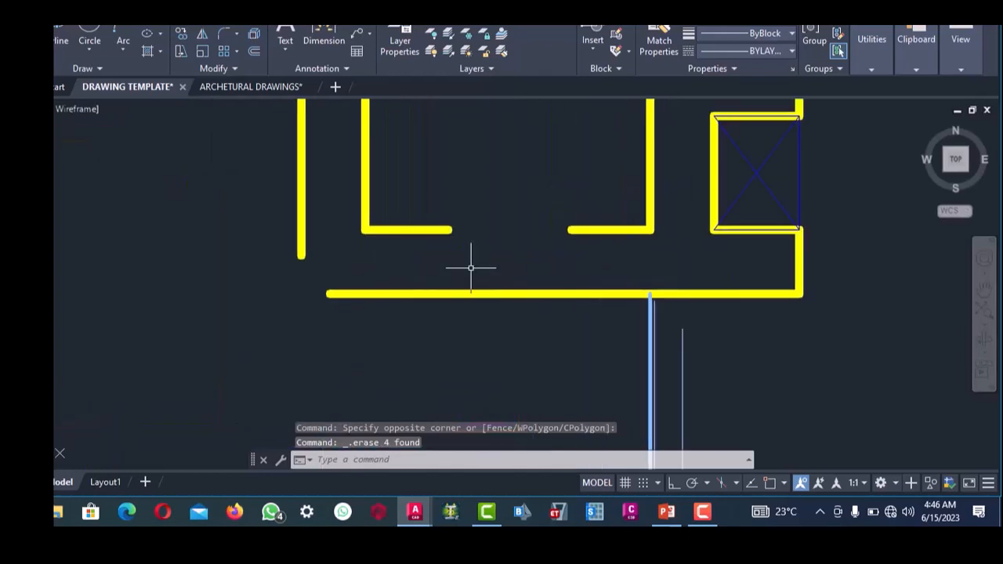
pyautogui.click(433, 207)
pyautogui.click(591, 254)
pyautogui.click(566, 190)
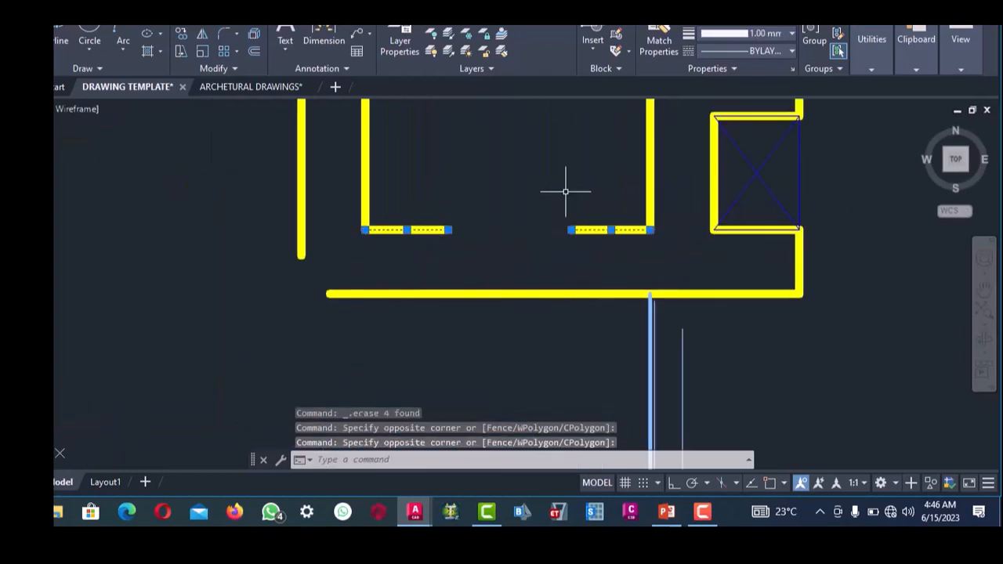
pyautogui.scroll(-8, 548, 224)
# - Extend the duct's lower edge line westward to the inner line of the large lower-left room's right-hand wall
pyautogui.scroll(4, 370, 240)
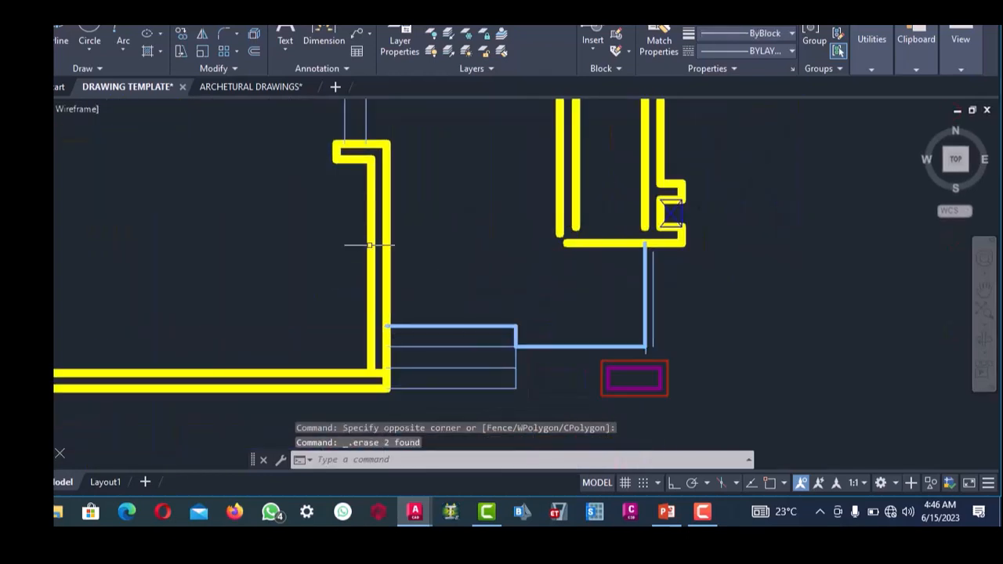
pyautogui.click(381, 236)
pyautogui.click(359, 227)
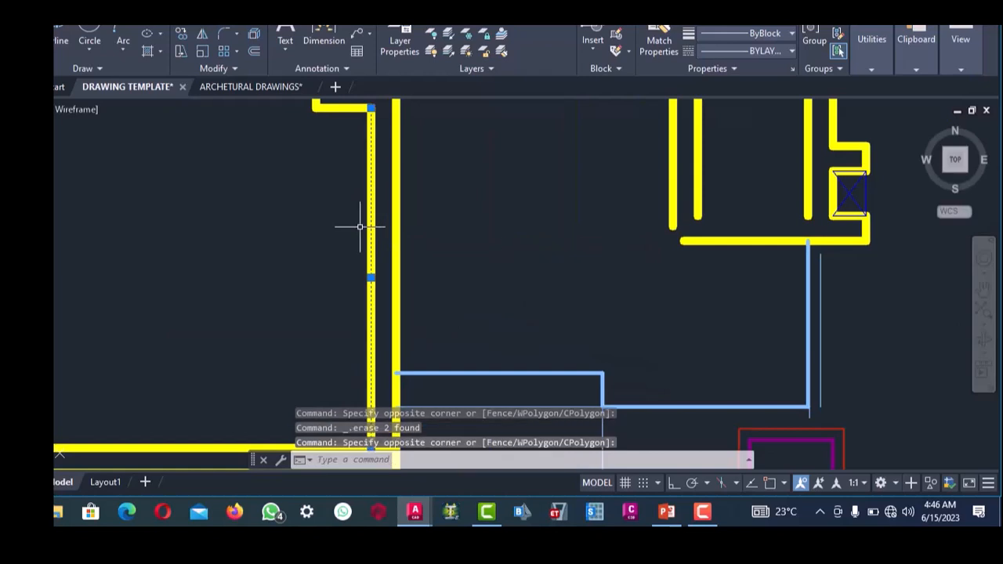
pyautogui.click(227, 19)
pyautogui.scroll(-2, 332, 202)
pyautogui.scroll(1, 609, 191)
pyautogui.scroll(3, 454, 218)
pyautogui.scroll(-2, 416, 206)
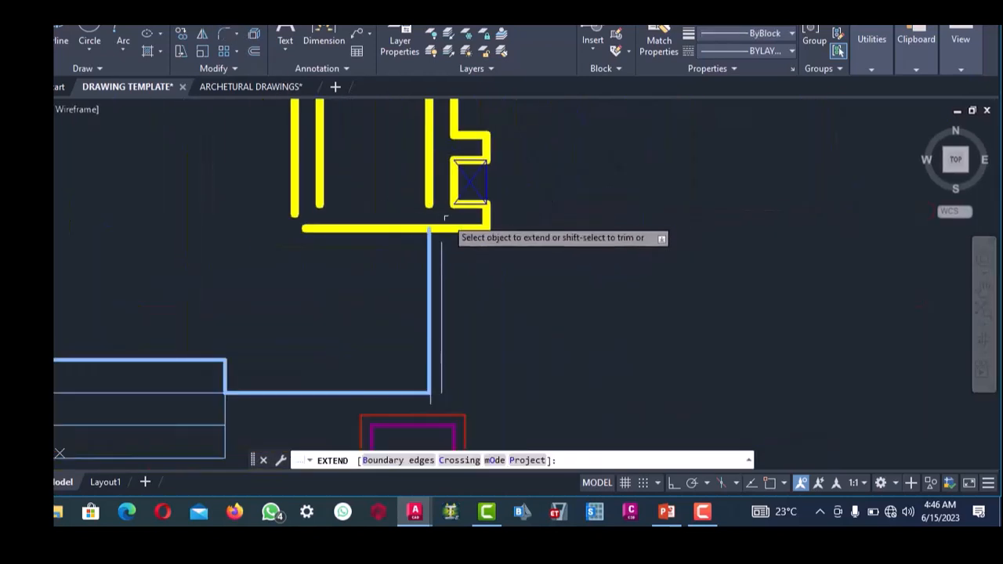
pyautogui.scroll(3, 456, 214)
pyautogui.scroll(1, 465, 181)
pyautogui.click(475, 156)
pyautogui.click(472, 186)
pyautogui.scroll(-2, 470, 218)
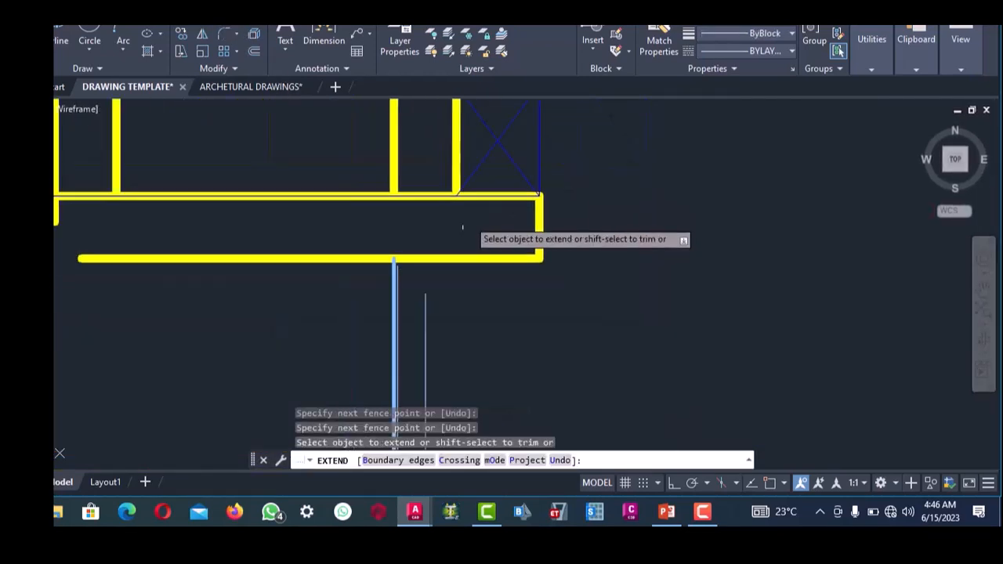
# - Extend the lower horizontal line below the duct to the inner line of the same right-hand room wall
pyautogui.scroll(-2, 463, 227)
pyautogui.scroll(2, 451, 261)
pyautogui.click(457, 258)
pyautogui.click(463, 213)
pyautogui.scroll(-5, 463, 207)
pyautogui.scroll(2, 378, 228)
pyautogui.click(377, 234)
pyautogui.click(373, 201)
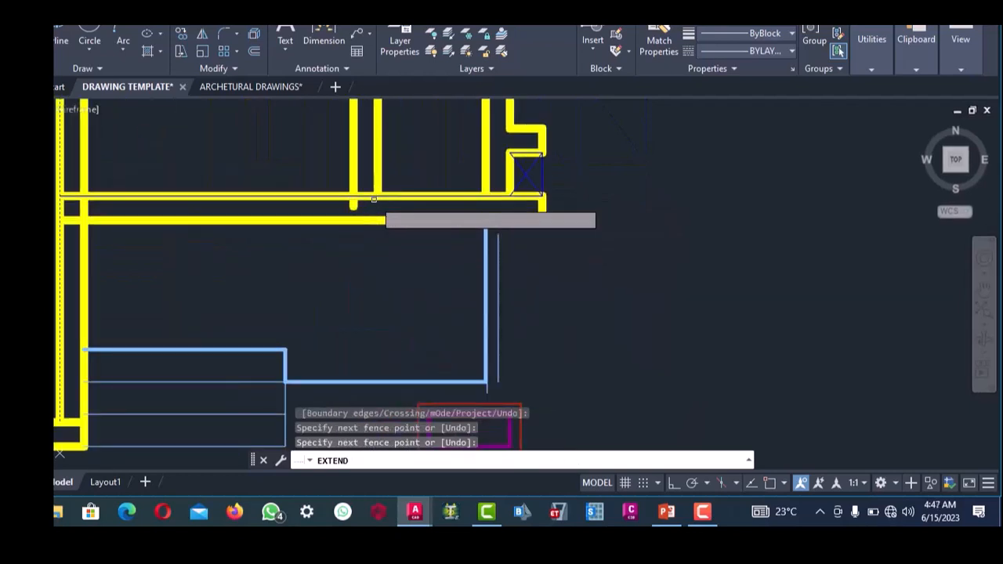
pyautogui.press('Return')
# - Extend both lines of the narrow room's left-hand wall down to the lower line of the new horizontal wall
pyautogui.scroll(5, 384, 226)
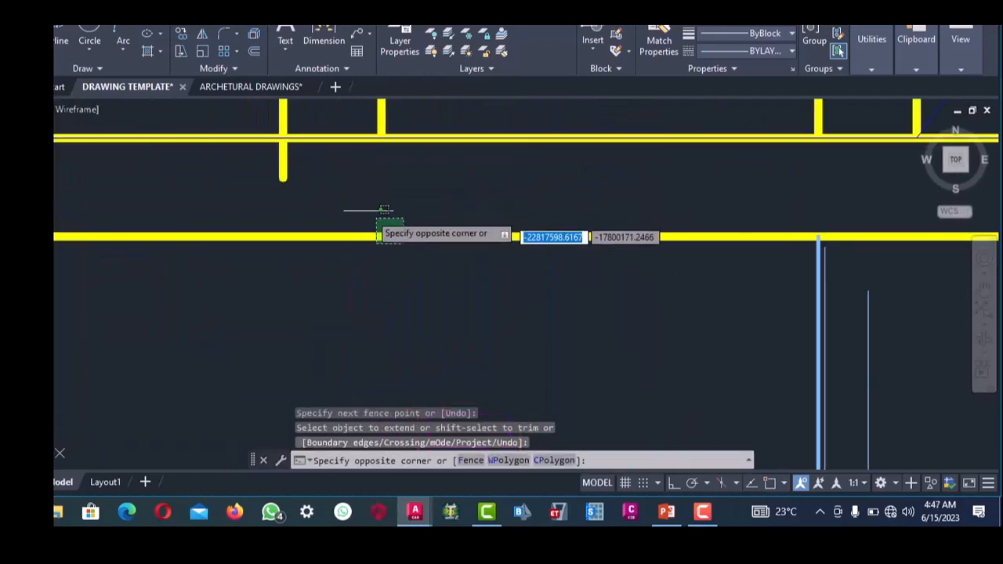
pyautogui.click(384, 209)
pyautogui.click(226, 17)
pyautogui.scroll(-2, 366, 250)
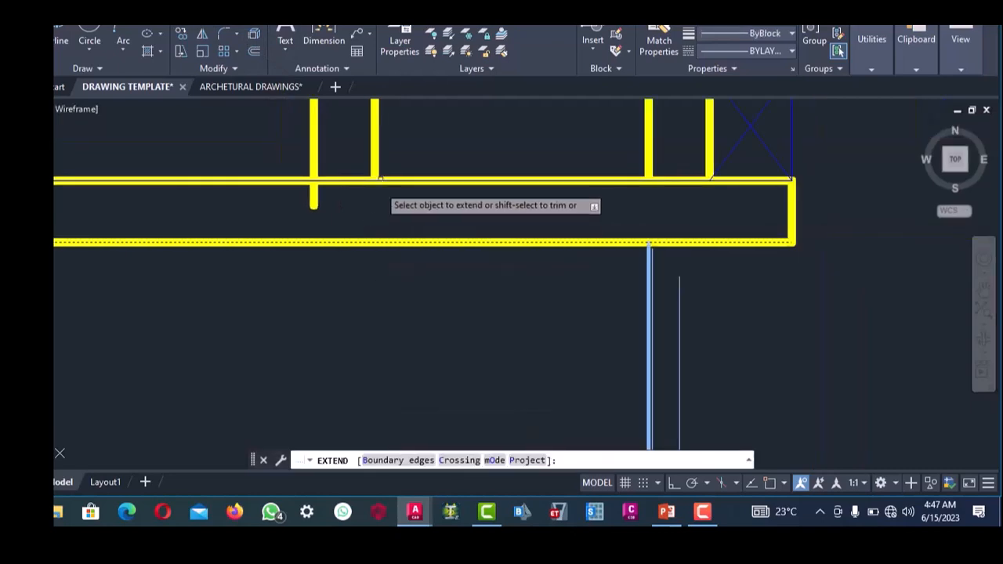
pyautogui.click(384, 175)
pyautogui.click(302, 165)
pyautogui.scroll(-4, 374, 223)
pyautogui.rightClick(347, 167)
pyautogui.click(367, 179)
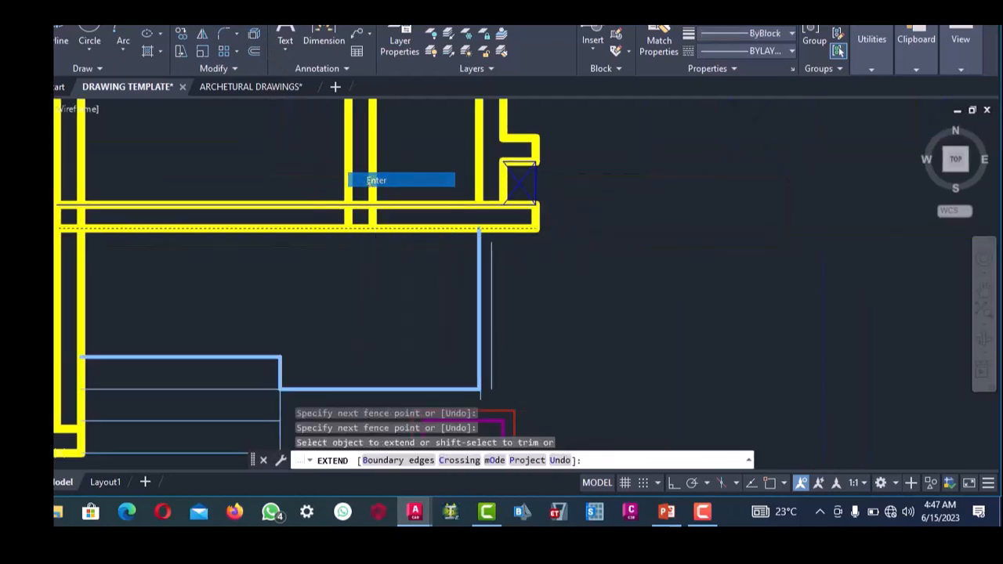
# - Extend the inner line of the large lower-left room's right-hand wall up to the top line of its short return
pyautogui.scroll(-8, 383, 220)
pyautogui.scroll(5, 357, 210)
pyautogui.scroll(-3, 376, 205)
pyautogui.scroll(7, 378, 210)
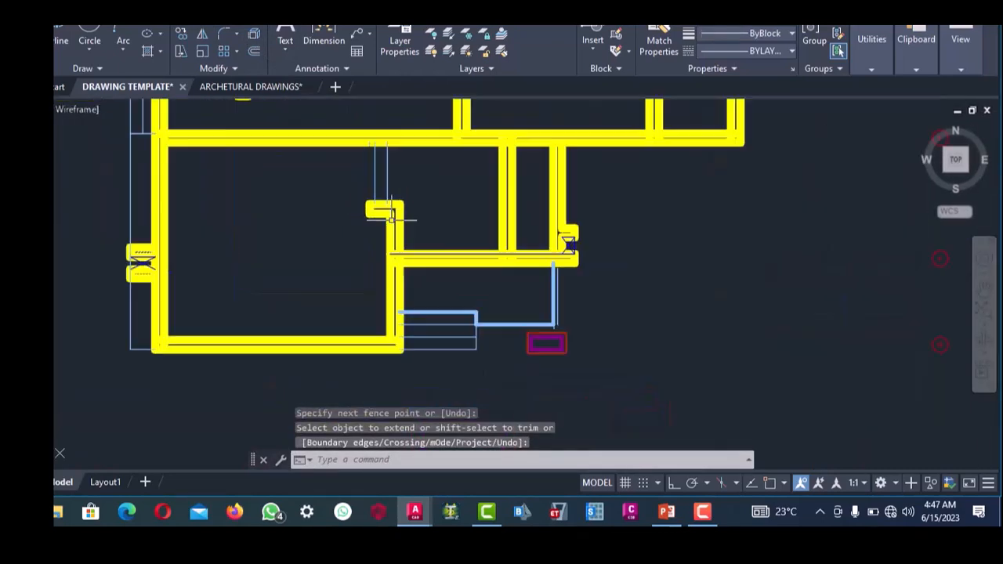
pyautogui.moveTo(378, 214); pyautogui.dragTo(369, 171)
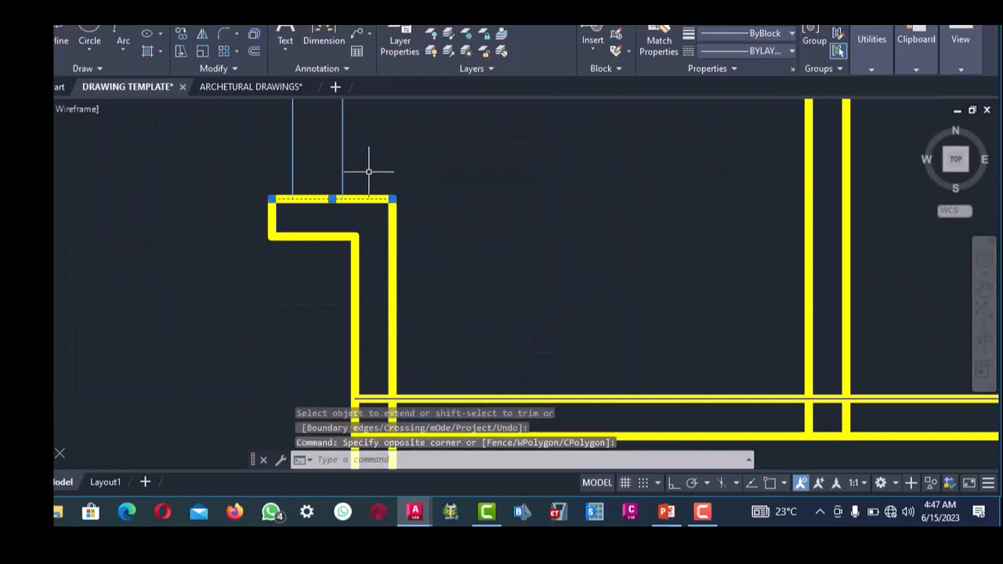
pyautogui.click(223, 17)
pyautogui.scroll(-3, 339, 197)
pyautogui.click(406, 263)
pyautogui.click(320, 239)
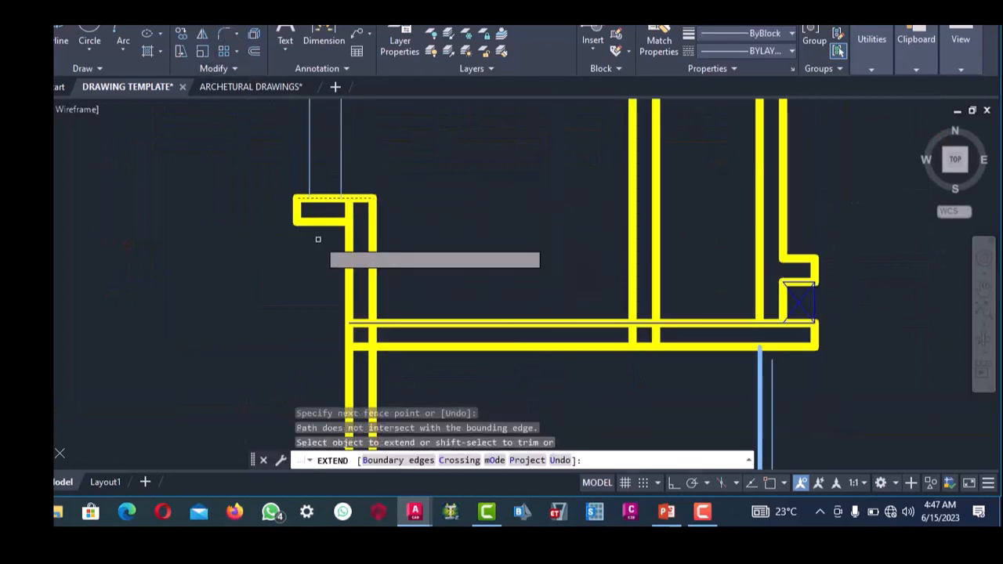
pyautogui.scroll(-4, 347, 244)
pyautogui.rightClick(344, 199)
pyautogui.click(374, 211)
# - Extend both lines of the large room's right-hand wall up to the upper line of the long horizontal wall
pyautogui.scroll(2, 363, 168)
pyautogui.scroll(2, 361, 167)
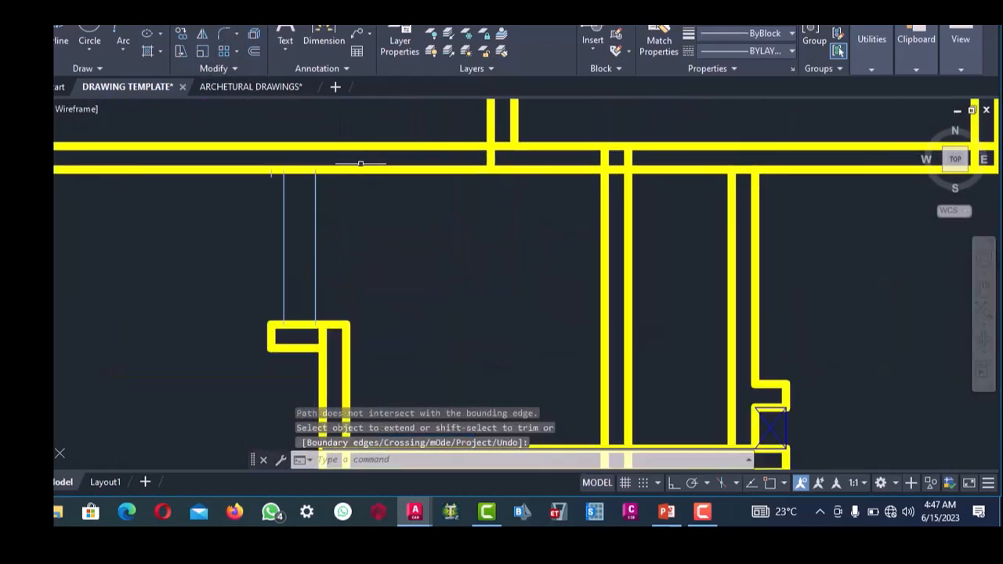
pyautogui.click(353, 132)
pyautogui.click(228, 24)
pyautogui.scroll(-2, 348, 198)
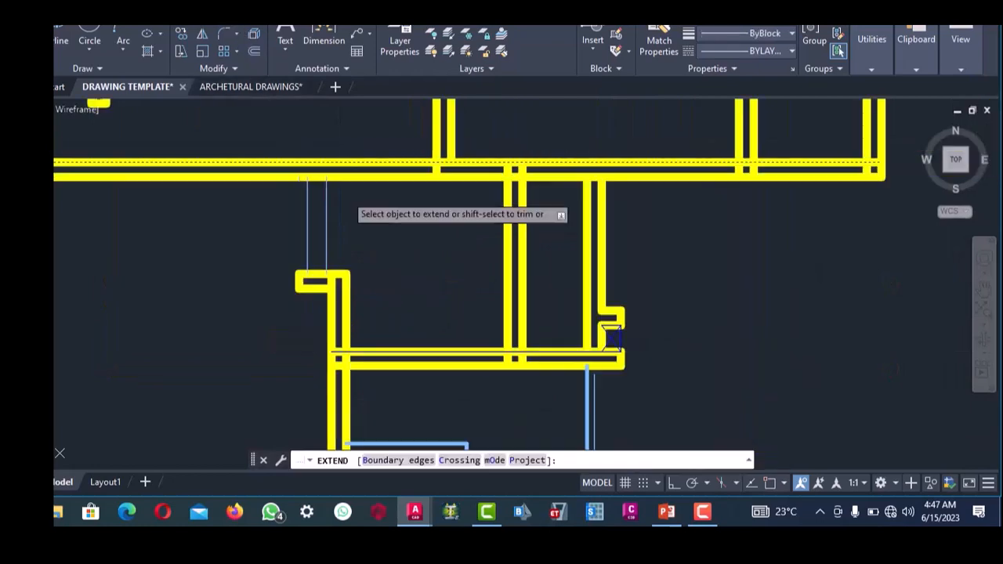
pyautogui.scroll(4, 358, 290)
pyautogui.moveTo(374, 317); pyautogui.dragTo(270, 298)
pyautogui.scroll(-2, 321, 264)
pyautogui.rightClick(361, 217)
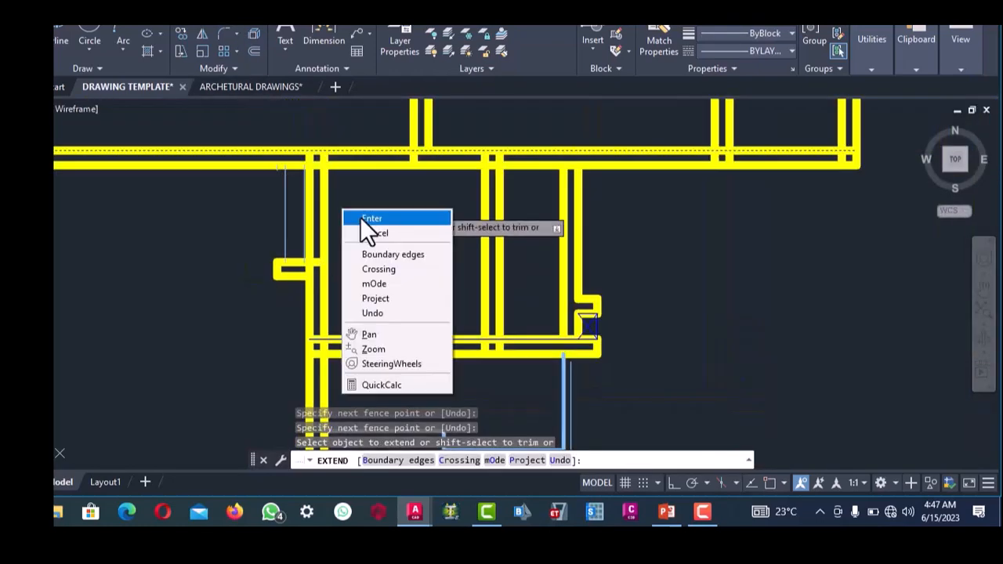
pyautogui.click(362, 217)
# - Erase the two thin vertical opening lines and the short wall return beside the extended wall
pyautogui.scroll(-3, 347, 235)
pyautogui.scroll(6, 347, 233)
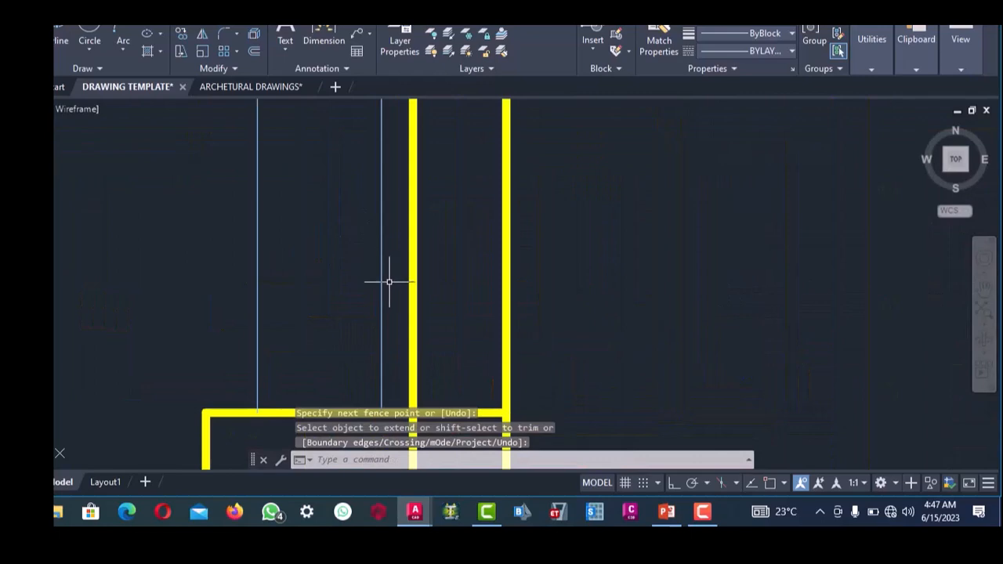
pyautogui.scroll(-3, 388, 281)
pyautogui.click(377, 254)
pyautogui.click(320, 215)
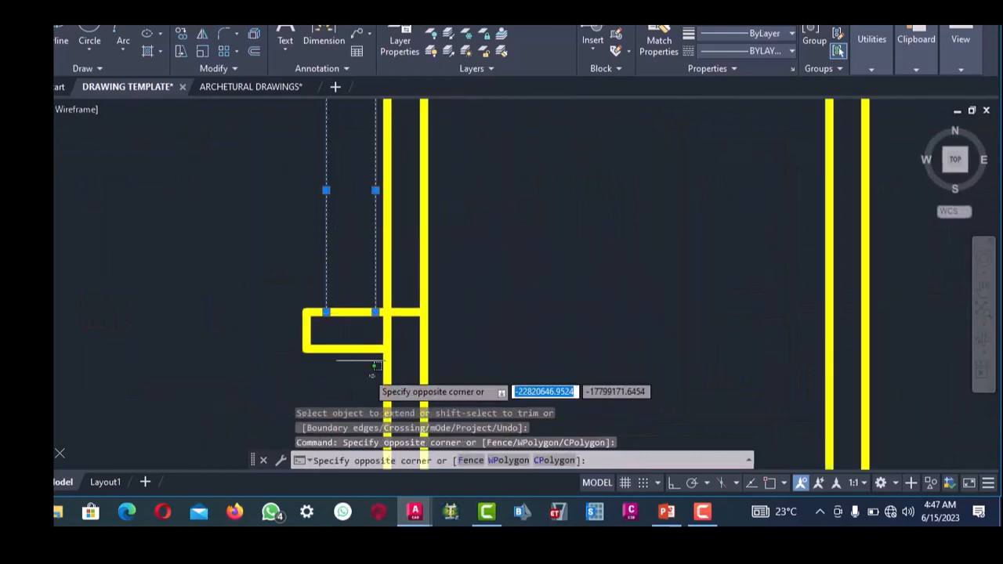
pyautogui.click(278, 273)
pyautogui.press('Delete')
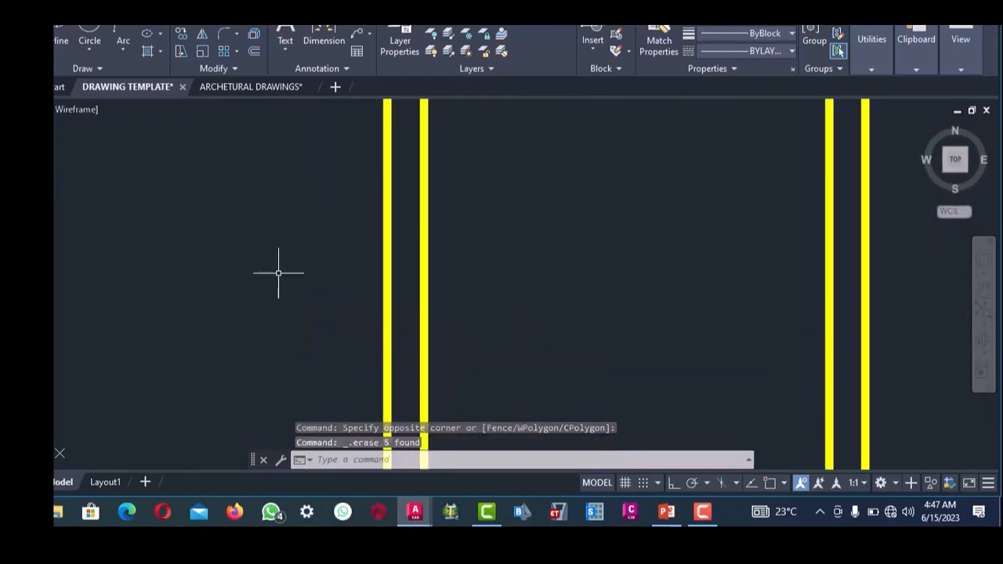
# - Erase the door and its adjacent vertical line between the stairhall's lower wall and the small isolated wall piece
pyautogui.scroll(-3, 278, 273)
pyautogui.scroll(-2, 341, 287)
pyautogui.scroll(2, 340, 282)
pyautogui.scroll(-2, 340, 282)
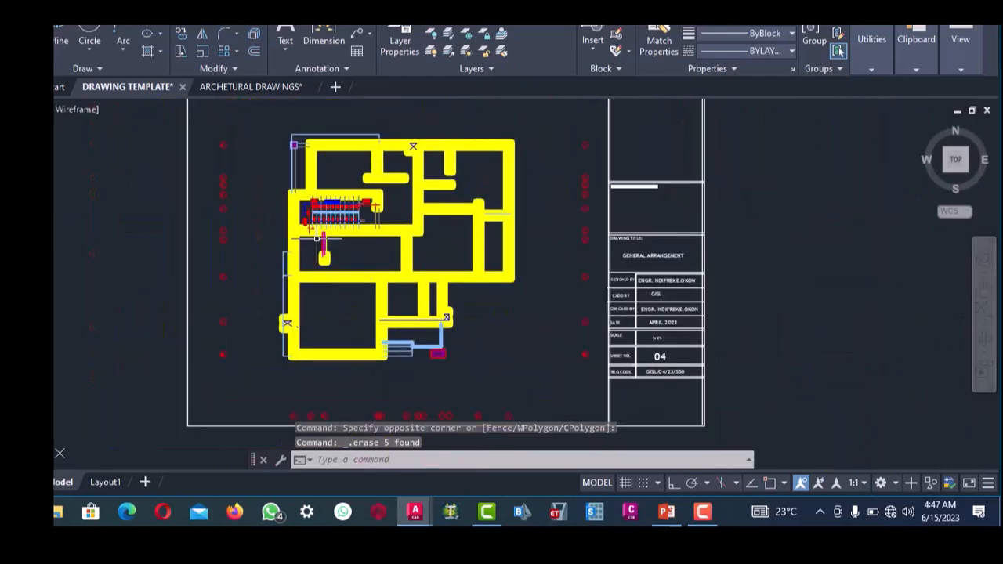
pyautogui.scroll(7, 323, 230)
pyautogui.click(344, 297)
pyautogui.click(275, 269)
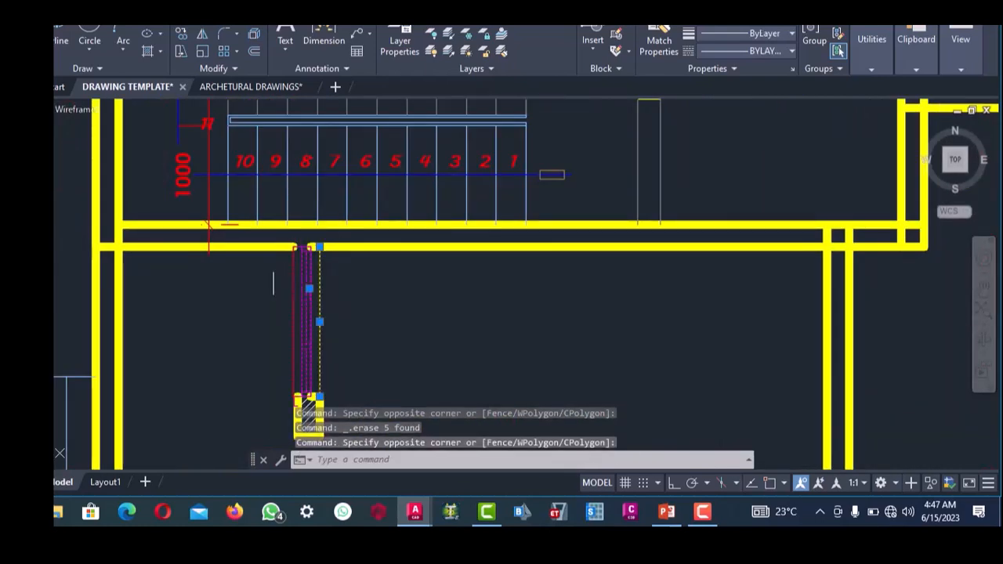
pyautogui.press('Delete')
# - Erase the 1000 dimension at the left end of the stairs
pyautogui.scroll(-5, 273, 269)
pyautogui.scroll(6, 290, 264)
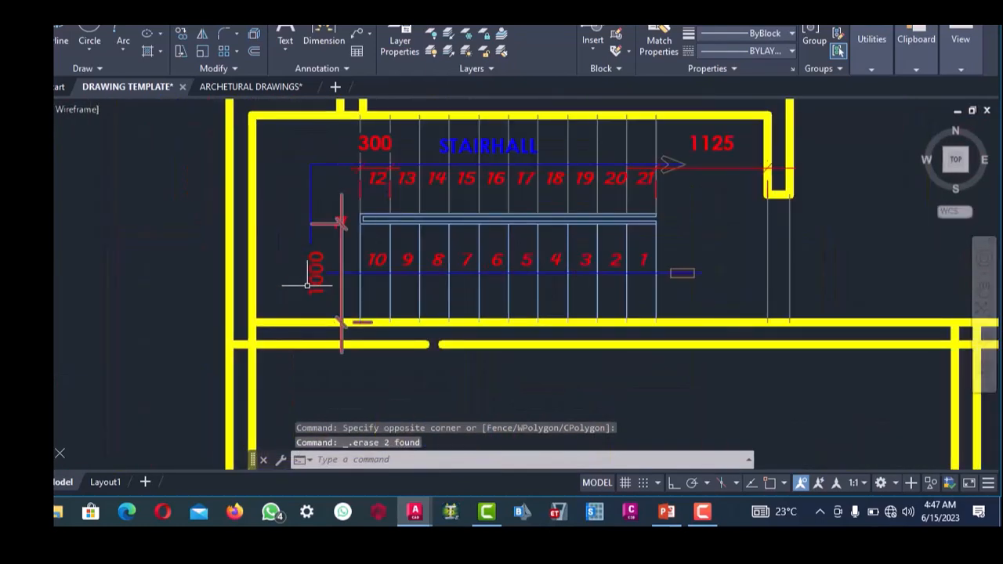
pyautogui.click(307, 285)
pyautogui.scroll(-3, 307, 286)
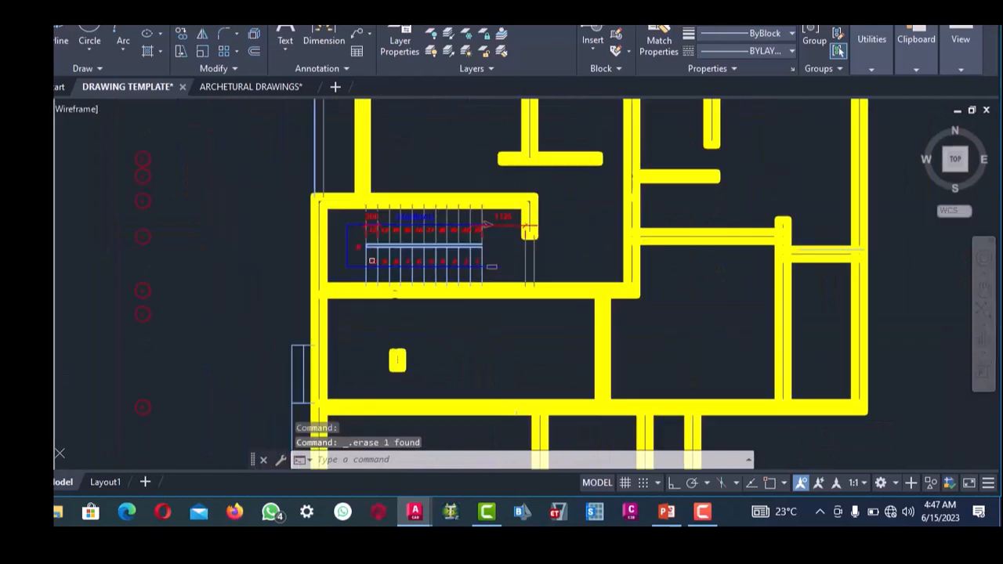
# - Erase the hatch and the top cap of the small isolated wall piece below the stairhall
pyautogui.scroll(8, 403, 319)
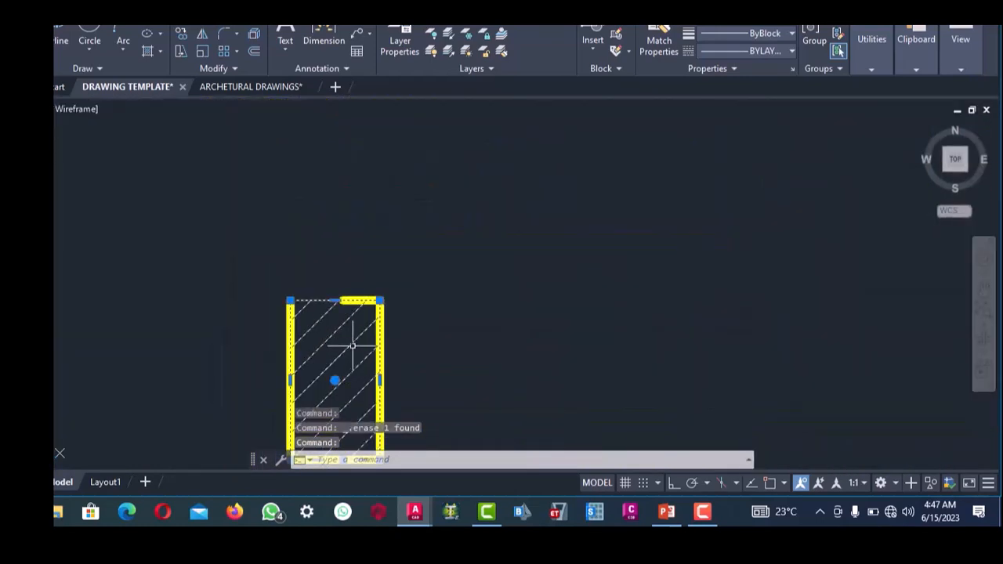
pyautogui.scroll(2, 358, 314)
pyautogui.click(360, 318)
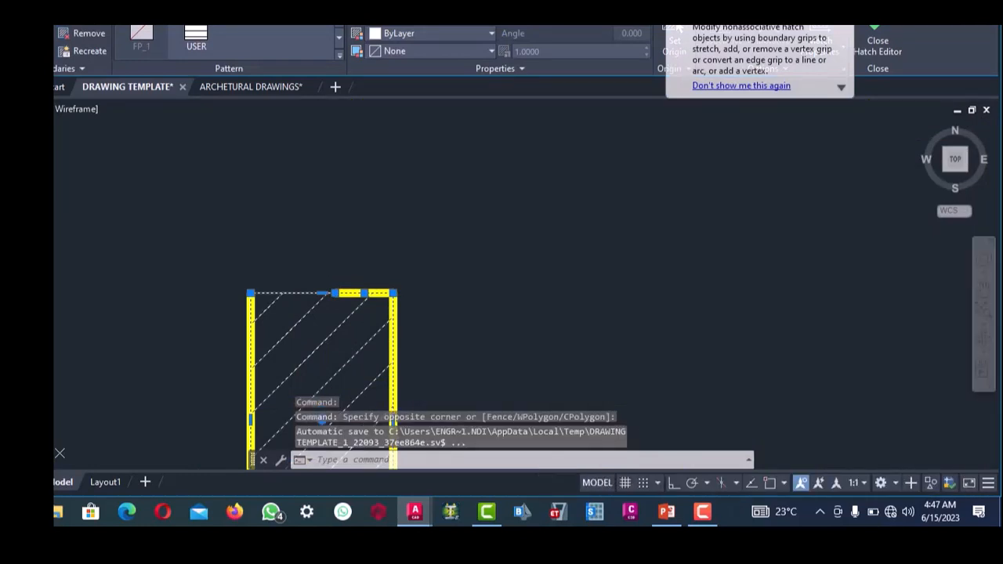
pyautogui.press('Delete')
pyautogui.press('Delete')
pyautogui.scroll(-3, 381, 210)
# - Erase the bottom cap of the small isolated wall piece below the stairhall
pyautogui.scroll(5, 372, 232)
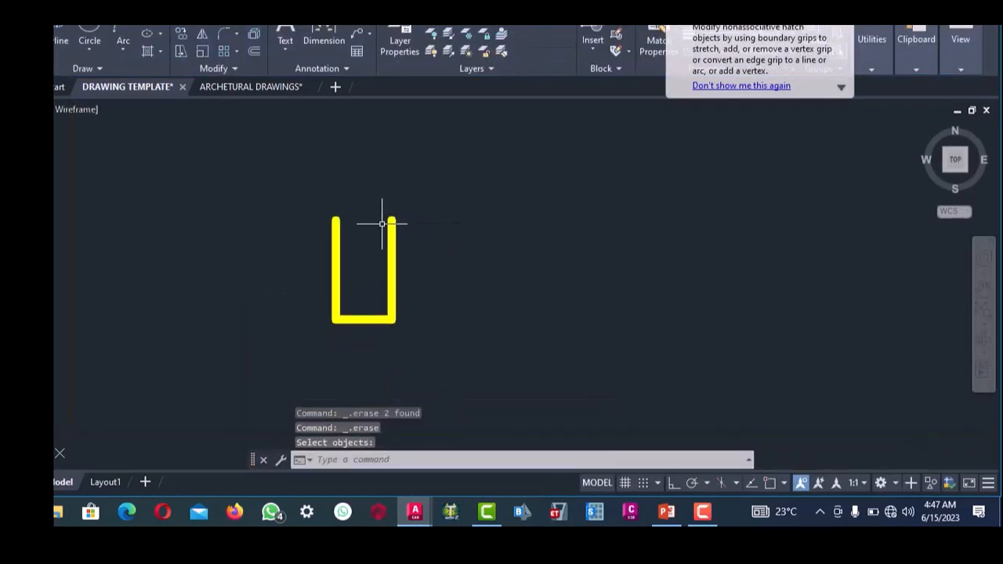
pyautogui.click(382, 224)
pyautogui.click(363, 278)
pyautogui.scroll(5, 360, 313)
pyautogui.click(368, 342)
pyautogui.click(359, 313)
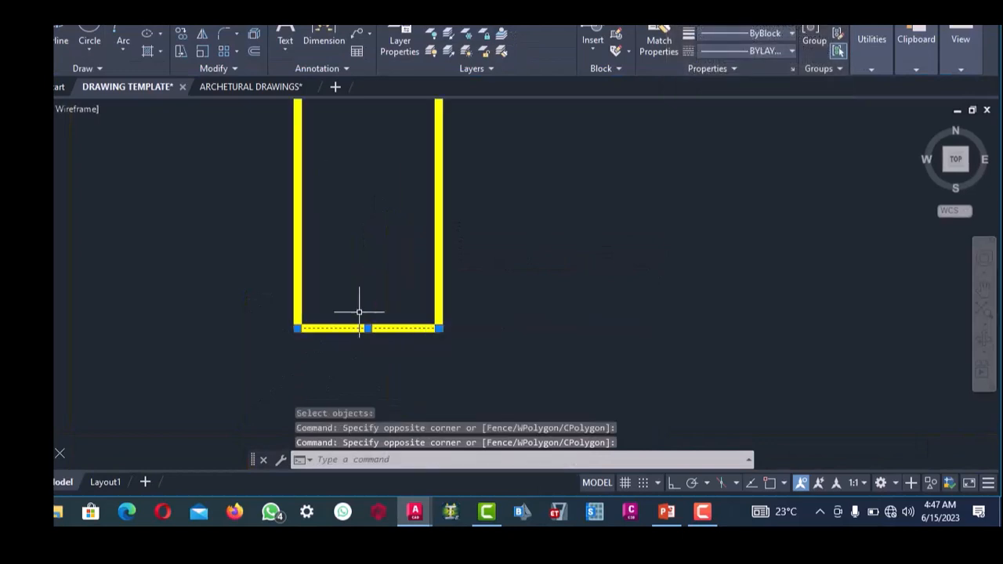
pyautogui.scroll(-5, 397, 280)
# - Extend both lines of the small wall piece down to the lower line of the long horizontal wall
pyautogui.scroll(3, 396, 368)
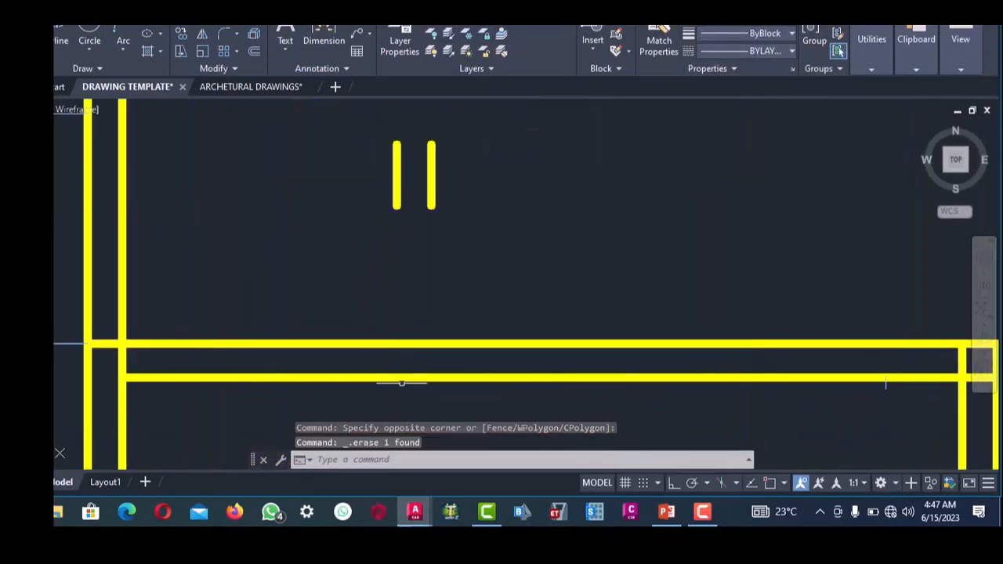
pyautogui.click(397, 362)
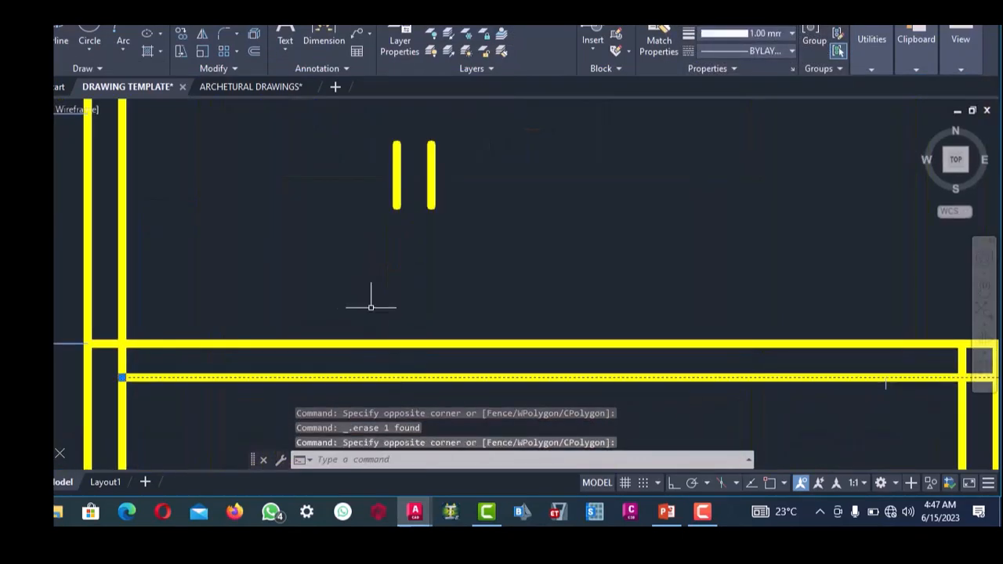
pyautogui.click(221, 18)
pyautogui.scroll(-2, 351, 214)
pyautogui.scroll(2, 400, 216)
pyautogui.click(416, 217)
pyautogui.click(354, 180)
pyautogui.scroll(-2, 388, 235)
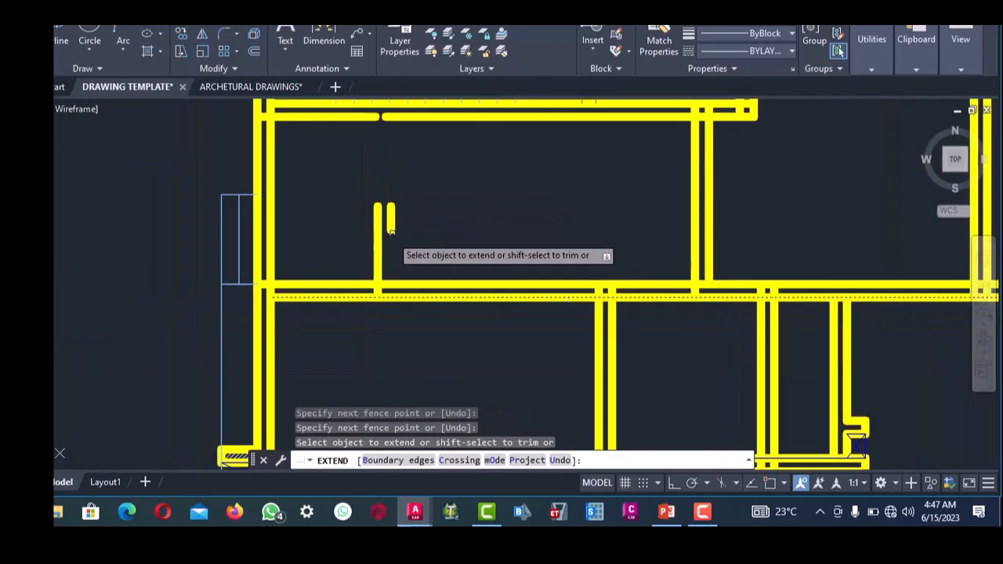
pyautogui.scroll(1, 393, 228)
pyautogui.click(395, 227)
pyautogui.click(363, 190)
pyautogui.scroll(-2, 383, 265)
pyautogui.rightClick(380, 214)
pyautogui.click(410, 224)
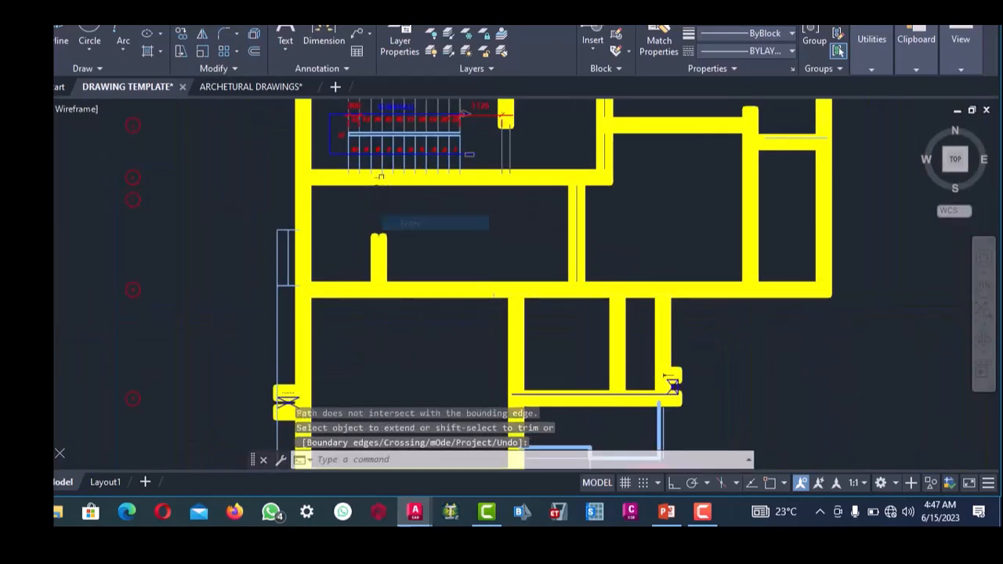
# - Extend both lines of the same wall up to the upper line of the stairhall's lower wall
pyautogui.scroll(4, 387, 175)
pyautogui.click(416, 188)
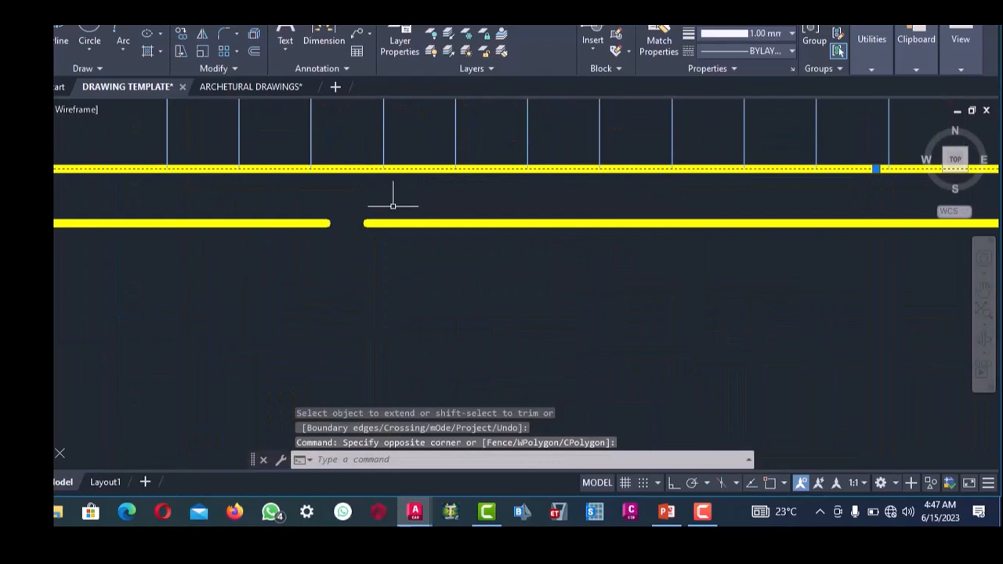
pyautogui.click(220, 19)
pyautogui.scroll(-3, 393, 169)
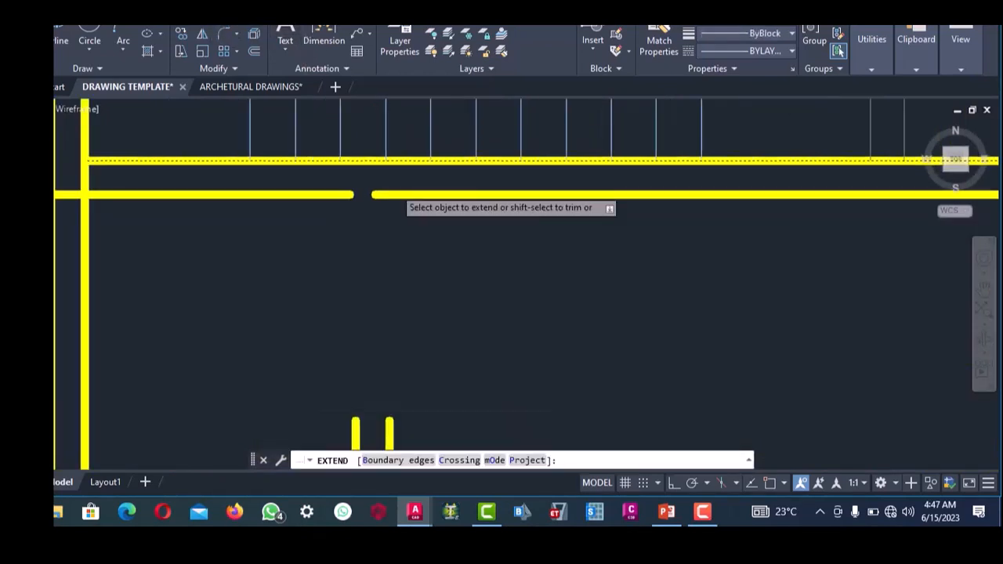
pyautogui.click(407, 308)
pyautogui.click(352, 280)
pyautogui.rightClick(366, 244)
pyautogui.click(385, 253)
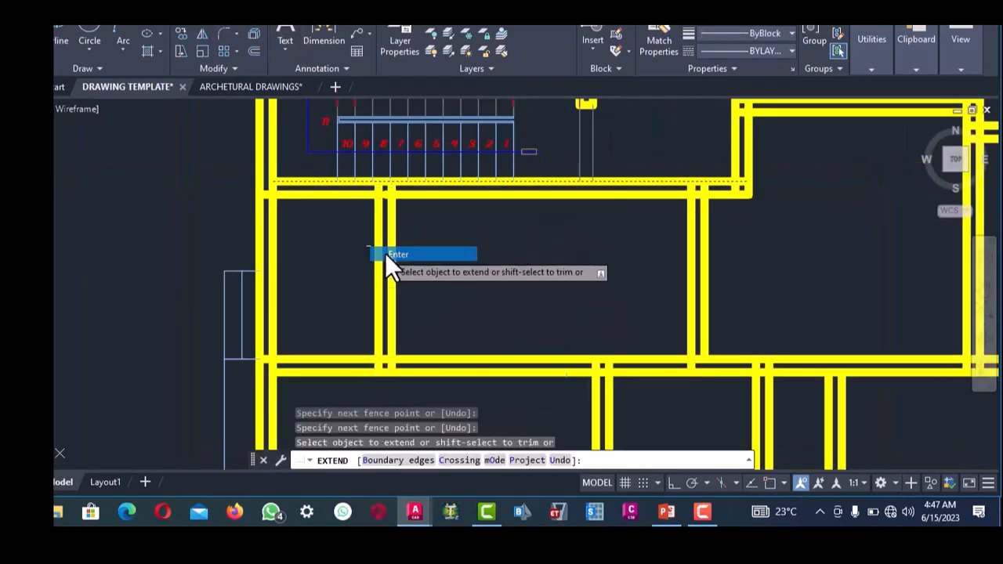
# - Erase the short lower line of the stairhall's bottom wall to the left of the newly extended wall
pyautogui.scroll(4, 340, 202)
pyautogui.click(352, 201)
pyautogui.click(345, 167)
pyautogui.press('Delete')
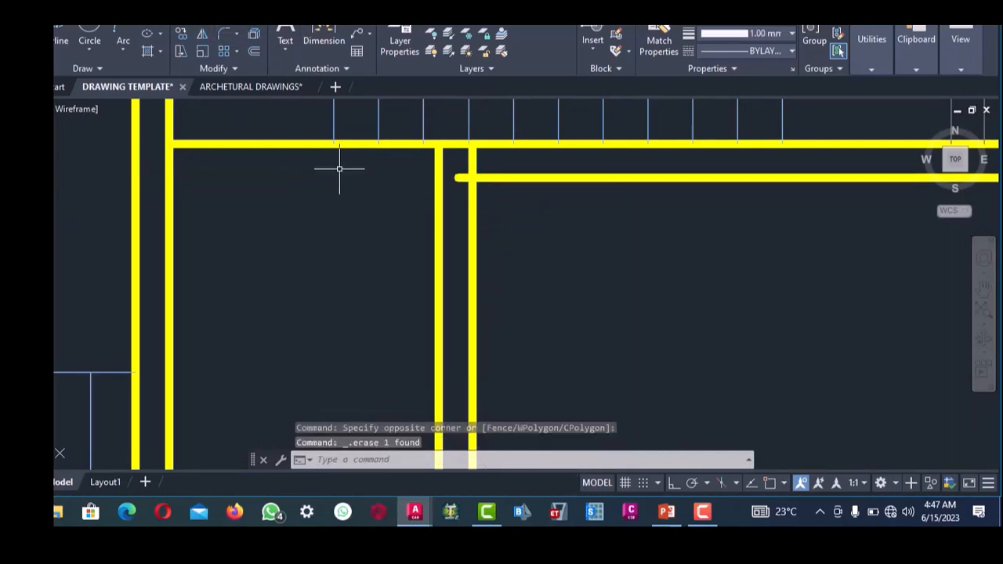
# - Extend both lines of the stairhall's lower wall to the outer line of the left exterior wall
pyautogui.scroll(-3, 396, 212)
pyautogui.moveTo(308, 188); pyautogui.dragTo(279, 173)
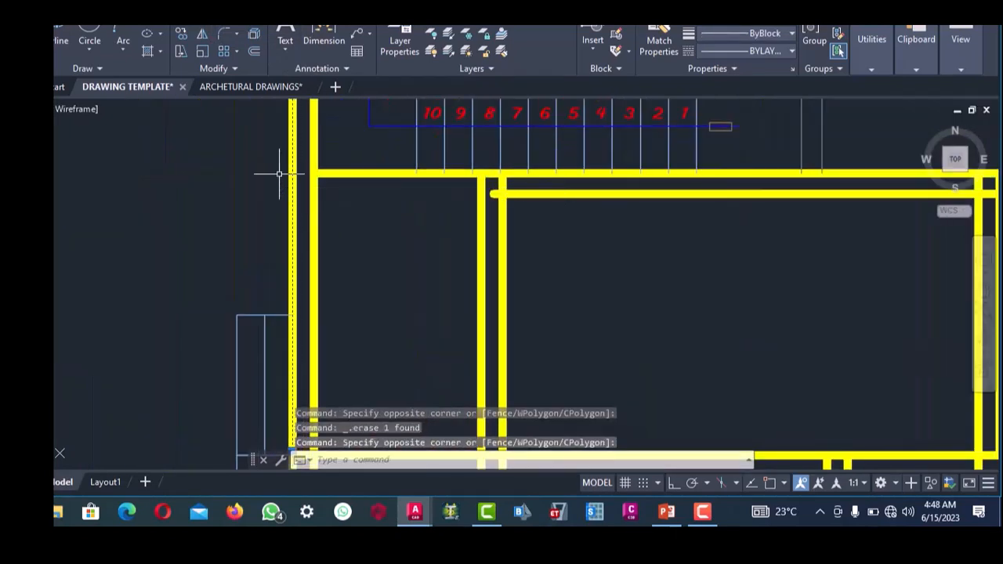
pyautogui.click(220, 18)
pyautogui.scroll(-3, 389, 204)
pyautogui.scroll(3, 449, 204)
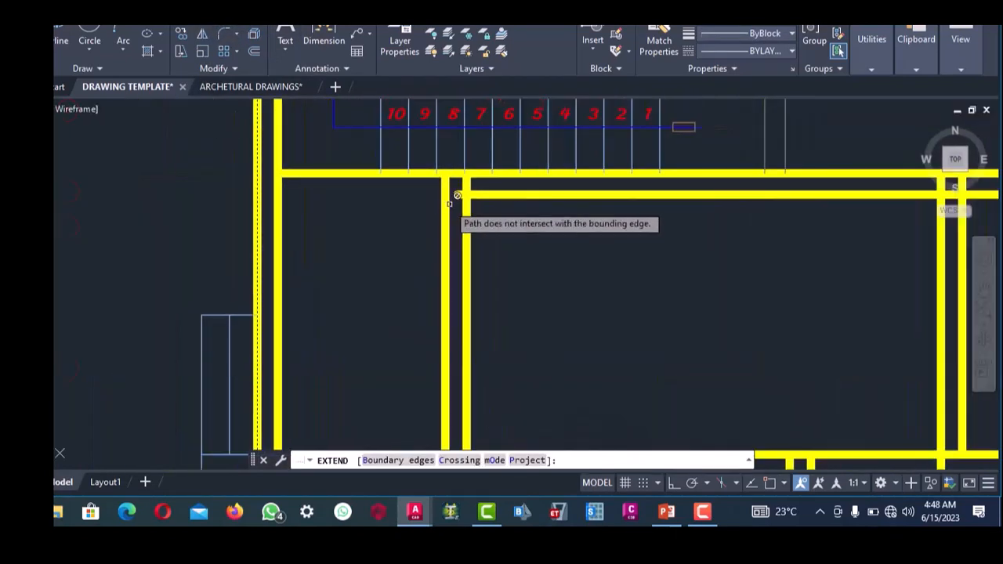
pyautogui.click(500, 206)
pyautogui.click(473, 155)
pyautogui.scroll(-4, 418, 203)
pyautogui.rightClick(407, 202)
pyautogui.click(419, 211)
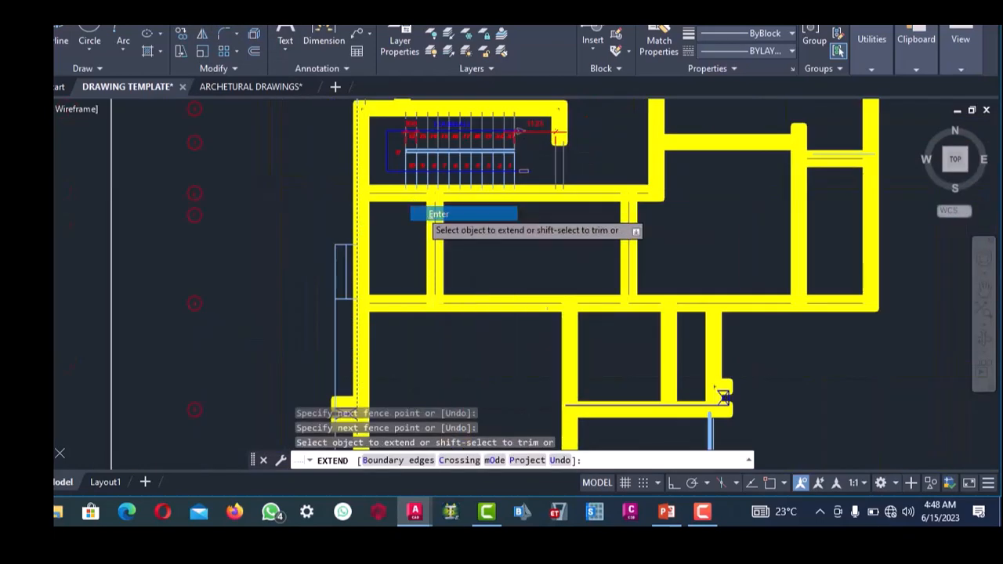
# - Extend the lower line of the long horizontal wall to the outer line of the left exterior wall
pyautogui.scroll(-3, 415, 259)
pyautogui.scroll(3, 394, 288)
pyautogui.scroll(3, 394, 288)
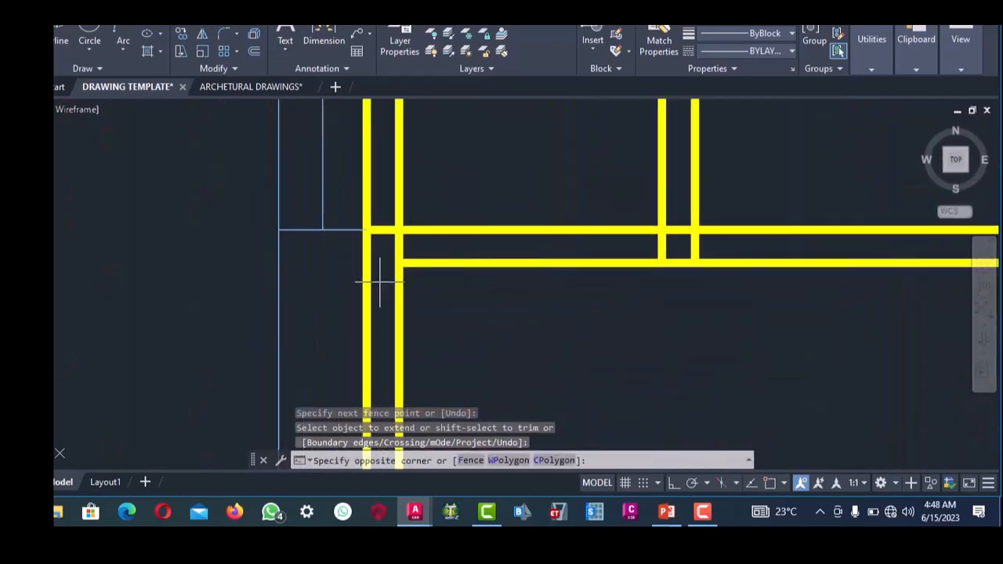
pyautogui.click(221, 18)
pyautogui.scroll(-2, 350, 183)
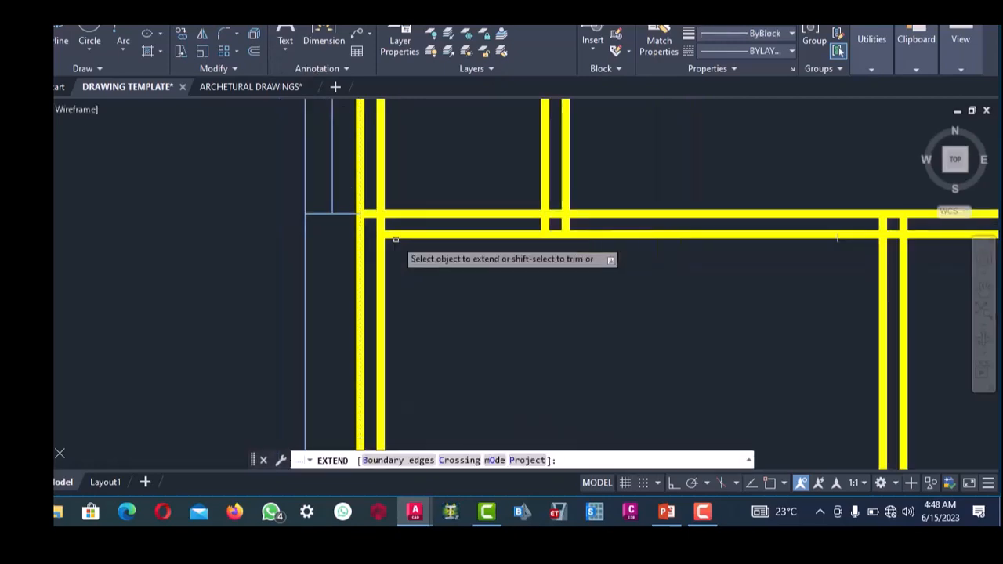
pyautogui.click(429, 250)
pyautogui.click(416, 209)
pyautogui.scroll(-5, 400, 207)
pyautogui.scroll(4, 428, 291)
pyautogui.scroll(-2, 428, 292)
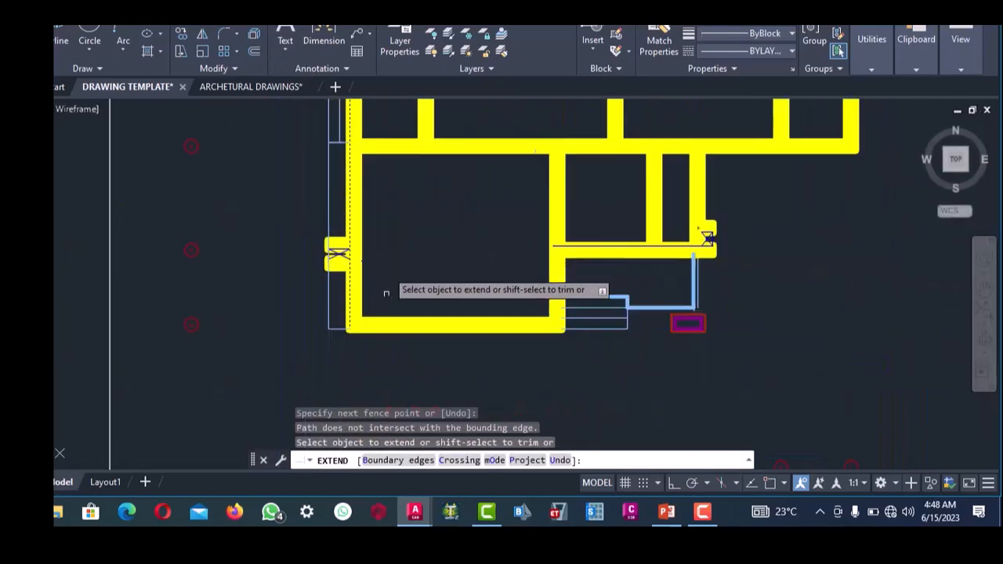
pyautogui.scroll(2, 428, 340)
pyautogui.scroll(2, 515, 333)
pyautogui.rightClick(337, 248)
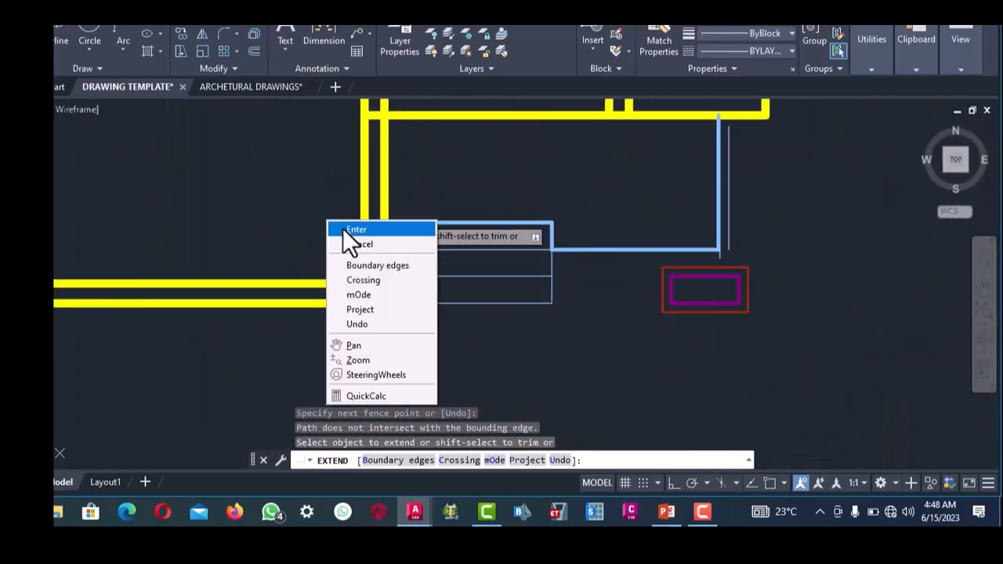
pyautogui.click(343, 228)
# - Extend the inner line of the large lower-left room's right wall down to the outer line of its bottom wall
pyautogui.scroll(4, 364, 285)
pyautogui.click(391, 362)
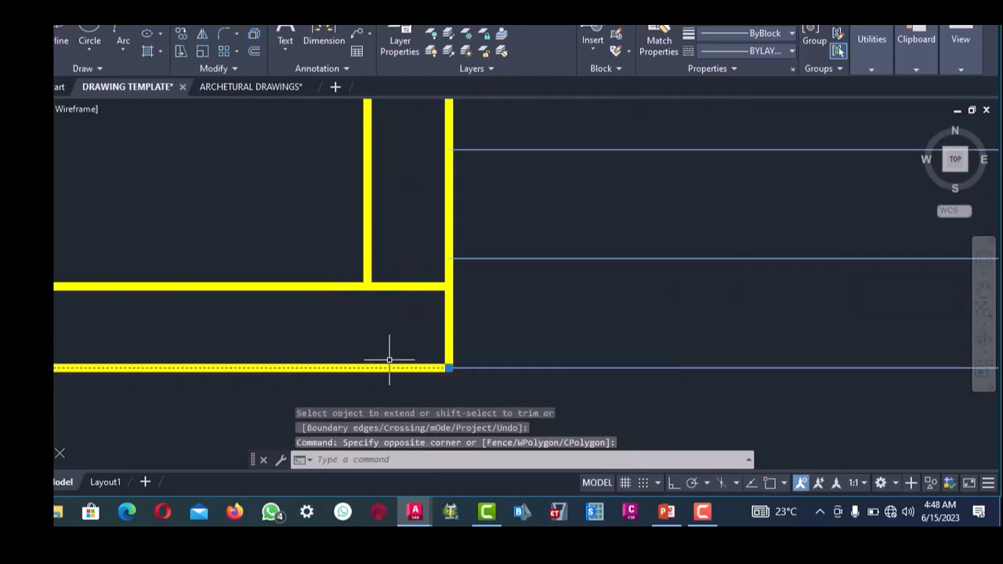
pyautogui.press('Return')
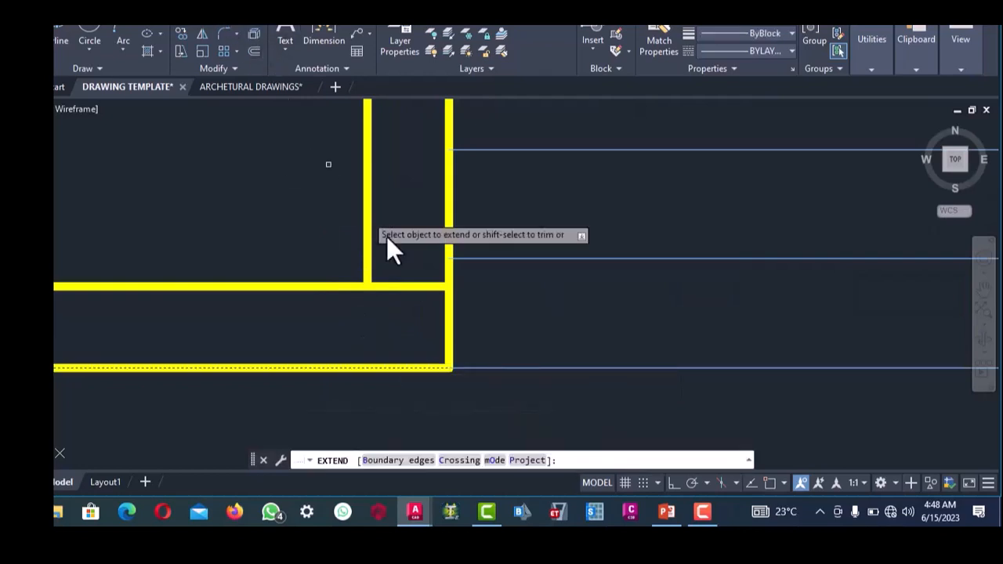
pyautogui.click(316, 202)
pyautogui.scroll(-2, 353, 251)
pyautogui.rightClick(337, 193)
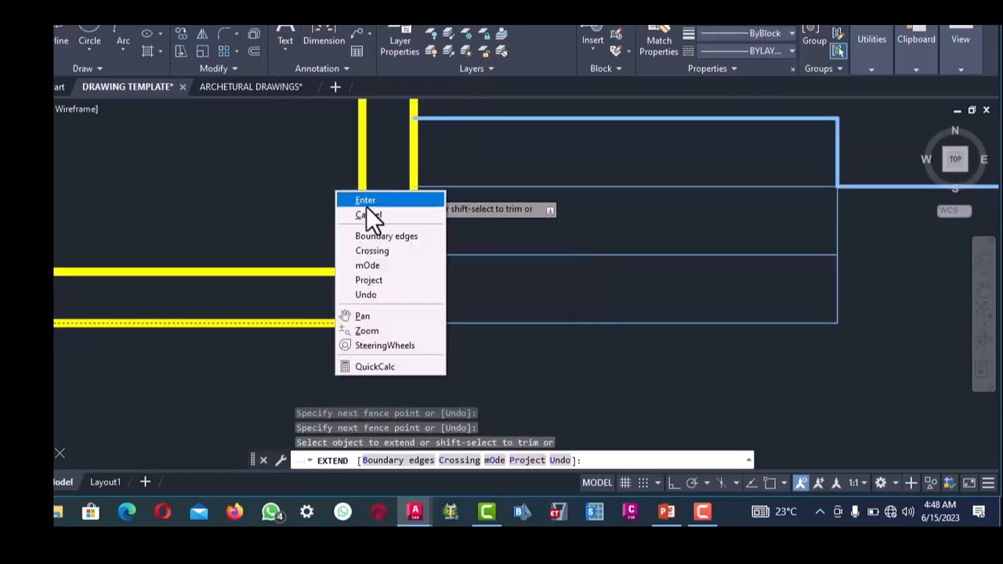
pyautogui.click(371, 215)
# - Erase the two lowest tread lines and the end line of the entrance steps beside the lower-left room
pyautogui.scroll(-3, 398, 235)
pyautogui.scroll(4, 496, 320)
pyautogui.click(449, 226)
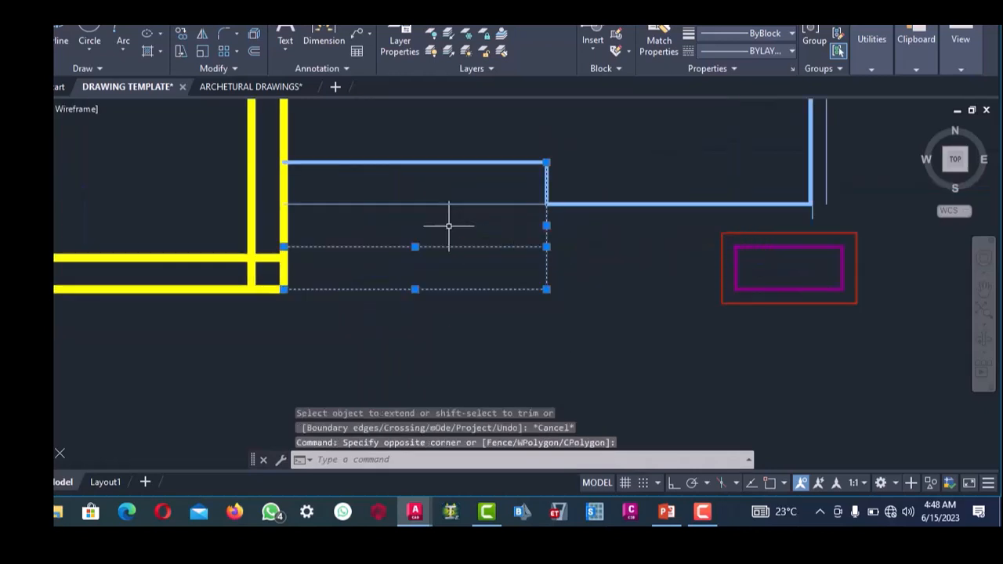
pyautogui.press('Delete')
pyautogui.scroll(-4, 451, 227)
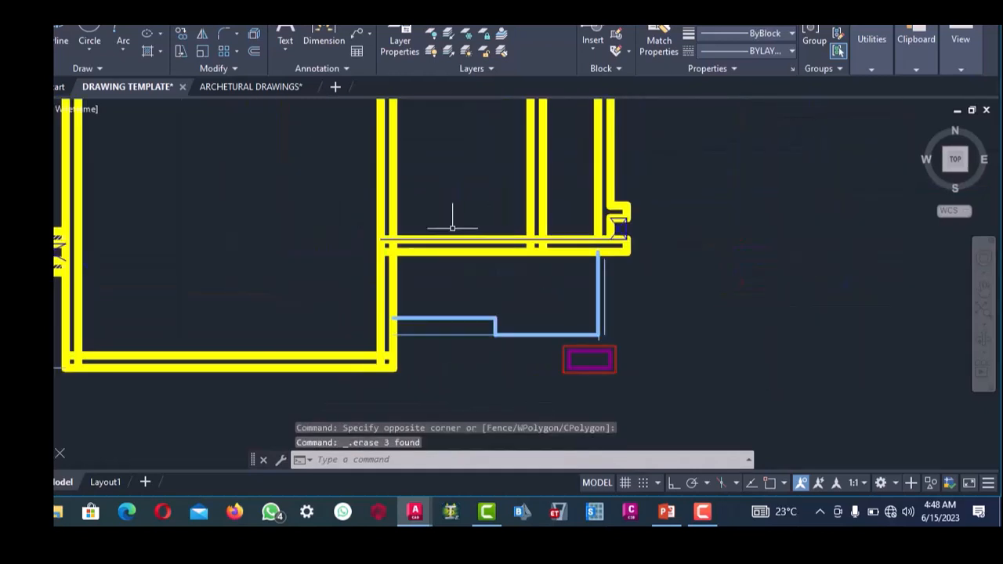
# - Extend both lines of the rightmost short vertical wall down to the lower line of the small rooms' bottom wall
pyautogui.scroll(3, 461, 312)
pyautogui.scroll(-2, 486, 314)
pyautogui.scroll(3, 488, 324)
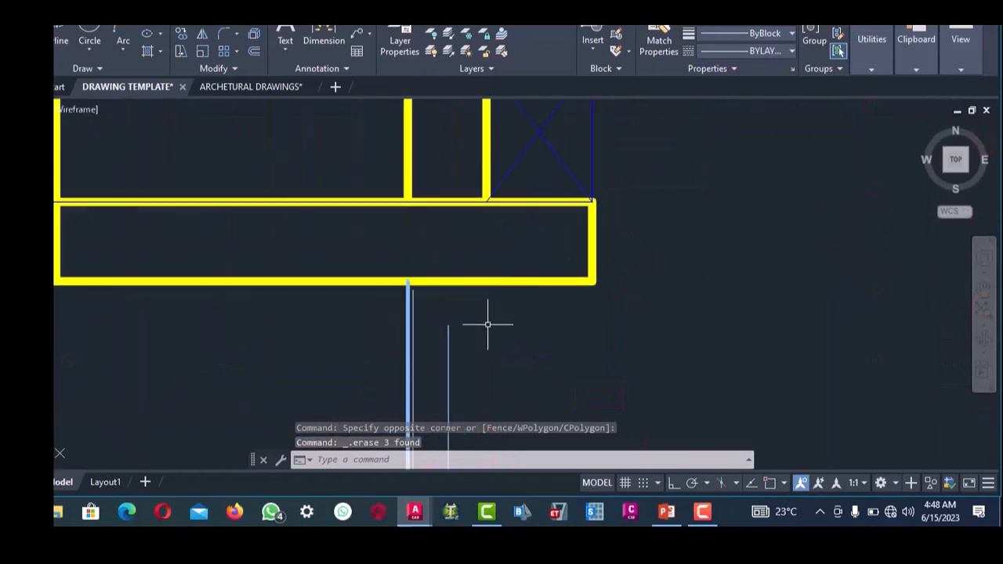
pyautogui.click(494, 305)
pyautogui.click(473, 264)
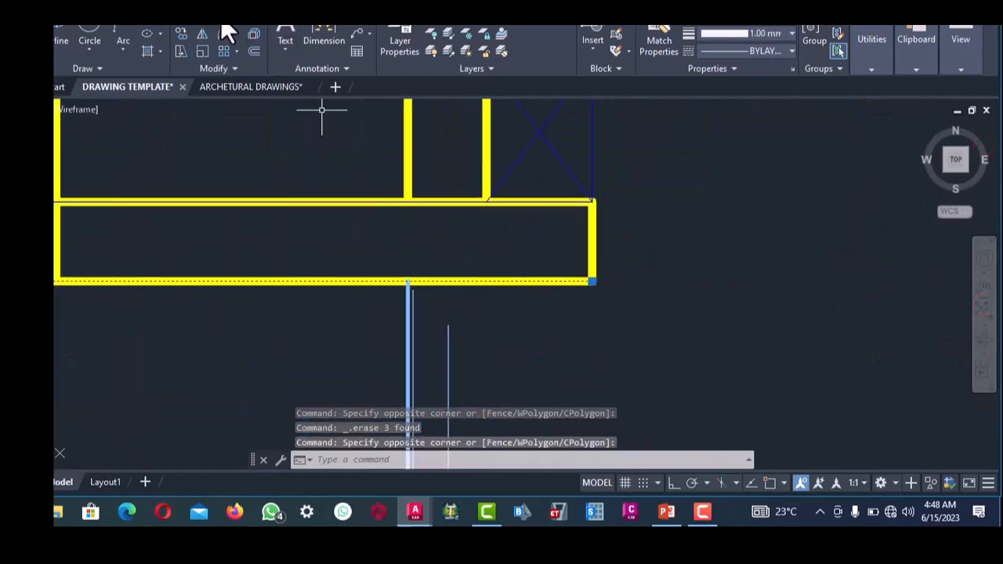
pyautogui.write('ex')
pyautogui.press('Return')
pyautogui.scroll(-3, 486, 266)
pyautogui.scroll(4, 513, 235)
pyautogui.moveTo(520, 209)
pyautogui.mouseDown()
pyautogui.moveTo(477, 162)
pyautogui.moveTo(439, 179)
pyautogui.mouseUp()
pyautogui.scroll(-4, 438, 216)
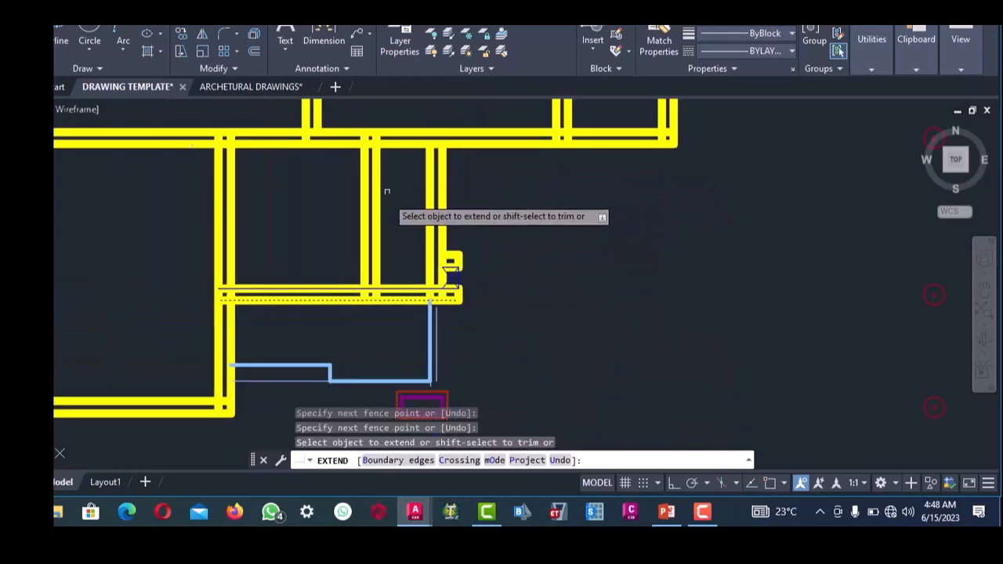
pyautogui.rightClick(417, 210)
pyautogui.click(418, 208)
# - Extend both lines of the same short vertical wall up to the upper line of the long horizontal wall
pyautogui.scroll(-4, 376, 297)
pyautogui.scroll(7, 439, 236)
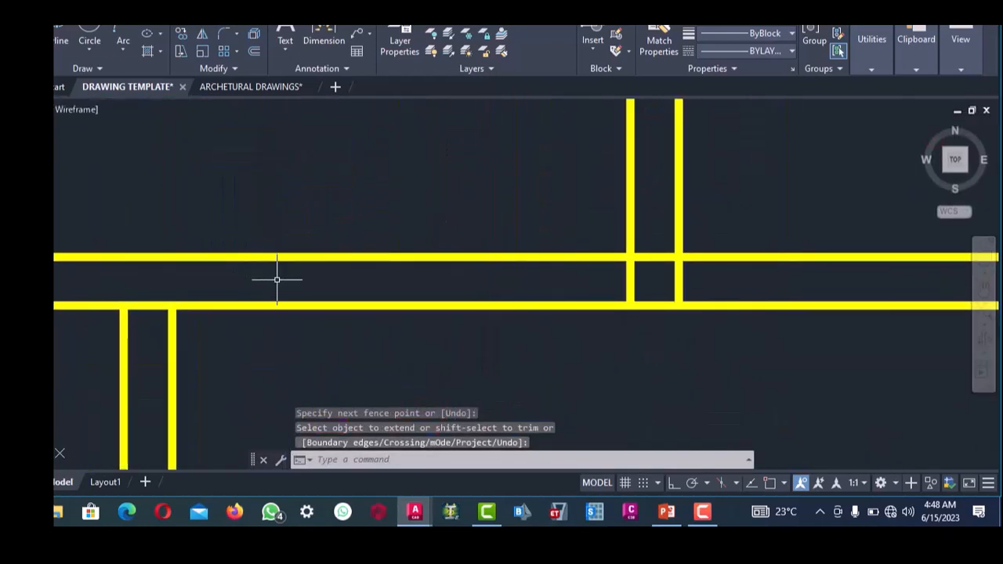
pyautogui.click(274, 278)
pyautogui.click(252, 231)
pyautogui.click(225, 19)
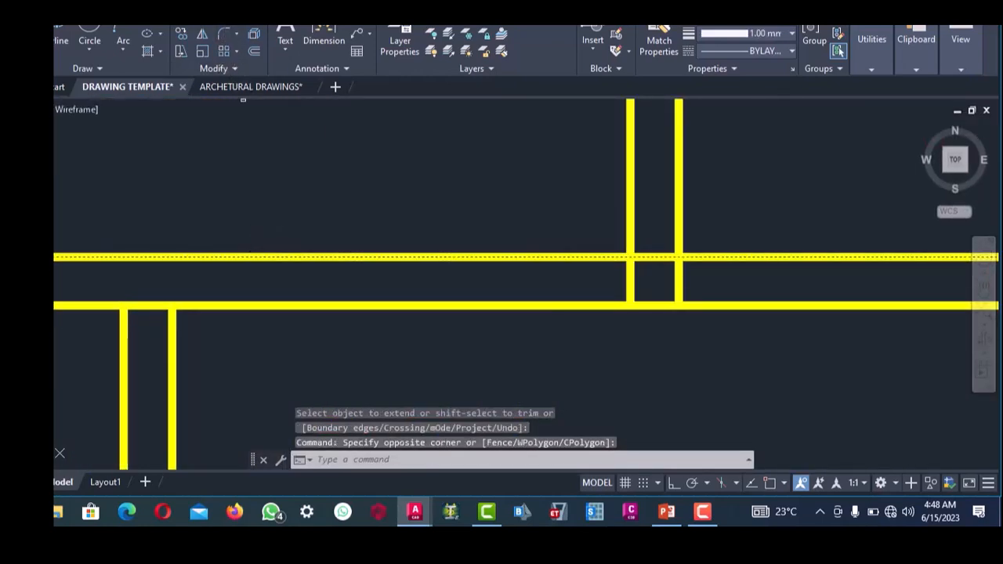
pyautogui.scroll(-4, 397, 216)
pyautogui.click(351, 280)
pyautogui.click(275, 271)
pyautogui.scroll(-6, 327, 250)
pyautogui.rightClick(330, 216)
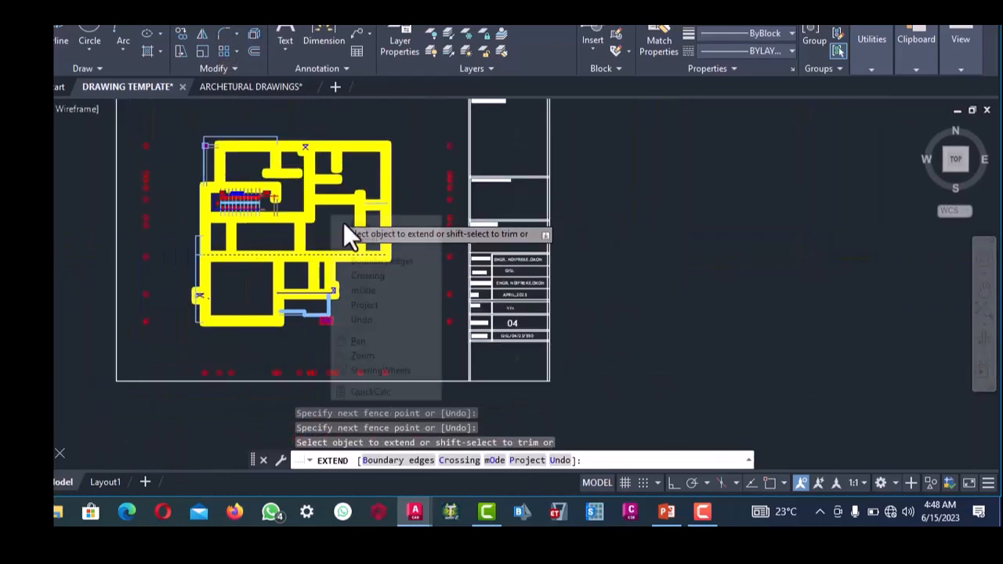
pyautogui.click(344, 222)
# - Erase the stairhall's right wall stub with its end cap, the thin opening lines below it and the 1125 dimension
pyautogui.scroll(6, 360, 205)
pyautogui.scroll(-3, 356, 218)
pyautogui.scroll(3, 327, 219)
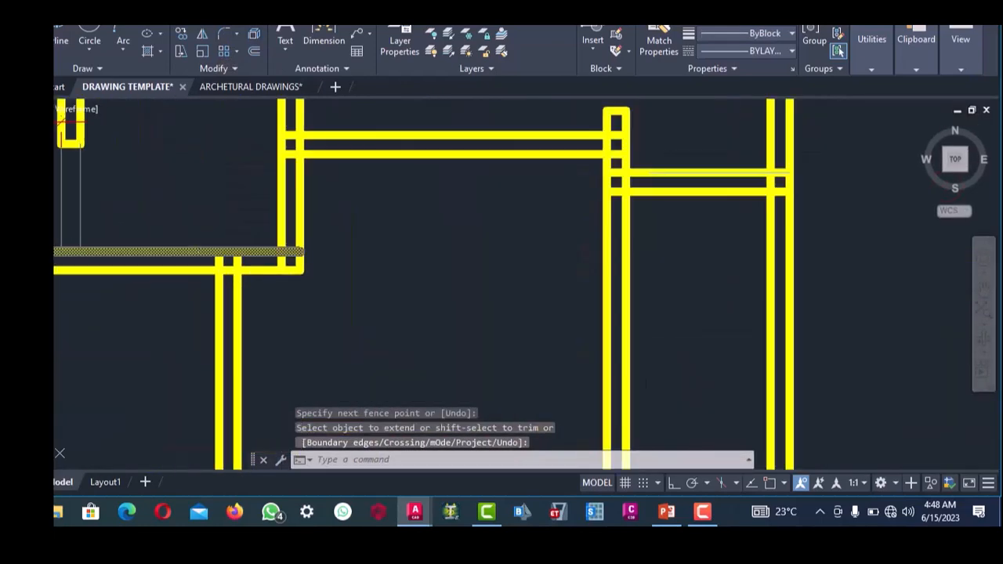
pyautogui.scroll(-5, 314, 223)
pyautogui.scroll(6, 341, 247)
pyautogui.scroll(-2, 341, 247)
pyautogui.scroll(2, 370, 313)
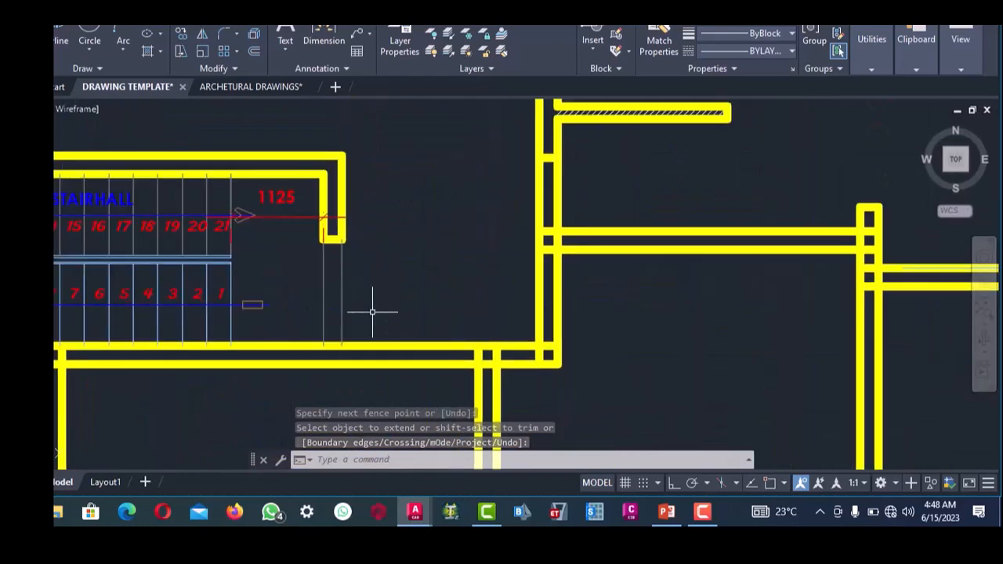
pyautogui.click(353, 286)
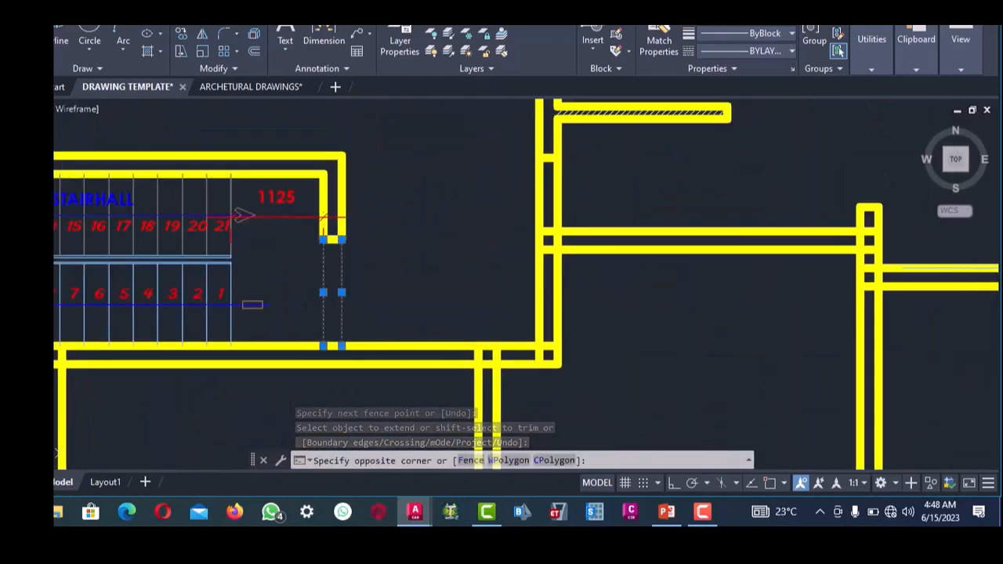
pyautogui.scroll(-2, 365, 260)
pyautogui.scroll(2, 355, 255)
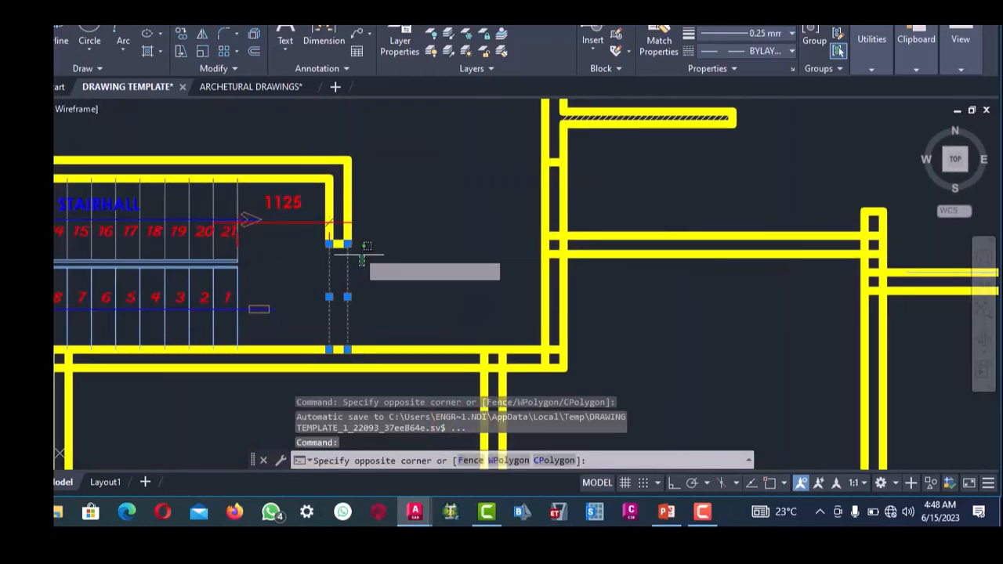
pyautogui.click(325, 191)
pyautogui.press('Delete')
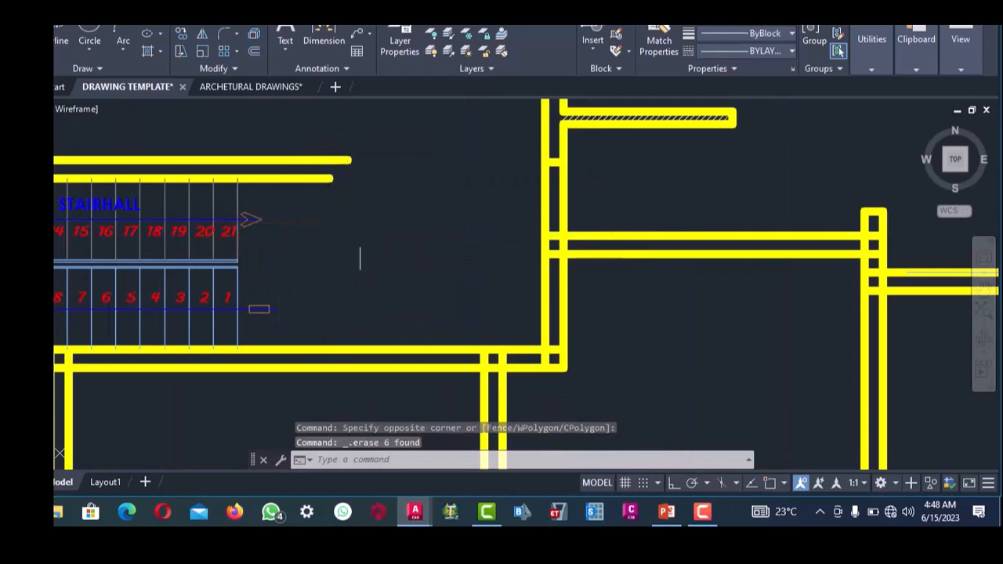
# - Erase the hatch inside the short horizontal cross wall above the stairhall
pyautogui.scroll(-2, 360, 258)
pyautogui.scroll(2, 356, 235)
pyautogui.scroll(-2, 354, 215)
pyautogui.scroll(2, 386, 150)
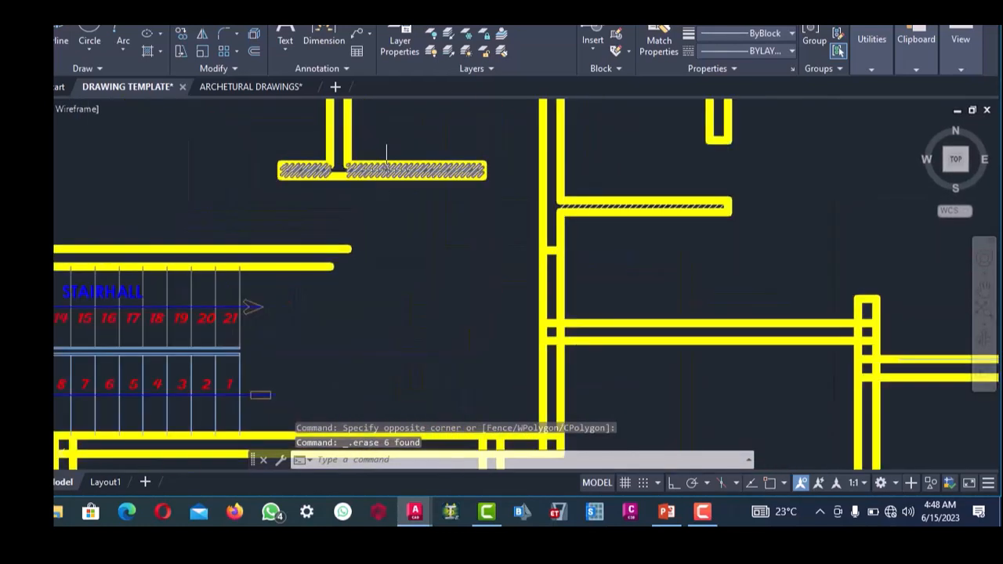
pyautogui.scroll(2, 387, 151)
pyautogui.click(388, 161)
pyautogui.press('Delete')
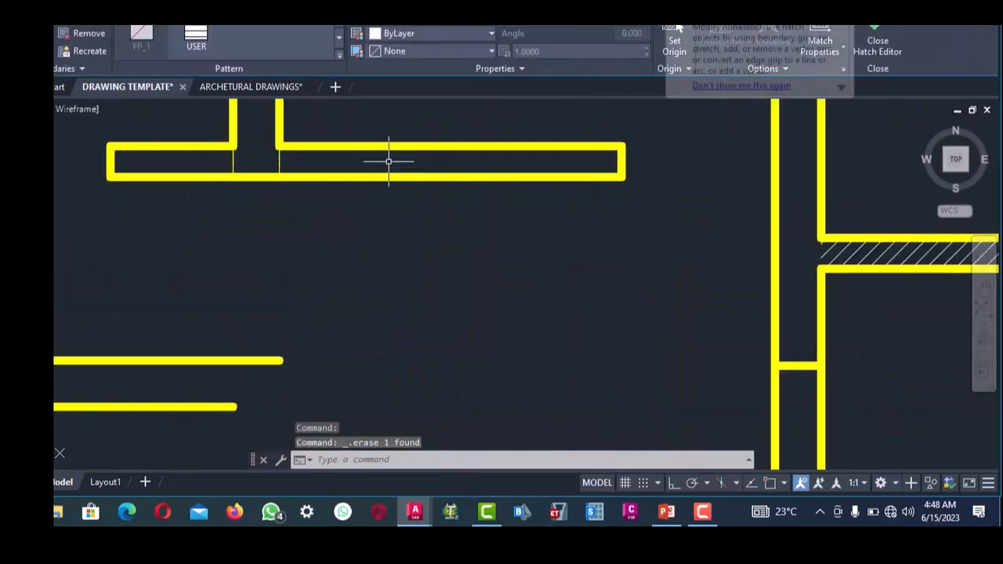
# - Extend both lines of the vertical wall above that cross wall down to the lower line of the stairhall's bottom wall
pyautogui.scroll(-3, 388, 161)
pyautogui.scroll(1, 352, 302)
pyautogui.scroll(1, 350, 367)
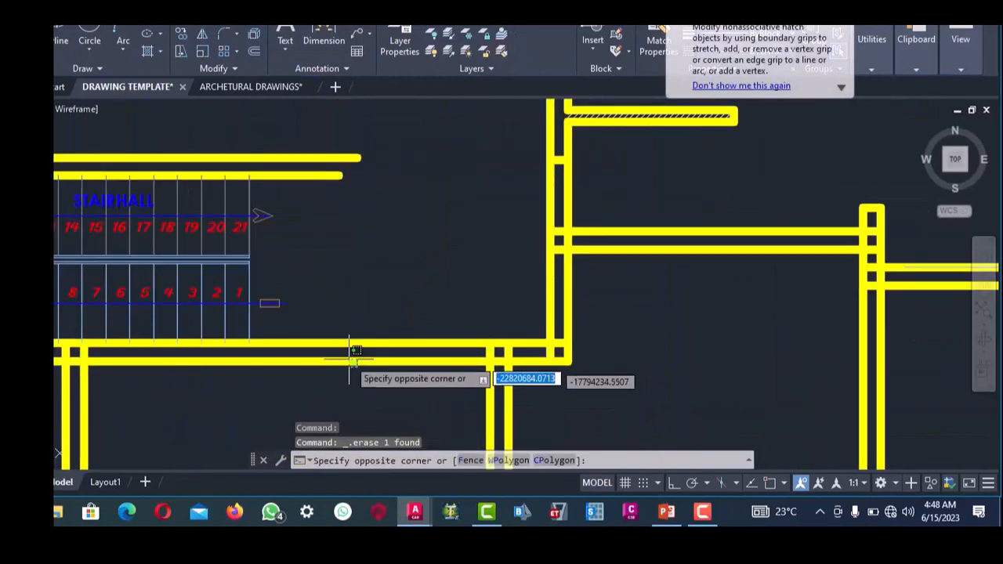
pyautogui.click(349, 356)
pyautogui.click(225, 18)
pyautogui.scroll(-4, 393, 271)
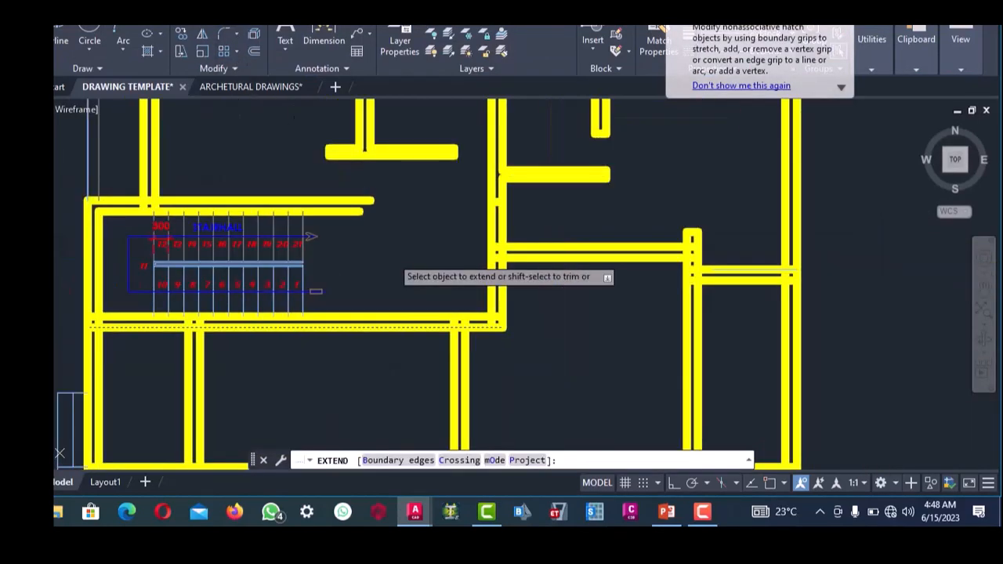
pyautogui.scroll(2, 387, 205)
pyautogui.click(345, 201)
pyautogui.rightClick(343, 209)
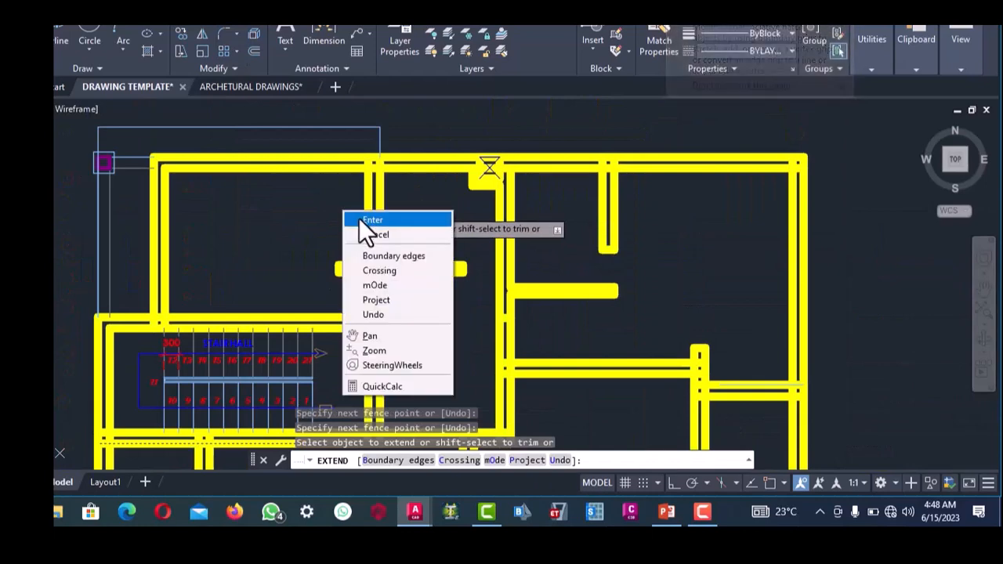
pyautogui.click(361, 220)
# - Erase the two lines and end cap of the cross wall's stub left of the extended vertical wall
pyautogui.scroll(4, 348, 267)
pyautogui.click(355, 290)
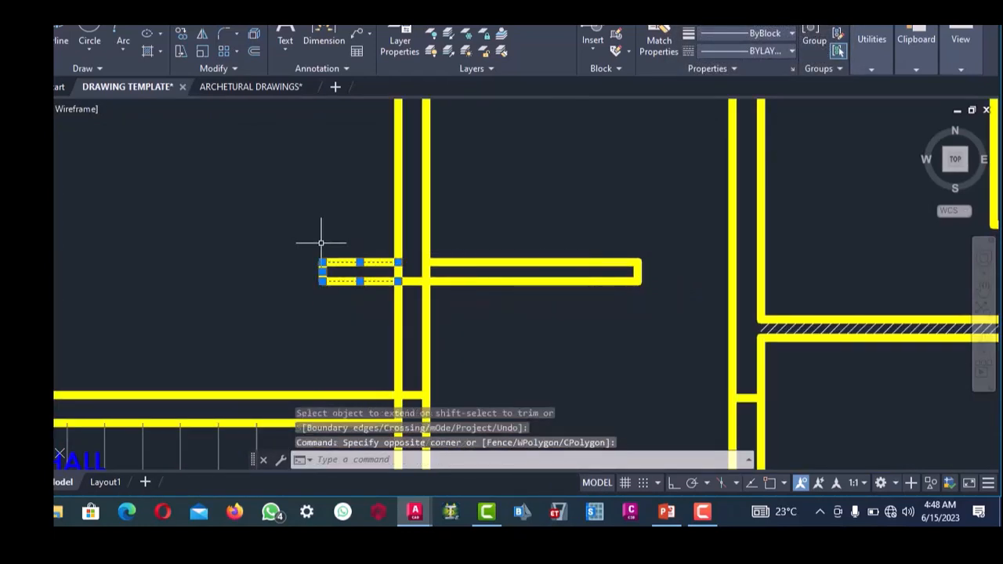
pyautogui.scroll(-2, 323, 243)
pyautogui.scroll(-3, 381, 235)
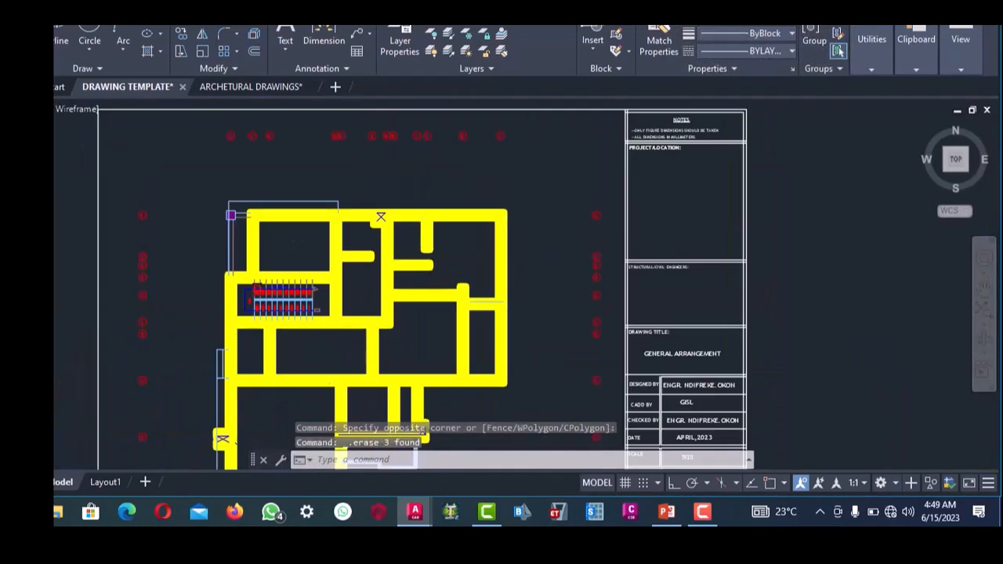
pyautogui.scroll(6, 381, 251)
pyautogui.click(370, 236)
pyautogui.click(342, 200)
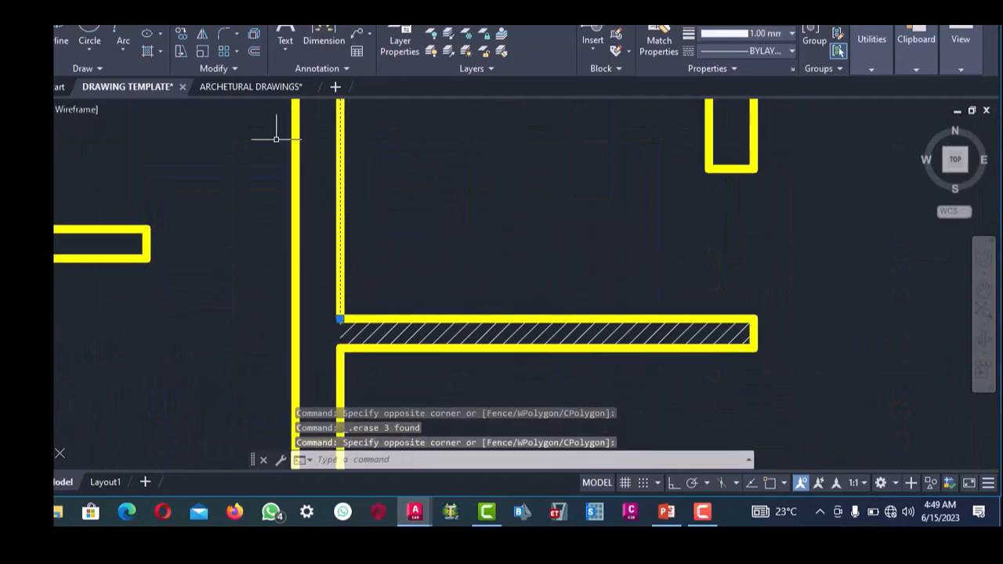
pyautogui.write('ex')
pyautogui.press('Return')
pyautogui.scroll(-5, 364, 276)
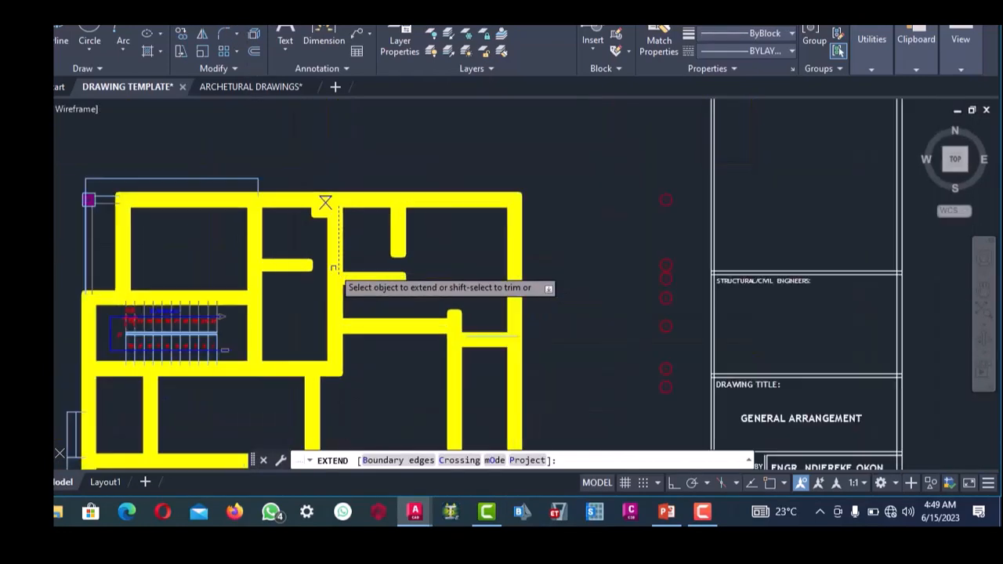
pyautogui.scroll(3, 300, 276)
pyautogui.rightClick(300, 190)
pyautogui.click(330, 203)
pyautogui.click(317, 250)
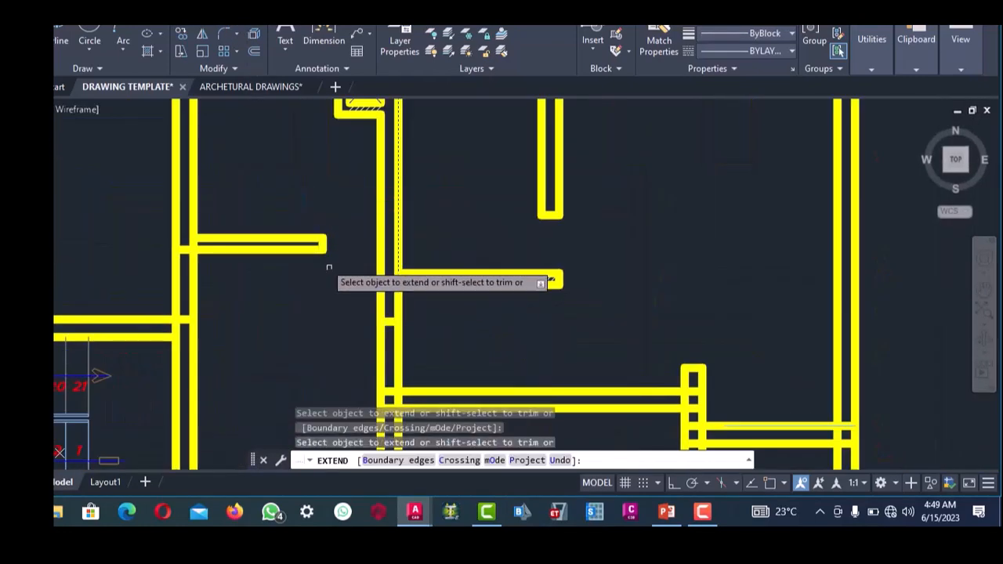
pyautogui.rightClick(304, 187)
pyautogui.click(333, 205)
# - Erase the two lines and end cap of the cross wall's remaining stub right of the extended vertical wall
pyautogui.click(336, 258)
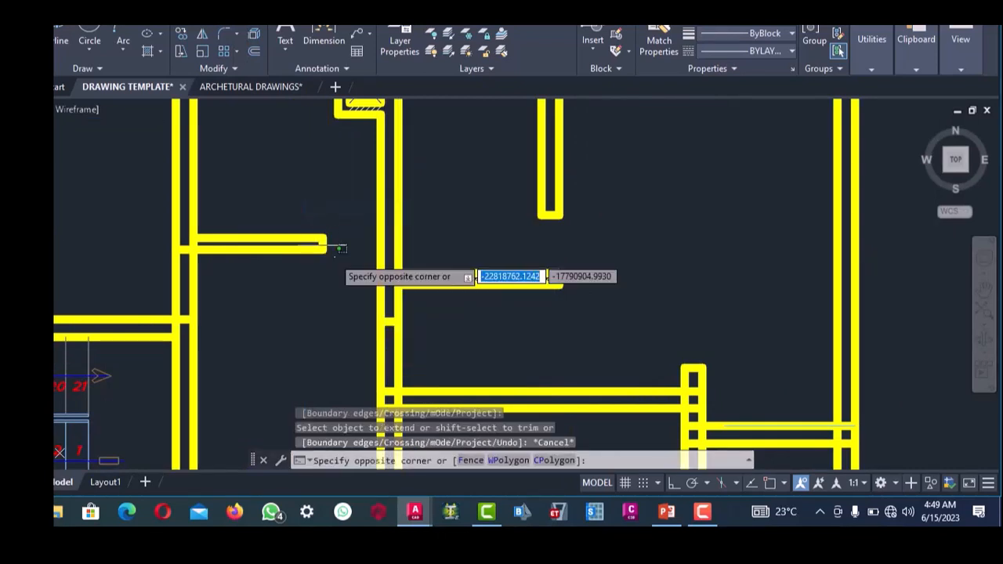
pyautogui.click(291, 210)
pyautogui.press('Delete')
pyautogui.scroll(3, 212, 253)
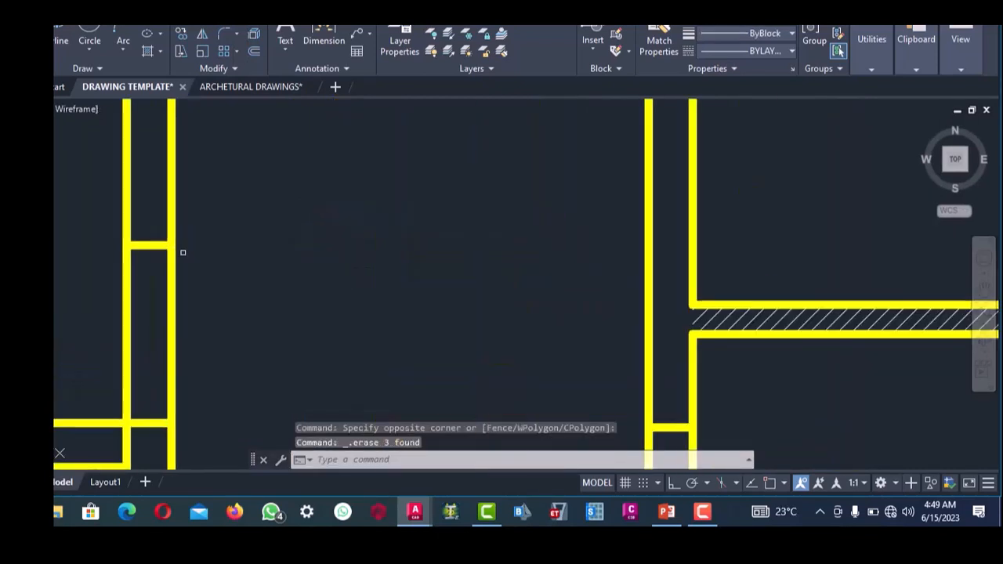
# - Erase the short line across the vertical wall just above the stairhall's top wall
pyautogui.click(142, 256)
pyautogui.click(141, 232)
pyautogui.press('Delete')
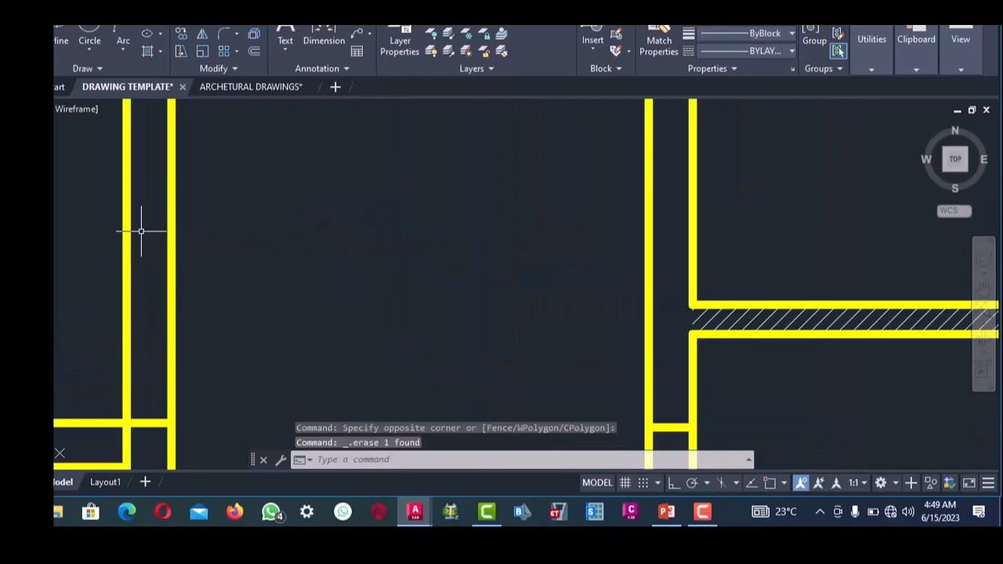
# - Extend the lower line of the stairhall's top wall across to the right line of the adjoining vertical wall
pyautogui.scroll(-3, 329, 125)
pyautogui.scroll(3, 265, 250)
pyautogui.click(268, 259)
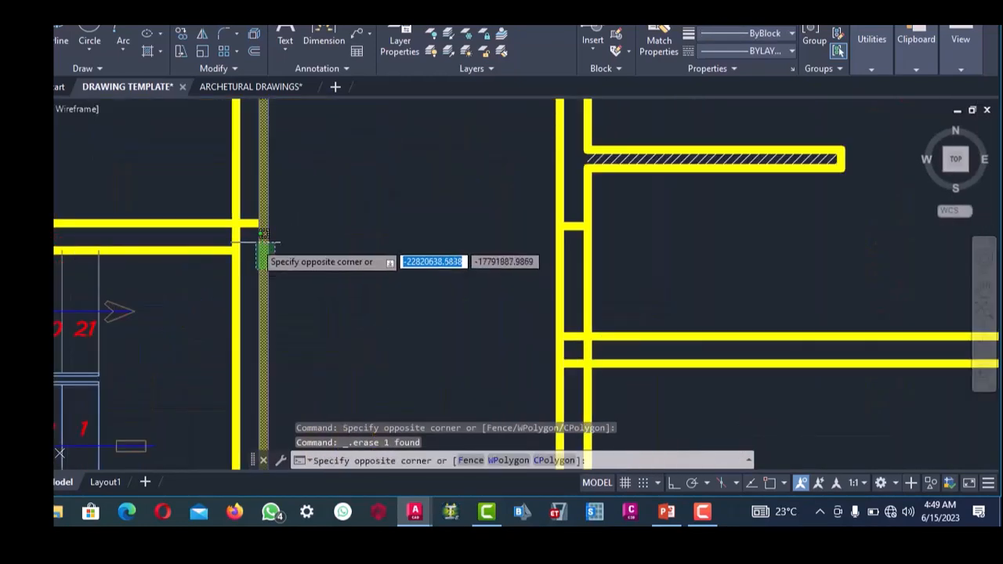
pyautogui.click(258, 208)
pyautogui.click(224, 35)
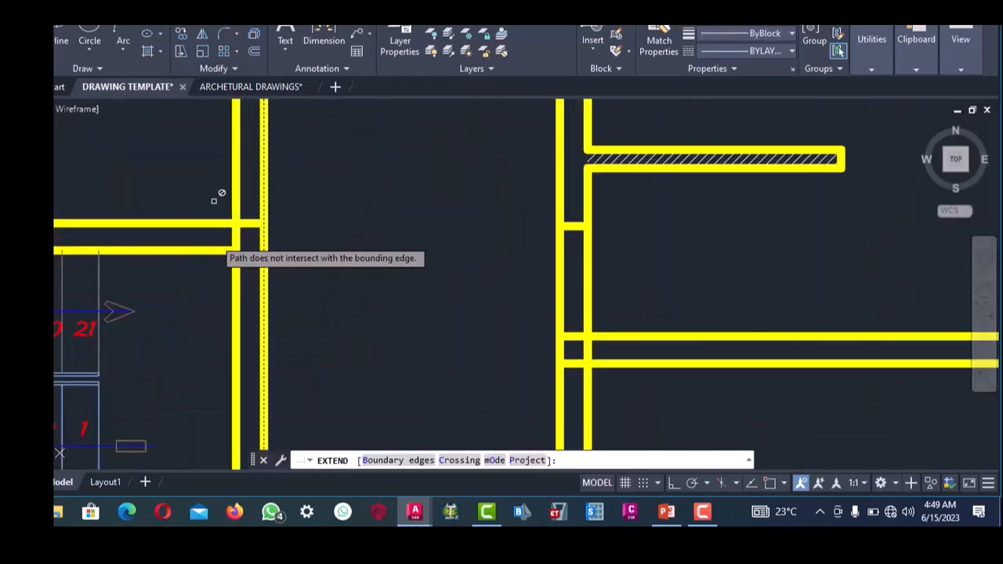
pyautogui.click(224, 235)
pyautogui.rightClick(252, 184)
pyautogui.click(274, 197)
pyautogui.scroll(-6, 302, 254)
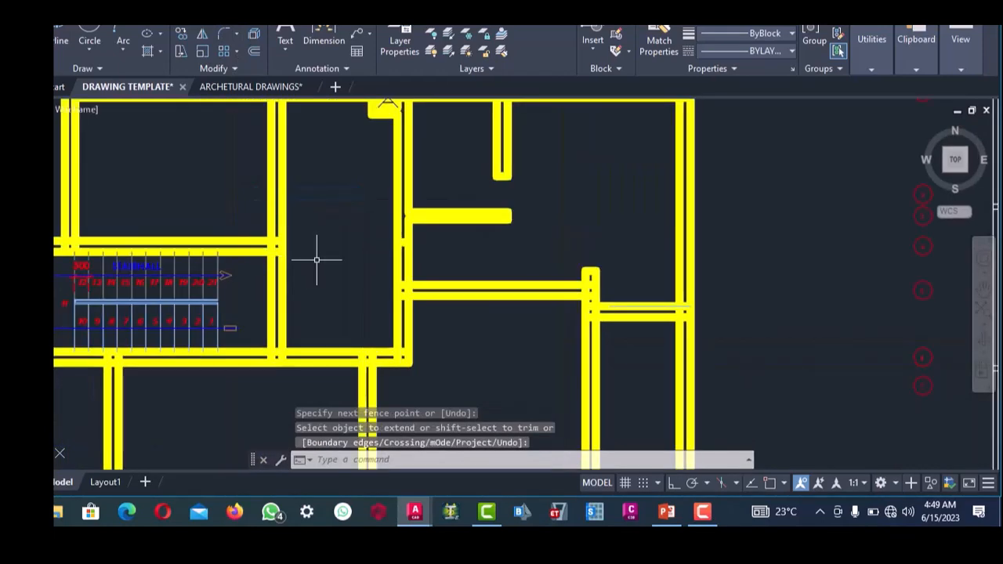
# - Erase the short line across the next vertical wall to the right and the hatch inside its short horizontal branch wall
pyautogui.scroll(3, 352, 240)
pyautogui.scroll(4, 352, 240)
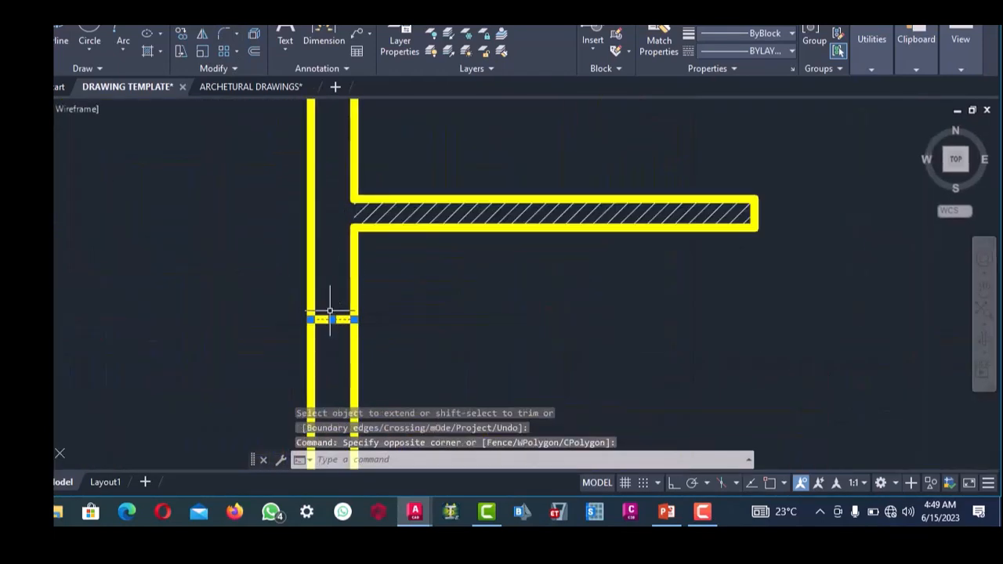
pyautogui.scroll(-4, 358, 284)
pyautogui.scroll(4, 408, 264)
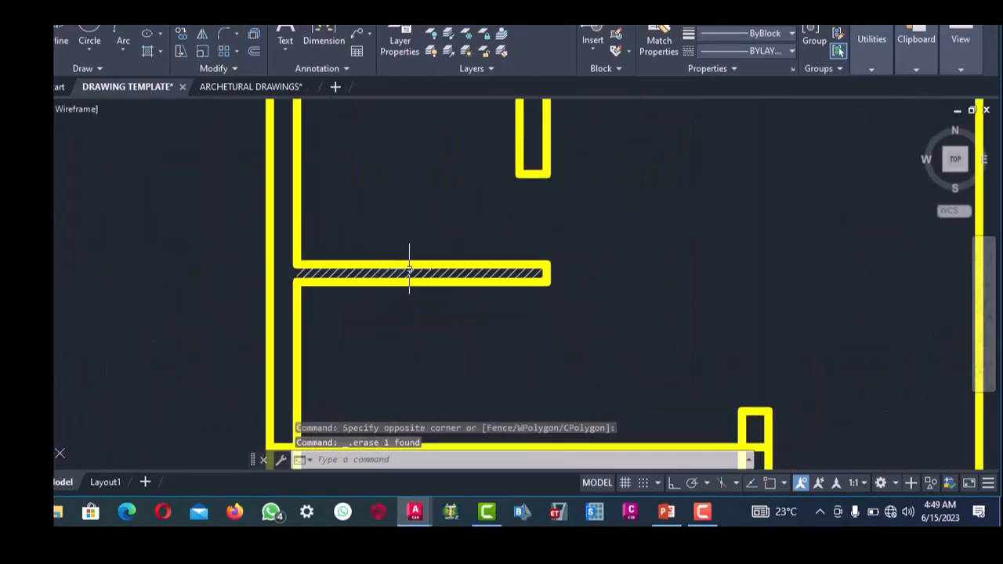
pyautogui.click(421, 272)
pyautogui.press('Delete')
pyautogui.scroll(-4, 418, 278)
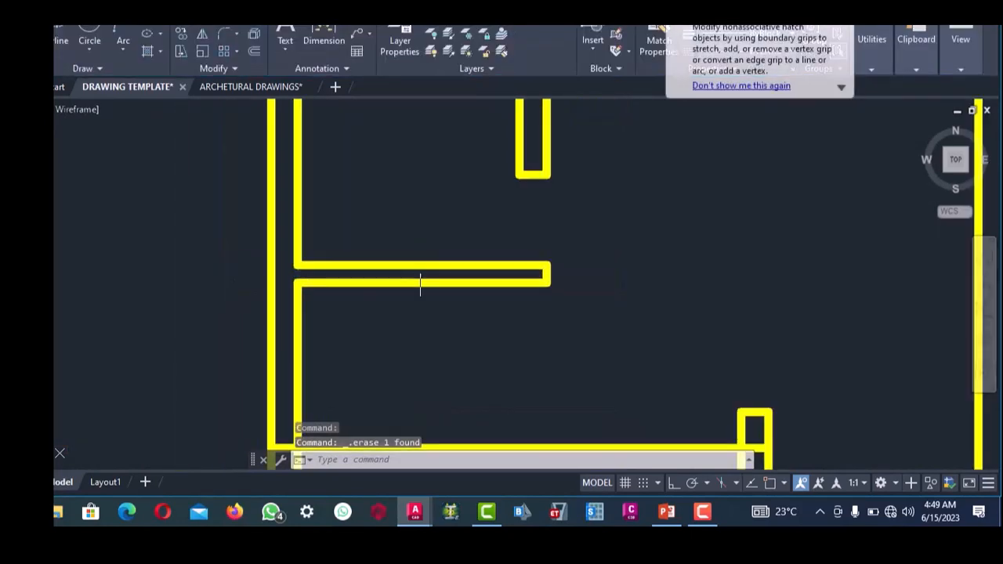
# - Erase the end caps of the short horizontal branch wall and of the vertical stub wall above it
pyautogui.scroll(2, 415, 279)
pyautogui.scroll(2, 439, 243)
pyautogui.click(439, 241)
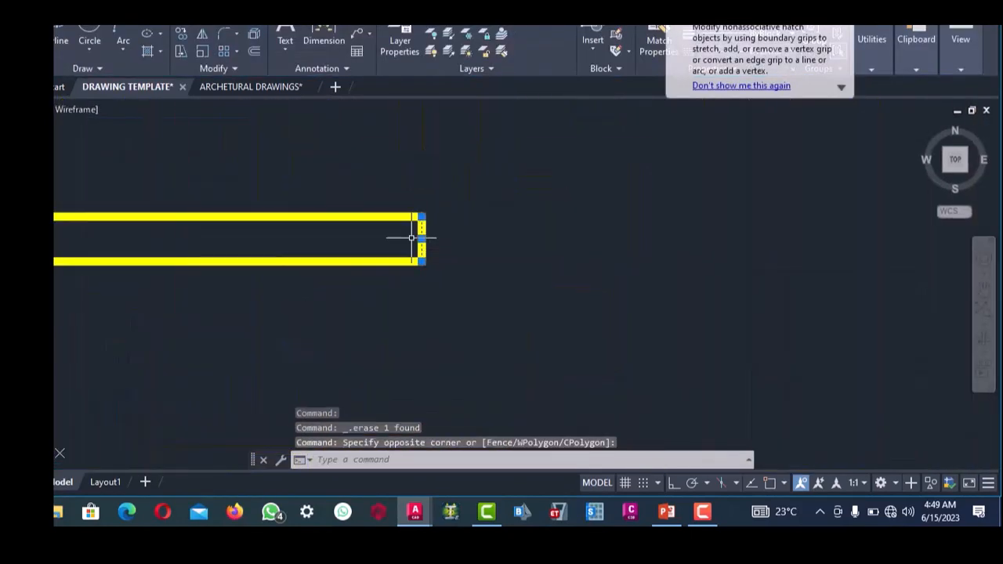
pyautogui.scroll(-4, 410, 227)
pyautogui.scroll(4, 406, 199)
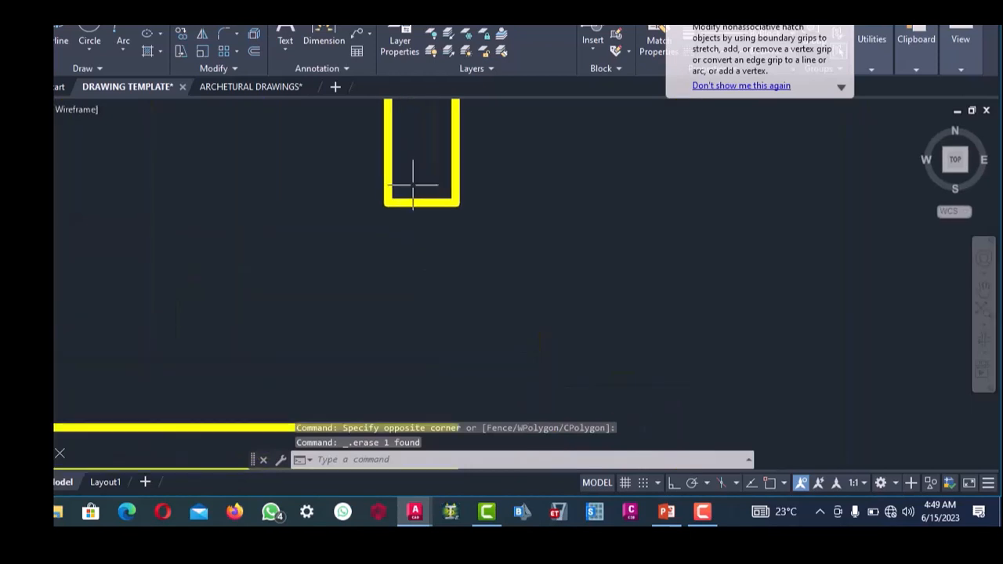
pyautogui.click(412, 190)
pyautogui.press('Delete')
pyautogui.scroll(-3, 410, 192)
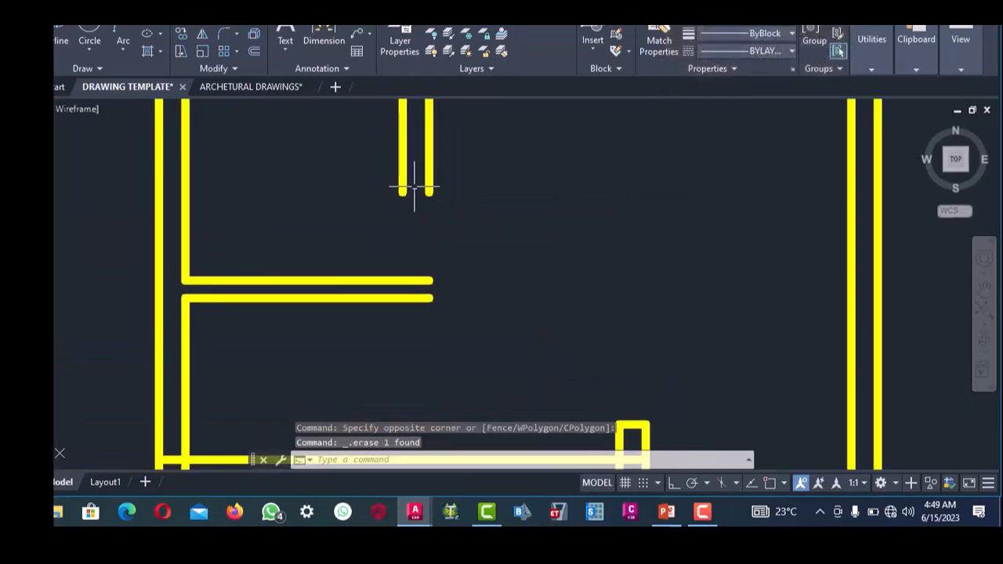
# - Extend both lines of the vertical stub wall down to the lower line of the short horizontal branch wall
pyautogui.scroll(4, 392, 284)
pyautogui.click(391, 292)
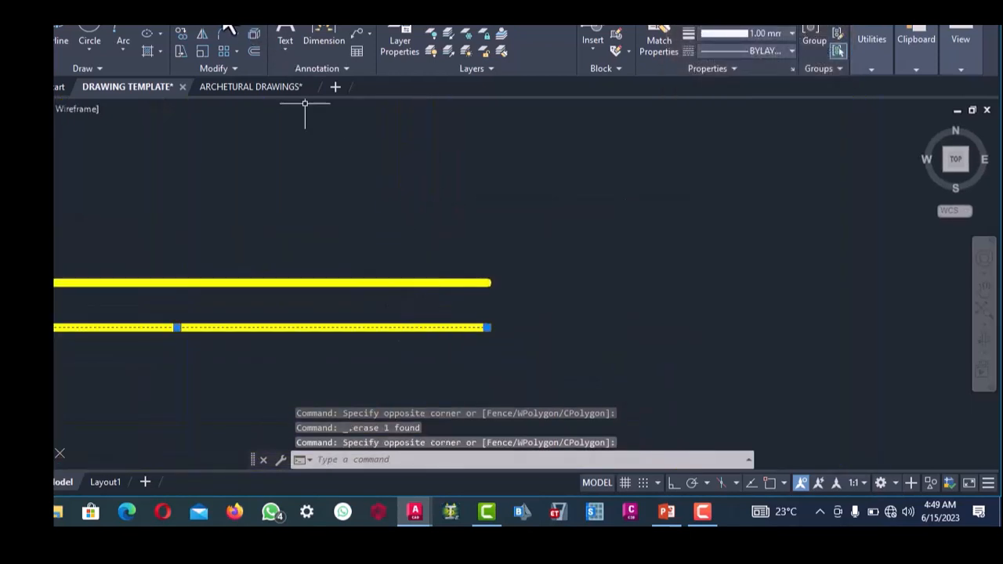
pyautogui.click(222, 19)
pyautogui.scroll(-8, 331, 210)
pyautogui.scroll(2, 377, 217)
pyautogui.click(378, 200)
pyautogui.click(322, 170)
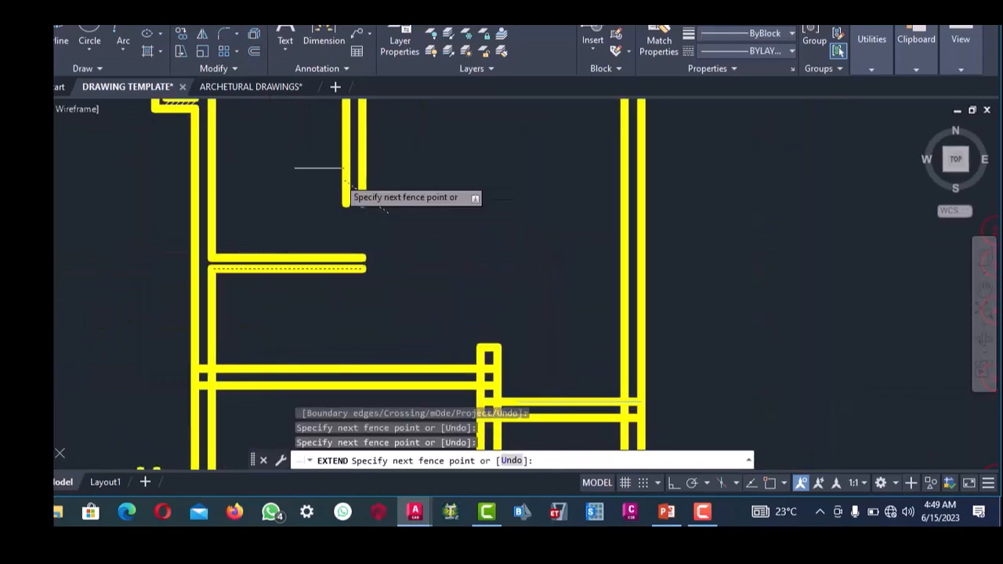
pyautogui.rightClick(291, 192)
pyautogui.click(320, 210)
# - Erase the segment of the vertical wall's right line that runs below the short horizontal branch wall
pyautogui.scroll(-5, 269, 168)
pyautogui.scroll(5, 291, 224)
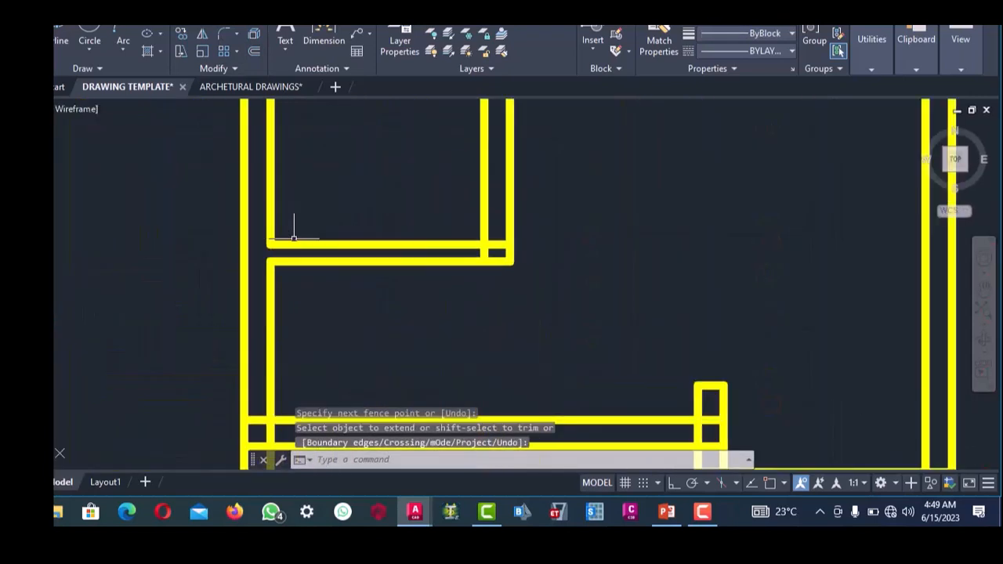
pyautogui.scroll(-1, 311, 253)
pyautogui.scroll(4, 309, 253)
pyautogui.click(294, 231)
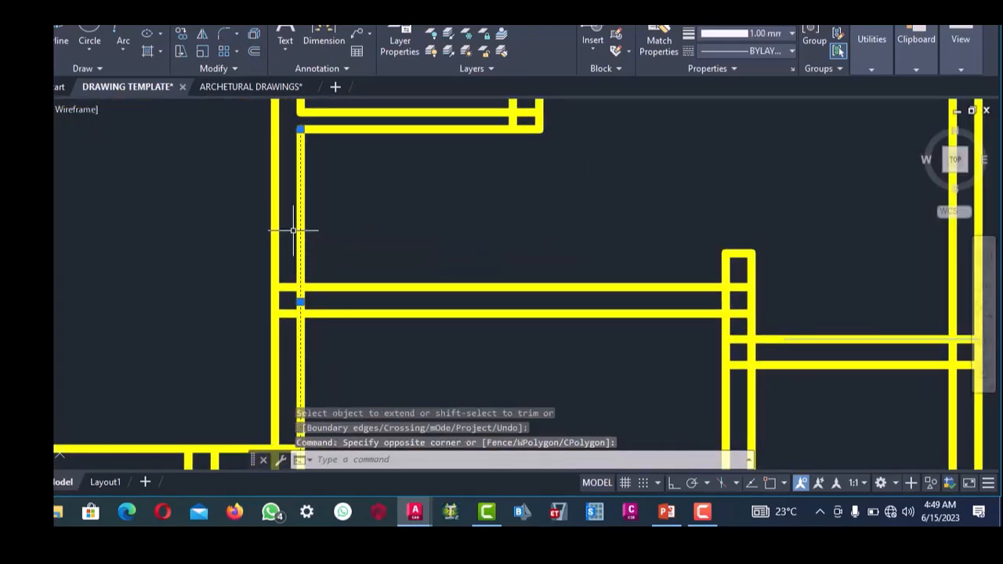
pyautogui.scroll(-5, 293, 230)
pyautogui.scroll(6, 309, 280)
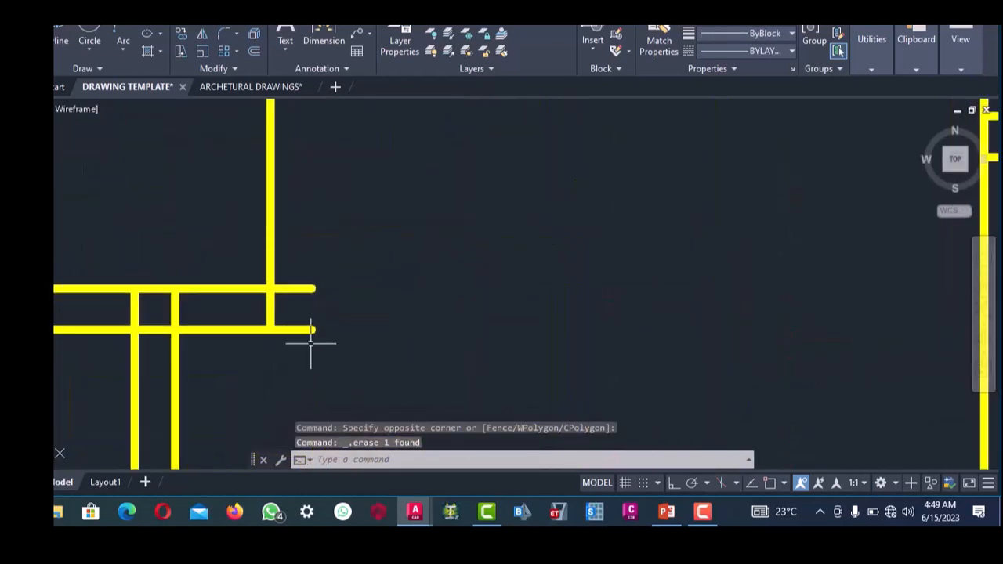
# - Extend the remaining upper part of that right wall line down to the lower line of the stairhall's bottom wall
pyautogui.click(296, 317)
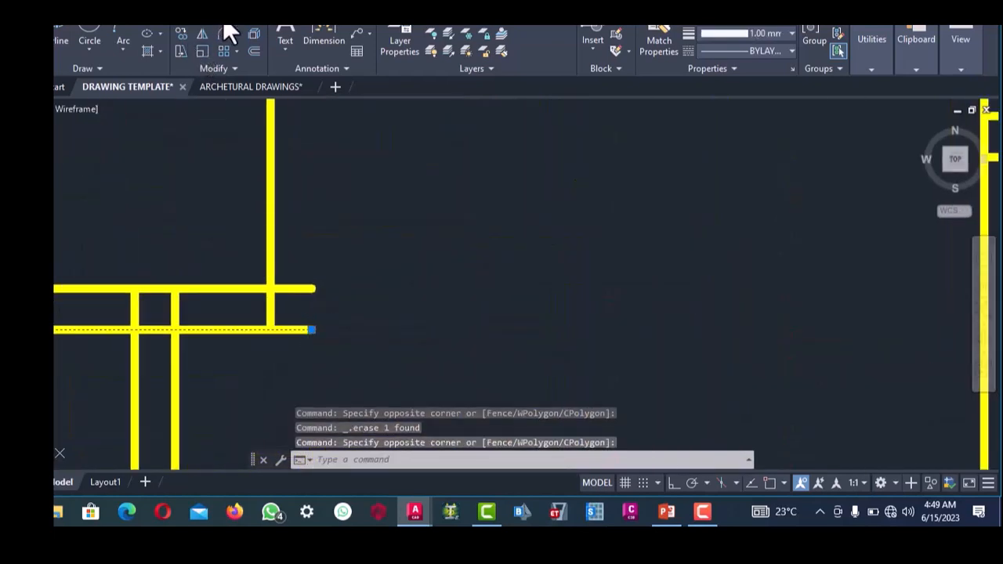
pyautogui.scroll(-6, 343, 304)
pyautogui.scroll(2, 347, 159)
pyautogui.moveTo(347, 159); pyautogui.dragTo(291, 144)
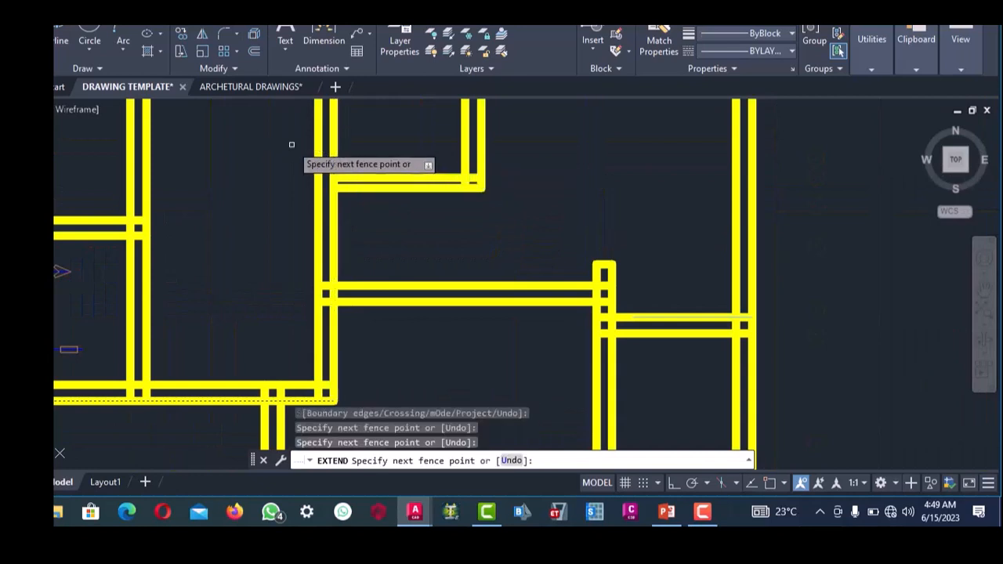
pyautogui.rightClick(293, 150)
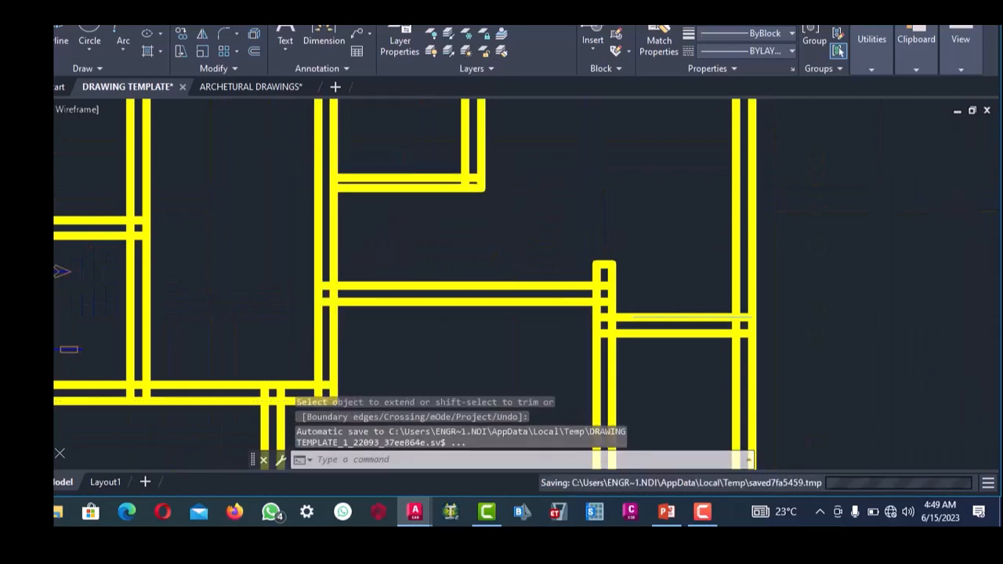
# - Extend both lines of the short horizontal branch wall to the left line of the vertical wall
pyautogui.scroll(4, 333, 195)
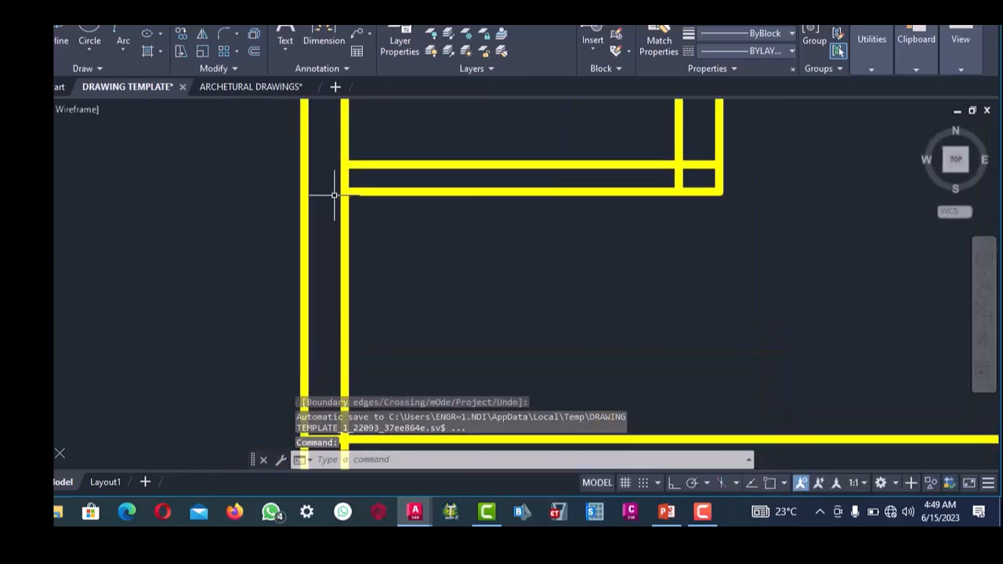
pyautogui.click(284, 164)
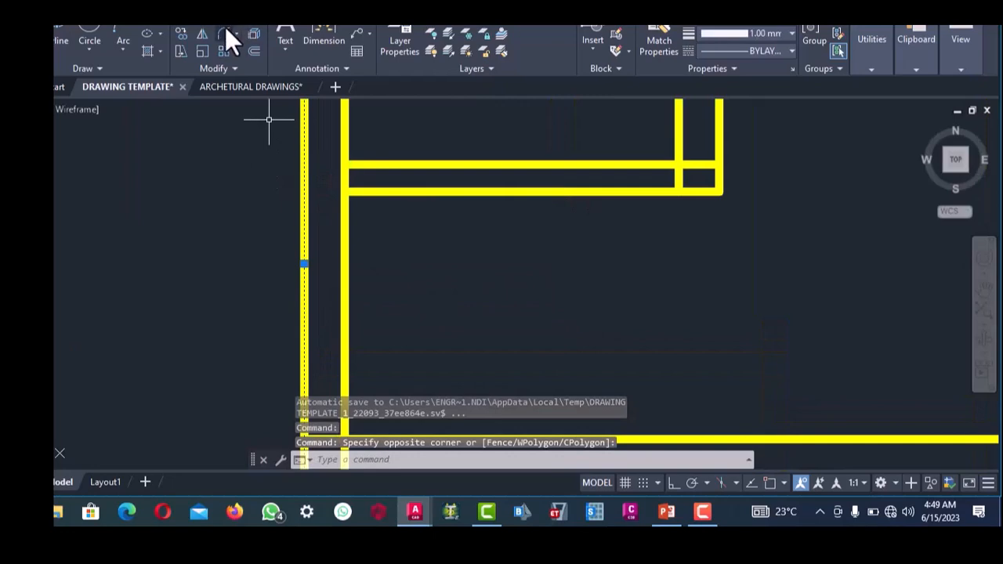
pyautogui.click(224, 19)
pyautogui.scroll(-2, 366, 261)
pyautogui.click(400, 258)
pyautogui.click(382, 186)
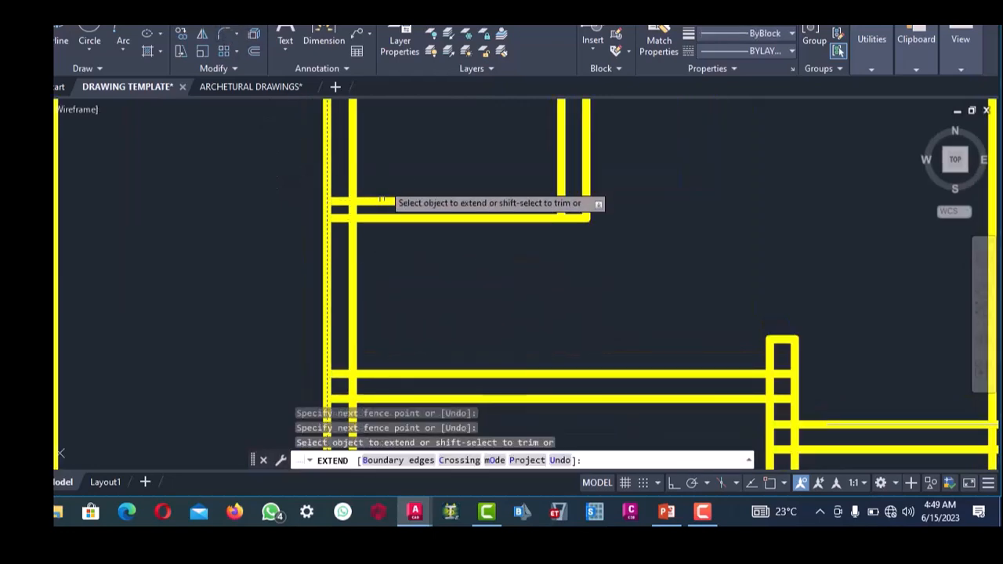
pyautogui.scroll(-3, 358, 162)
pyautogui.press('Return')
# - Erase the right side line of the crossed box at the top wall and the hatch beneath the box
pyautogui.scroll(5, 365, 161)
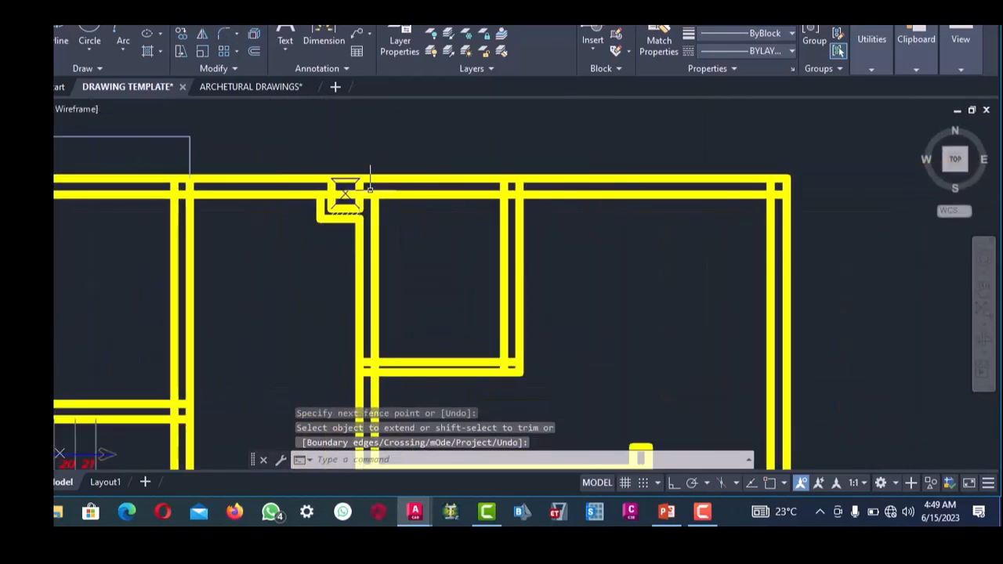
pyautogui.scroll(6, 370, 187)
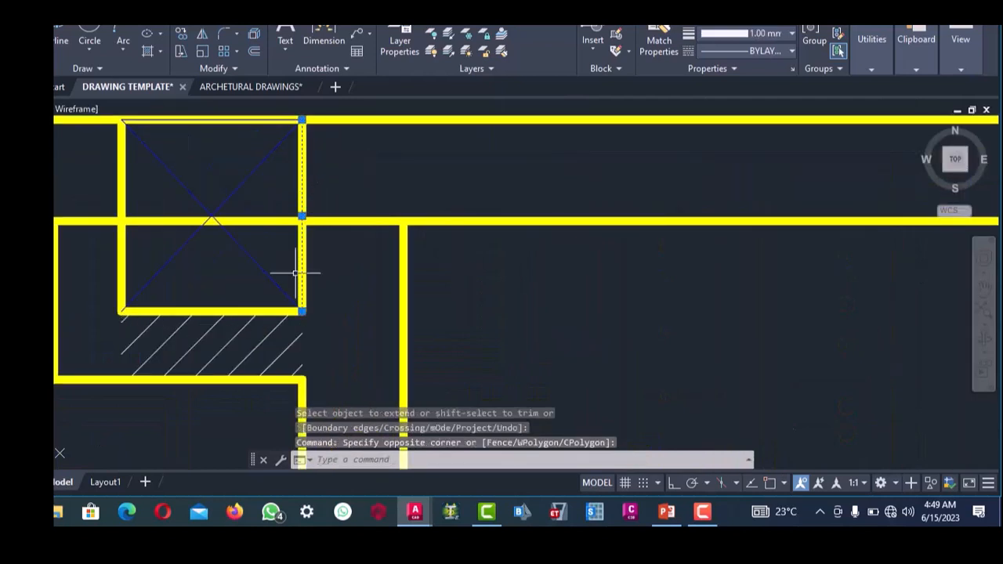
pyautogui.click(253, 332)
pyautogui.press('Delete')
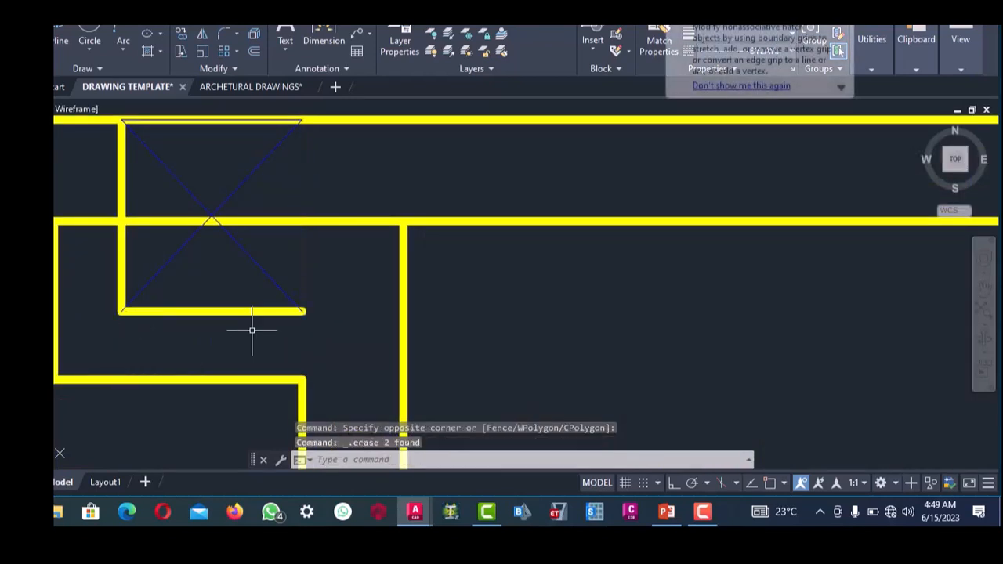
# - Extend both lines of the vertical wall beside the crossed box up to the outer line of the top wall
pyautogui.moveTo(327, 128); pyautogui.dragTo(291, 243, button='middle')
pyautogui.click(296, 225)
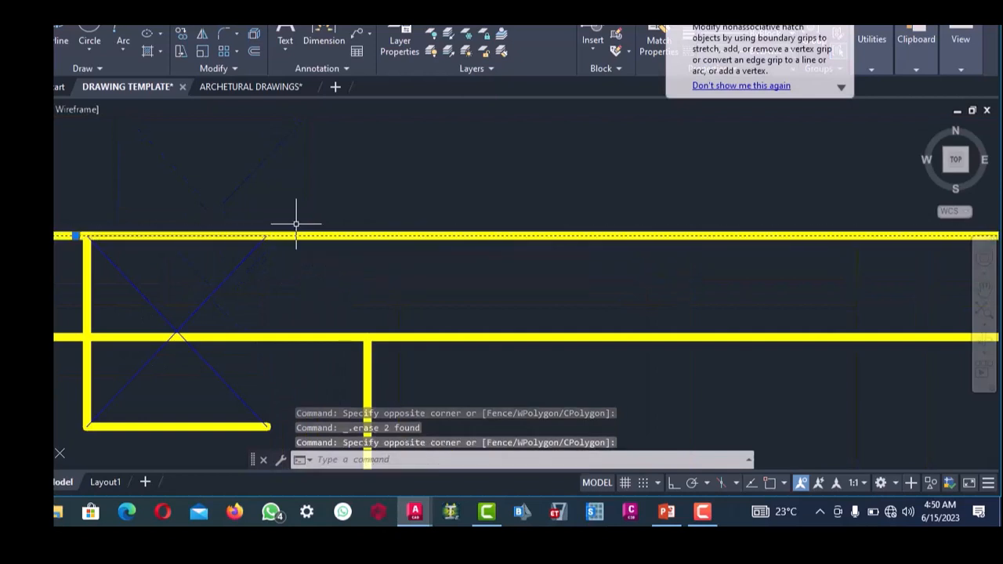
pyautogui.click(227, 18)
pyautogui.scroll(-6, 361, 207)
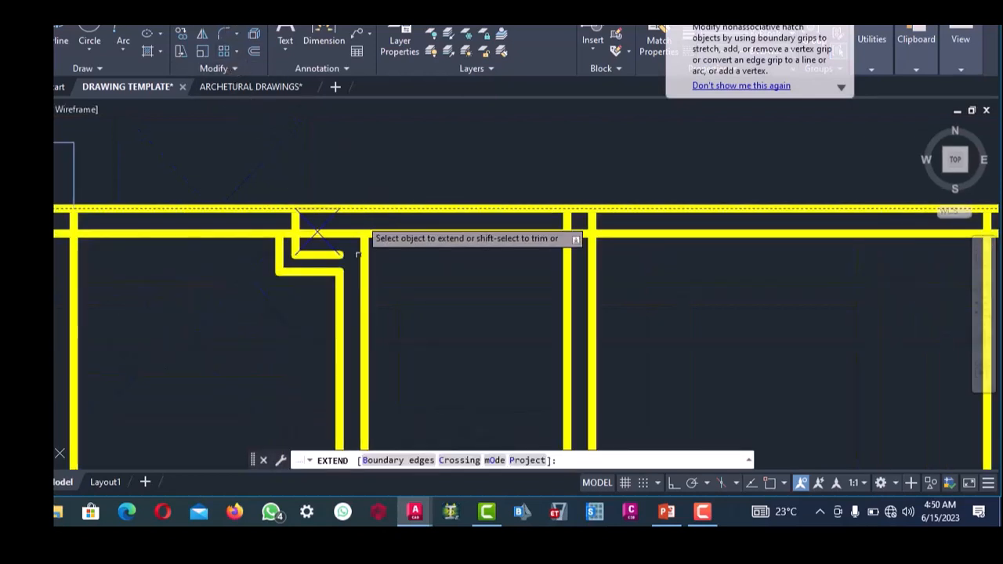
pyautogui.scroll(2, 361, 280)
pyautogui.click(385, 305)
pyautogui.click(300, 298)
pyautogui.rightClick(358, 185)
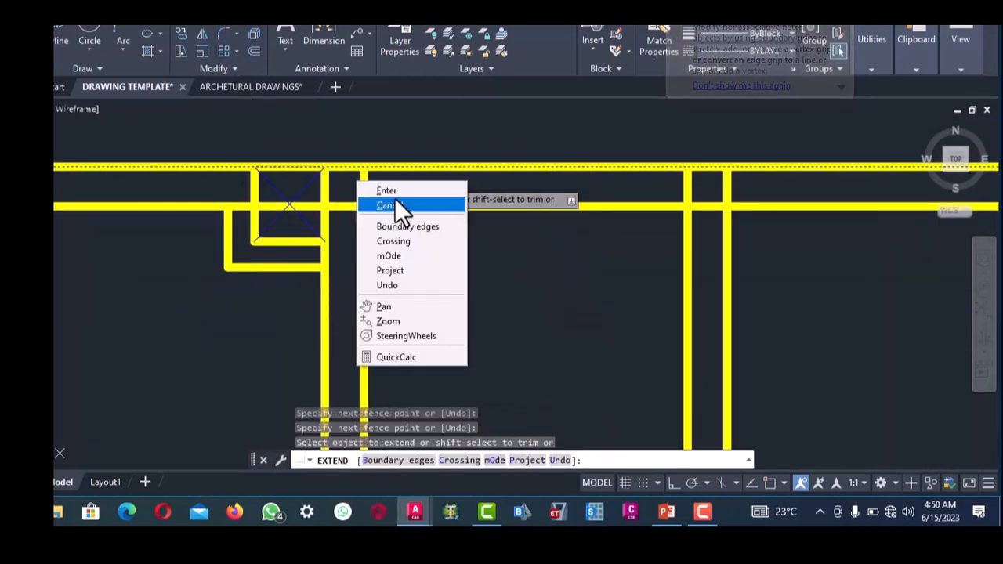
pyautogui.click(394, 197)
# - Extend the outer left line of the wall around the crossed box up to the outer line of the top wall
pyautogui.scroll(3, 306, 212)
pyautogui.scroll(-2, 324, 212)
pyautogui.click(347, 213)
pyautogui.click(335, 165)
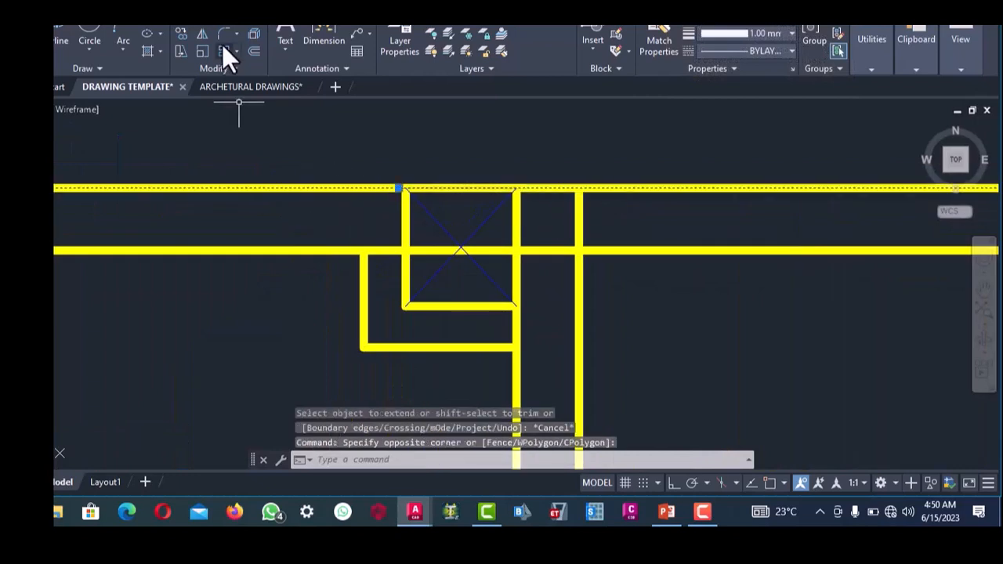
pyautogui.click(222, 28)
pyautogui.click(352, 271)
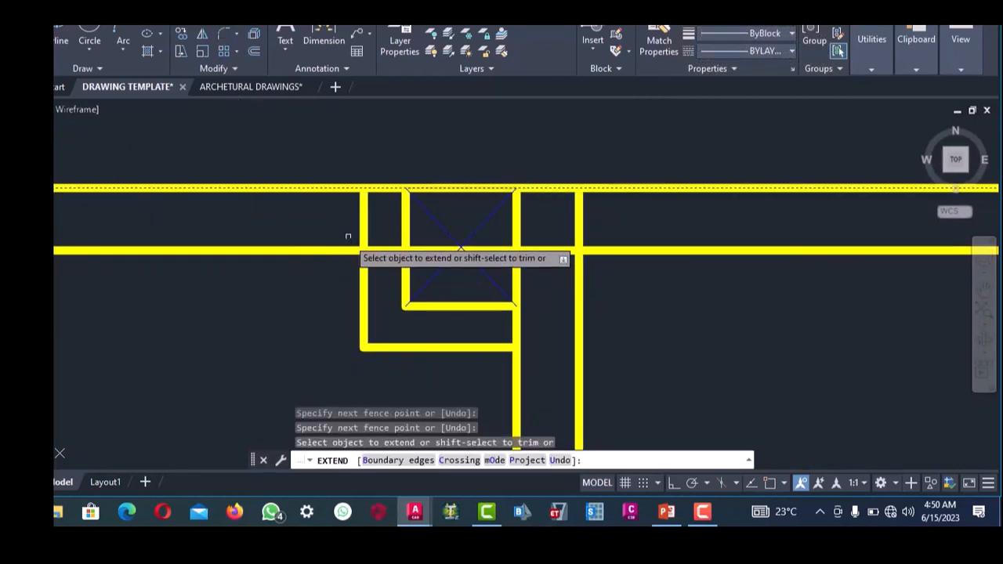
pyautogui.scroll(-4, 349, 238)
pyautogui.scroll(4, 377, 288)
pyautogui.press('Return')
# - Extend the crossed box's left side line down to the lower line of the wall beneath the box
pyautogui.scroll(4, 381, 242)
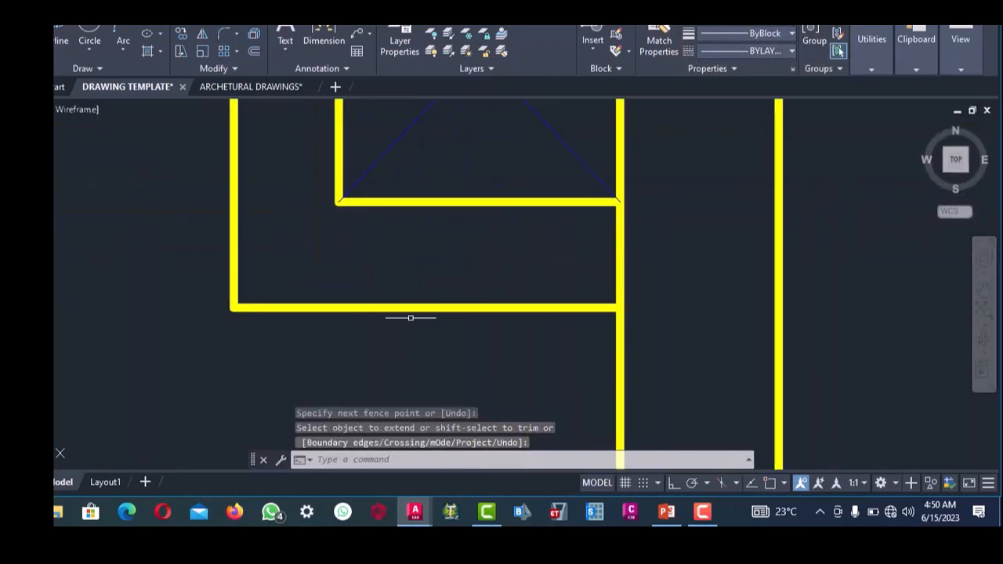
pyautogui.click(401, 288)
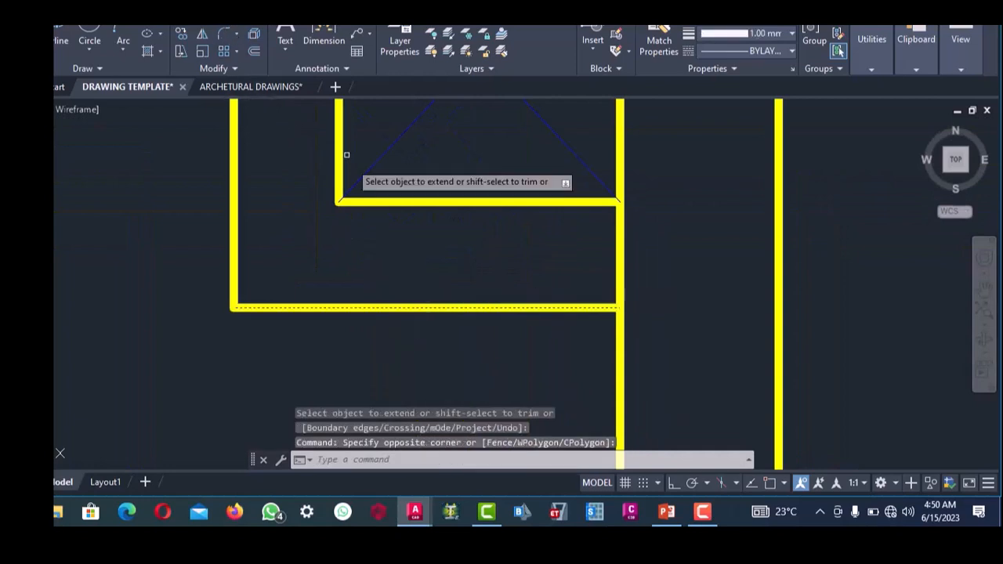
pyautogui.click(354, 169)
pyautogui.click(331, 174)
pyautogui.scroll(-5, 333, 226)
pyautogui.rightClick(358, 221)
pyautogui.click(367, 231)
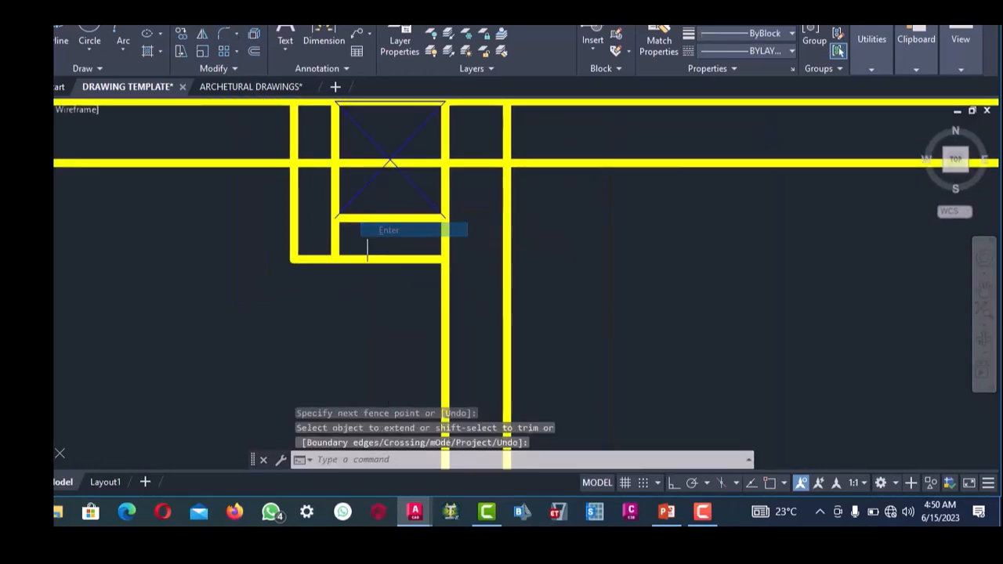
# - Extend the crossed box's bottom line to the outer left line of the wall around the box
pyautogui.moveTo(294, 208); pyautogui.dragTo(341, 230, button='middle')
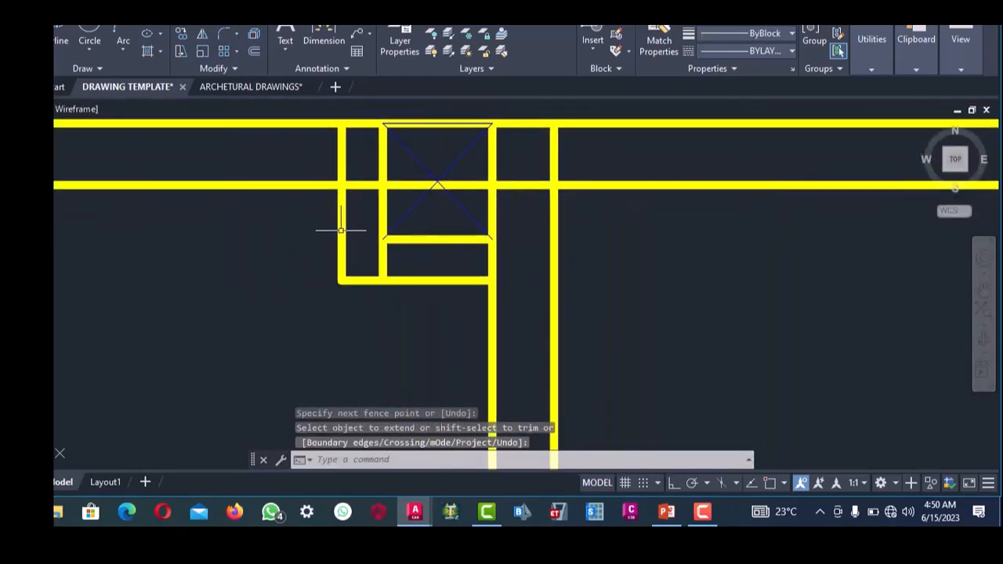
pyautogui.click(226, 33)
pyautogui.click(422, 255)
pyautogui.click(416, 221)
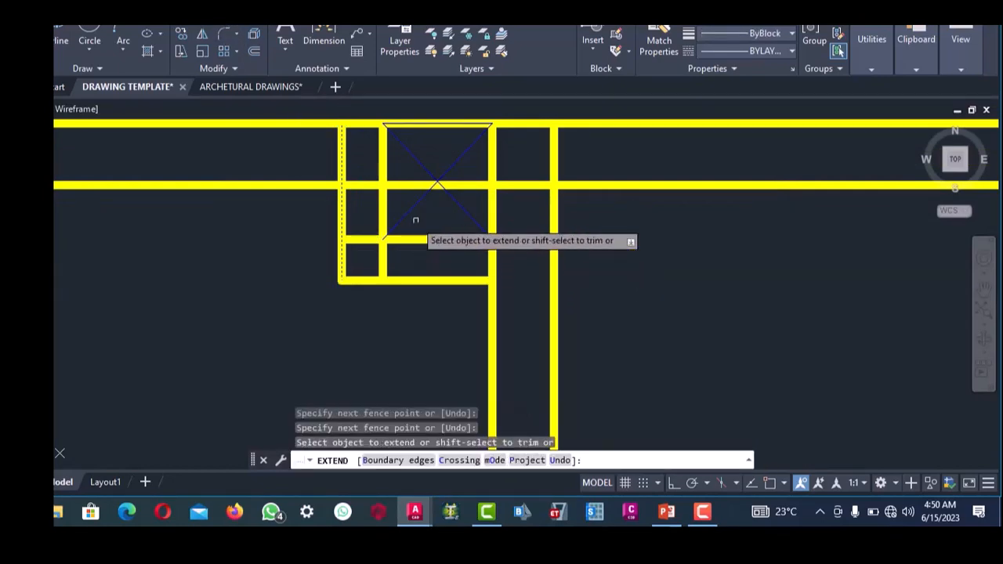
pyautogui.scroll(-6, 412, 235)
pyautogui.rightClick(464, 182)
pyautogui.click(470, 186)
pyautogui.scroll(-4, 470, 189)
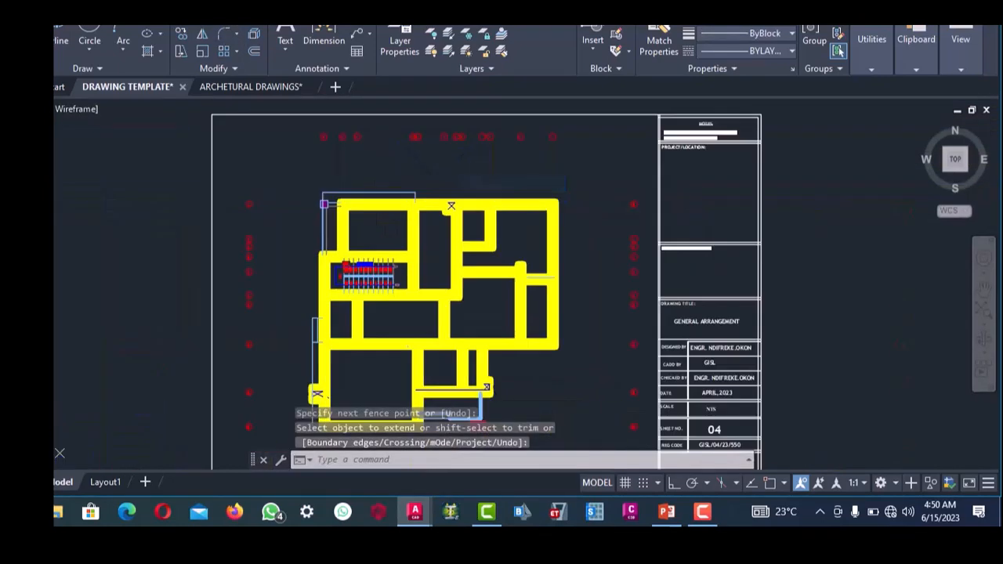
# - Examine the wall junctions around the stairhall and the central rooms for lines that do not meet
pyautogui.scroll(6, 401, 257)
pyautogui.scroll(-3, 441, 229)
pyautogui.scroll(3, 450, 231)
pyautogui.scroll(-3, 450, 231)
pyautogui.scroll(3, 428, 290)
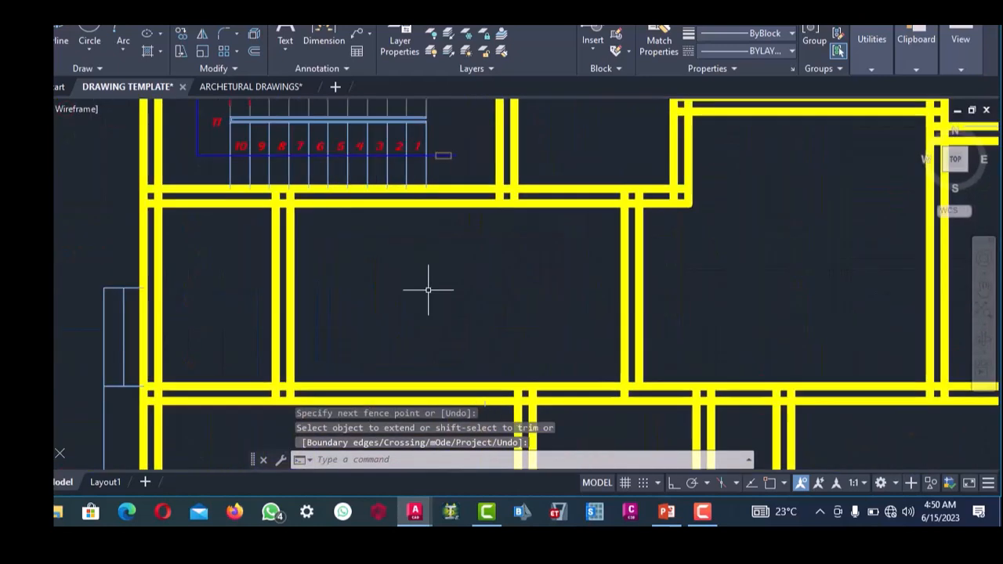
pyautogui.scroll(-3, 428, 290)
pyautogui.scroll(3, 447, 266)
pyautogui.scroll(-4, 463, 227)
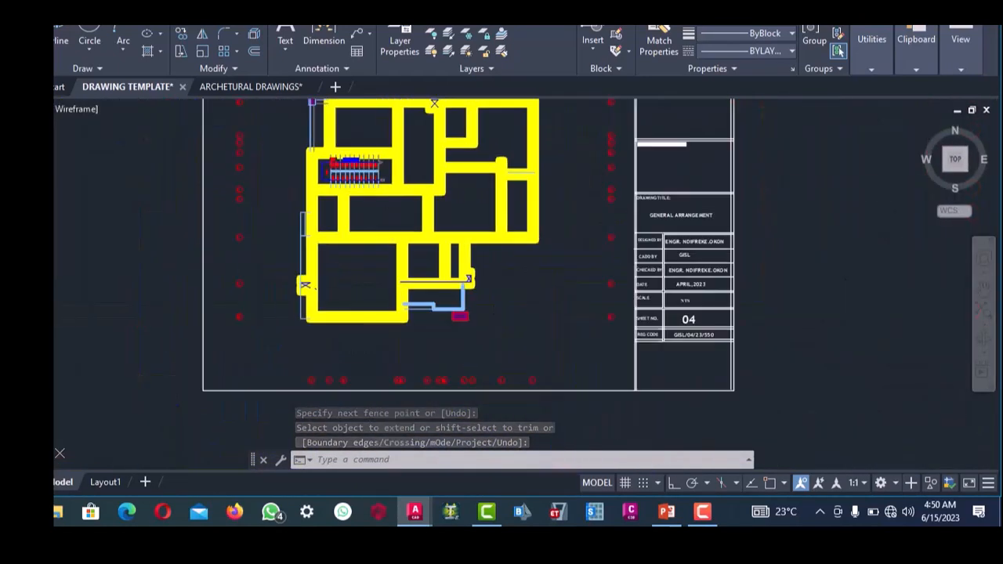
# - Extend both short wall lines above the lower-right crossed box to the inner line of the adjoining vertical wall
pyautogui.scroll(5, 402, 268)
pyautogui.scroll(-2, 494, 266)
pyautogui.scroll(3, 399, 202)
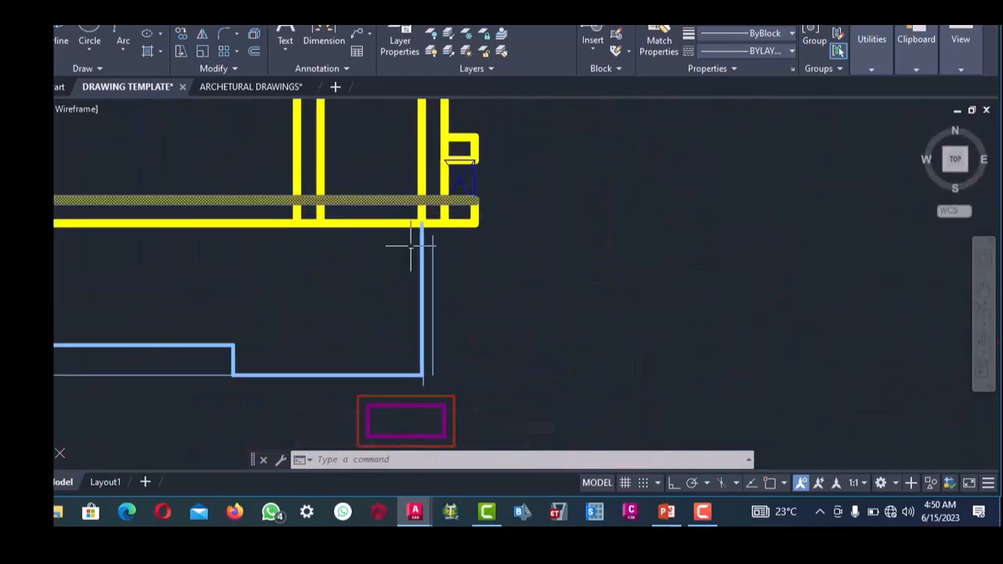
pyautogui.scroll(-3, 432, 217)
pyautogui.scroll(4, 431, 227)
pyautogui.scroll(2, 430, 227)
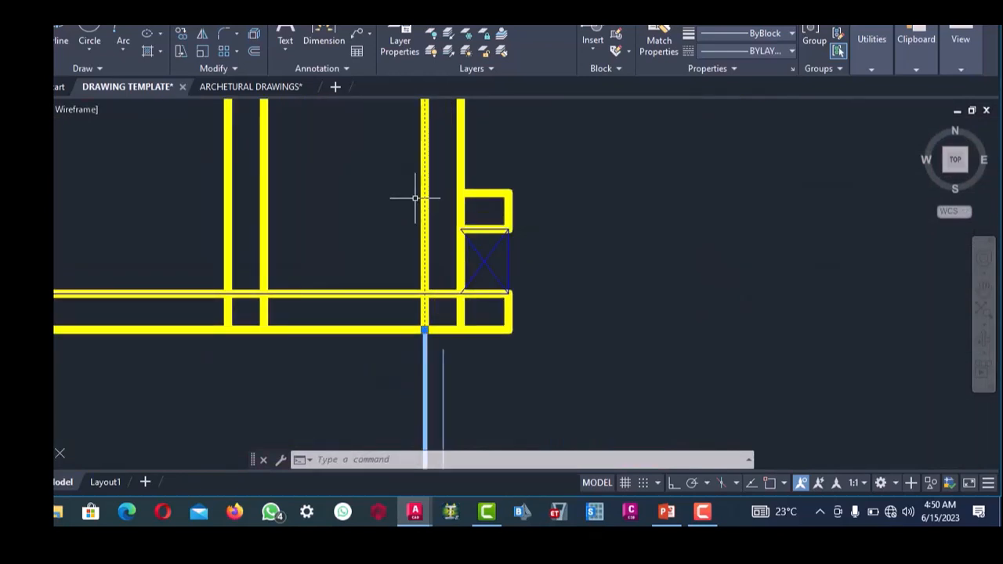
pyautogui.click(225, 33)
pyautogui.scroll(2, 439, 202)
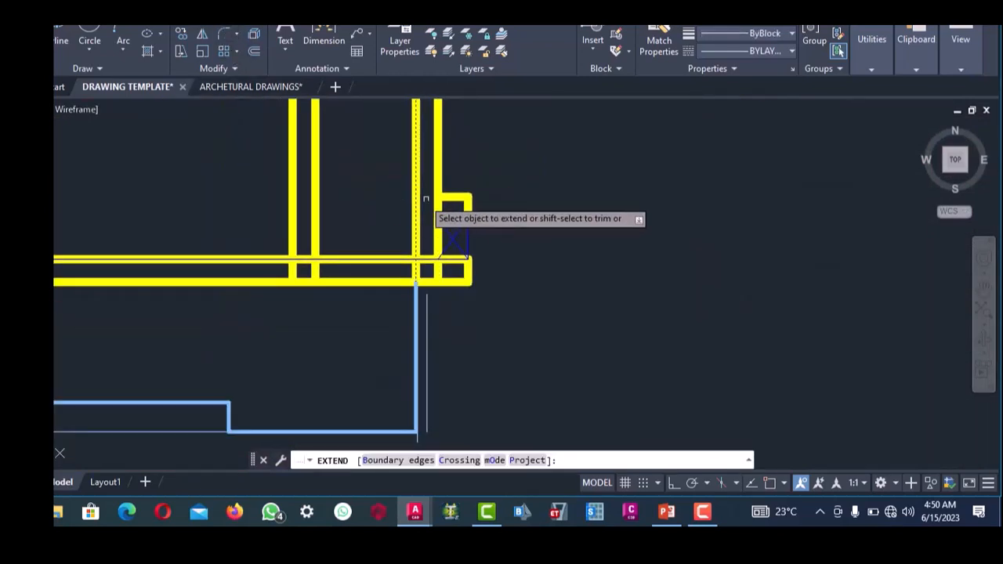
pyautogui.moveTo(453, 204); pyautogui.dragTo(440, 166)
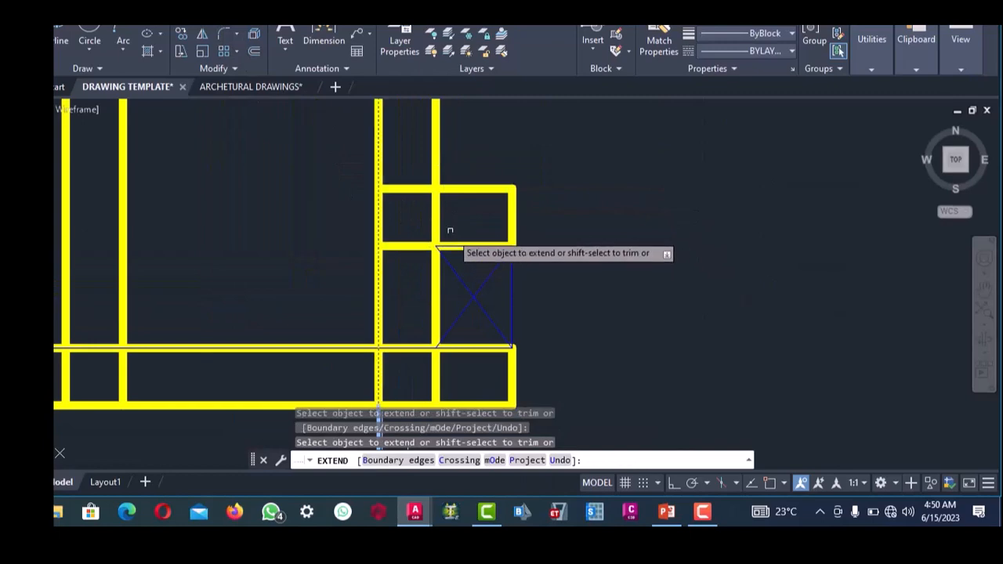
pyautogui.scroll(-3, 450, 230)
pyautogui.press('Return')
# - Delete the hatches from the two short wall stubs above and below the crossed box on the left outer wall
pyautogui.scroll(-6, 399, 224)
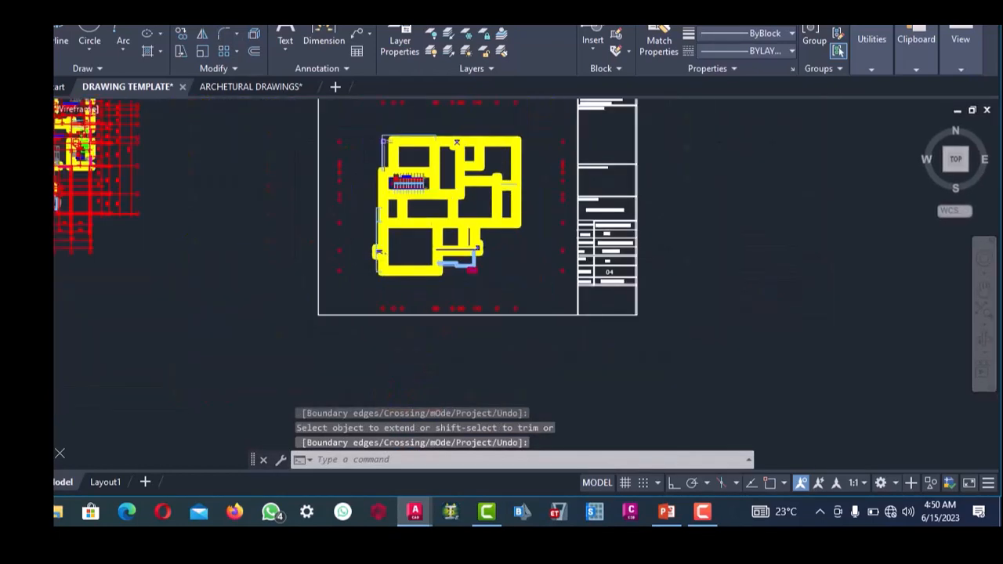
pyautogui.scroll(4, 457, 235)
pyautogui.scroll(-2, 407, 235)
pyautogui.scroll(5, 329, 251)
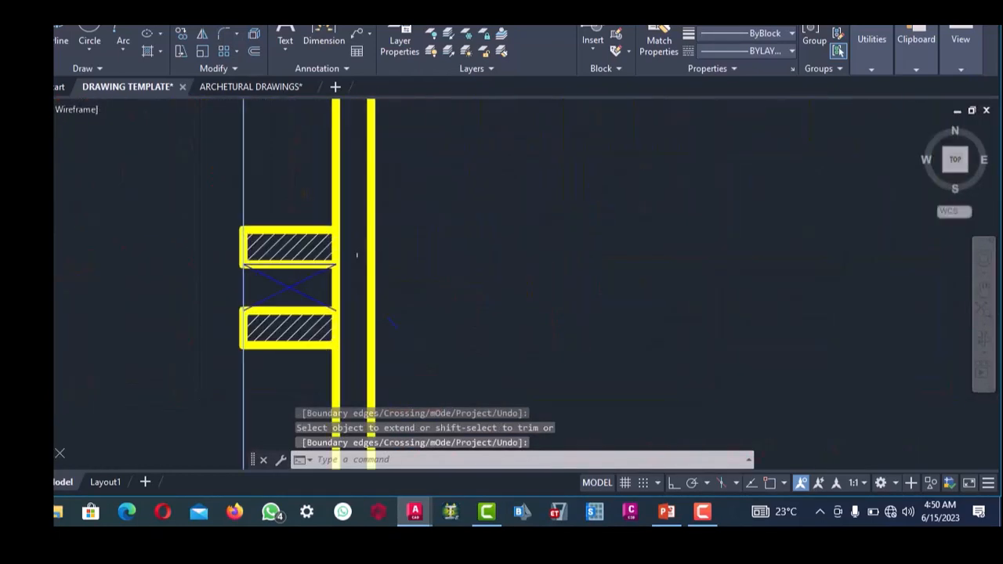
pyautogui.click(308, 249)
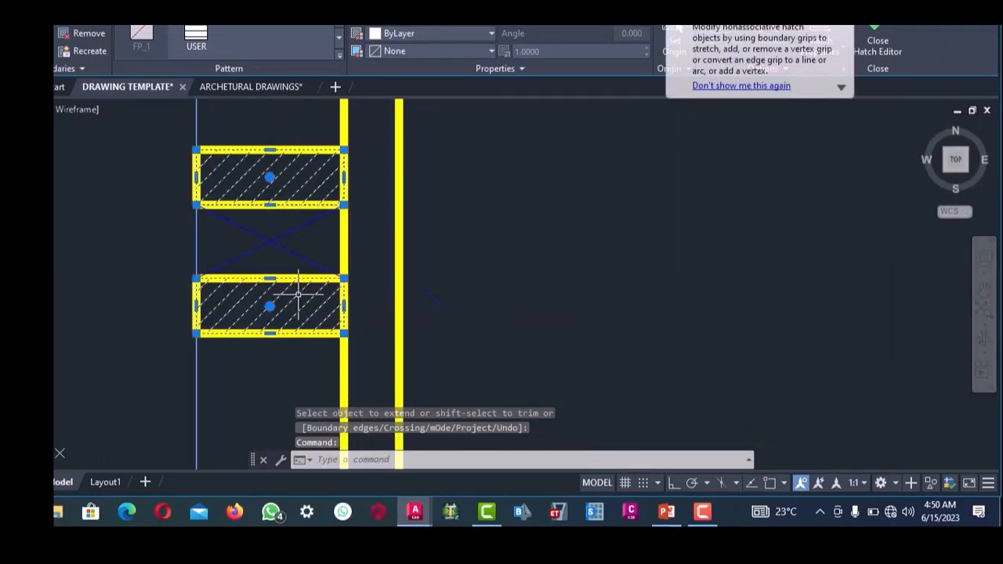
pyautogui.press('Delete')
pyautogui.scroll(-5, 336, 258)
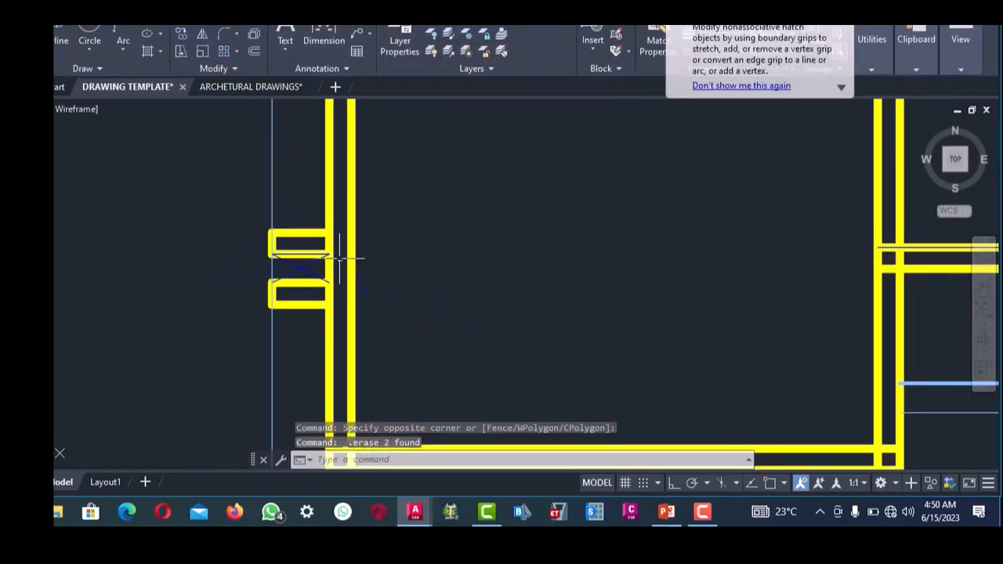
# - Examine the wall junctions along the left outer wall and around the stairhall
pyautogui.scroll(6, 338, 227)
pyautogui.scroll(-5, 309, 228)
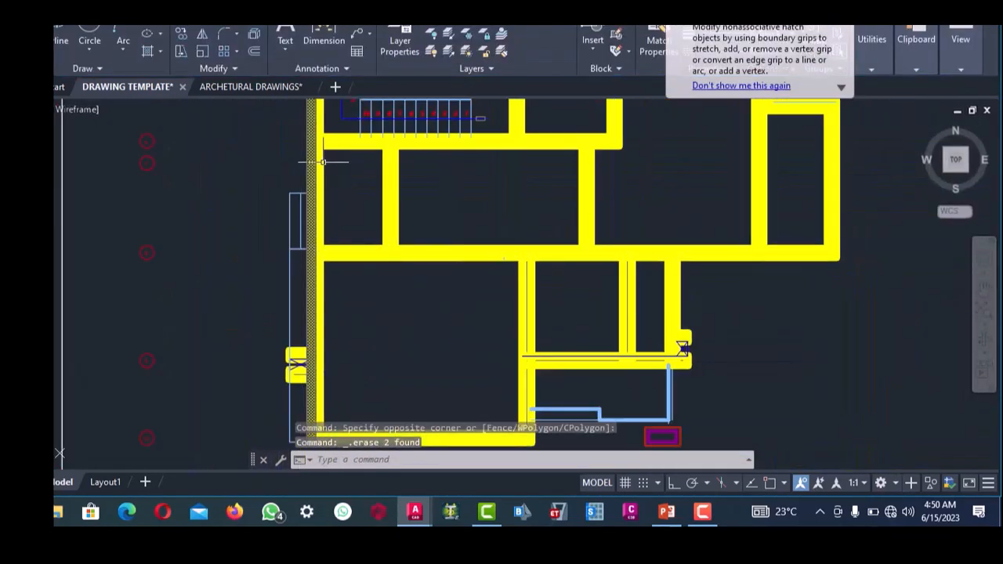
pyautogui.scroll(5, 325, 157)
pyautogui.scroll(-4, 306, 212)
pyautogui.scroll(2, 308, 226)
pyautogui.scroll(3, 308, 226)
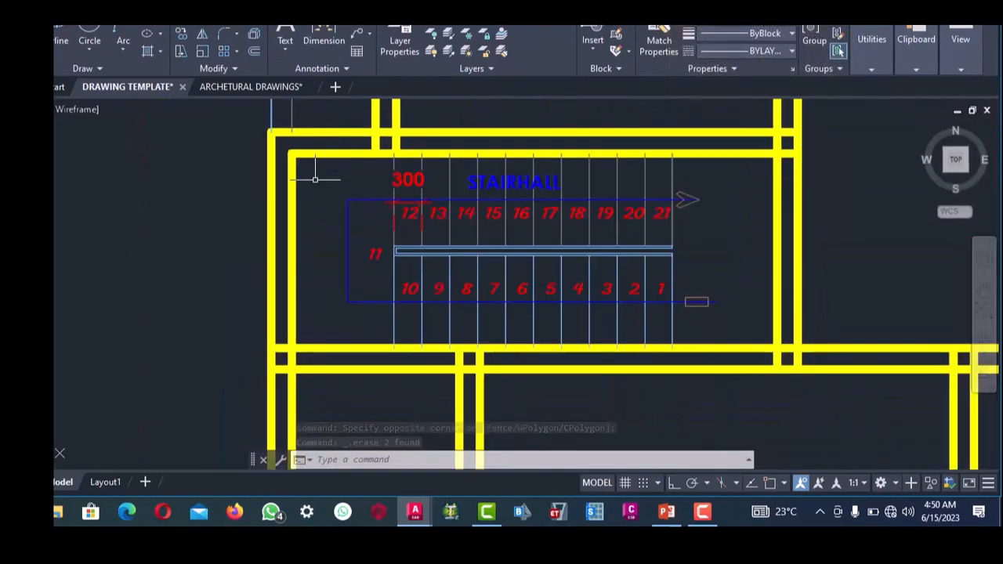
pyautogui.scroll(-2, 317, 168)
pyautogui.scroll(-4, 329, 163)
# - Extend the inner line of the upper-left room's left wall up to the outer line of the top wall
pyautogui.scroll(1, 286, 156)
pyautogui.scroll(5, 329, 166)
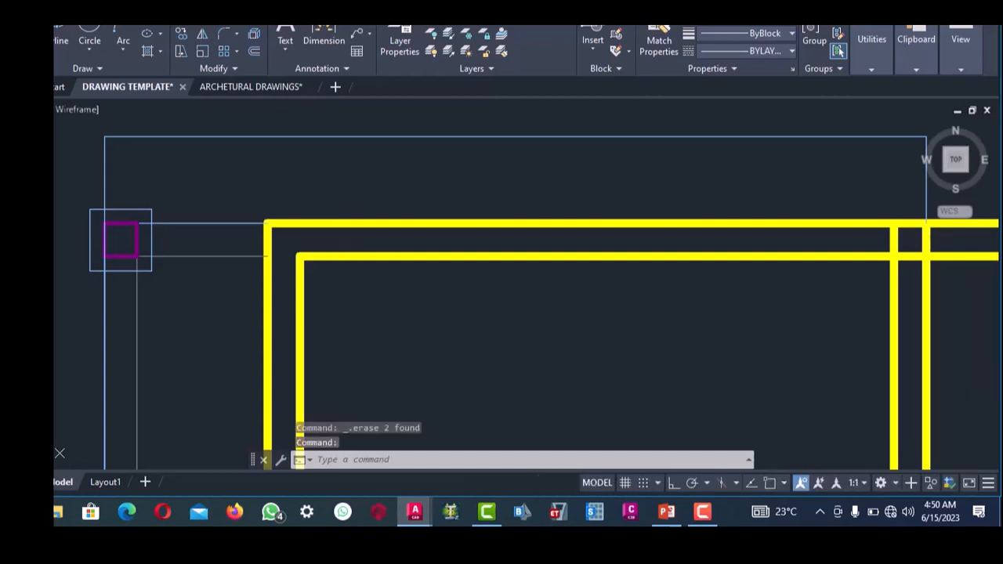
pyautogui.click(319, 237)
pyautogui.click(294, 183)
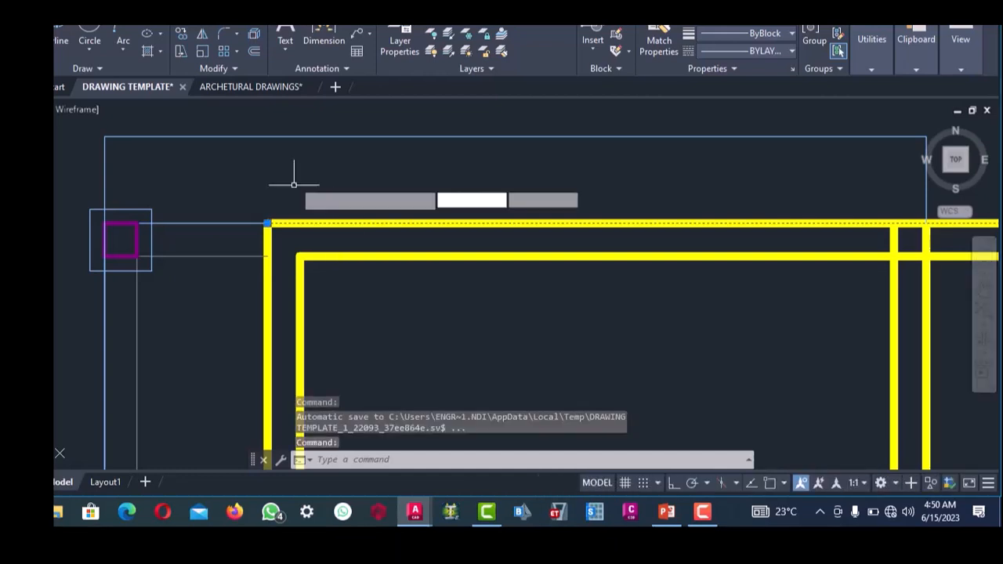
pyautogui.click(225, 33)
pyautogui.moveTo(306, 275); pyautogui.dragTo(282, 266)
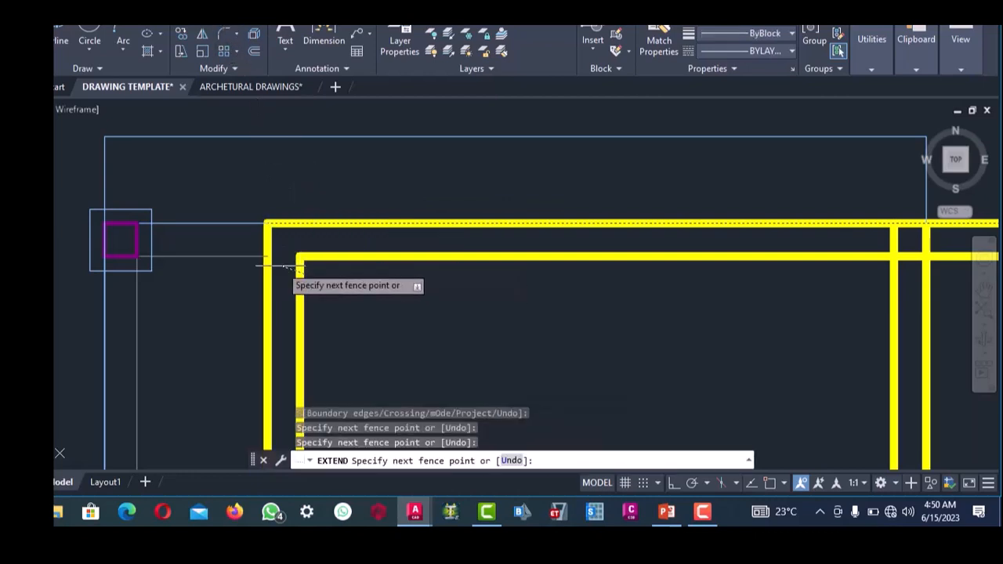
pyautogui.rightClick(300, 177)
pyautogui.click(321, 185)
pyautogui.scroll(-3, 333, 213)
# - Extend the top wall's inner line to the outer line of the upper-left room's left wall
pyautogui.scroll(3, 309, 238)
pyautogui.click(289, 249)
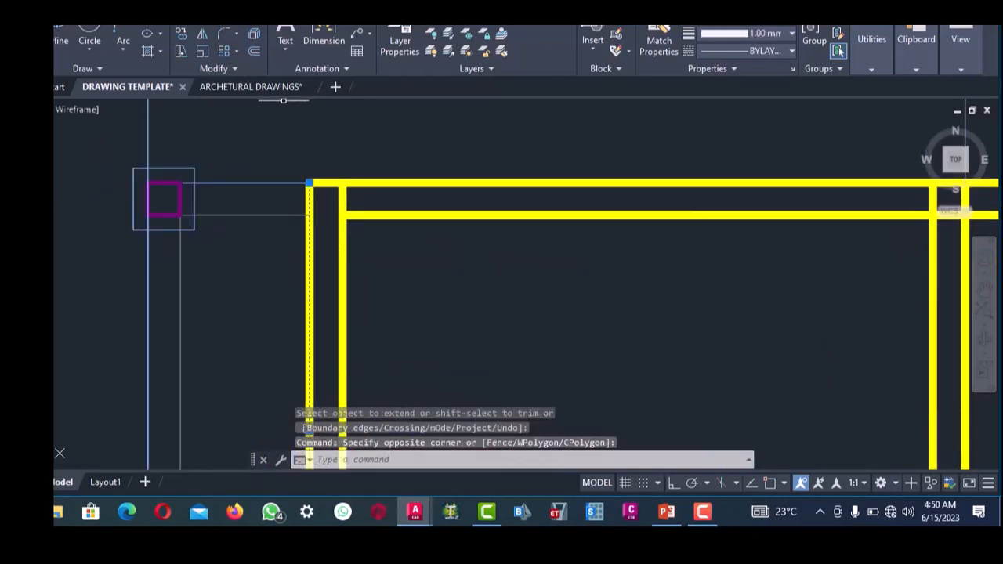
pyautogui.click(226, 19)
pyautogui.click(388, 250)
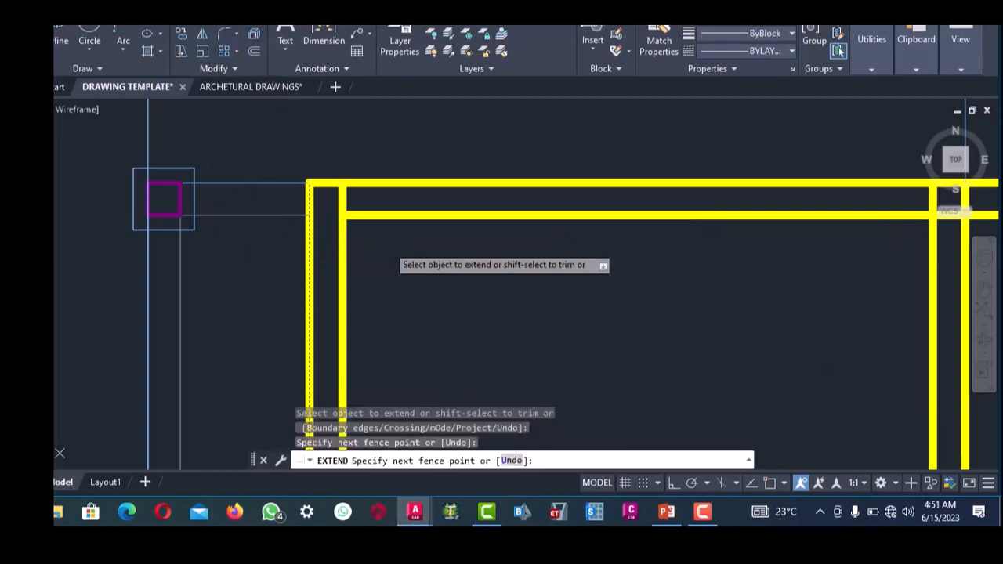
pyautogui.click(369, 190)
pyautogui.scroll(-2, 361, 208)
pyautogui.press('Return')
pyautogui.scroll(-2, 465, 217)
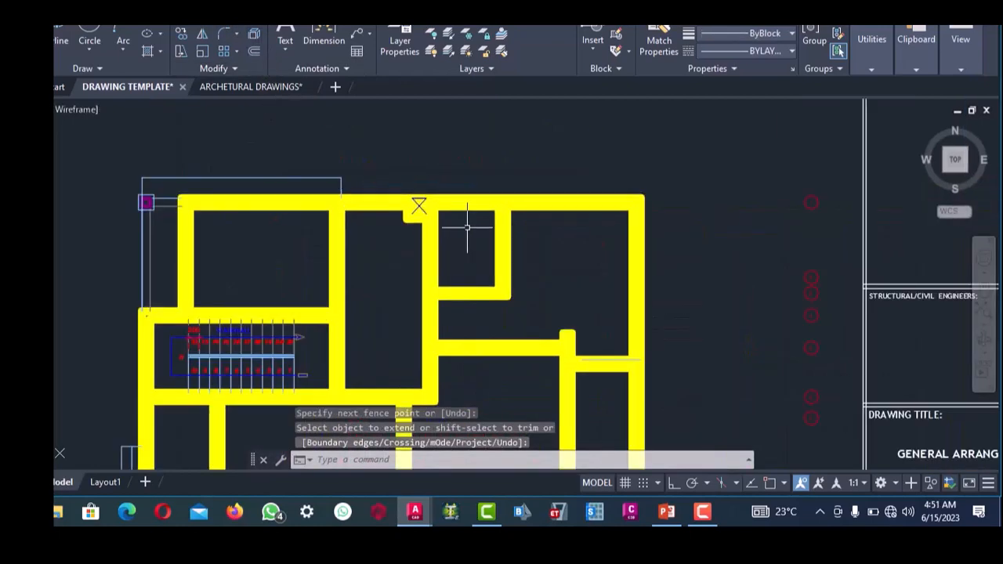
# - Examine the wall junctions along the top wall and down the right side of the plan
pyautogui.scroll(4, 333, 204)
pyautogui.scroll(-4, 333, 204)
pyautogui.scroll(3, 534, 193)
pyautogui.scroll(-3, 400, 213)
pyautogui.scroll(3, 533, 217)
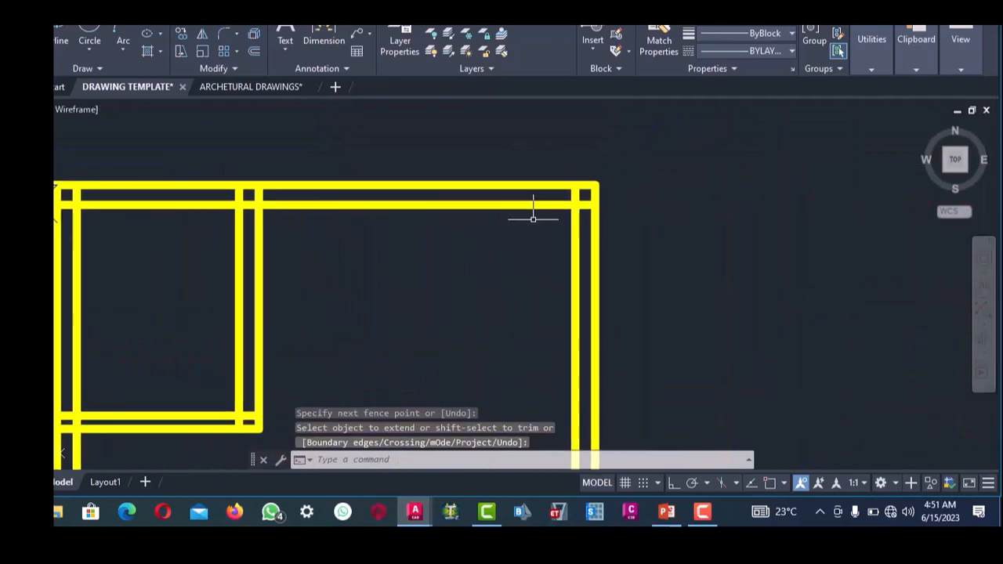
pyautogui.scroll(-3, 440, 195)
pyautogui.scroll(4, 511, 253)
pyautogui.scroll(-4, 429, 209)
pyautogui.scroll(4, 436, 282)
pyautogui.scroll(-4, 441, 217)
pyautogui.scroll(4, 433, 301)
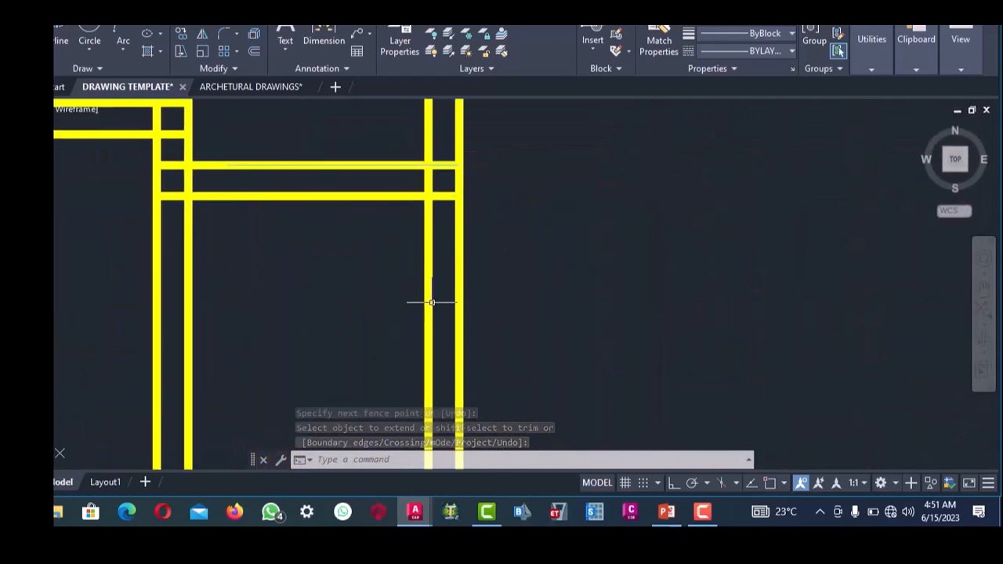
pyautogui.scroll(-4, 451, 217)
pyautogui.scroll(-4, 449, 251)
pyautogui.scroll(4, 447, 251)
pyautogui.scroll(-4, 376, 280)
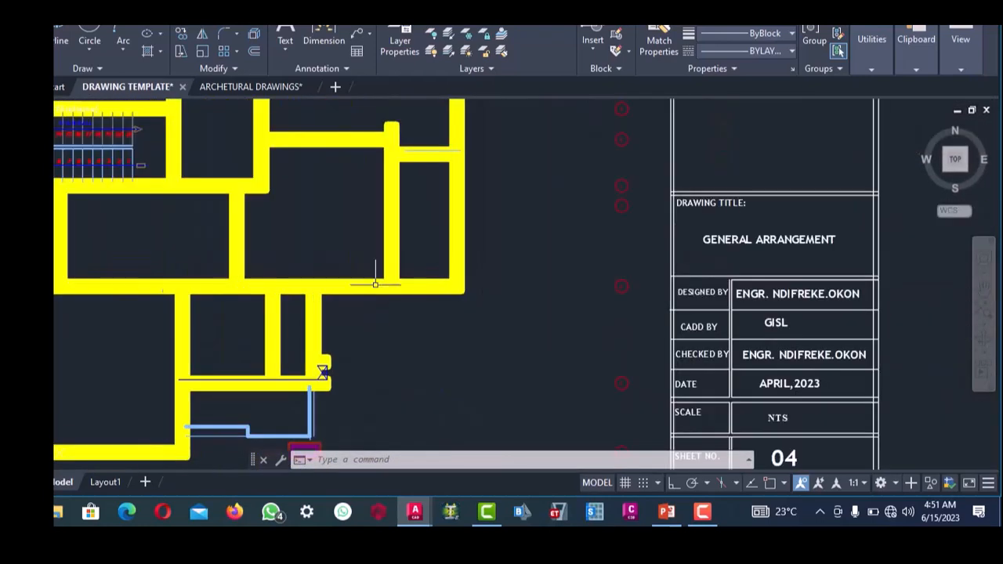
# - Check the remaining wall junctions around the lower rooms, the left side and the top crossed box
pyautogui.scroll(4, 361, 260)
pyautogui.scroll(-4, 349, 282)
pyautogui.scroll(4, 332, 313)
pyautogui.scroll(-4, 347, 353)
pyautogui.scroll(4, 363, 277)
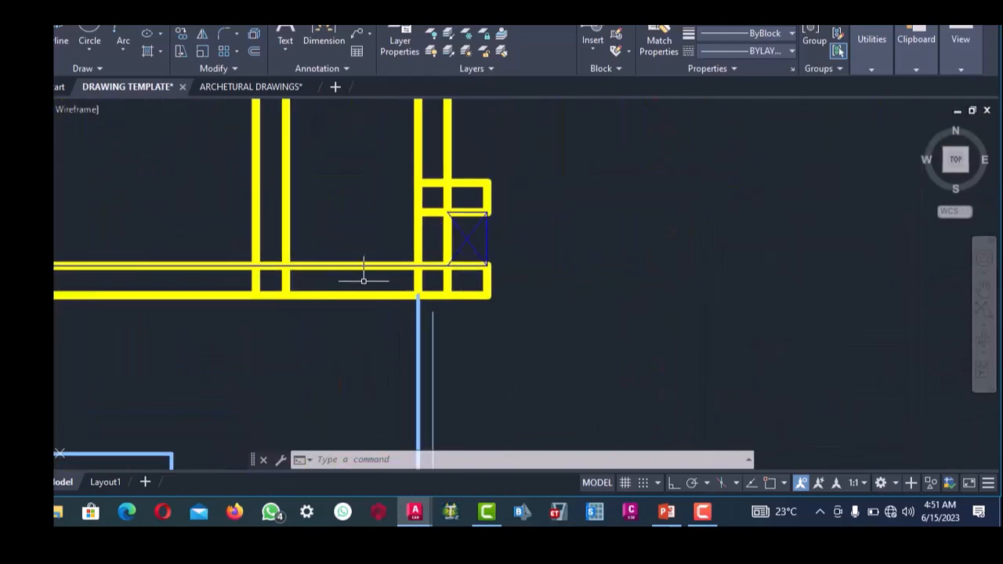
pyautogui.scroll(-4, 384, 300)
pyautogui.scroll(4, 368, 304)
pyautogui.scroll(-5, 354, 298)
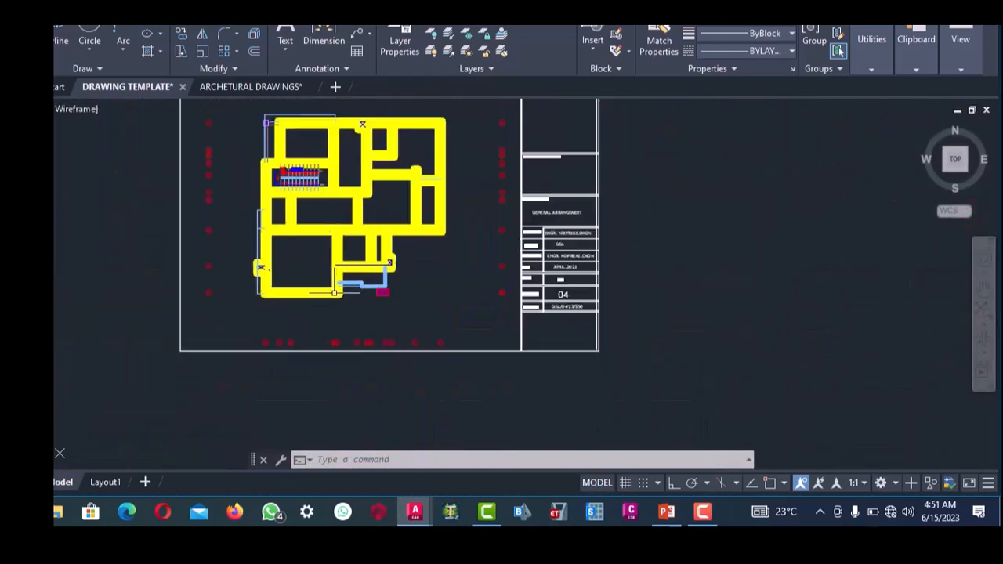
pyautogui.scroll(3, 337, 267)
pyautogui.scroll(4, 337, 258)
pyautogui.scroll(-4, 332, 264)
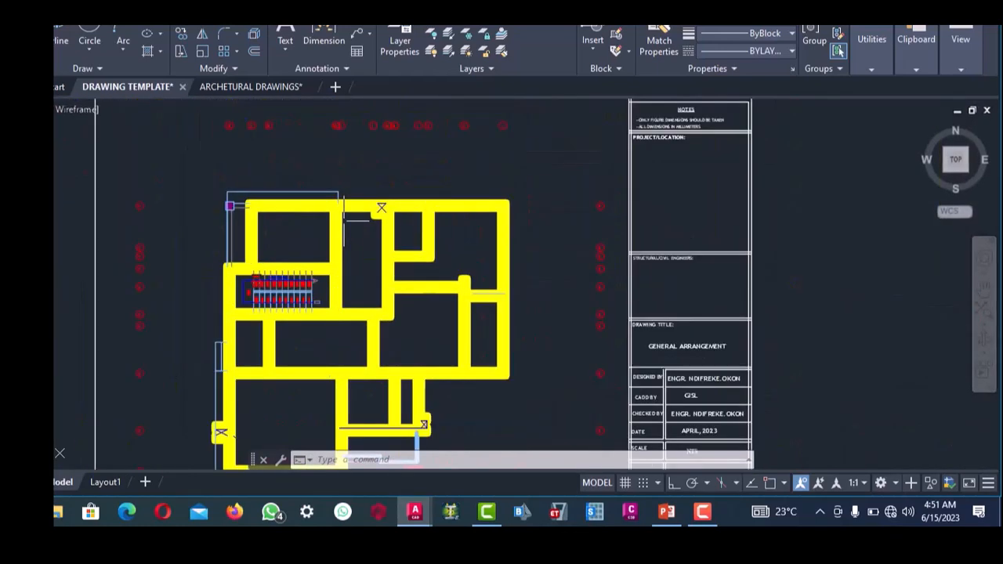
pyautogui.scroll(4, 354, 222)
pyautogui.scroll(-3, 354, 227)
pyautogui.scroll(4, 392, 235)
pyautogui.scroll(-4, 407, 259)
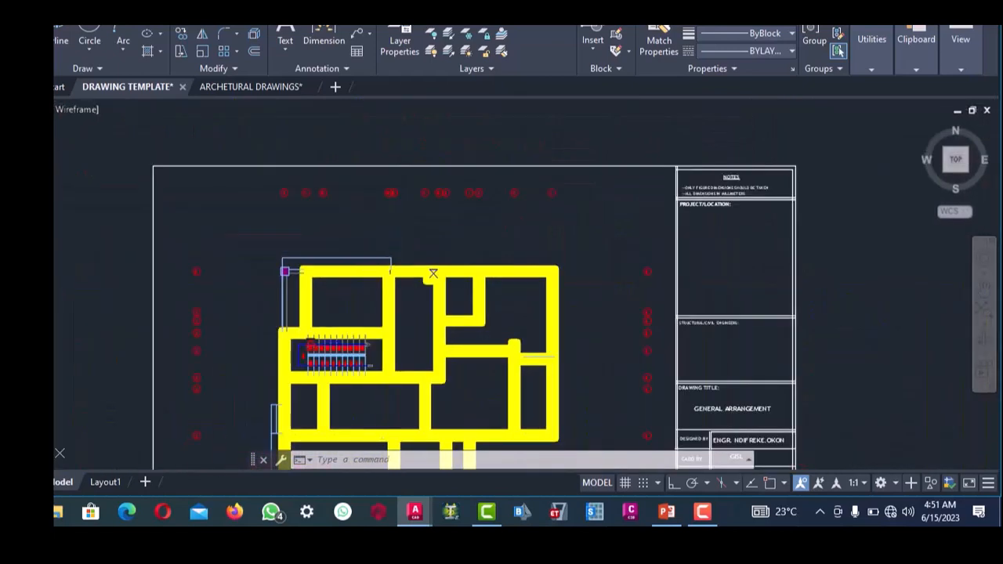
pyautogui.scroll(4, 385, 253)
pyautogui.scroll(-4, 385, 253)
pyautogui.scroll(4, 361, 255)
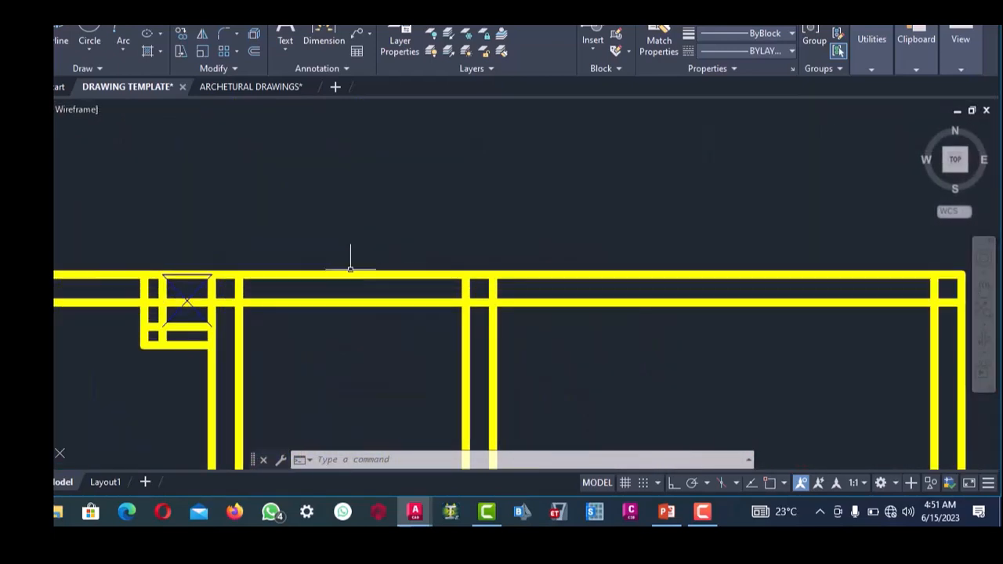
# - Set the top wall's outer line to ByLayer lineweight and ByBlock colour
pyautogui.scroll(-4, 351, 269)
pyautogui.scroll(4, 439, 284)
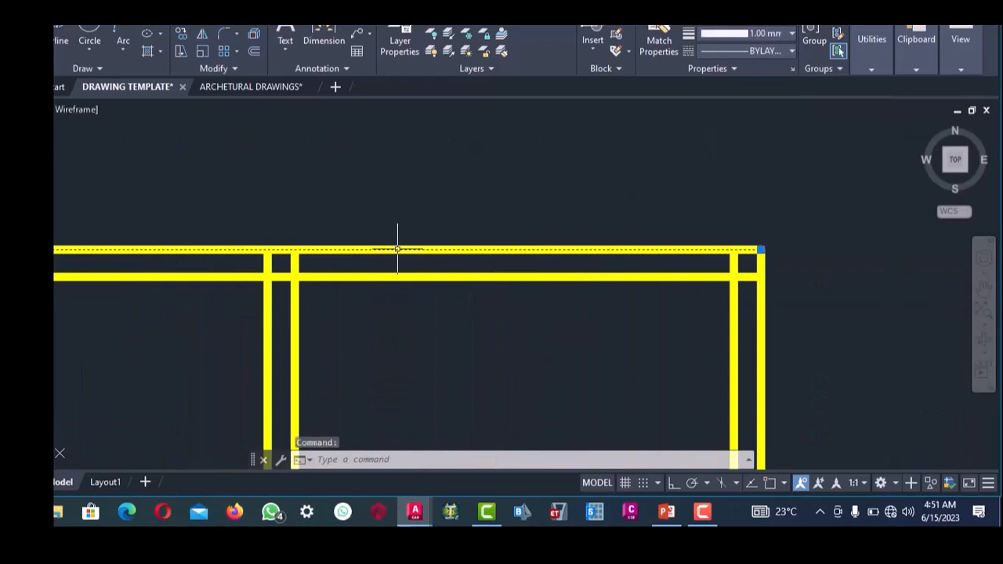
pyautogui.click(758, 32)
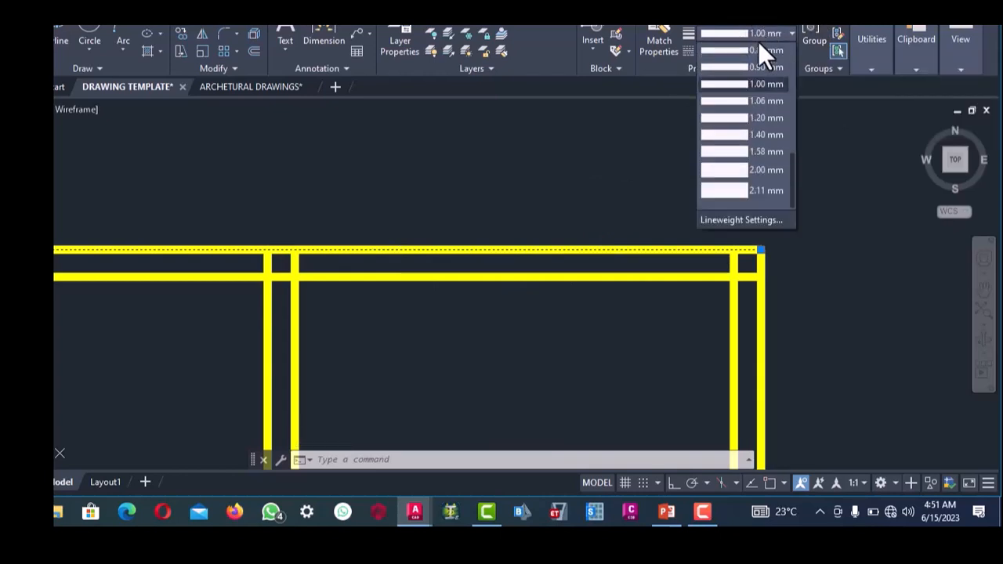
pyautogui.scroll(3, 759, 51)
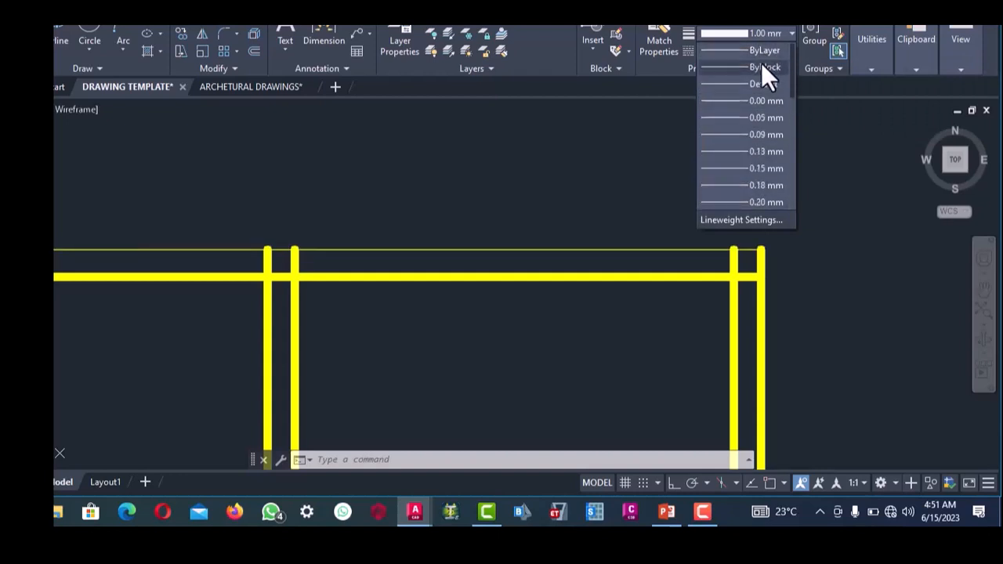
pyautogui.click(753, 50)
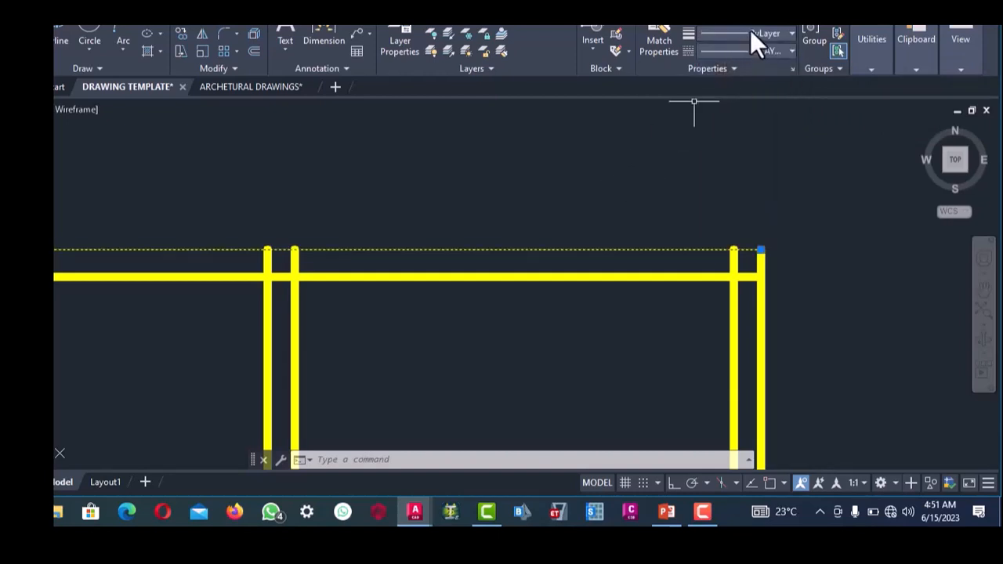
pyautogui.click(764, 25)
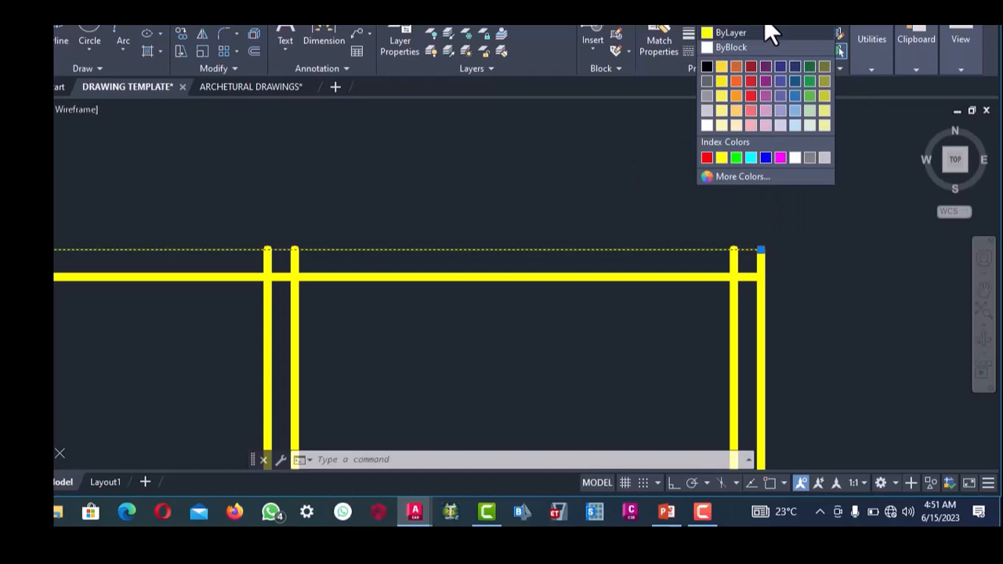
pyautogui.click(723, 47)
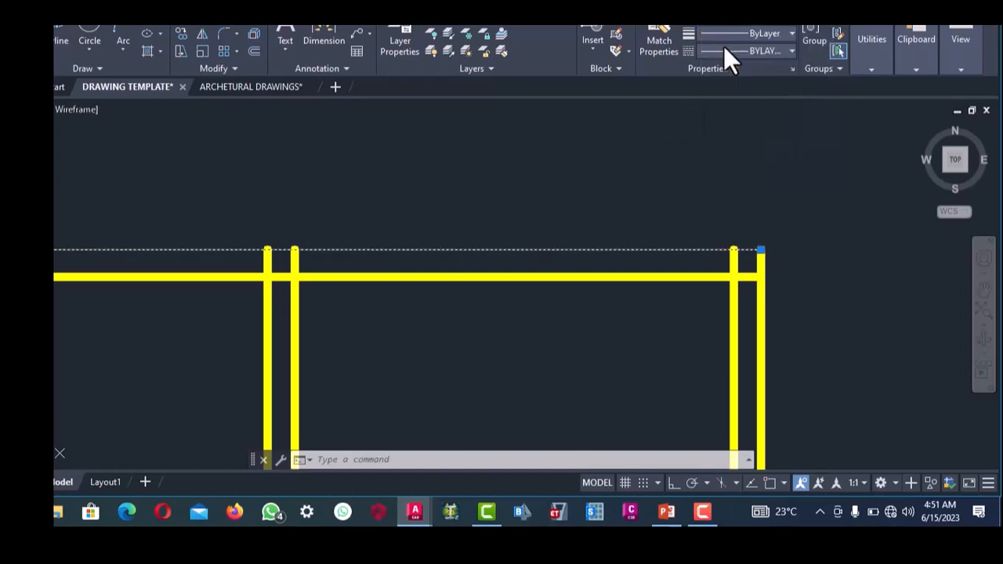
# - Match the top wall outer line's properties onto the walls on the right side of the plan
pyautogui.click(656, 49)
pyautogui.scroll(-1, 642, 133)
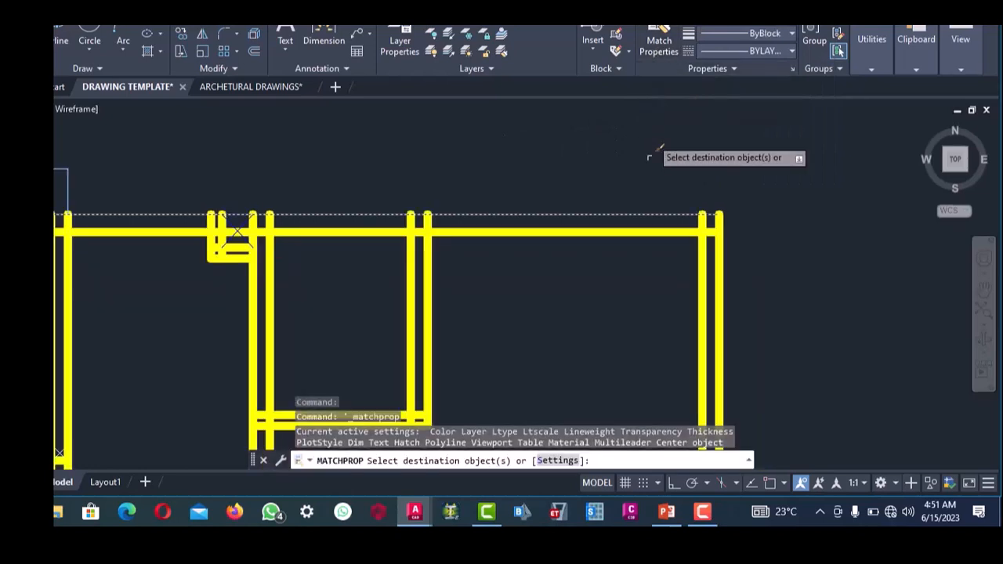
pyautogui.scroll(-4, 651, 161)
pyautogui.click(704, 337)
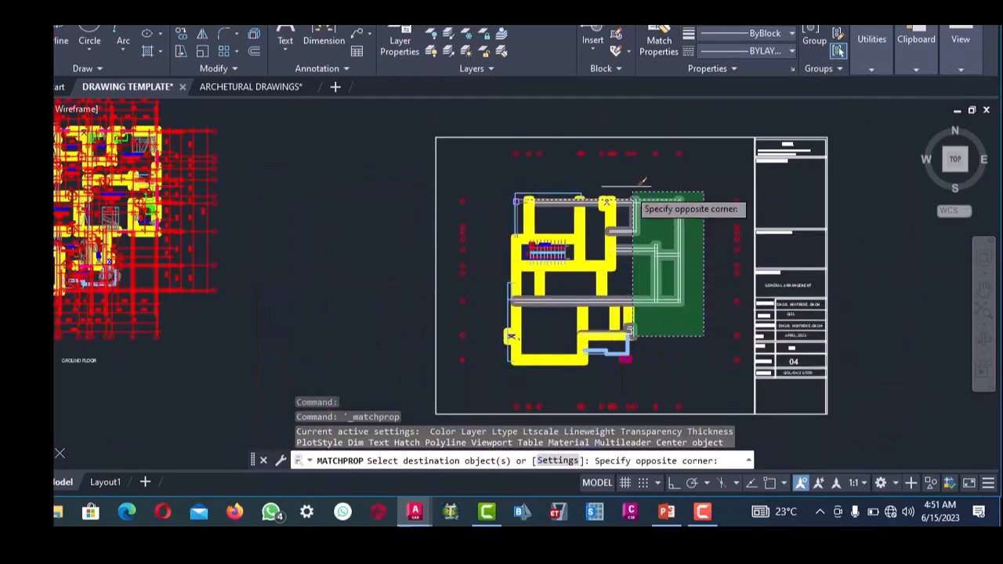
pyautogui.click(636, 191)
pyautogui.scroll(3, 619, 180)
pyautogui.scroll(-3, 667, 251)
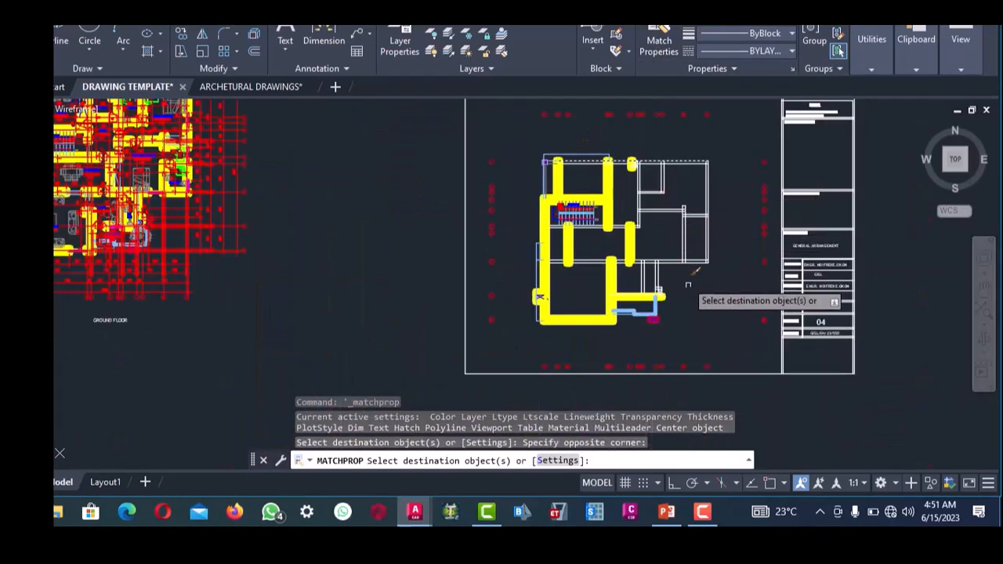
# - Apply the same matched properties to the rest of the floor plan, including the large lower-left room's bottom-right wall corner
pyautogui.click(714, 320)
pyautogui.click(523, 141)
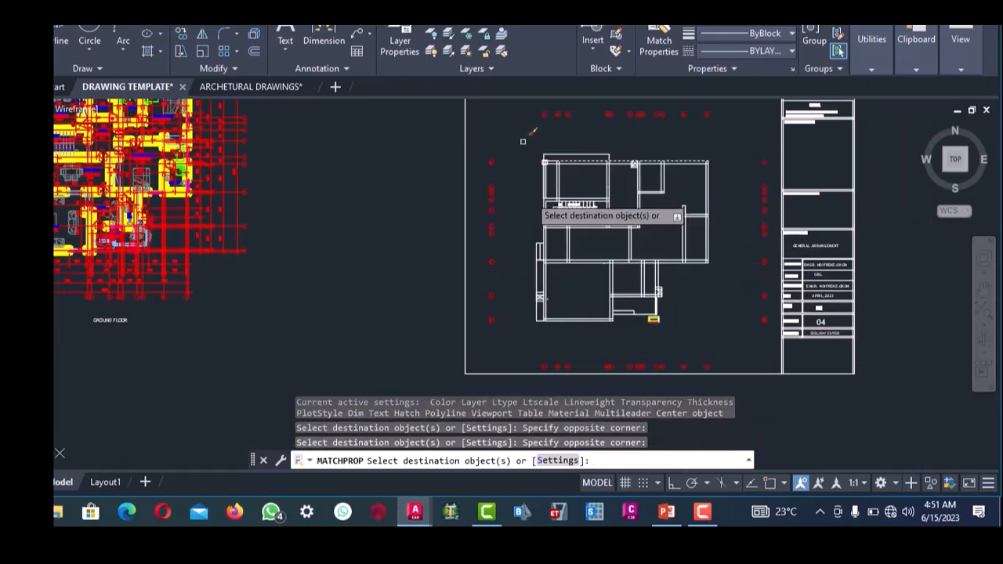
pyautogui.scroll(5, 619, 235)
pyautogui.click(666, 287)
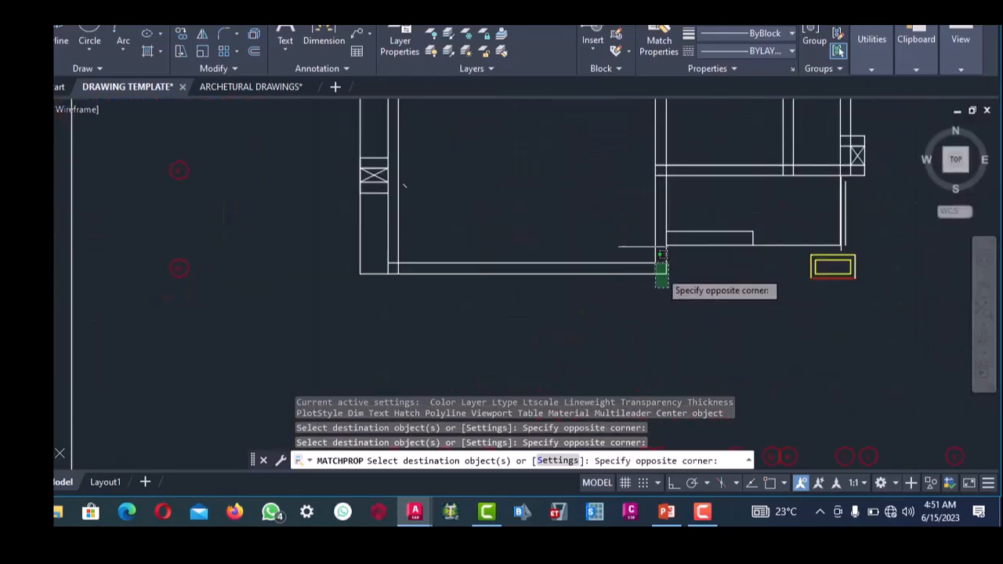
pyautogui.click(658, 254)
pyautogui.scroll(-5, 650, 259)
pyautogui.press('Return')
# - Delete the stray short line just below the horizontal wall above the large lower-left room
pyautogui.scroll(3, 659, 157)
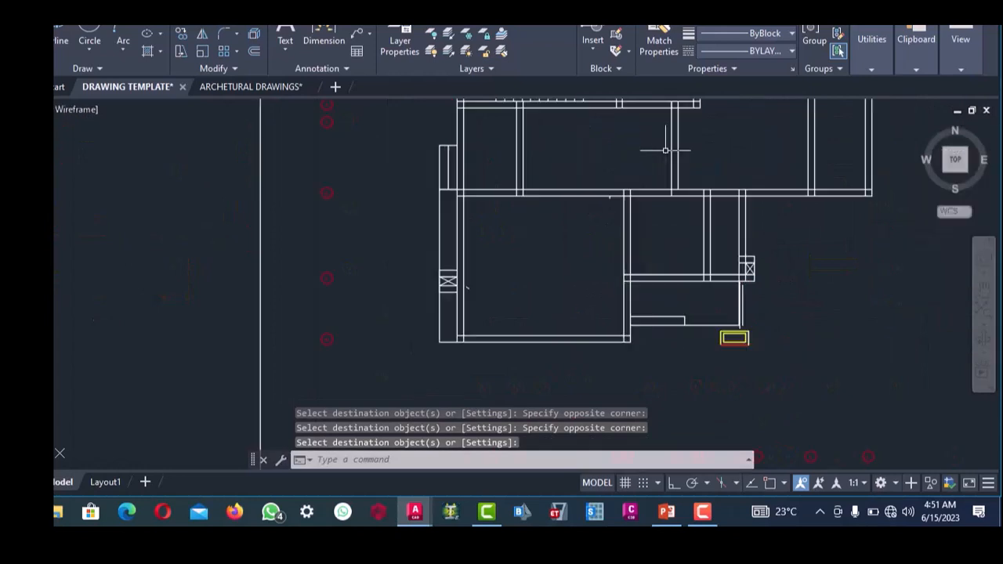
pyautogui.scroll(-3, 643, 176)
pyautogui.scroll(6, 655, 196)
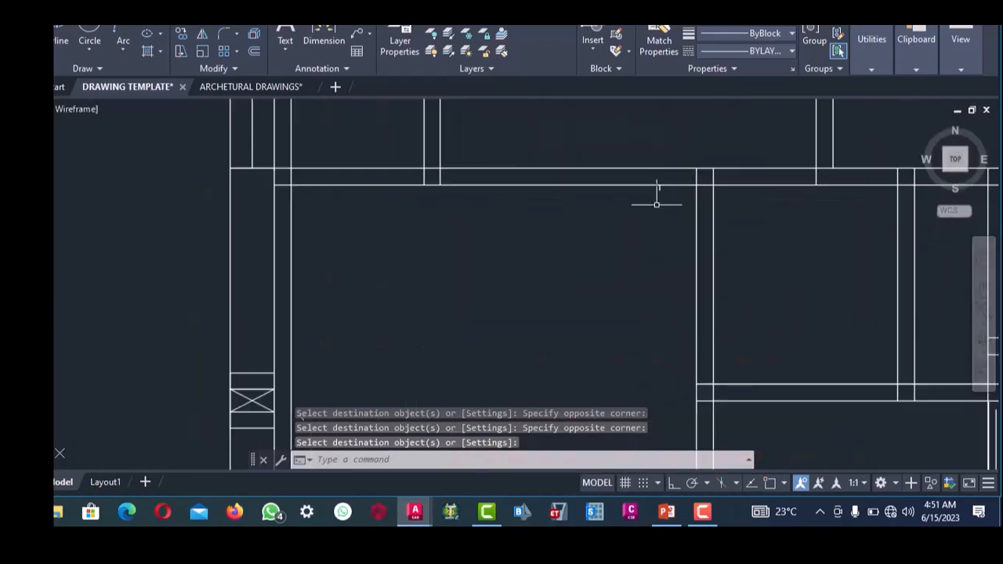
pyautogui.scroll(3, 657, 200)
pyautogui.click(644, 170)
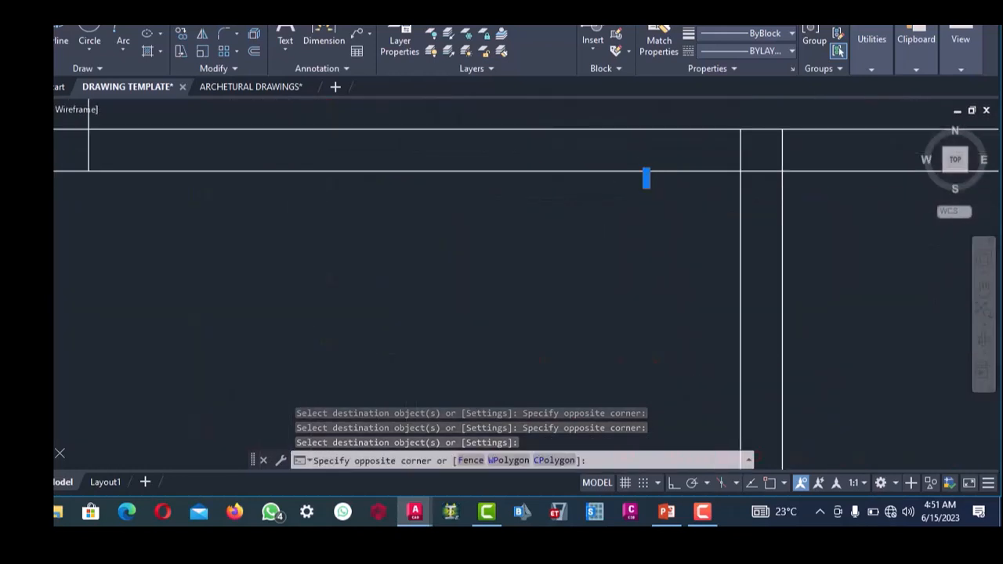
pyautogui.click(646, 178)
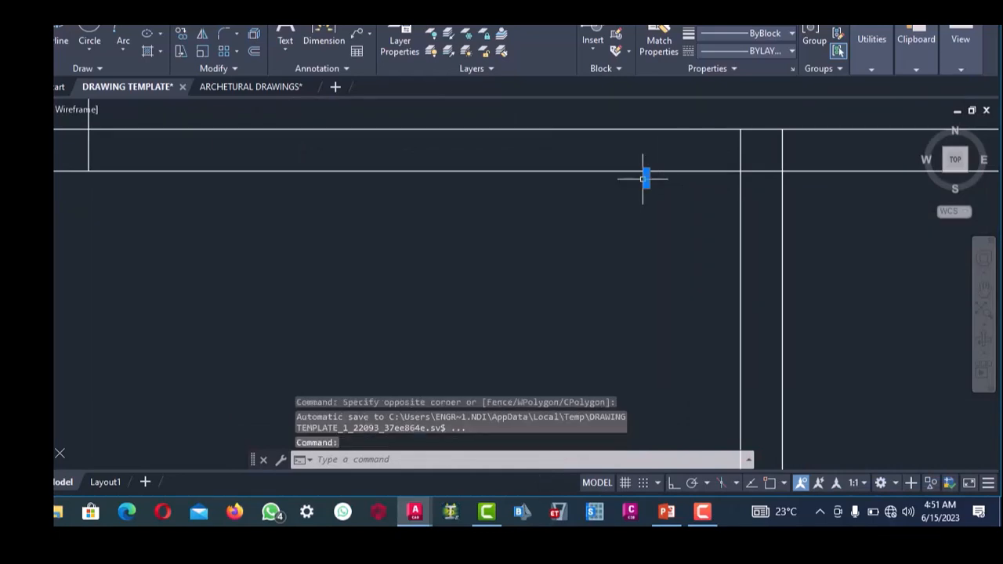
pyautogui.press('Delete')
# - Examine the restyled wall lines around the upper-left room and along the top wall
pyautogui.scroll(-3, 683, 246)
pyautogui.scroll(4, 559, 235)
pyautogui.scroll(-3, 560, 236)
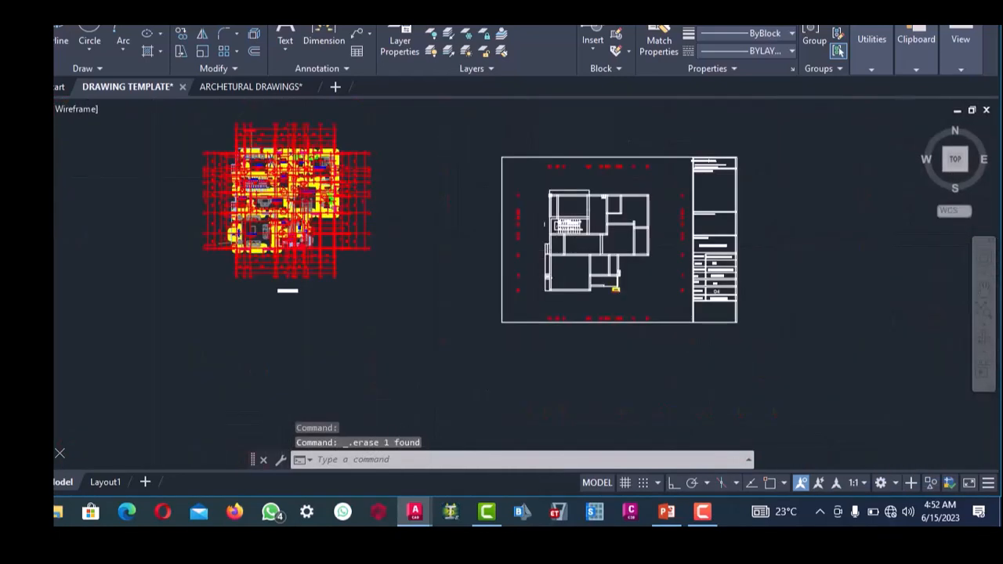
pyautogui.scroll(5, 580, 226)
pyautogui.scroll(2, 580, 224)
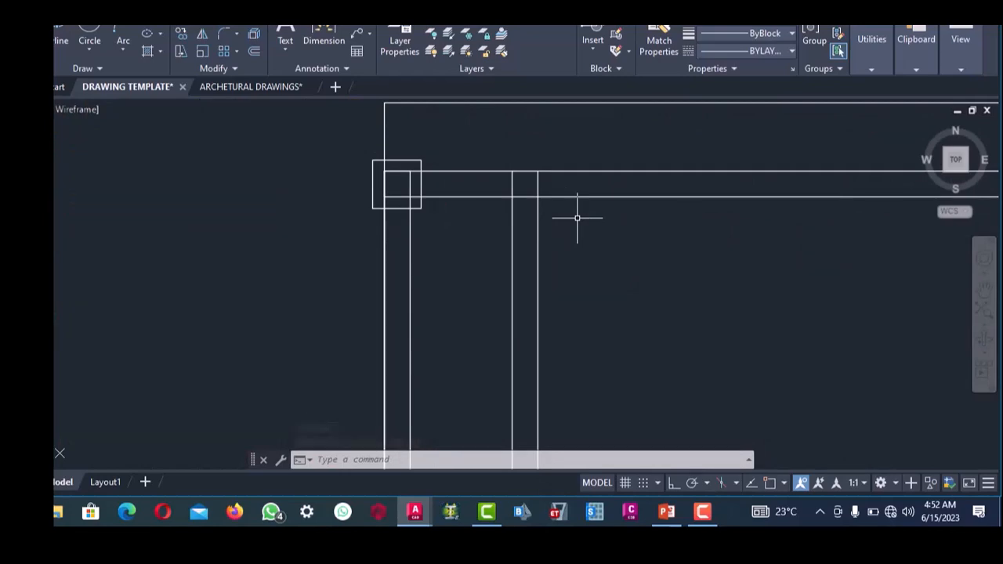
pyautogui.scroll(-4, 578, 218)
pyautogui.scroll(3, 578, 215)
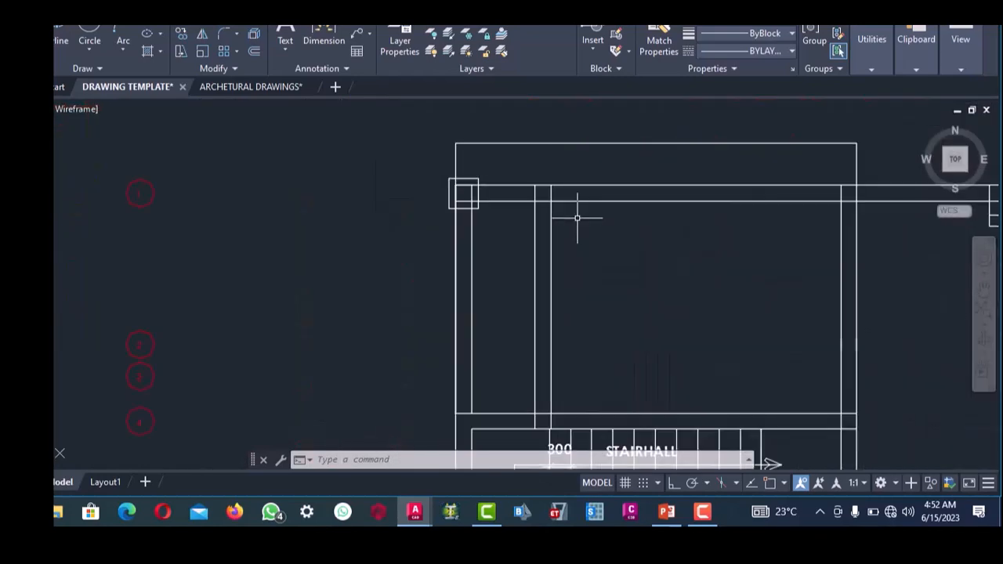
pyautogui.scroll(-1, 593, 209)
pyautogui.scroll(3, 593, 210)
pyautogui.scroll(-3, 630, 201)
pyautogui.scroll(4, 619, 208)
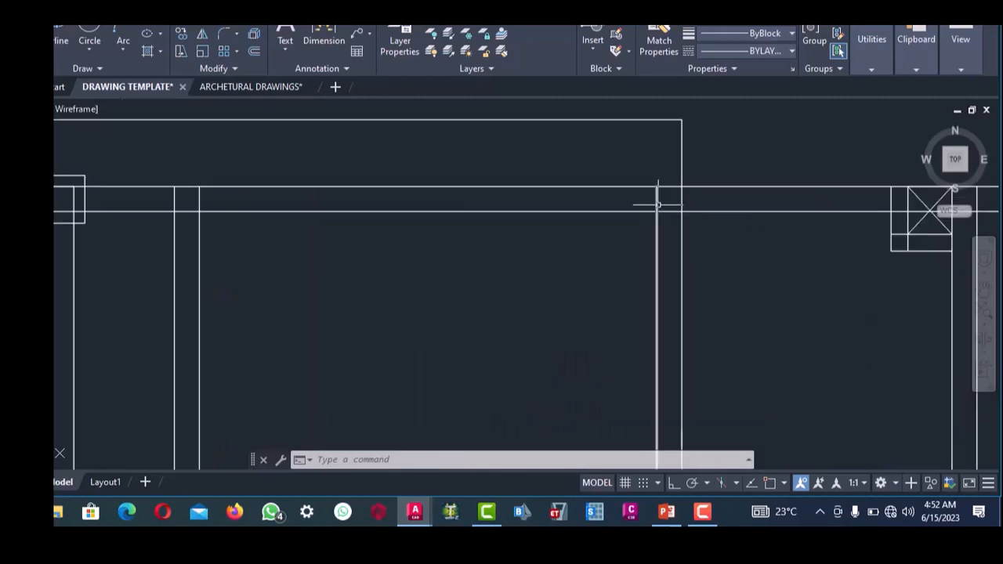
pyautogui.scroll(-2, 615, 197)
pyautogui.scroll(4, 642, 176)
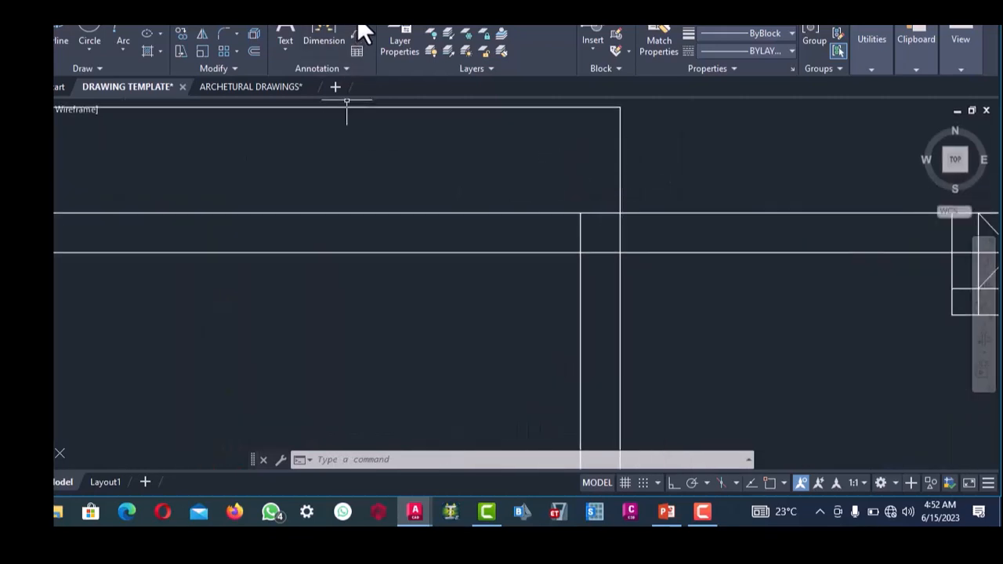
# - Measure the top wall's thickness with a linear dimension between its two lines, using object snap, without placing the dimension
pyautogui.click(345, 35)
pyautogui.scroll(2, 576, 215)
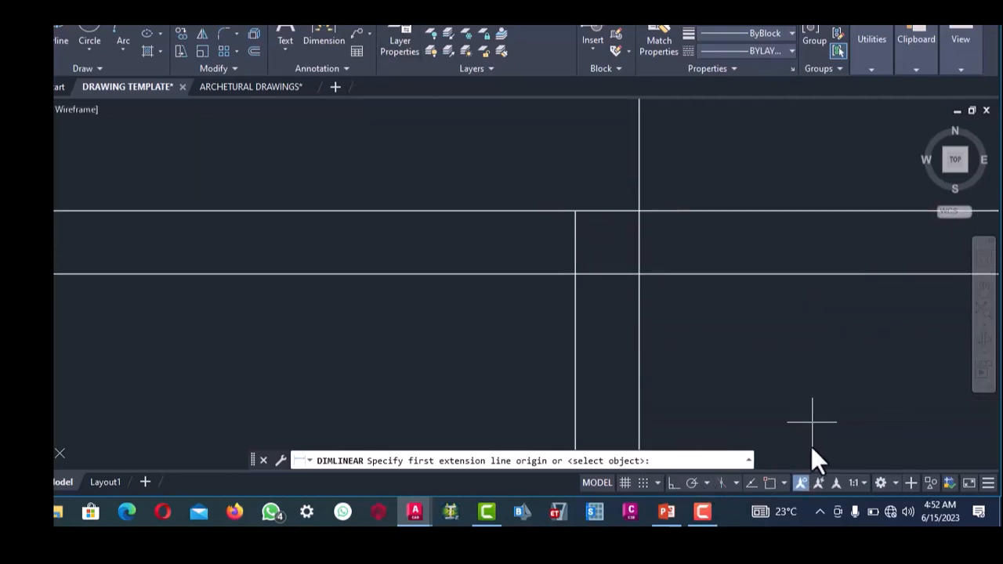
pyautogui.click(788, 437)
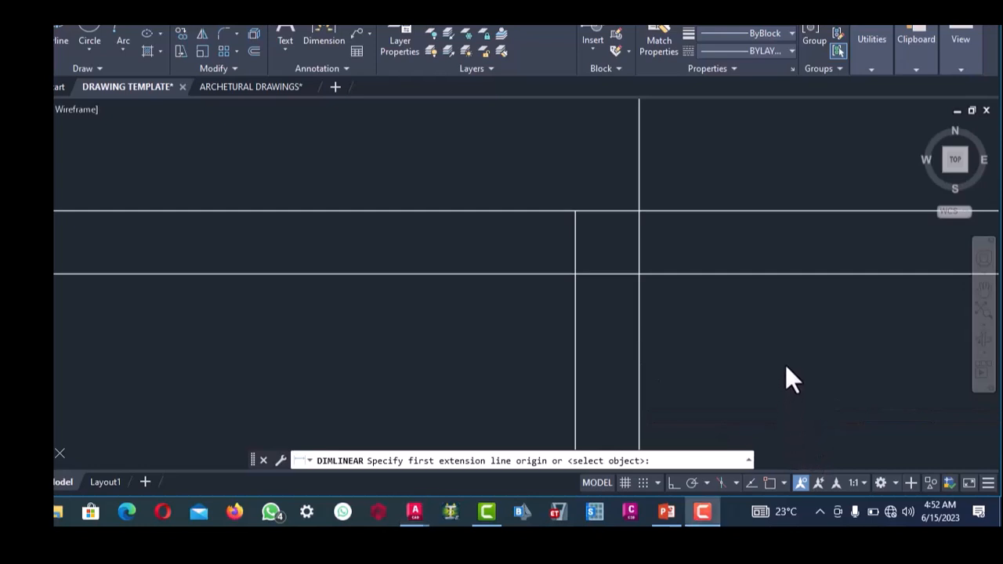
pyautogui.click(769, 480)
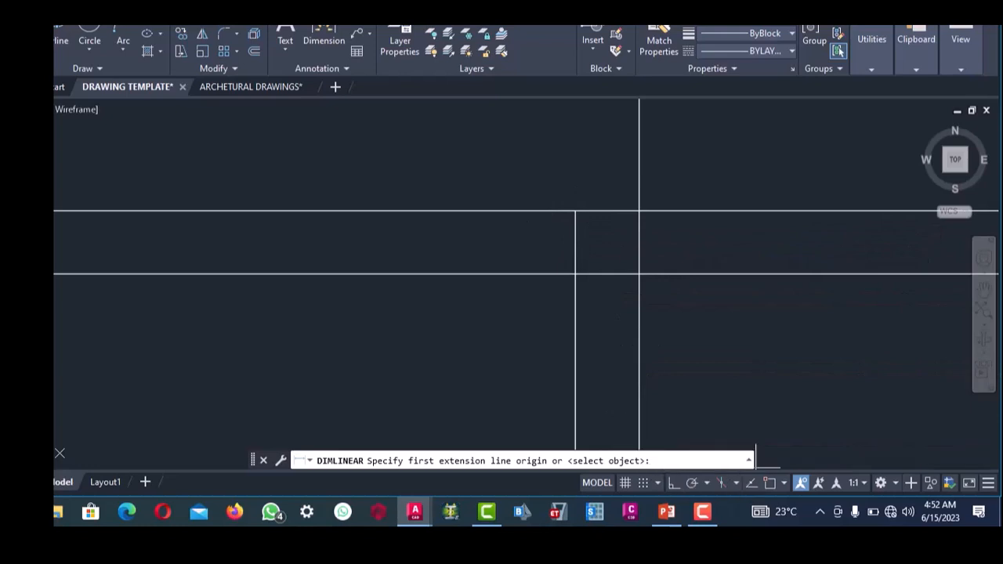
pyautogui.click(769, 482)
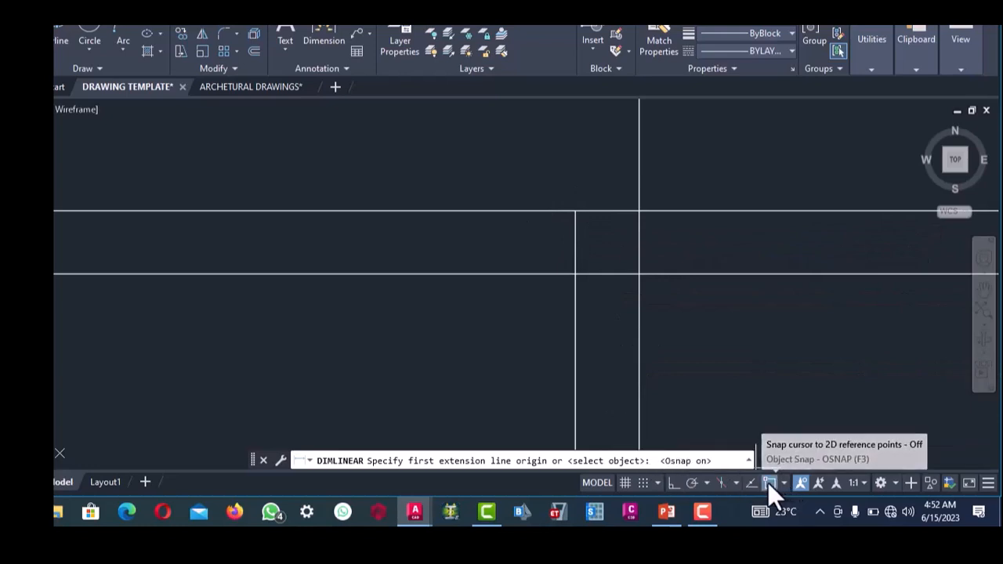
pyautogui.click(575, 211)
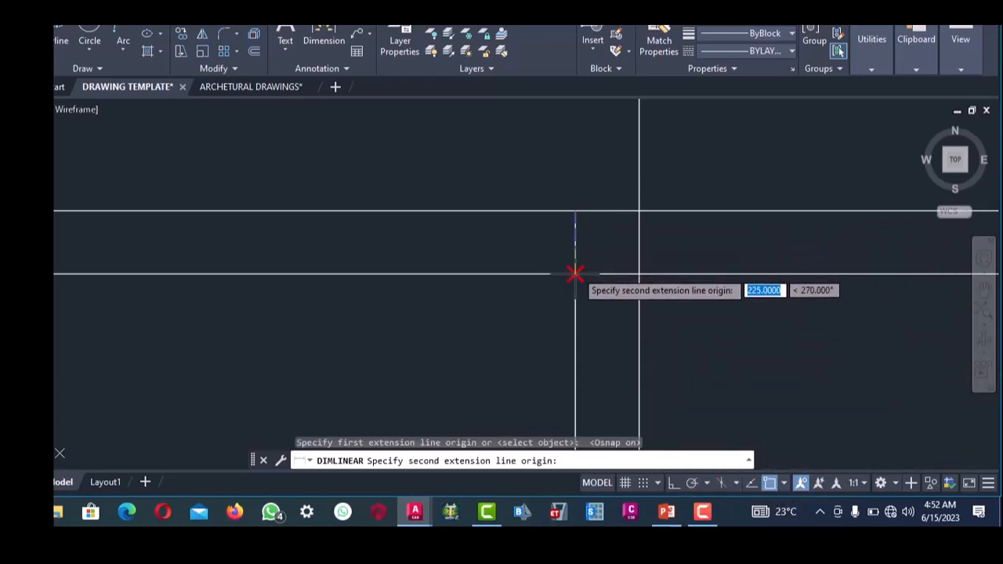
pyautogui.click(576, 274)
pyautogui.scroll(-1, 575, 274)
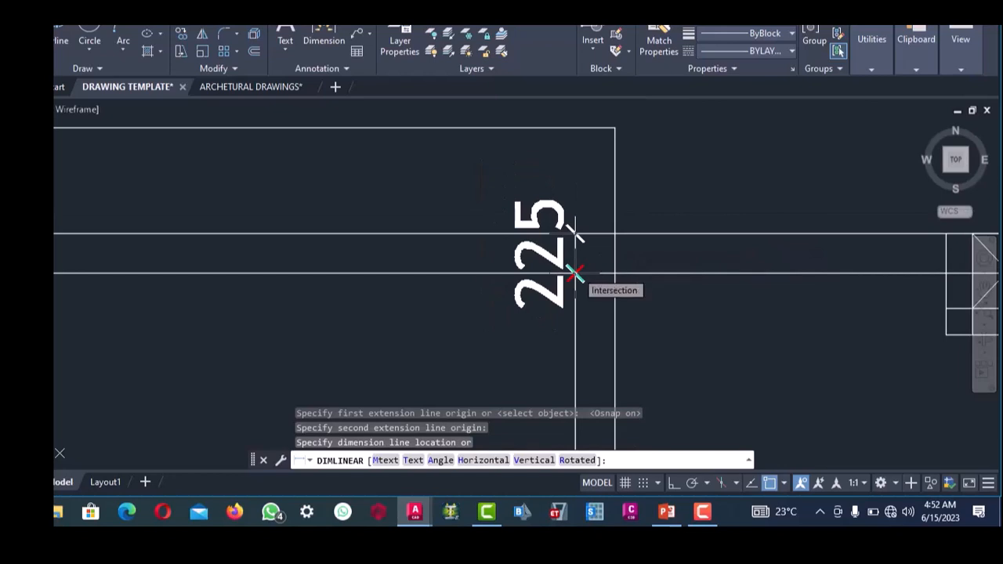
pyautogui.press('Escape')
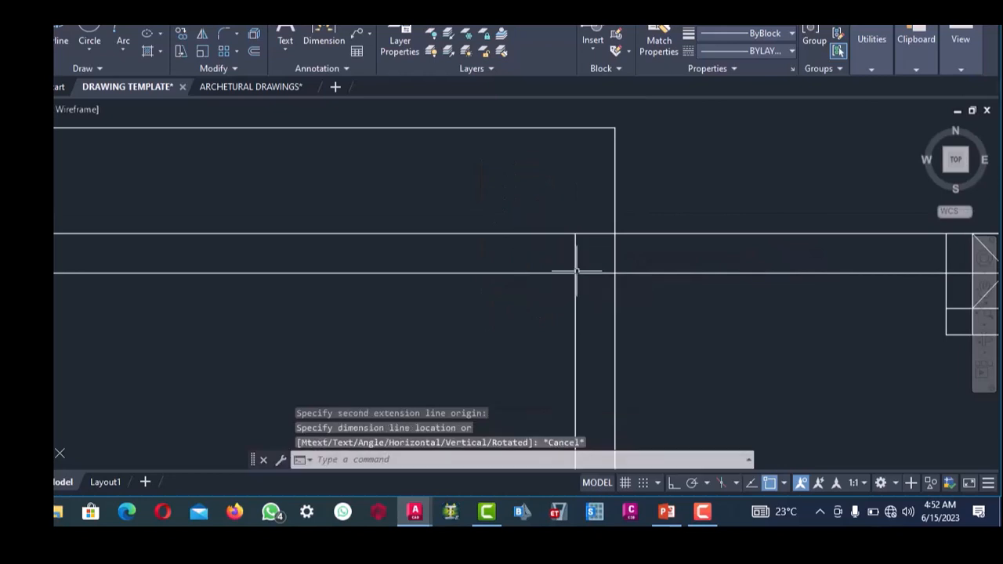
# - With object snap off, offset the top wall's outer line 112.5 inward as the wall's centreline
pyautogui.scroll(-5, 594, 261)
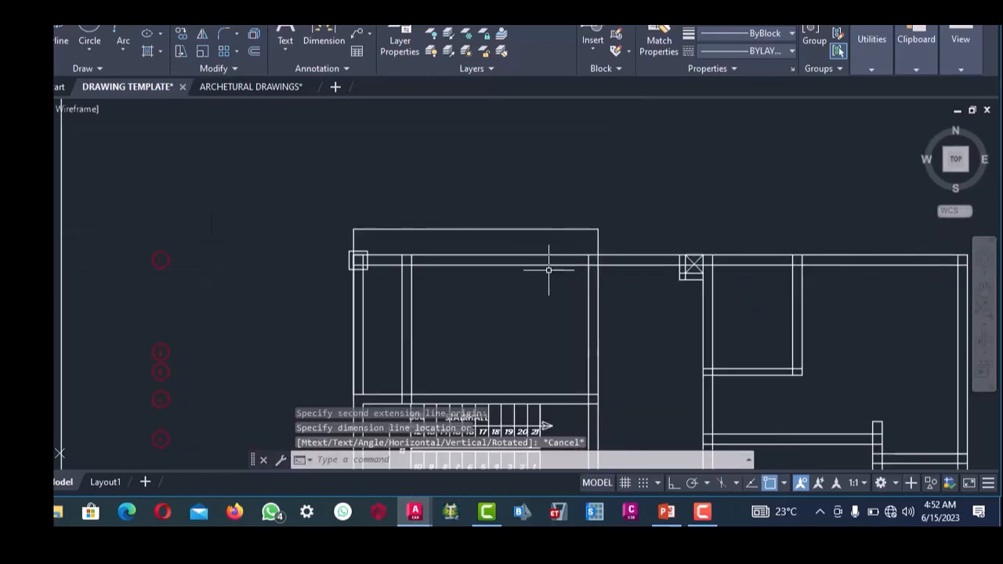
pyautogui.scroll(-3, 548, 270)
pyautogui.scroll(5, 479, 277)
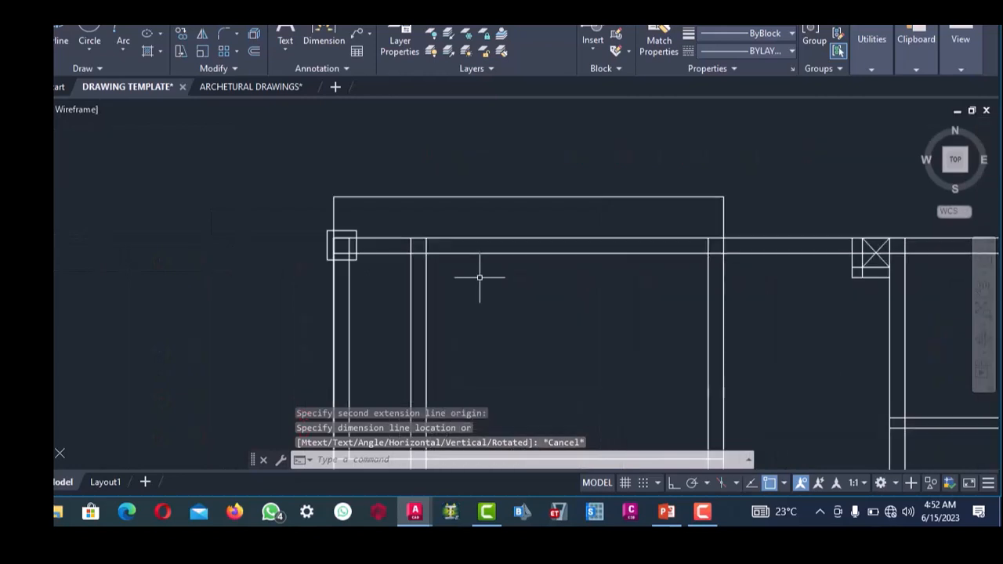
pyautogui.click(253, 48)
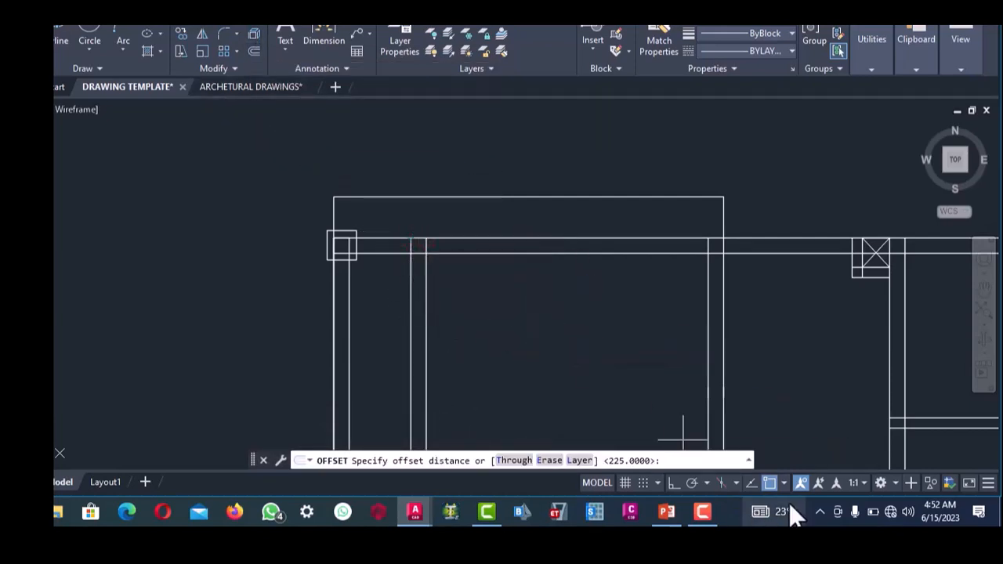
pyautogui.click(770, 483)
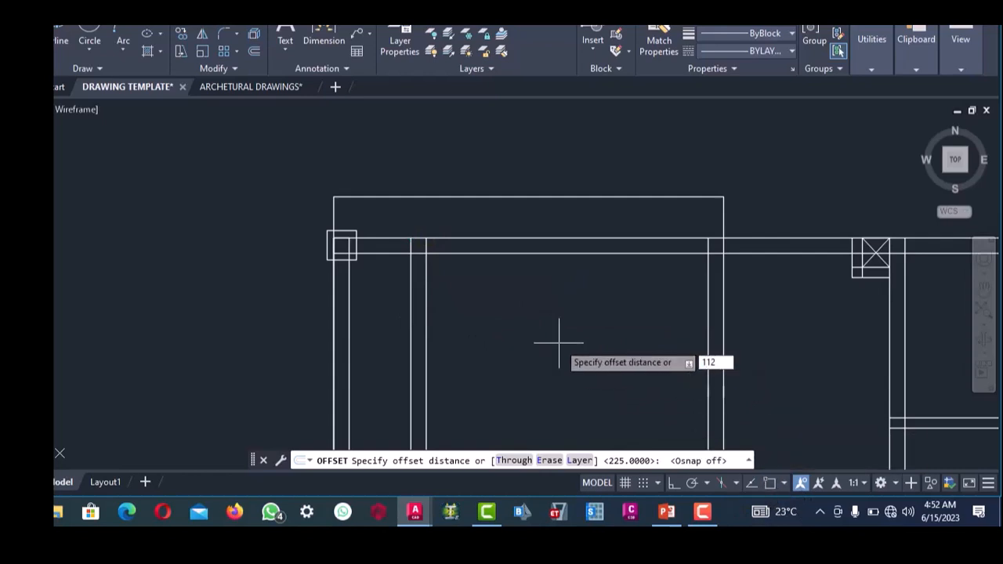
pyautogui.write('112.5')
pyautogui.press('Return')
pyautogui.scroll(2, 439, 243)
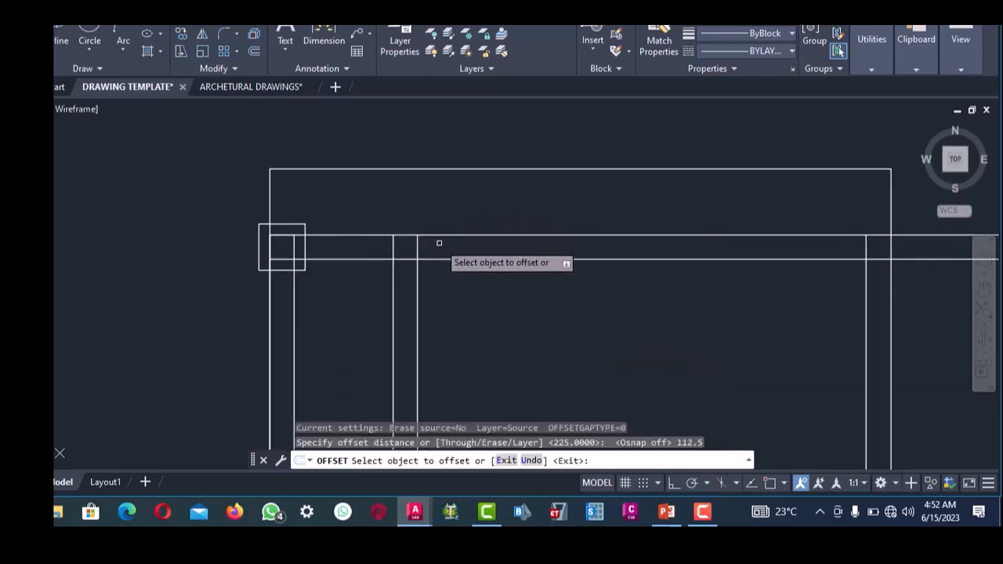
pyautogui.click(438, 241)
pyautogui.click(442, 257)
pyautogui.scroll(-3, 442, 257)
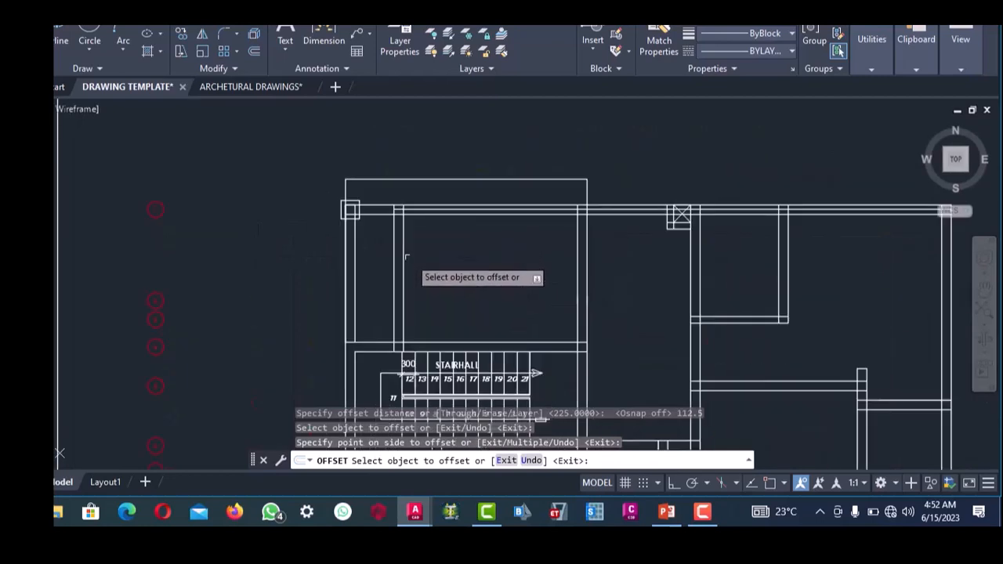
# - Offset the left line of the upper-left room's vertical partition 112.5 into the wall as its centreline
pyautogui.scroll(3, 392, 245)
pyautogui.click(386, 238)
pyautogui.click(426, 233)
pyautogui.scroll(-3, 428, 232)
pyautogui.scroll(3, 369, 248)
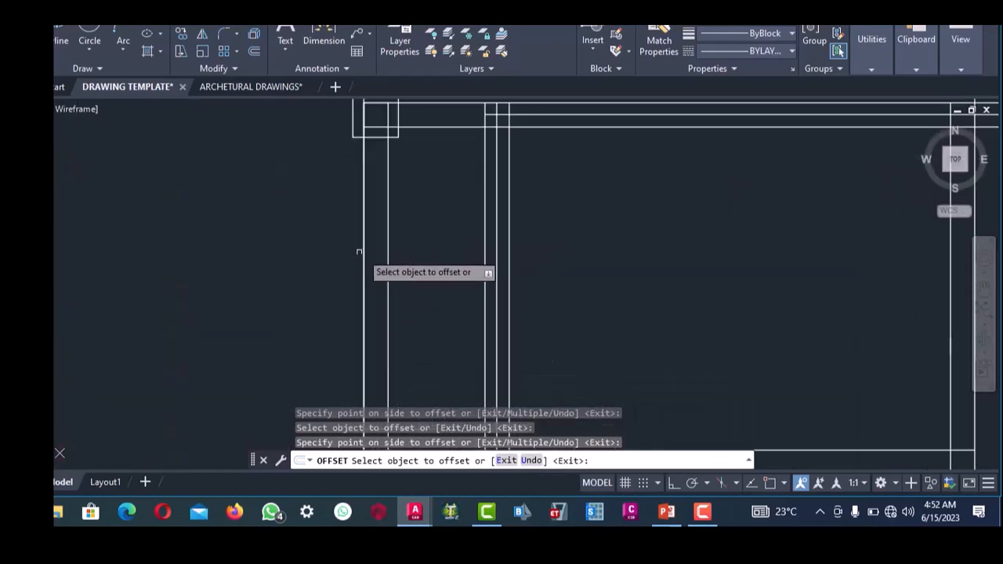
# - Offset the outer line of the plan's left wall beside the stairhall 112.5 inward as its centreline
pyautogui.scroll(-3, 412, 269)
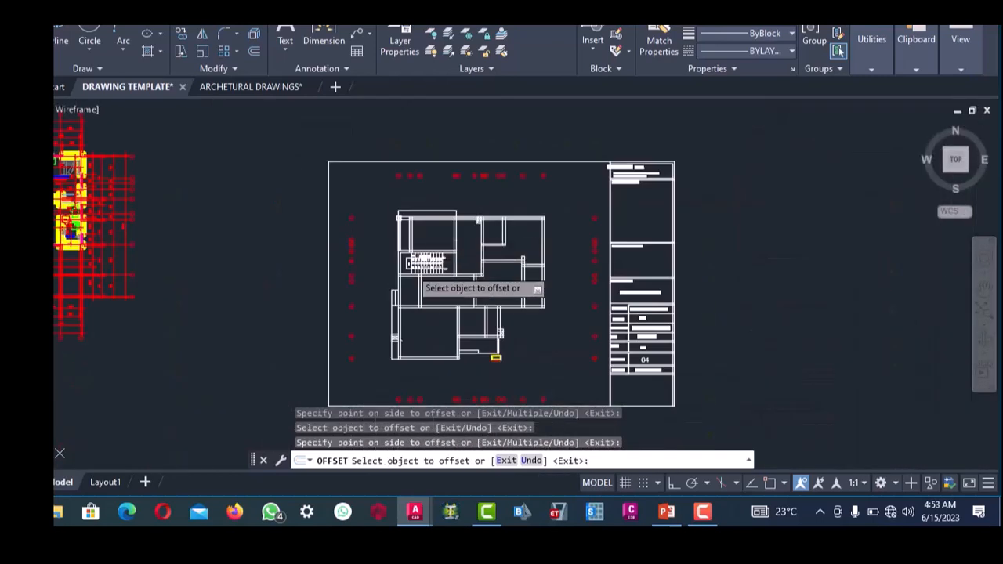
pyautogui.scroll(3, 383, 253)
pyautogui.click(369, 207)
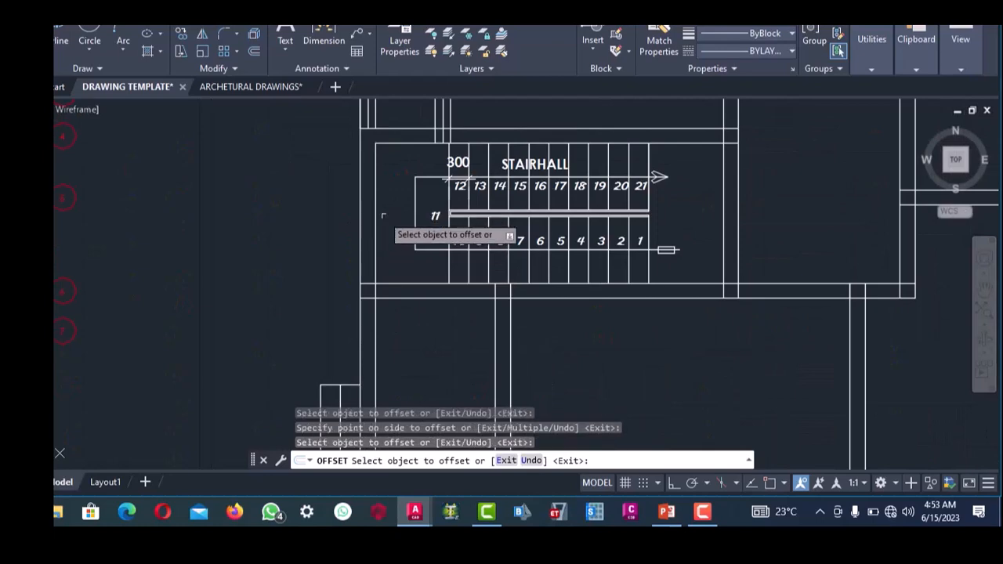
pyautogui.click(382, 214)
pyautogui.click(361, 203)
pyautogui.click(376, 212)
# - Offset the upper line of the horizontal wall below the stairhall 112.5 downward into the wall
pyautogui.scroll(-6, 388, 223)
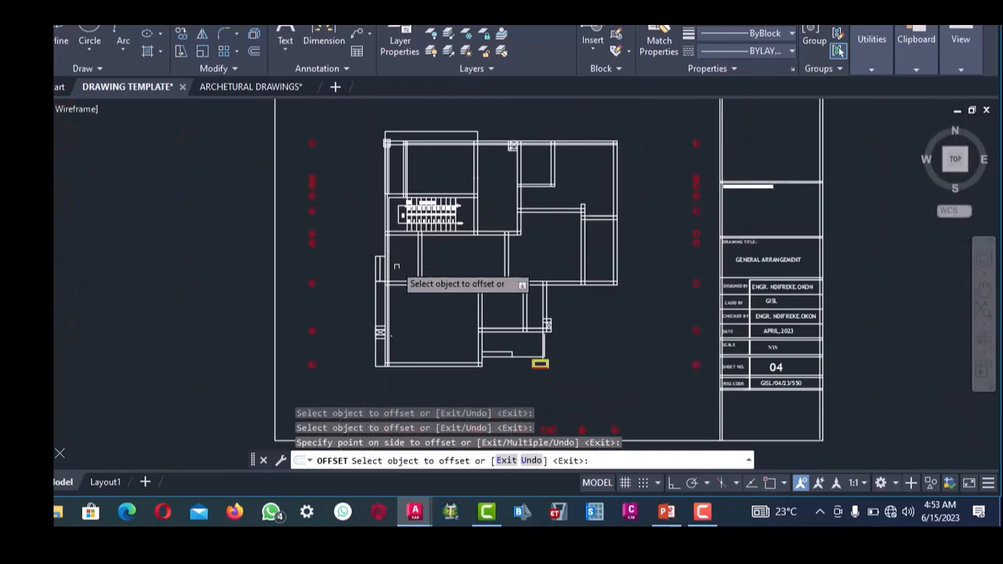
pyautogui.scroll(8, 398, 265)
pyautogui.click(380, 209)
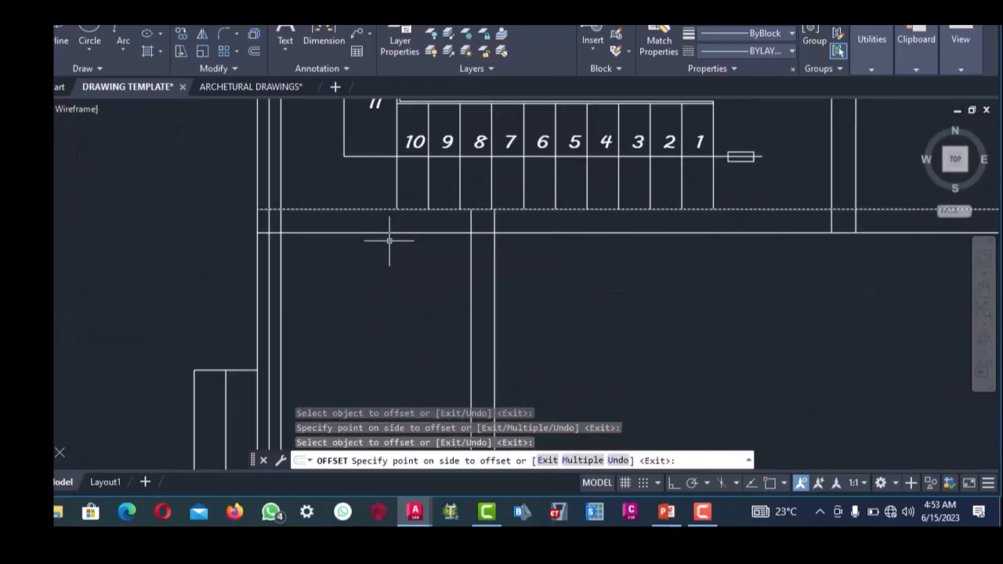
pyautogui.click(392, 238)
pyautogui.scroll(-6, 401, 258)
# - Offset the left line of the vertical partition below the stairhall 112.5 to the right
pyautogui.scroll(7, 411, 262)
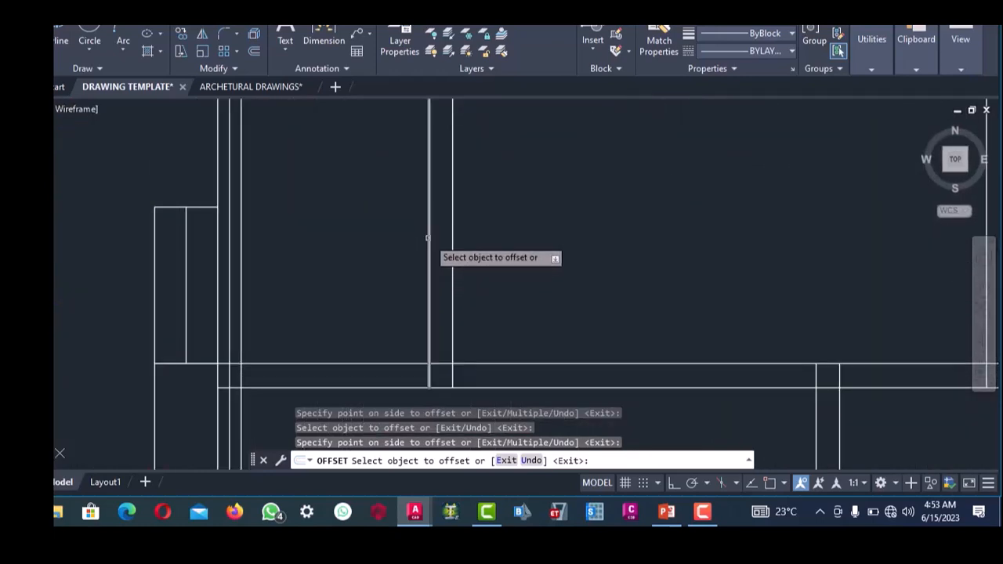
pyautogui.click(428, 237)
pyautogui.click(443, 239)
pyautogui.scroll(-6, 414, 274)
# - Offset a line of the long horizontal wall above the lower rooms 112.5 into the wall as its centreline
pyautogui.scroll(7, 417, 265)
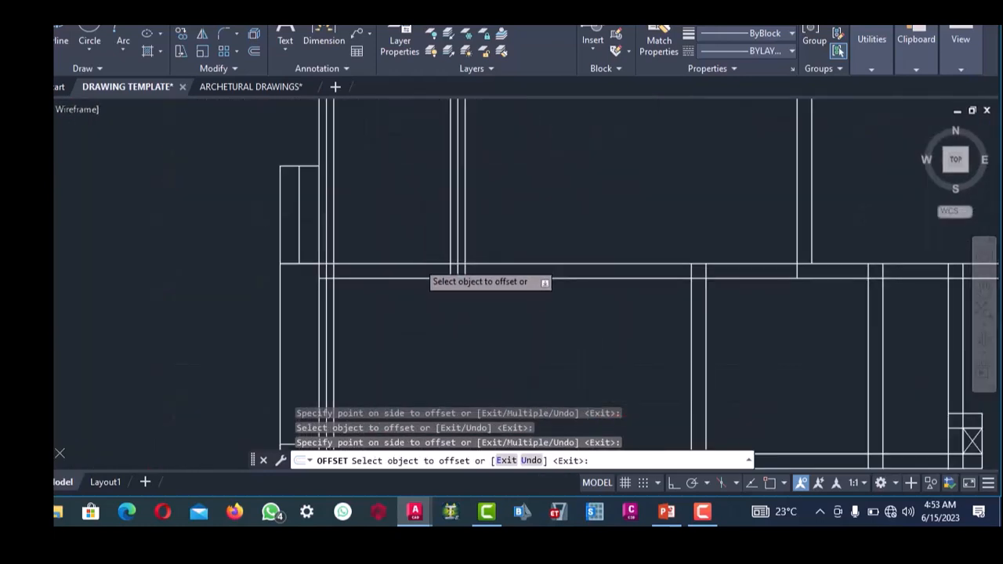
pyautogui.scroll(-3, 428, 251)
pyautogui.scroll(5, 388, 310)
pyautogui.scroll(-3, 393, 266)
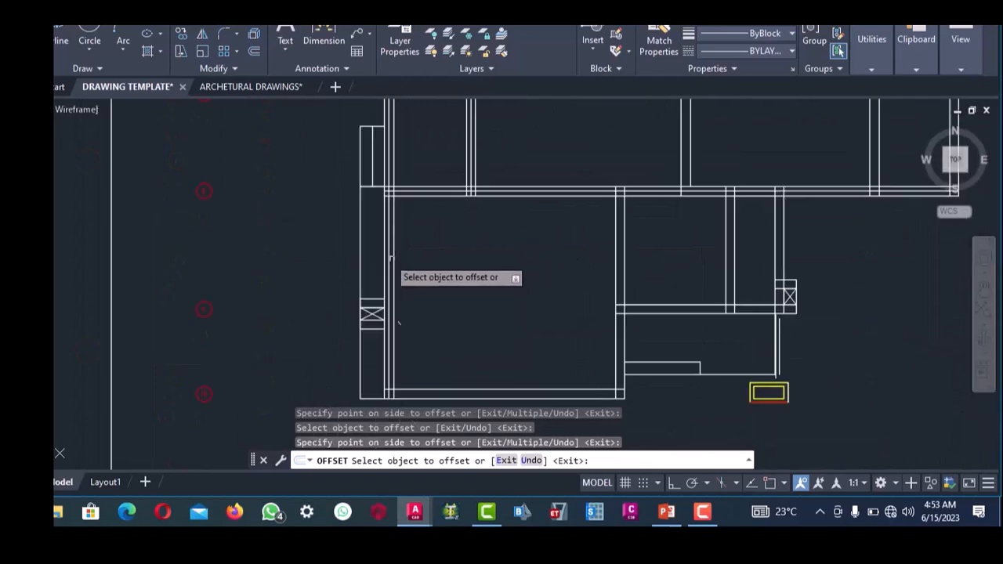
# - Offset the inner line of the lower-left room's bottom wall 112.5 downward into the wall as its centreline
pyautogui.scroll(-5, 392, 258)
pyautogui.scroll(6, 423, 258)
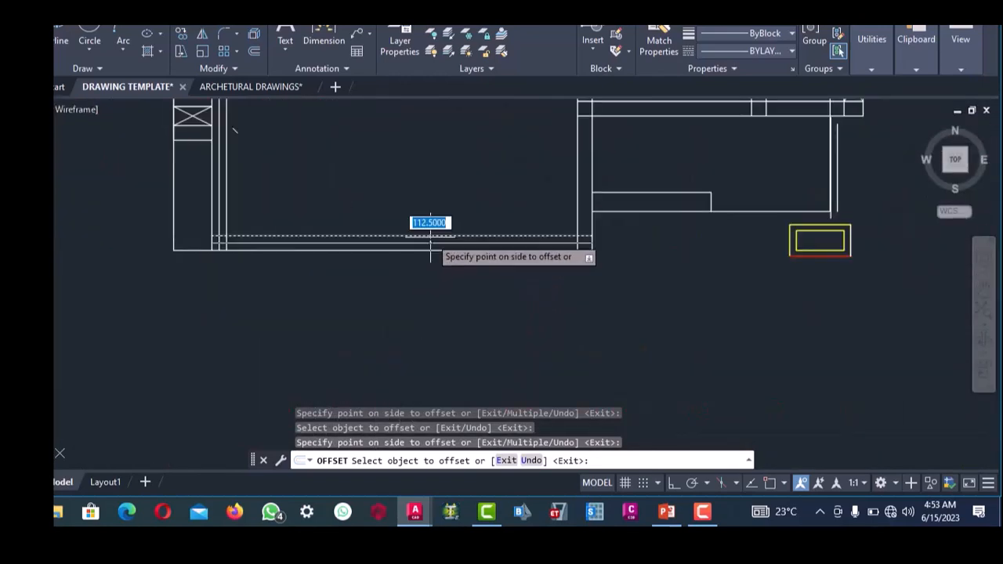
pyautogui.click(430, 249)
# - Offset a line of the lower-left room's right wall and of the horizontal wall above the porch 112.5 into each wall
pyautogui.scroll(4, 471, 235)
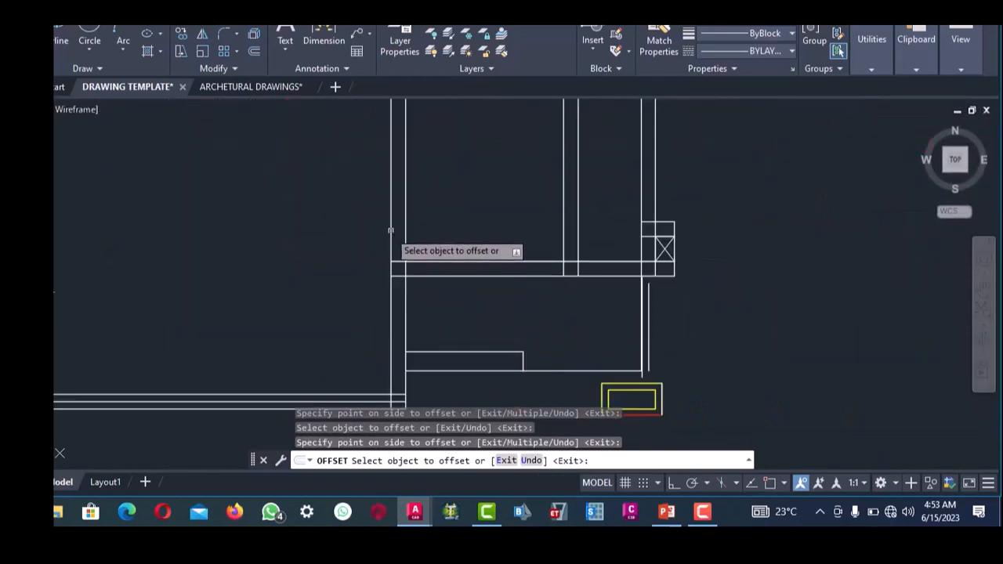
pyautogui.scroll(2, 424, 262)
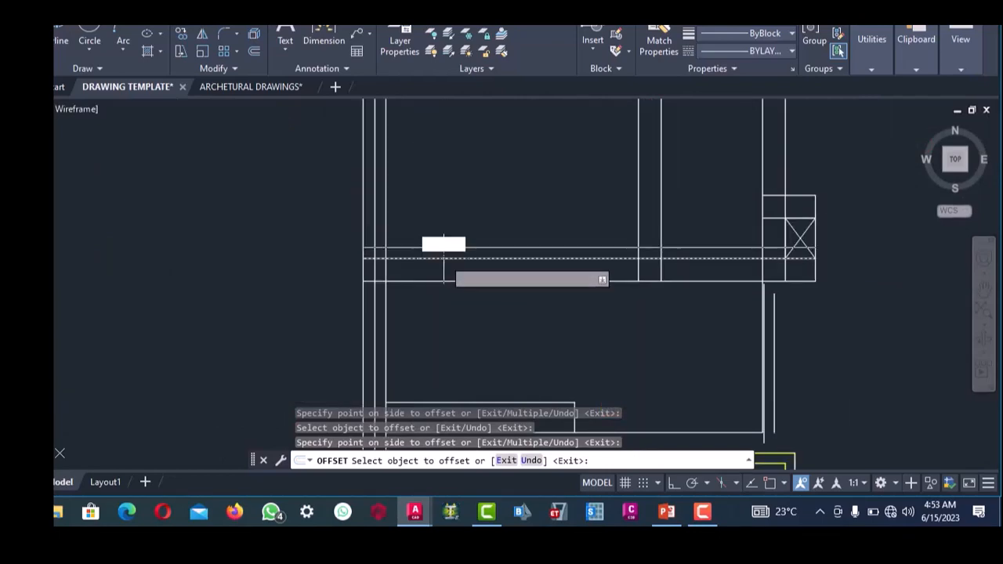
pyautogui.scroll(-5, 439, 267)
pyautogui.scroll(4, 470, 254)
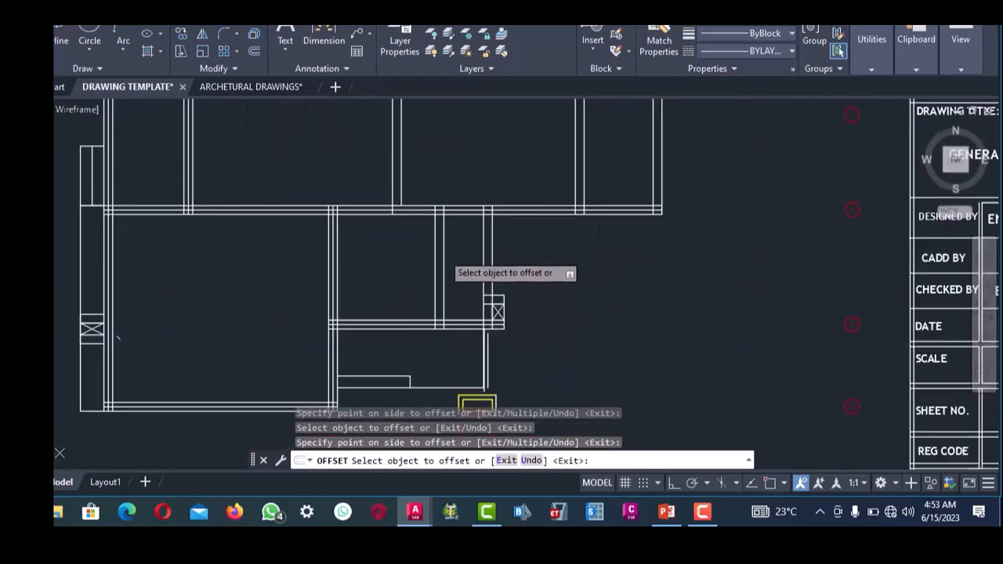
# - Offset a line of each of the two vertical walls above the porch 112.5 inward as their centrelines
pyautogui.scroll(-2, 451, 252)
pyautogui.scroll(5, 439, 243)
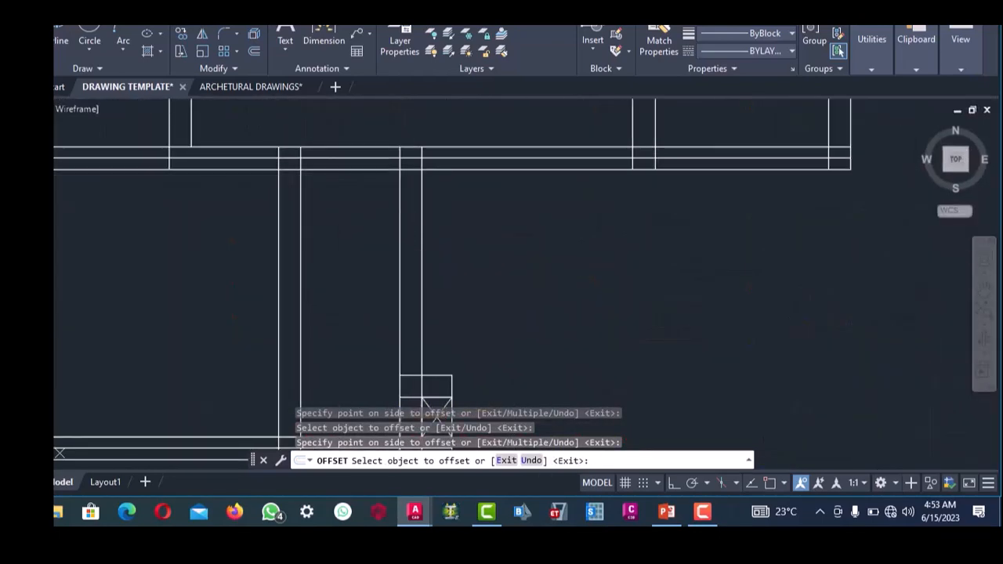
pyautogui.click(422, 243)
pyautogui.click(398, 243)
pyautogui.click(280, 225)
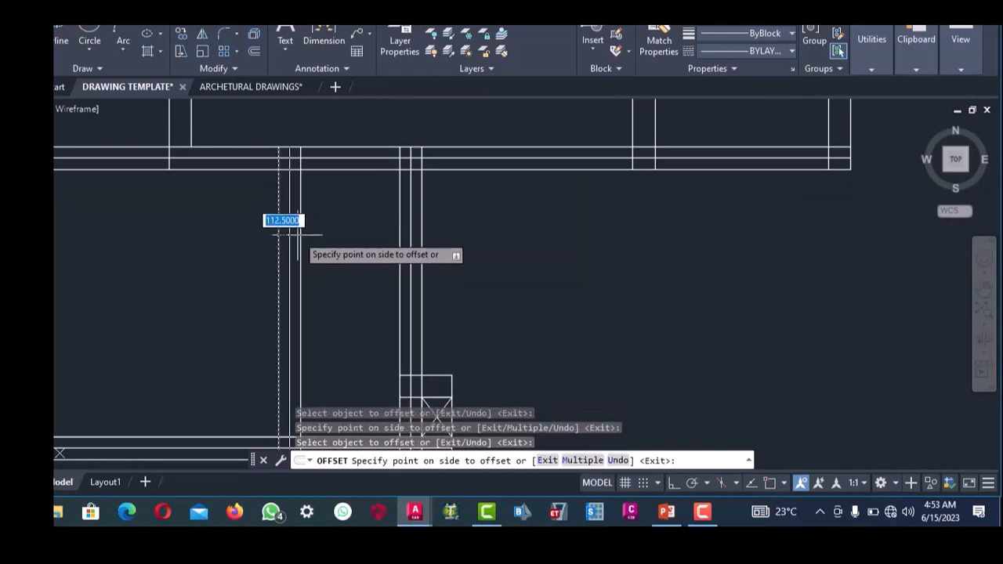
pyautogui.click(296, 234)
# - Offset a line of the narrow right-hand room's left wall and of the outer right wall 112.5 into each wall
pyautogui.scroll(-3, 341, 258)
pyautogui.scroll(3, 447, 220)
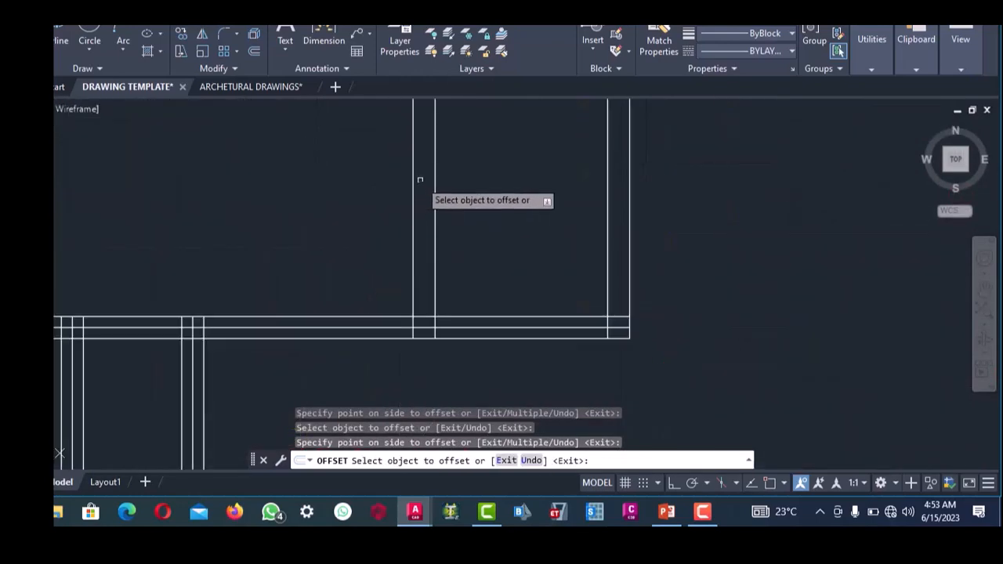
pyautogui.scroll(-3, 447, 196)
pyautogui.scroll(3, 465, 209)
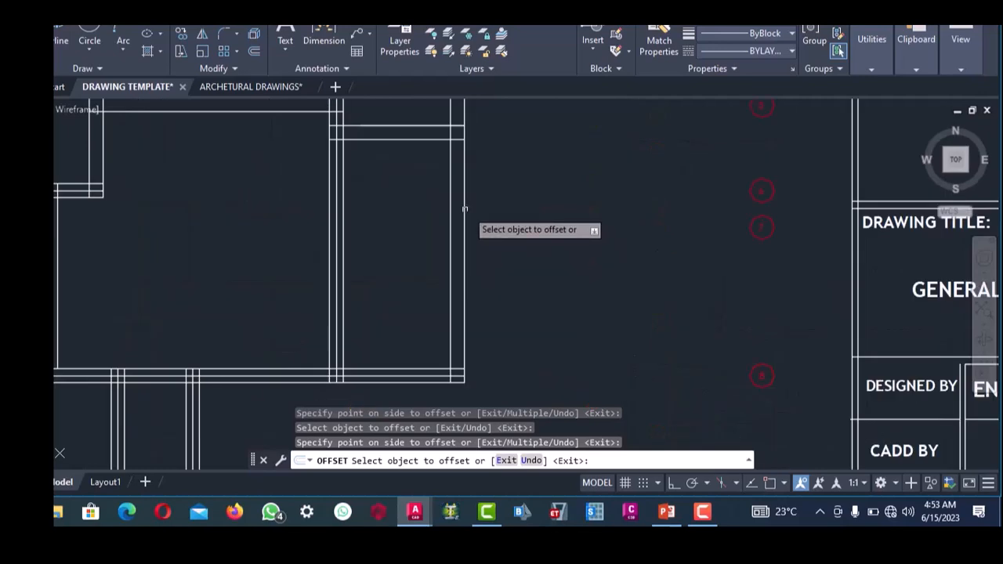
pyautogui.scroll(-3, 470, 209)
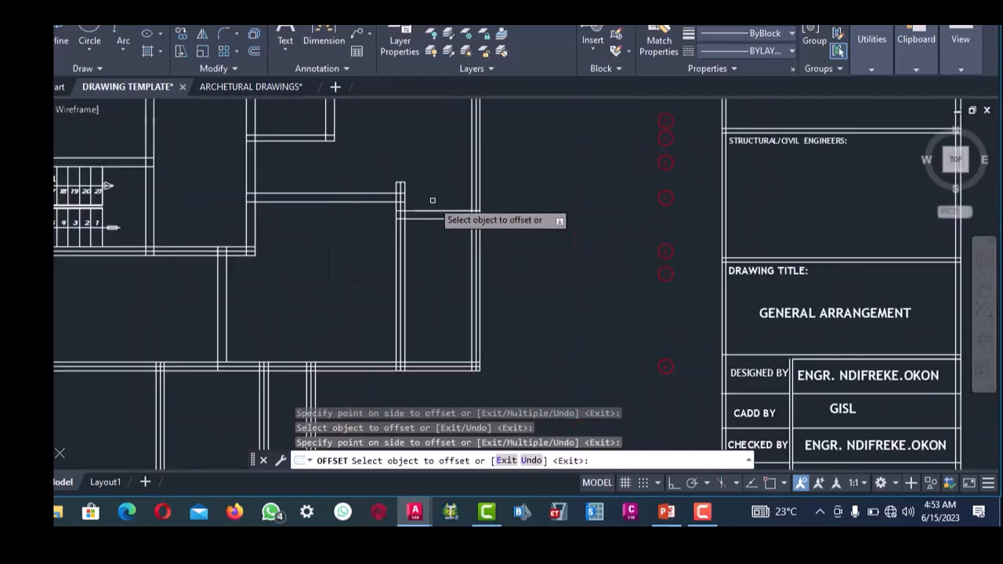
# - Add 112.5 offset centrelines to the narrow right-hand room's top wall and the longer horizontal wall to its left
pyautogui.scroll(3, 435, 204)
pyautogui.scroll(-3, 452, 258)
pyautogui.scroll(3, 354, 232)
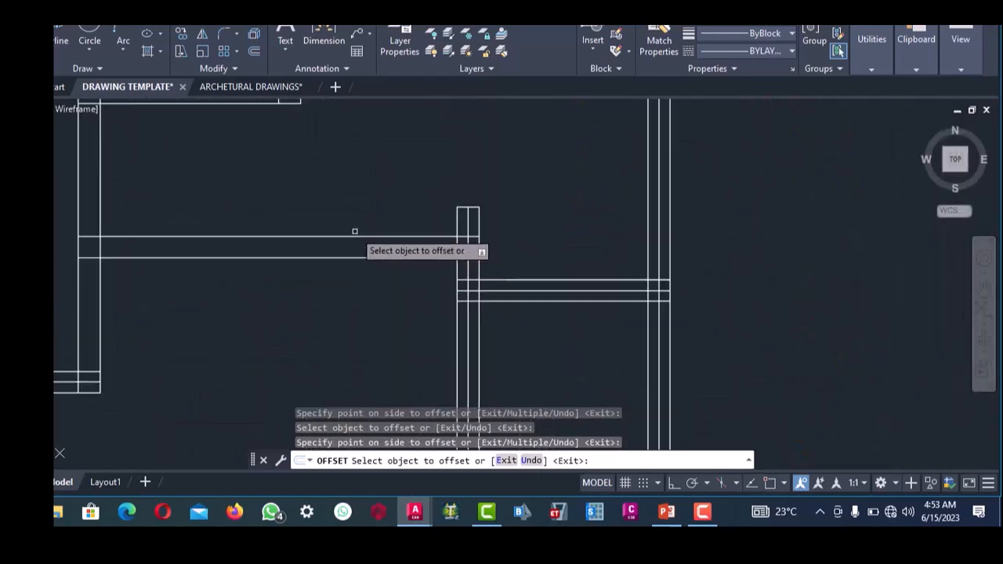
pyautogui.click(370, 239)
pyautogui.click(374, 244)
# - Offset the left line of the vertical wall between the corridor and the right-hand rooms 112.5 to the right
pyautogui.scroll(-3, 377, 259)
pyautogui.scroll(3, 280, 236)
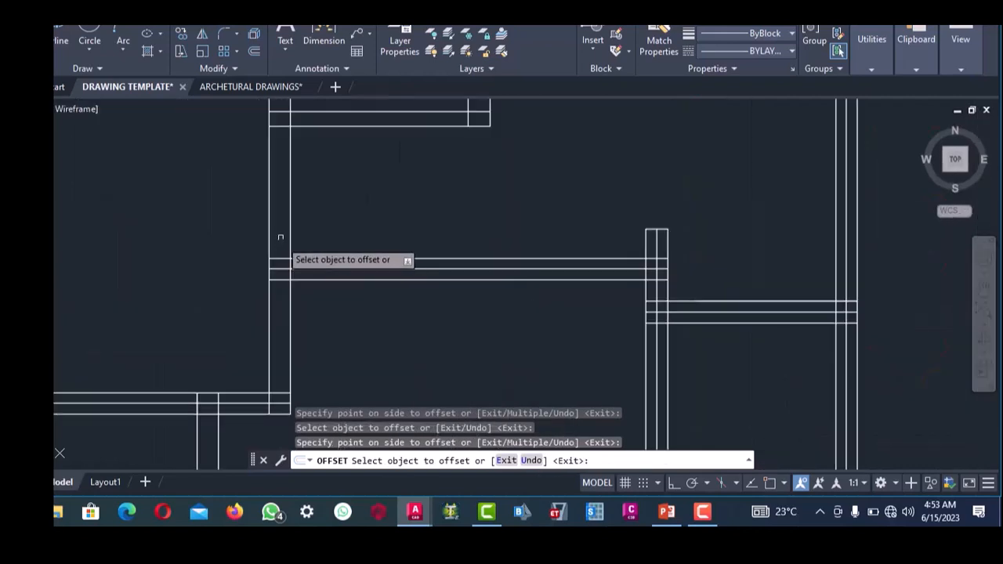
pyautogui.click(268, 213)
pyautogui.click(291, 224)
# - Offset a line of the small upper room's right wall 112.5 into the wall as its centreline
pyautogui.scroll(-5, 336, 223)
pyautogui.scroll(5, 353, 202)
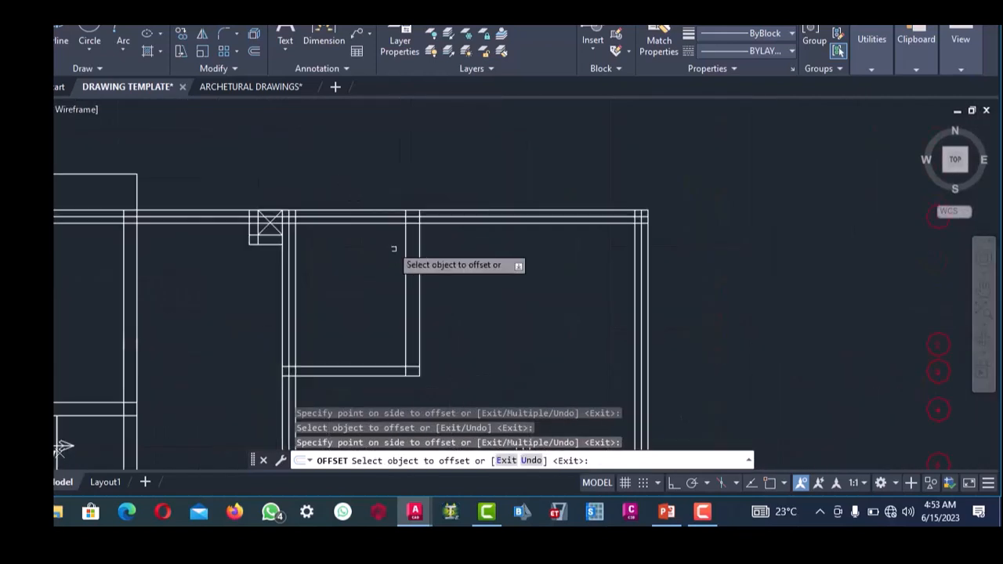
pyautogui.scroll(-5, 402, 253)
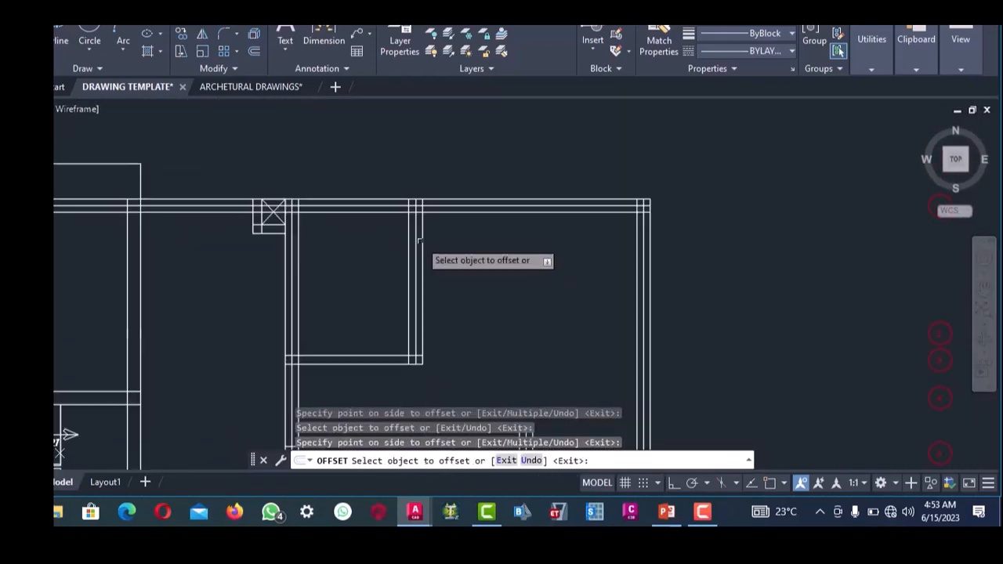
# - Offset a line of the stairhall's right wall and of the wall above the stairhall 112.5 into each wall
pyautogui.scroll(5, 368, 271)
pyautogui.scroll(2, 362, 235)
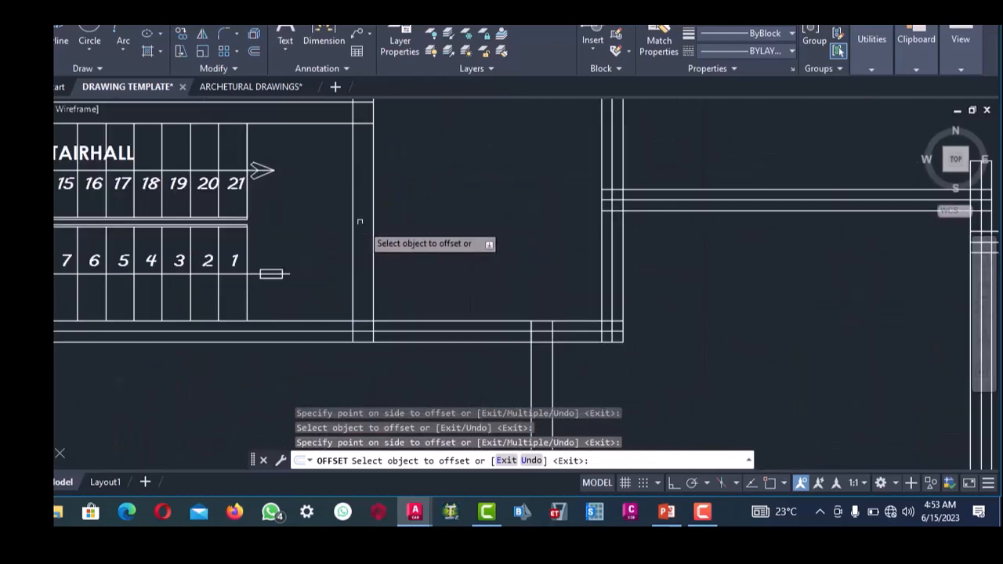
pyautogui.click(354, 214)
pyautogui.scroll(-4, 365, 227)
pyautogui.scroll(4, 367, 226)
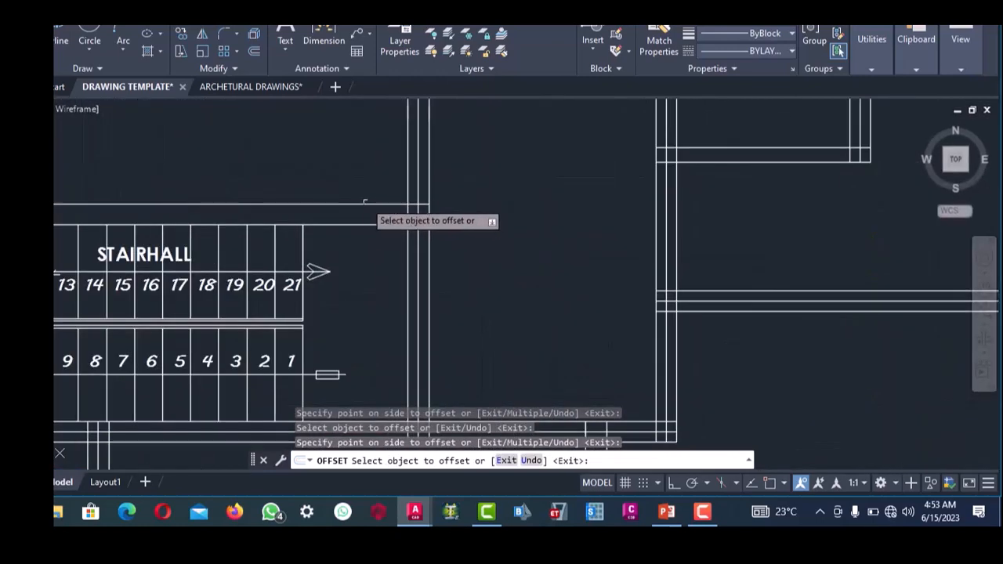
pyautogui.click(368, 222)
# - Check the walls across the whole floor plan for missing centrelines and end the offsetting
pyautogui.scroll(-5, 298, 228)
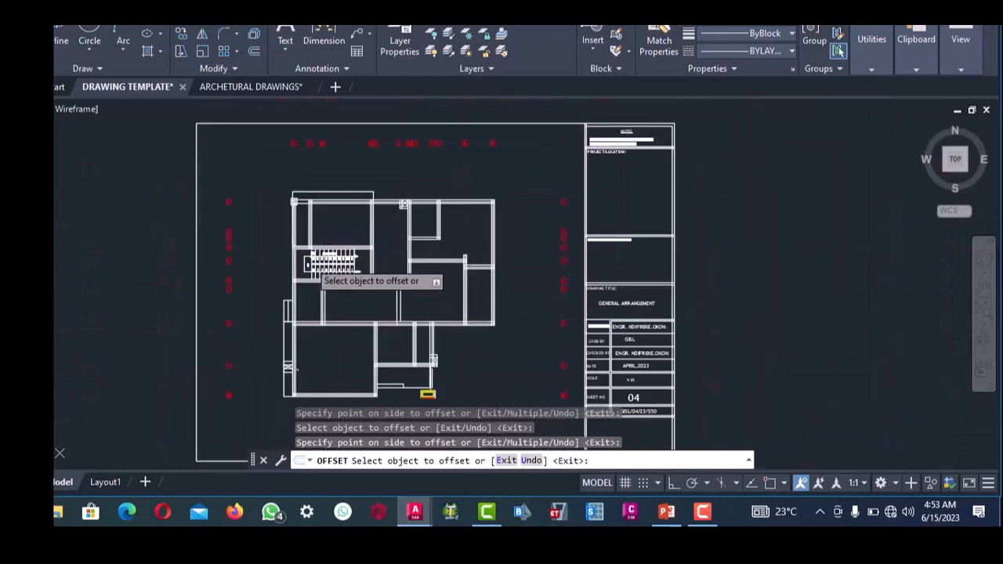
pyautogui.scroll(3, 306, 251)
pyautogui.scroll(-5, 337, 275)
pyautogui.scroll(6, 384, 294)
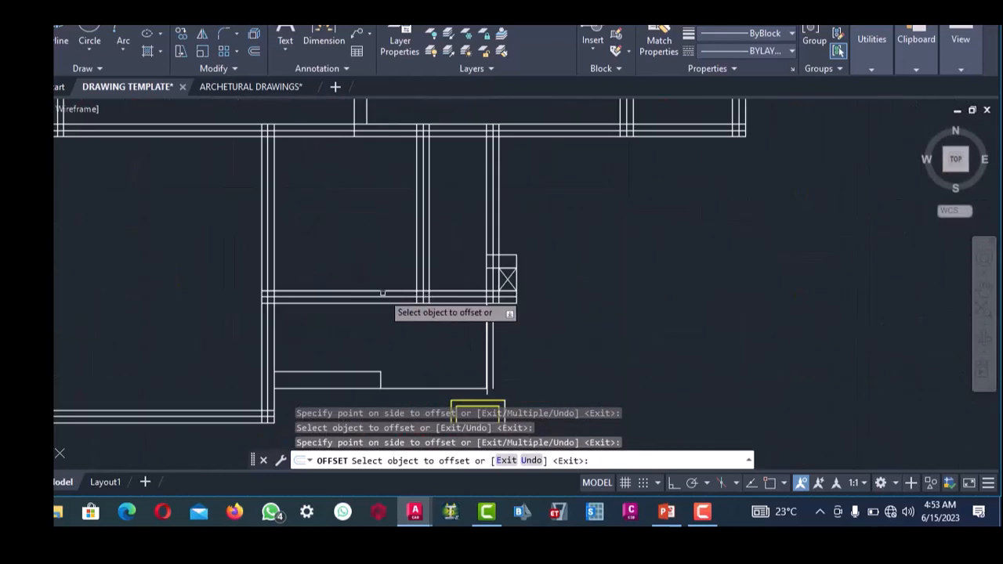
pyautogui.scroll(-3, 397, 334)
pyautogui.scroll(3, 392, 329)
pyautogui.scroll(-5, 267, 317)
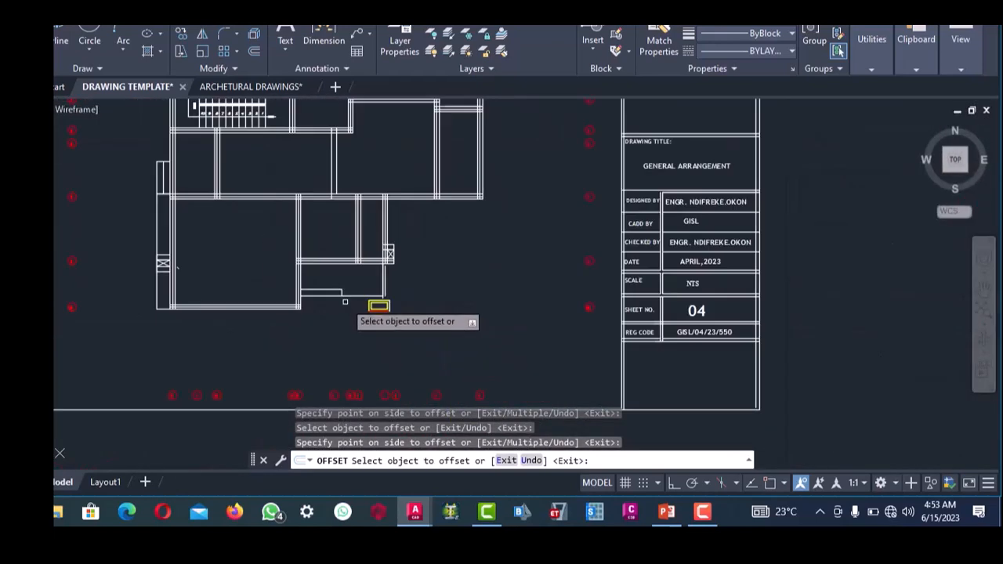
pyautogui.scroll(5, 384, 259)
pyautogui.scroll(-5, 423, 208)
pyautogui.scroll(5, 443, 215)
pyautogui.scroll(-2, 415, 235)
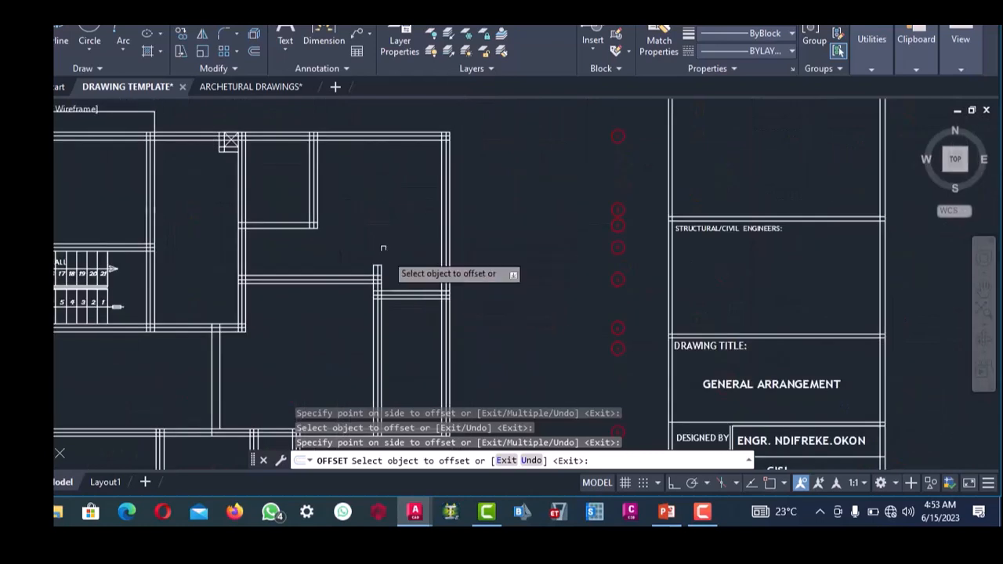
pyautogui.scroll(3, 388, 239)
pyautogui.scroll(-6, 376, 231)
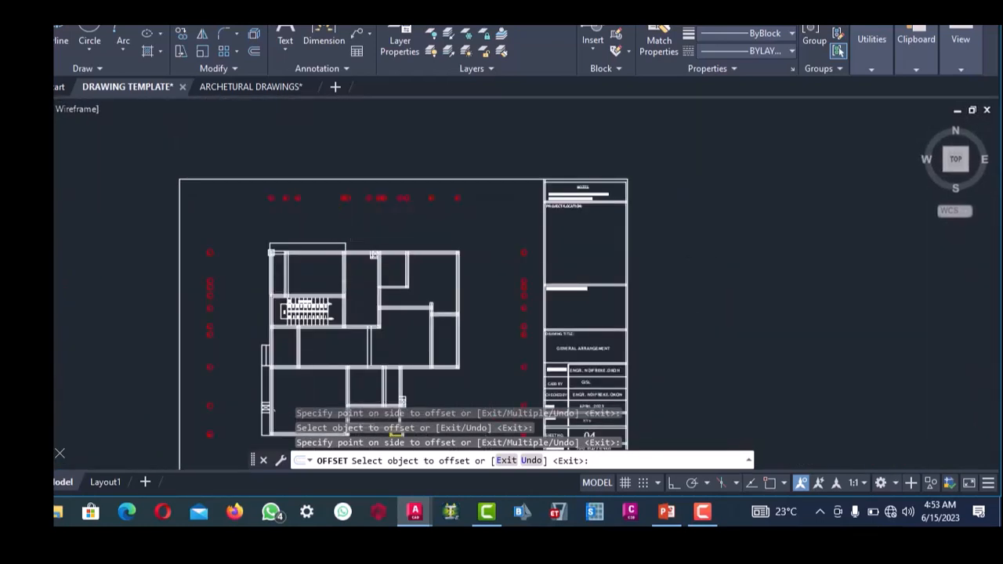
pyautogui.press('Escape')
# - Move the row of red grid bubbles above the plan about 836 straight up with Ortho on
pyautogui.scroll(1, 361, 255)
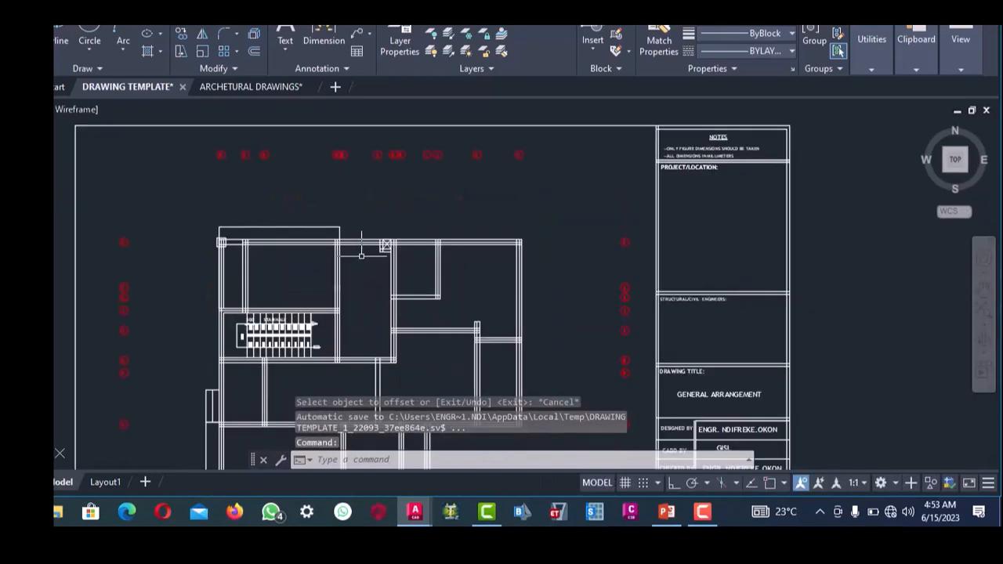
pyautogui.scroll(-2, 409, 219)
pyautogui.scroll(5, 476, 202)
pyautogui.scroll(-3, 477, 220)
pyautogui.scroll(2, 477, 242)
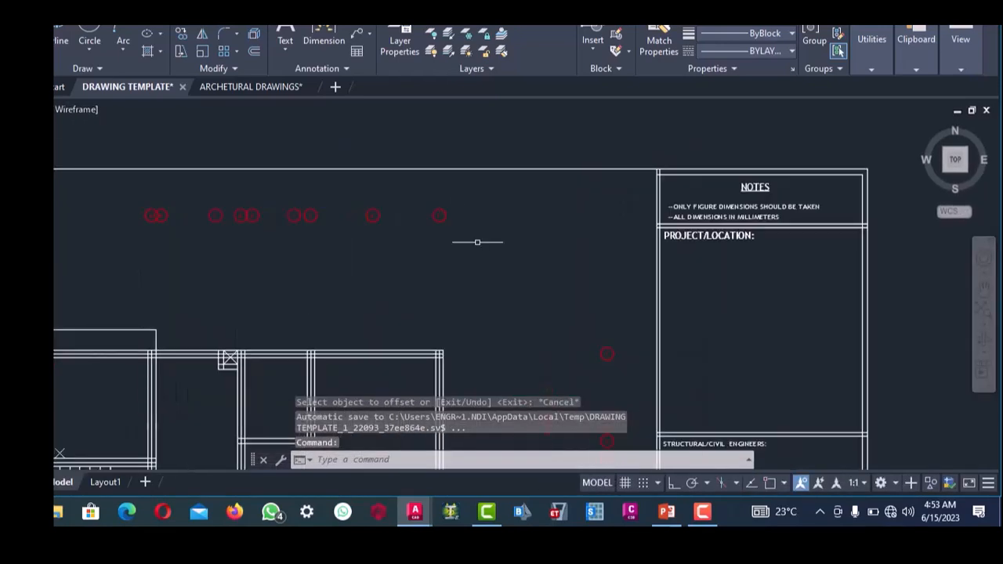
pyautogui.scroll(-2, 478, 242)
pyautogui.click(483, 235)
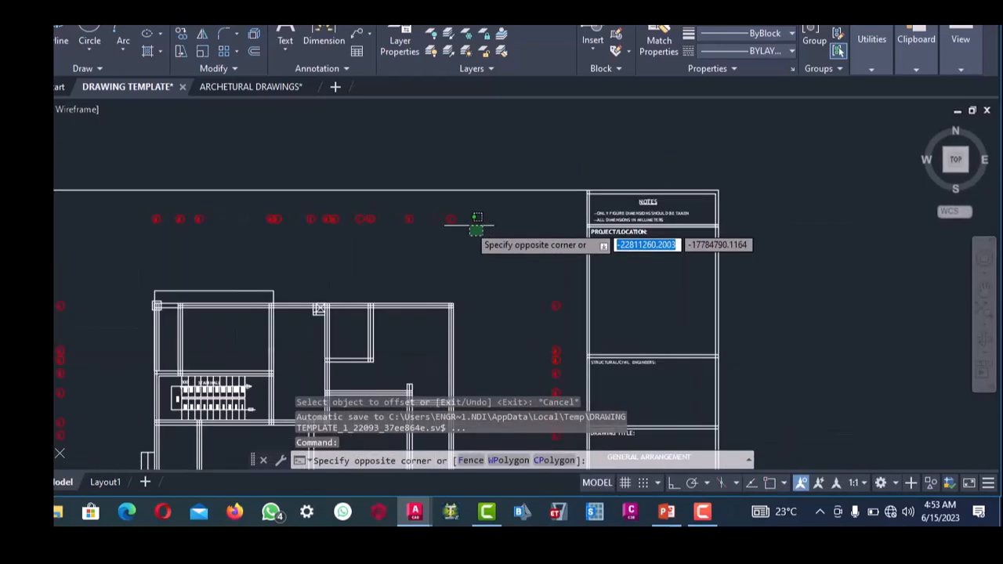
pyautogui.click(146, 210)
pyautogui.rightClick(219, 219)
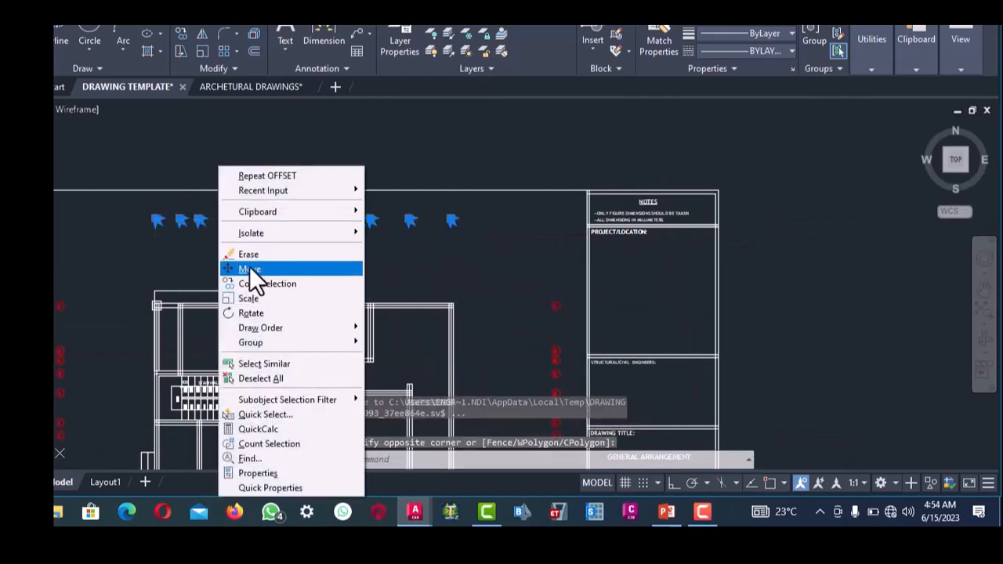
pyautogui.click(250, 268)
pyautogui.click(251, 259)
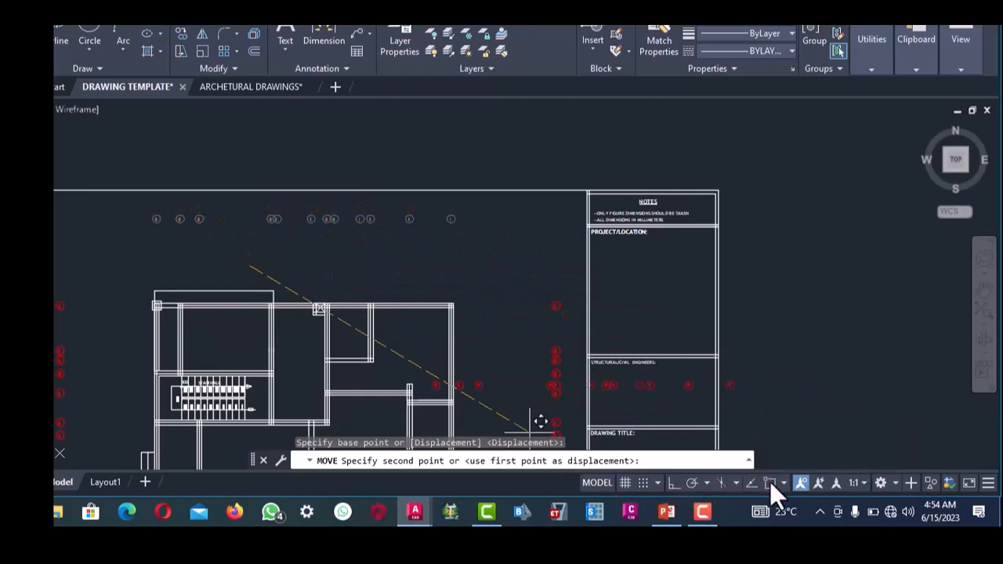
pyautogui.click(674, 483)
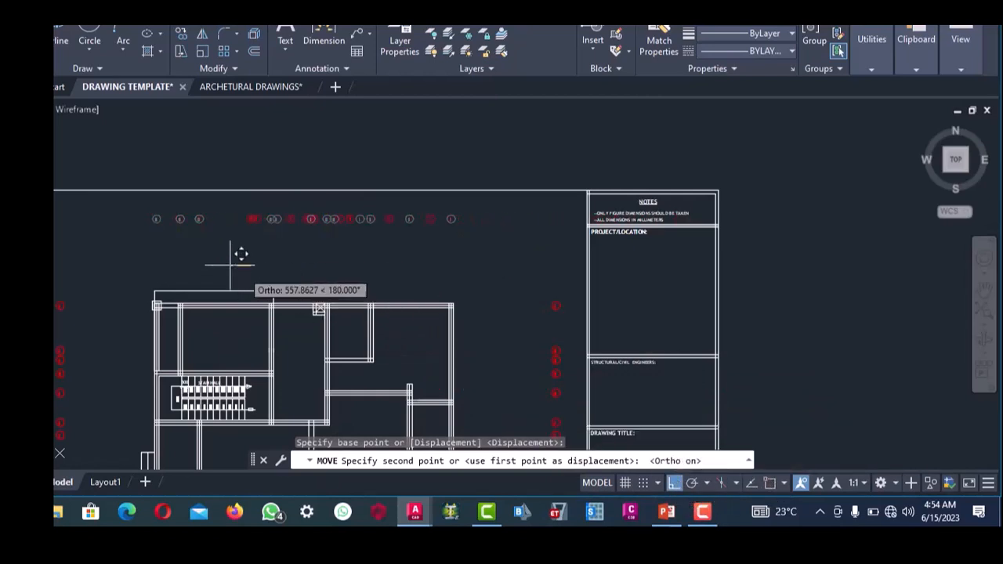
pyautogui.scroll(2, 254, 237)
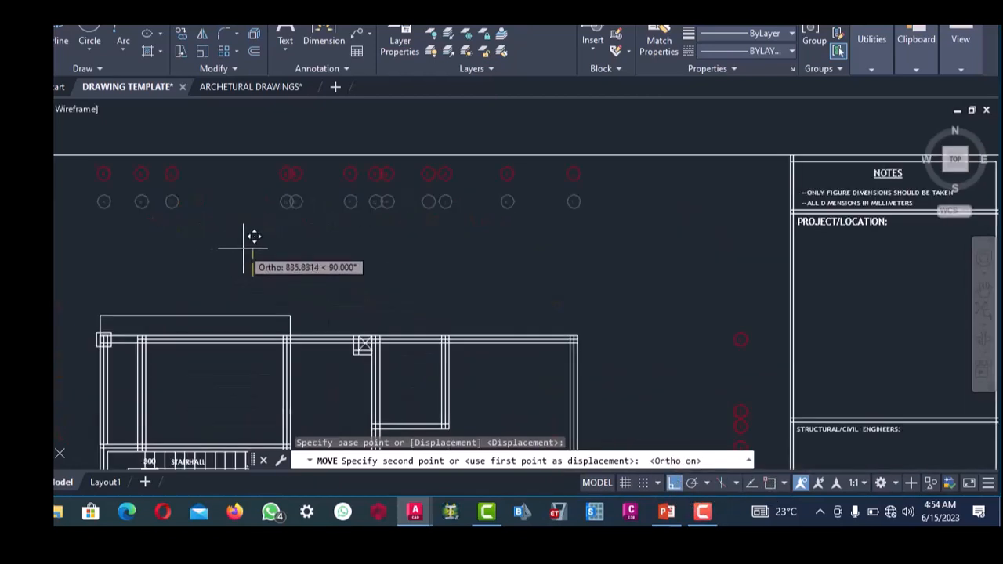
pyautogui.click(243, 248)
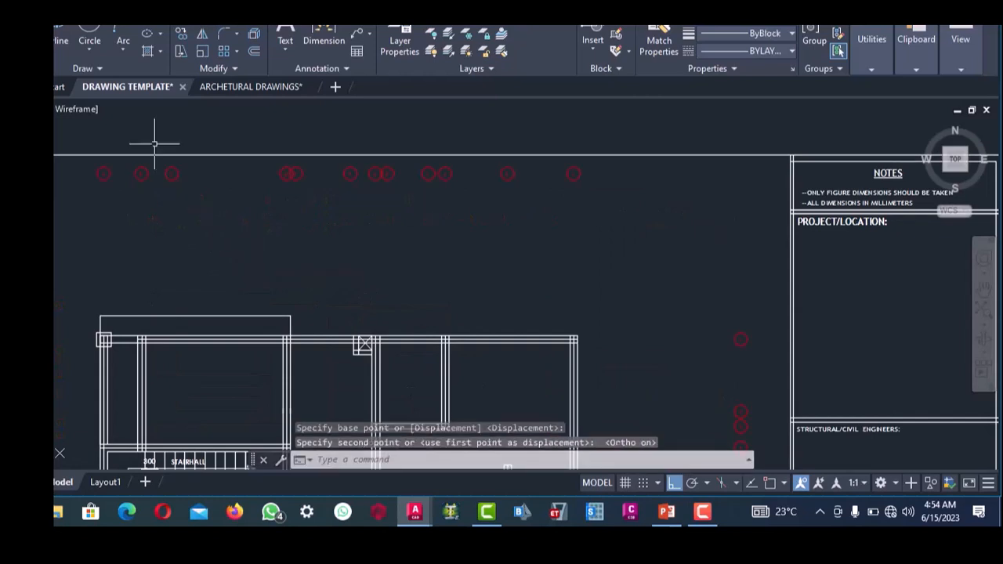
# - Draw a horizontal reference line along the underside of the top grid bubbles, from the leftmost bubble to beyond the rightmost
pyautogui.write('l')
pyautogui.press('Return')
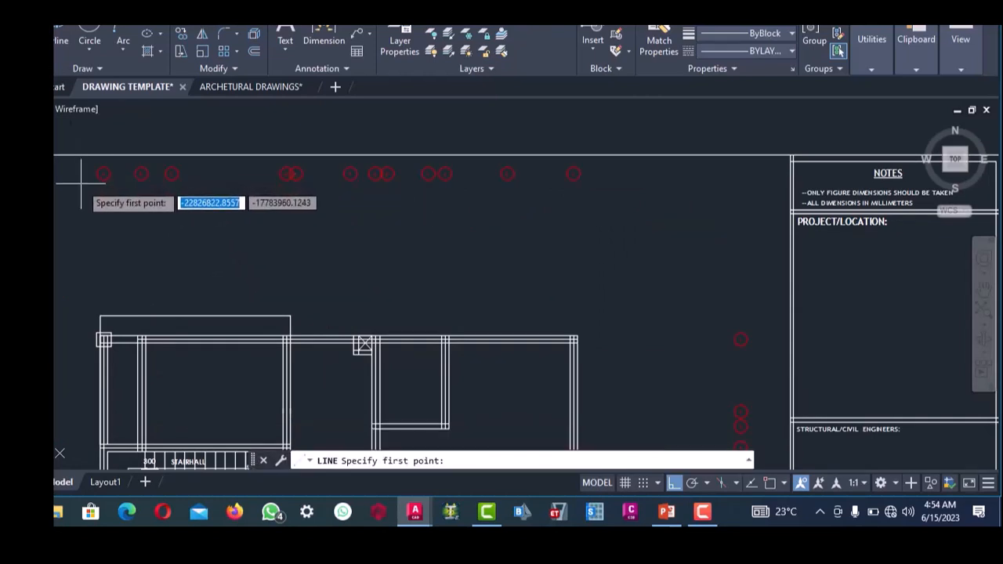
pyautogui.scroll(4, 85, 184)
pyautogui.click(104, 175)
pyautogui.scroll(-6, 165, 187)
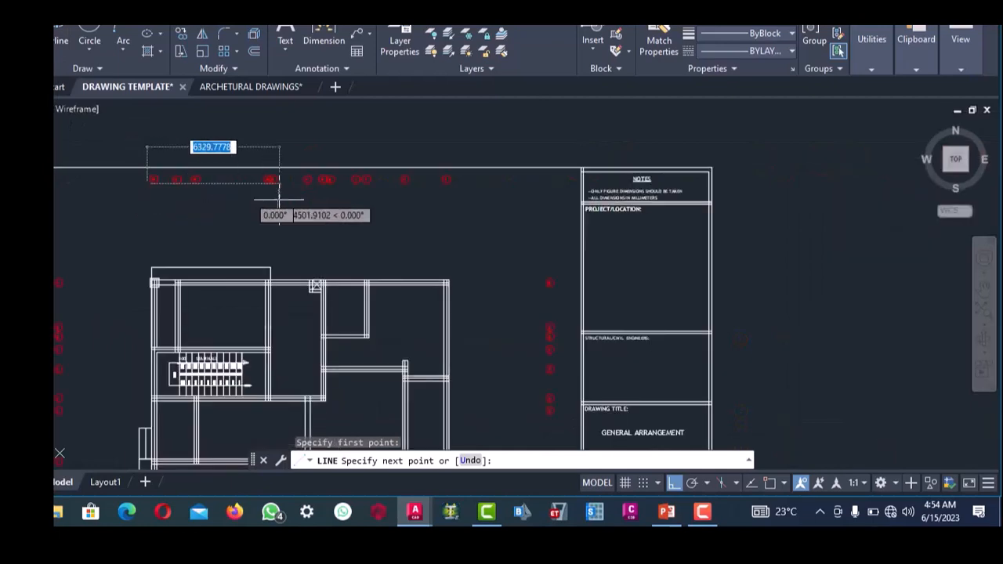
pyautogui.scroll(2, 480, 184)
pyautogui.scroll(-4, 516, 174)
pyautogui.scroll(2, 539, 188)
pyautogui.click(550, 188)
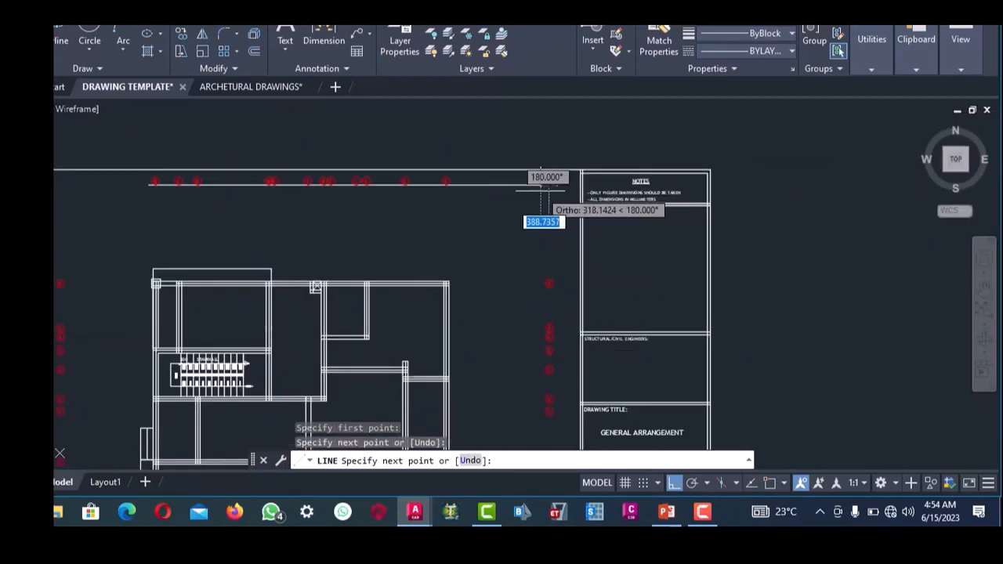
pyautogui.rightClick(544, 191)
pyautogui.click(558, 200)
# - Extend the centrelines of the rightmost wall and the short wall inside it up to the reference line under the top grid bubbles
pyautogui.scroll(4, 466, 206)
pyautogui.click(458, 146)
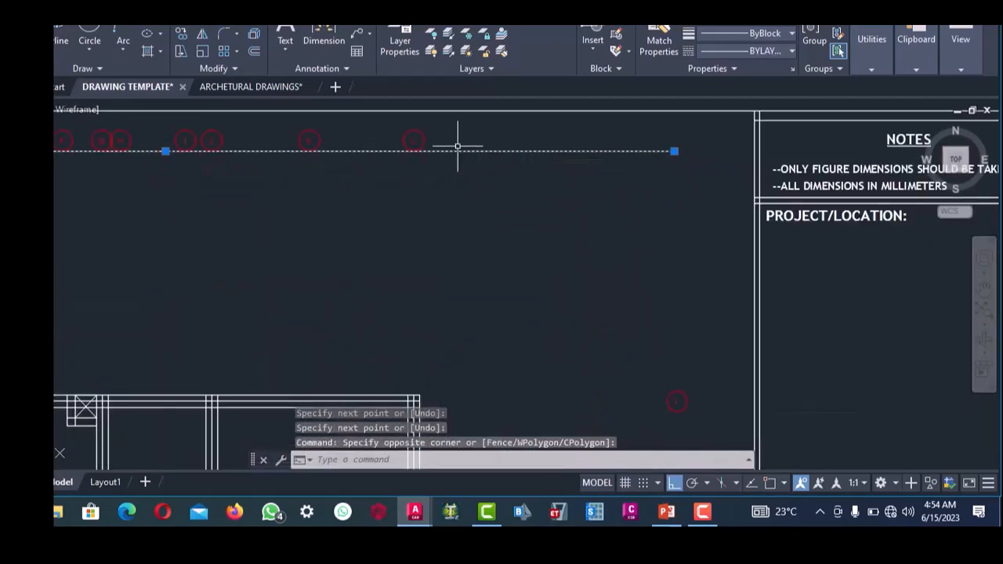
pyautogui.click(226, 32)
pyautogui.scroll(-3, 400, 298)
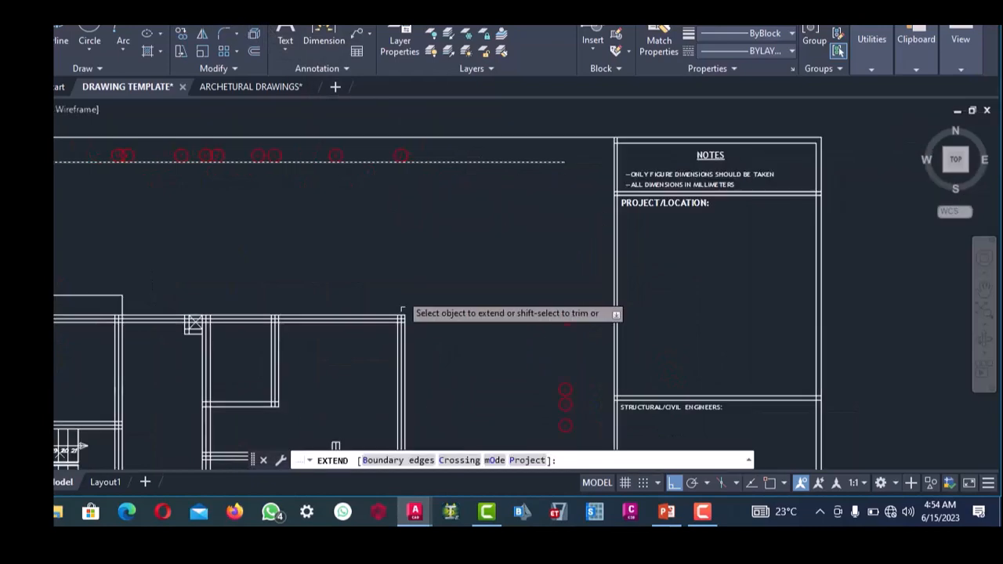
pyautogui.scroll(3, 392, 325)
pyautogui.click(387, 293)
pyautogui.scroll(-3, 403, 282)
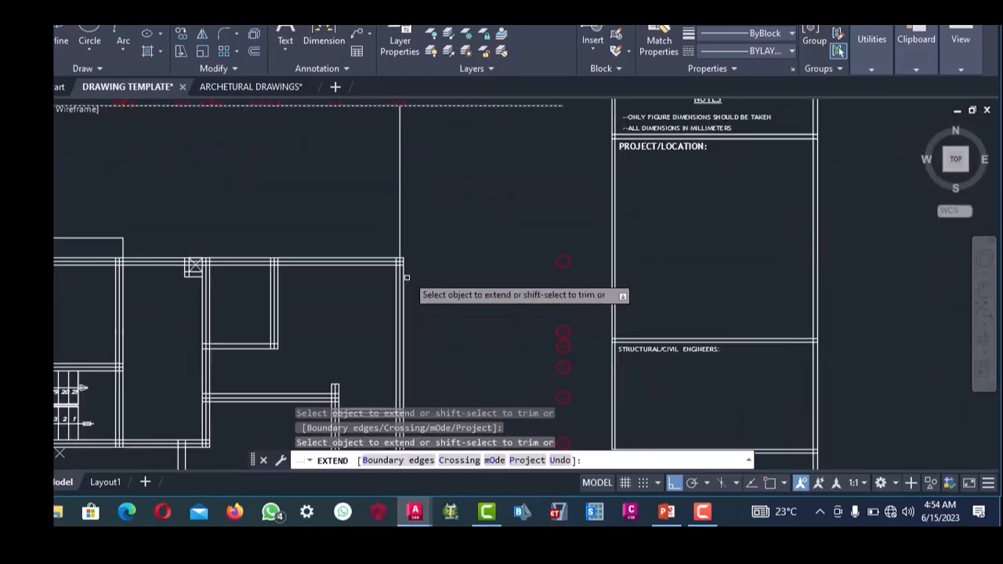
pyautogui.scroll(3, 258, 274)
pyautogui.click(284, 261)
pyautogui.scroll(-3, 274, 291)
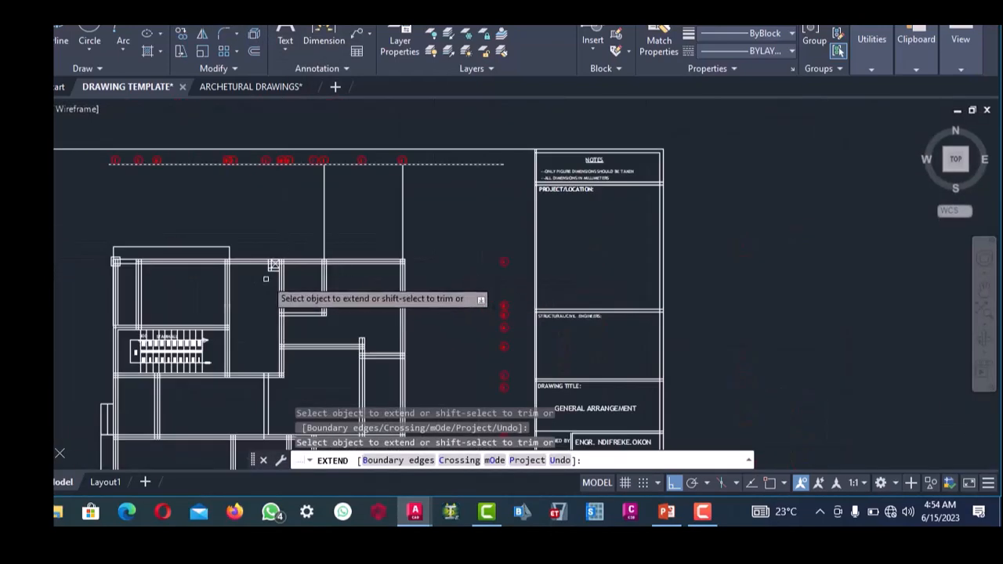
# - Extend the centrelines of the wall beside the crossed column and of the upper-left room's right wall up to the reference line
pyautogui.scroll(3, 307, 271)
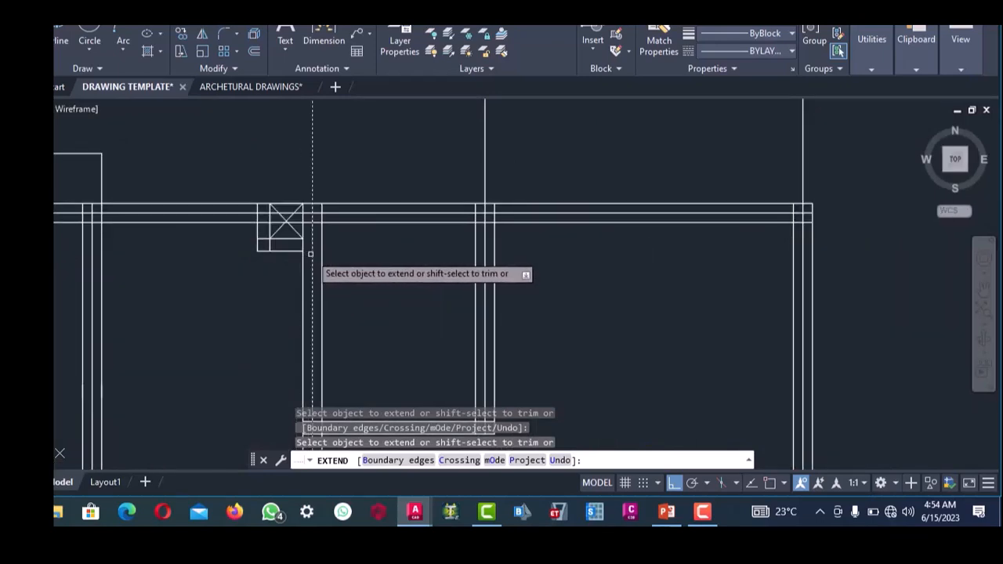
pyautogui.scroll(-3, 266, 258)
pyautogui.scroll(3, 254, 244)
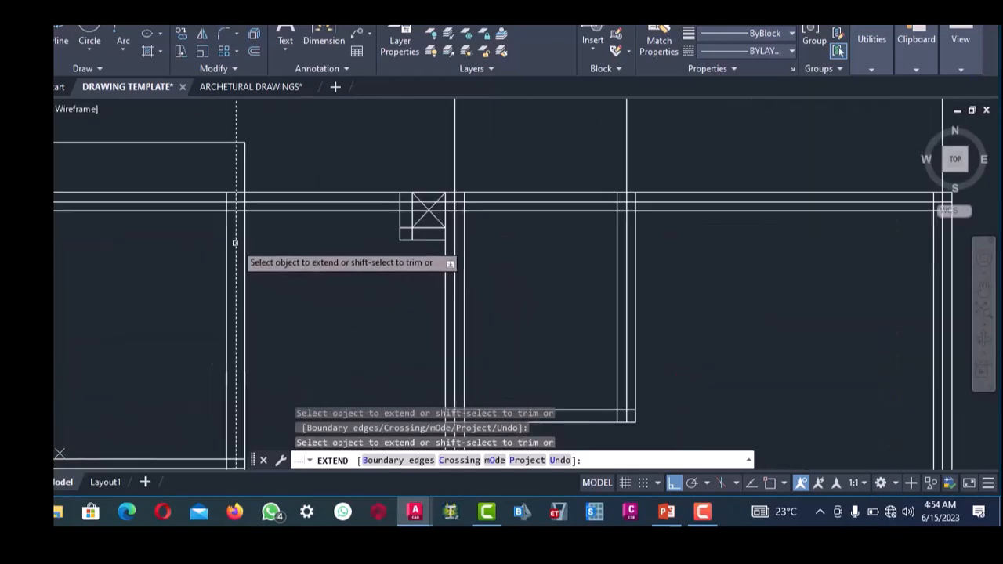
pyautogui.scroll(-2, 294, 251)
pyautogui.scroll(-2, 313, 247)
# - Extend the two leftmost vertical wall centrelines up to the reference line and end the Extend command
pyautogui.scroll(5, 243, 255)
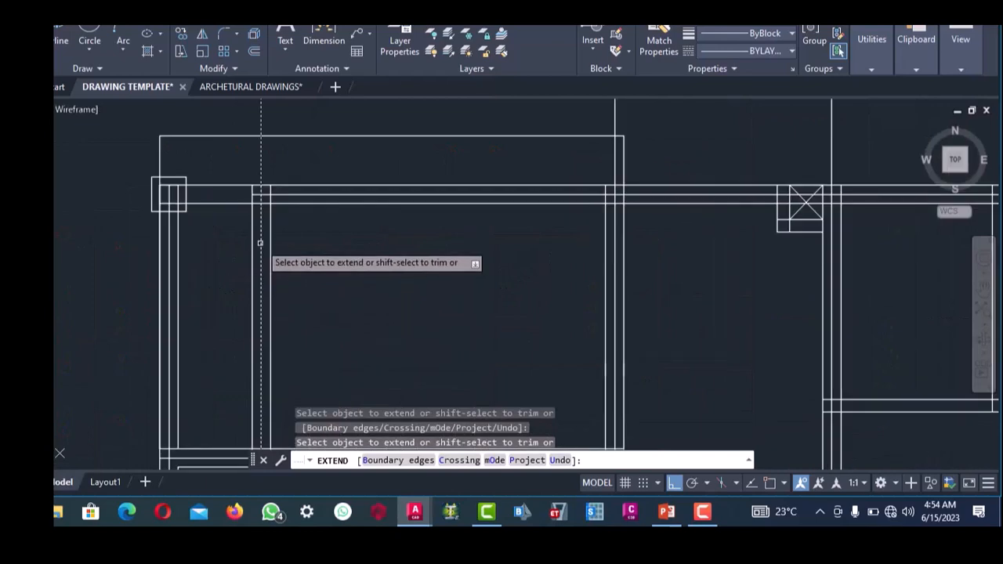
pyautogui.scroll(-3, 274, 247)
pyautogui.scroll(3, 235, 244)
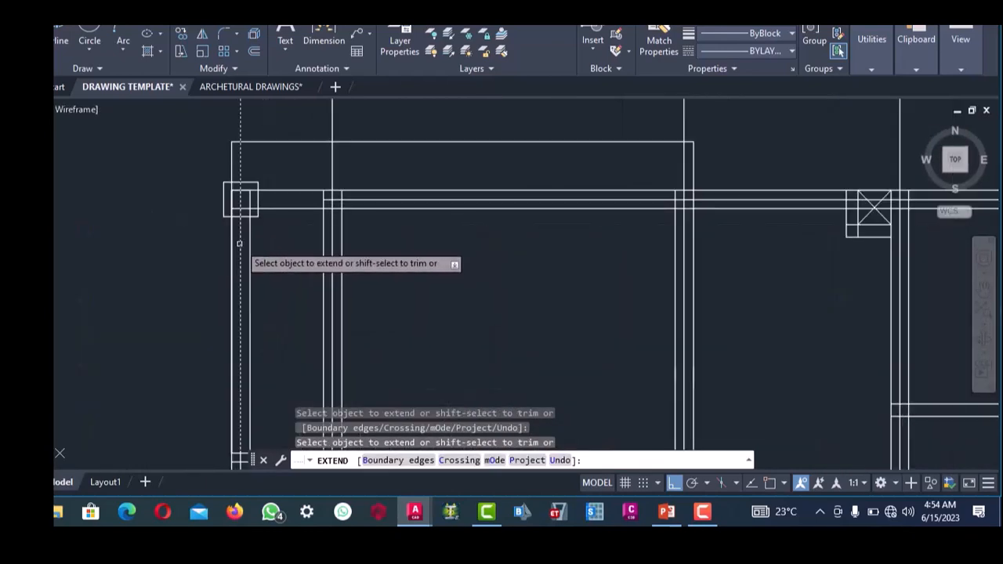
pyautogui.scroll(-3, 239, 244)
pyautogui.scroll(2, 369, 247)
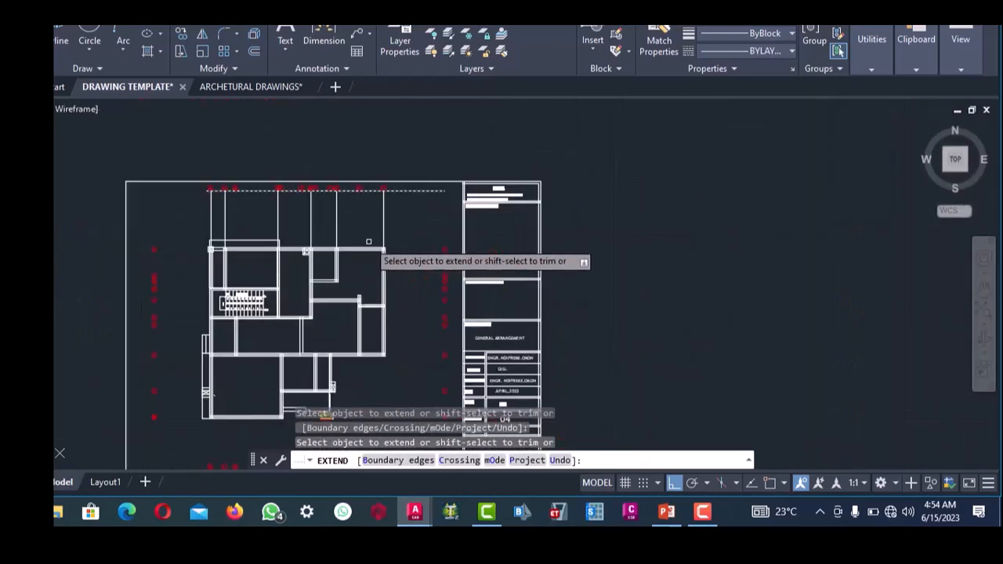
pyautogui.scroll(-2, 368, 242)
pyautogui.scroll(2, 357, 310)
pyautogui.scroll(2, 369, 240)
pyautogui.rightClick(376, 227)
pyautogui.click(393, 236)
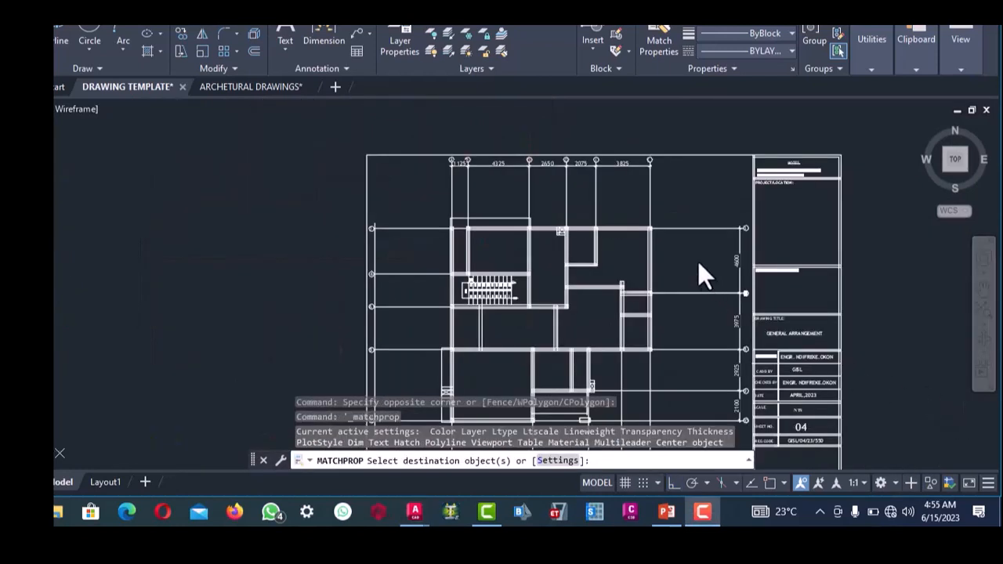
# - Match the dash-dot centreline properties onto vertical gridlines A, B, D, G, J and L above the plan
pyautogui.scroll(2, 666, 208)
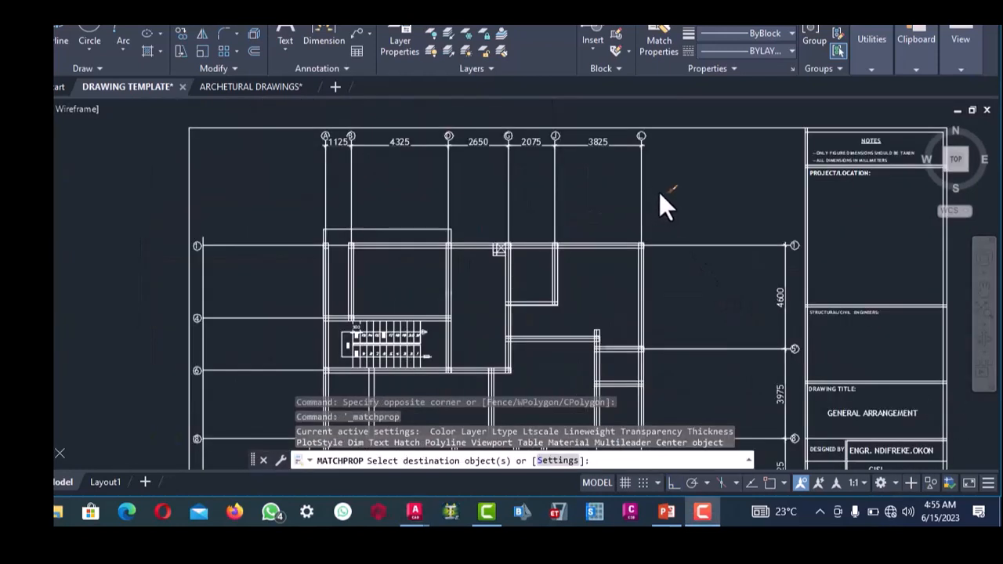
pyautogui.click(660, 190)
pyautogui.click(658, 195)
pyautogui.click(618, 178)
pyautogui.scroll(-4, 630, 208)
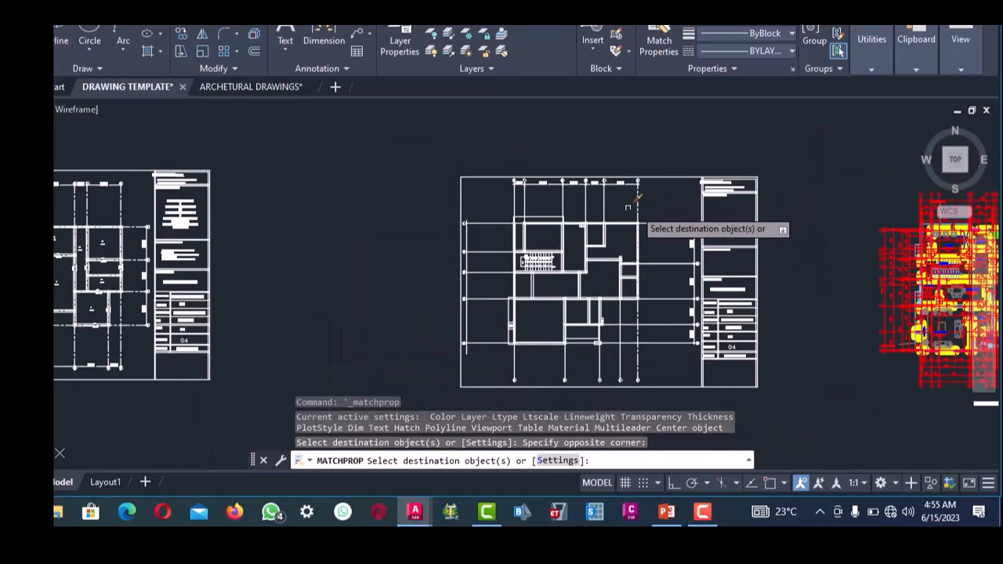
pyautogui.scroll(4, 628, 207)
pyautogui.click(556, 196)
pyautogui.scroll(-4, 556, 196)
pyautogui.scroll(4, 571, 207)
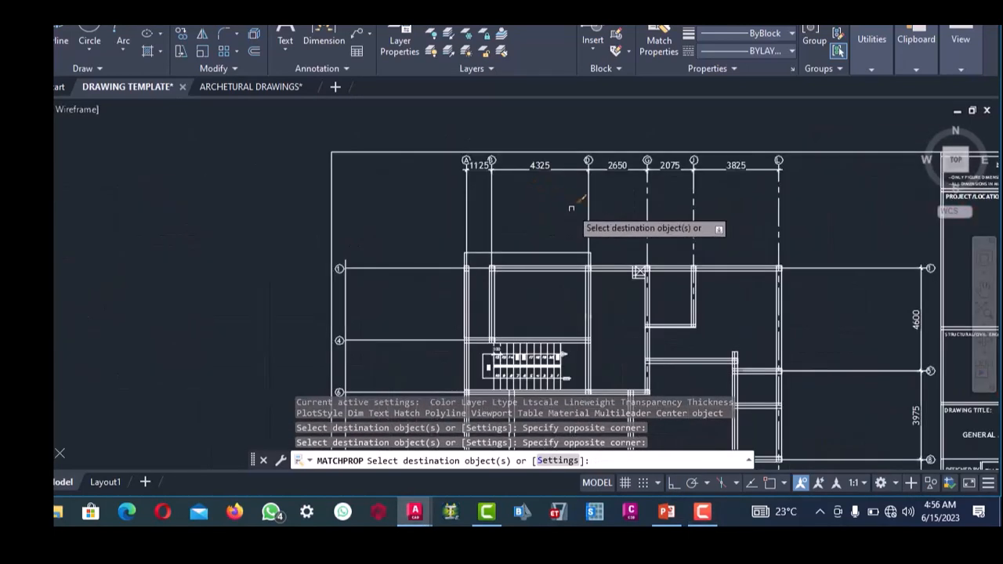
pyautogui.click(594, 200)
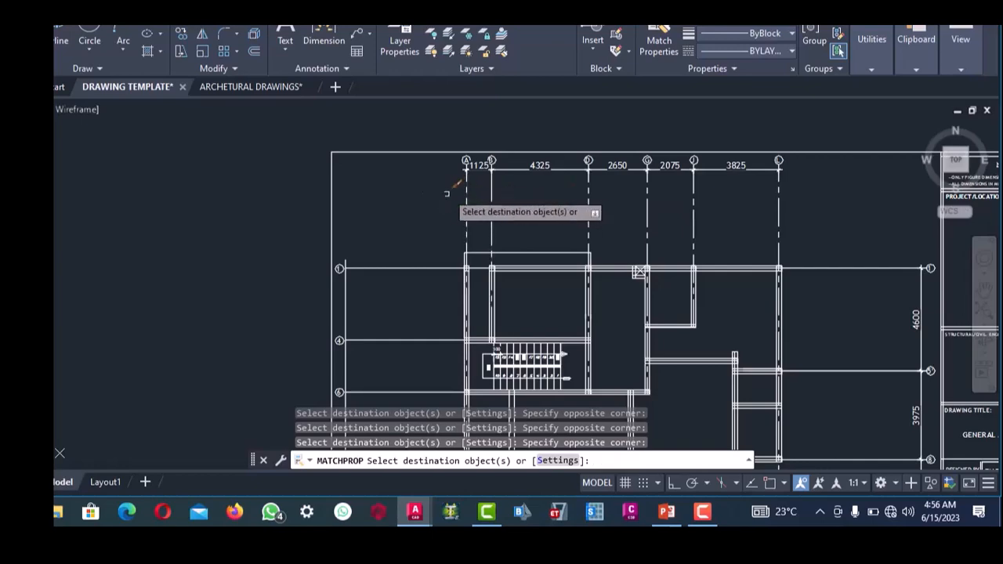
# - Match the dash-dot centreline properties onto horizontal gridlines 1, 4, 6, 8 and 10 along the plan's left side
pyautogui.scroll(-4, 449, 189)
pyautogui.click(437, 264)
pyautogui.click(421, 152)
pyautogui.scroll(4, 411, 239)
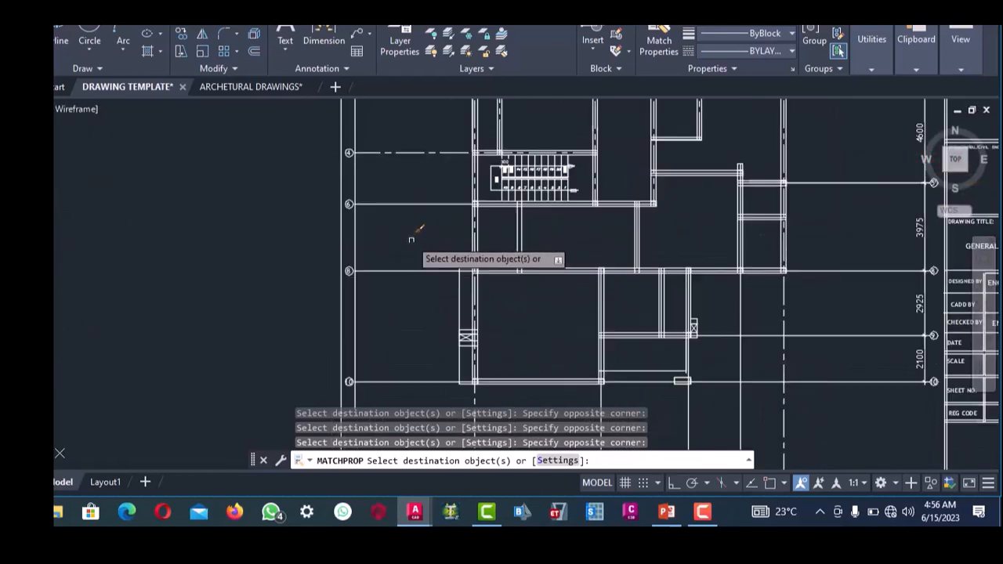
pyautogui.click(402, 233)
pyautogui.click(397, 242)
pyautogui.scroll(-4, 397, 240)
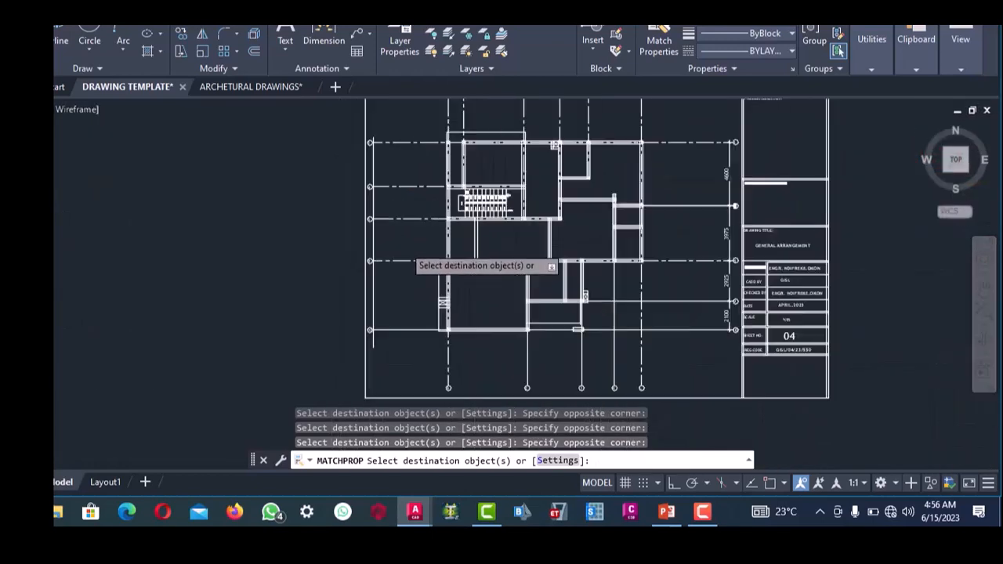
pyautogui.scroll(4, 404, 284)
pyautogui.click(412, 327)
pyautogui.click(407, 260)
pyautogui.scroll(-4, 407, 256)
# - Match the dash-dot centreline properties onto vertical gridlines E, I and K below the plan
pyautogui.scroll(4, 510, 290)
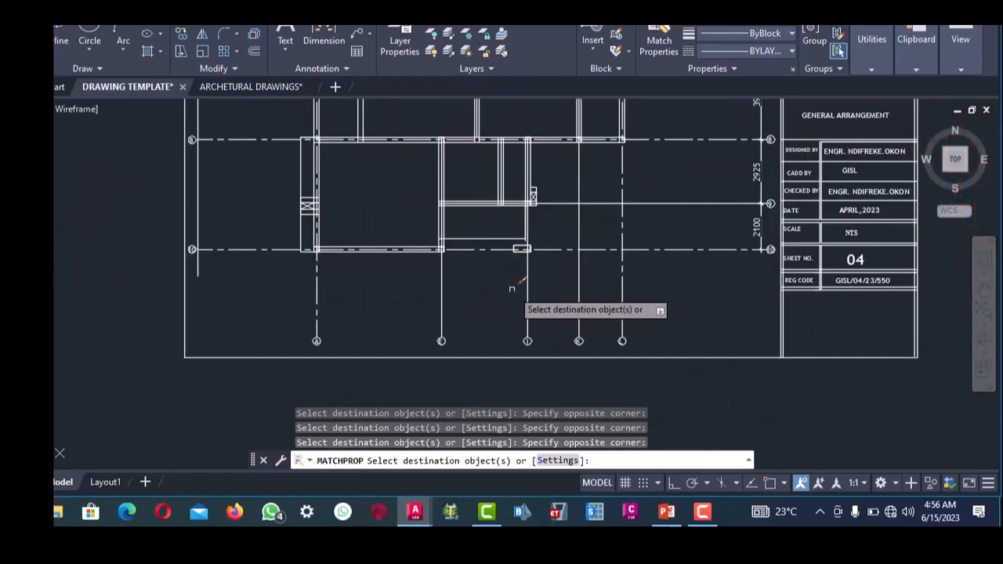
pyautogui.click(411, 274)
pyautogui.scroll(-4, 460, 287)
pyautogui.scroll(4, 520, 288)
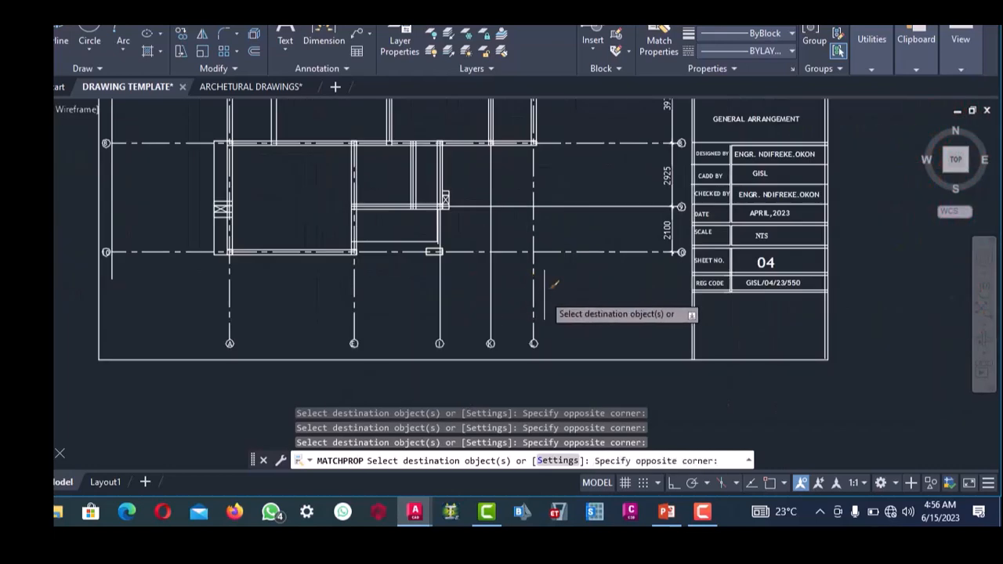
pyautogui.click(433, 275)
pyautogui.scroll(-4, 492, 282)
# - Match the dash-dot properties onto gridline 9, try the same on the right-hand gridline between 1 and 8, and end property matching
pyautogui.scroll(5, 505, 266)
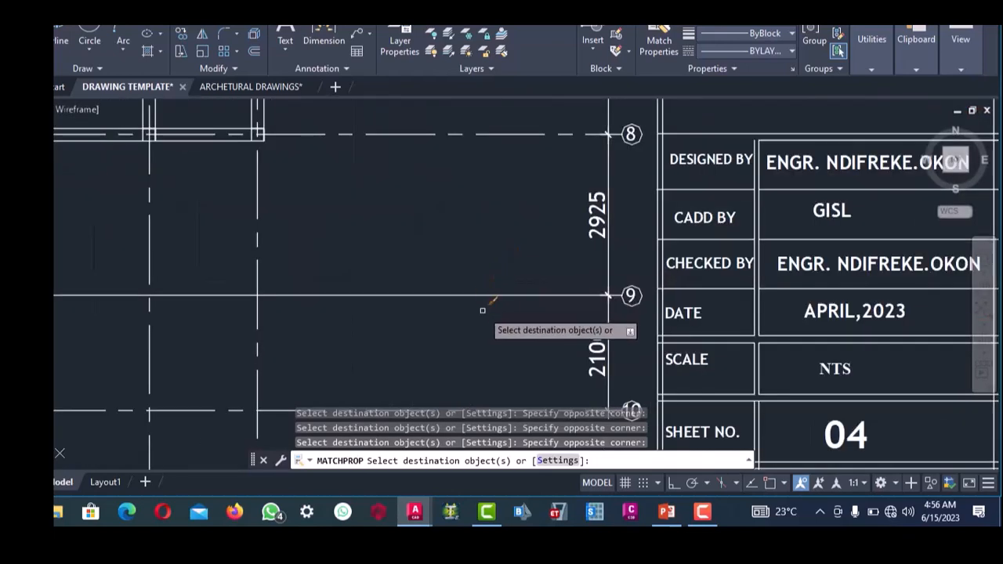
pyautogui.scroll(-4, 475, 262)
pyautogui.scroll(4, 467, 224)
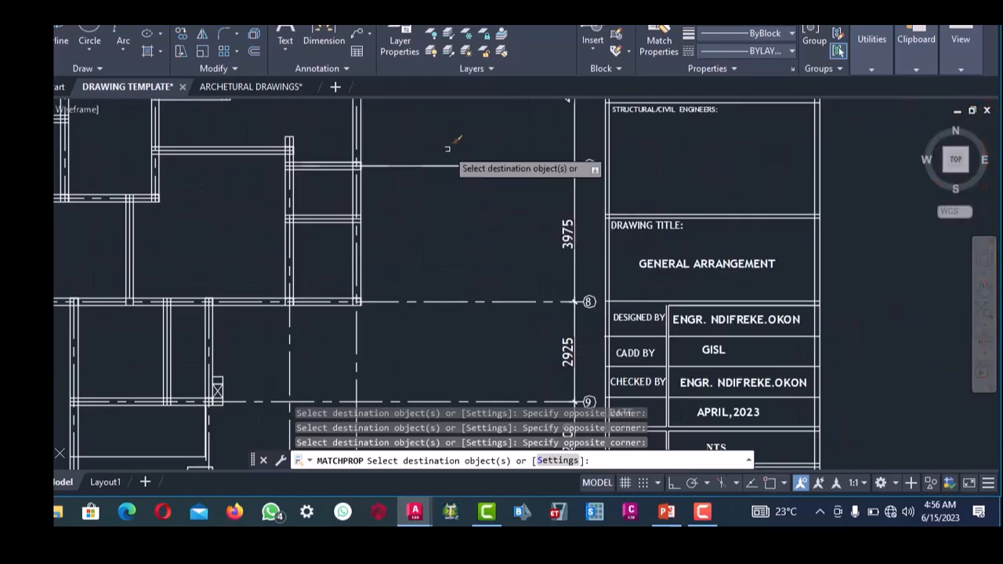
pyautogui.scroll(-4, 449, 153)
pyautogui.scroll(4, 451, 161)
pyautogui.click(457, 207)
pyautogui.click(453, 205)
pyautogui.scroll(-4, 439, 196)
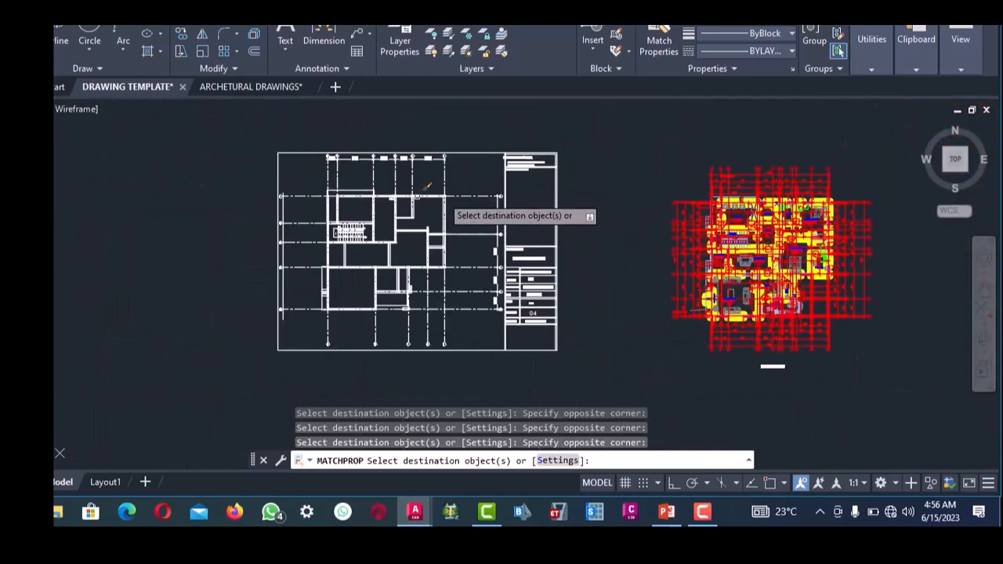
pyautogui.scroll(2, 283, 223)
pyautogui.click(304, 156)
pyautogui.click(457, 178)
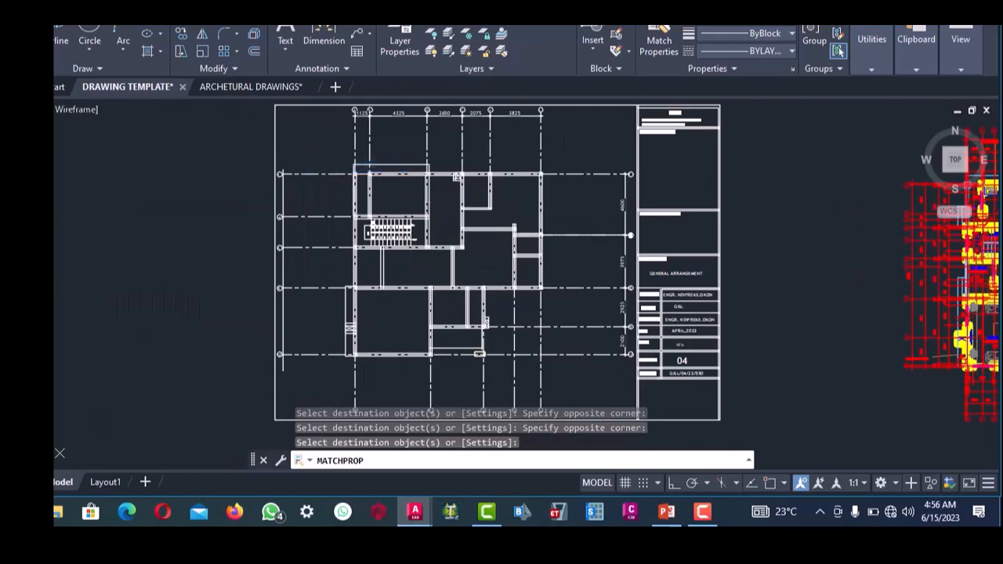
pyautogui.press('Return')
# - Delete the vertical reference line beside the left column of grid bubbles
pyautogui.scroll(-2, 501, 258)
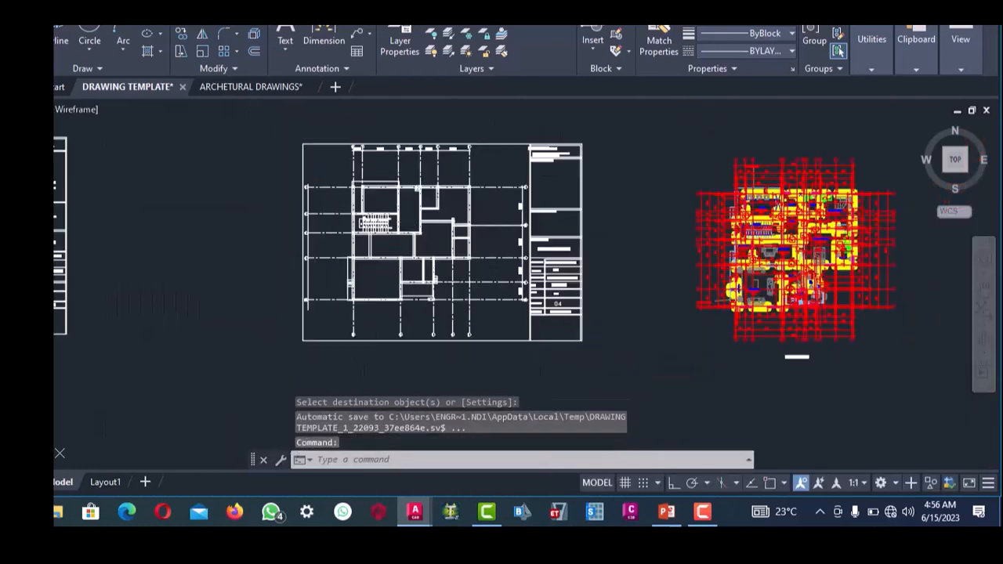
pyautogui.scroll(5, 305, 275)
pyautogui.click(305, 275)
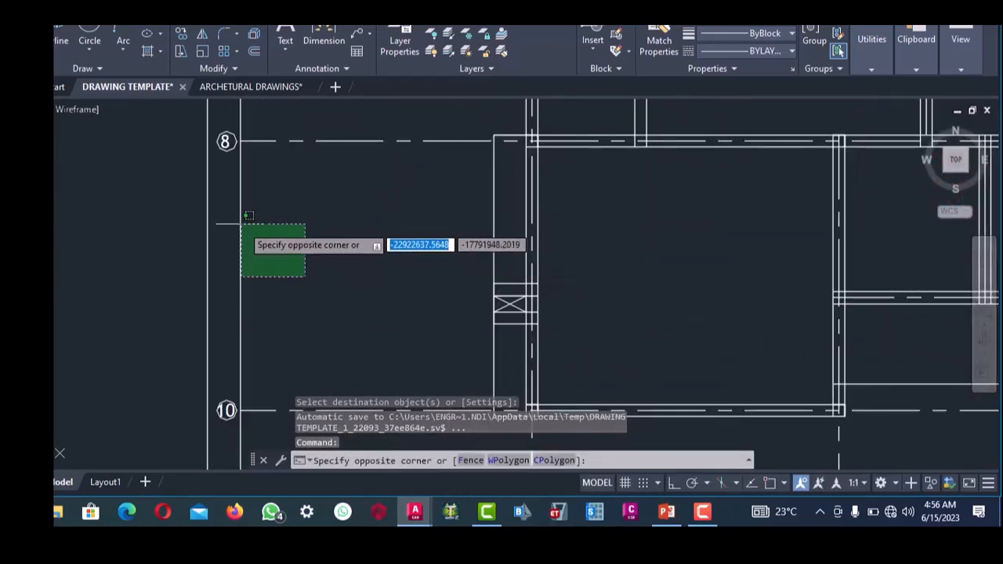
pyautogui.click(237, 219)
pyautogui.press('Delete')
pyautogui.scroll(-3, 300, 269)
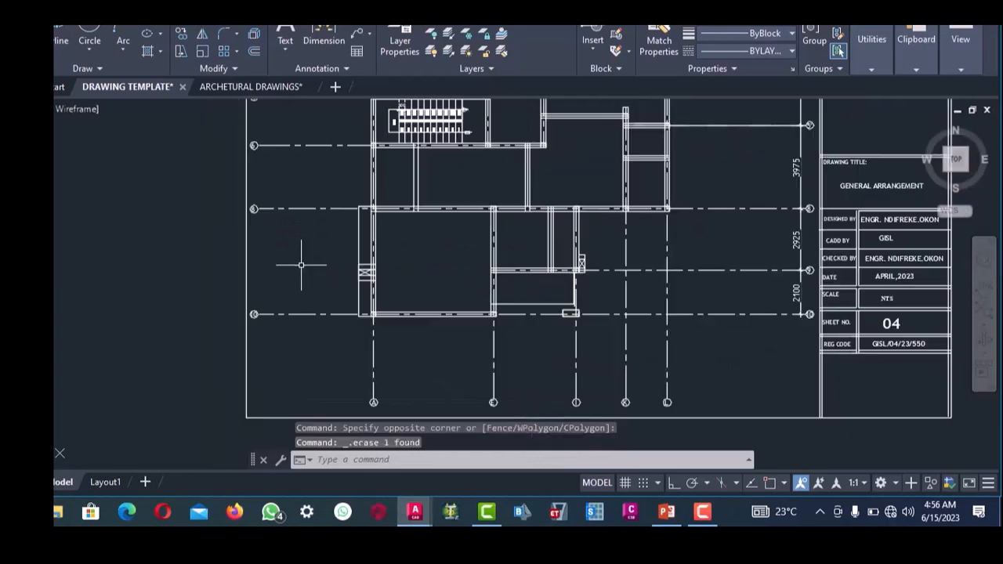
pyautogui.scroll(-3, 319, 150)
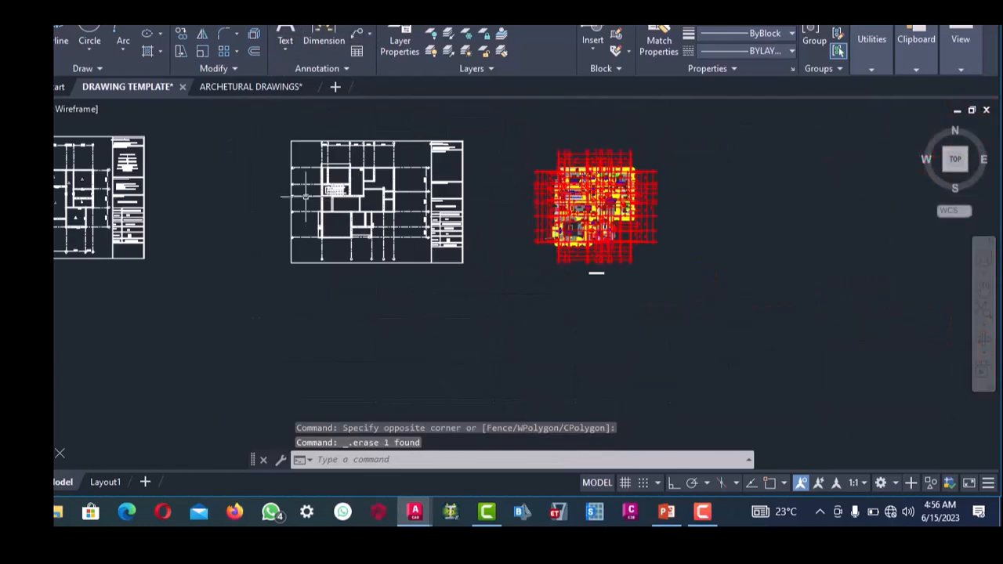
# - Add a vertical linear dimension between gridlines 1 and 4 beside their left bubbles, and leave object snap on
pyautogui.scroll(5, 304, 166)
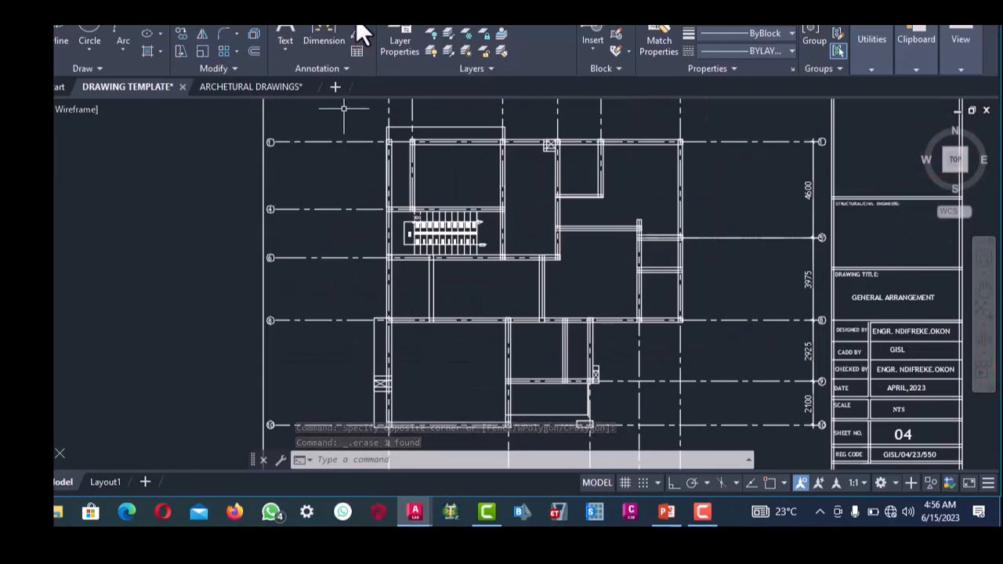
pyautogui.click(357, 32)
pyautogui.scroll(6, 286, 141)
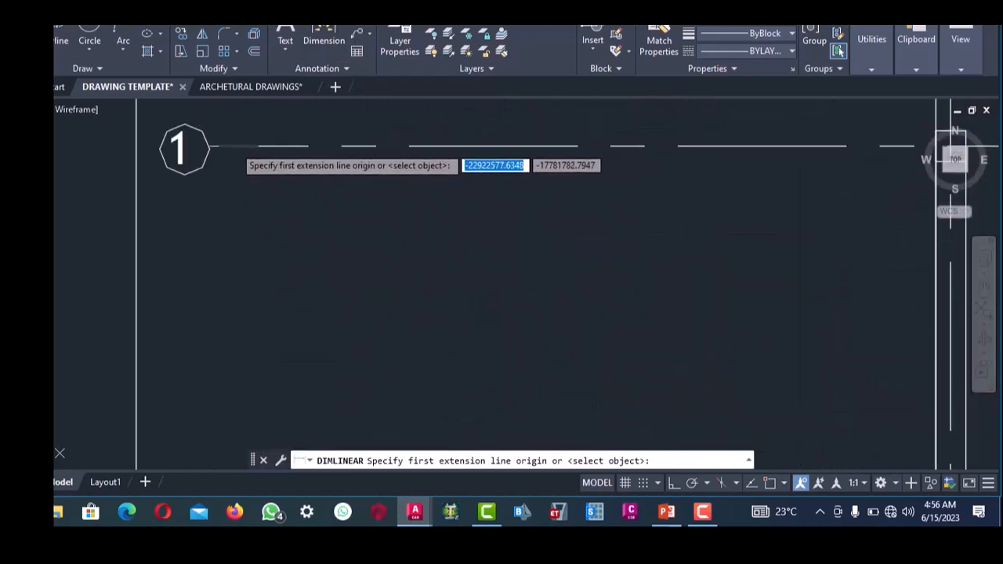
pyautogui.click(767, 484)
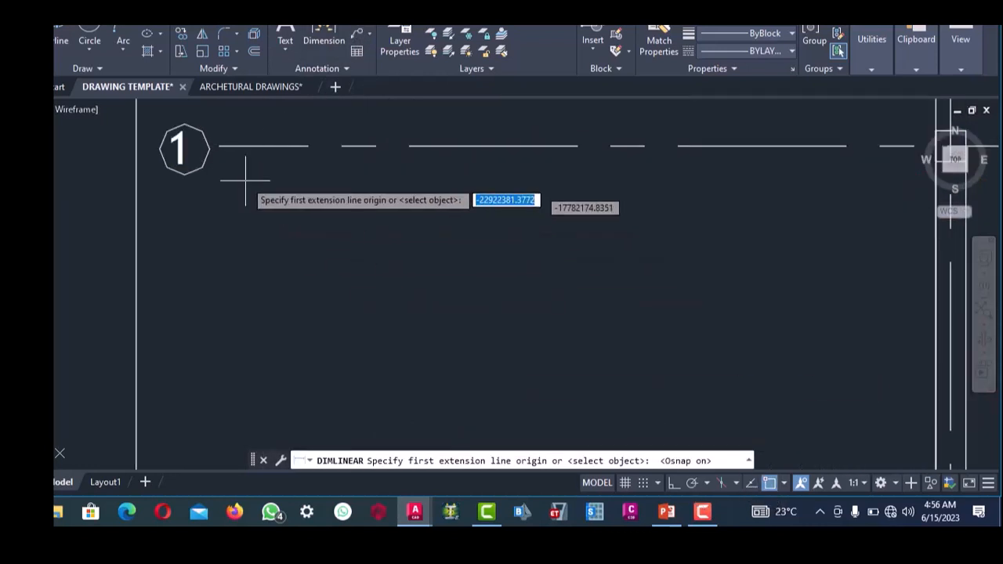
pyautogui.click(219, 146)
pyautogui.scroll(-5, 220, 146)
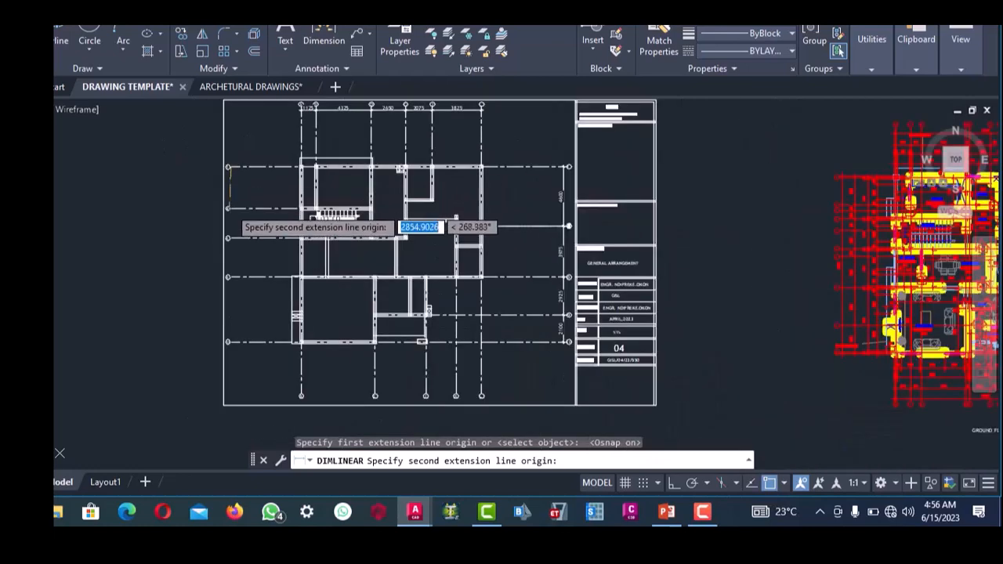
pyautogui.scroll(8, 228, 208)
pyautogui.click(227, 207)
pyautogui.scroll(-4, 227, 207)
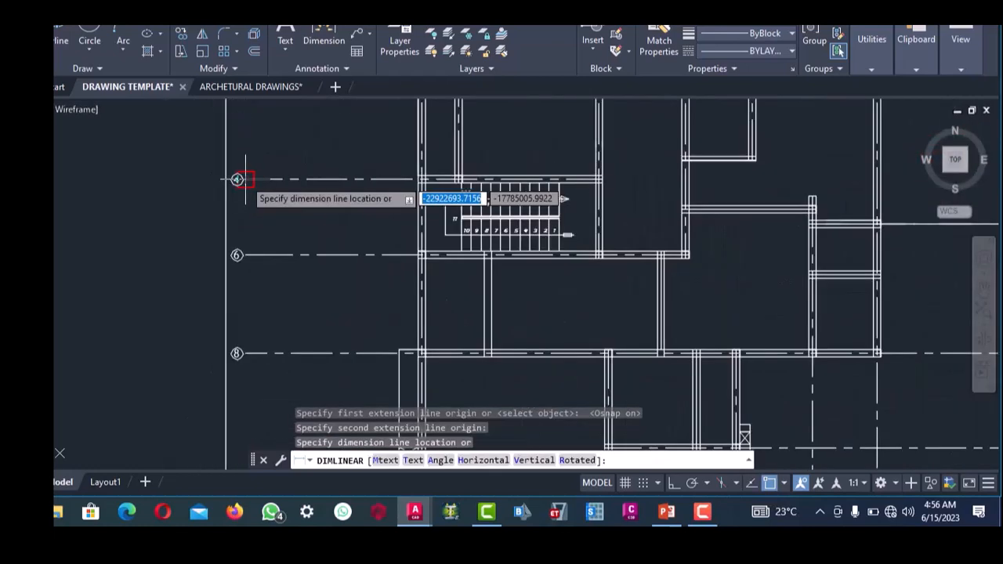
pyautogui.scroll(3, 246, 179)
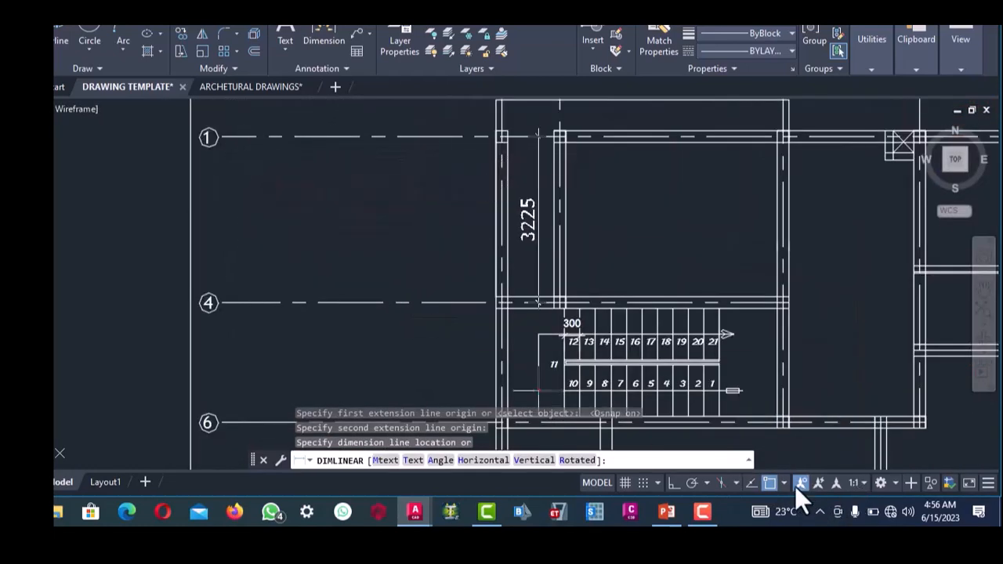
pyautogui.click(770, 483)
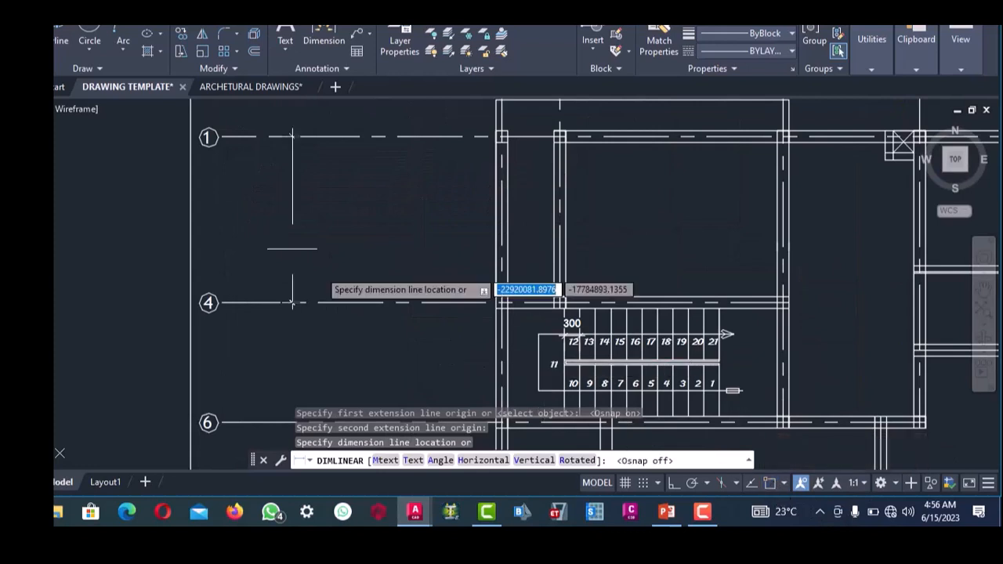
pyautogui.click(230, 224)
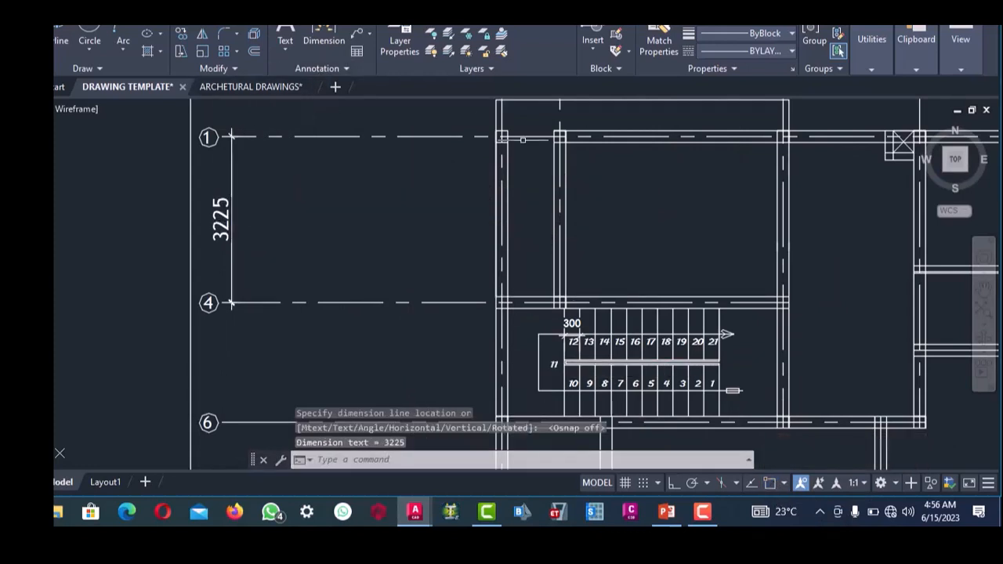
pyautogui.click(771, 480)
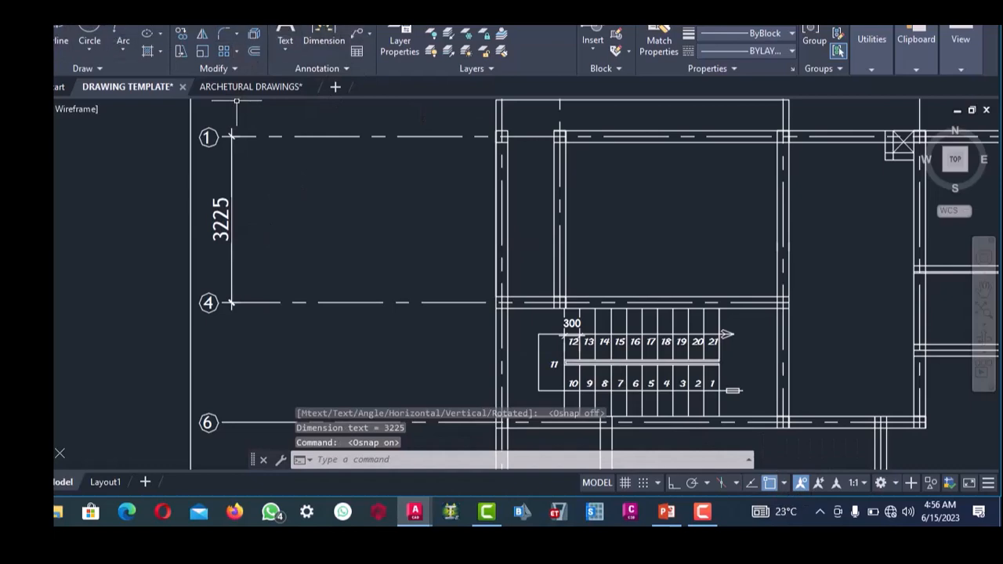
# - Continue the vertical dimension chain beside the left grid bubbles from gridline 4 to gridlines 6 and 8
pyautogui.click(185, 23)
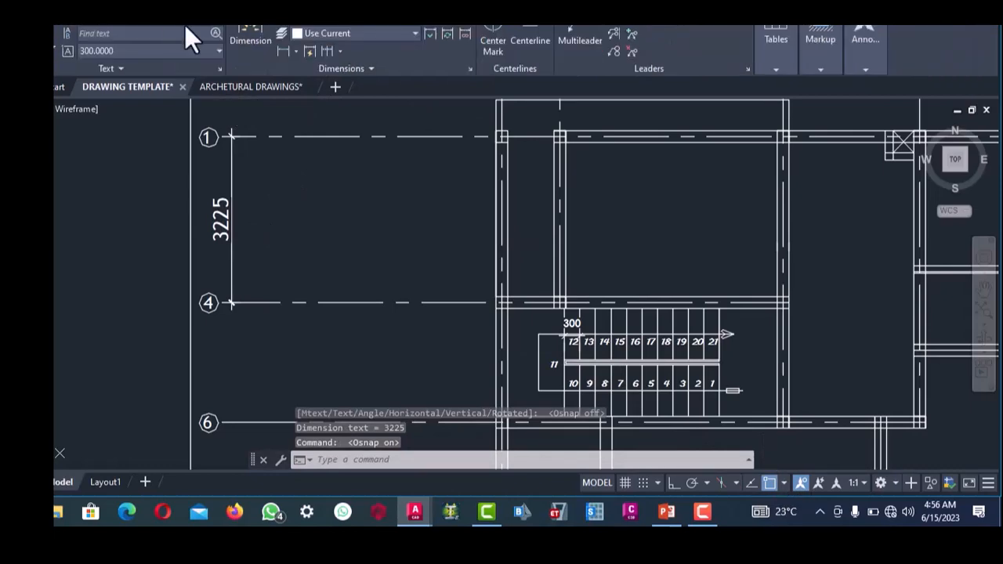
pyautogui.click(323, 50)
pyautogui.scroll(-5, 345, 203)
pyautogui.scroll(8, 262, 330)
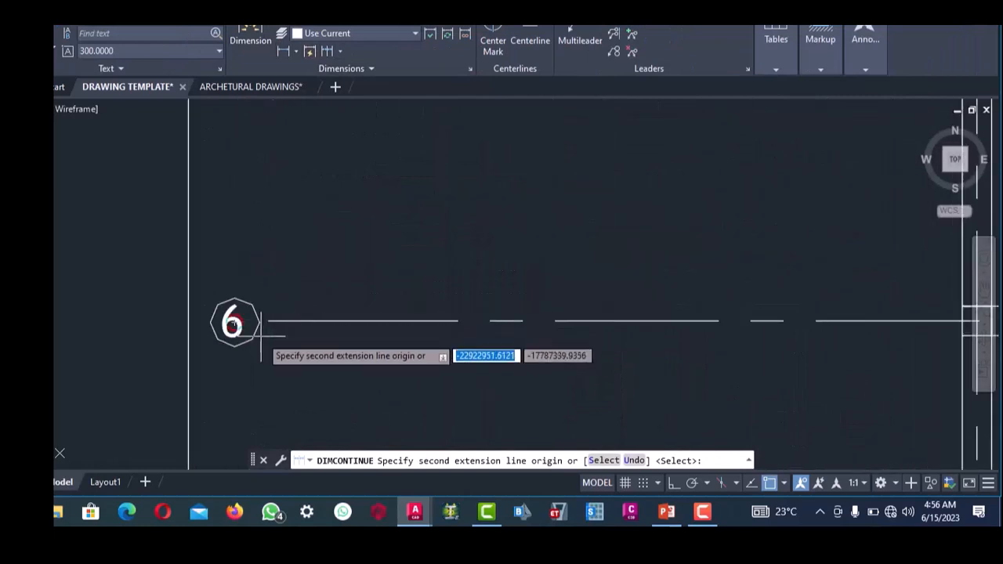
pyautogui.scroll(2, 261, 322)
pyautogui.click(270, 294)
pyautogui.scroll(-5, 303, 231)
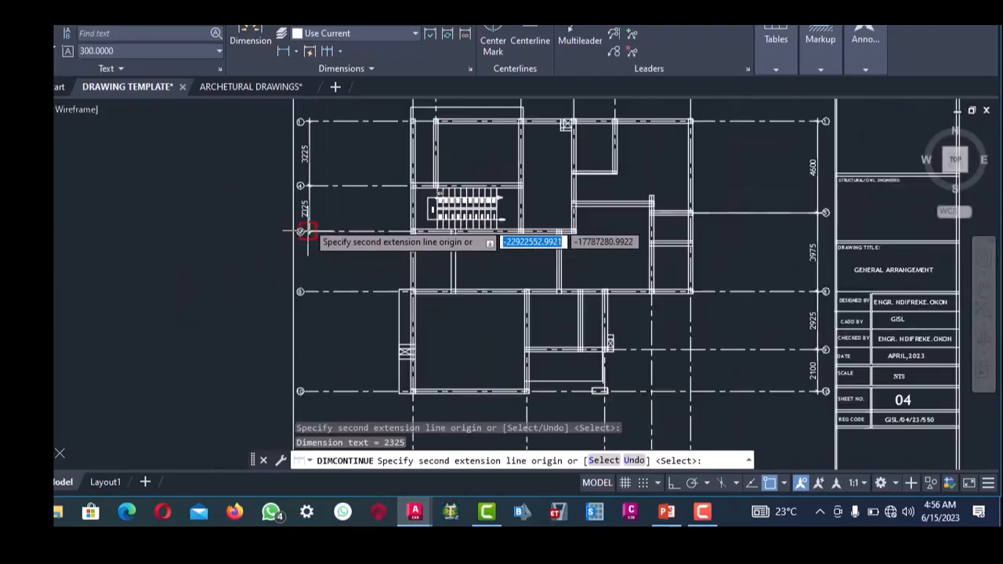
pyautogui.scroll(6, 303, 231)
pyautogui.click(328, 297)
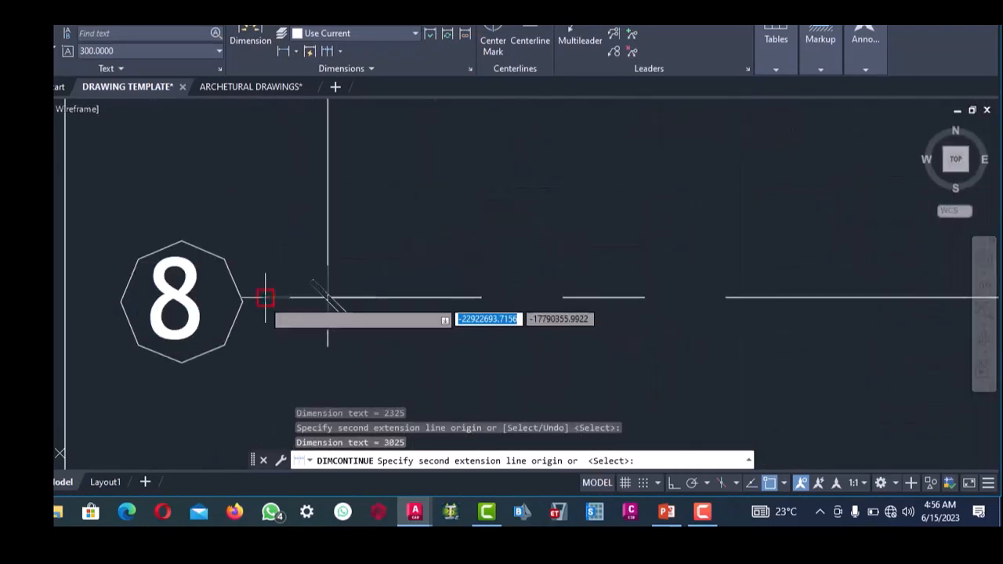
# - Continue the left dimension chain from gridline 8 to gridline 10 and end the Continue dimension command
pyautogui.scroll(-5, 324, 236)
pyautogui.scroll(6, 308, 298)
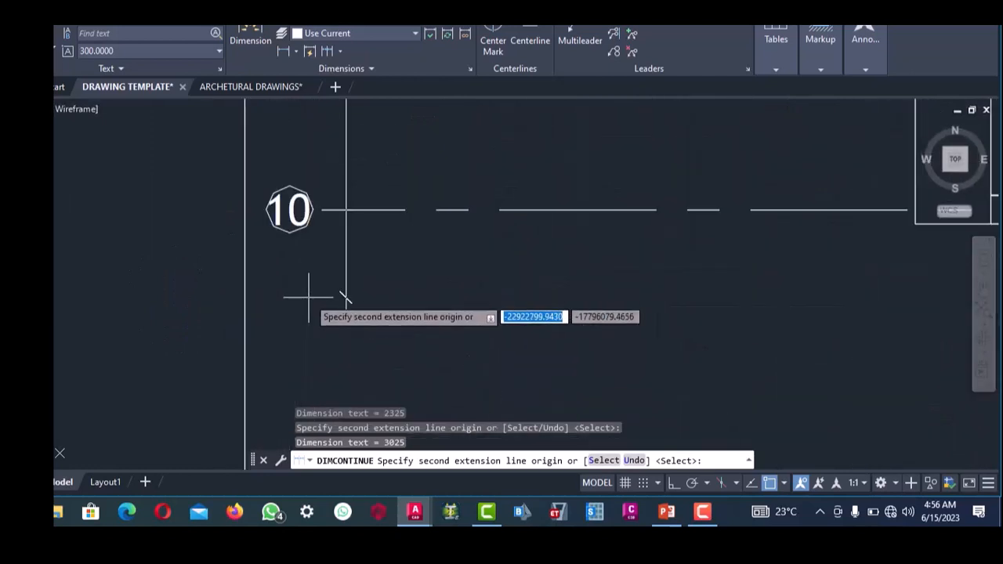
pyautogui.scroll(2, 308, 297)
pyautogui.click(314, 210)
pyautogui.scroll(-6, 316, 210)
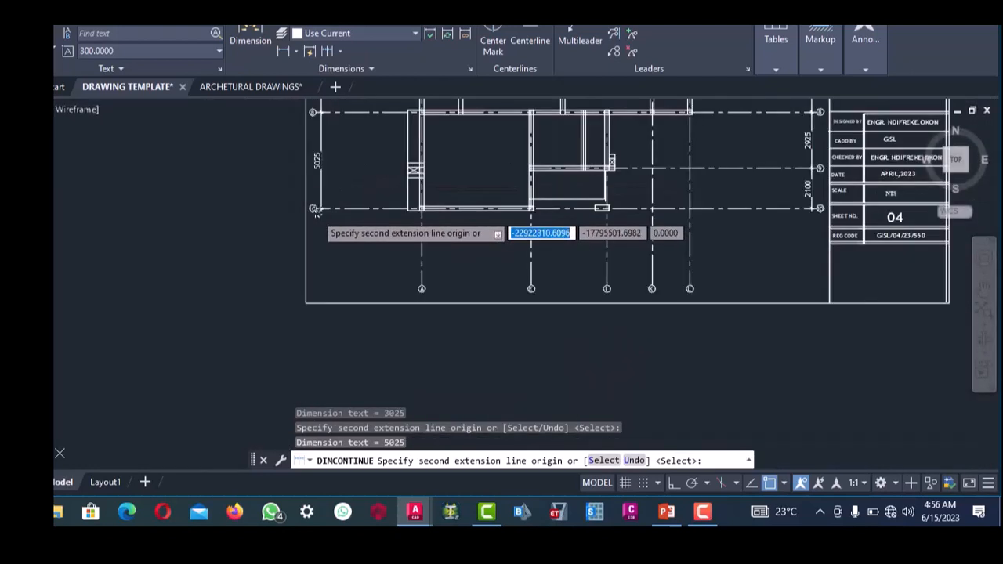
pyautogui.press('Escape')
pyautogui.scroll(-5, 313, 210)
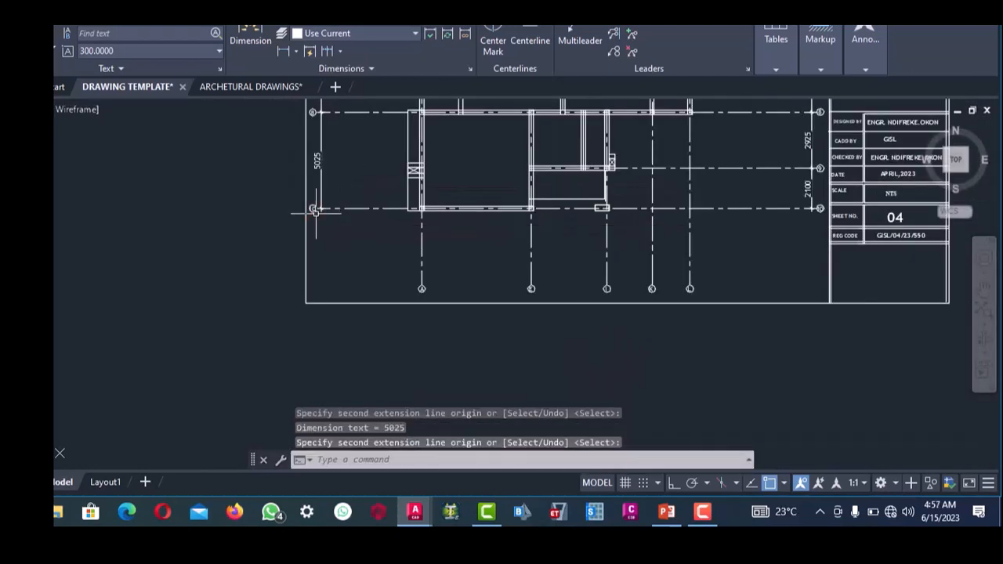
# - Add a horizontal linear dimension between gridlines A and E, placed just above their bubbles below the plan
pyautogui.scroll(4, 398, 225)
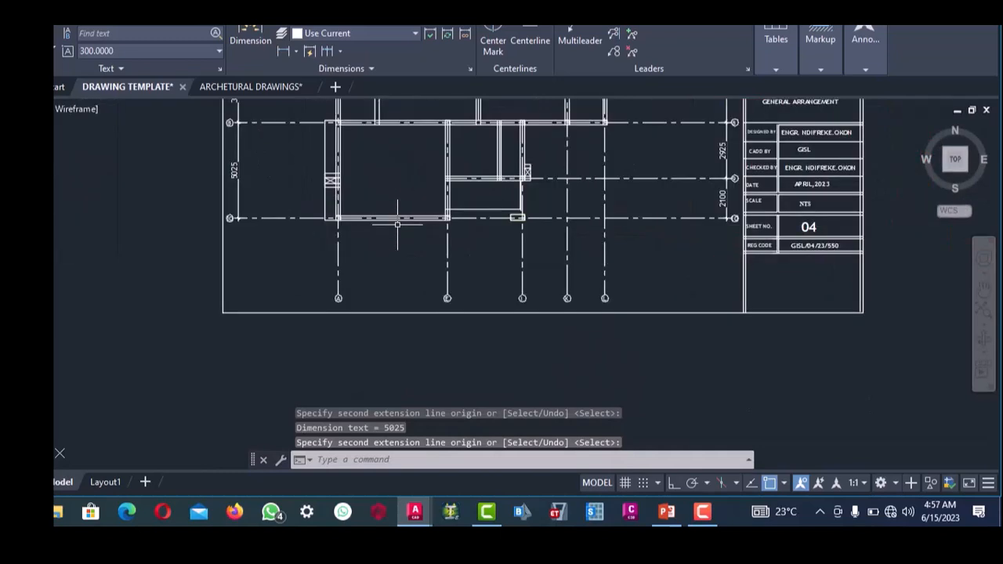
pyautogui.click(283, 52)
pyautogui.scroll(5, 321, 287)
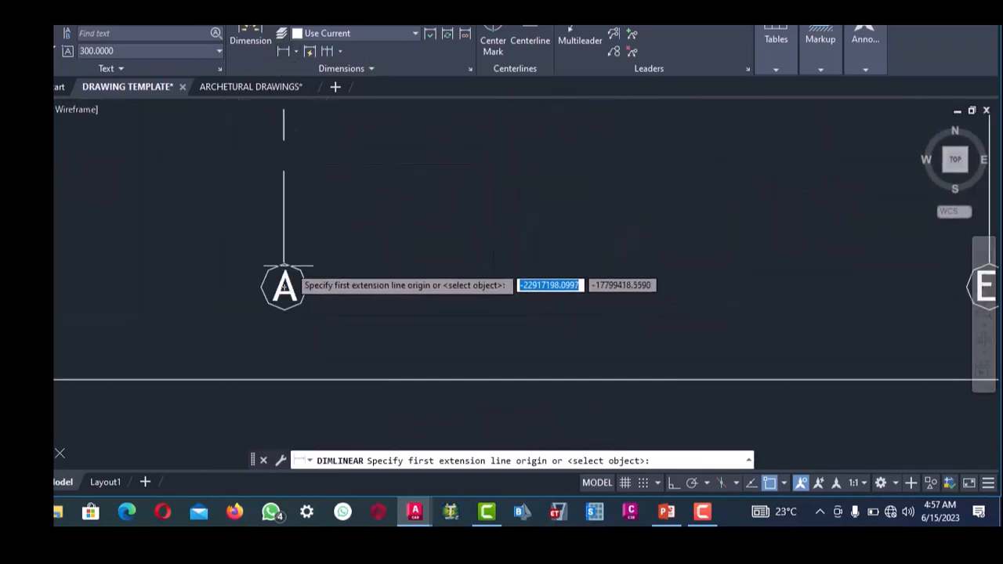
pyautogui.scroll(-5, 284, 273)
pyautogui.scroll(5, 426, 295)
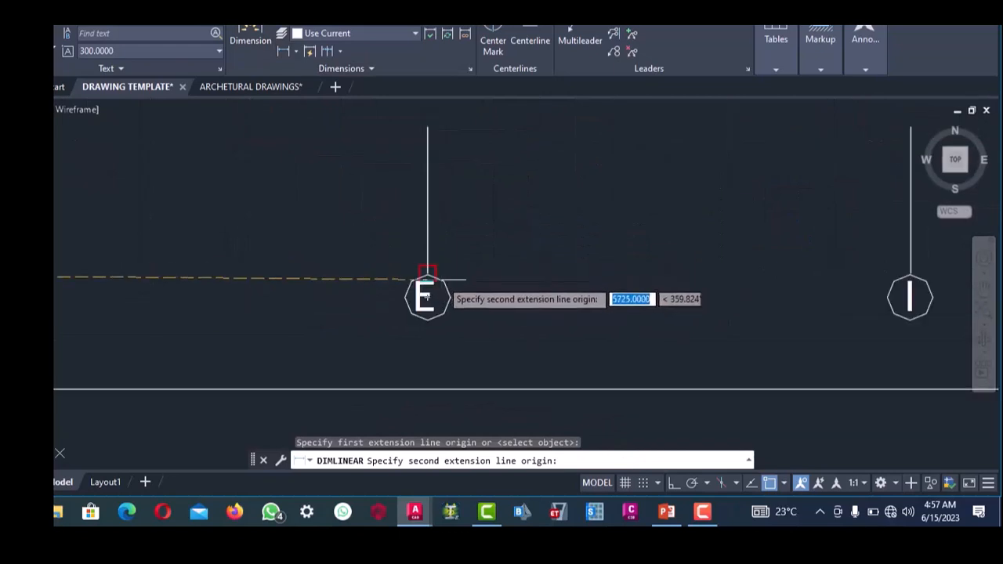
pyautogui.click(427, 272)
pyautogui.scroll(-2, 427, 274)
pyautogui.click(427, 274)
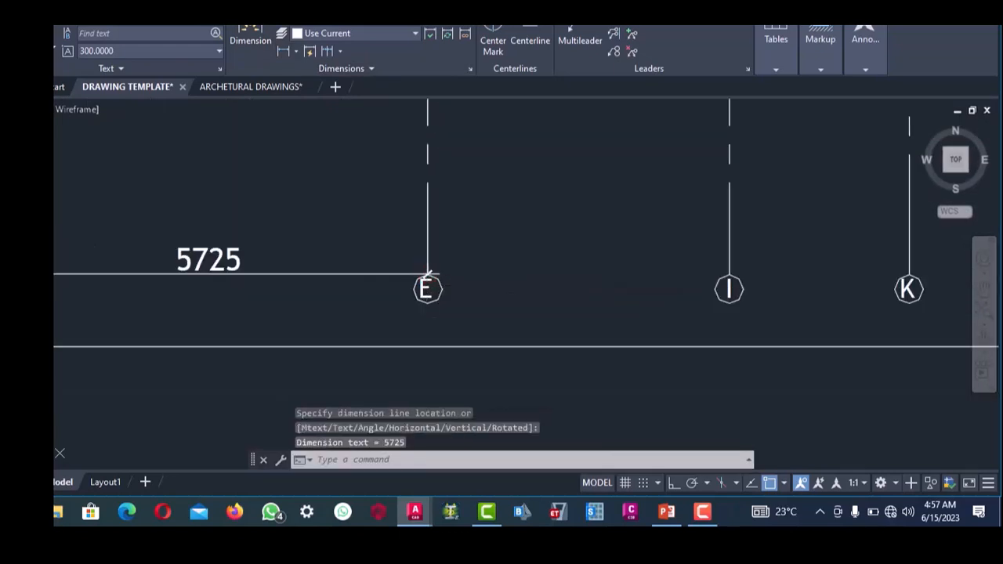
# - Continue the horizontal dimension chain below the plan from gridline E to gridlines I and K
pyautogui.click(330, 53)
pyautogui.scroll(-4, 335, 213)
pyautogui.scroll(9, 482, 232)
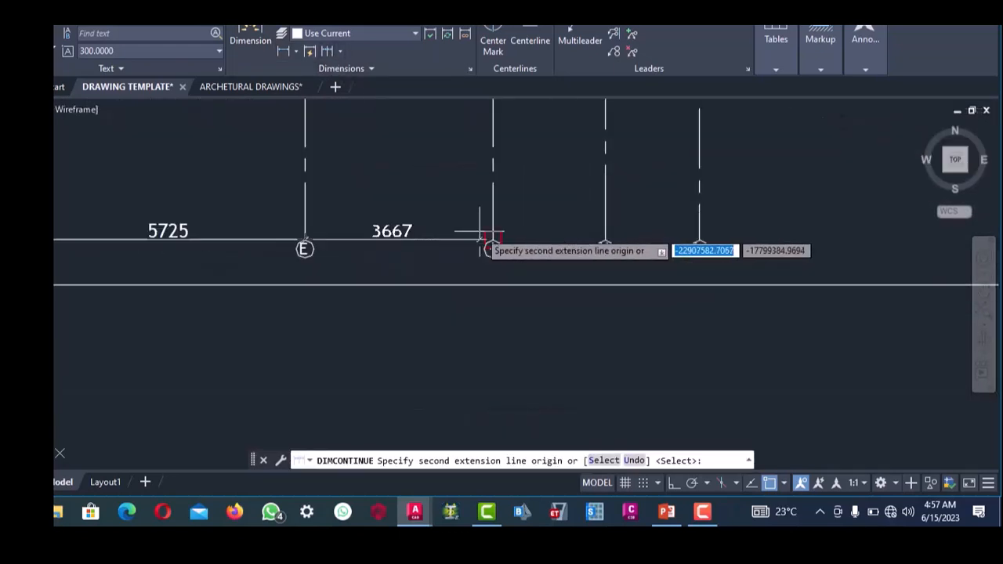
pyautogui.scroll(3, 415, 227)
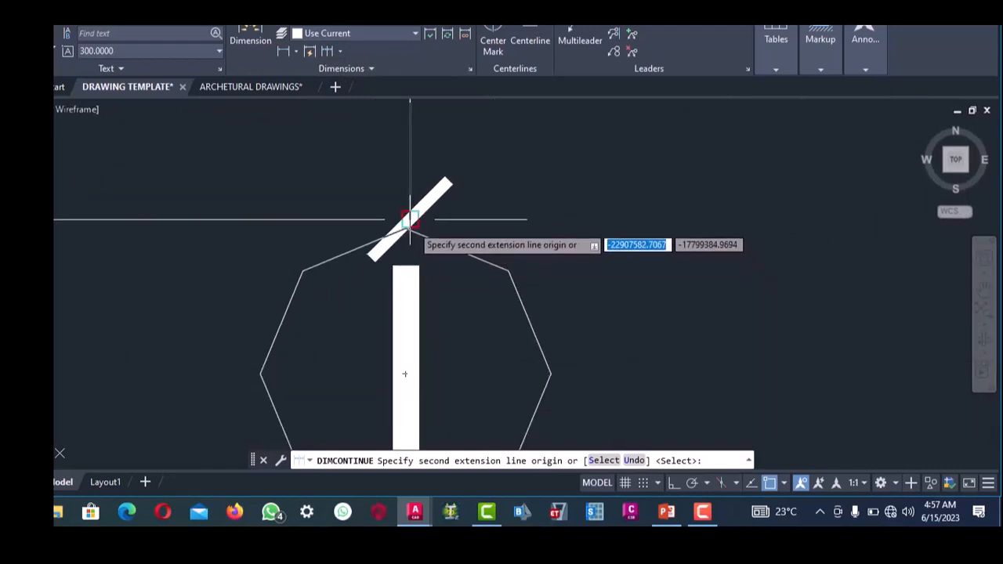
pyautogui.click(372, 239)
pyautogui.scroll(-10, 352, 258)
pyautogui.scroll(9, 383, 274)
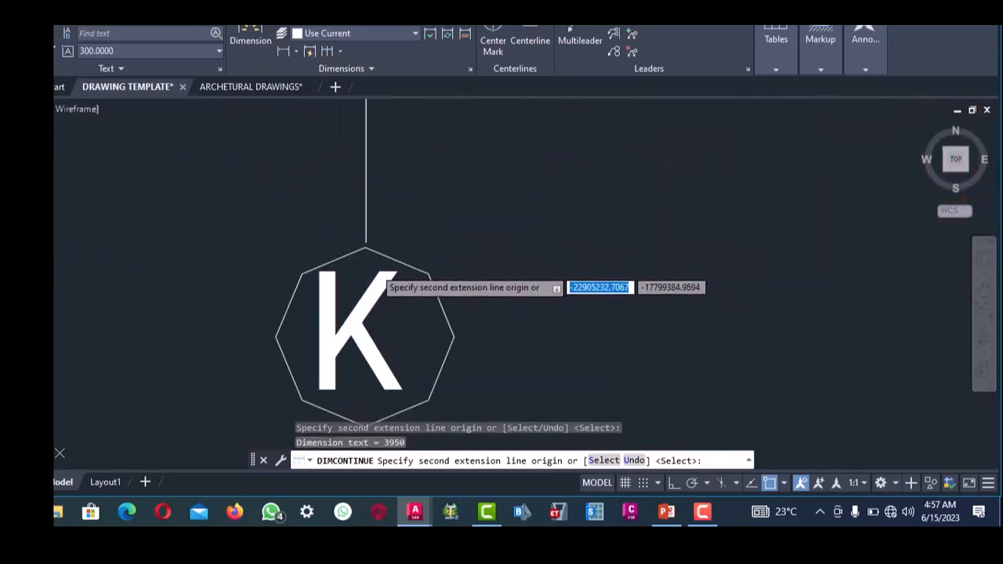
pyautogui.click(365, 244)
# - Continue the lower dimension chain from gridline K to gridline L and end the Continue dimension command
pyautogui.scroll(-10, 329, 270)
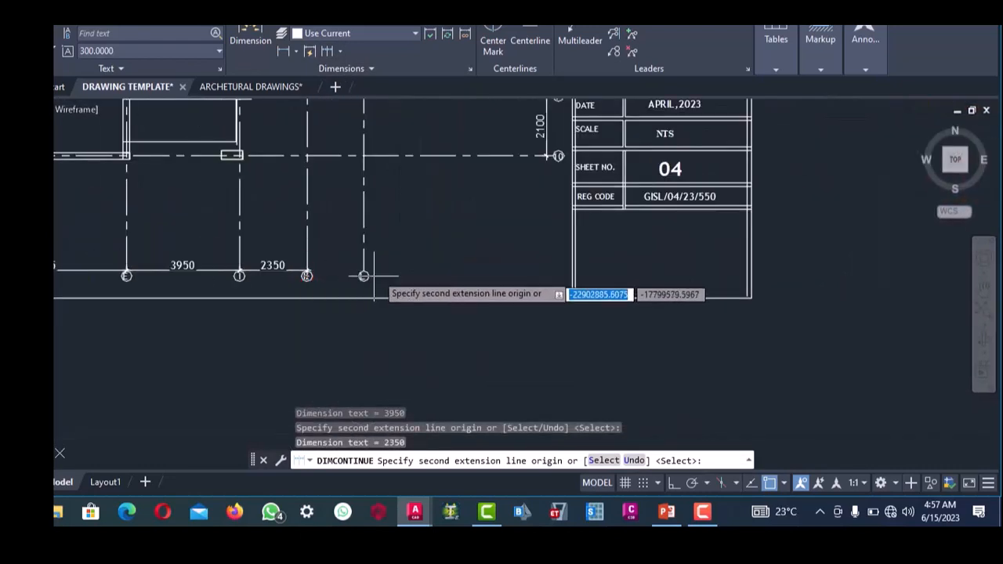
pyautogui.scroll(9, 365, 262)
pyautogui.click(235, 252)
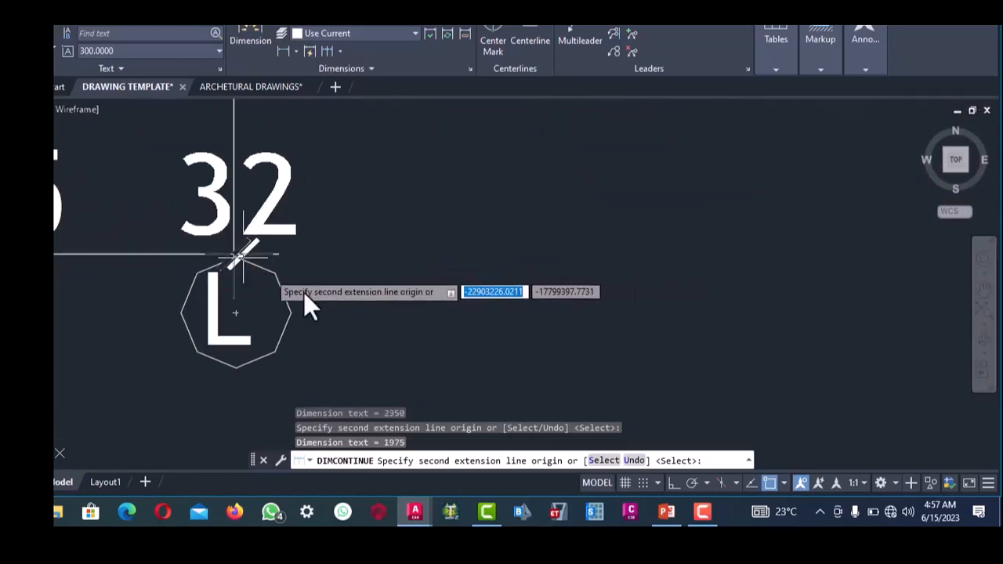
pyautogui.scroll(-3, 309, 298)
pyautogui.press('Escape')
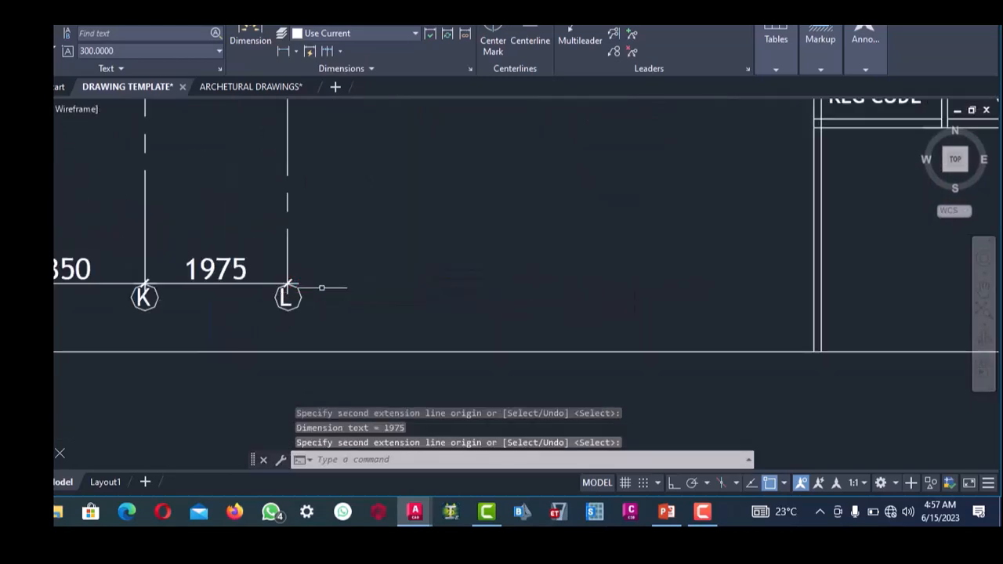
# - Review the grid dimensions around the general arrangement plan and the walls around the staircase
pyautogui.scroll(-5, 321, 288)
pyautogui.scroll(5, 358, 213)
pyautogui.scroll(-5, 358, 208)
pyautogui.scroll(5, 370, 185)
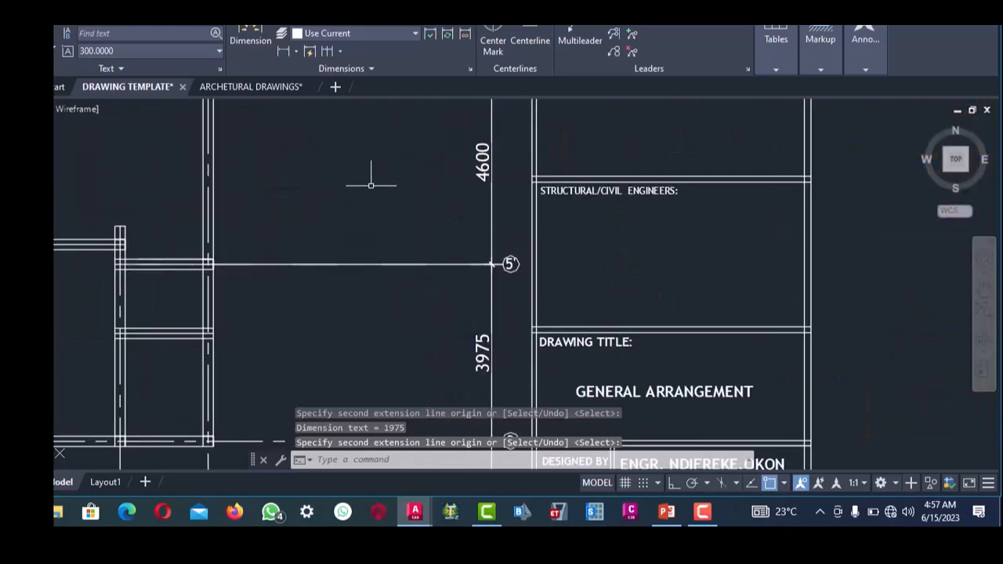
pyautogui.scroll(-5, 371, 246)
pyautogui.scroll(5, 354, 245)
pyautogui.scroll(-5, 373, 245)
pyautogui.scroll(5, 259, 194)
pyautogui.scroll(-5, 343, 218)
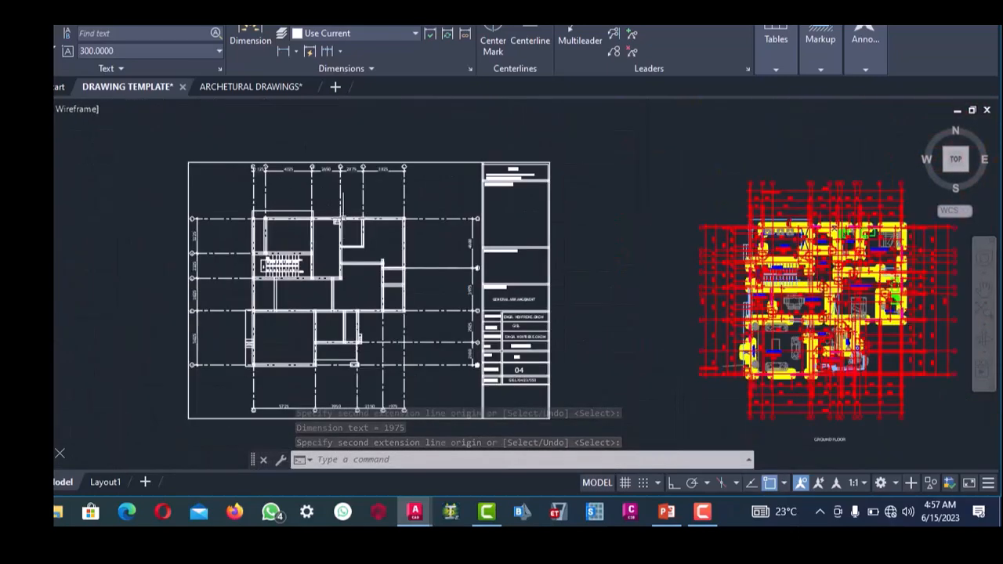
pyautogui.scroll(5, 337, 228)
pyautogui.scroll(-5, 337, 235)
pyautogui.scroll(5, 329, 282)
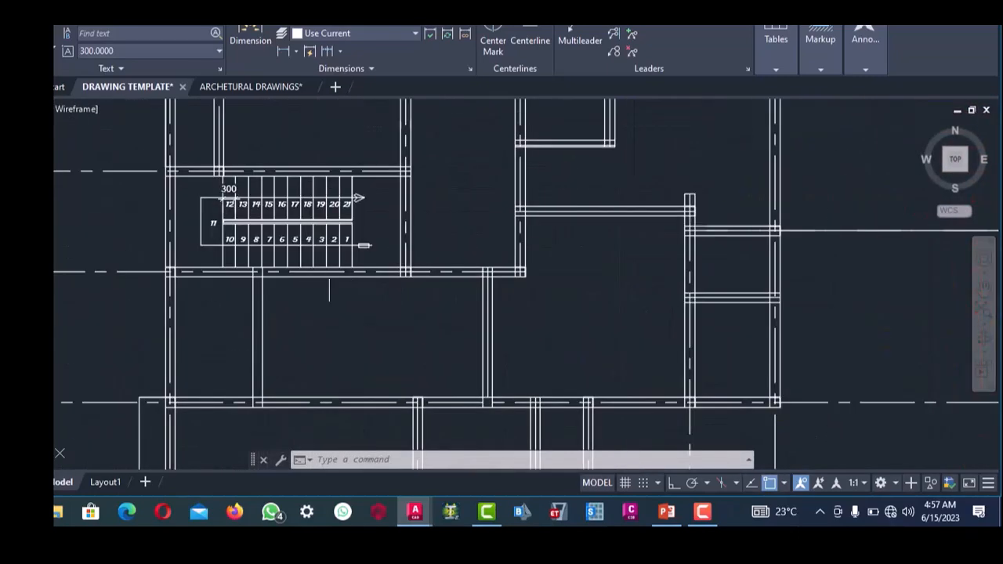
# - Offset the left face of the short vertical wall below the stairs by 112.5 into the wall, and end Offset
pyautogui.moveTo(329, 290); pyautogui.dragTo(290, 204, button='middle')
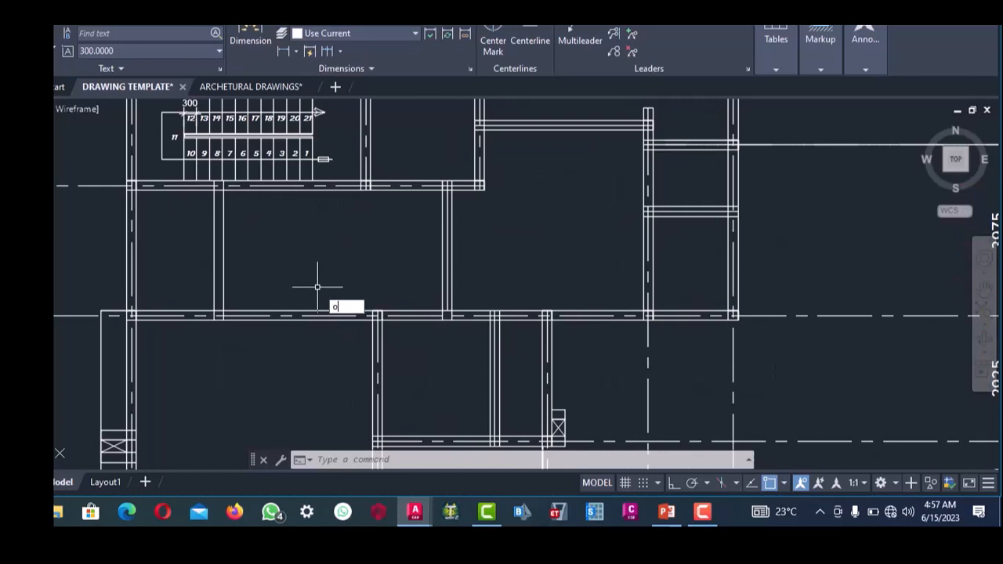
pyautogui.press('Return')
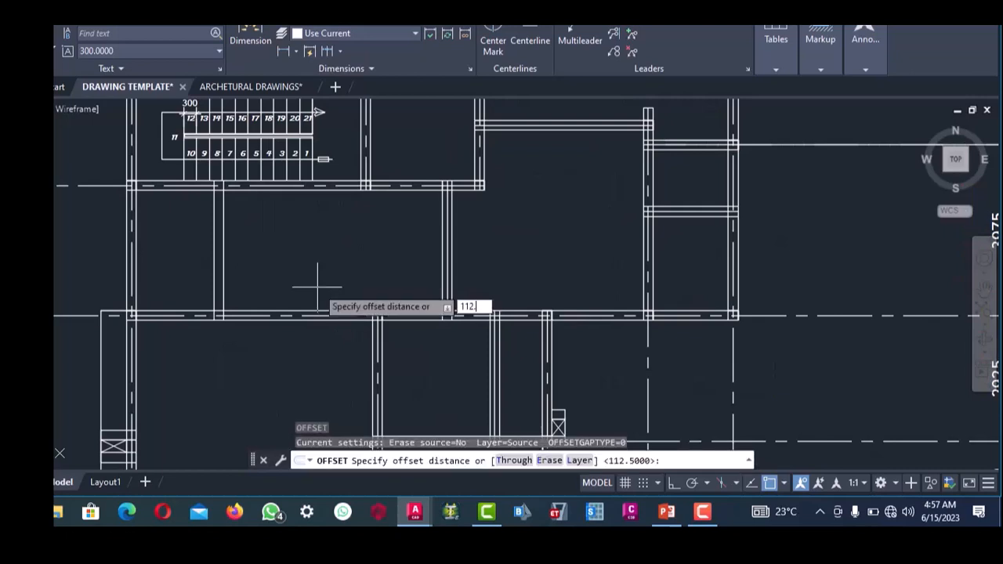
pyautogui.press('Return')
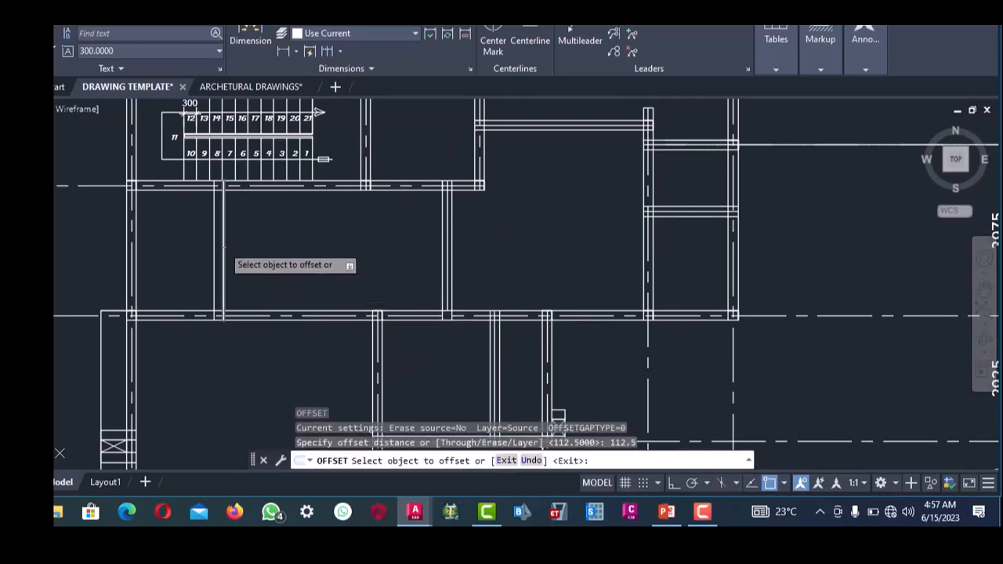
pyautogui.scroll(4, 221, 245)
pyautogui.click(197, 204)
pyautogui.click(228, 211)
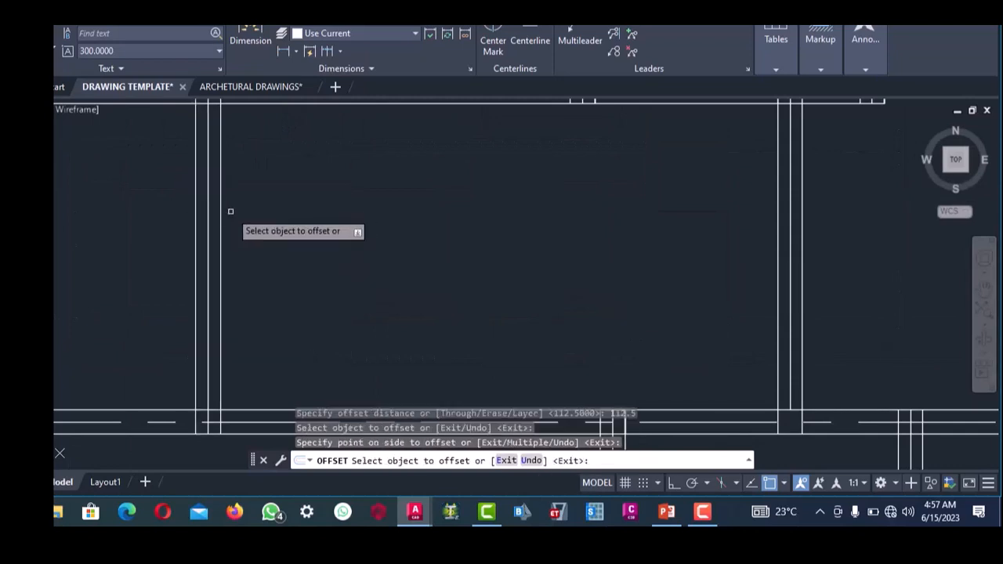
pyautogui.rightClick(233, 216)
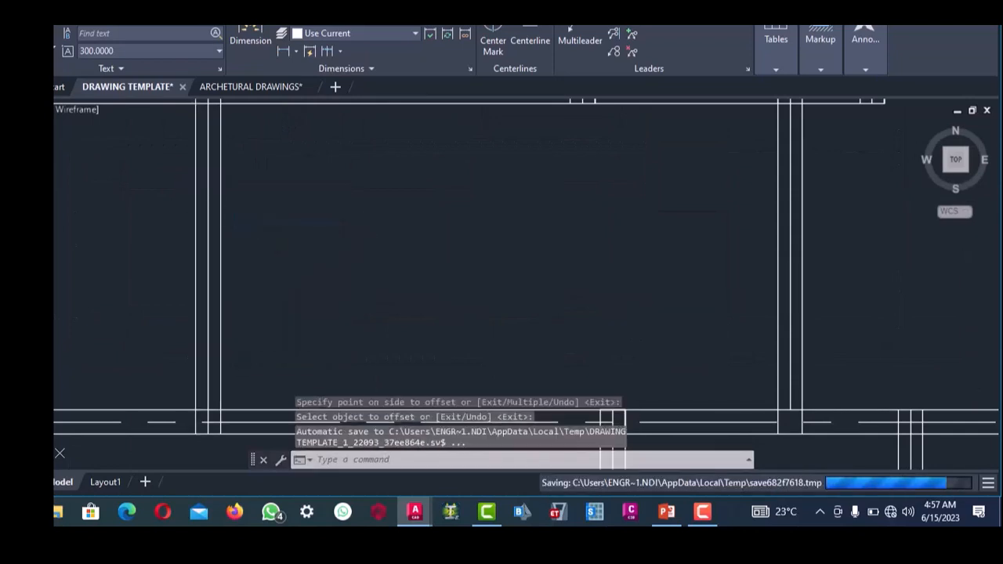
# - Examine the walls and their centrelines across the whole plan, along with the perimeter gridlines and dimensions
pyautogui.scroll(-11, 344, 248)
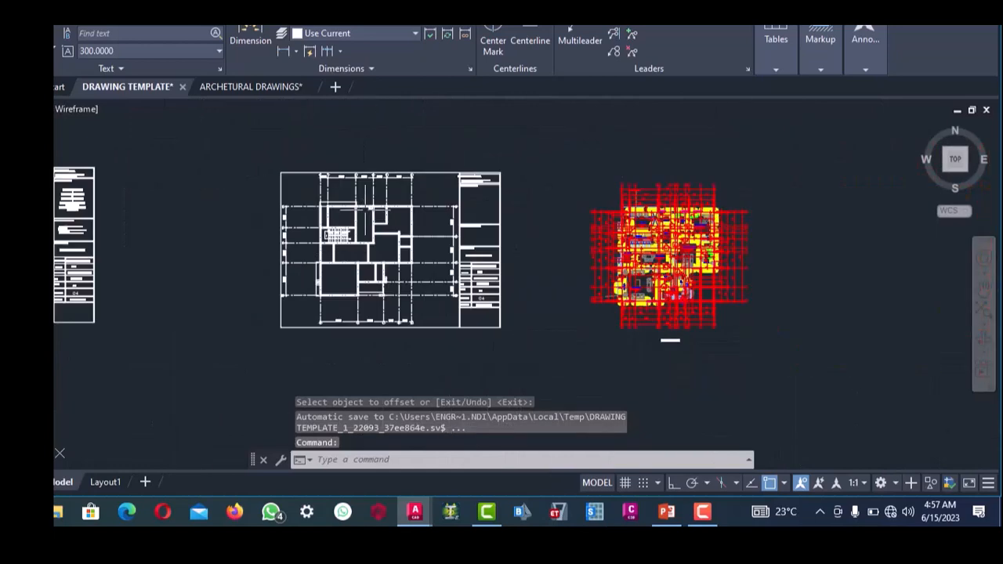
pyautogui.scroll(7, 357, 214)
pyautogui.scroll(-4, 356, 214)
pyautogui.scroll(5, 360, 224)
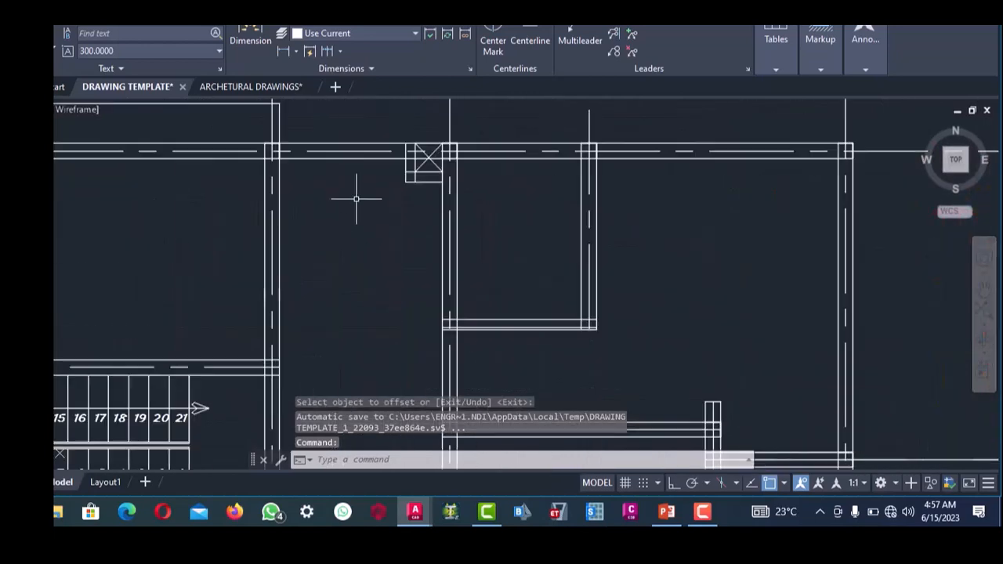
pyautogui.scroll(-2, 358, 197)
pyautogui.scroll(4, 347, 209)
pyautogui.scroll(-2, 359, 230)
pyautogui.scroll(6, 402, 246)
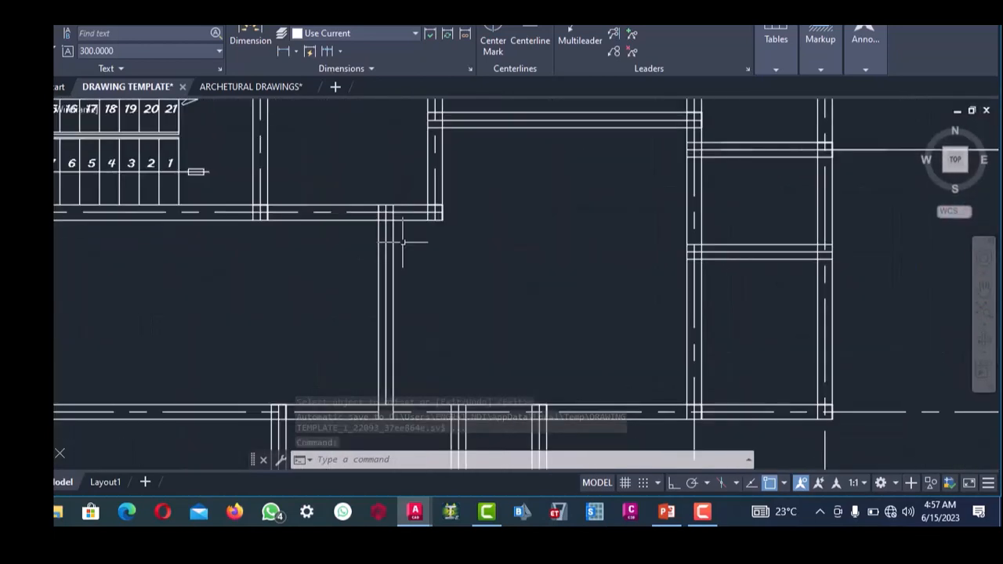
pyautogui.scroll(-6, 408, 225)
pyautogui.scroll(3, 410, 313)
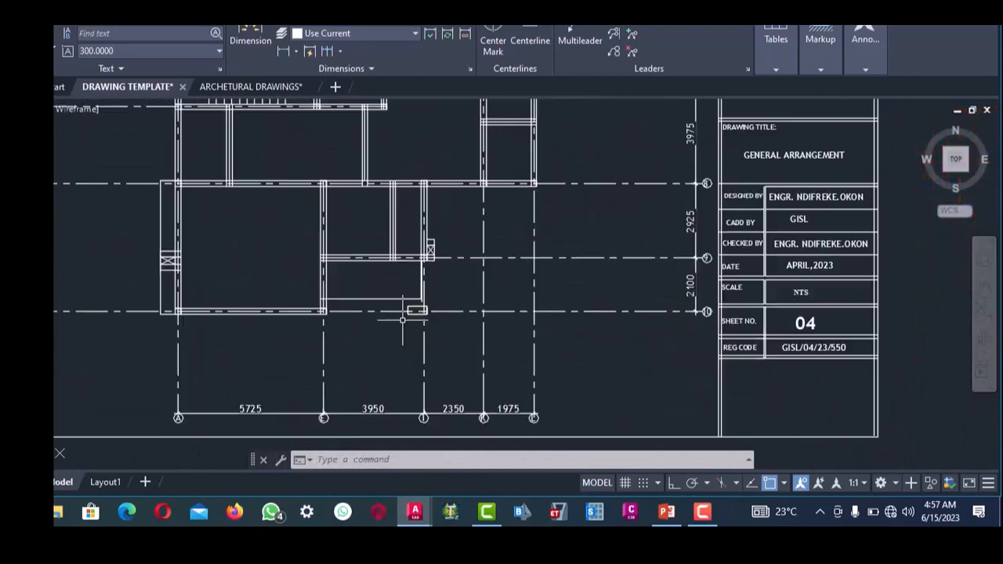
pyautogui.scroll(-5, 414, 313)
pyautogui.scroll(4, 235, 279)
pyautogui.scroll(-2, 331, 280)
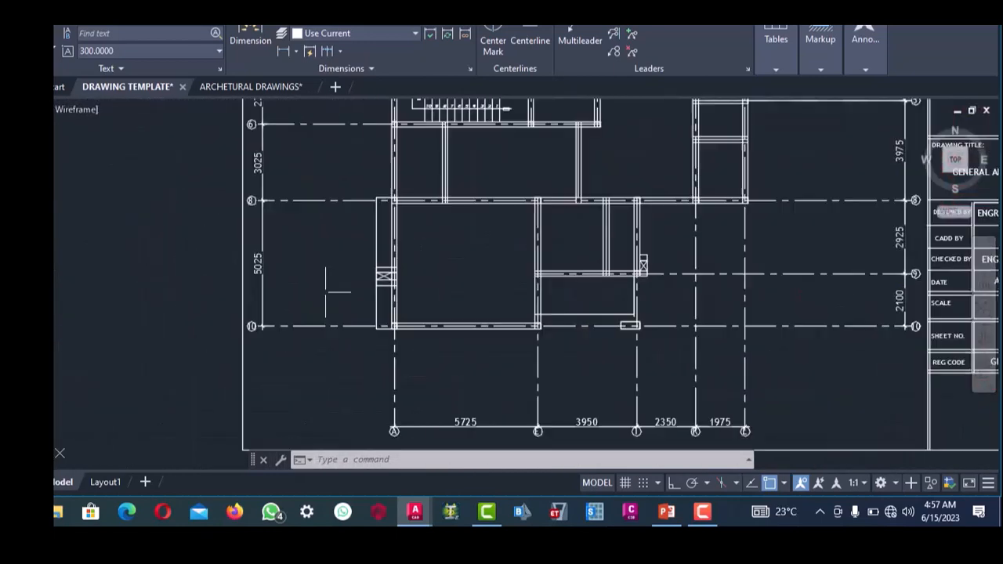
pyautogui.scroll(5, 448, 341)
pyautogui.scroll(-5, 449, 341)
pyautogui.scroll(5, 447, 220)
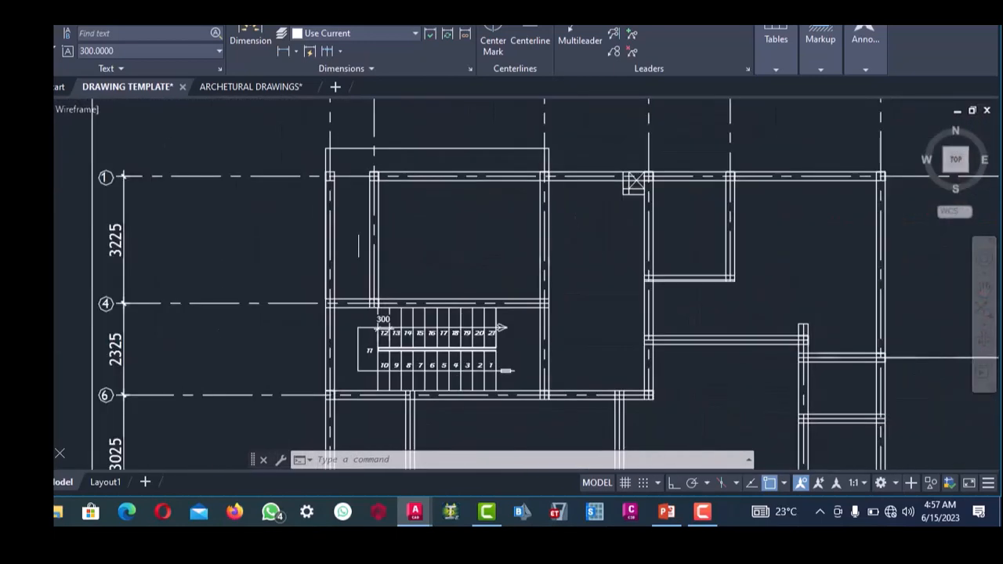
pyautogui.scroll(-5, 448, 220)
pyautogui.scroll(4, 431, 223)
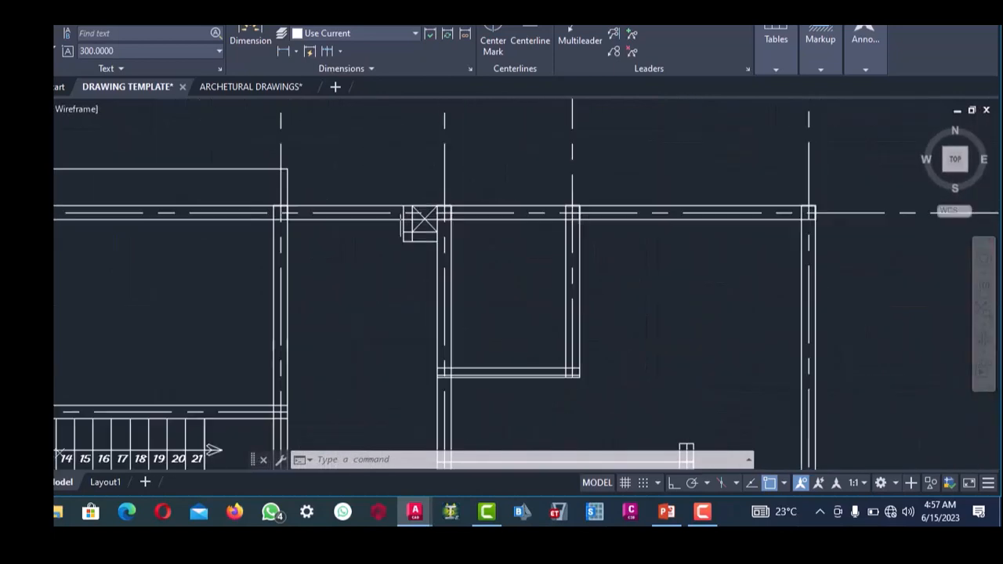
pyautogui.scroll(-2, 436, 225)
pyautogui.scroll(2, 436, 225)
pyautogui.scroll(-3, 424, 232)
pyautogui.scroll(5, 407, 235)
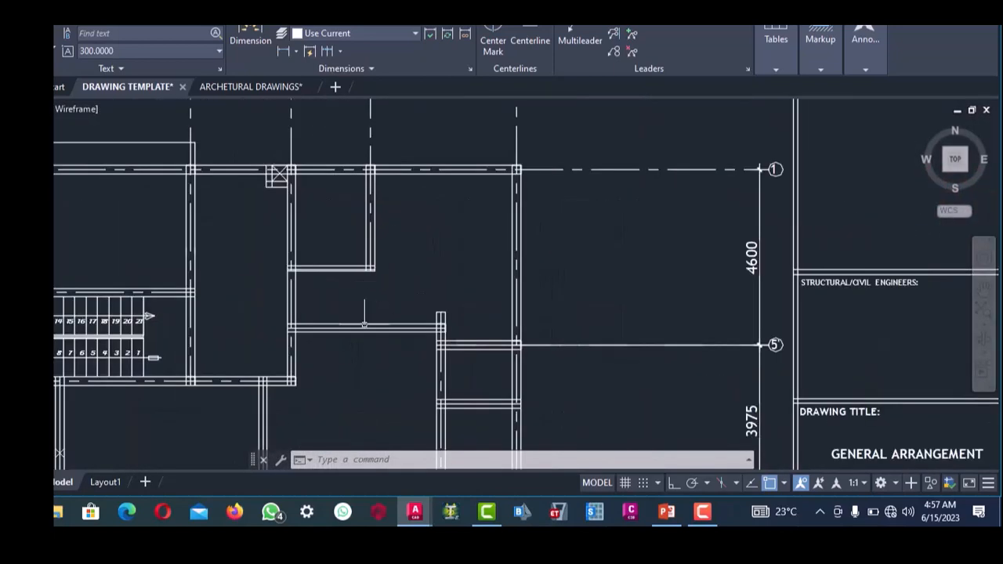
# - Extend the vertical wall and its centreline on gridline J down to the lower face of the horizontal wall below, and end Extend
pyautogui.scroll(2, 376, 329)
pyautogui.click(376, 329)
pyautogui.click(371, 318)
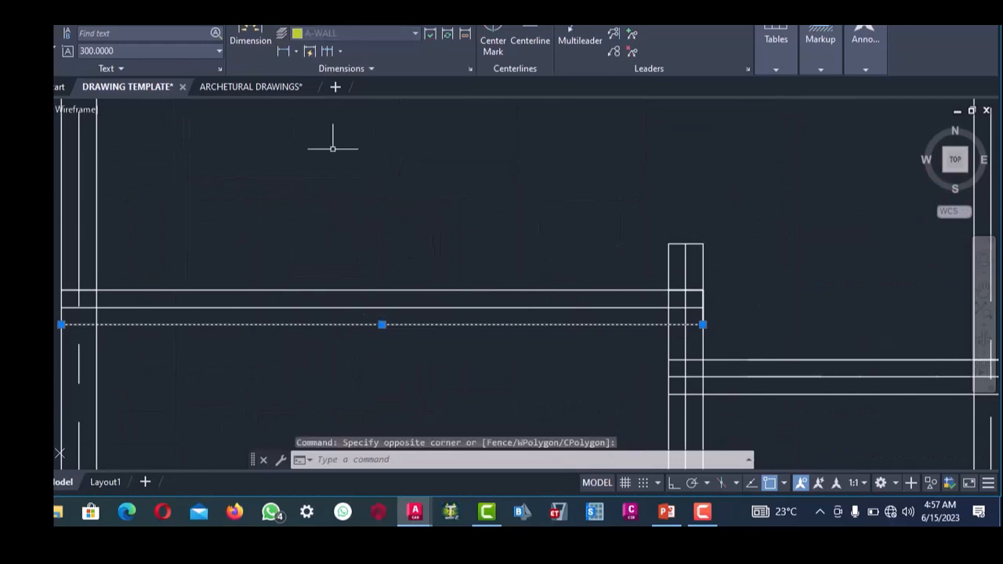
pyautogui.click(67, 6)
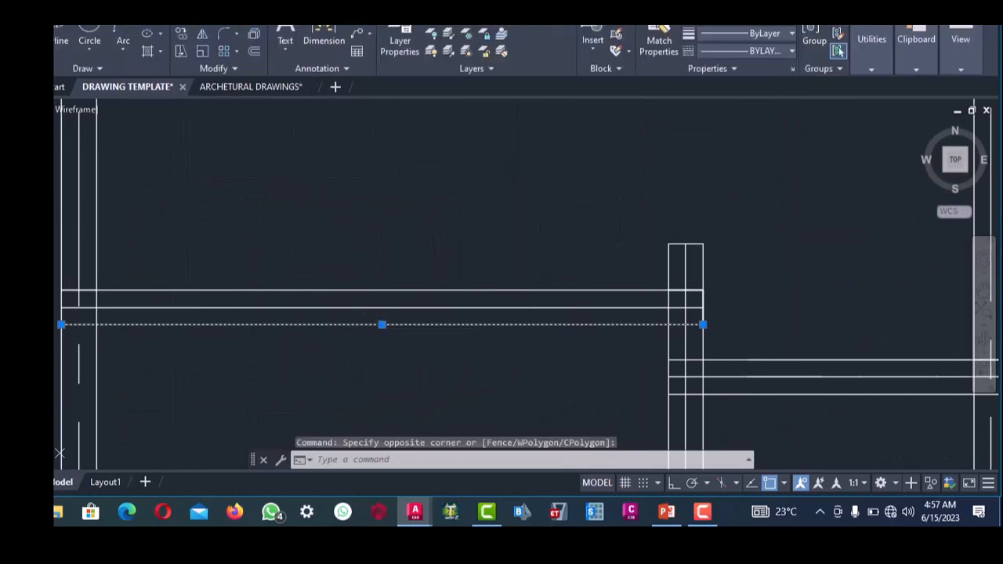
pyautogui.click(222, 21)
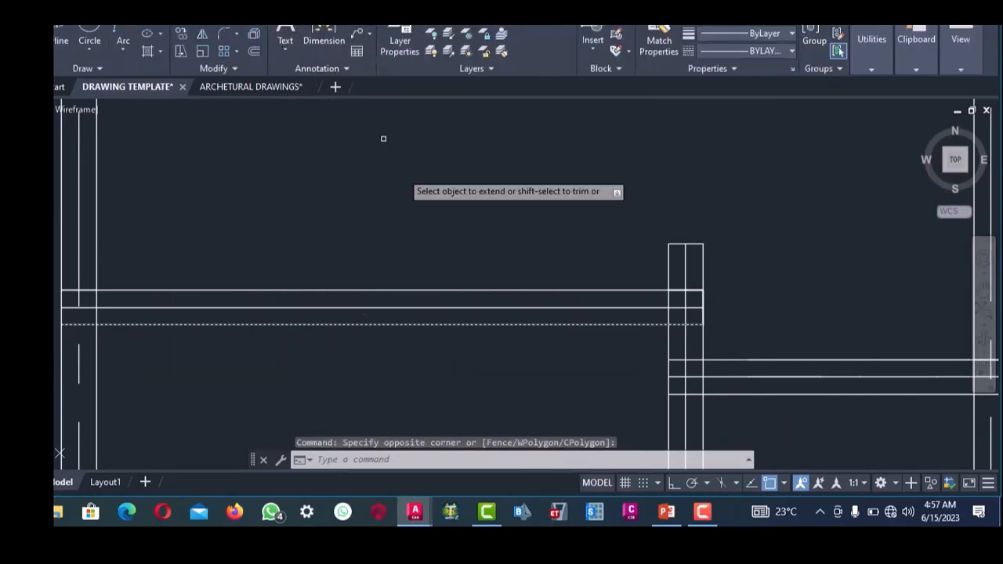
pyautogui.scroll(-8, 440, 269)
pyautogui.scroll(2, 442, 211)
pyautogui.click(521, 230)
pyautogui.click(406, 216)
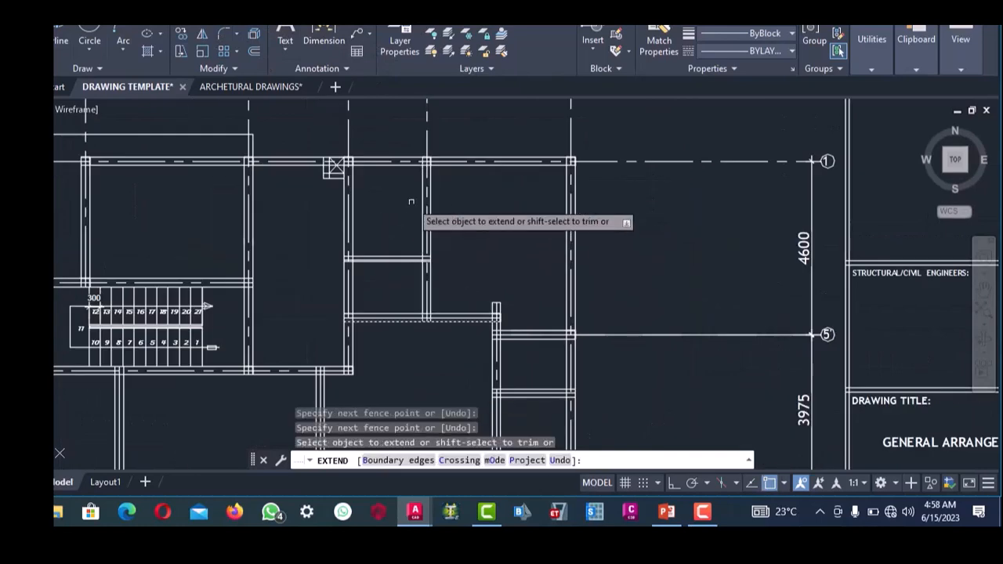
pyautogui.rightClick(411, 202)
pyautogui.click(429, 210)
# - Examine the wall corner where gridlines 1 and L meet, its centrelines, and the surrounding grid across the general arrangement plan
pyautogui.scroll(-5, 430, 214)
pyautogui.scroll(9, 424, 211)
pyautogui.scroll(-3, 439, 215)
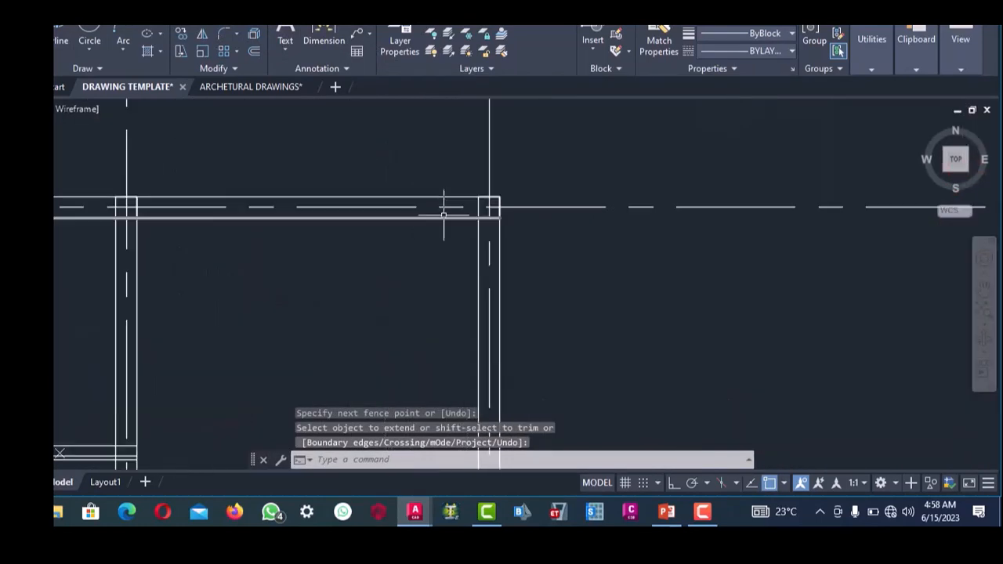
pyautogui.scroll(5, 426, 219)
pyautogui.scroll(-8, 374, 220)
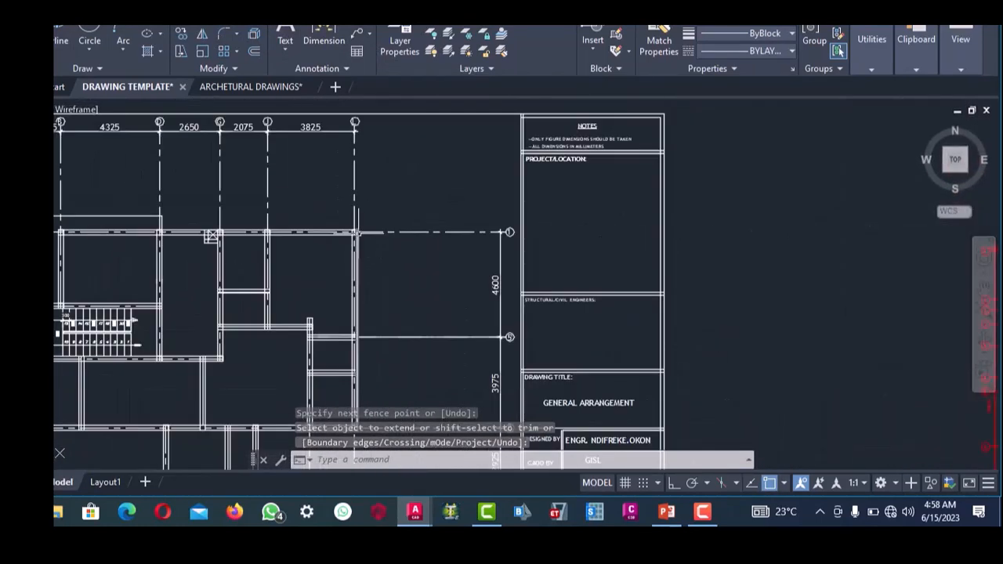
pyautogui.scroll(10, 368, 224)
pyautogui.scroll(-4, 359, 232)
pyautogui.scroll(2, 358, 233)
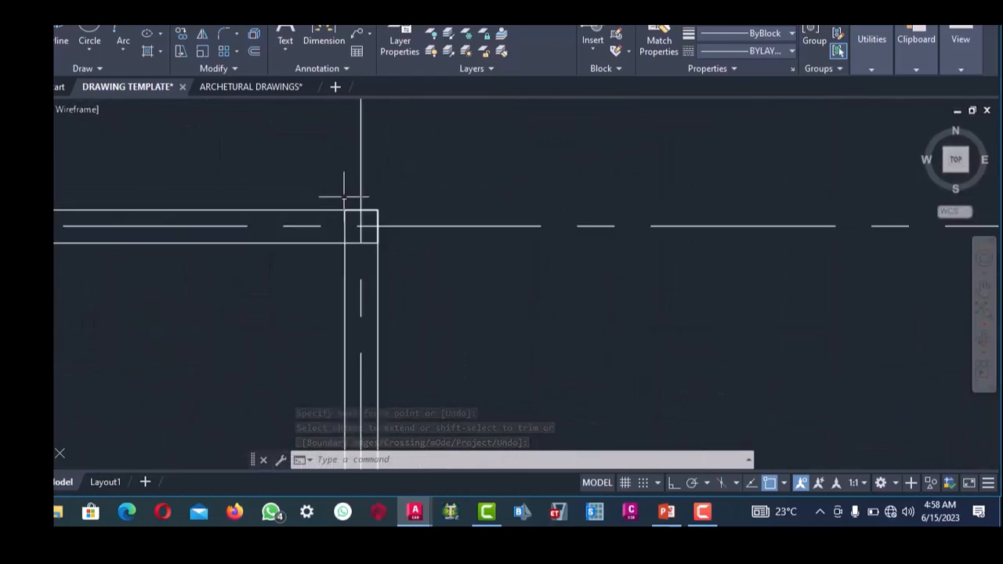
pyautogui.scroll(-2, 357, 231)
pyautogui.scroll(3, 358, 235)
pyautogui.scroll(-4, 360, 244)
pyautogui.scroll(2, 360, 245)
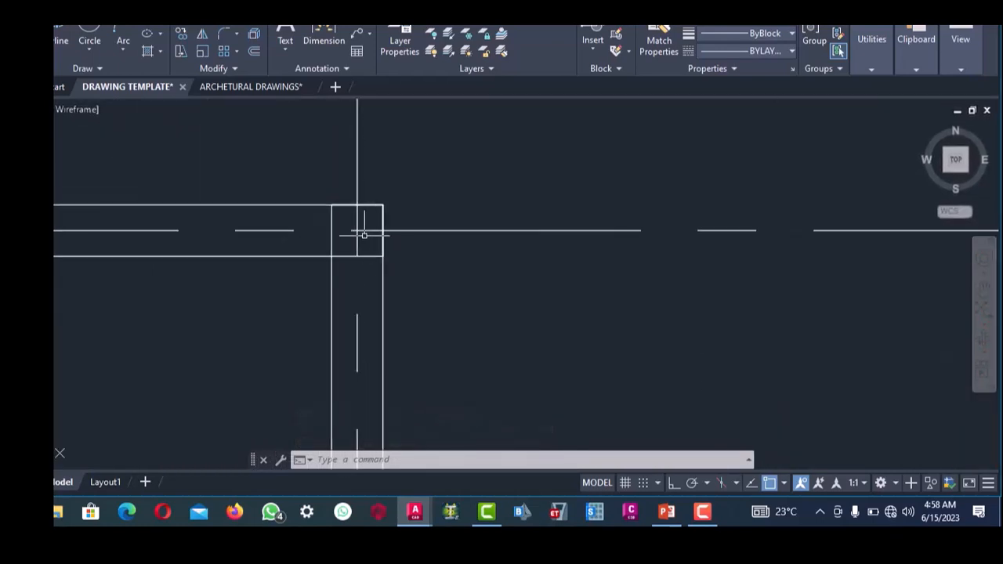
pyautogui.scroll(-6, 359, 231)
pyautogui.scroll(8, 362, 234)
pyautogui.scroll(-5, 362, 229)
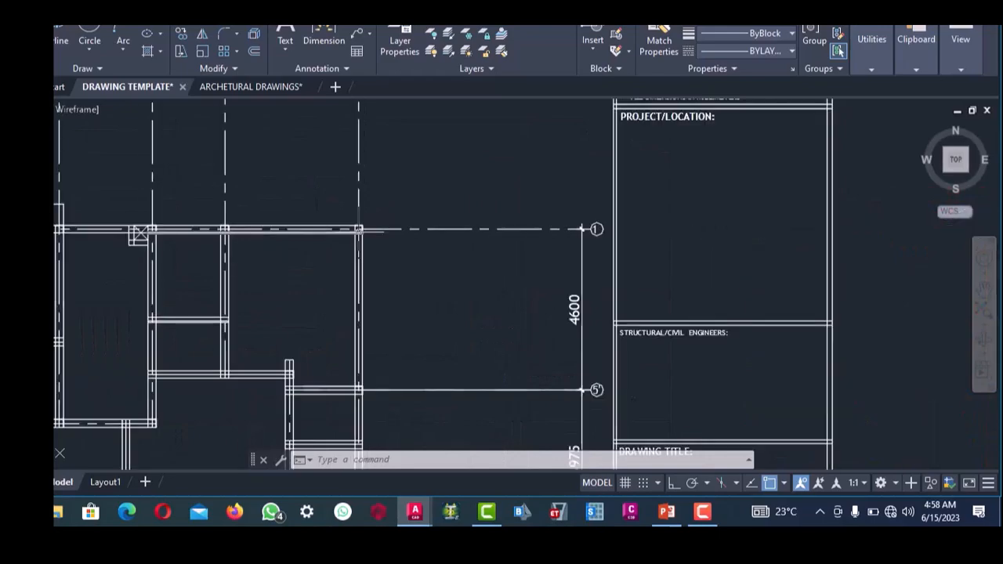
pyautogui.scroll(2, 373, 233)
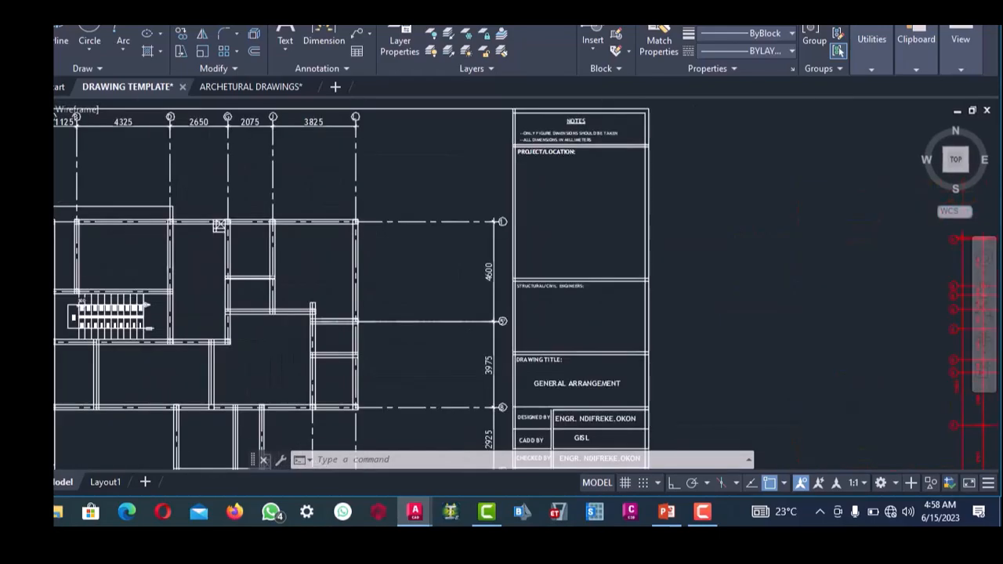
pyautogui.scroll(-6, 368, 233)
pyautogui.scroll(8, 366, 233)
pyautogui.scroll(-6, 366, 233)
pyautogui.scroll(5, 364, 235)
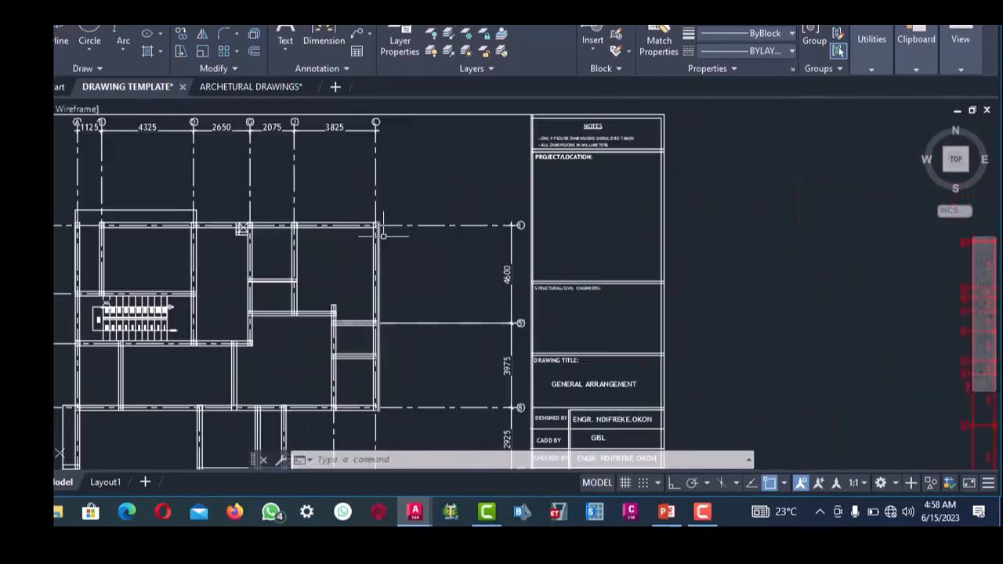
pyautogui.scroll(-7, 362, 239)
pyautogui.scroll(8, 363, 235)
pyautogui.scroll(-7, 363, 233)
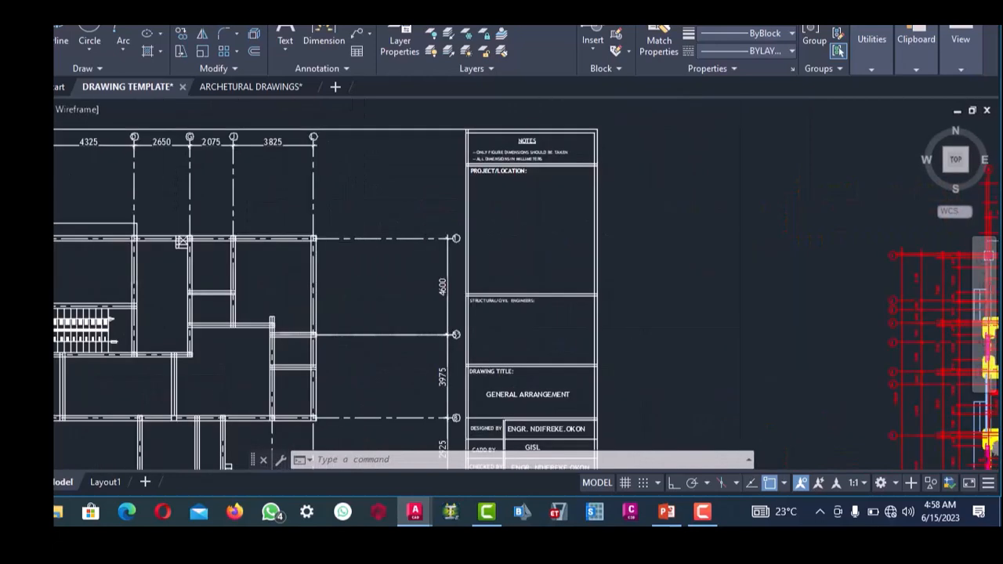
pyautogui.scroll(5, 364, 233)
pyautogui.scroll(-6, 363, 234)
pyautogui.scroll(8, 337, 235)
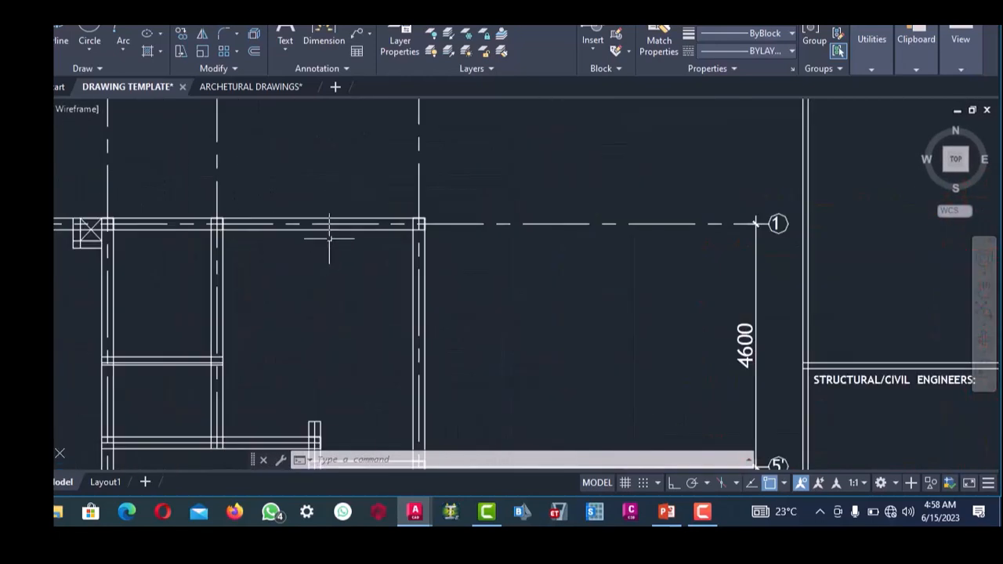
pyautogui.scroll(-3, 356, 233)
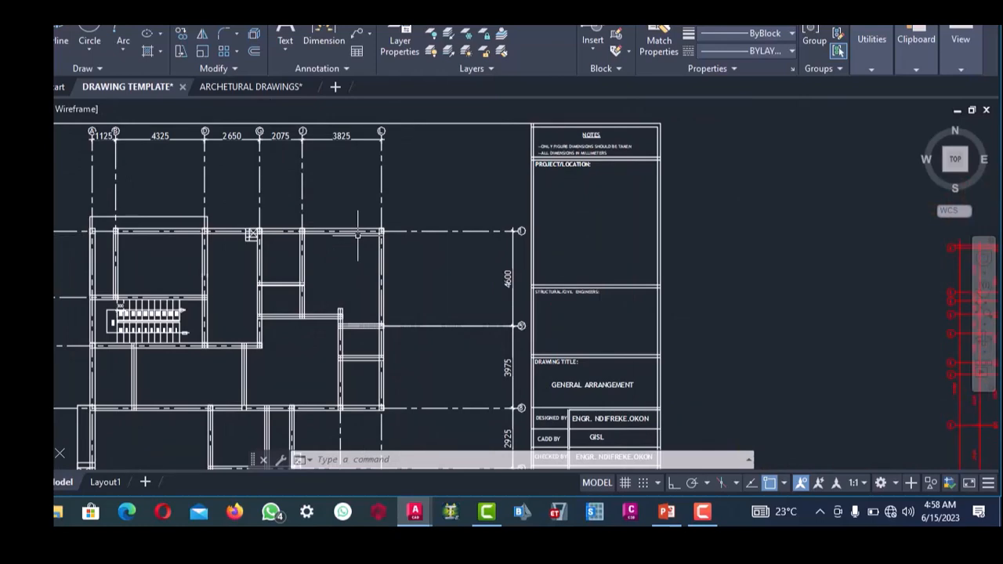
pyautogui.scroll(-6, 383, 232)
pyautogui.scroll(8, 382, 234)
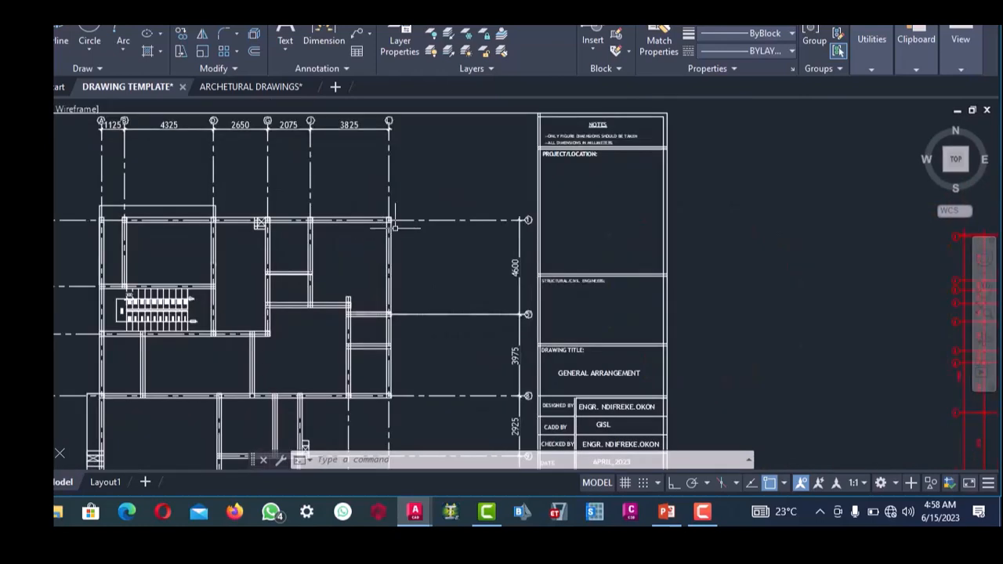
pyautogui.scroll(-3, 380, 235)
pyautogui.scroll(-6, 381, 235)
pyautogui.scroll(8, 381, 235)
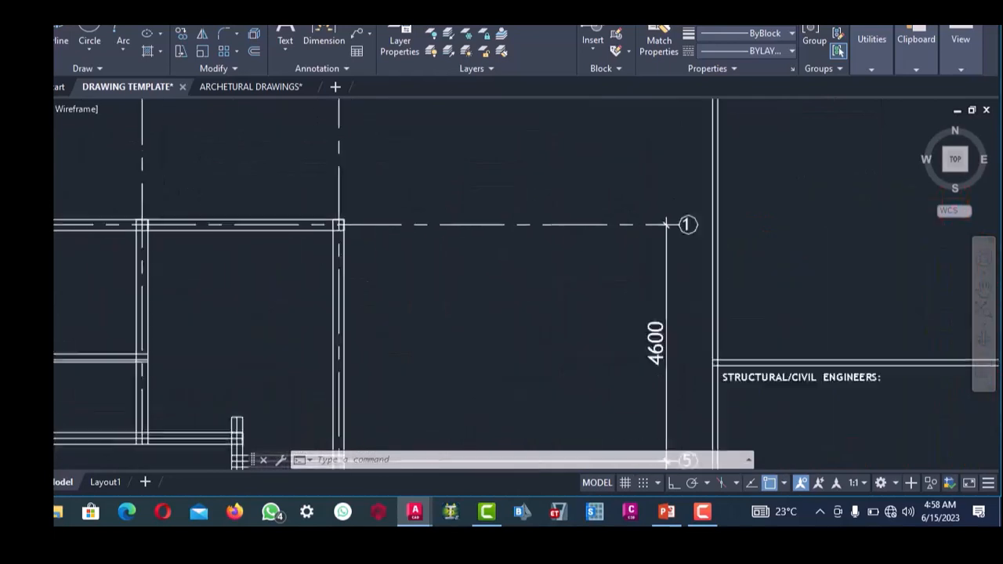
pyautogui.scroll(-4, 381, 235)
pyautogui.scroll(8, 368, 215)
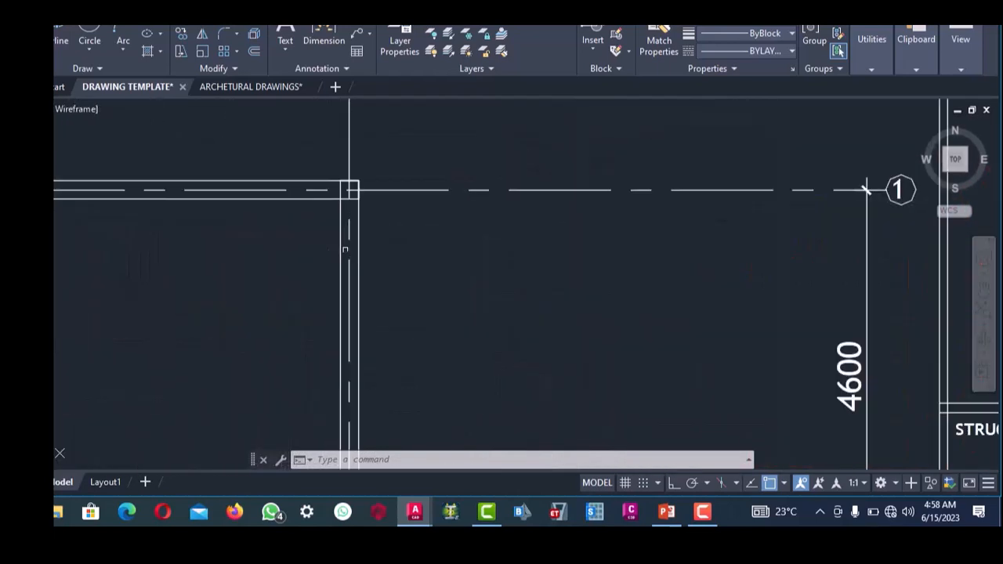
pyautogui.scroll(-7, 367, 214)
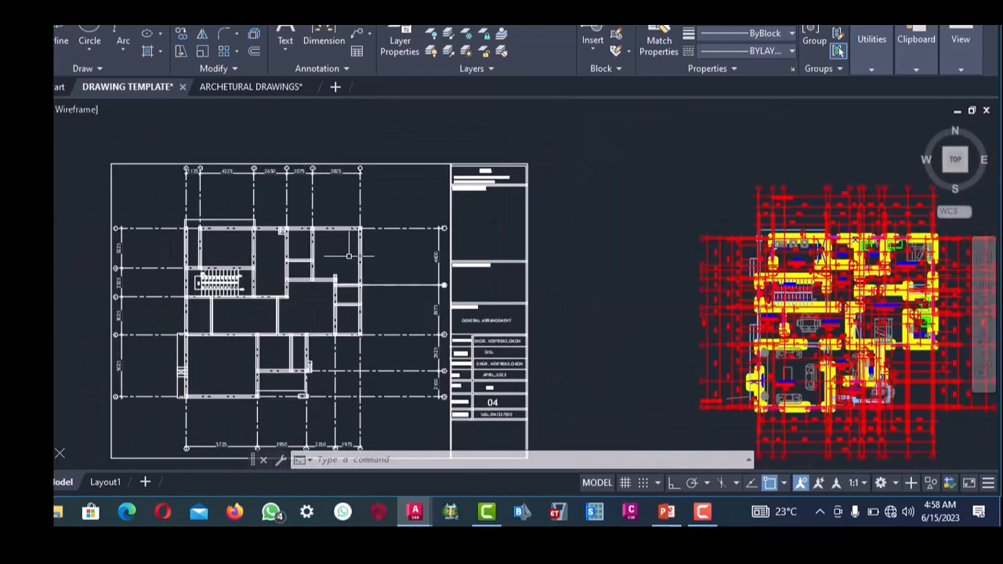
pyautogui.scroll(8, 352, 235)
pyautogui.scroll(-6, 359, 213)
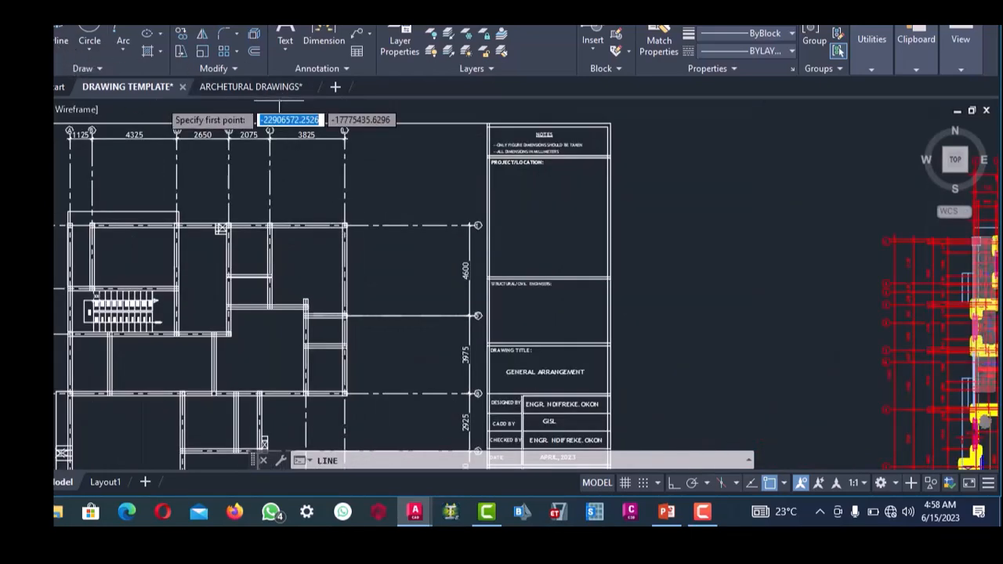
# - Turn object snap off and Ortho mode on while starting a line in the empty area above the general arrangement sheet
pyautogui.scroll(-6, 279, 110)
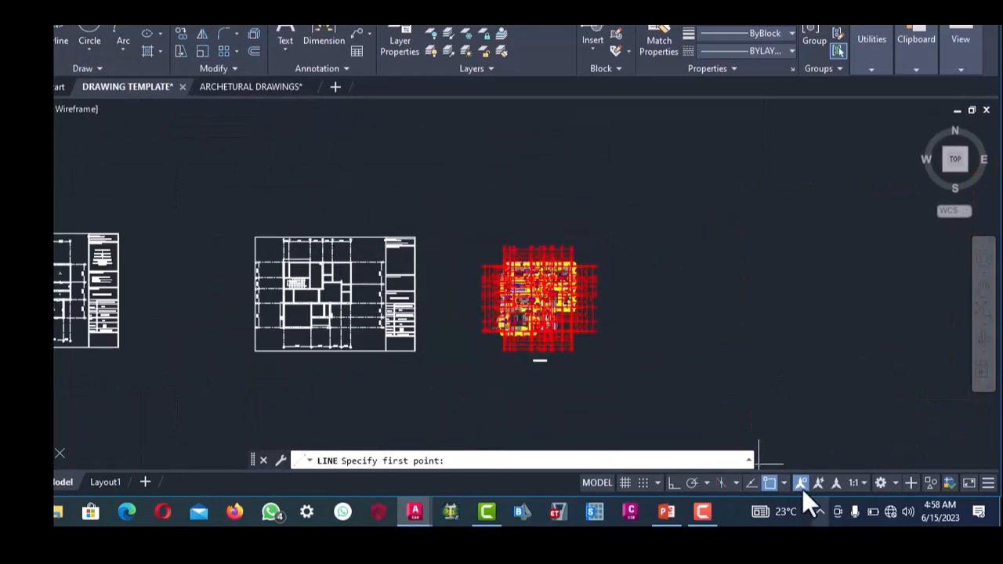
pyautogui.click(769, 484)
pyautogui.scroll(2, 327, 200)
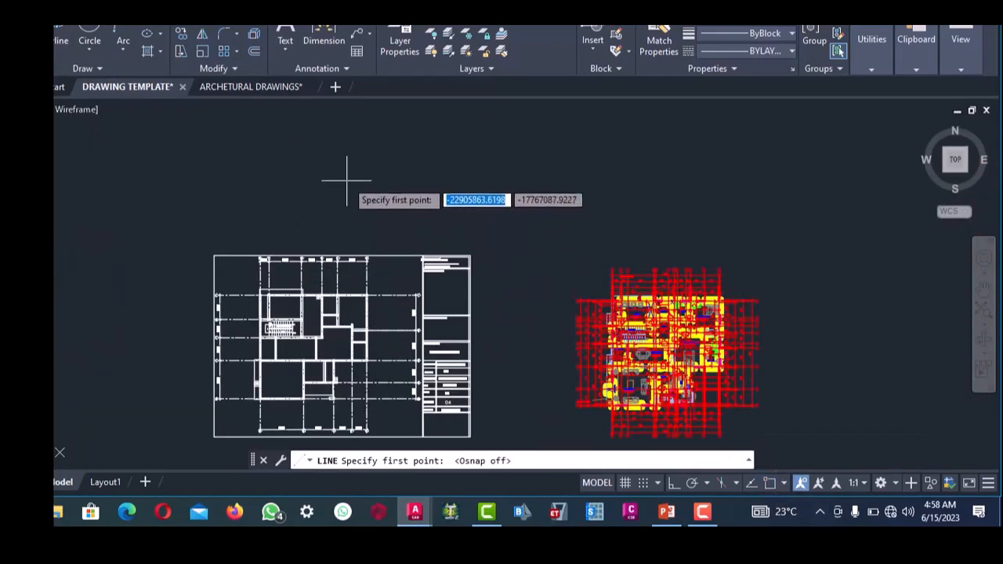
pyautogui.scroll(2, 343, 201)
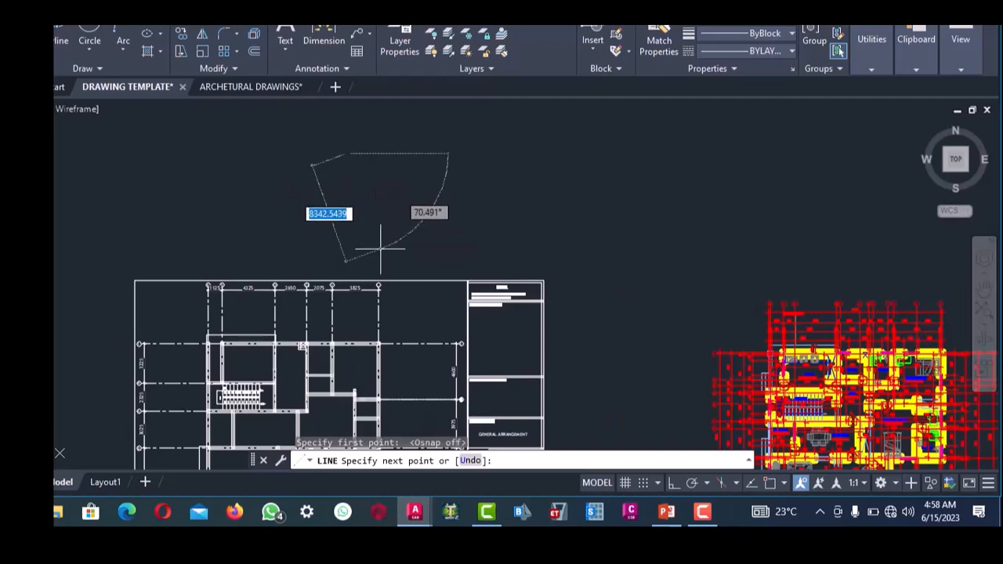
pyautogui.click(671, 484)
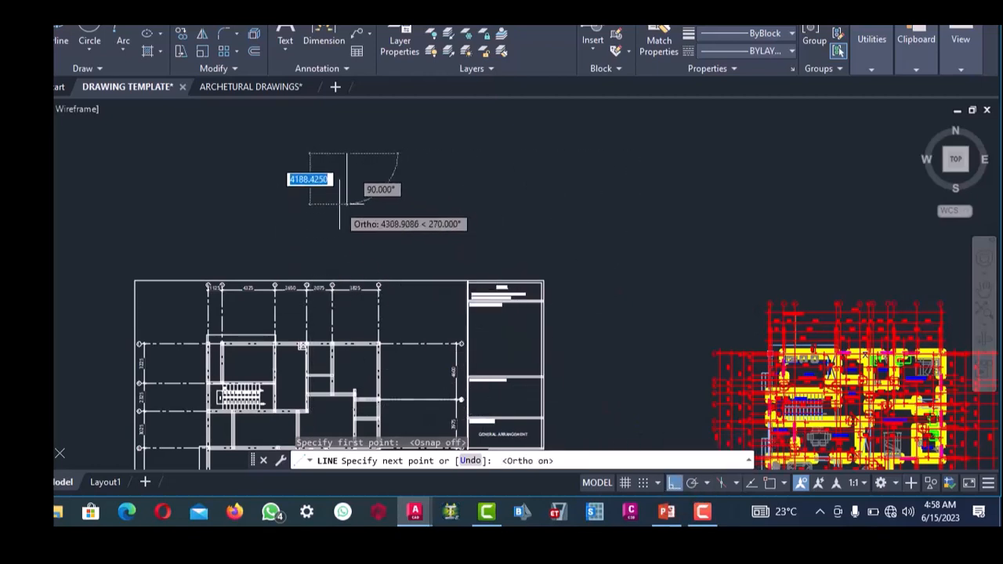
# - Draw a trial vertical and horizontal line pair above the general arrangement sheet and erase both lines
pyautogui.click(351, 201)
pyautogui.click(405, 201)
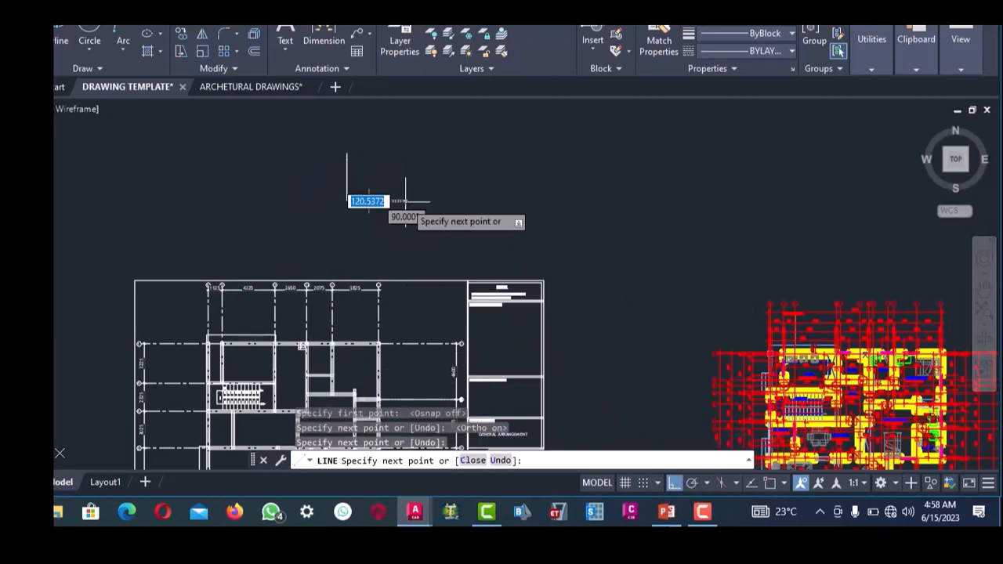
pyautogui.rightClick(406, 203)
pyautogui.click(424, 211)
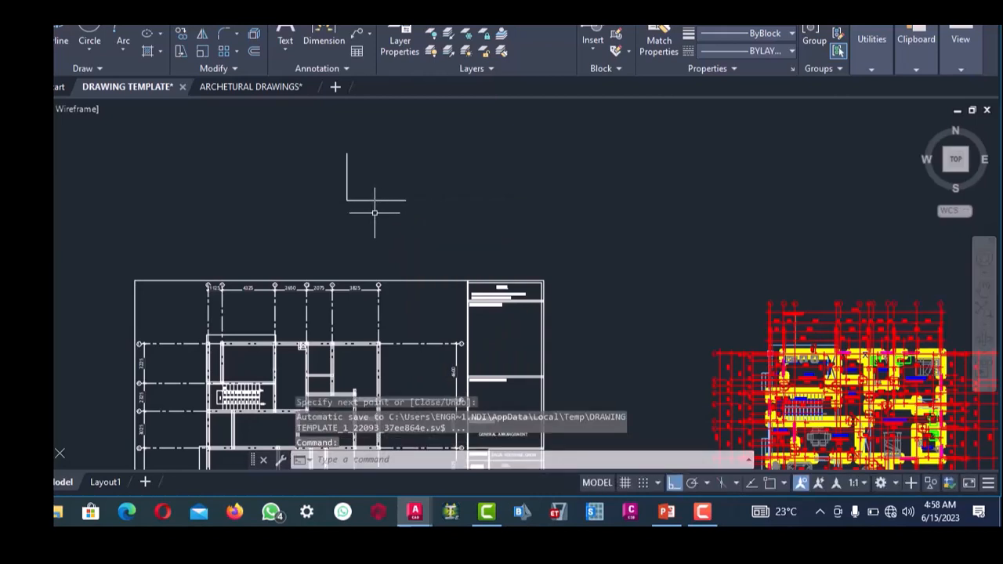
pyautogui.click(380, 195)
pyautogui.click(348, 174)
pyautogui.press('Delete')
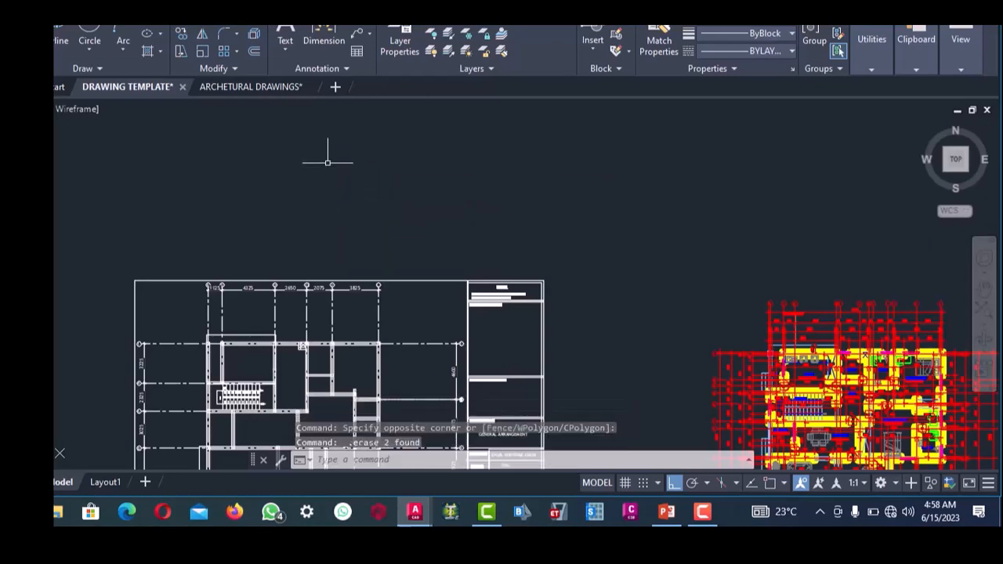
pyautogui.scroll(2, 403, 258)
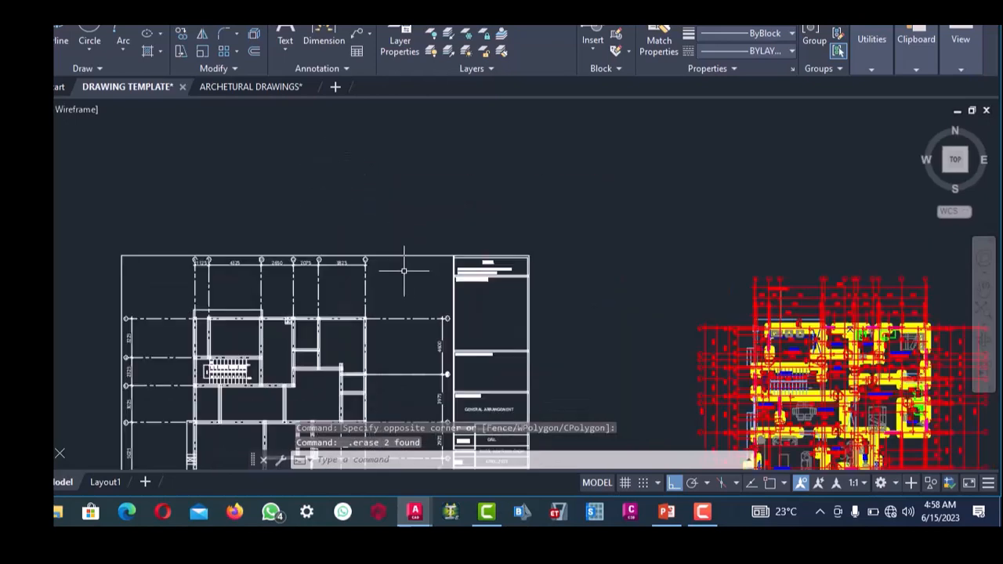
pyautogui.scroll(-5, 407, 256)
pyautogui.scroll(6, 416, 255)
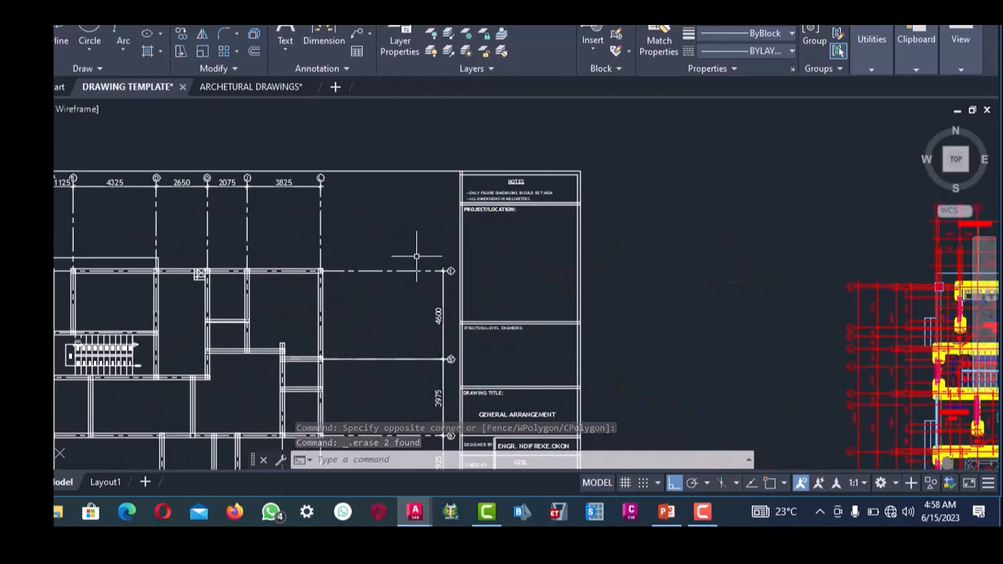
pyautogui.scroll(-5, 416, 255)
pyautogui.scroll(4, 403, 263)
pyautogui.scroll(-3, 396, 258)
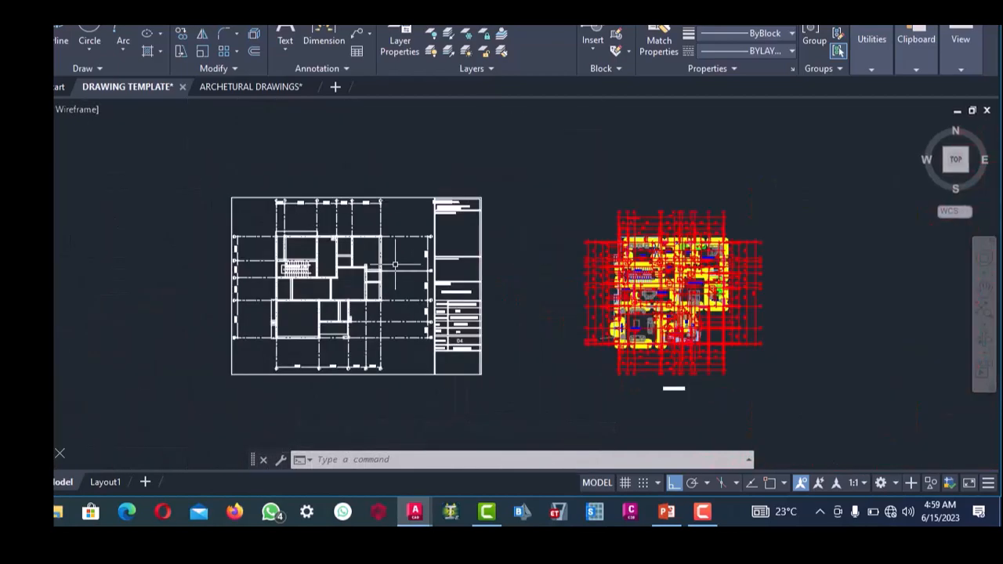
pyautogui.scroll(1, 384, 243)
pyautogui.scroll(4, 384, 244)
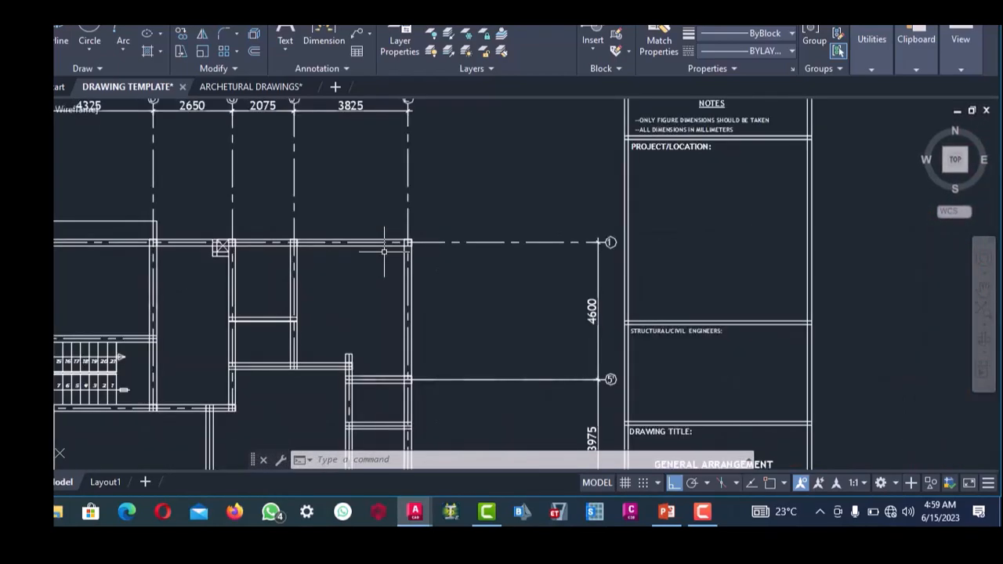
pyautogui.scroll(-4, 379, 248)
pyautogui.scroll(3, 374, 252)
pyautogui.scroll(-3, 364, 239)
pyautogui.scroll(2, 355, 224)
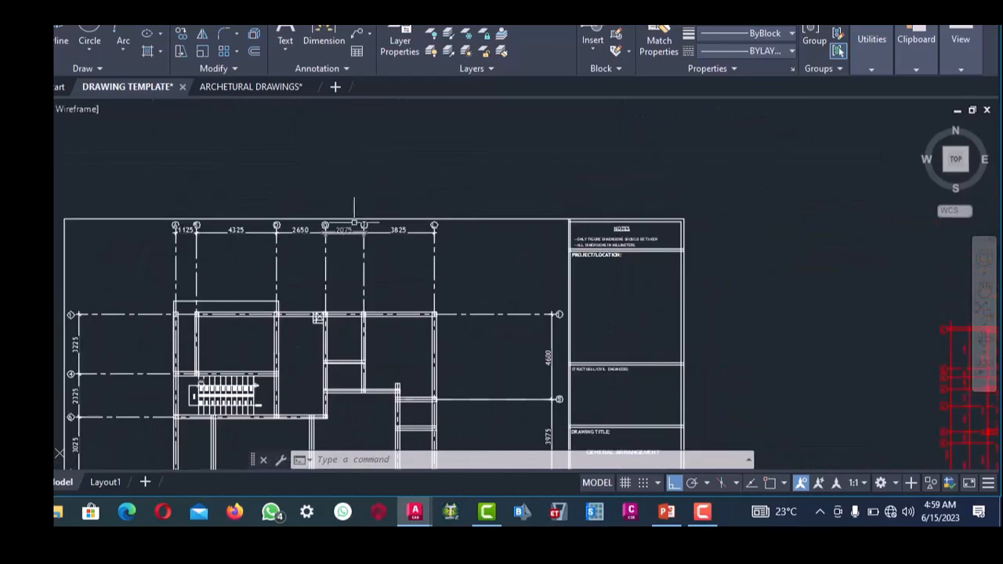
# - Start a polyline above the general arrangement sheet with a vertical segment running 225 downwards
pyautogui.click(55, 42)
pyautogui.scroll(-3, 318, 318)
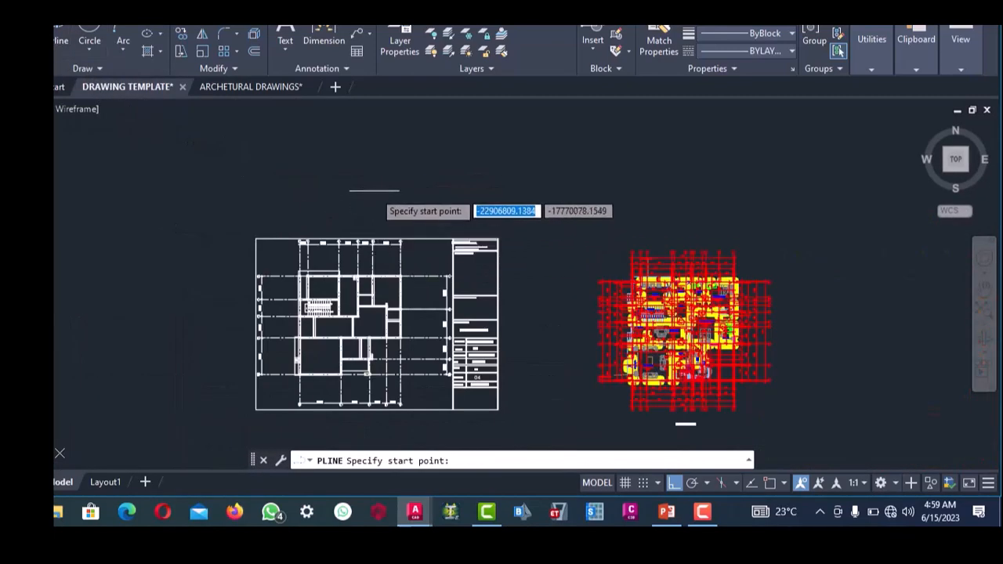
pyautogui.scroll(2, 380, 192)
pyautogui.click(378, 174)
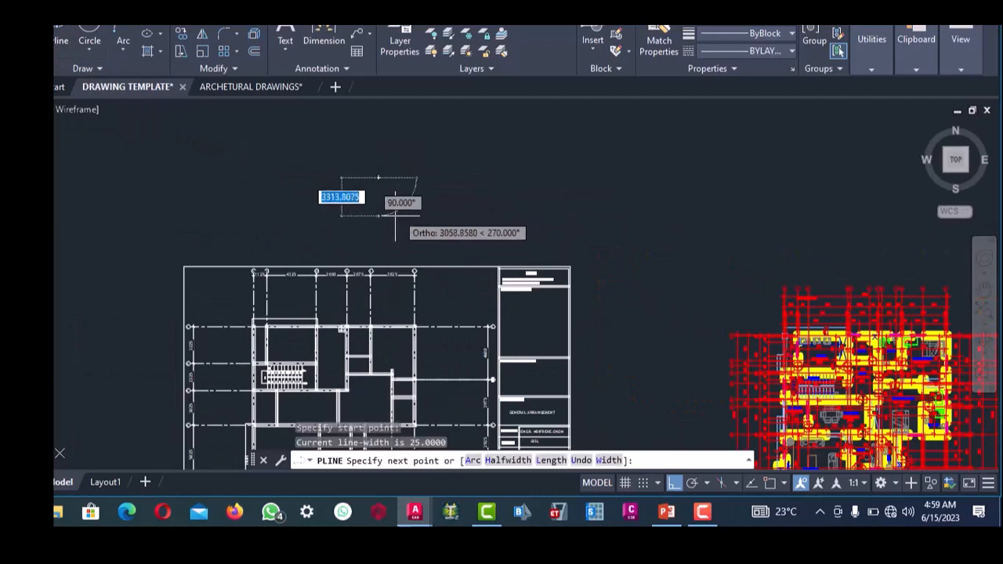
pyautogui.scroll(3, 377, 223)
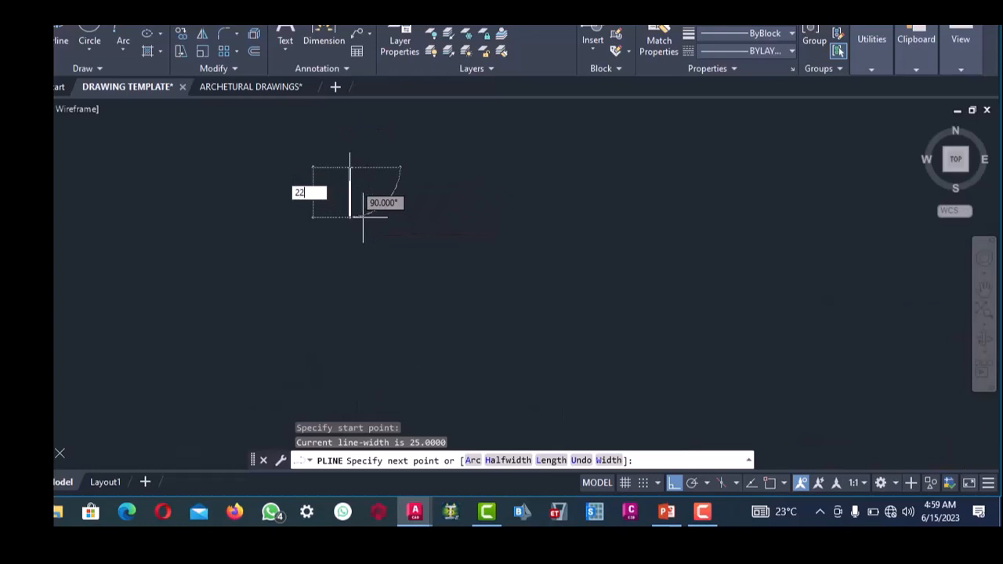
pyautogui.press('Return')
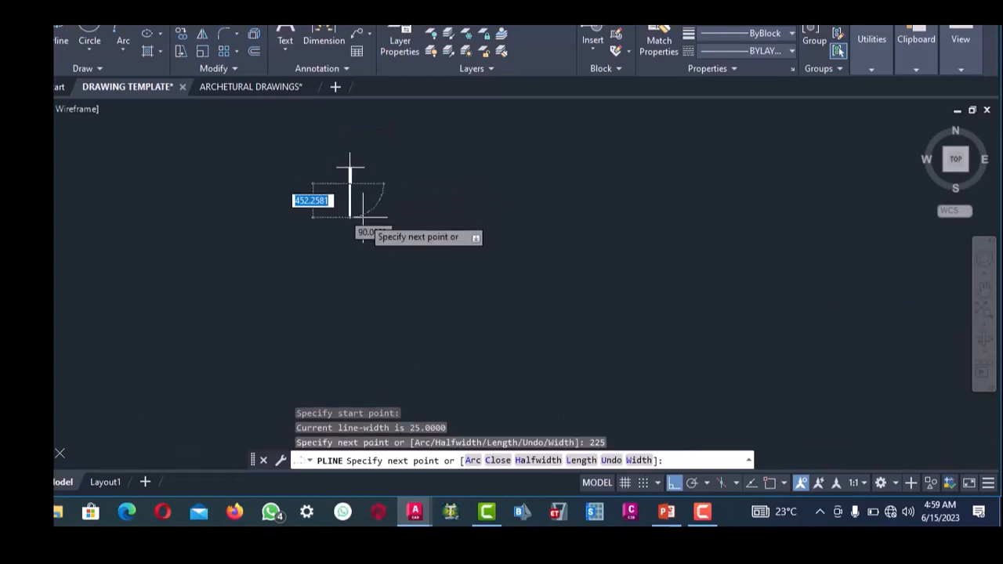
# - Continue the polyline 225 to the right and 225 up, and finish it back at its start point as a square
pyautogui.scroll(2, 369, 180)
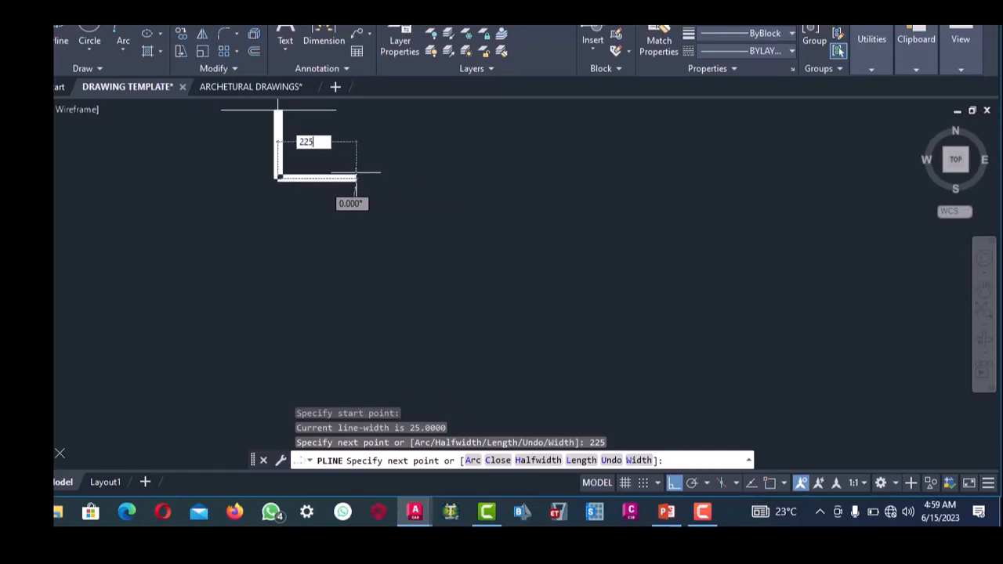
pyautogui.write('225')
pyautogui.press('Return')
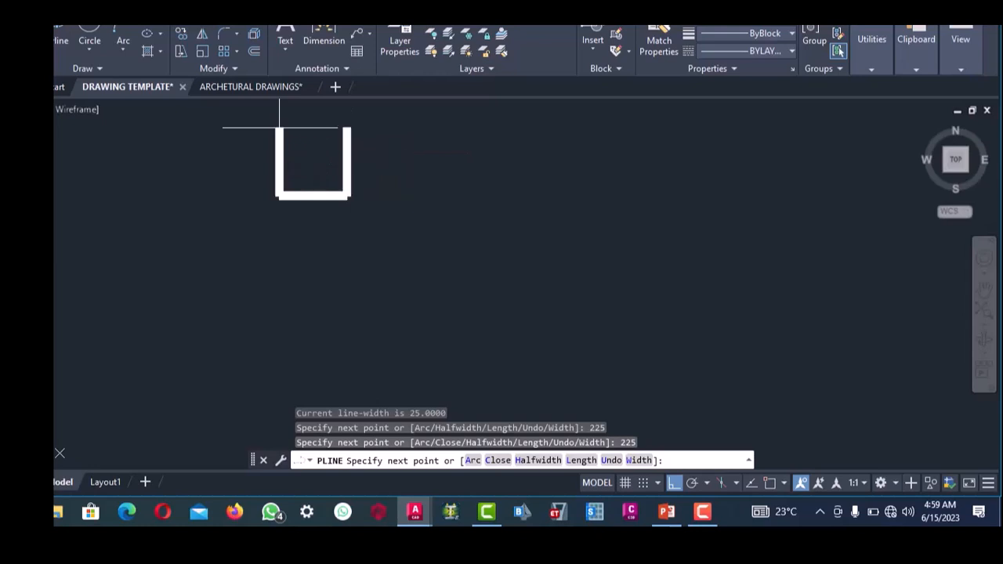
pyautogui.write('225')
pyautogui.press('Return')
pyautogui.scroll(4, 306, 125)
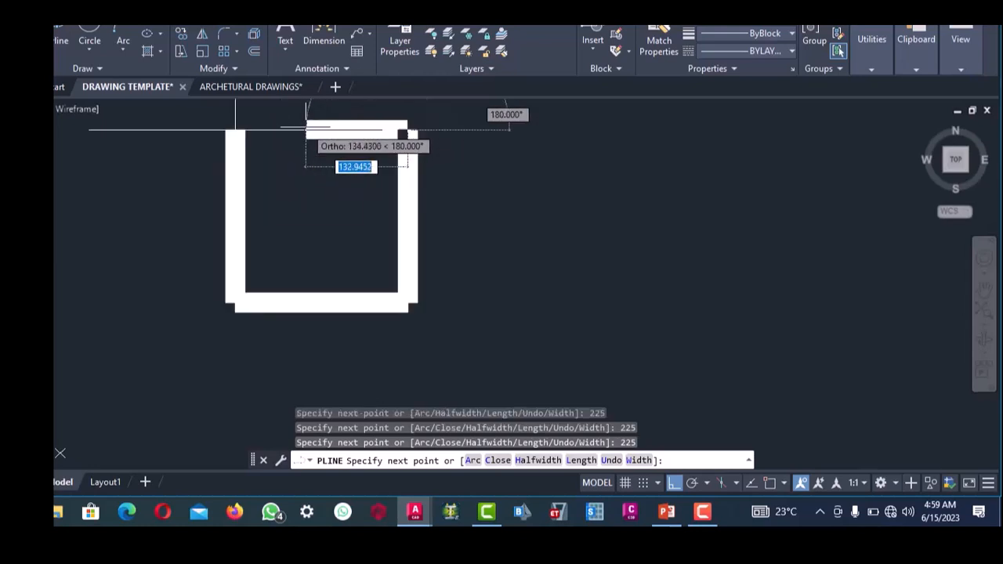
pyautogui.rightClick(235, 129)
pyautogui.click(264, 142)
pyautogui.scroll(-2, 290, 185)
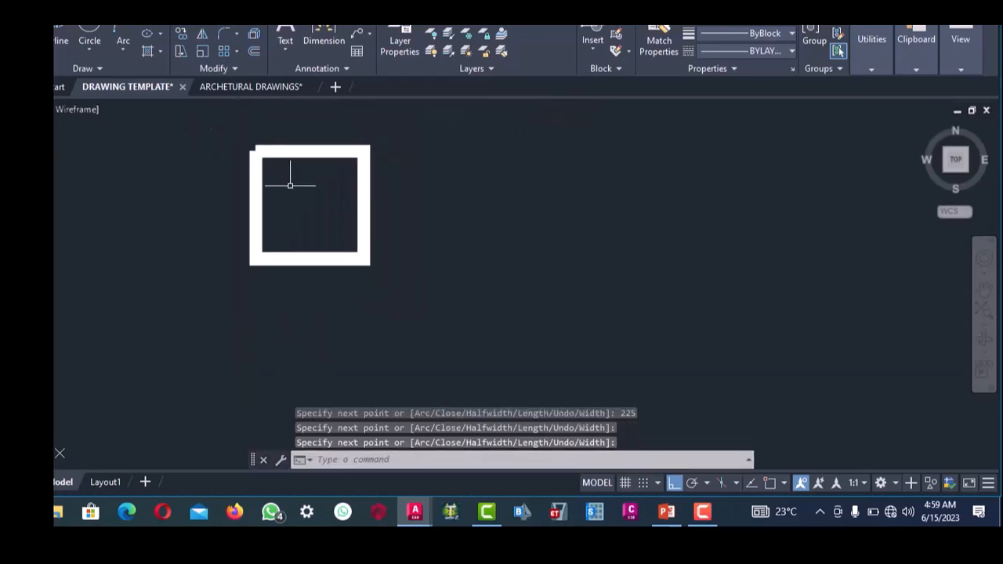
# - Fill the inside of the square column outline with a SOLID hatch
pyautogui.scroll(-6, 307, 197)
pyautogui.scroll(4, 308, 193)
pyautogui.scroll(-2, 313, 195)
pyautogui.scroll(2, 311, 203)
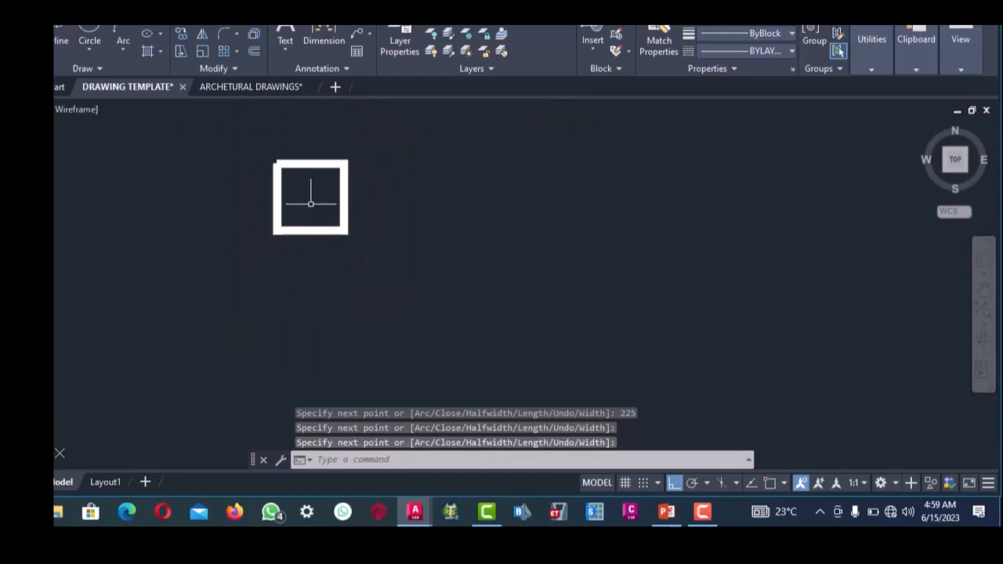
pyautogui.click(147, 50)
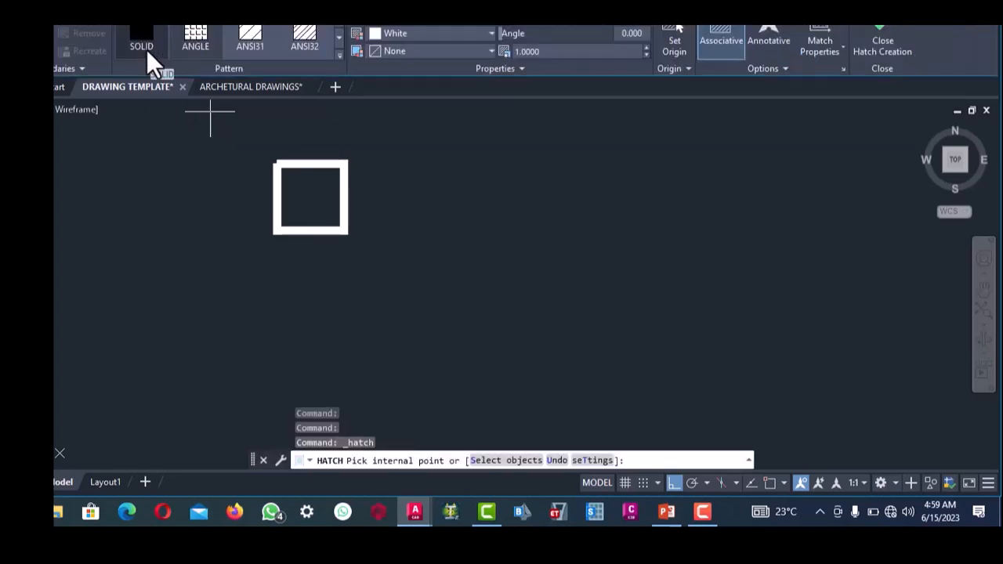
pyautogui.click(138, 33)
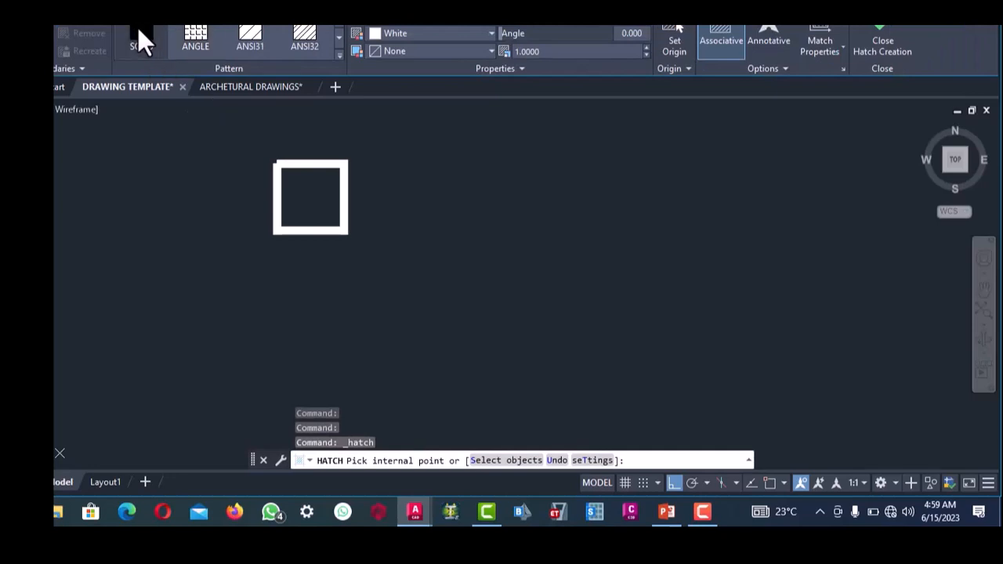
pyautogui.click(338, 210)
pyautogui.scroll(-2, 414, 216)
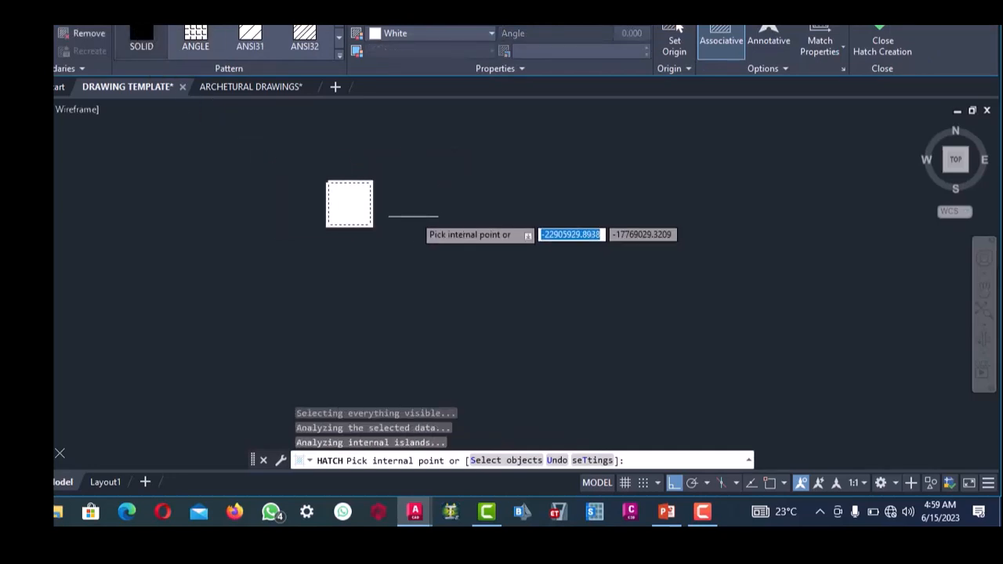
pyautogui.press('Escape')
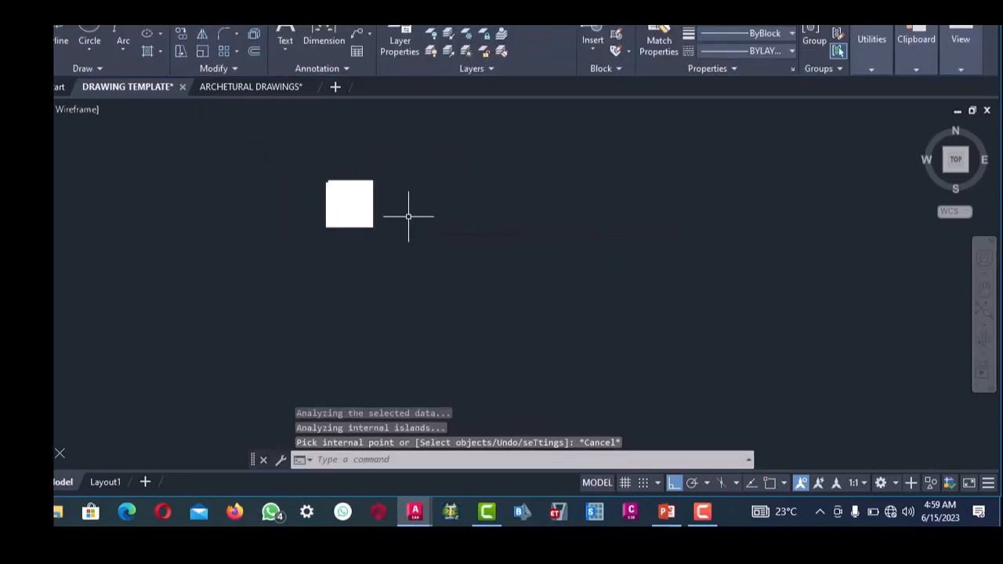
# - Turn object snap on and start copying the hatched square column, using its upper-left corner as base point
pyautogui.click(402, 251)
pyautogui.click(315, 167)
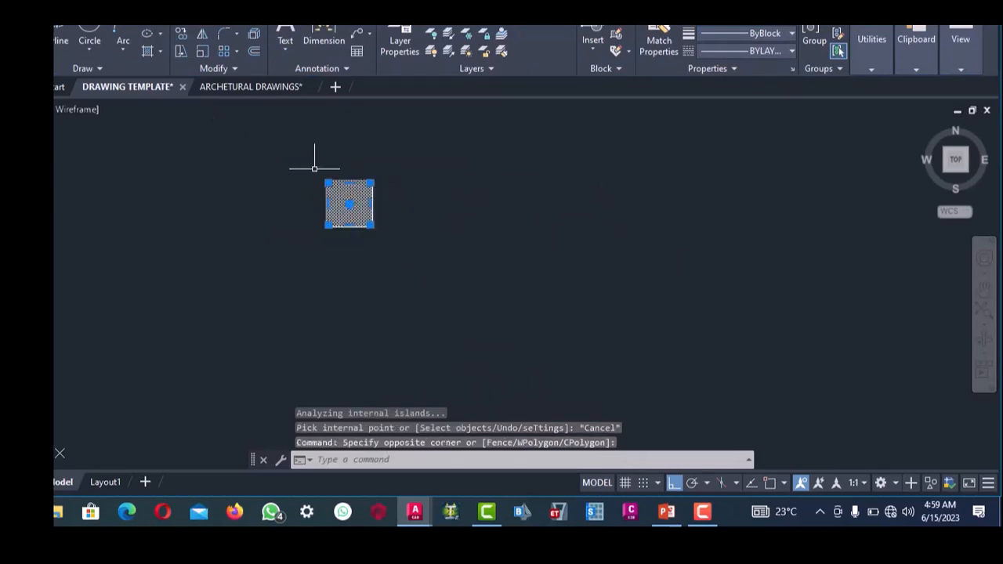
pyautogui.click(769, 482)
pyautogui.rightClick(355, 202)
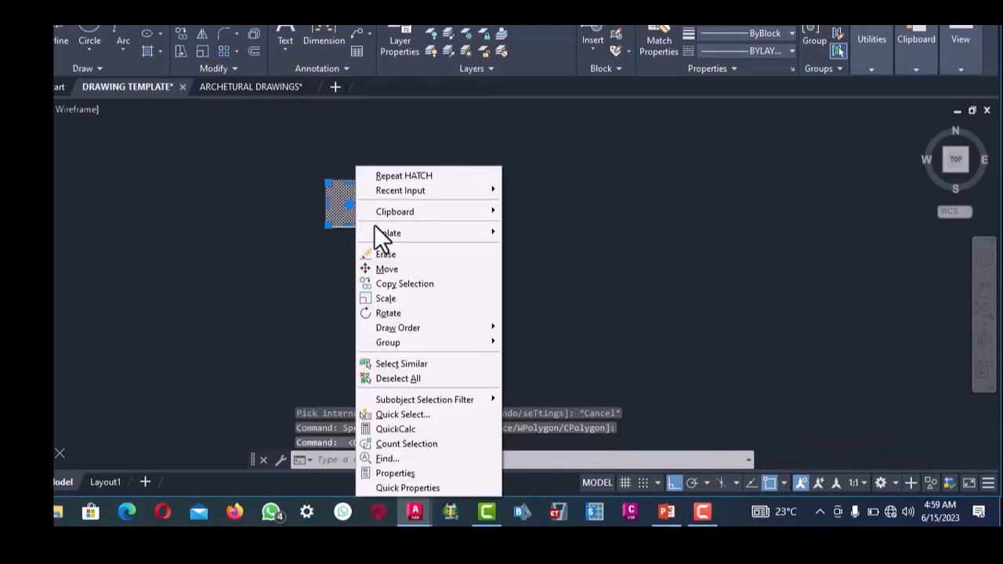
pyautogui.click(387, 284)
pyautogui.scroll(6, 387, 286)
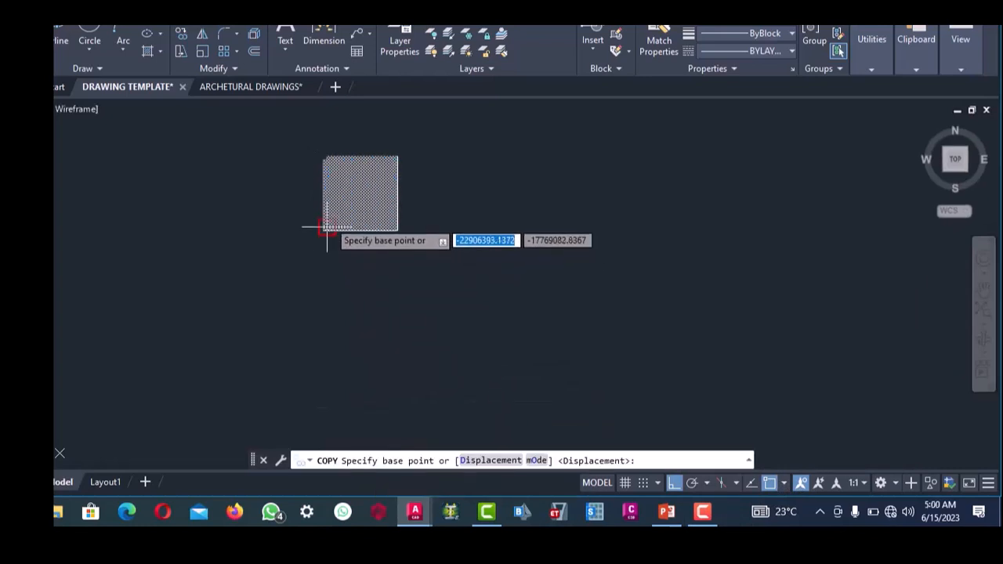
pyautogui.scroll(-2, 344, 265)
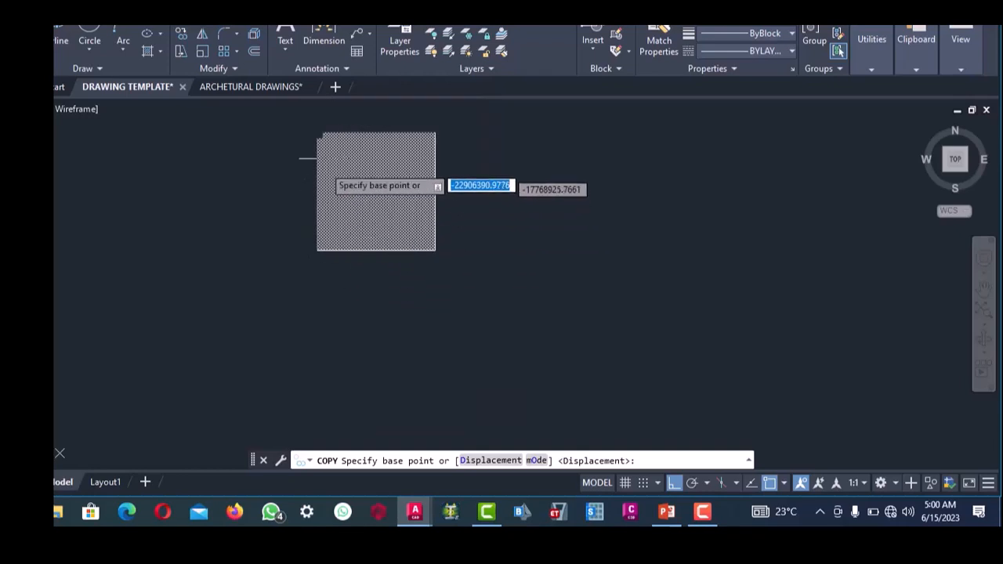
pyautogui.scroll(4, 317, 129)
pyautogui.click(317, 130)
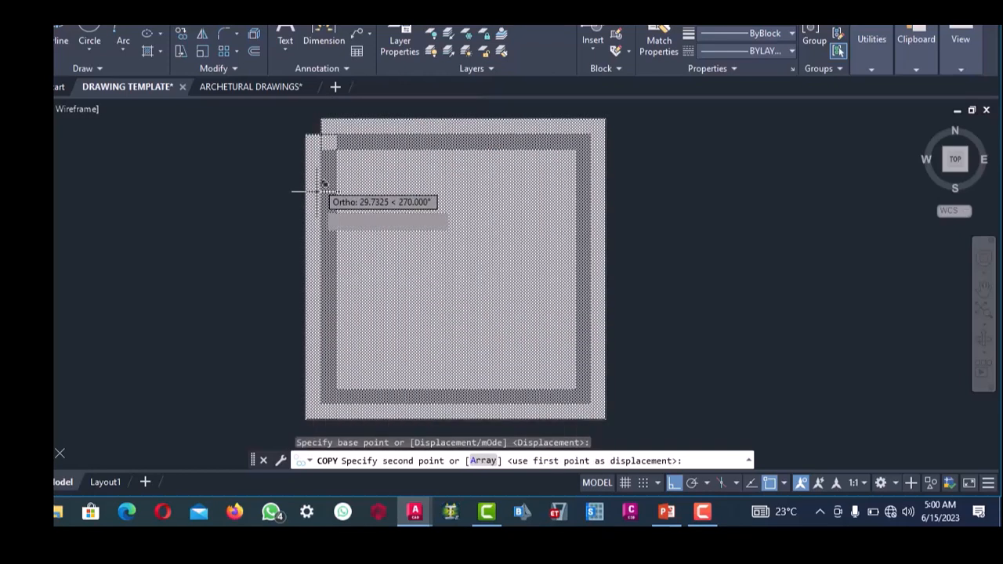
# - Turn Ortho mode off and place a copy of the column at the wall corner where gridlines B and 1 meet
pyautogui.scroll(-5, 368, 212)
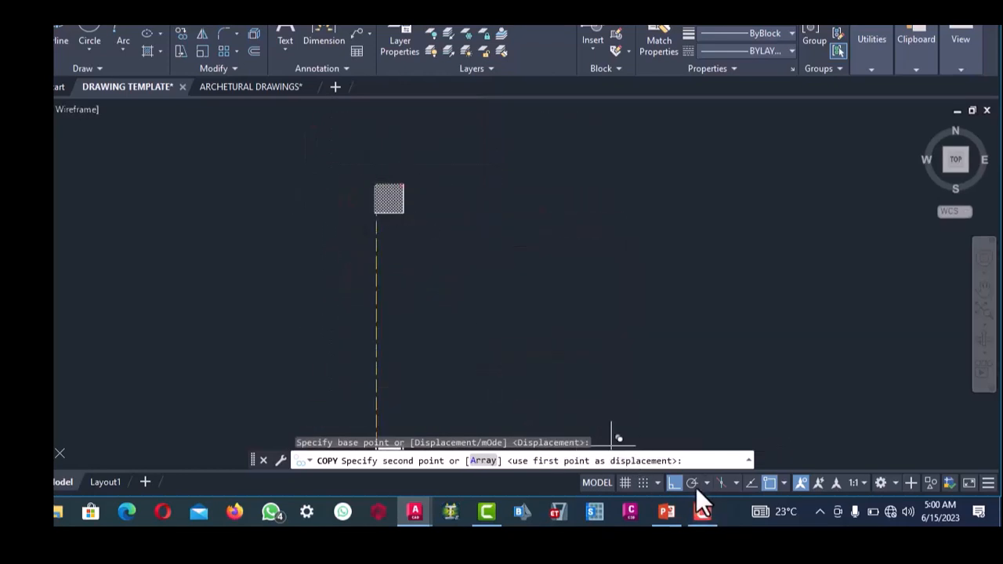
pyautogui.click(674, 482)
pyautogui.scroll(-5, 399, 212)
pyautogui.scroll(2, 368, 286)
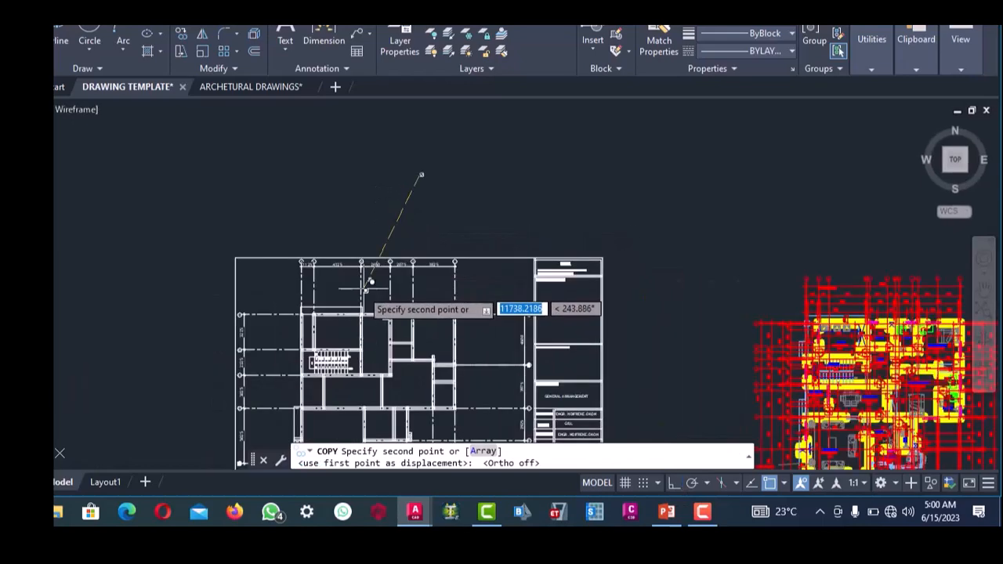
pyautogui.scroll(4, 280, 324)
pyautogui.scroll(-3, 277, 287)
pyautogui.scroll(5, 282, 298)
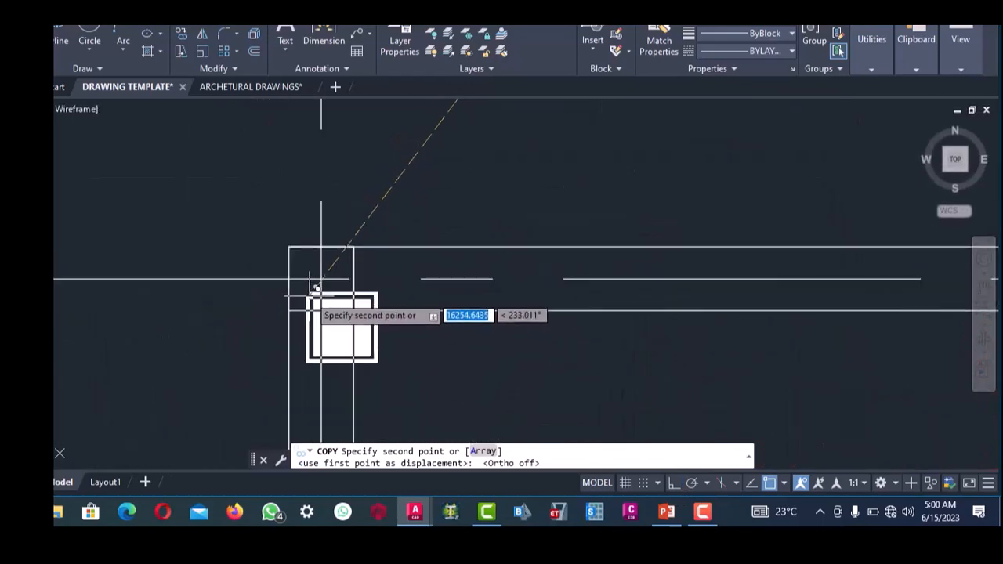
pyautogui.click(289, 247)
# - Place copies of the column at the wall corners where gridline 1 meets gridlines A and D
pyautogui.scroll(-7, 319, 262)
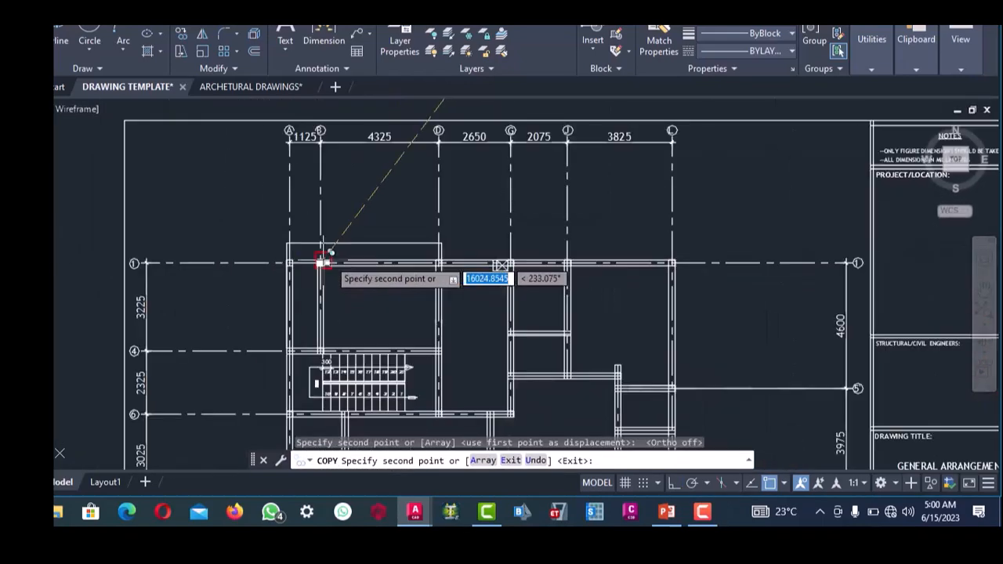
pyautogui.scroll(6, 313, 262)
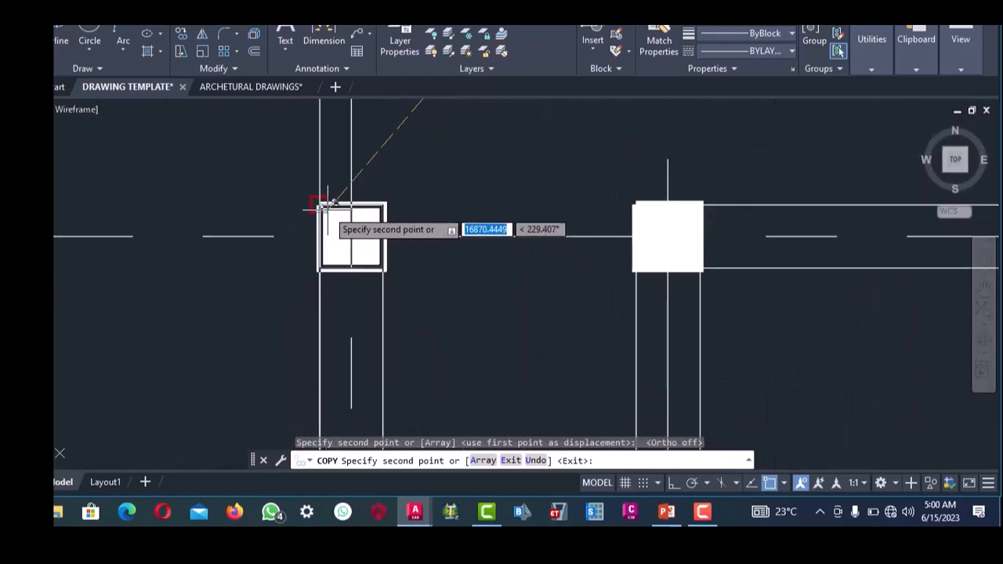
pyautogui.click(321, 205)
pyautogui.scroll(-6, 291, 242)
pyautogui.scroll(6, 443, 235)
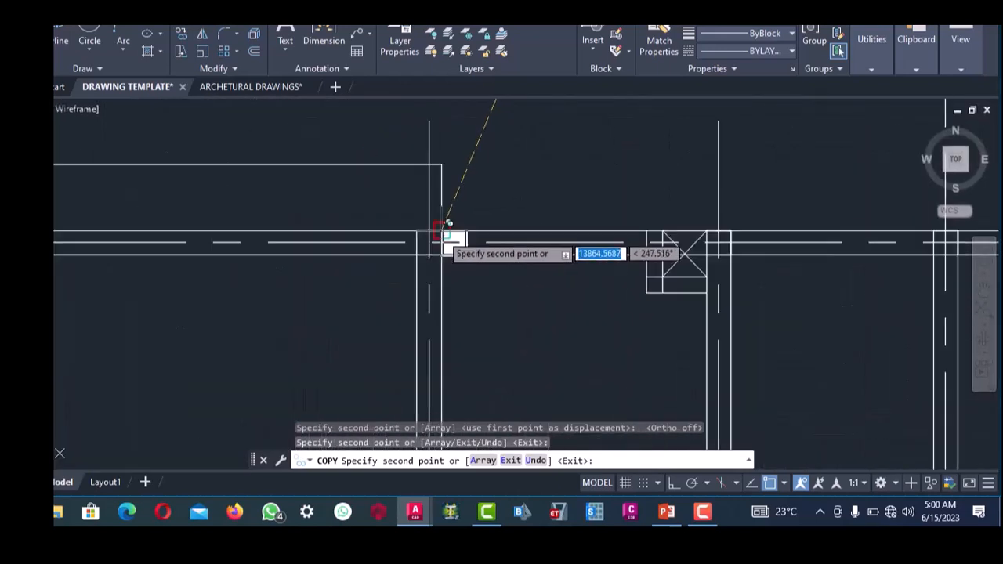
pyautogui.scroll(4, 443, 228)
pyautogui.click(391, 208)
# - Place column copies at the wall intersections of gridline 1 with gridlines G and J
pyautogui.scroll(-6, 392, 208)
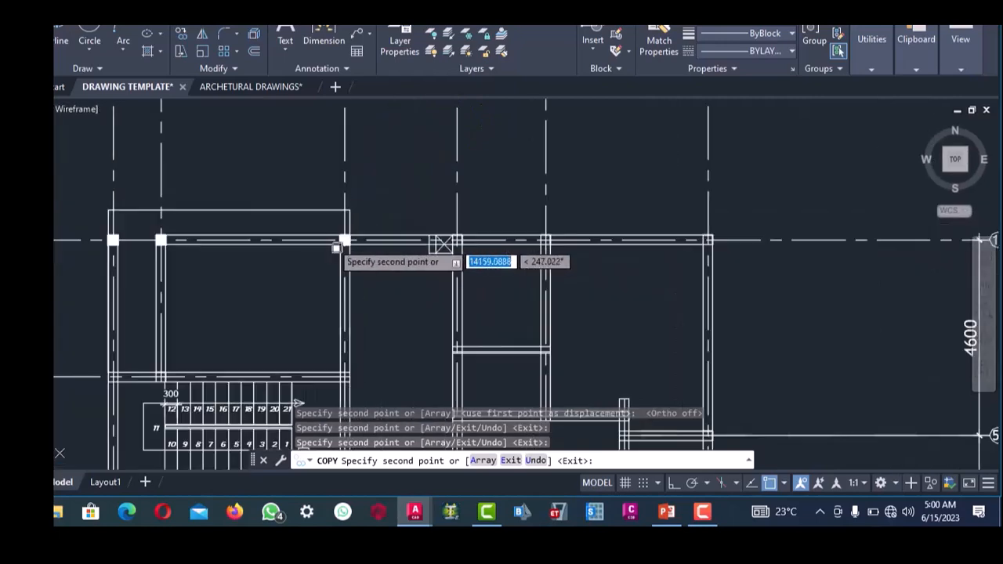
pyautogui.scroll(5, 342, 240)
pyautogui.scroll(5, 296, 231)
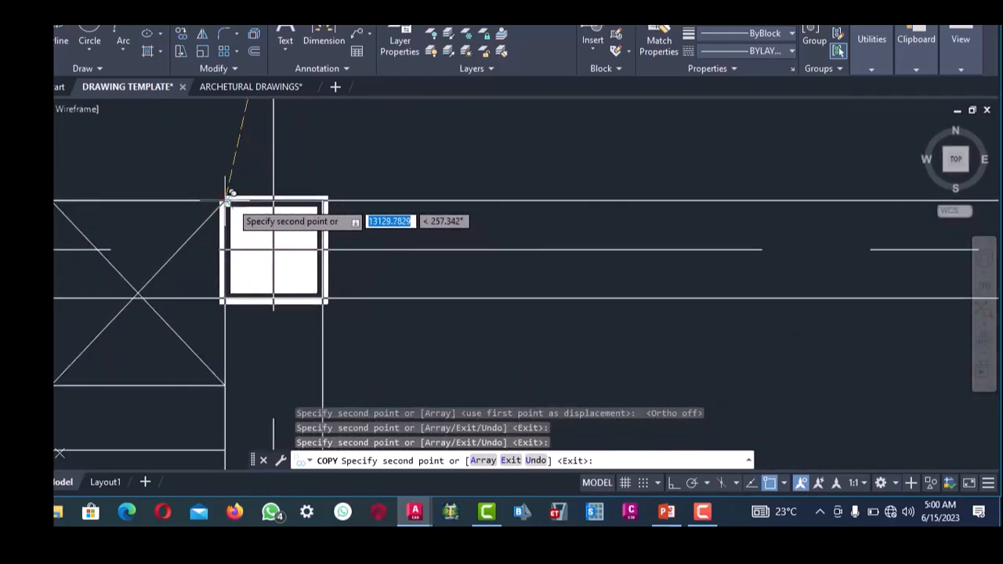
pyautogui.click(229, 202)
pyautogui.scroll(-5, 415, 270)
pyautogui.scroll(5, 464, 229)
pyautogui.scroll(2, 464, 225)
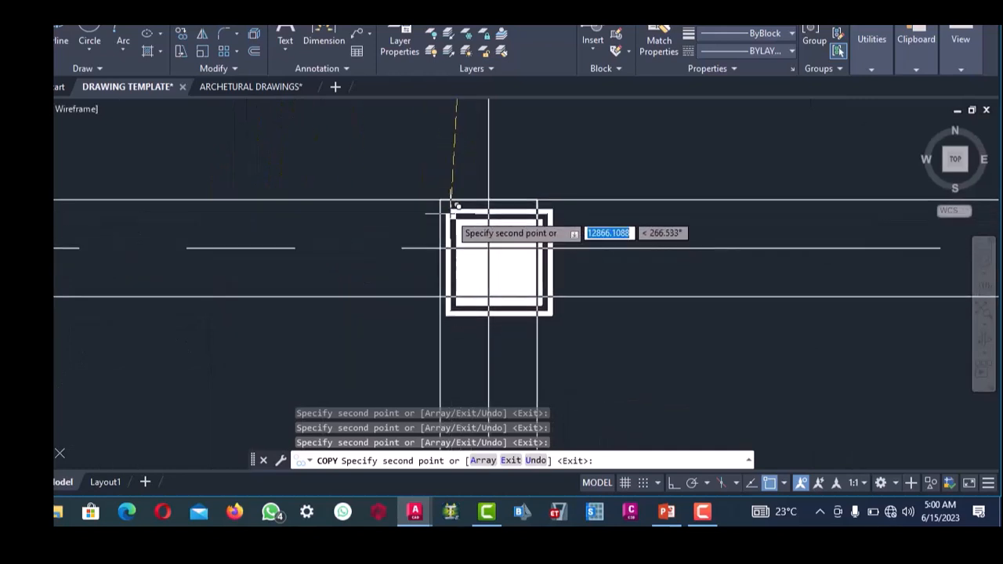
# - Place a column copy in the outer wall corner where gridlines L and 1 meet
pyautogui.scroll(-5, 352, 228)
pyautogui.scroll(5, 538, 246)
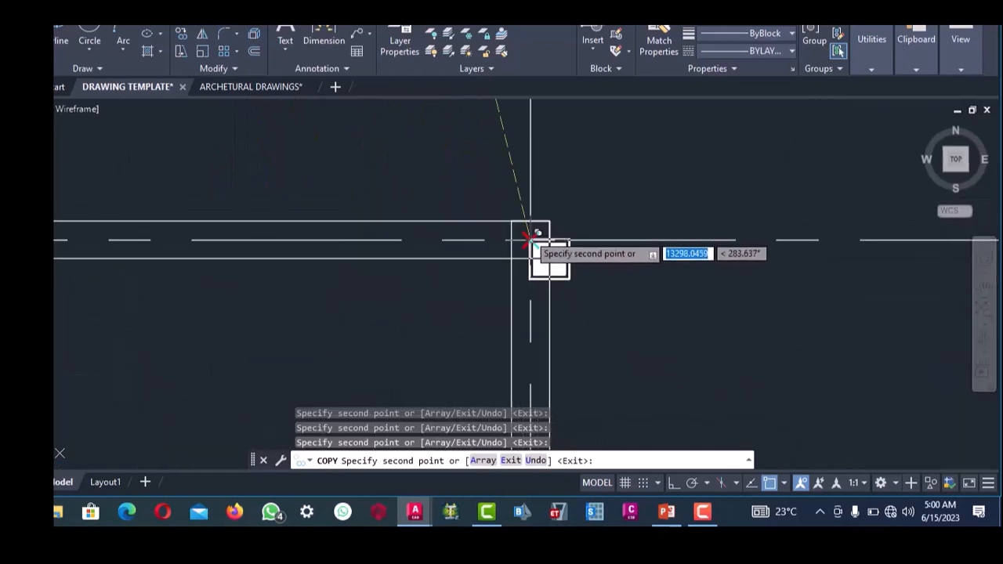
pyautogui.scroll(-3, 570, 221)
pyautogui.scroll(3, 563, 229)
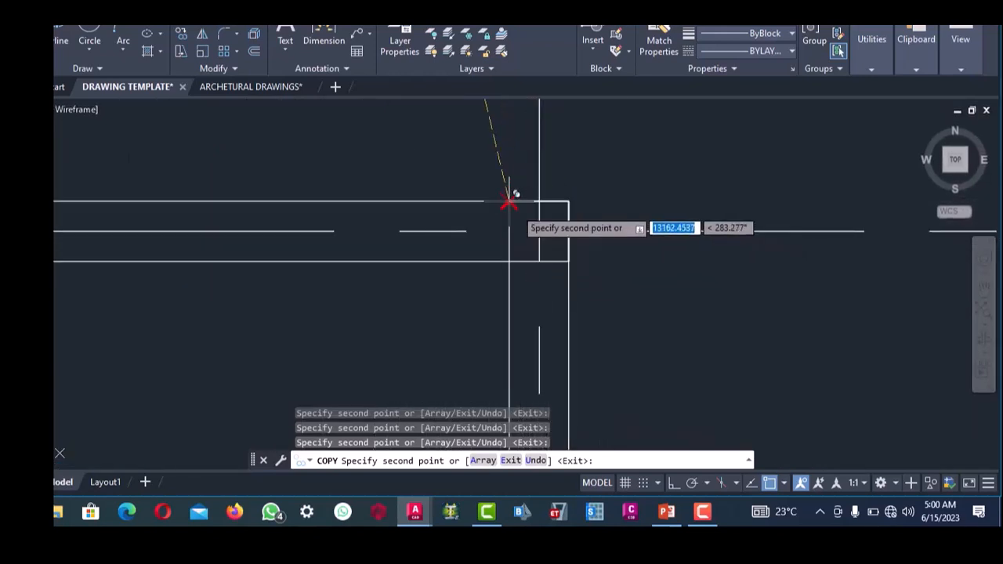
# - Place column copies on gridline 8, at the corner with gridline L and at the next wall intersection to its left
pyautogui.scroll(-5, 509, 200)
pyautogui.scroll(5, 578, 235)
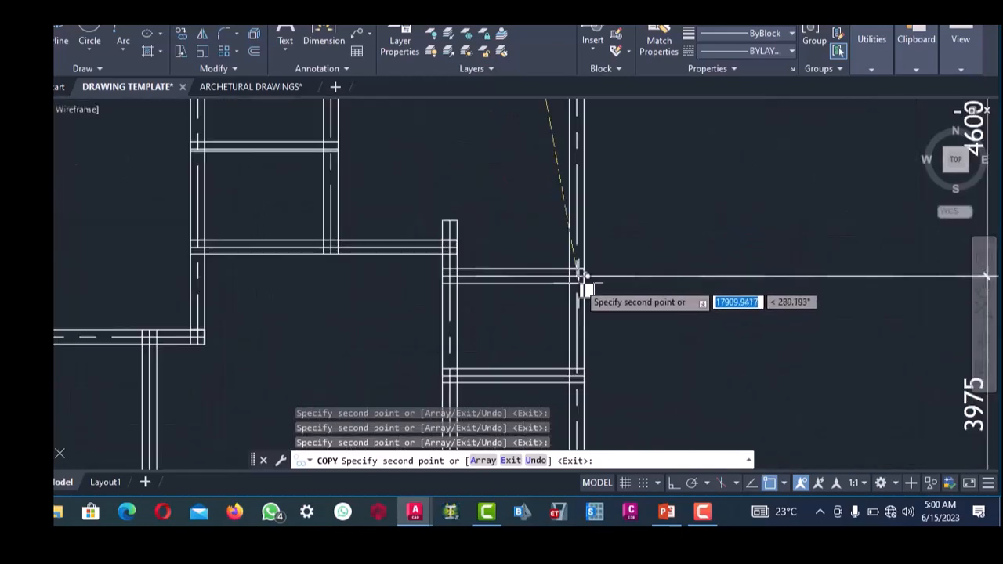
pyautogui.scroll(-2, 582, 277)
pyautogui.scroll(-2, 595, 271)
pyautogui.scroll(1, 598, 253)
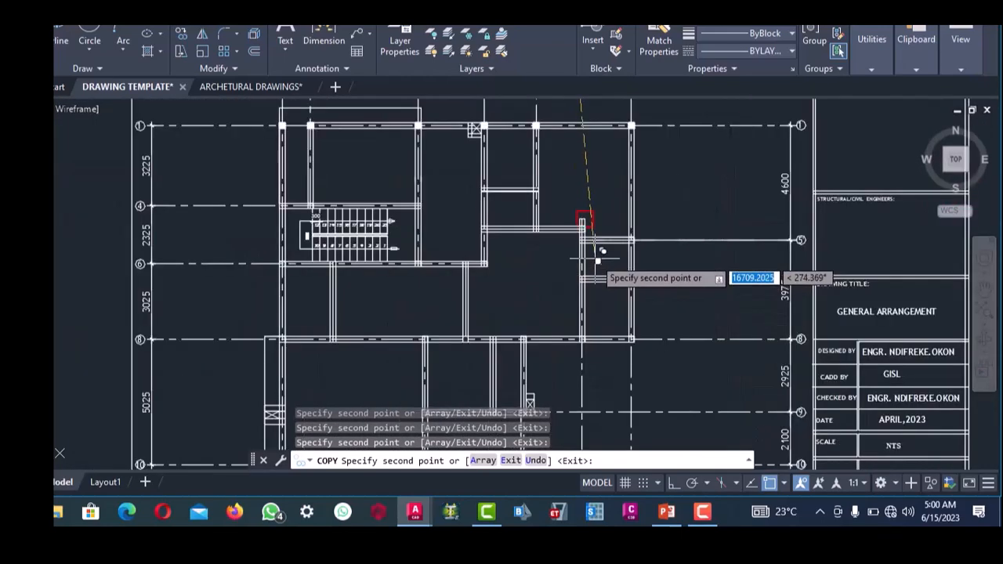
pyautogui.scroll(-3, 587, 269)
pyautogui.scroll(4, 608, 253)
pyautogui.scroll(6, 596, 267)
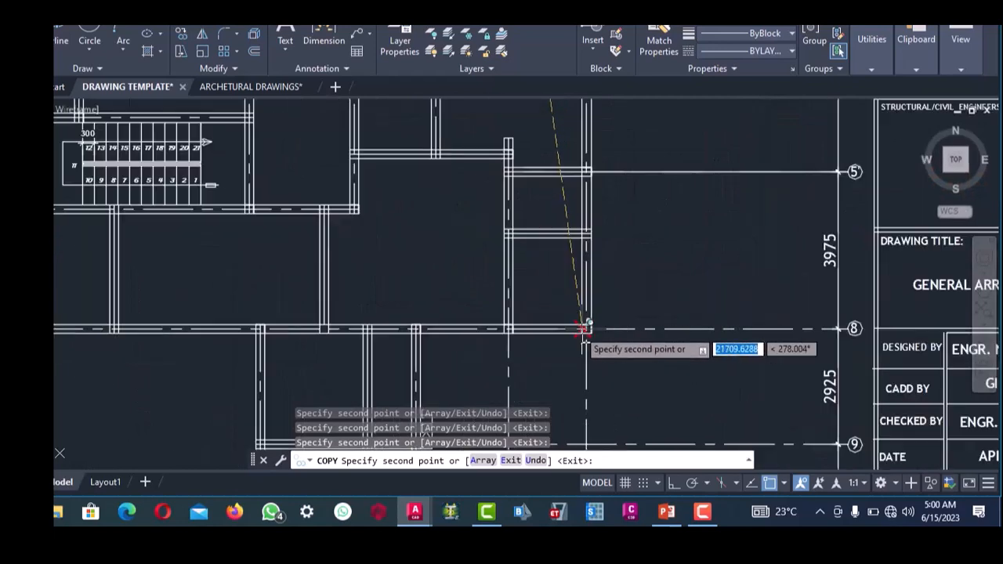
pyautogui.scroll(-5, 574, 280)
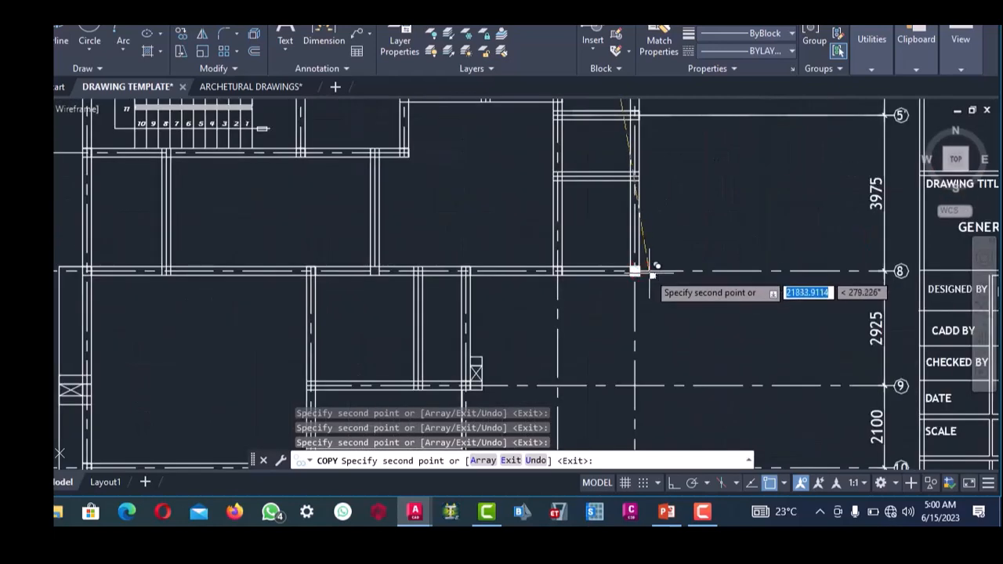
pyautogui.scroll(5, 643, 272)
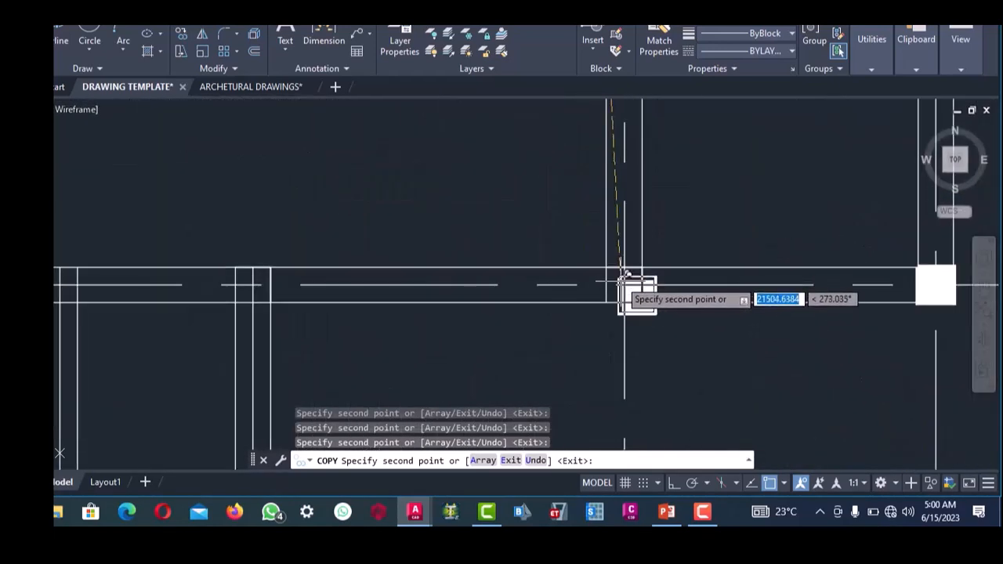
# - Examine the wall intersections in the middle and lower part of the plan for further column positions
pyautogui.scroll(-5, 610, 262)
pyautogui.scroll(5, 666, 274)
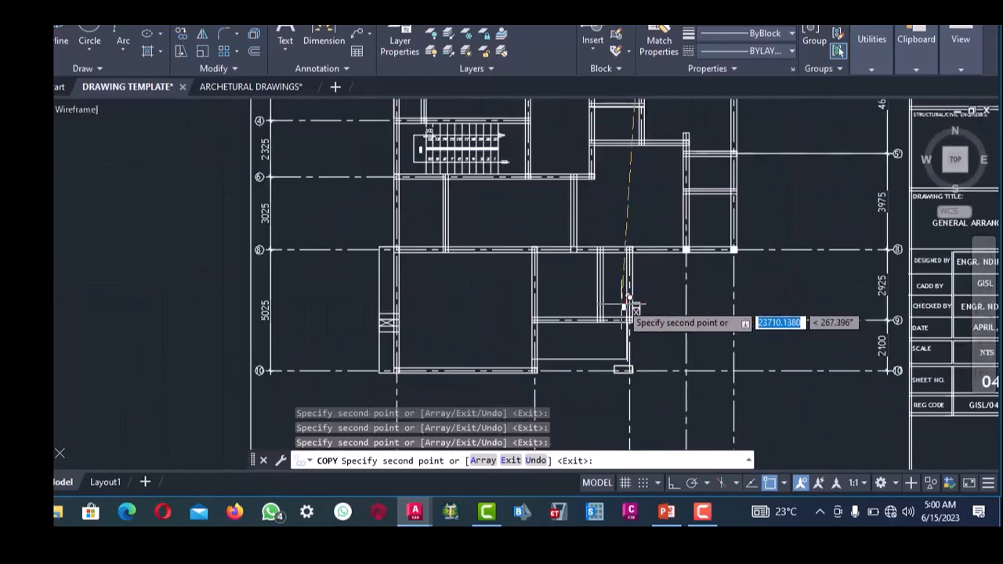
pyautogui.scroll(-5, 649, 285)
pyautogui.scroll(5, 633, 224)
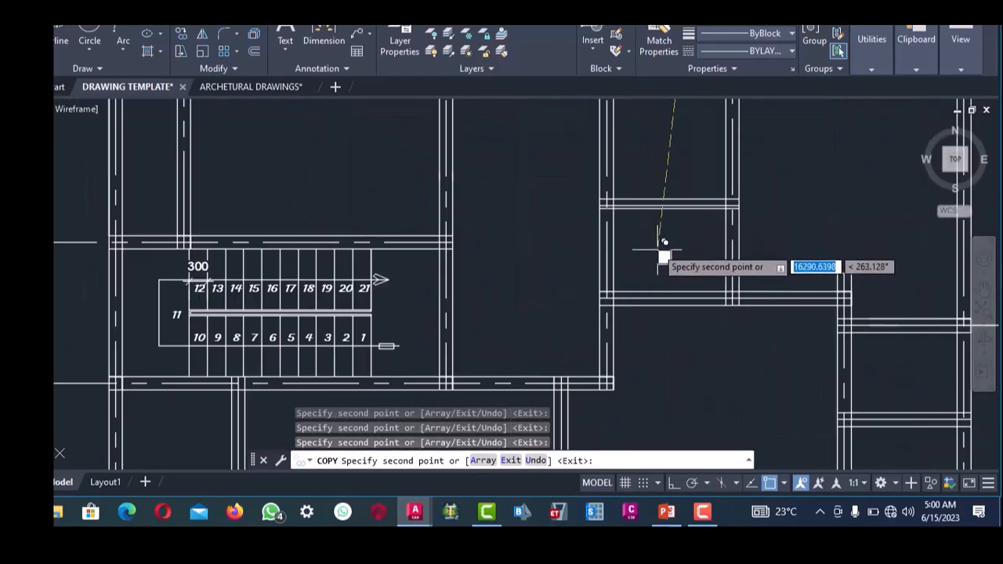
pyautogui.scroll(-2, 661, 251)
pyautogui.scroll(4, 652, 293)
pyautogui.scroll(-4, 688, 297)
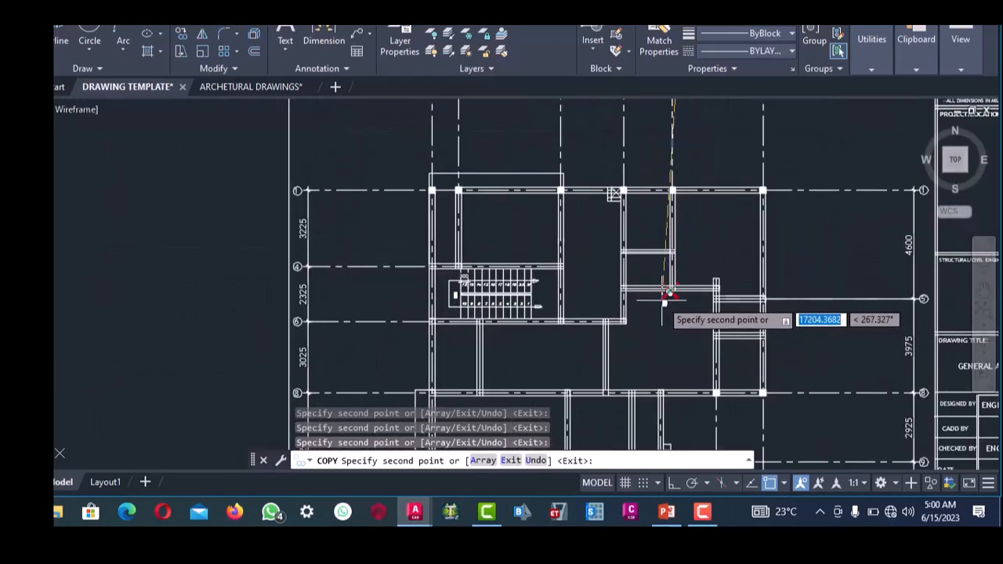
pyautogui.scroll(2, 666, 298)
pyautogui.scroll(-5, 662, 302)
pyautogui.scroll(5, 660, 298)
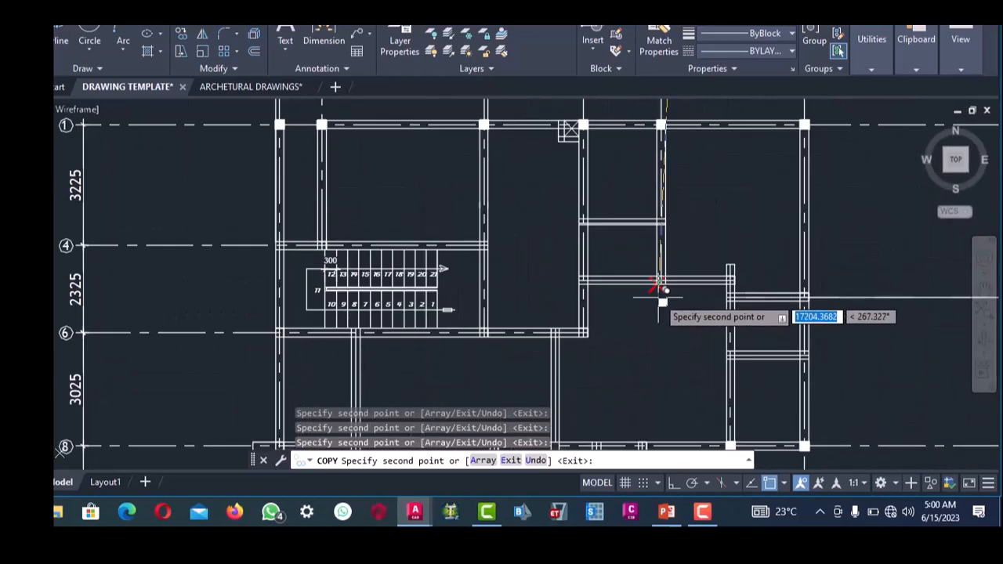
# - Place a column copy at the wall intersection of gridlines L and 5'
pyautogui.scroll(-3, 655, 291)
pyautogui.scroll(7, 729, 283)
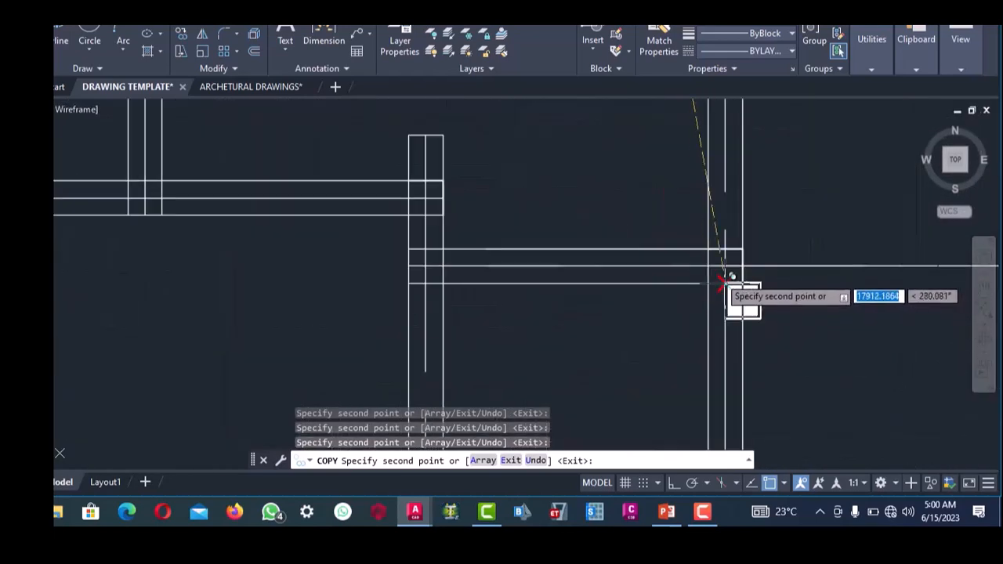
pyautogui.scroll(-4, 729, 262)
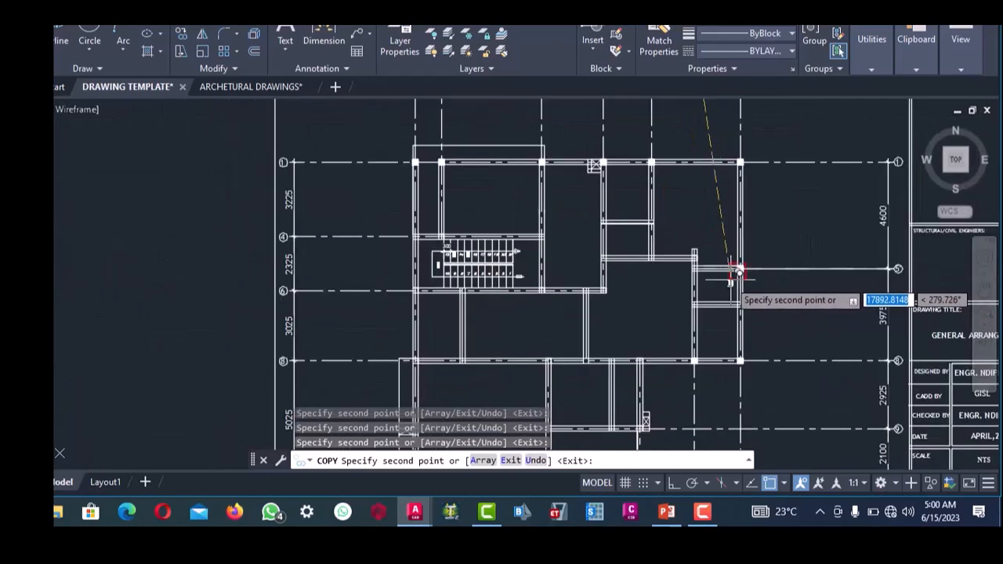
pyautogui.scroll(4, 655, 259)
pyautogui.scroll(-4, 662, 267)
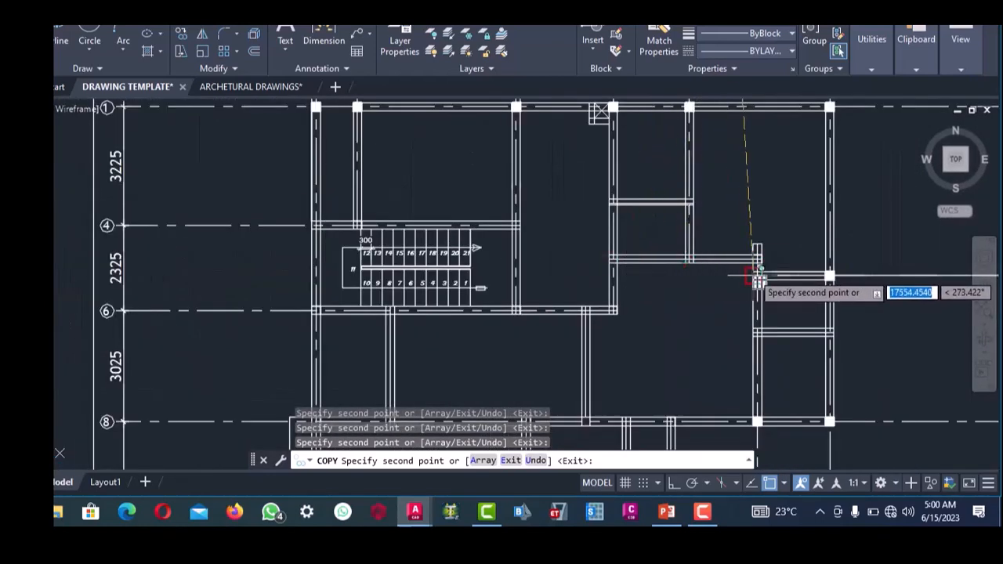
# - Place column copies at both ends of the horizontal wall that runs right from gridline G just above gridline 5'
pyautogui.scroll(5, 759, 279)
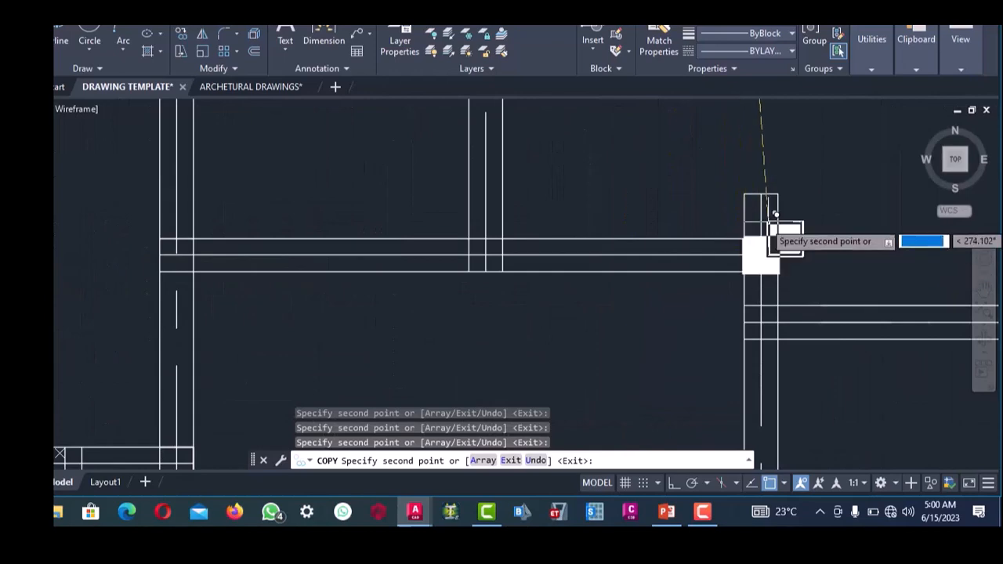
pyautogui.scroll(-4, 764, 231)
pyautogui.scroll(2, 665, 230)
pyautogui.scroll(4, 707, 248)
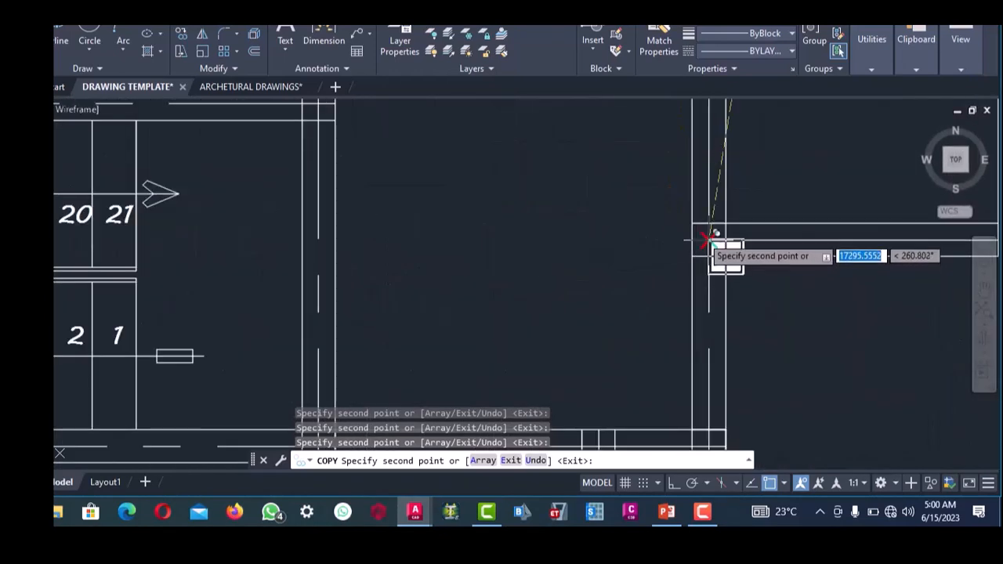
# - Place a column copy at the wall intersection of gridlines D and 6, below the staircase's right end
pyautogui.scroll(-6, 697, 223)
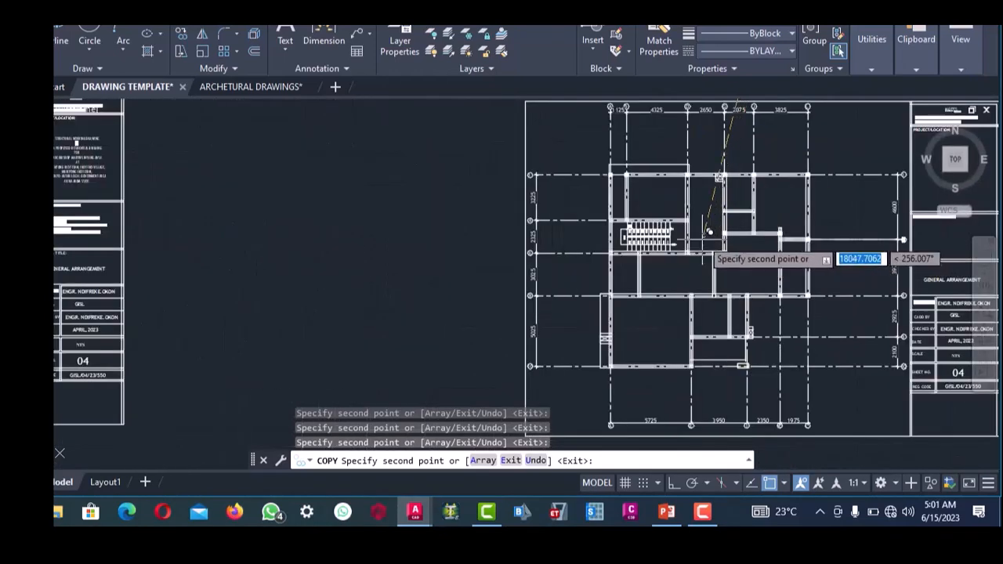
pyautogui.scroll(3, 702, 231)
pyautogui.scroll(5, 679, 257)
pyautogui.scroll(-9, 667, 298)
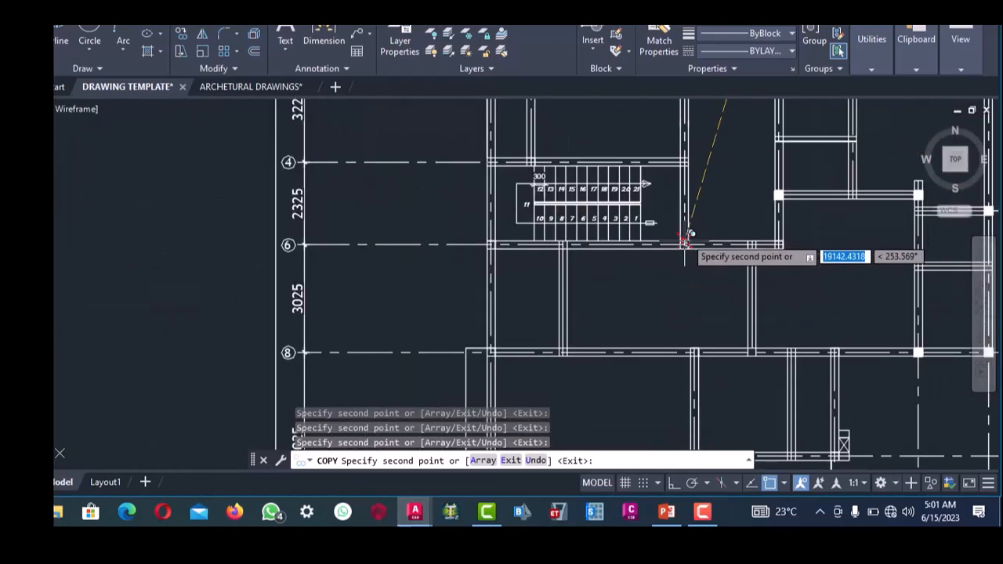
pyautogui.scroll(4, 698, 268)
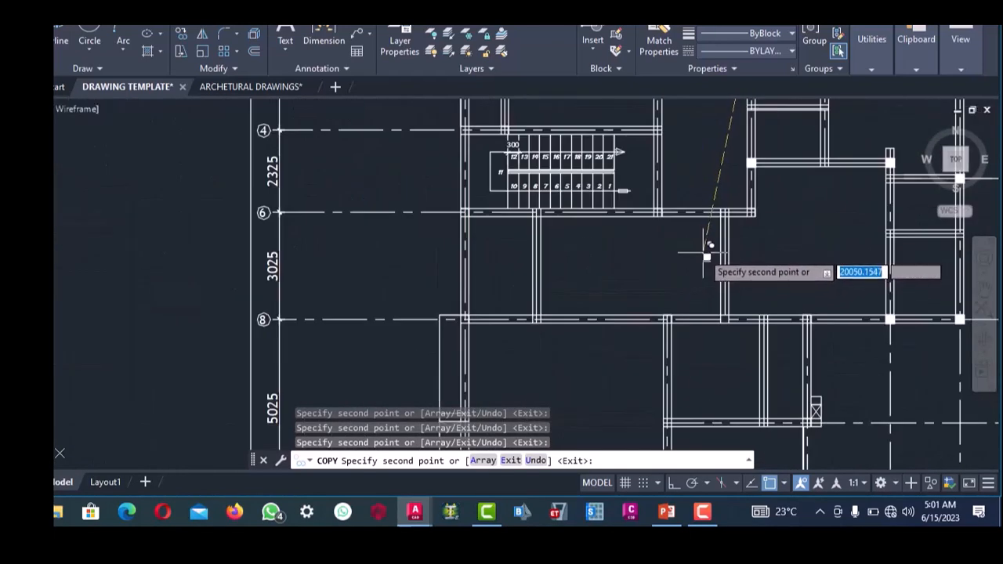
pyautogui.scroll(5, 668, 216)
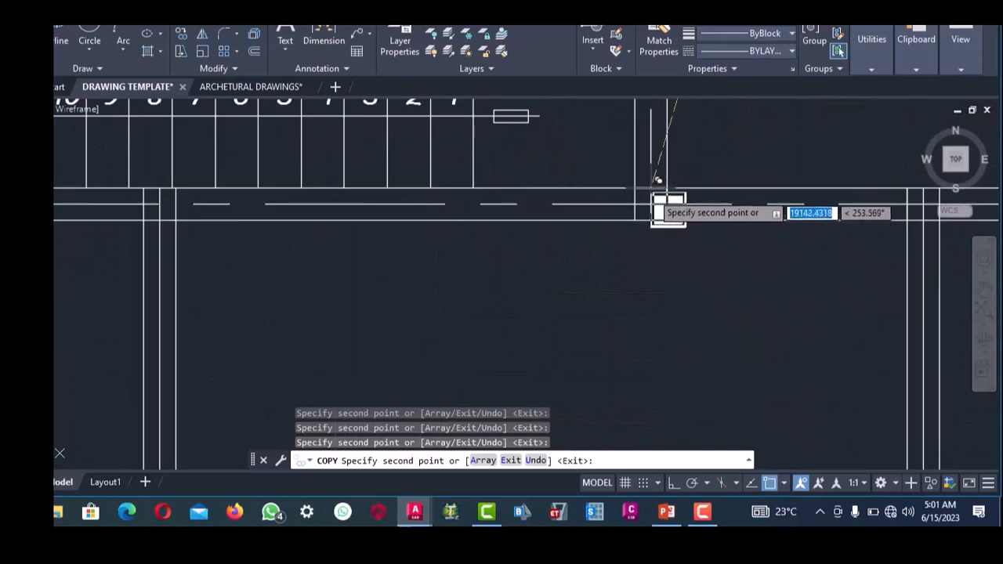
pyautogui.scroll(-5, 639, 188)
pyautogui.scroll(4, 645, 197)
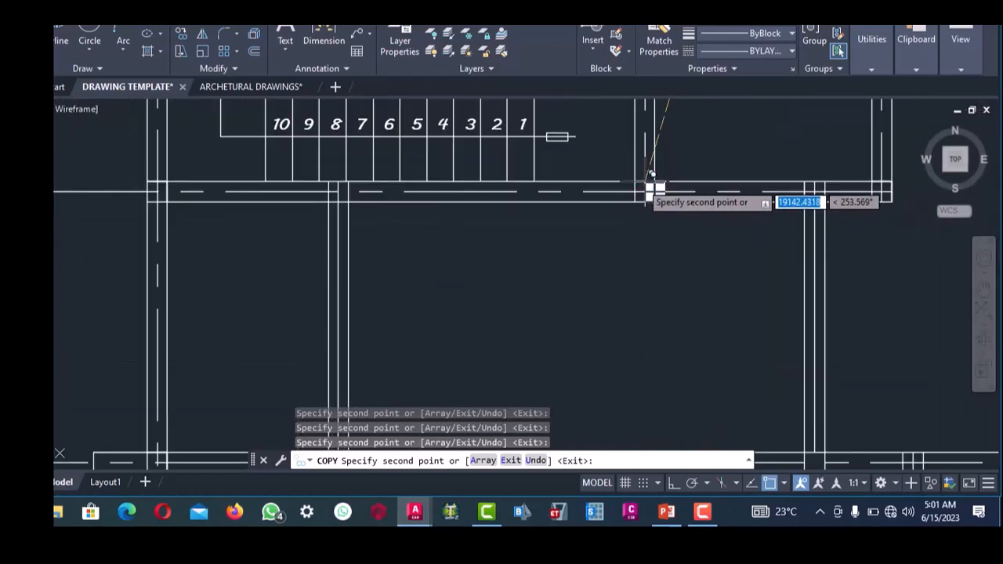
# - Place a column copy in the wall corner where gridlines G and 6 meet
pyautogui.scroll(-5, 642, 188)
pyautogui.scroll(4, 721, 220)
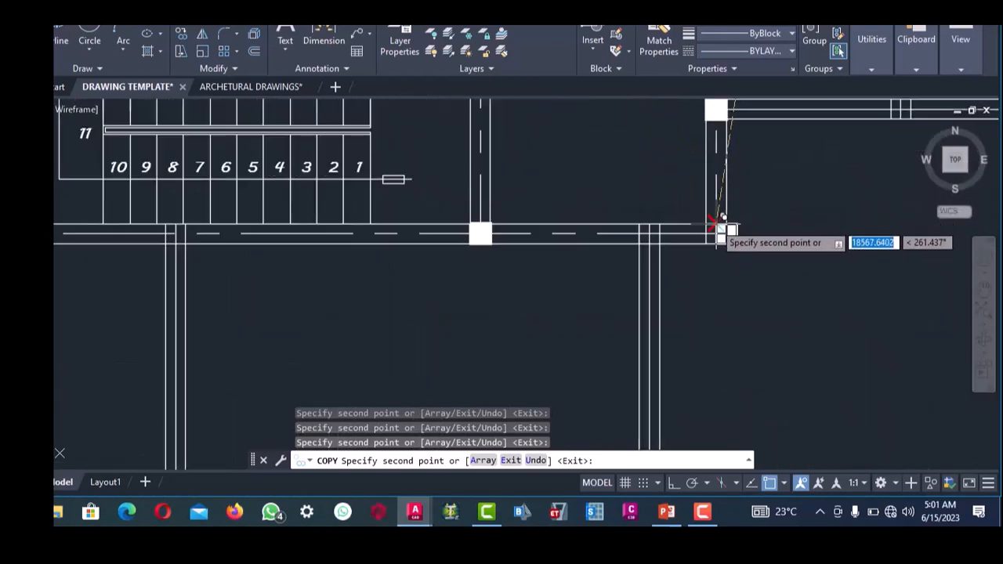
pyautogui.scroll(-3, 713, 222)
pyautogui.scroll(2, 705, 235)
pyautogui.scroll(4, 702, 195)
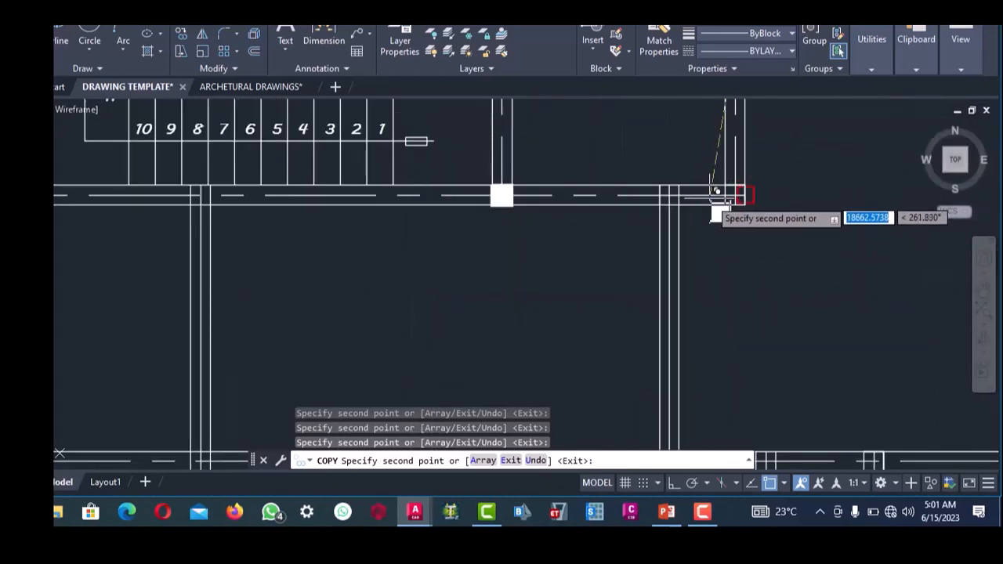
# - Place column copies at the wall intersections of gridline 4 with gridlines D and A
pyautogui.scroll(-4, 709, 215)
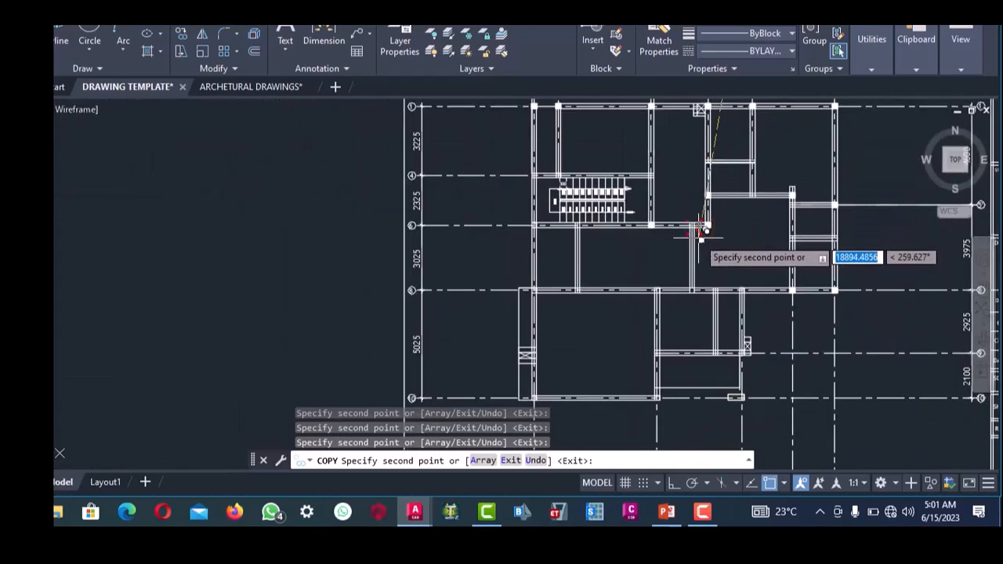
pyautogui.scroll(-3, 706, 233)
pyautogui.scroll(10, 679, 228)
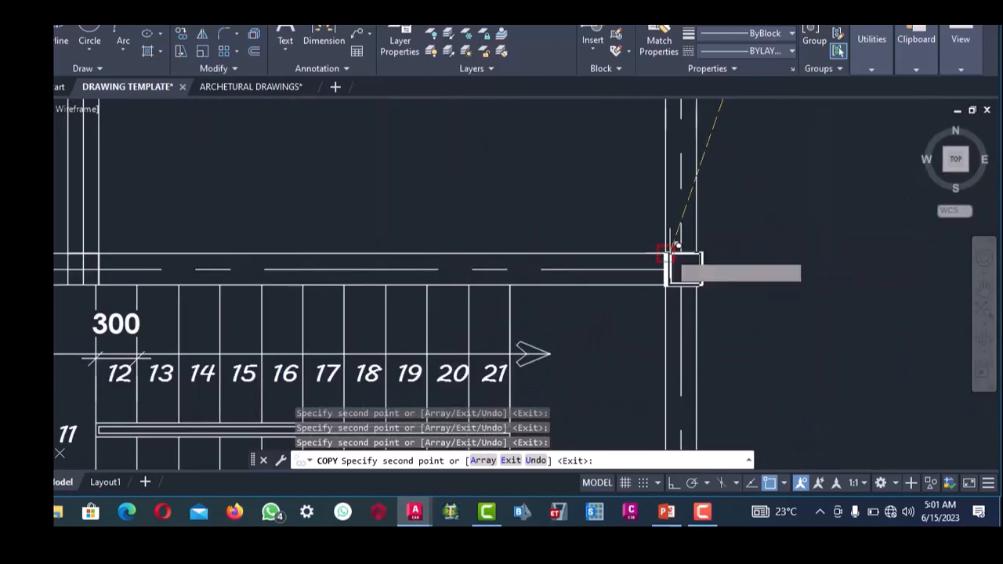
pyautogui.scroll(-5, 690, 235)
pyautogui.scroll(6, 650, 220)
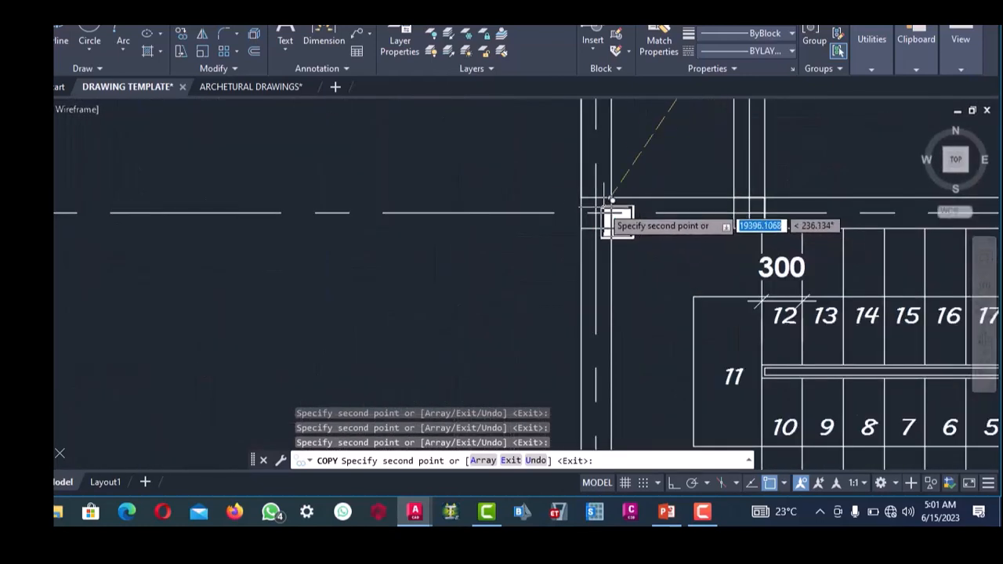
# - Place column copies at the wall intersections of gridline A with gridlines 6 and 8
pyautogui.scroll(-4, 590, 192)
pyautogui.scroll(6, 622, 247)
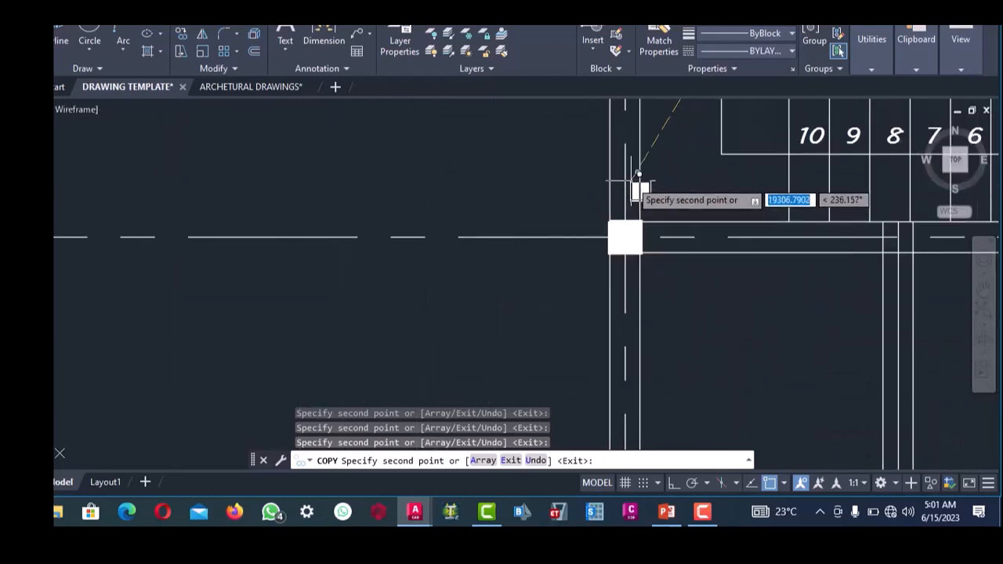
pyautogui.scroll(-4, 638, 188)
pyautogui.scroll(6, 633, 264)
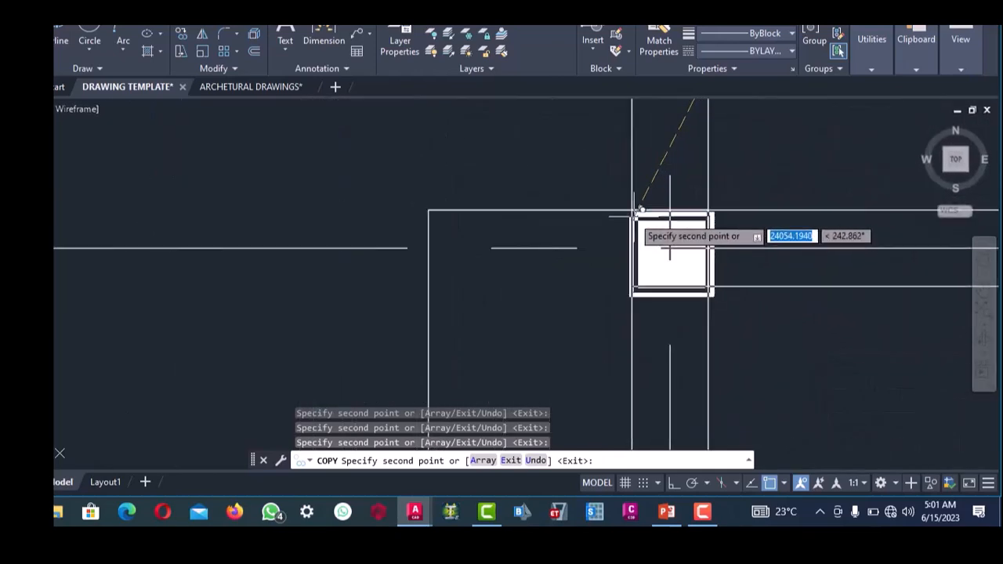
pyautogui.scroll(-4, 620, 220)
pyautogui.scroll(4, 659, 224)
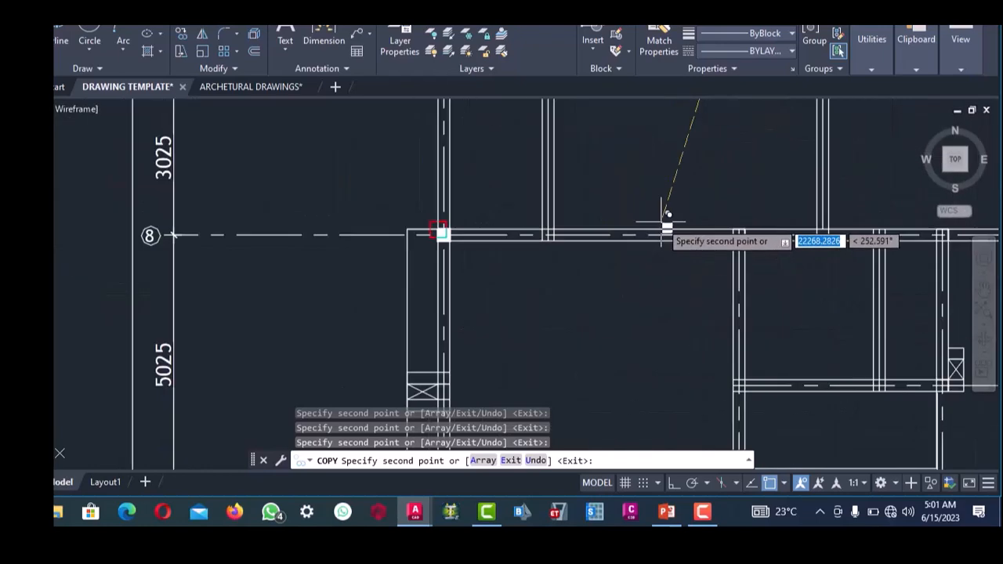
# - Place column copies on gridline 8 where the two exterior walls running down from it meet, at the ends of the 3950 bay
pyautogui.scroll(-2, 648, 242)
pyautogui.scroll(2, 677, 238)
pyautogui.scroll(3, 681, 235)
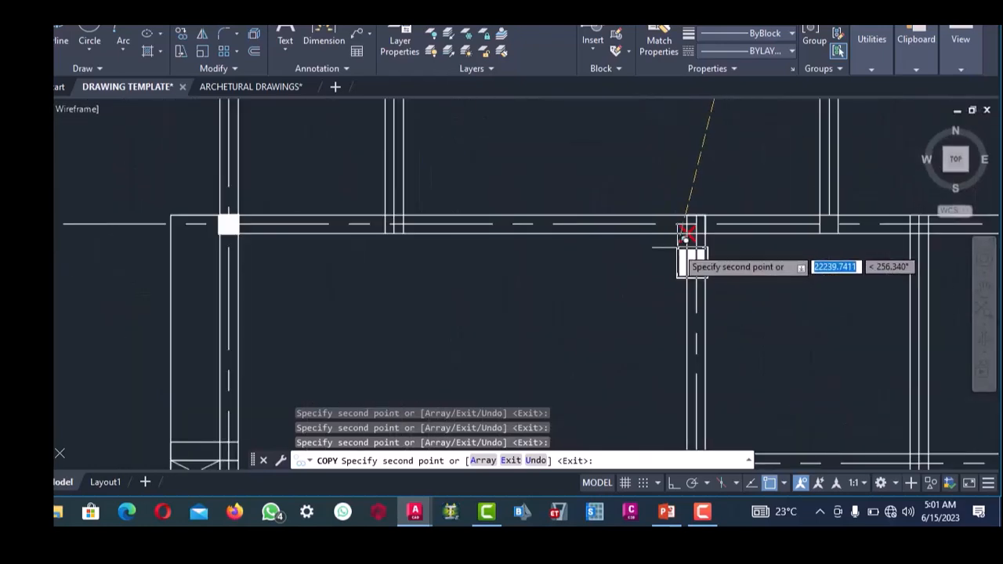
pyautogui.scroll(-4, 699, 188)
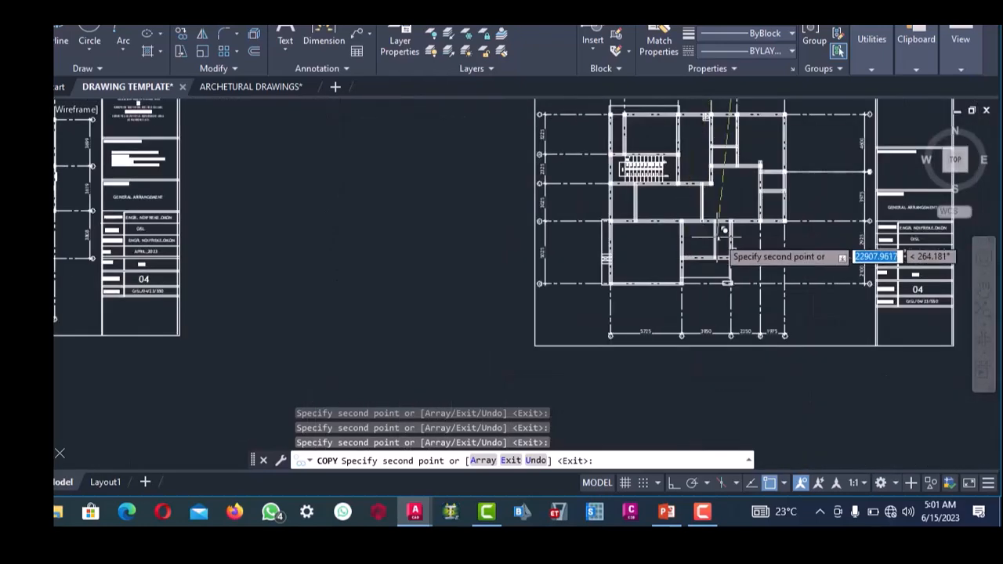
pyautogui.scroll(3, 721, 242)
pyautogui.scroll(4, 690, 248)
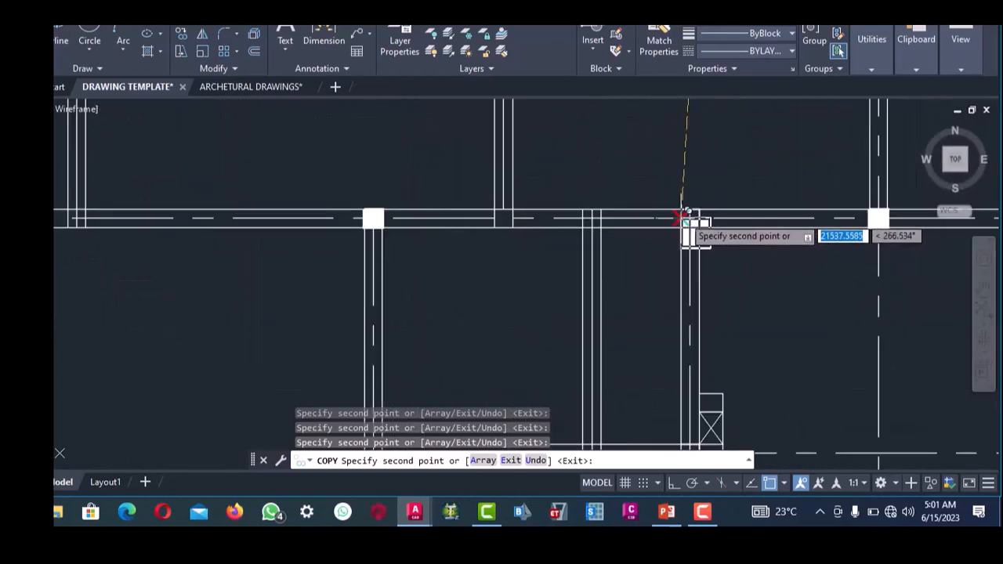
# - Place column copies at both ends of the gridline 10 wall, starting at the corner with gridline A
pyautogui.scroll(-5, 682, 204)
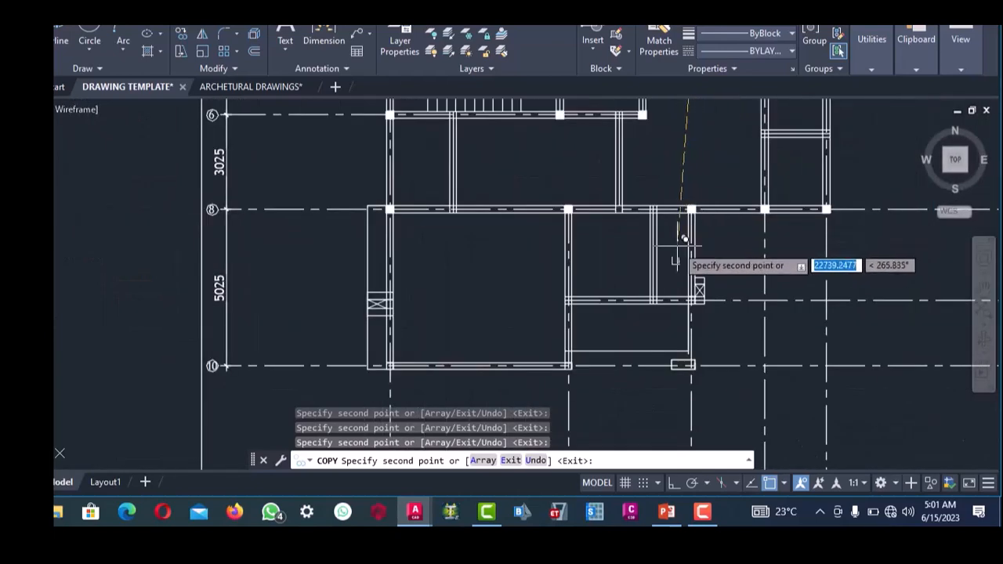
pyautogui.scroll(4, 558, 296)
pyautogui.scroll(5, 558, 296)
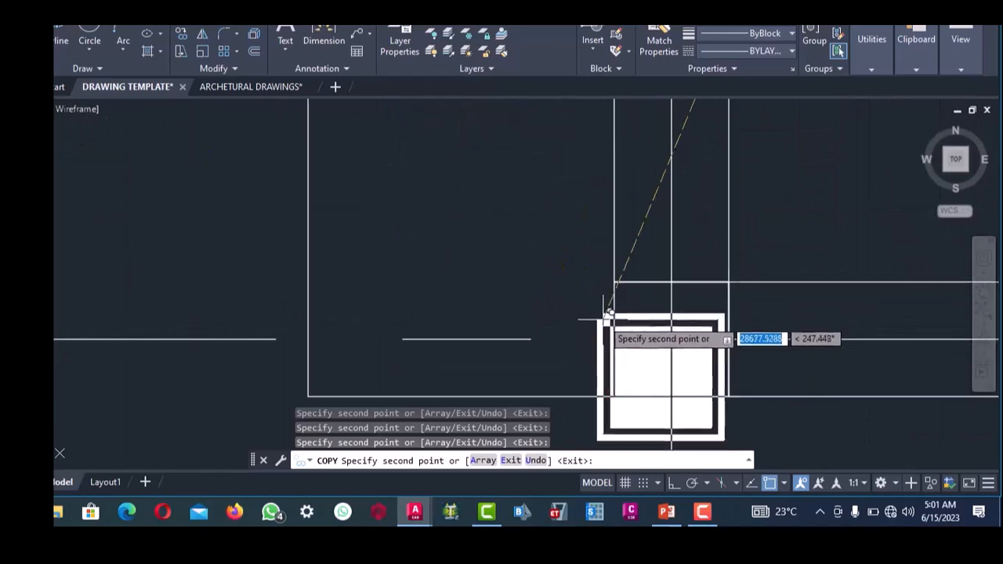
pyautogui.scroll(-5, 598, 253)
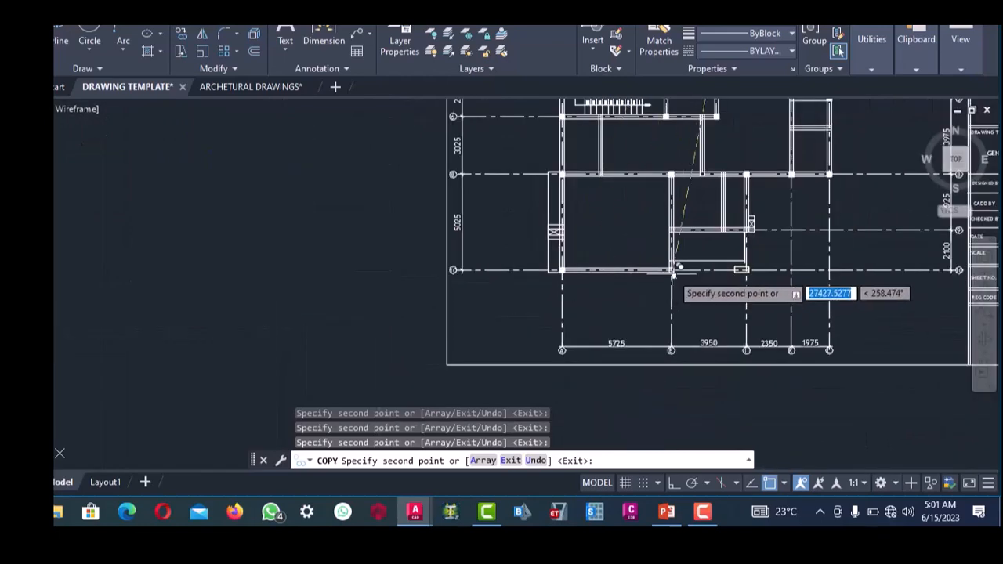
pyautogui.scroll(5, 678, 275)
pyautogui.scroll(3, 617, 236)
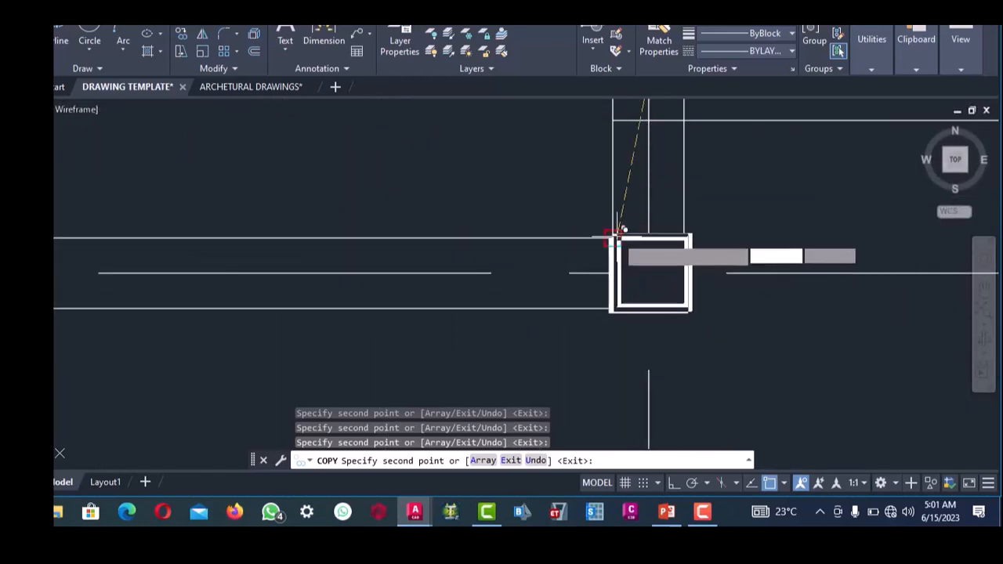
# - Place a column copy at the wall corner on gridline 9, beside the small crossed box
pyautogui.scroll(-5, 619, 232)
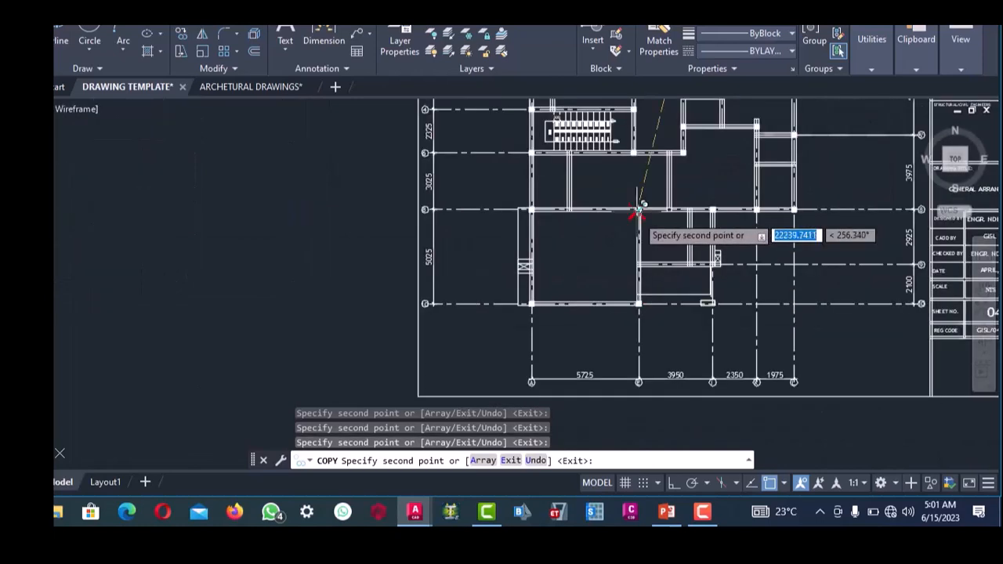
pyautogui.scroll(3, 644, 213)
pyautogui.scroll(-3, 649, 226)
pyautogui.scroll(6, 729, 246)
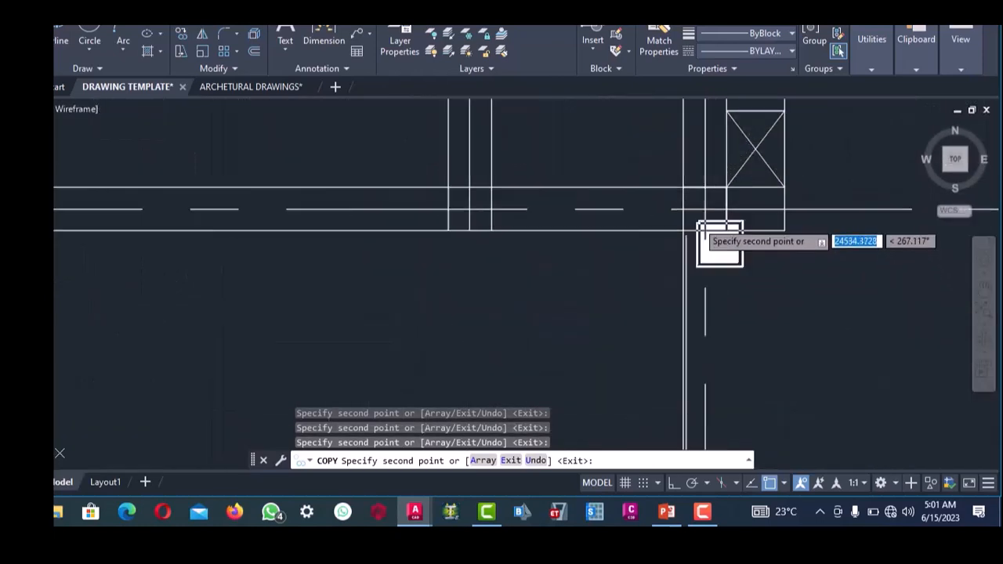
pyautogui.scroll(2, 702, 217)
# - Check the wall intersections across the whole plan for missing columns and end the copying
pyautogui.scroll(-5, 678, 166)
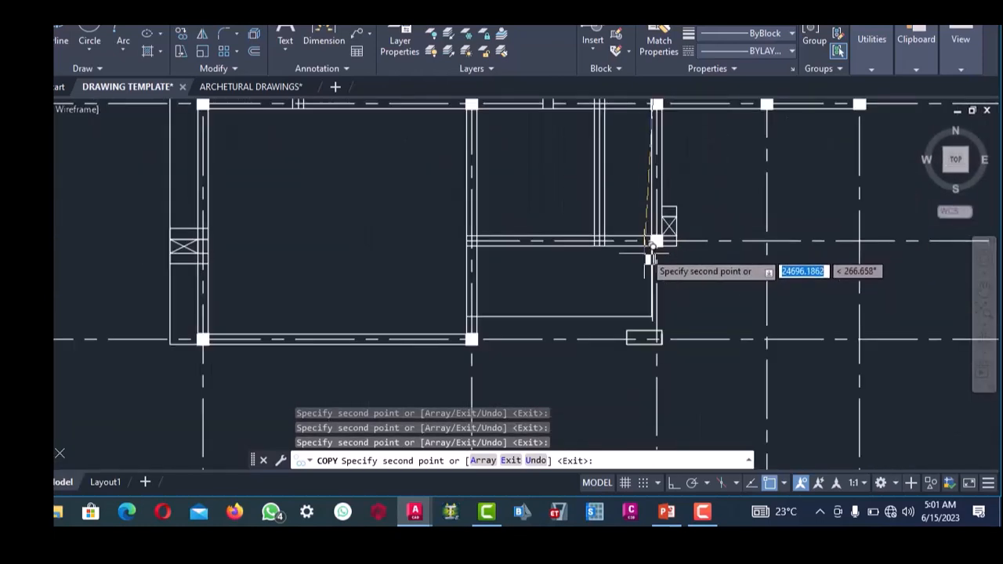
pyautogui.scroll(4, 650, 247)
pyautogui.scroll(-2, 686, 198)
pyautogui.scroll(-2, 666, 227)
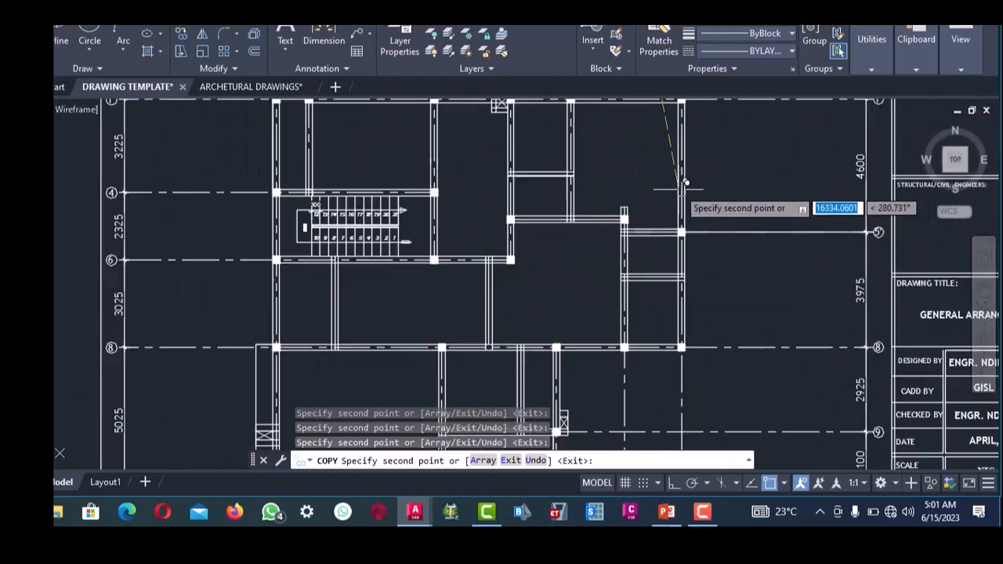
pyautogui.scroll(3, 683, 224)
pyautogui.scroll(-3, 672, 264)
pyautogui.scroll(3, 517, 242)
pyautogui.scroll(-3, 518, 235)
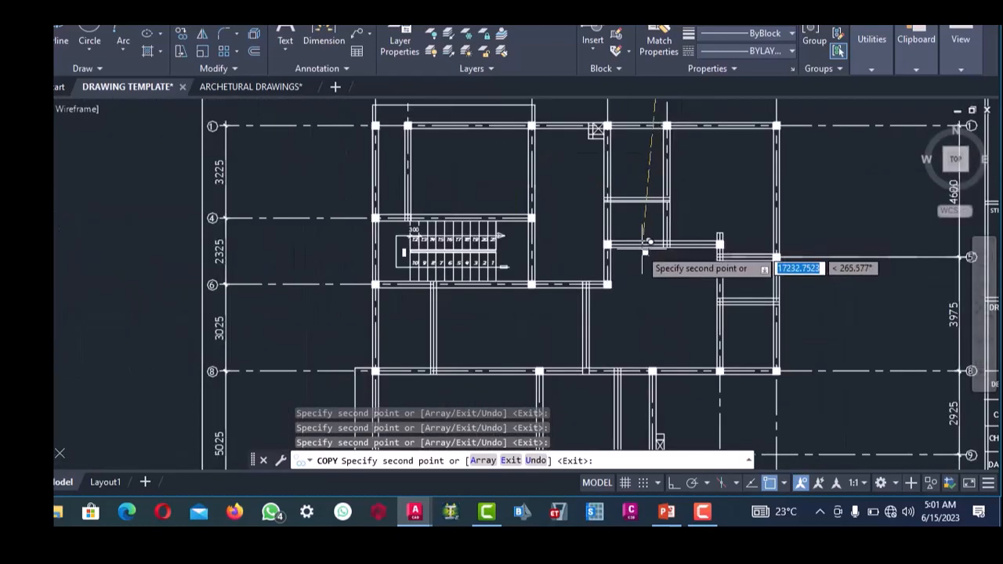
pyautogui.scroll(3, 649, 242)
pyautogui.scroll(-4, 612, 170)
pyautogui.scroll(3, 572, 226)
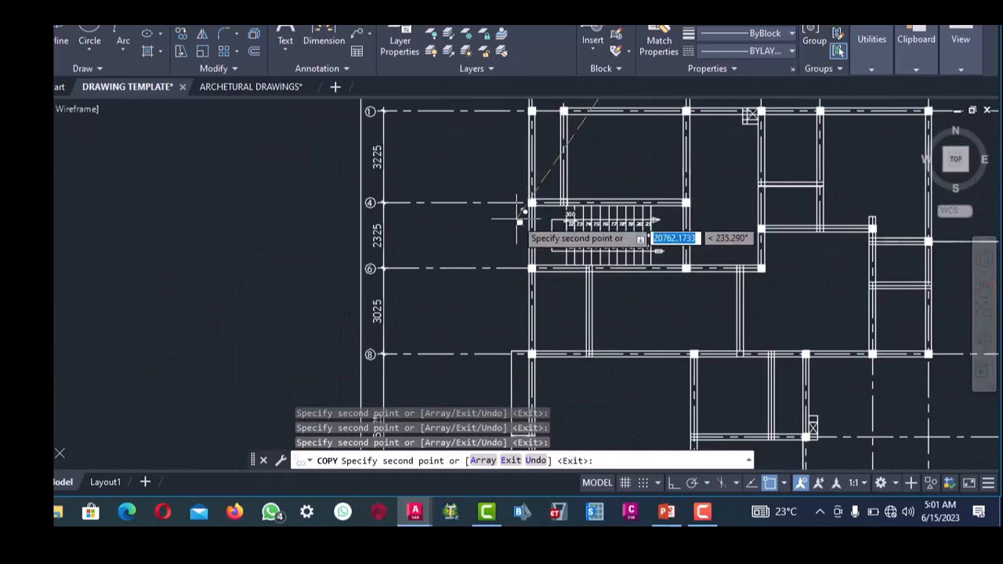
pyautogui.scroll(-3, 522, 213)
pyautogui.scroll(3, 618, 208)
pyautogui.scroll(-3, 598, 163)
pyautogui.scroll(3, 609, 221)
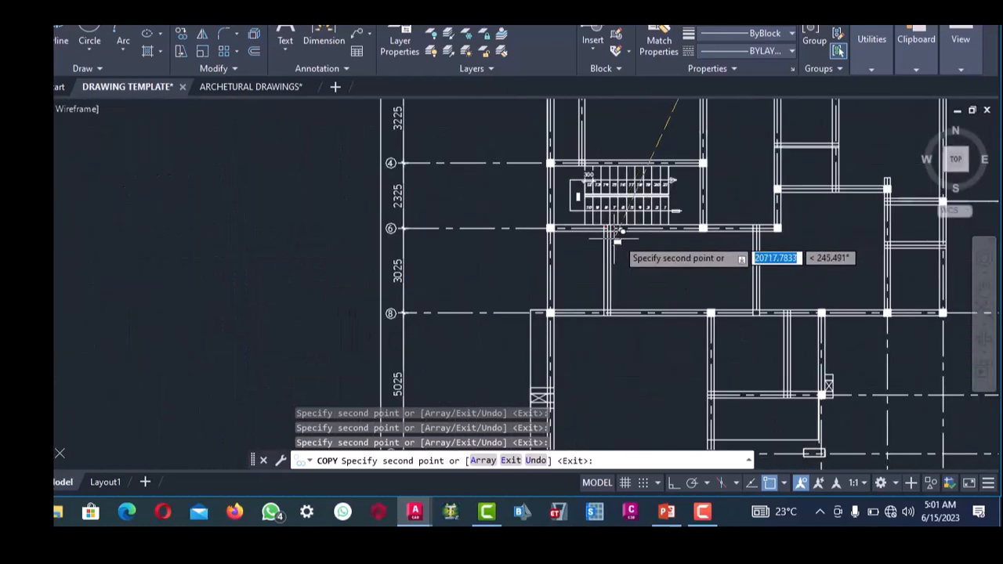
pyautogui.scroll(-3, 658, 247)
pyautogui.scroll(3, 663, 262)
pyautogui.scroll(-3, 679, 224)
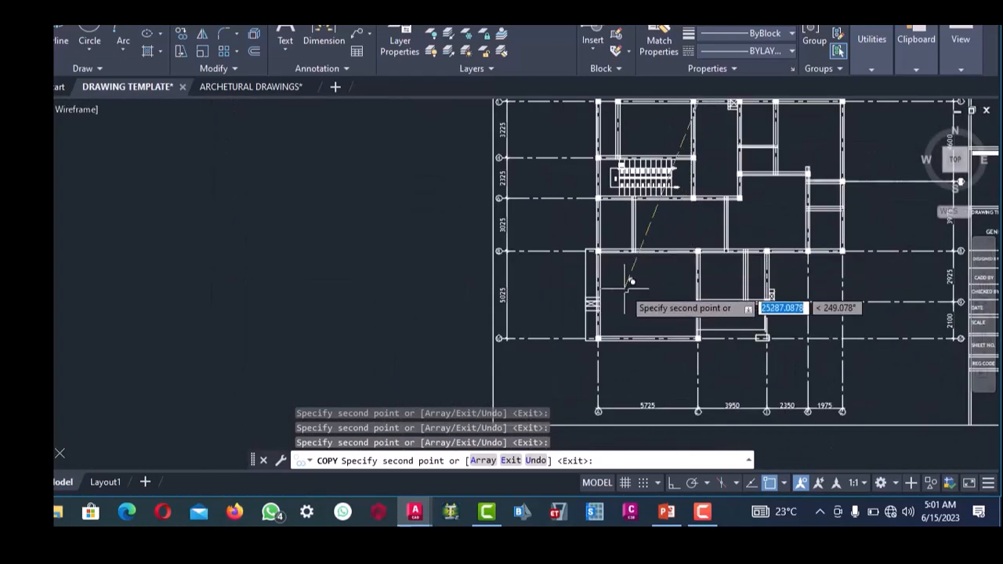
pyautogui.scroll(3, 643, 208)
pyautogui.scroll(-3, 683, 280)
pyautogui.scroll(3, 721, 284)
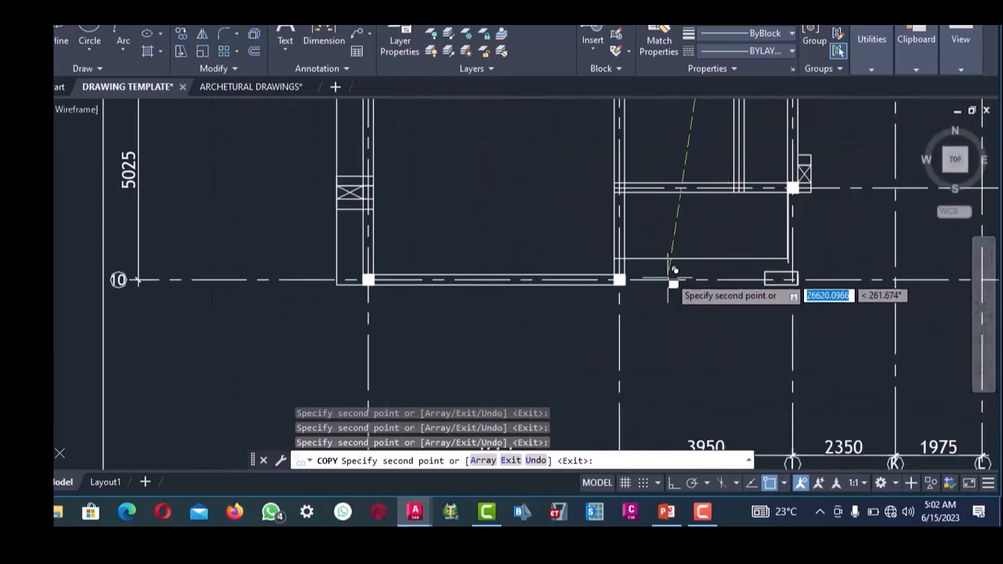
pyautogui.scroll(-3, 672, 277)
pyautogui.scroll(3, 729, 211)
pyautogui.scroll(3, 728, 222)
pyautogui.scroll(-3, 683, 285)
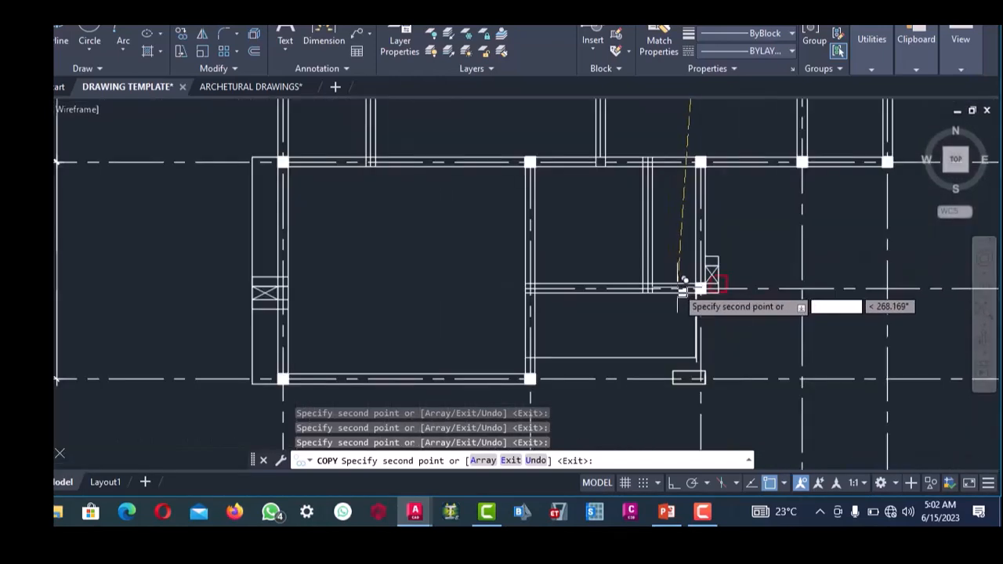
pyautogui.scroll(3, 725, 210)
pyautogui.scroll(-3, 724, 191)
pyautogui.scroll(2, 698, 273)
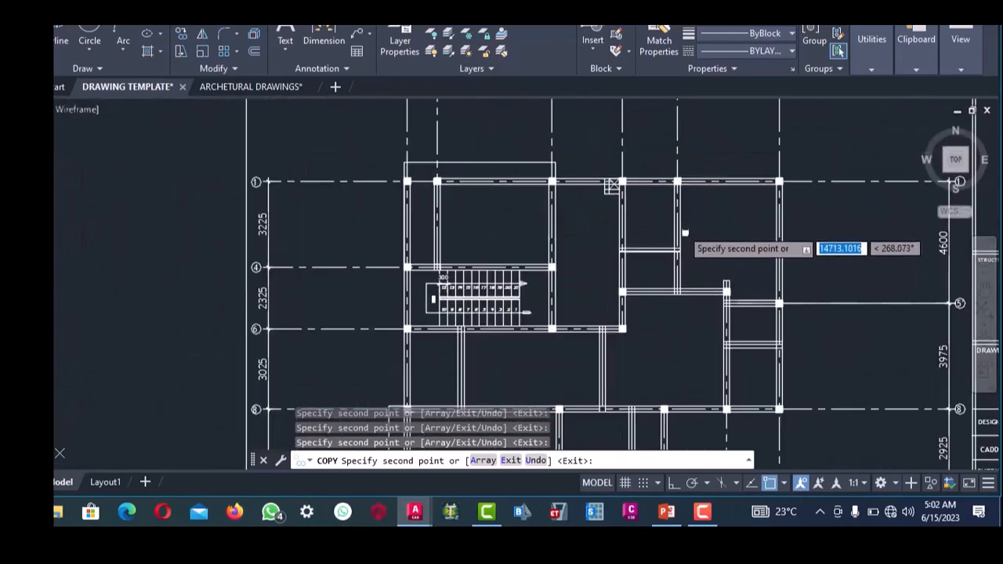
pyautogui.scroll(2, 681, 231)
pyautogui.scroll(-2, 602, 233)
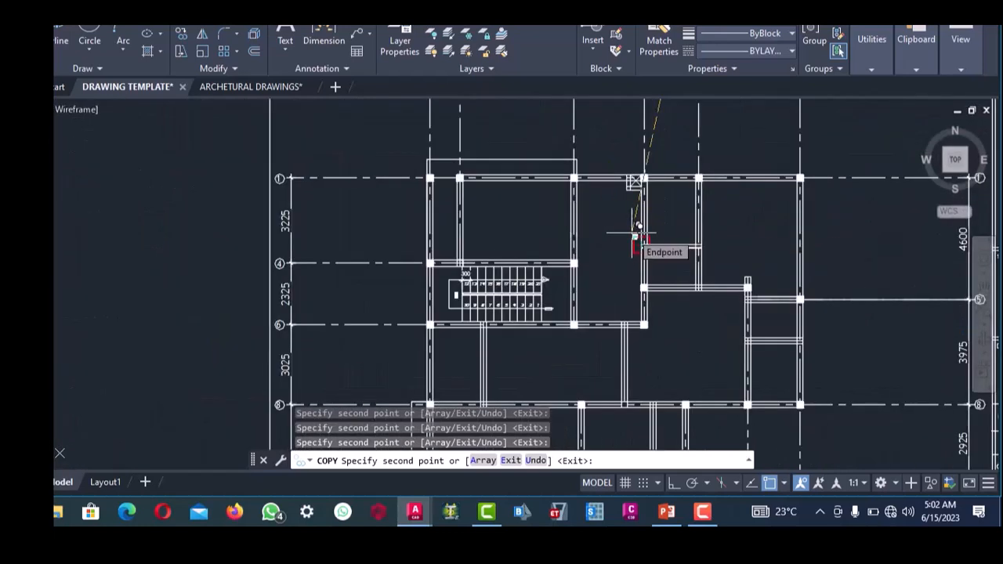
pyautogui.click(636, 233)
pyautogui.press('Escape')
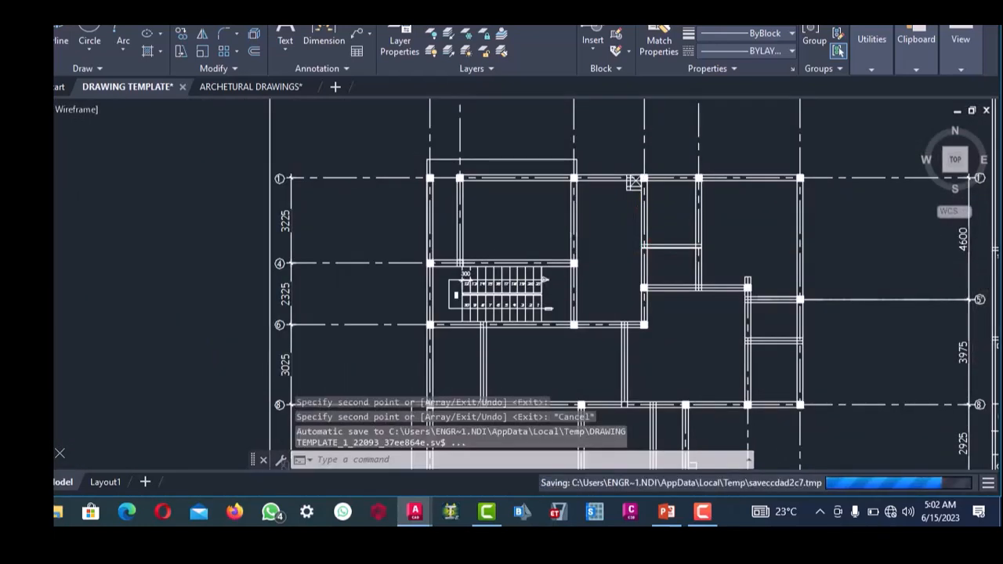
# - Delete the original column symbol drawn outside the sheet, above the general arrangement plan
pyautogui.scroll(-5, 635, 182)
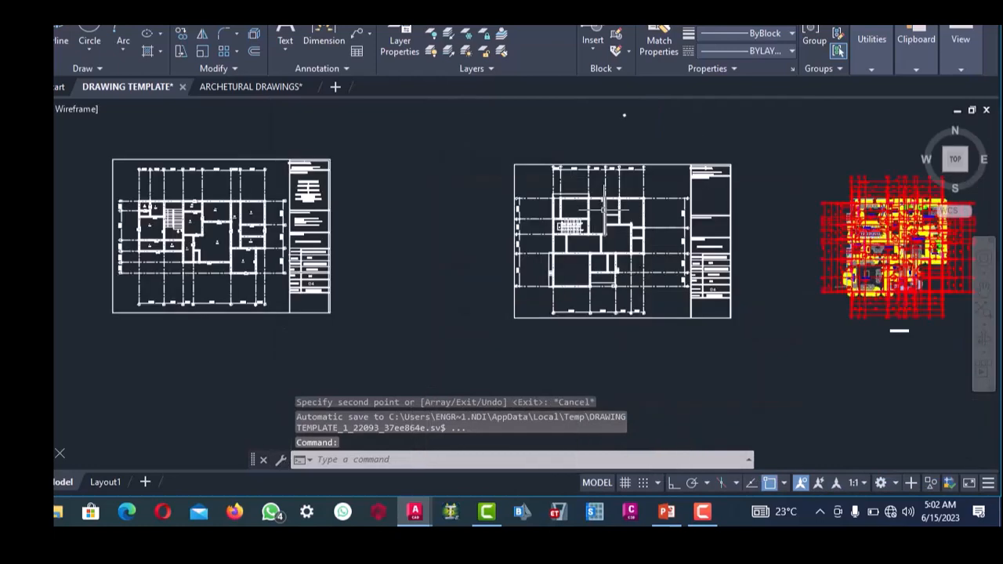
pyautogui.scroll(2, 623, 149)
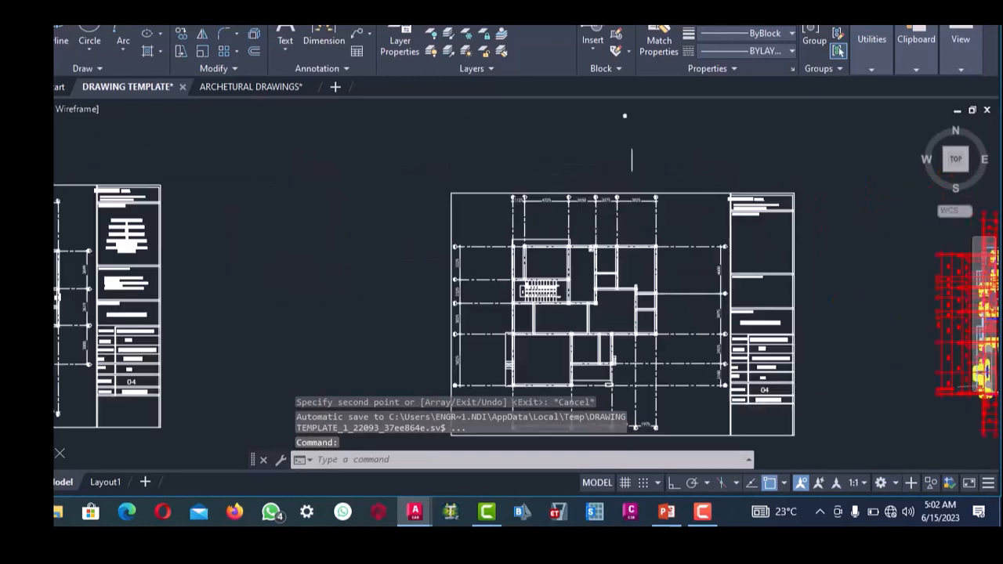
pyautogui.click(627, 118)
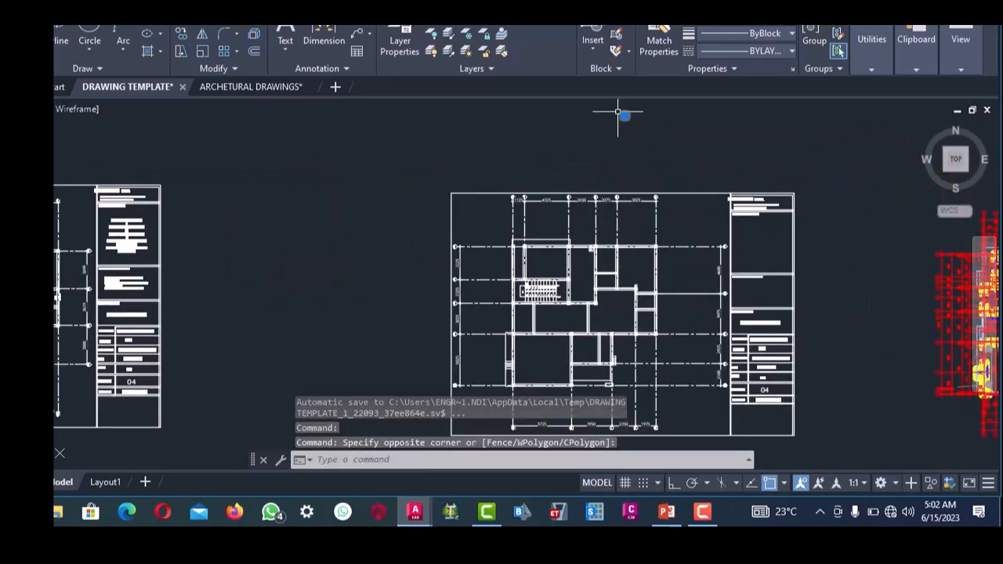
pyautogui.click(619, 111)
pyautogui.press('Delete')
# - Examine the column layout over the whole general arrangement plan and along the gridline 10 wall
pyautogui.scroll(2, 586, 226)
pyautogui.scroll(-1, 600, 217)
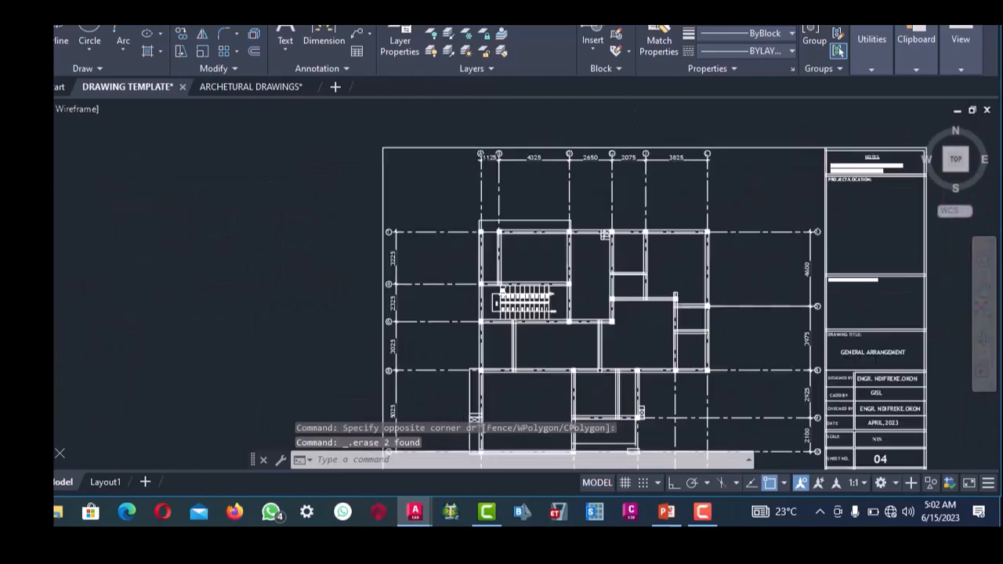
pyautogui.scroll(1, 608, 223)
pyautogui.scroll(1, 619, 227)
pyautogui.scroll(-3, 613, 217)
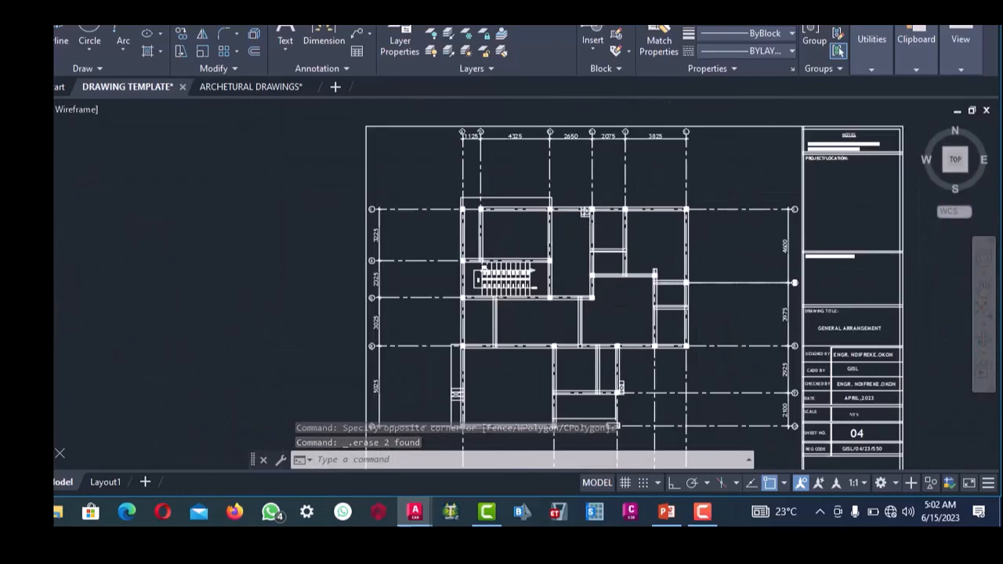
pyautogui.scroll(1, 607, 220)
pyautogui.scroll(-4, 595, 243)
pyautogui.scroll(4, 596, 235)
pyautogui.scroll(-3, 595, 235)
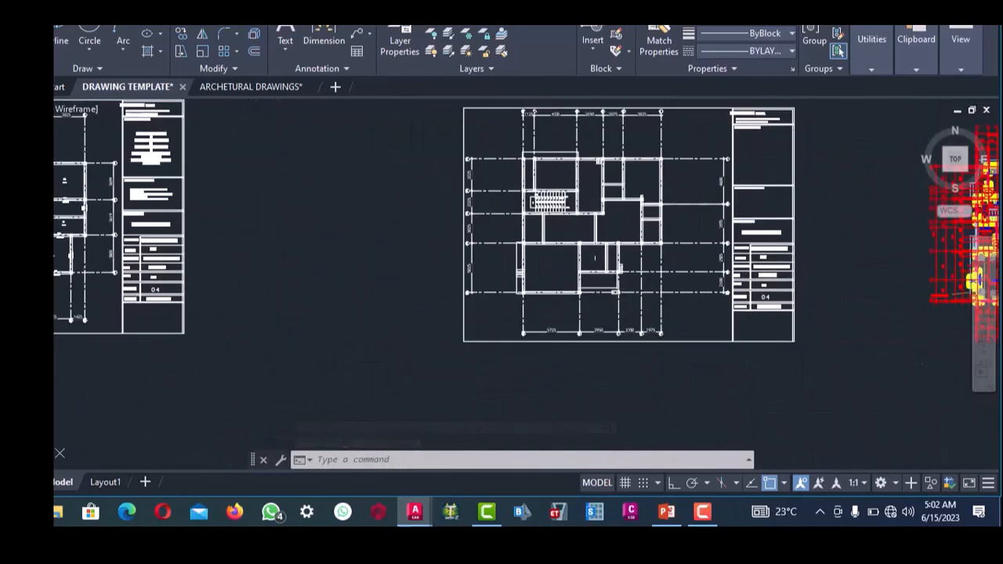
pyautogui.scroll(4, 596, 235)
pyautogui.scroll(-1, 596, 235)
pyautogui.scroll(4, 529, 296)
pyautogui.scroll(-3, 600, 272)
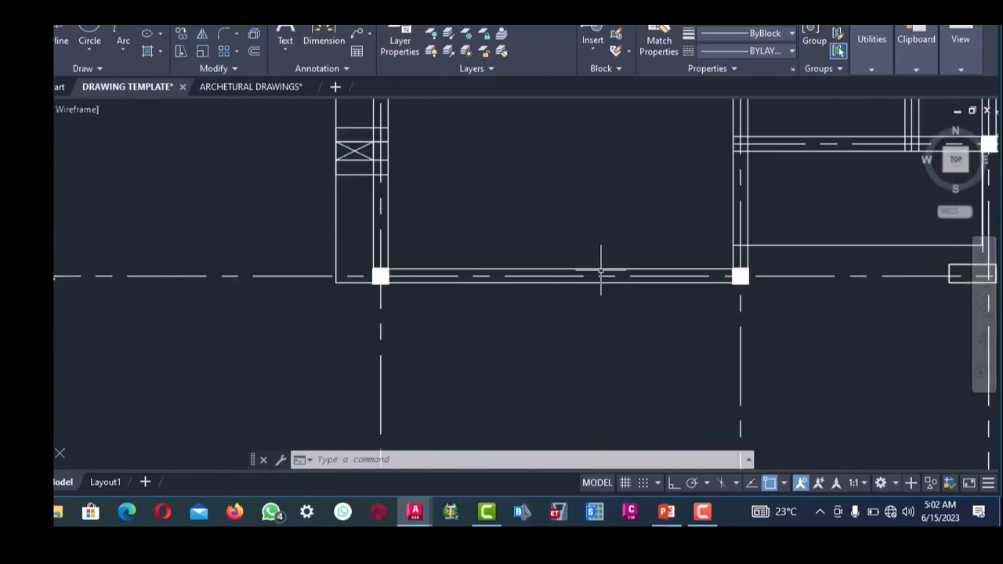
pyautogui.scroll(3, 552, 273)
pyautogui.scroll(-3, 604, 248)
pyautogui.scroll(2, 602, 251)
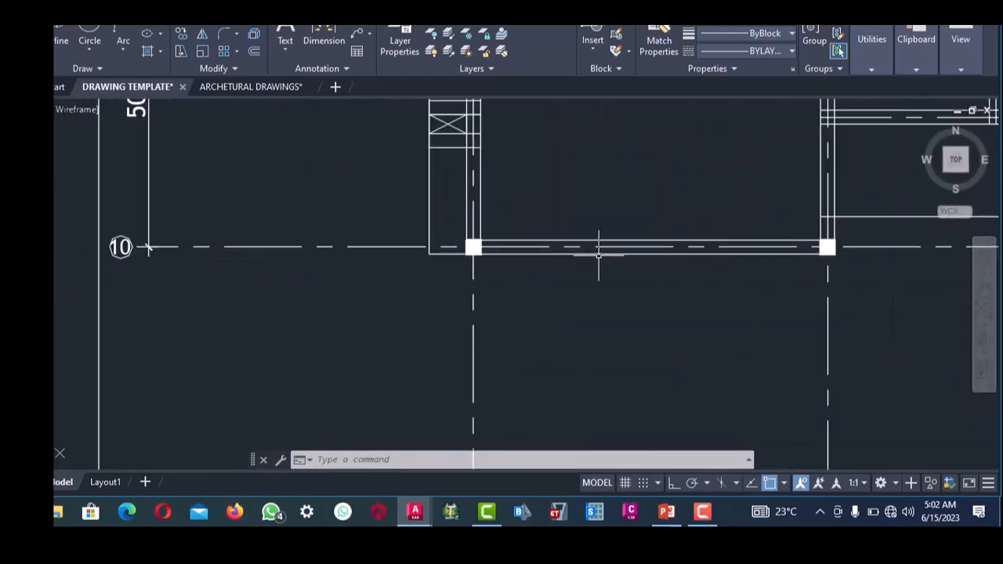
pyautogui.scroll(-5, 602, 249)
pyautogui.scroll(-1, 620, 239)
pyautogui.scroll(4, 619, 239)
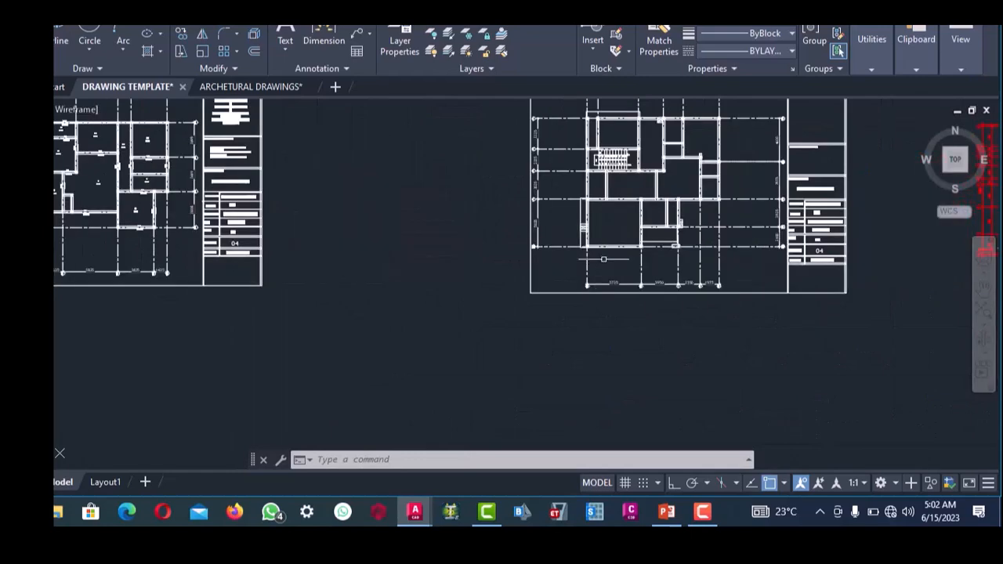
pyautogui.scroll(3, 616, 240)
pyautogui.scroll(-1, 629, 239)
pyautogui.scroll(-4, 630, 240)
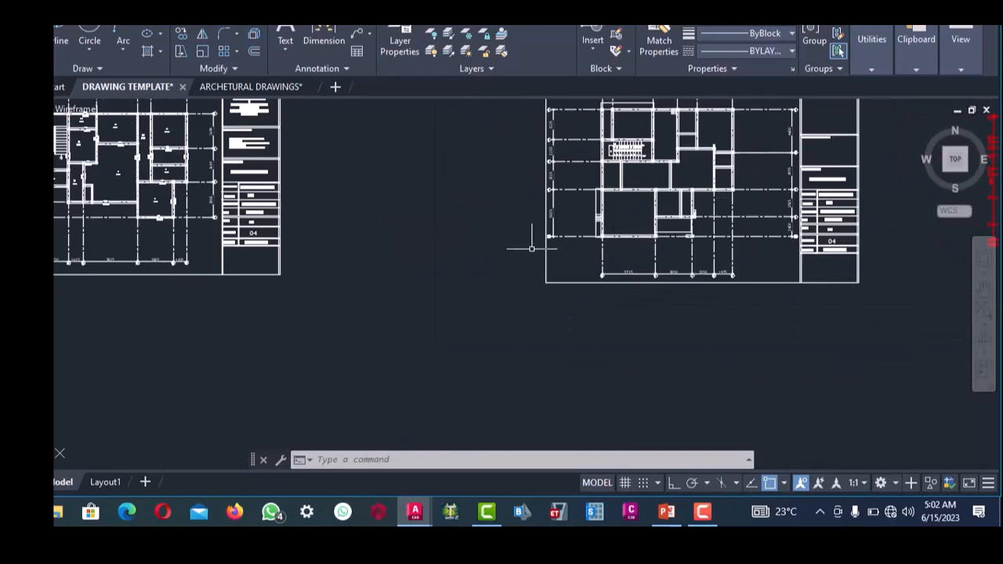
# - Copy the BM 2 and 225 X 450 labels from the earlier plan to the gridline 10 beam between A and E, with object snap off
pyautogui.scroll(-2, 260, 221)
pyautogui.scroll(8, 251, 212)
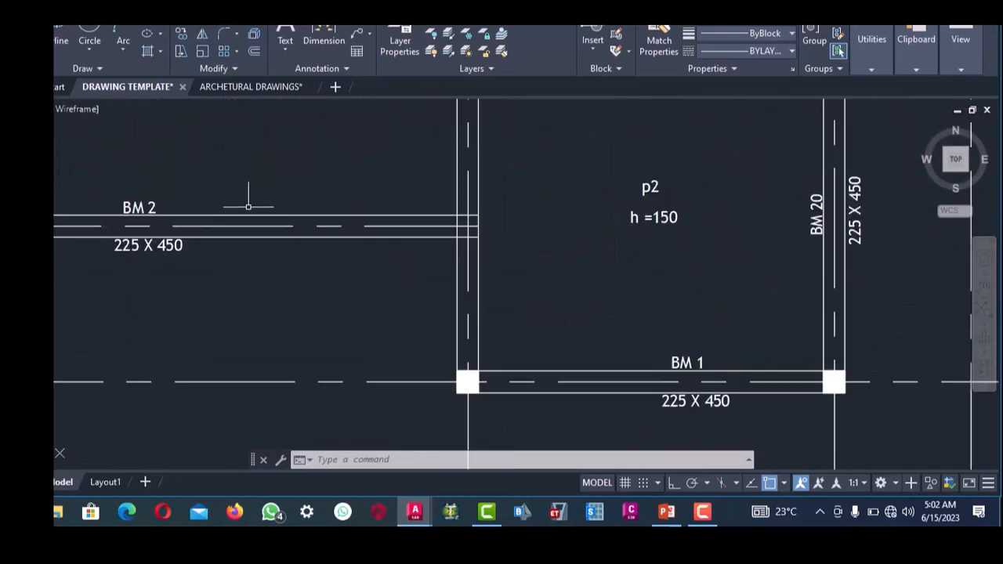
pyautogui.scroll(6, 293, 200)
pyautogui.scroll(-4, 293, 200)
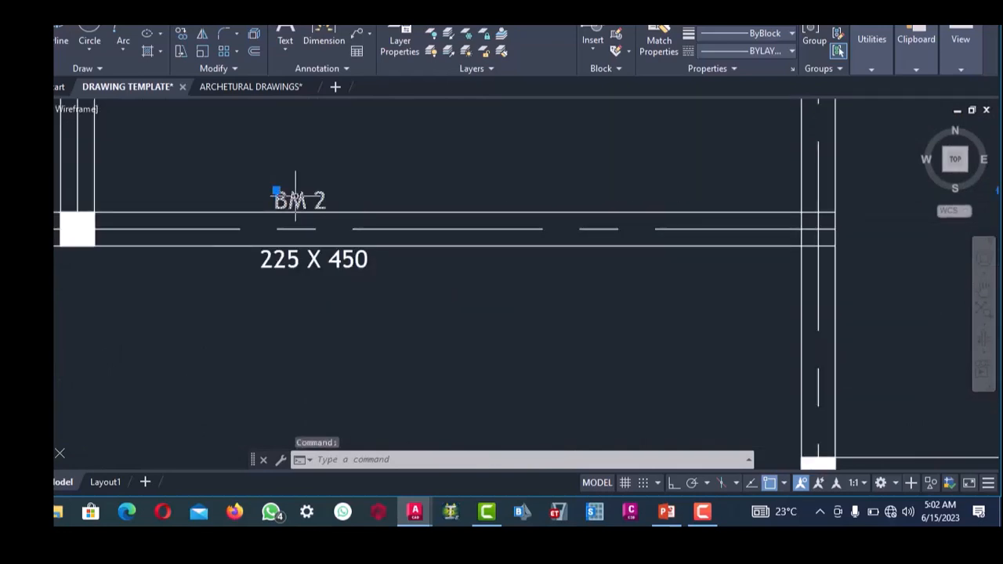
pyautogui.rightClick(293, 166)
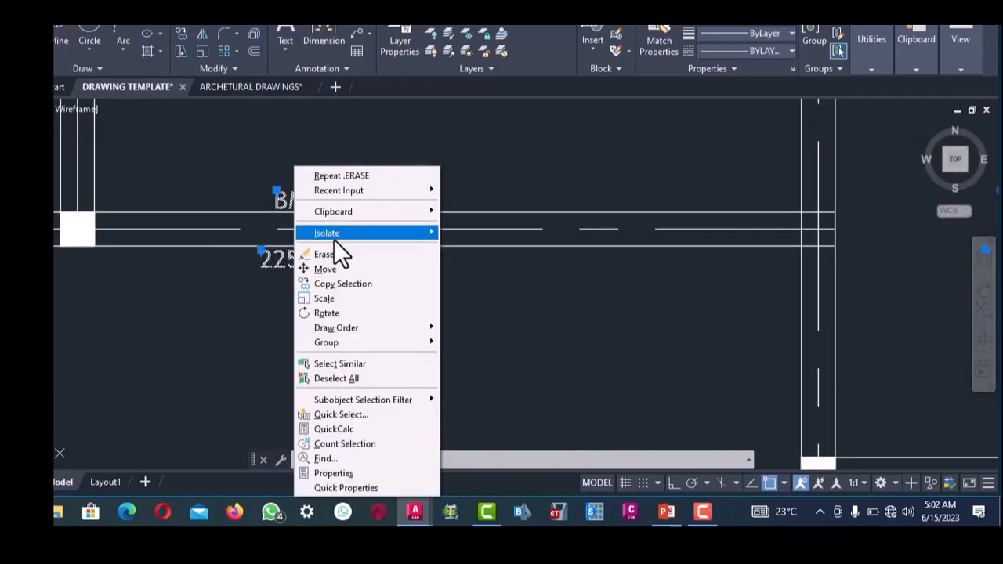
pyautogui.click(323, 282)
pyautogui.click(275, 260)
pyautogui.scroll(-10, 332, 251)
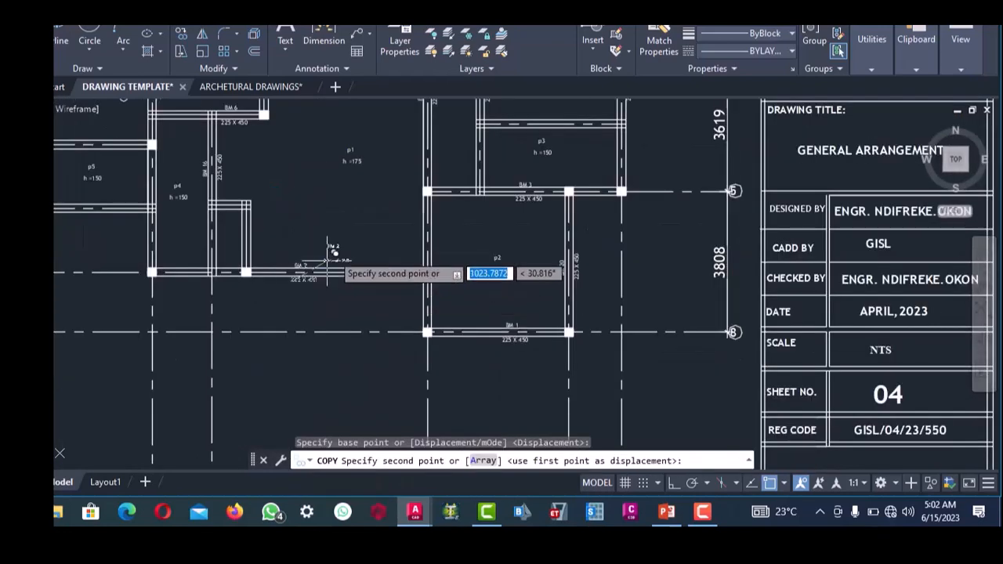
pyautogui.scroll(3, 619, 314)
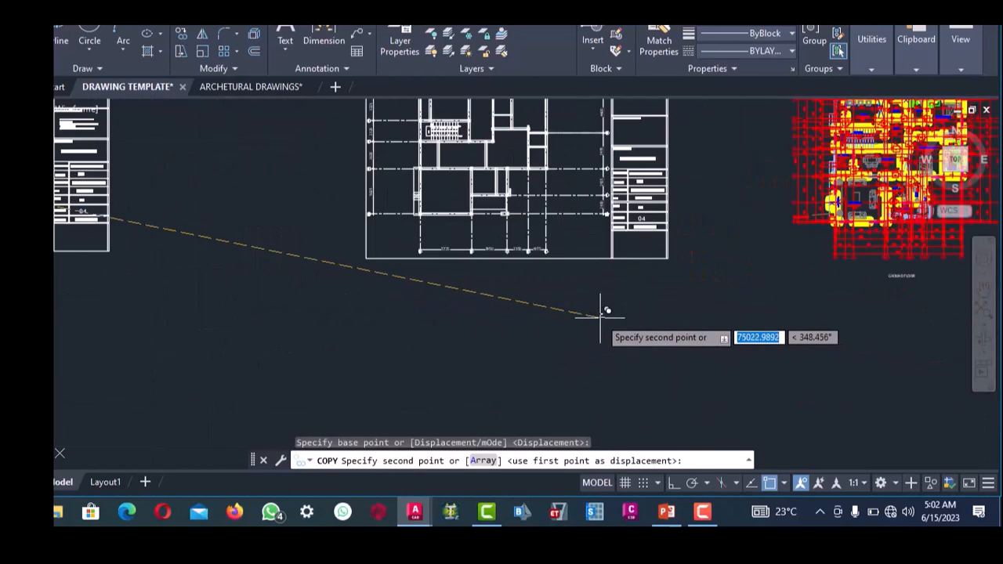
pyautogui.scroll(5, 462, 227)
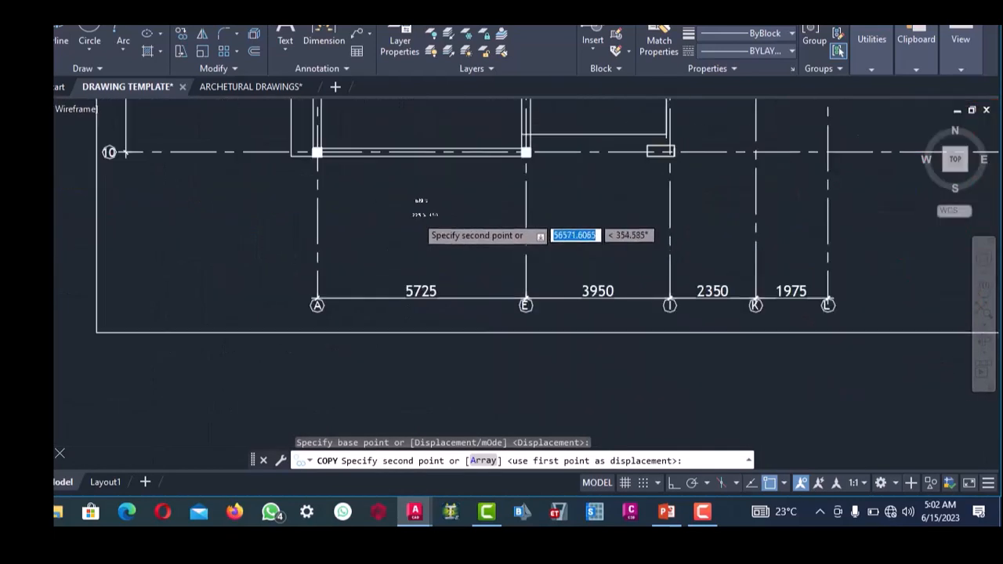
pyautogui.click(769, 482)
pyautogui.scroll(5, 361, 142)
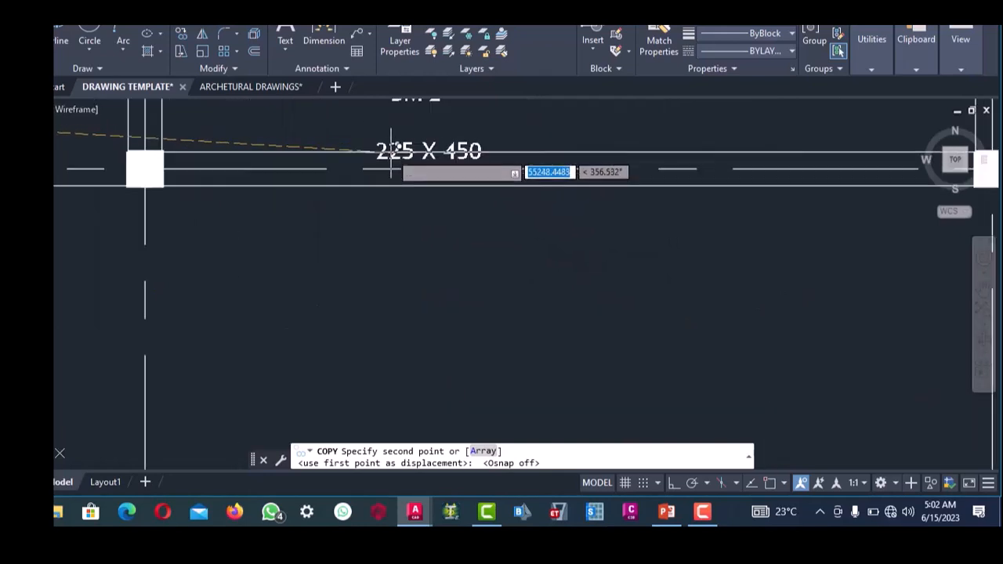
pyautogui.click(403, 196)
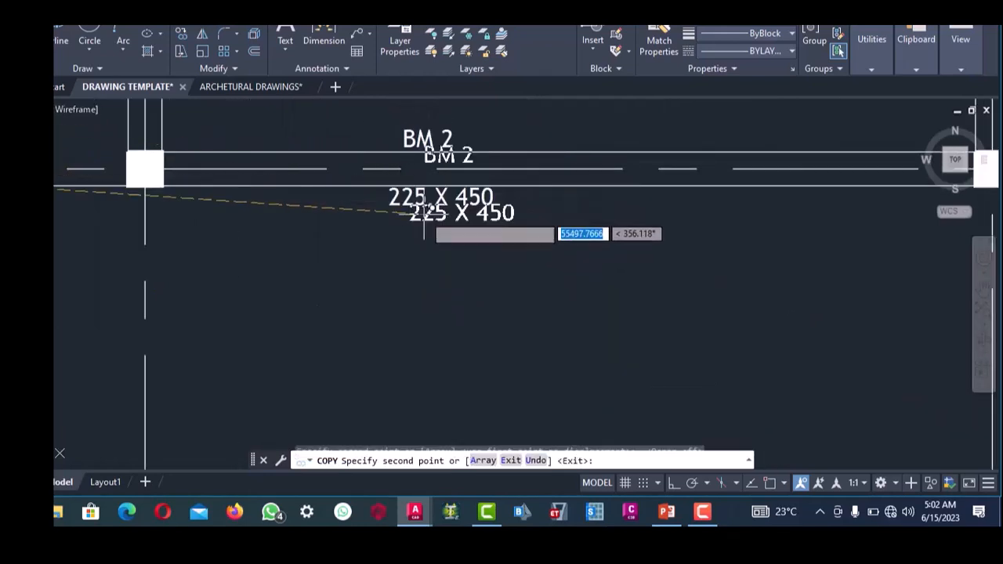
pyautogui.rightClick(478, 160)
pyautogui.click(479, 161)
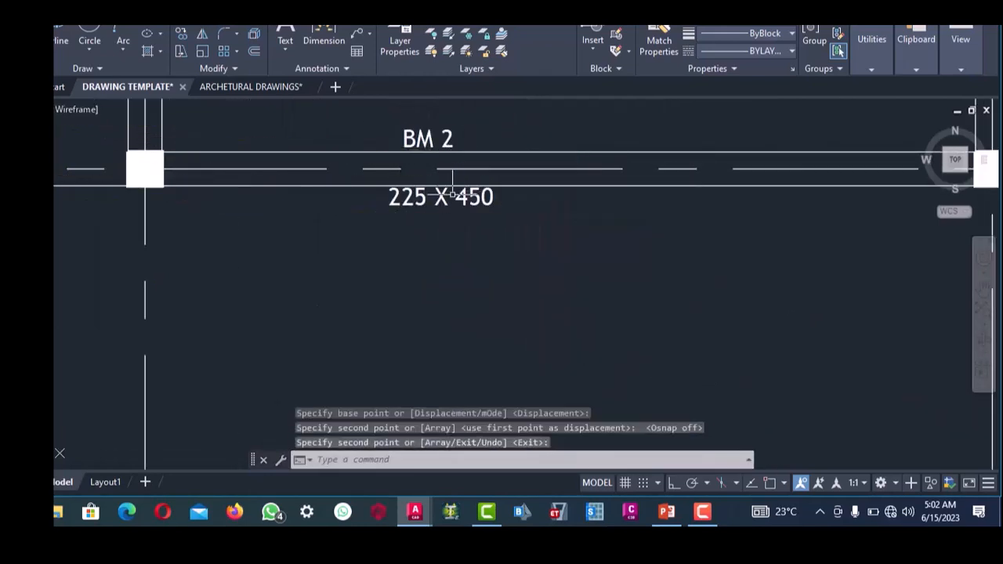
# - Change the copied beam name on gridline 10 to FBM 1
pyautogui.click(422, 140)
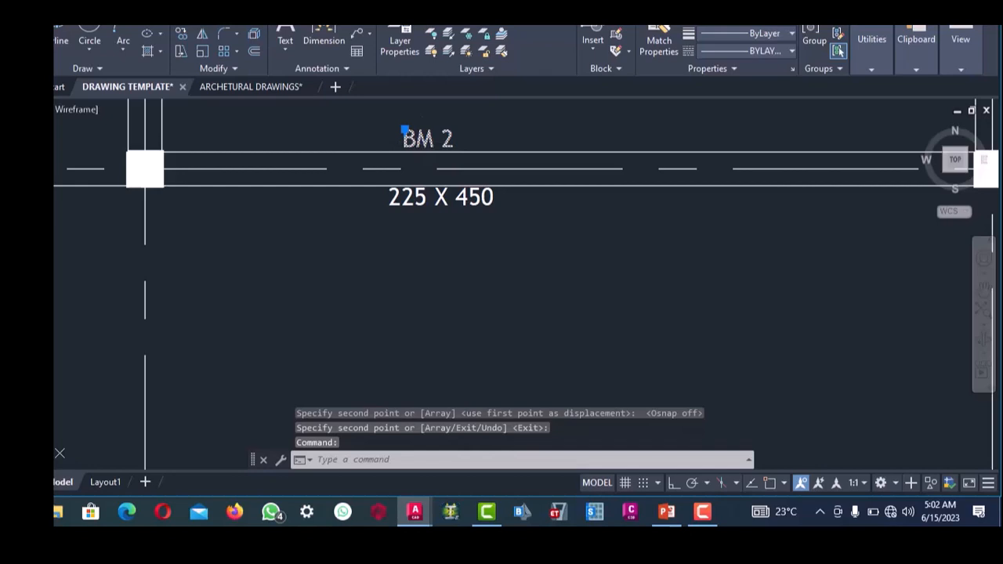
pyautogui.doubleClick(416, 138)
pyautogui.scroll(2, 411, 139)
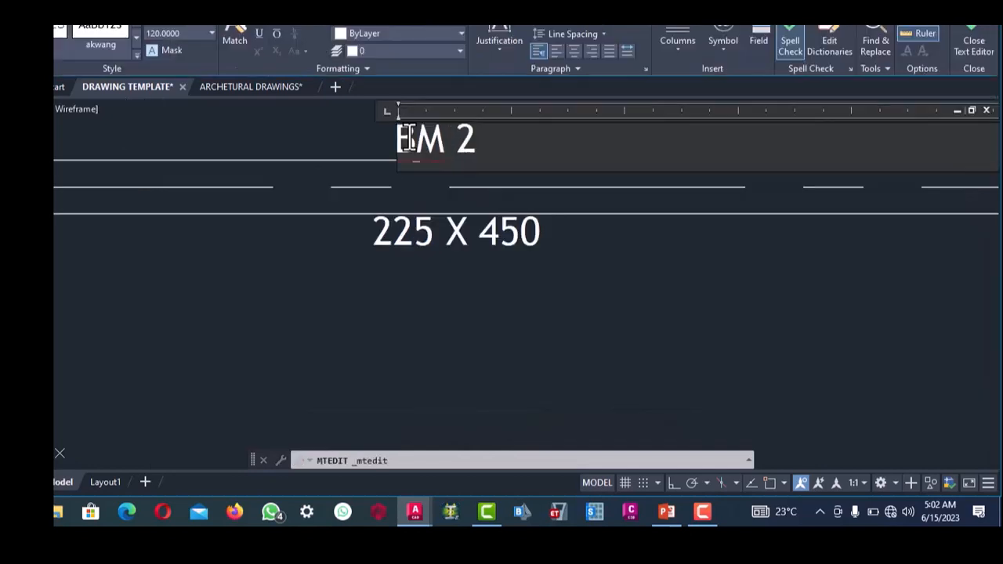
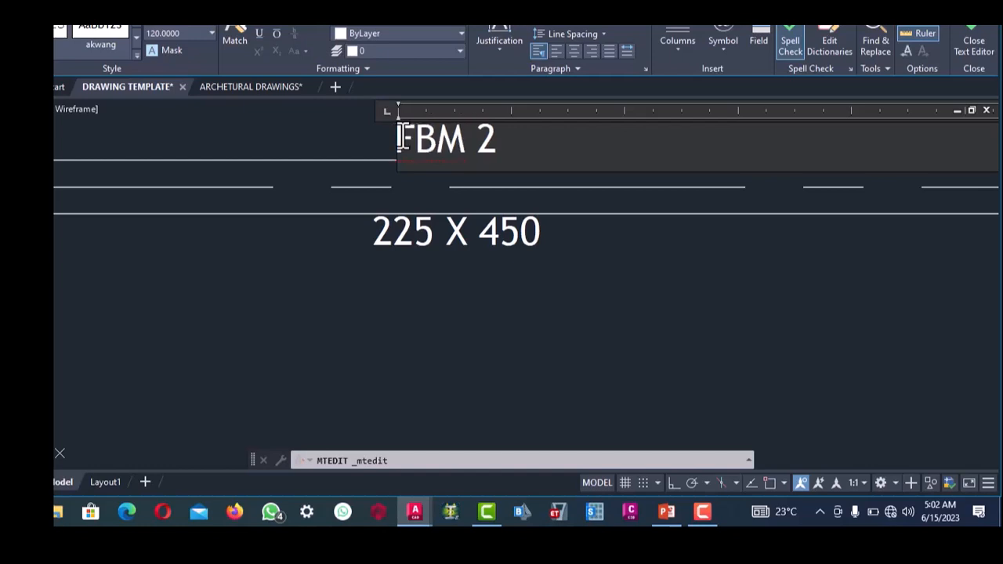
pyautogui.scroll(-1, 437, 171)
pyautogui.scroll(1, 465, 158)
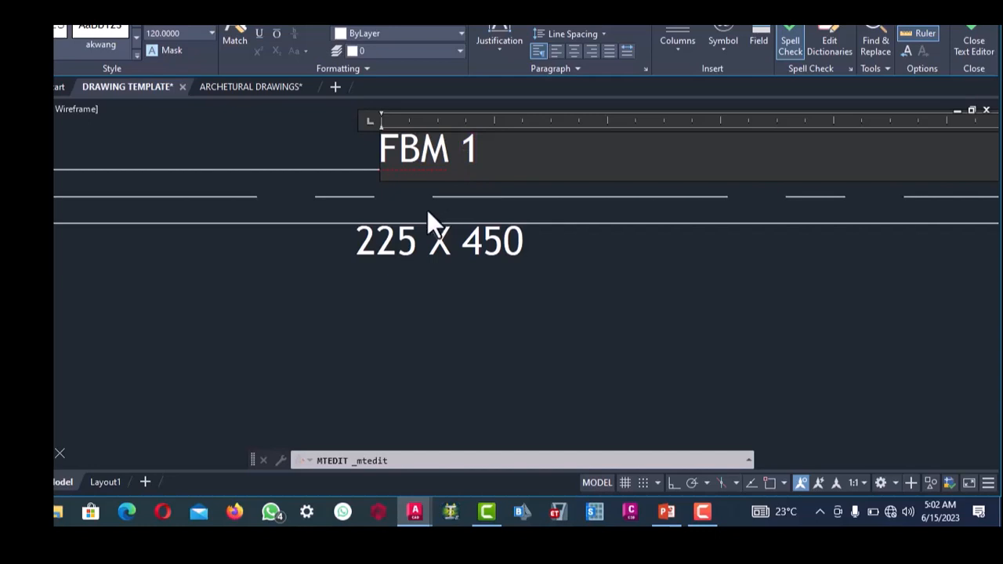
pyautogui.scroll(-1, 428, 214)
pyautogui.click(432, 269)
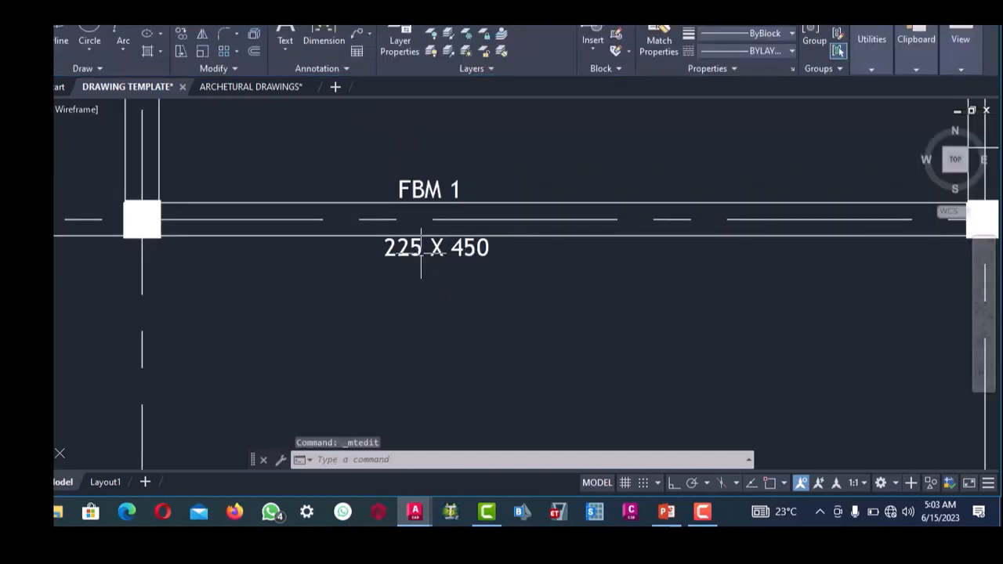
# - Copy the FBM 1 and 225 X 450 labels from gridline 10 onto the gridline 9 beam between E and I
pyautogui.scroll(1, 423, 251)
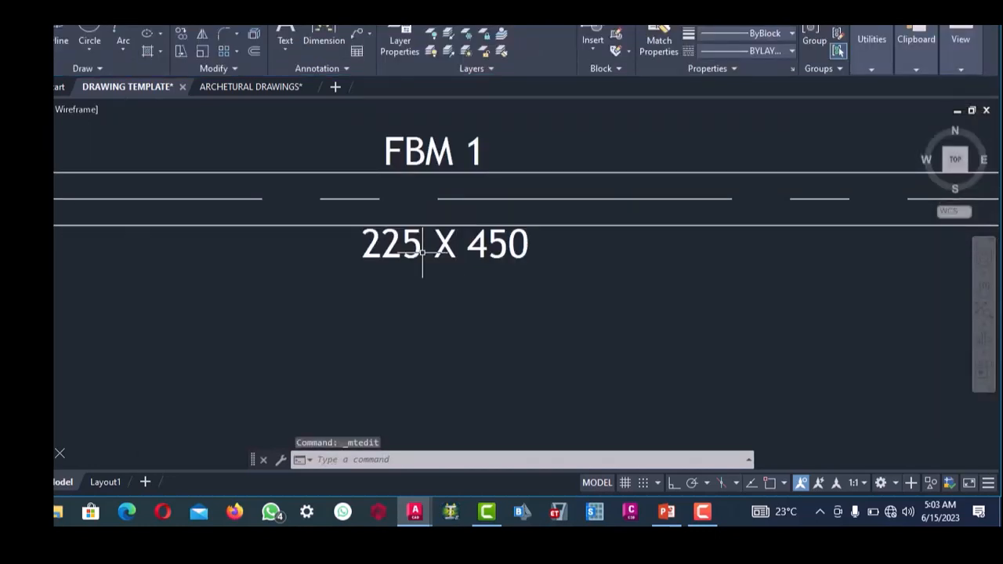
pyautogui.scroll(-2, 422, 252)
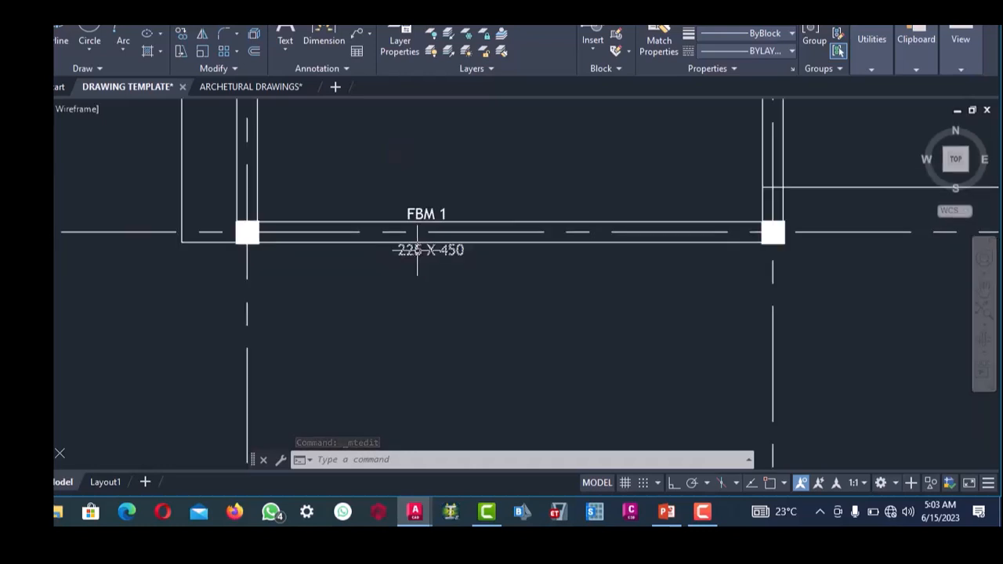
pyautogui.scroll(1, 463, 236)
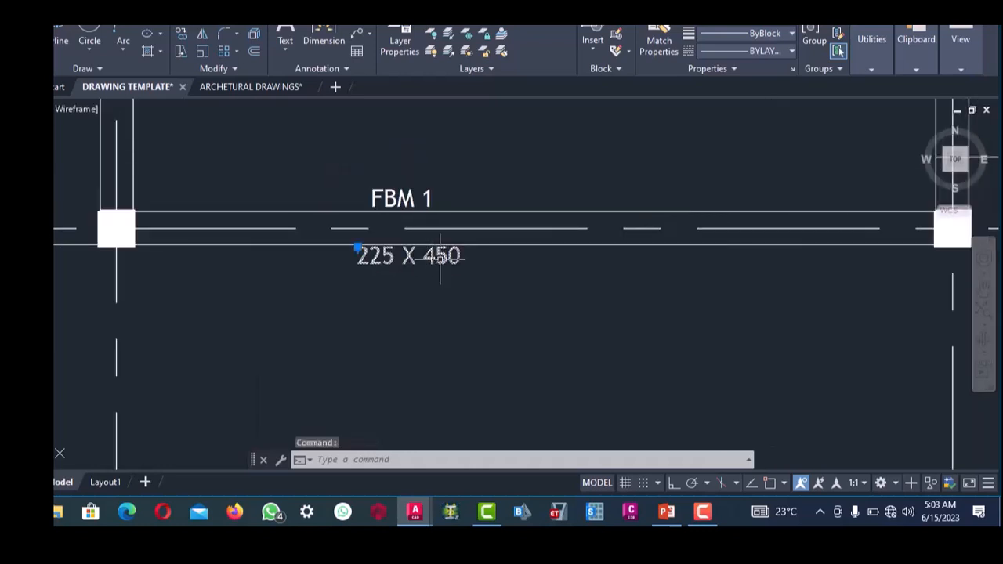
pyautogui.rightClick(397, 167)
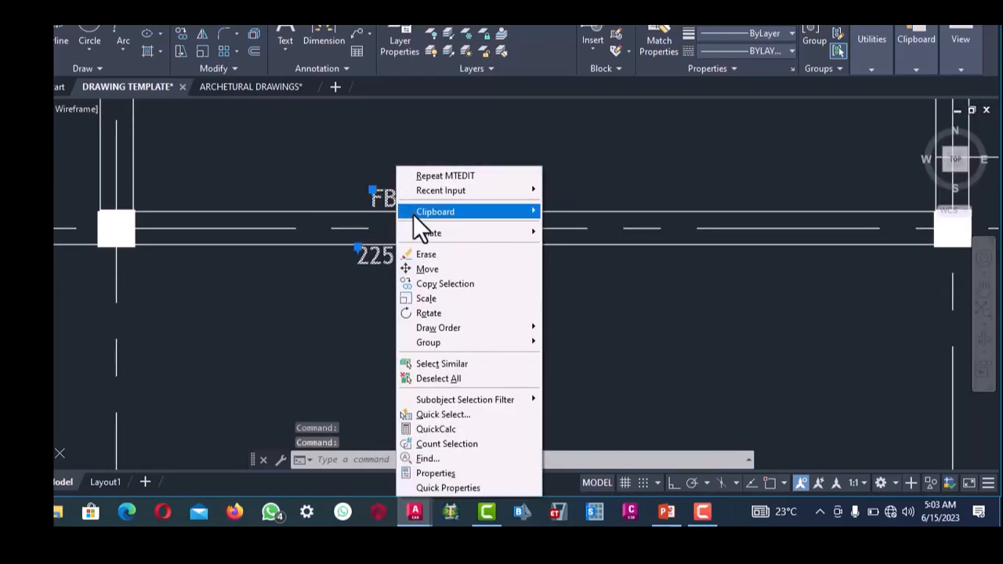
pyautogui.click(427, 284)
pyautogui.click(423, 286)
pyautogui.scroll(-3, 420, 294)
pyautogui.scroll(3, 509, 267)
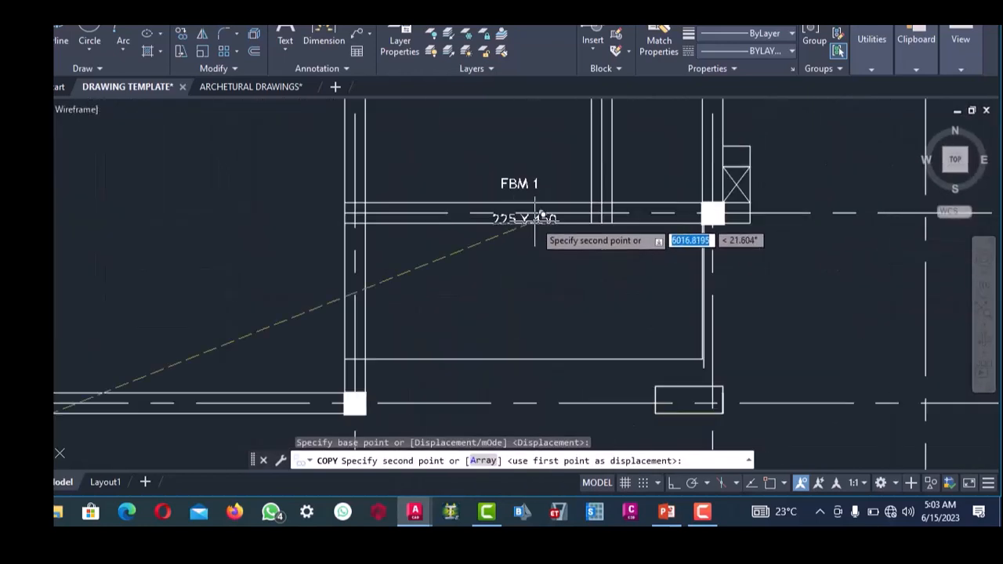
pyautogui.scroll(4, 537, 222)
pyautogui.click(551, 251)
# - Place another copy of the beam labels on the gridline 8 beam between E and I
pyautogui.scroll(-6, 532, 270)
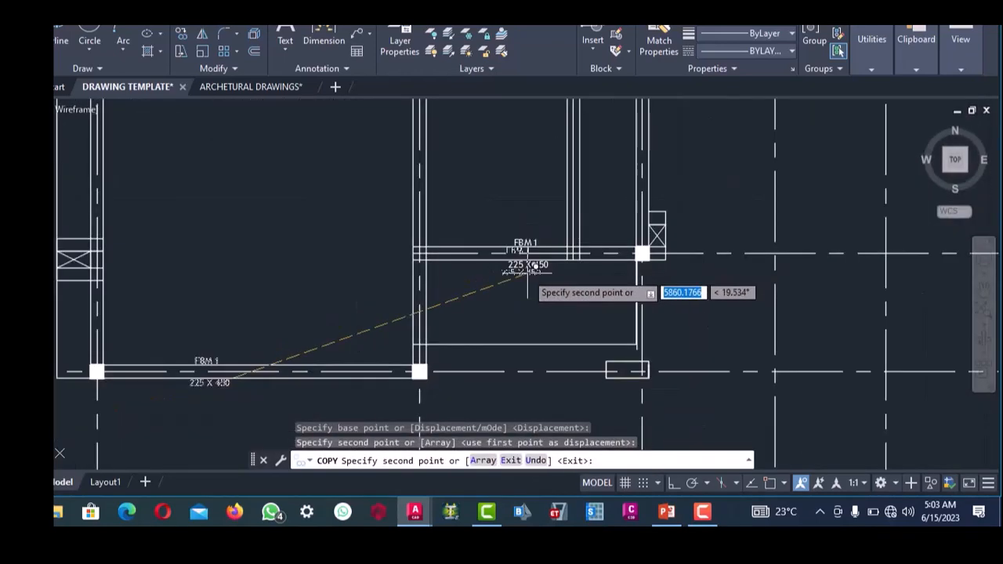
pyautogui.scroll(-5, 528, 271)
pyautogui.scroll(8, 565, 212)
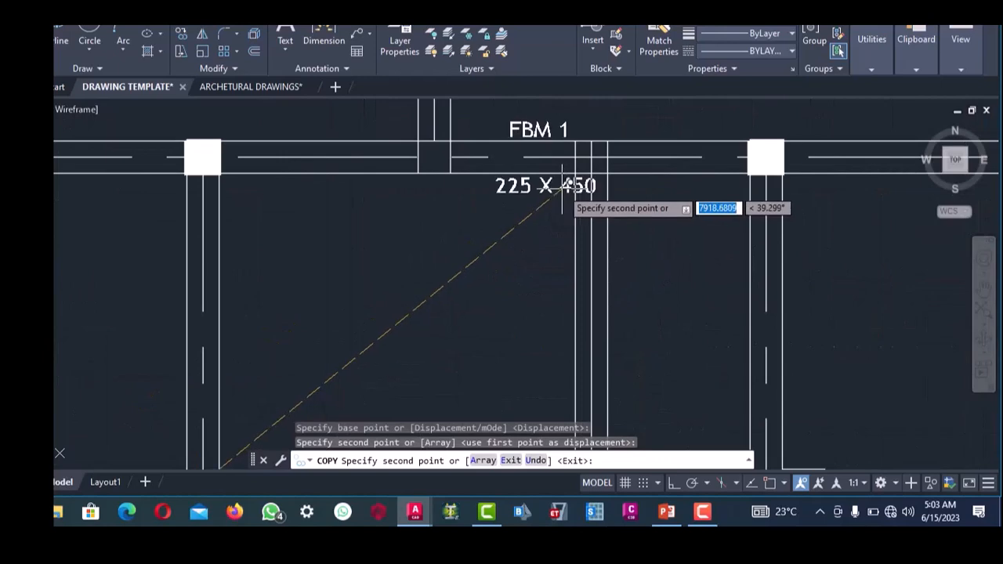
pyautogui.click(562, 189)
# - Place a copy of the beam labels on the short gridline 6 beam beside the staircase
pyautogui.scroll(-9, 497, 233)
pyautogui.scroll(4, 540, 170)
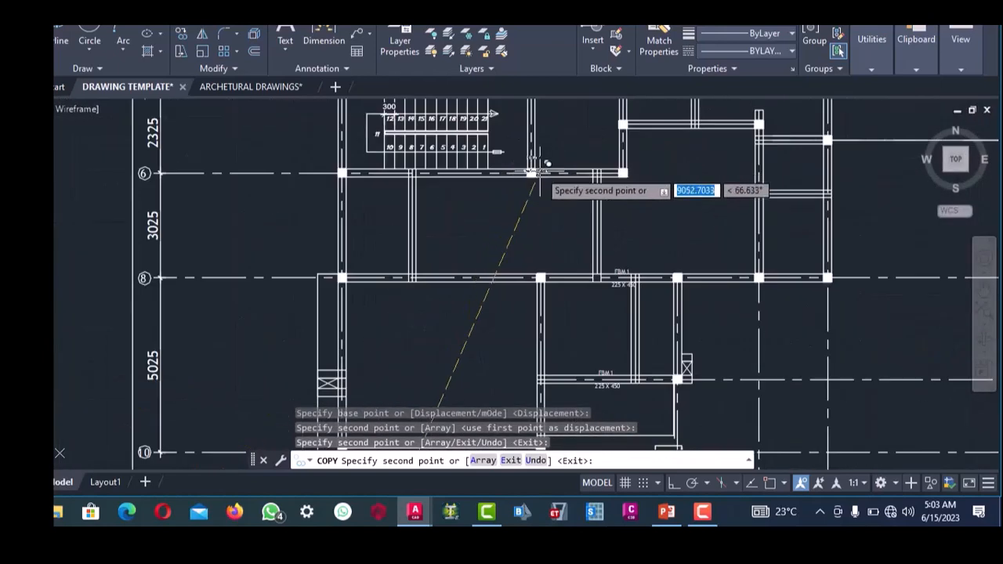
pyautogui.scroll(5, 539, 171)
pyautogui.scroll(-2, 588, 204)
pyautogui.scroll(2, 591, 169)
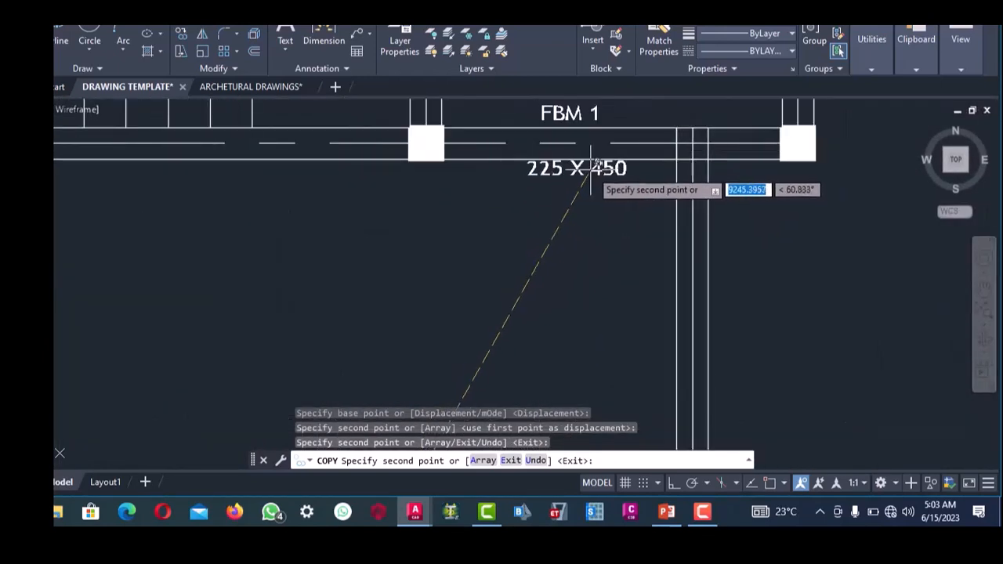
pyautogui.click(596, 171)
# - Place a copy of the beam labels on the horizontal beam just above gridline 5 that ends at gridline K
pyautogui.scroll(-5, 609, 224)
pyautogui.scroll(6, 660, 246)
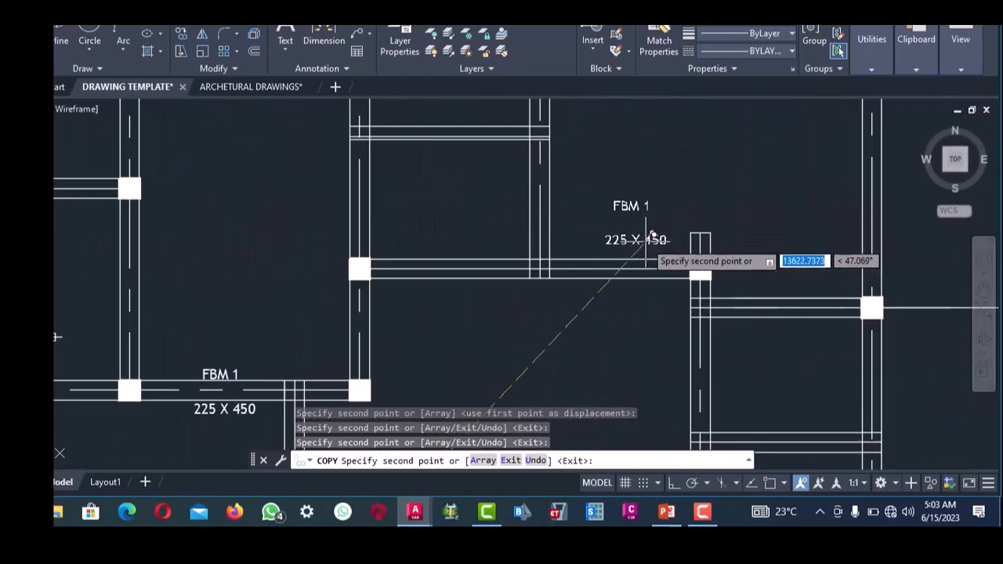
pyautogui.click(647, 308)
# - Place a copy of the beam labels on the gridline 4 beam above the staircase
pyautogui.scroll(-5, 647, 307)
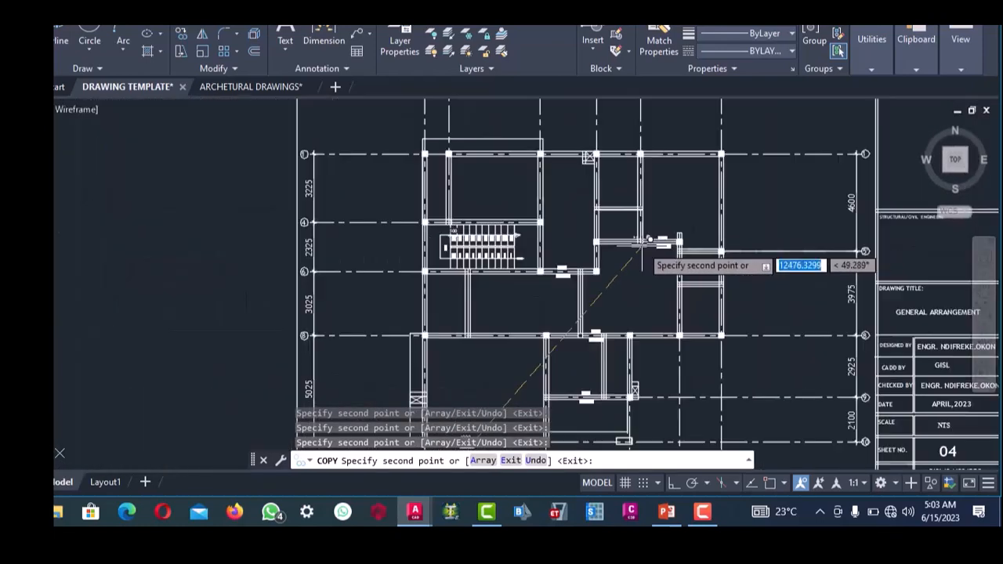
pyautogui.scroll(4, 524, 215)
pyautogui.scroll(4, 524, 213)
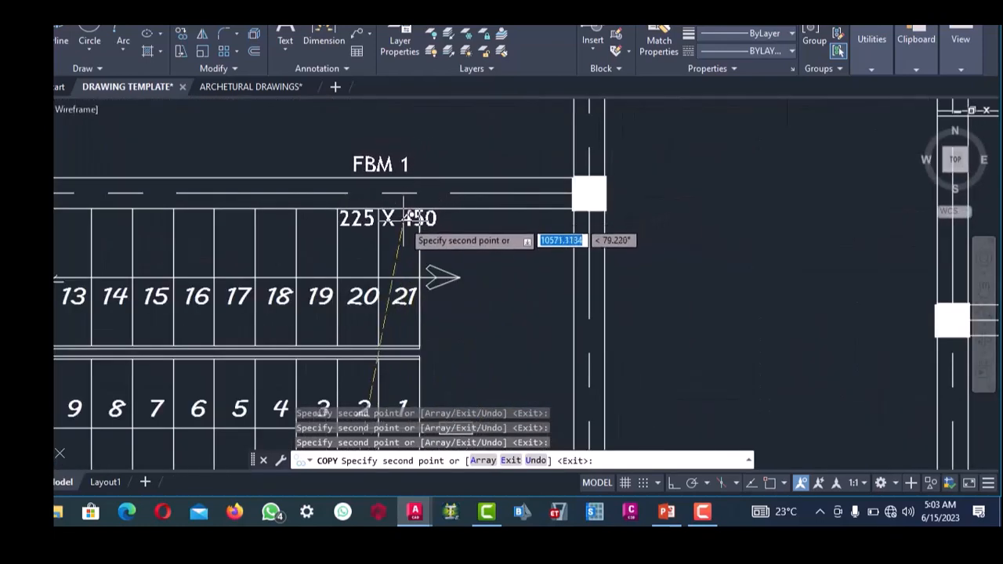
# - Place a copy of the beam labels on the gridline 1 beam beside the small crossed box
pyautogui.scroll(-5, 406, 220)
pyautogui.scroll(5, 556, 157)
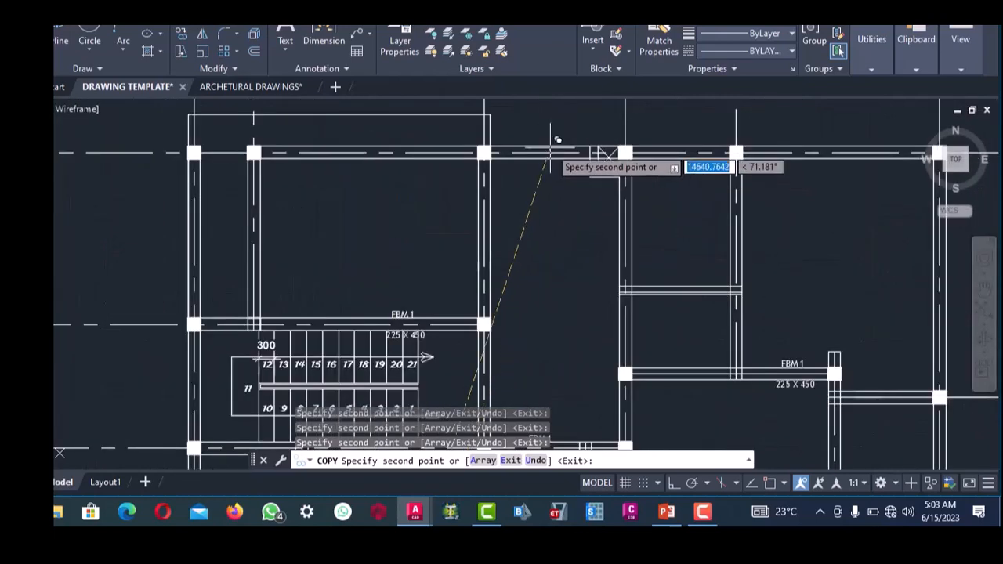
pyautogui.scroll(-5, 556, 174)
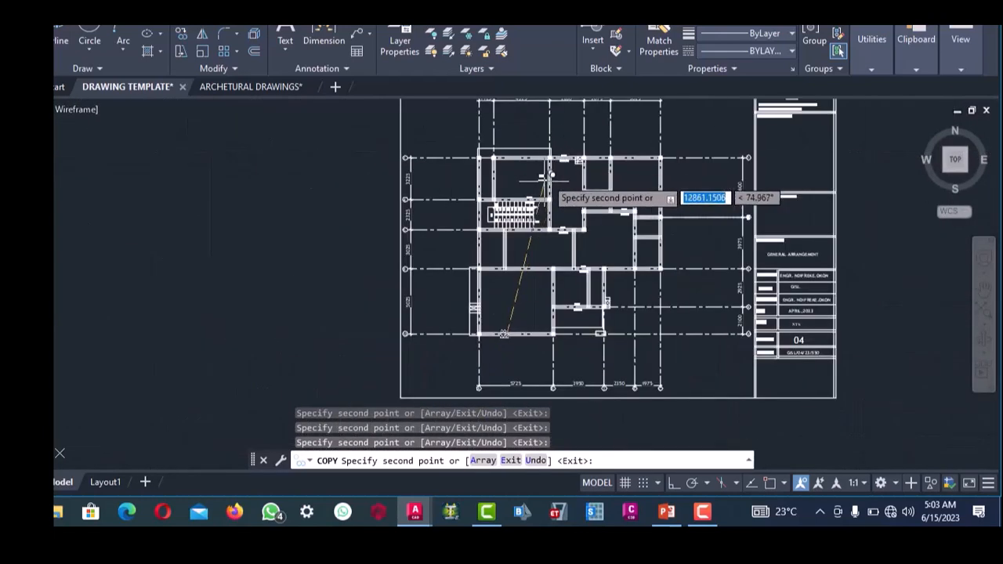
# - Check the beams across the whole plan for missing labels and end the copying
pyautogui.scroll(4, 540, 179)
pyautogui.scroll(-5, 527, 174)
pyautogui.scroll(5, 525, 259)
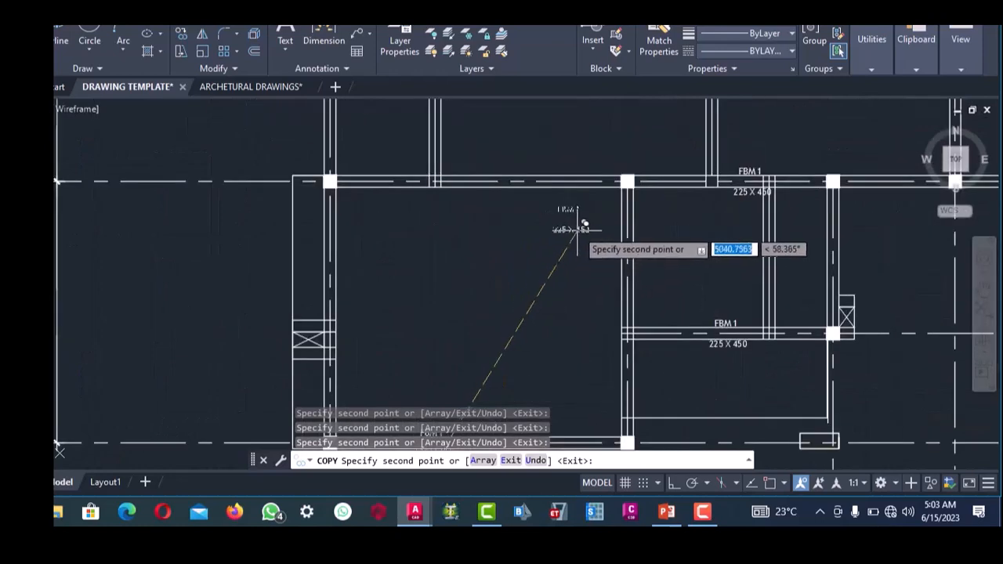
pyautogui.scroll(-4, 570, 212)
pyautogui.scroll(5, 584, 224)
pyautogui.scroll(-5, 627, 149)
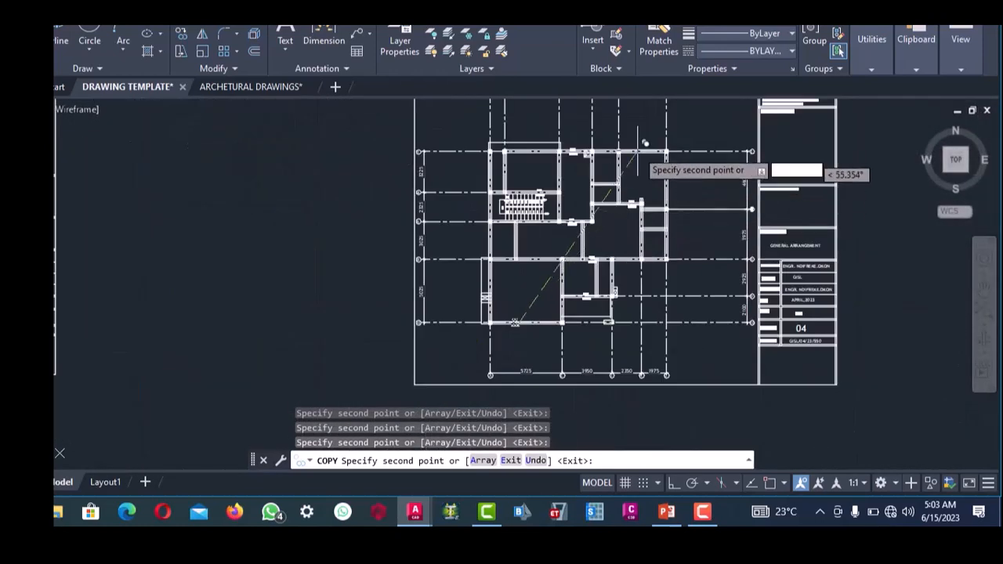
pyautogui.scroll(4, 639, 153)
pyautogui.scroll(-5, 596, 188)
pyautogui.scroll(10, 520, 190)
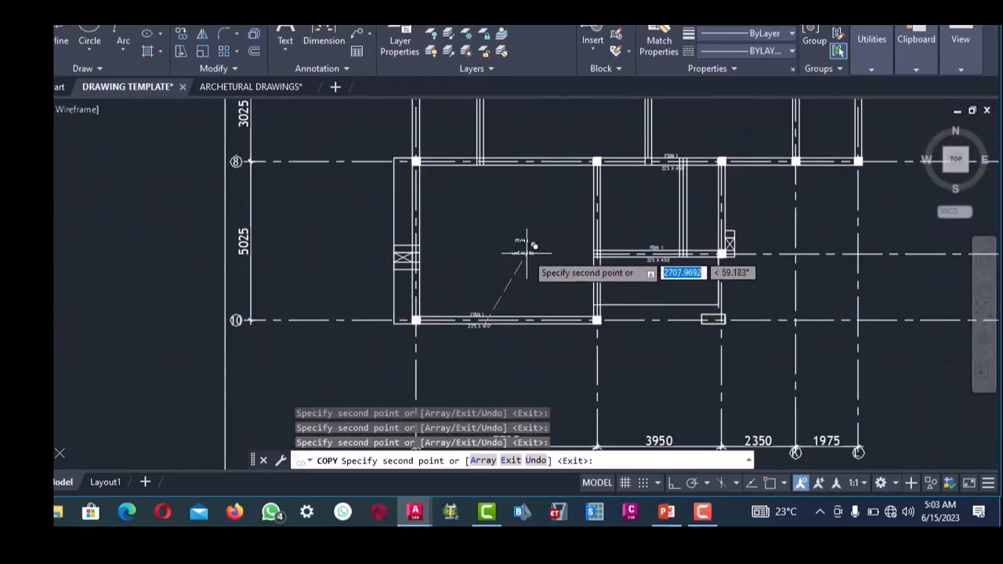
pyautogui.scroll(-6, 462, 227)
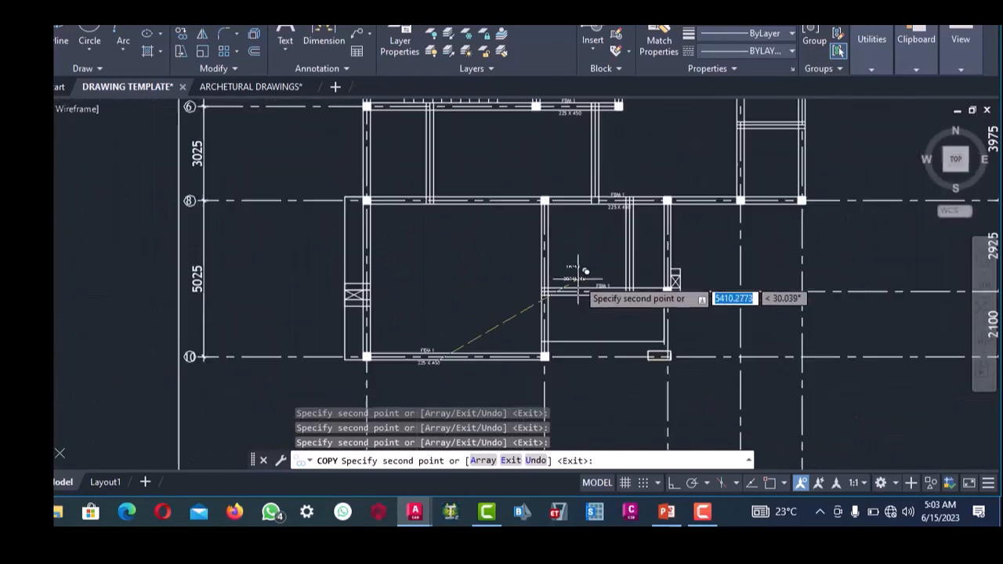
pyautogui.scroll(6, 576, 232)
pyautogui.rightClick(614, 170)
pyautogui.click(624, 174)
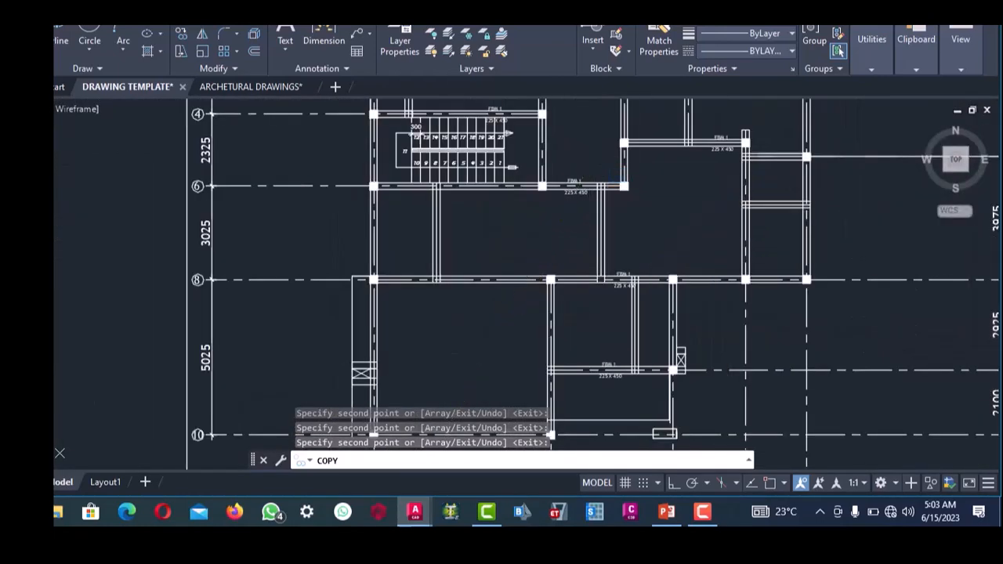
pyautogui.scroll(-3, 571, 221)
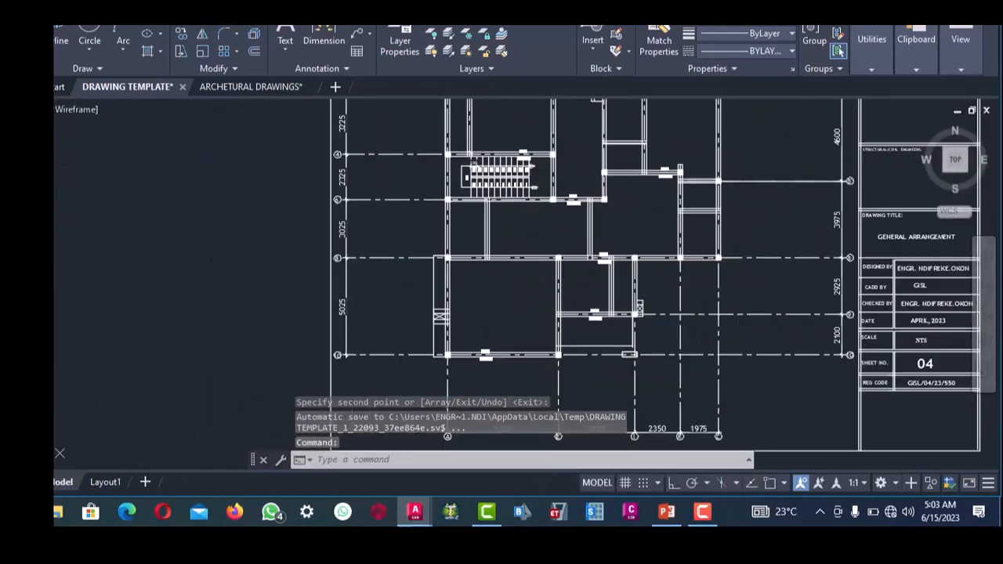
pyautogui.scroll(-4, 567, 235)
pyautogui.scroll(6, 470, 258)
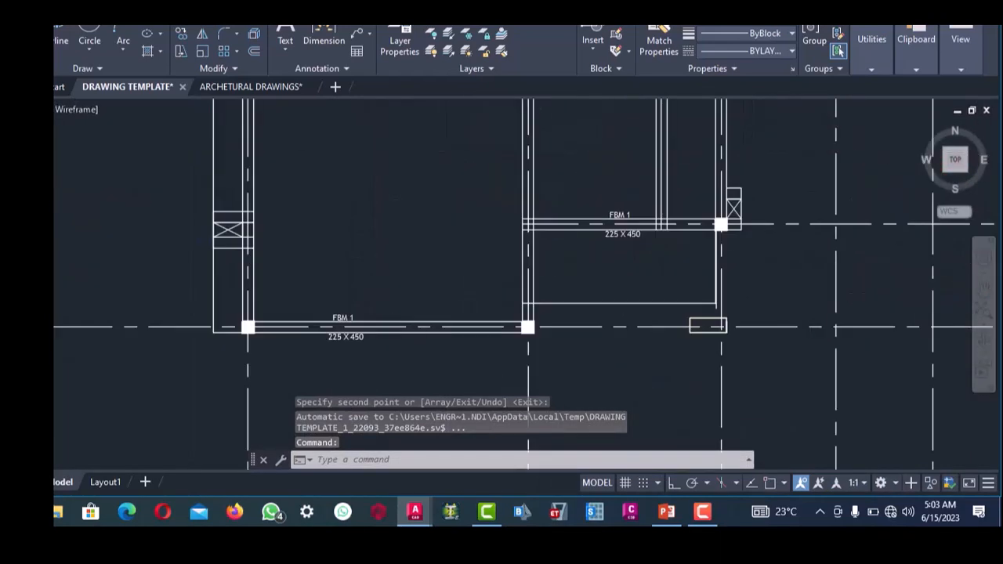
# - Change the name label of the gridline 9 beam to FBM 2
pyautogui.scroll(-1, 375, 296)
pyautogui.scroll(8, 380, 302)
pyautogui.scroll(-7, 391, 306)
pyautogui.scroll(2, 337, 298)
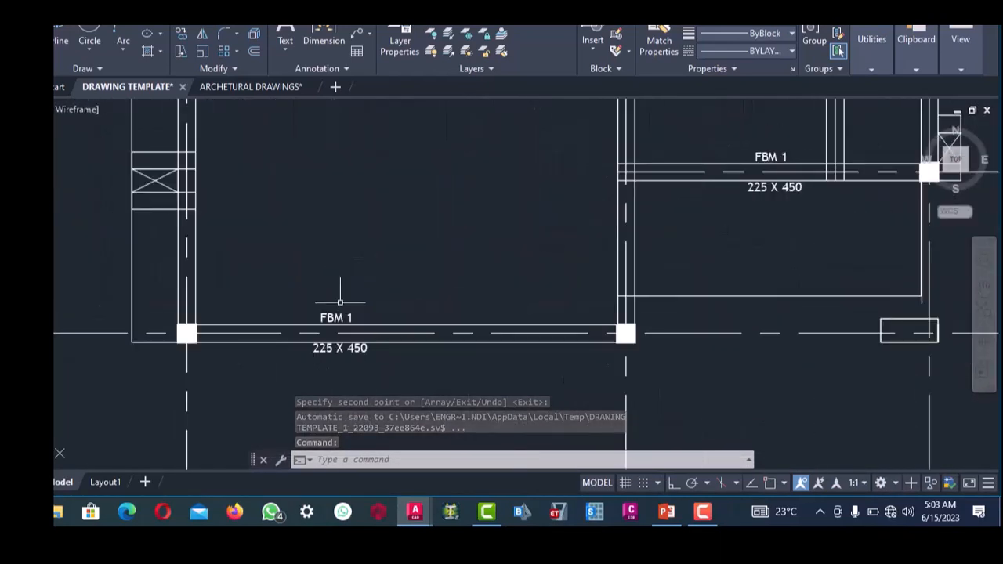
pyautogui.scroll(-5, 329, 313)
pyautogui.scroll(6, 486, 254)
pyautogui.scroll(-4, 447, 262)
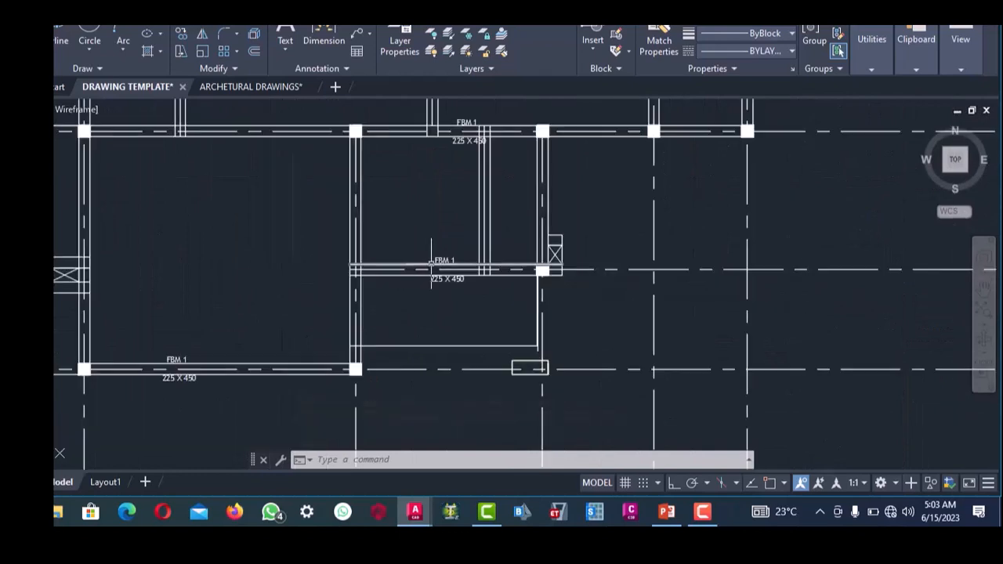
pyautogui.scroll(4, 443, 255)
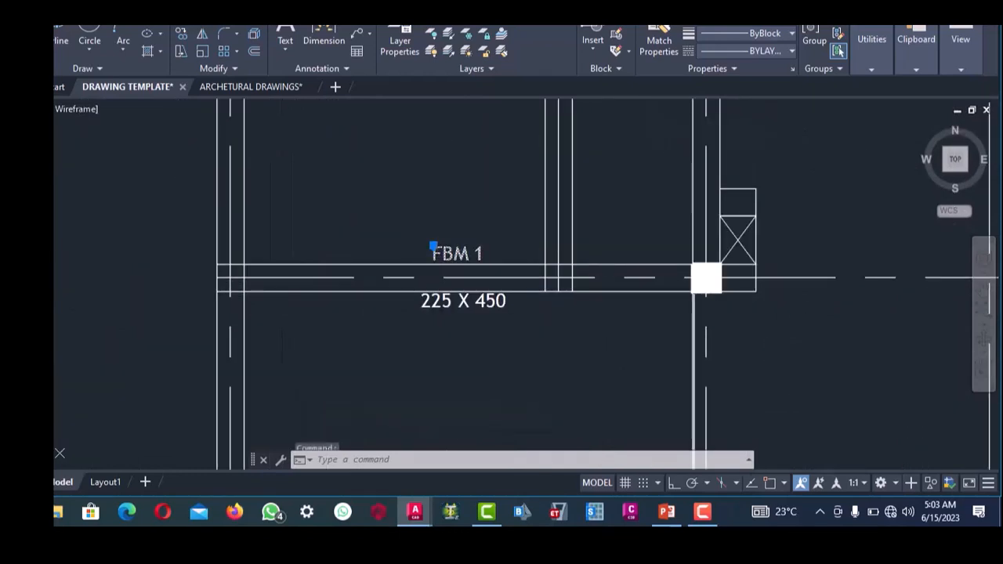
pyautogui.doubleClick(478, 253)
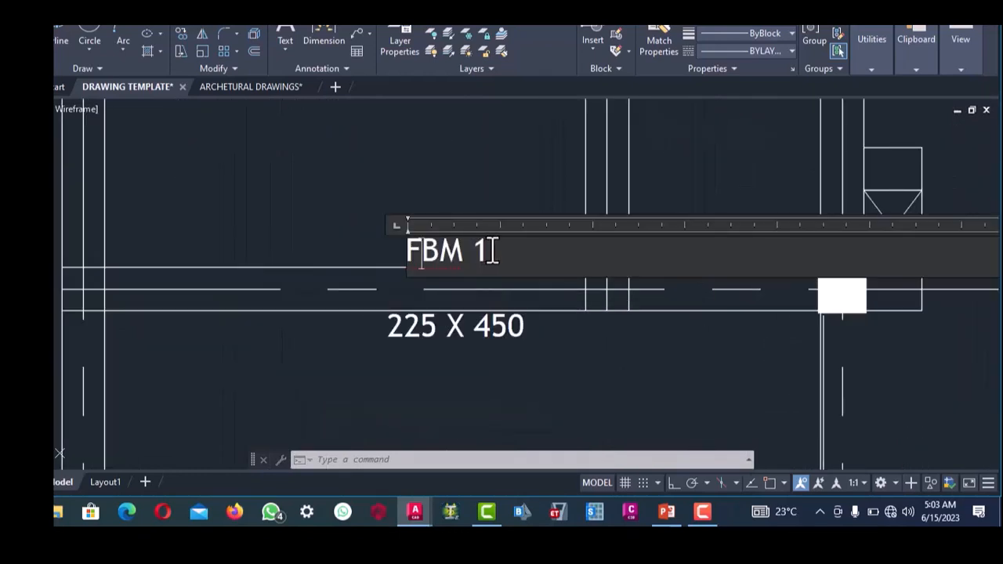
pyautogui.doubleClick(491, 251)
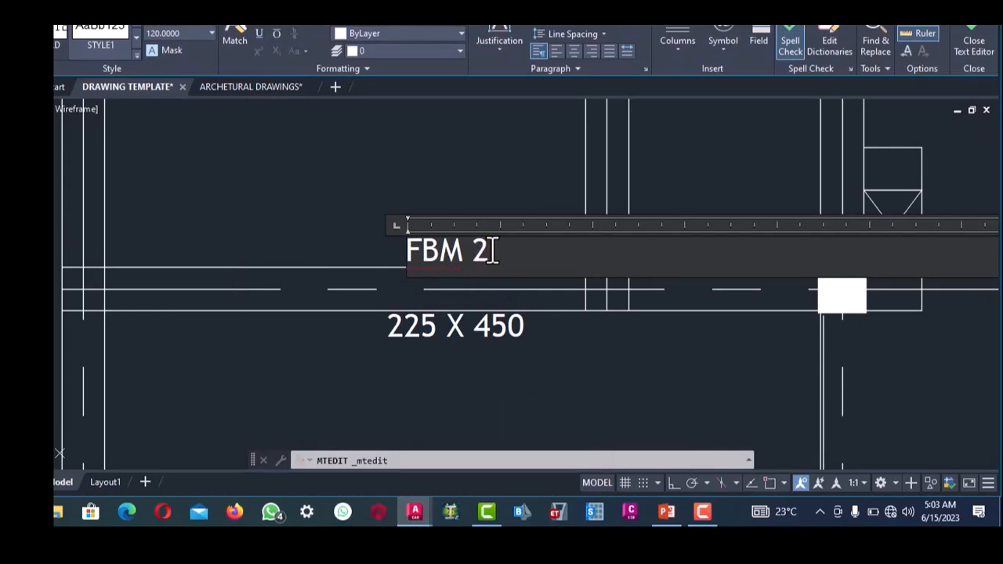
pyautogui.write('2')
pyautogui.click(486, 331)
# - Change the name label of the gridline 8 beam to FBM 3
pyautogui.scroll(-5, 510, 303)
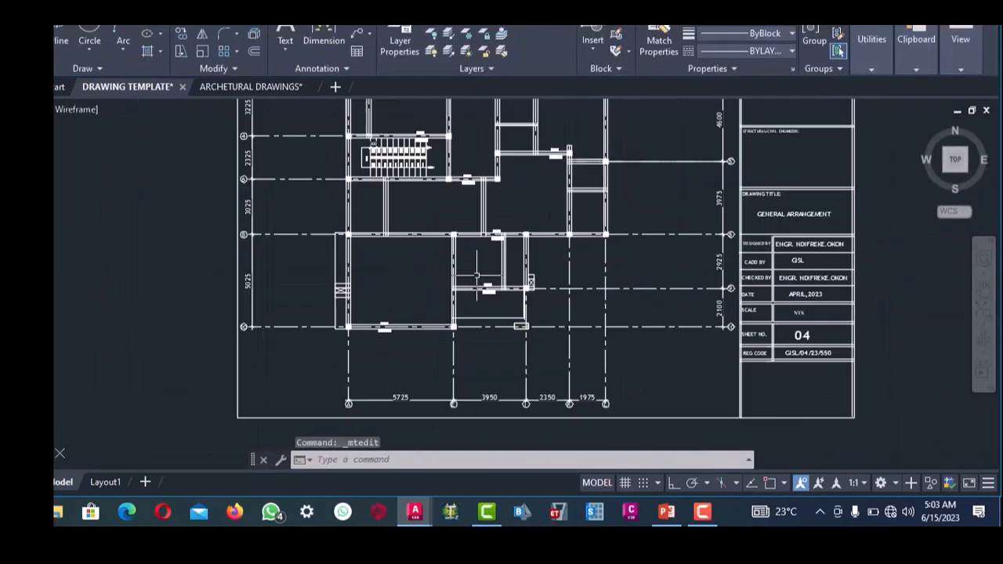
pyautogui.scroll(5, 546, 206)
pyautogui.click(546, 184)
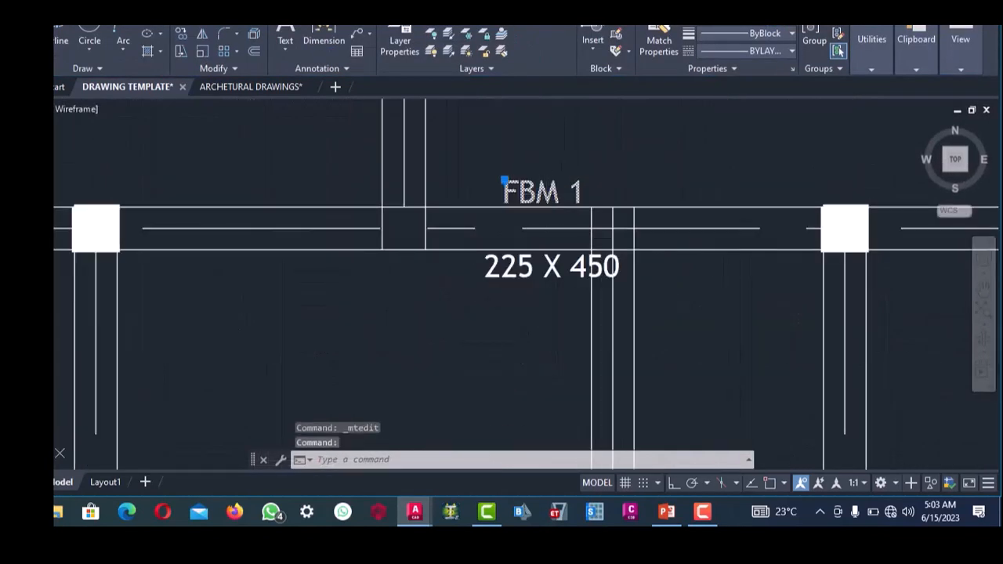
pyautogui.doubleClick(536, 196)
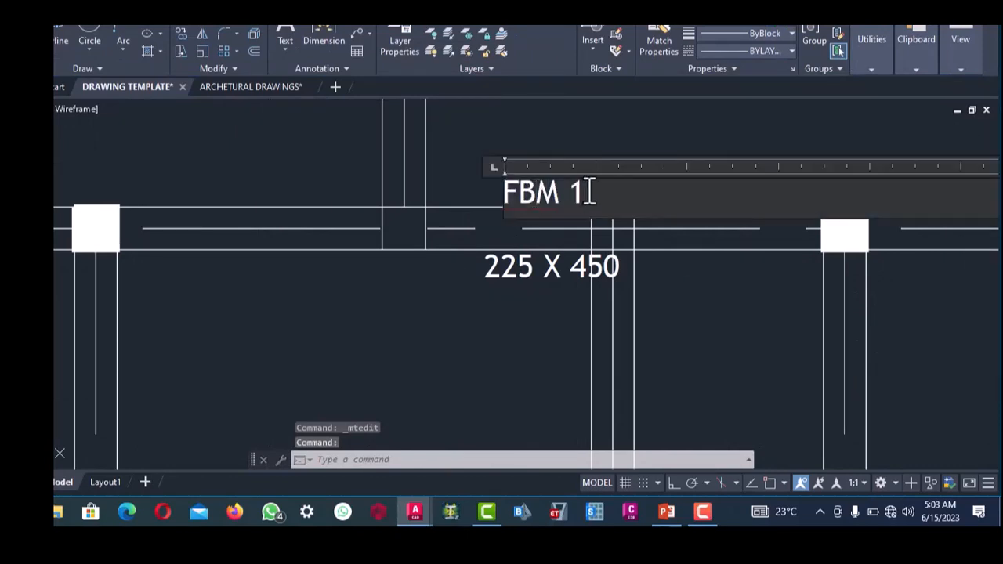
pyautogui.press('BackSpace')
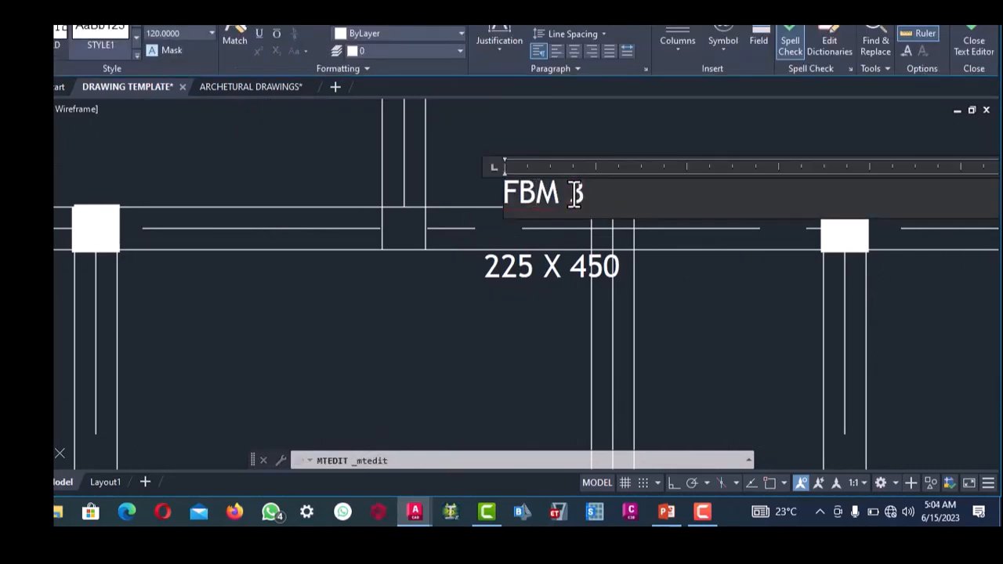
pyautogui.click(559, 272)
# - Change the name label of the gridline 6 beam beside the staircase to FBM 4
pyautogui.scroll(-10, 582, 267)
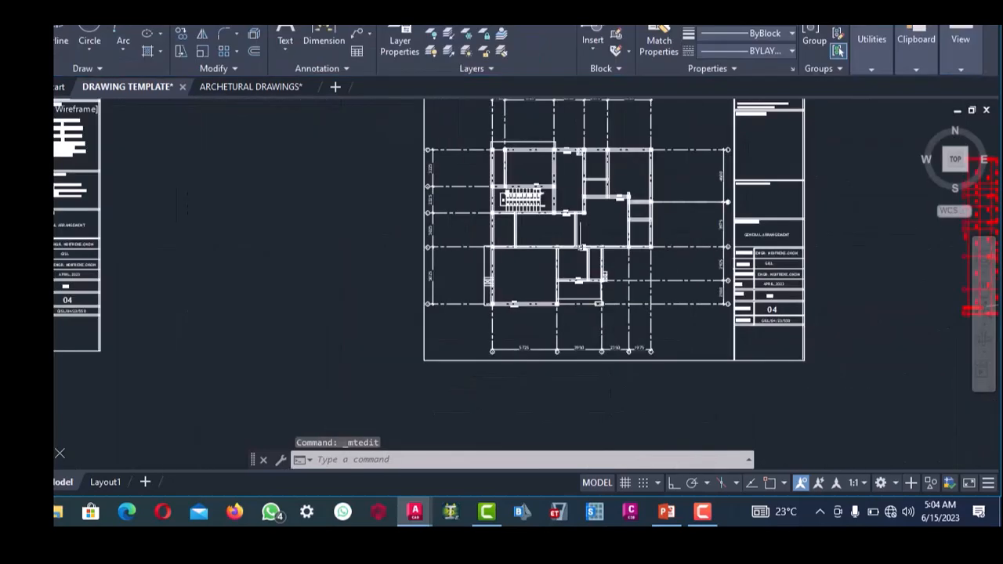
pyautogui.scroll(10, 580, 228)
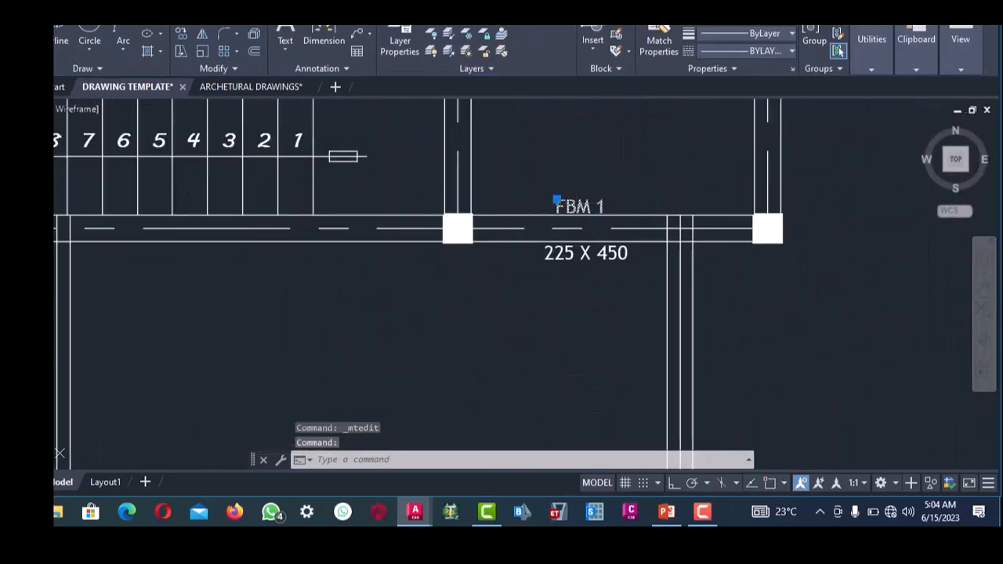
pyautogui.doubleClick(620, 208)
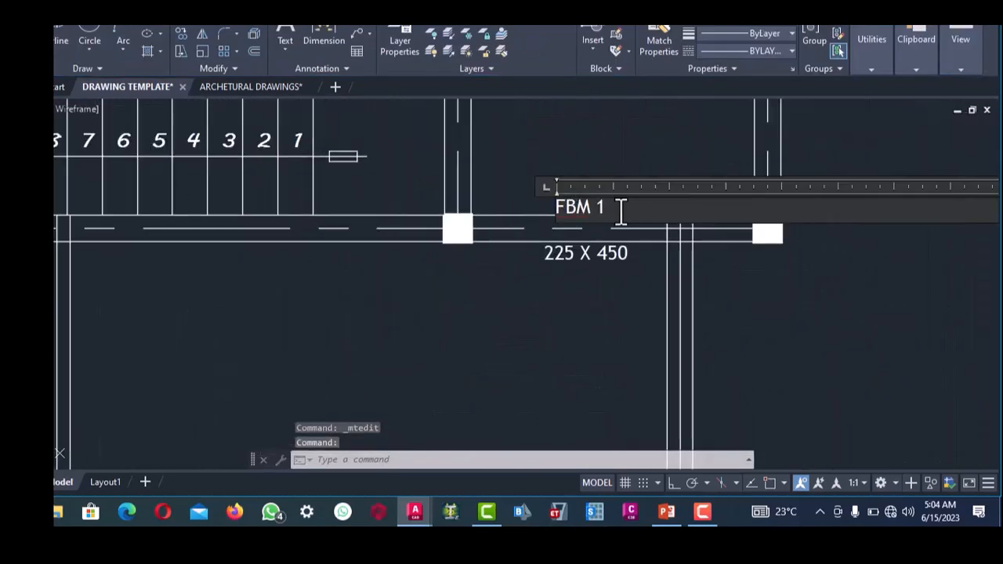
pyautogui.moveTo(609, 209); pyautogui.dragTo(597, 210)
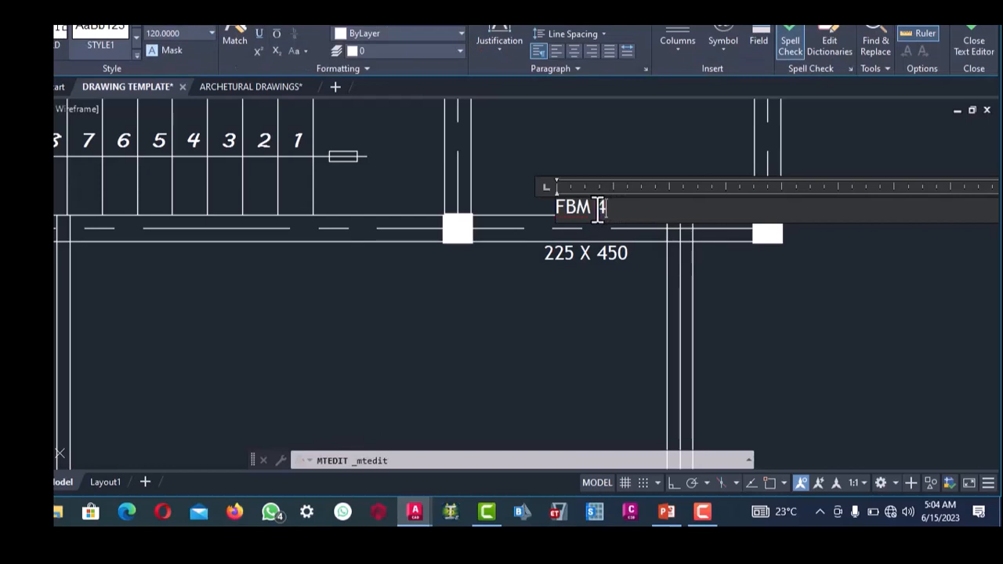
pyautogui.click(594, 289)
# - Change the name label of the horizontal beam just above gridline 5 to FBM 5
pyautogui.scroll(-5, 591, 273)
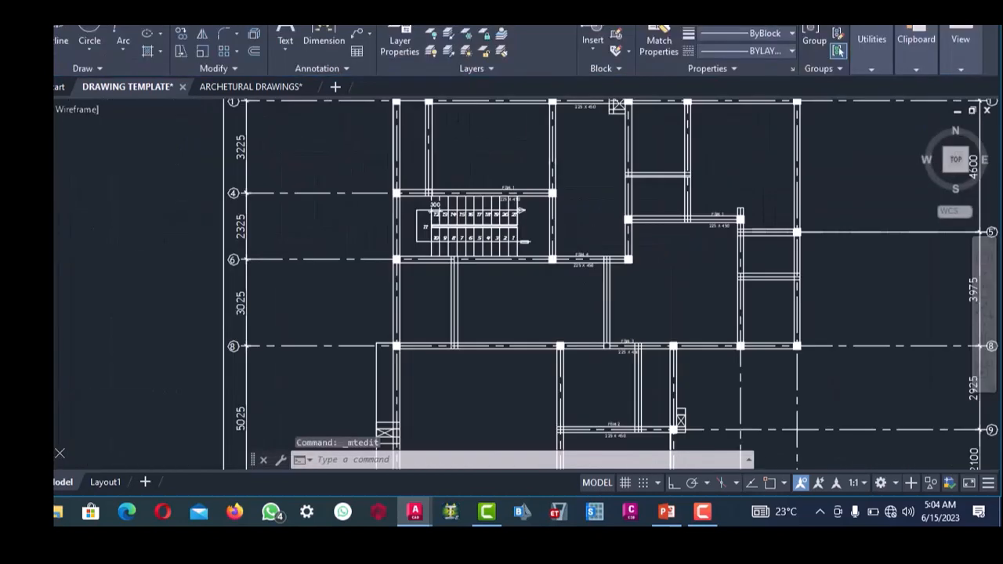
pyautogui.scroll(7, 690, 233)
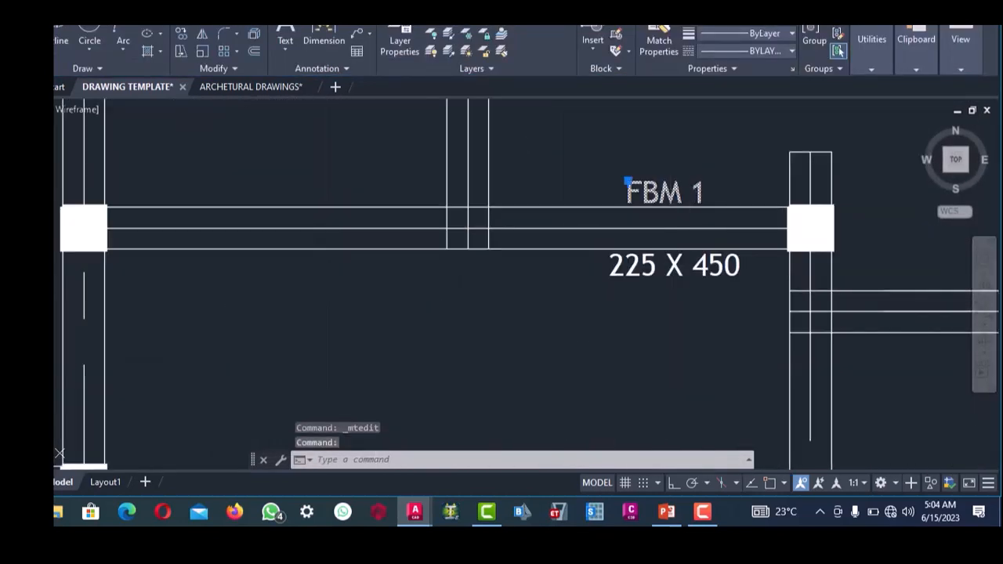
pyautogui.doubleClick(707, 193)
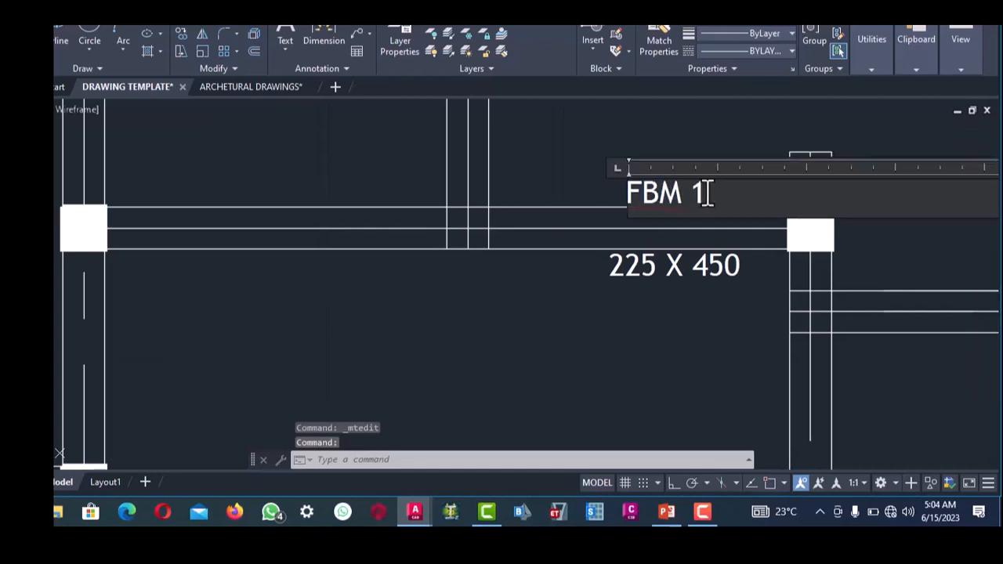
pyautogui.doubleClick(697, 193)
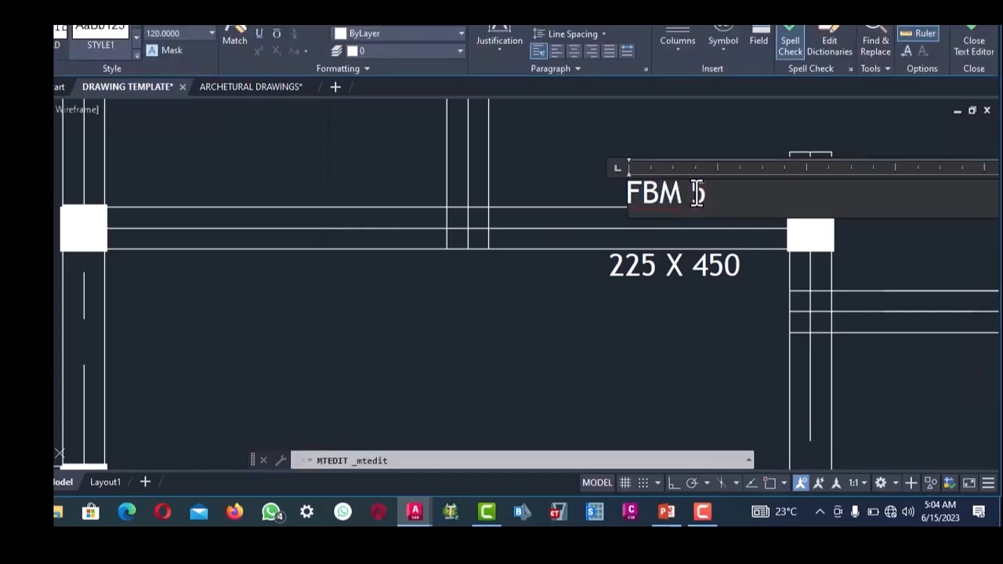
pyautogui.write('5')
pyautogui.click(613, 286)
# - Copy the FBM 5 and 225 X 450 labels onto the short beam on gridline 5
pyautogui.scroll(-5, 619, 252)
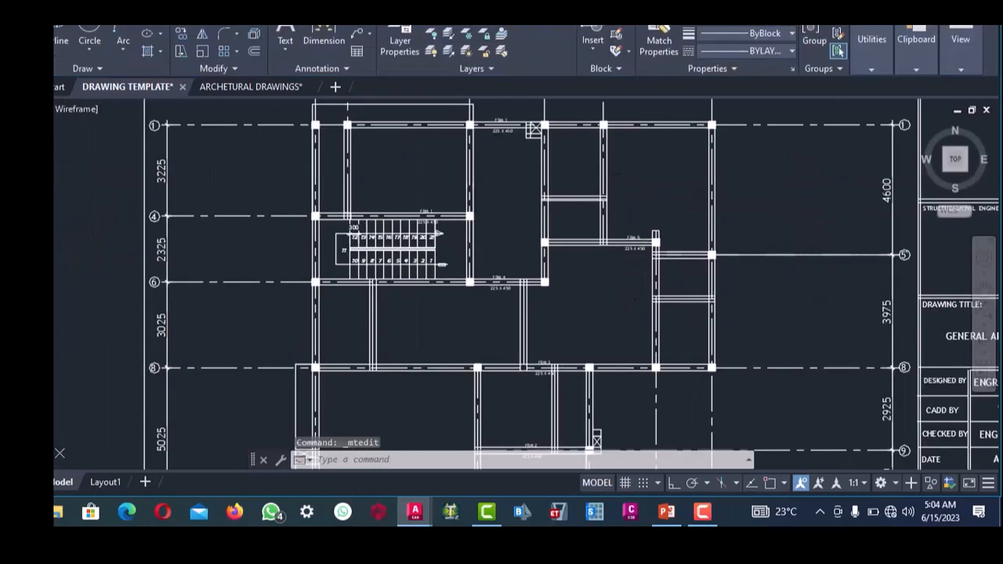
pyautogui.scroll(5, 619, 253)
pyautogui.scroll(-2, 619, 251)
pyautogui.scroll(4, 619, 249)
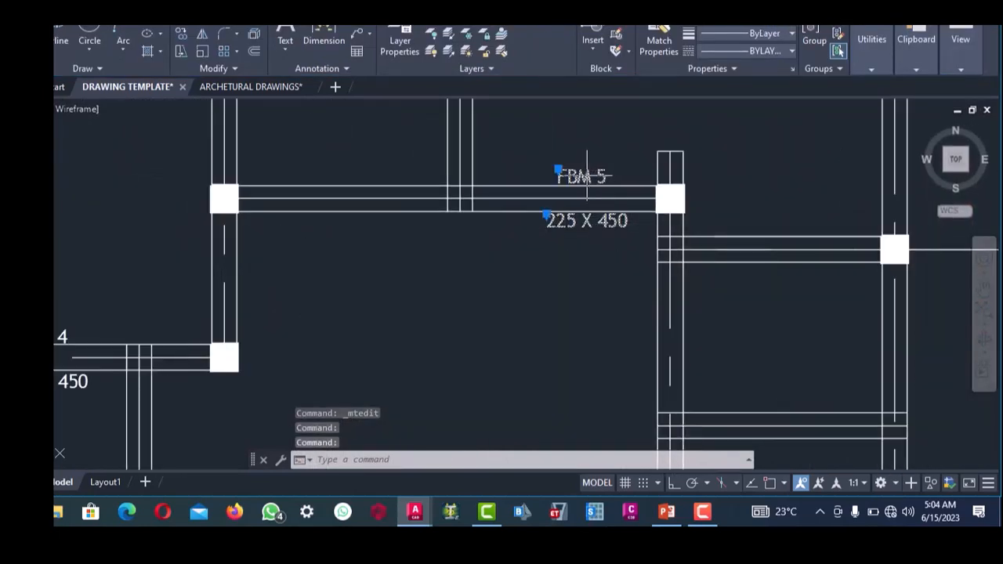
pyautogui.rightClick(587, 176)
pyautogui.click(628, 283)
pyautogui.click(588, 270)
pyautogui.scroll(-2, 623, 260)
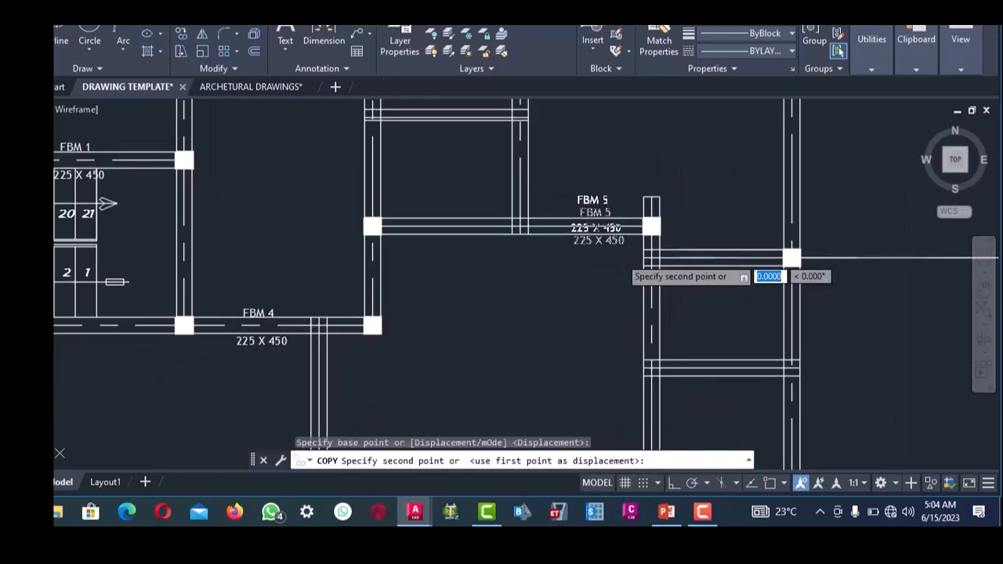
pyautogui.scroll(-2, 622, 257)
pyautogui.scroll(4, 694, 275)
pyautogui.click(696, 279)
pyautogui.rightClick(660, 182)
pyautogui.click(680, 193)
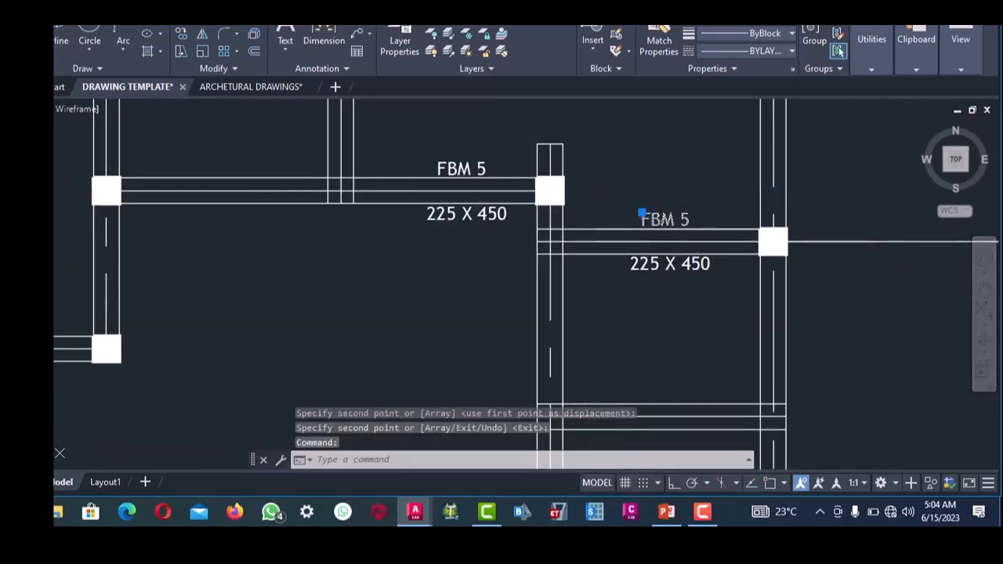
# - Change the copied name label on the gridline 5 beam to FBM 6
pyautogui.doubleClick(672, 219)
pyautogui.scroll(2, 693, 219)
pyautogui.doubleClick(678, 219)
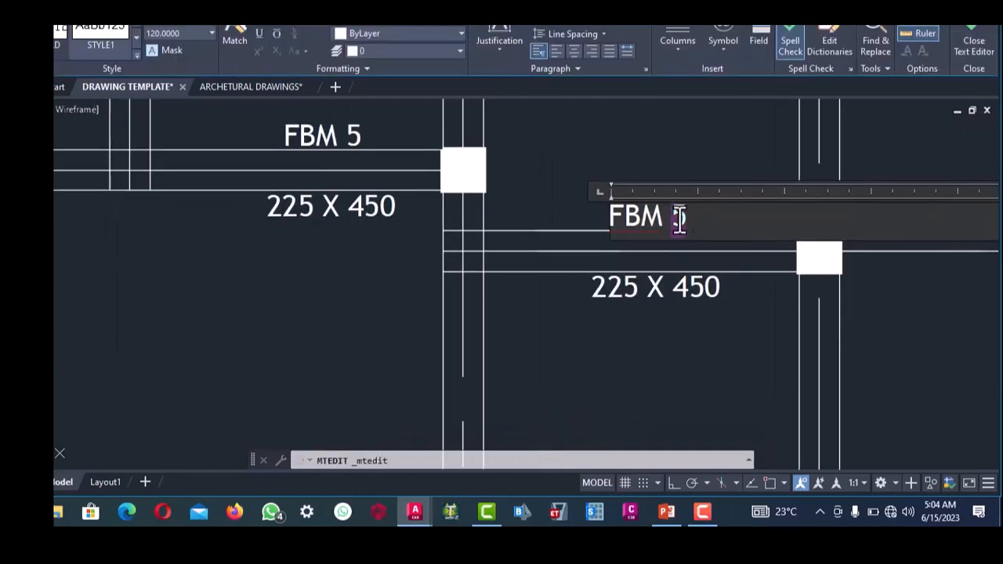
pyautogui.scroll(-2, 679, 219)
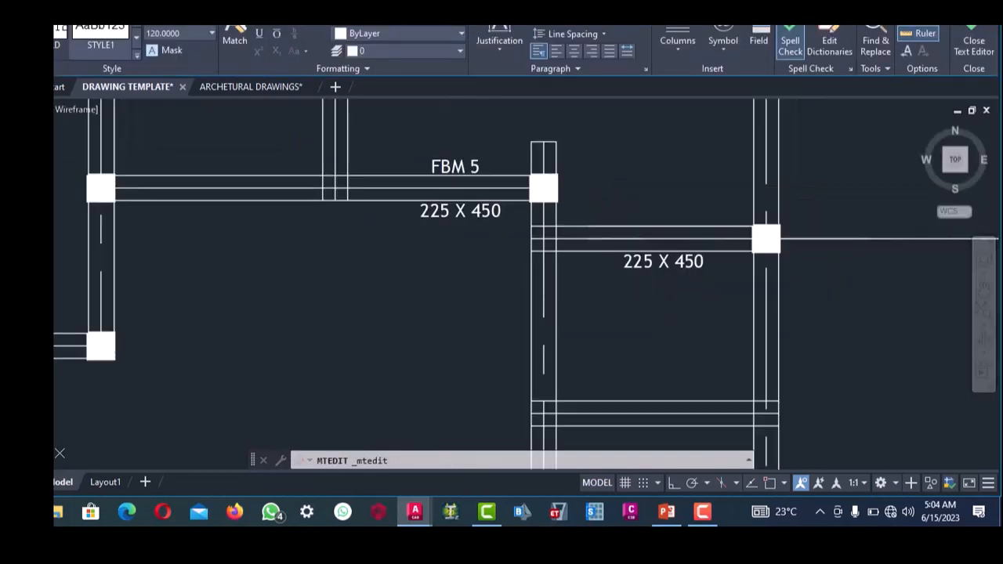
# - Erase the unlabelled horizontal beam between the FBM 6 beam and gridline 8
pyautogui.scroll(-5, 658, 286)
pyautogui.scroll(4, 659, 296)
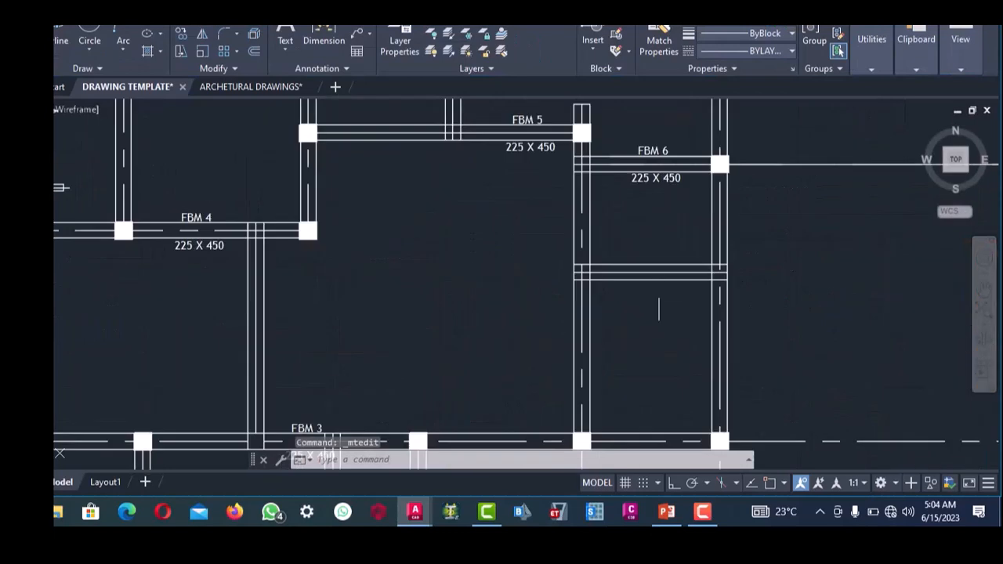
pyautogui.click(659, 295)
pyautogui.click(656, 247)
pyautogui.press('Delete')
# - Erase the short unlabelled horizontal beam between the gridline 1 beam and the FBM 5 beam
pyautogui.scroll(-5, 647, 252)
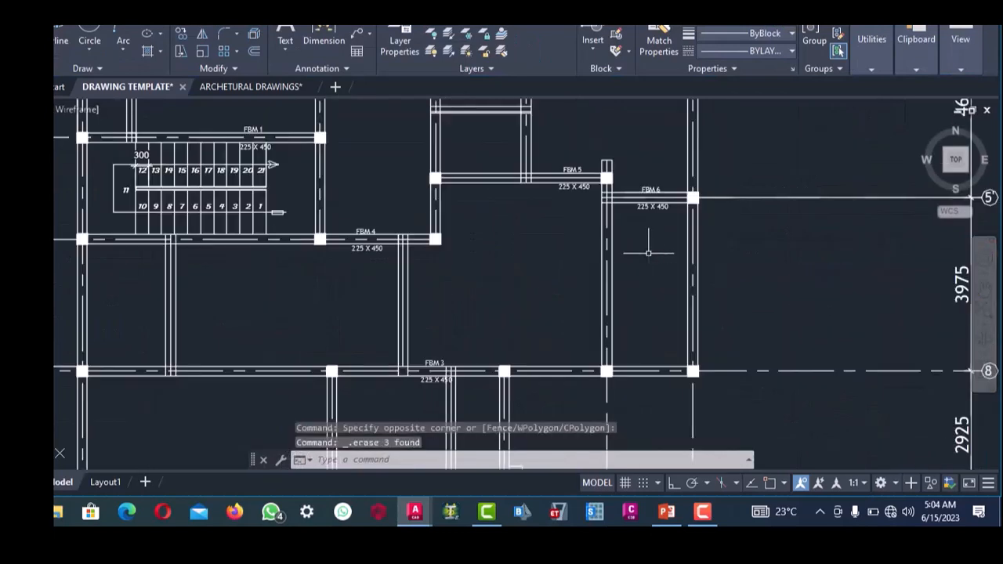
pyautogui.scroll(6, 648, 252)
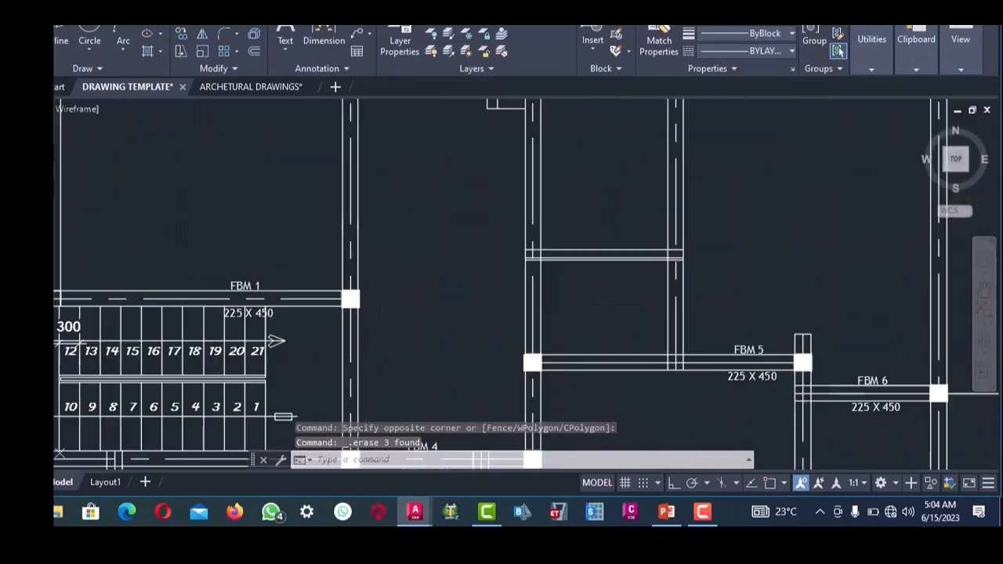
pyautogui.click(618, 279)
pyautogui.click(595, 221)
pyautogui.press('Delete')
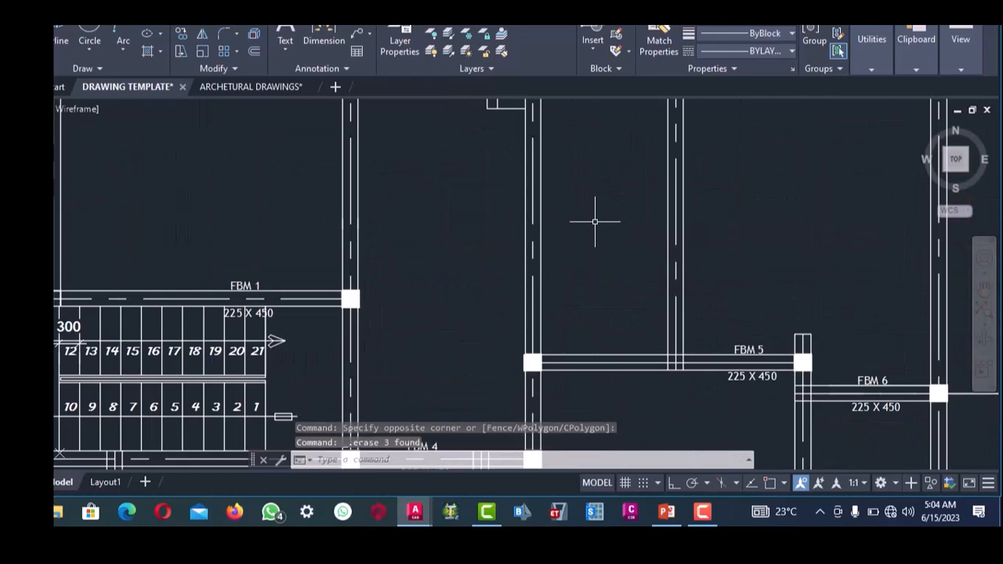
# - Change the name label of the gridline 4 beam above the staircase to FBM 7
pyautogui.scroll(-5, 594, 218)
pyautogui.scroll(3, 634, 206)
pyautogui.scroll(-5, 631, 179)
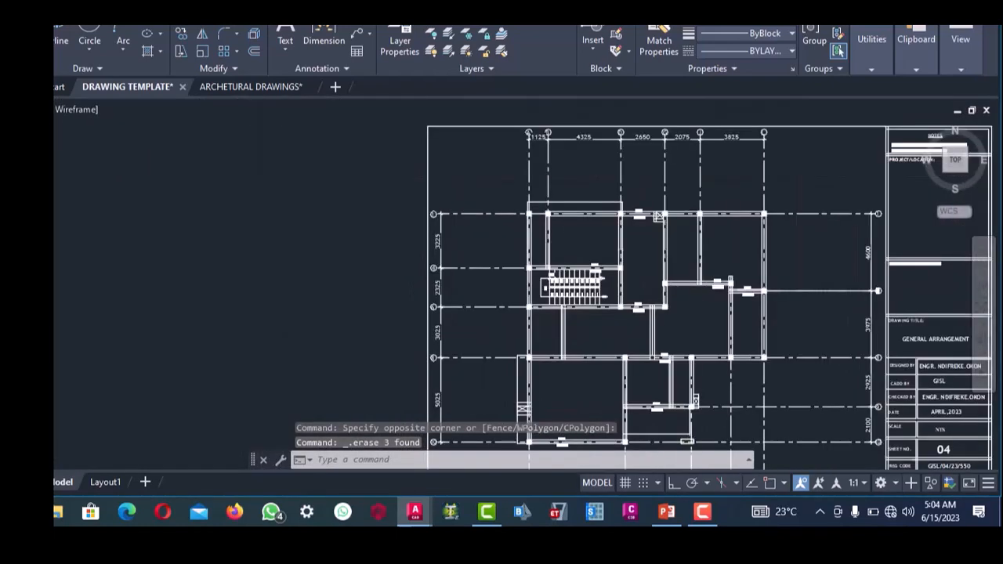
pyautogui.scroll(6, 679, 230)
pyautogui.scroll(-3, 721, 258)
pyautogui.scroll(-3, 740, 278)
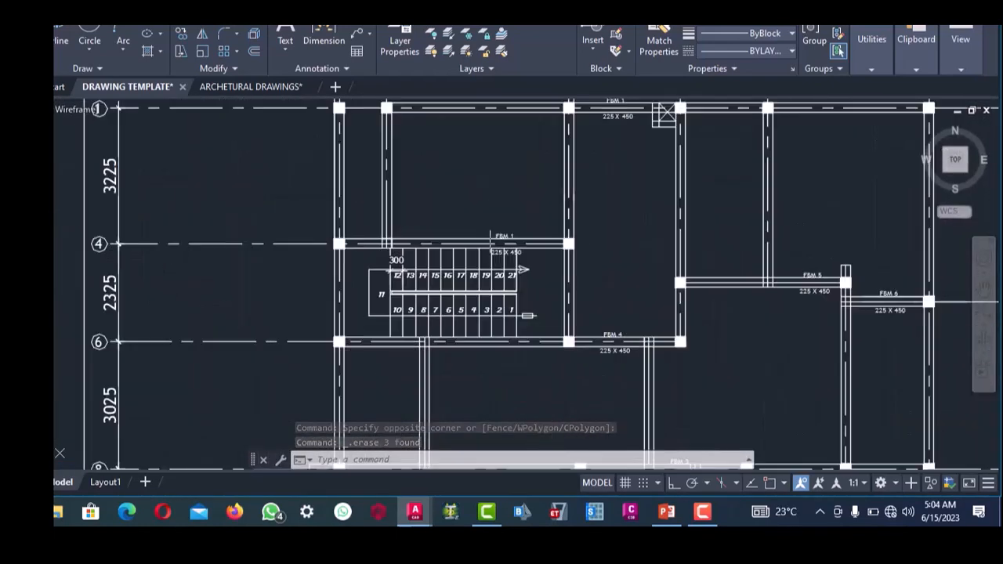
pyautogui.scroll(4, 557, 235)
pyautogui.scroll(-3, 561, 227)
pyautogui.scroll(4, 562, 223)
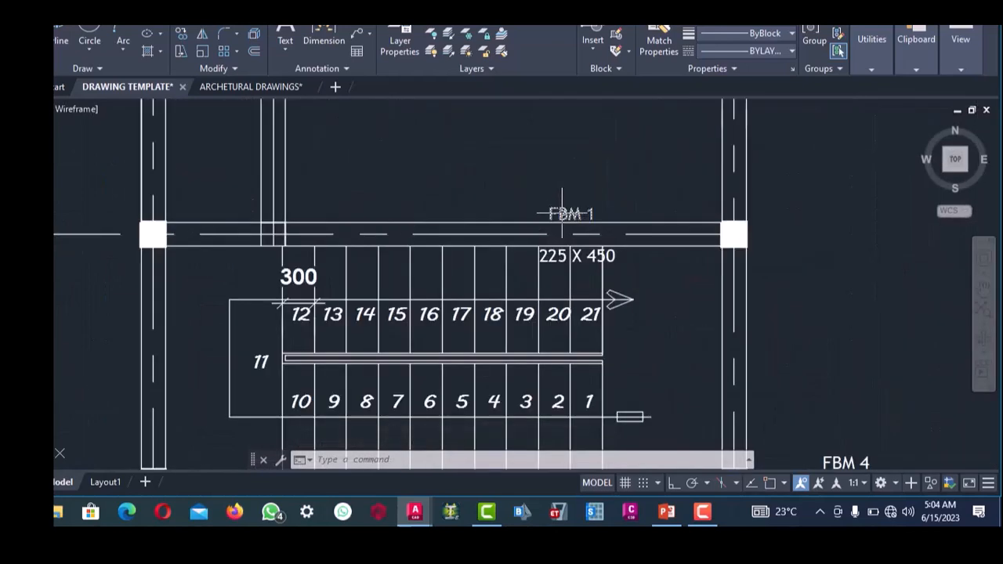
pyautogui.click(562, 214)
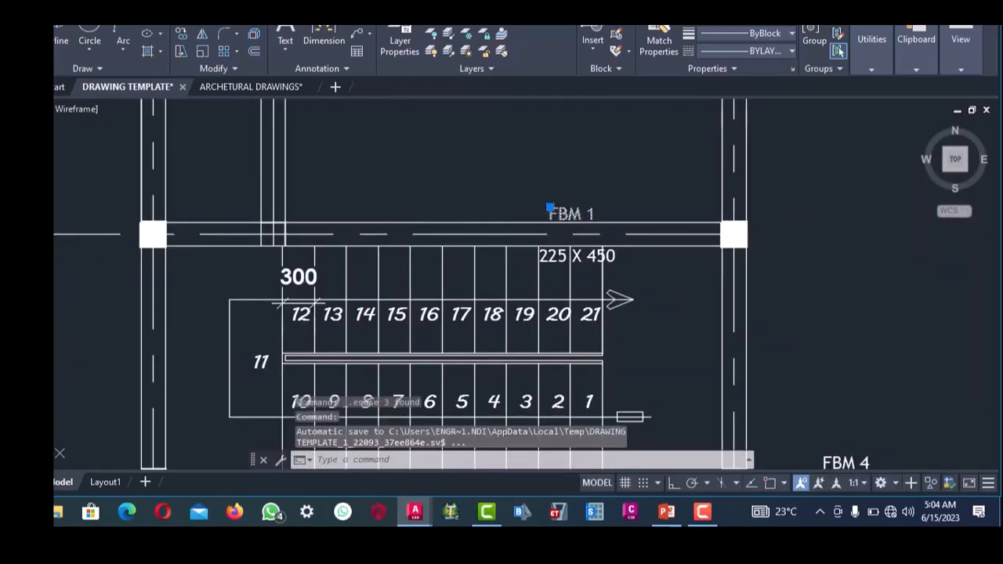
pyautogui.scroll(2, 592, 217)
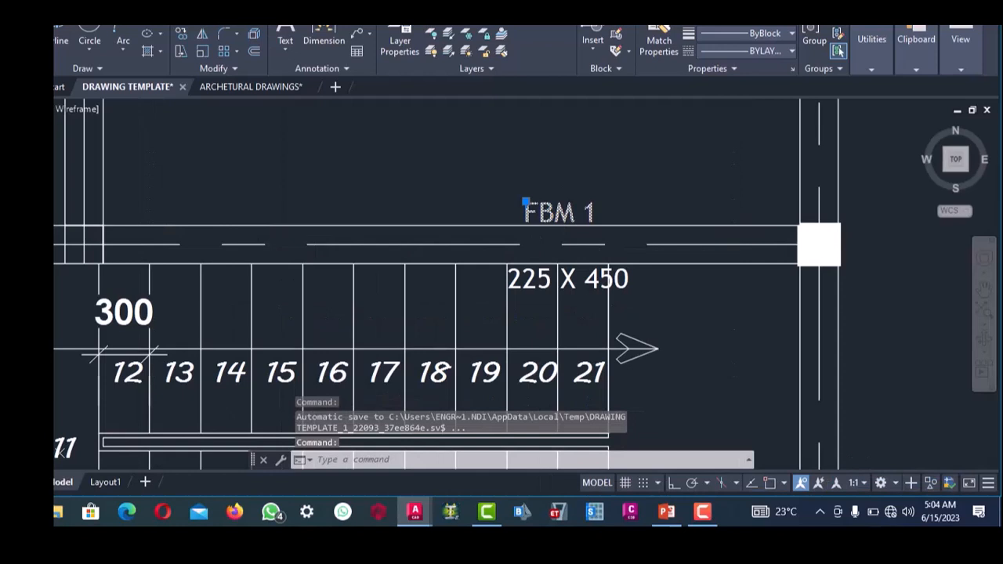
pyautogui.doubleClick(538, 219)
pyautogui.press('BackSpace')
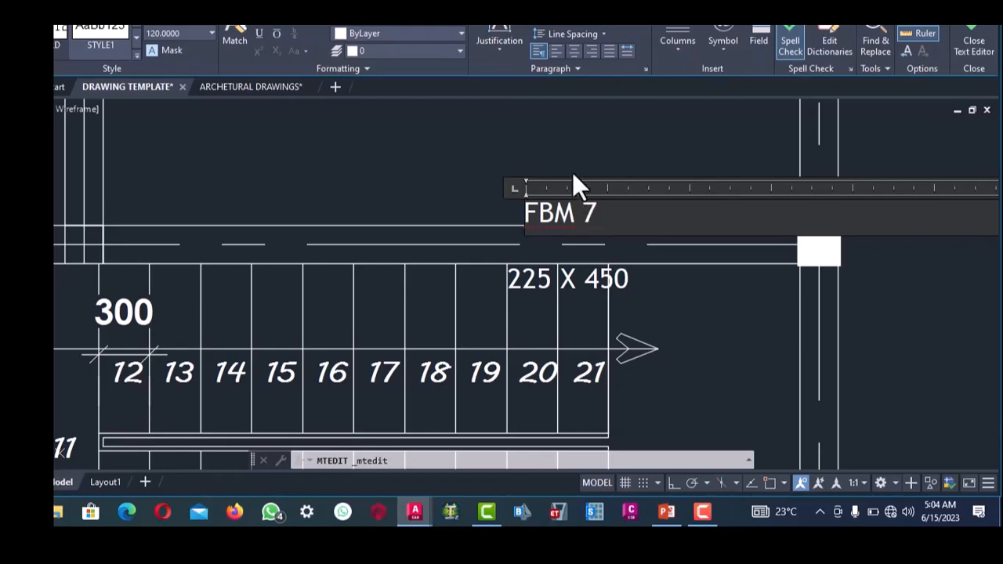
pyautogui.click(573, 173)
# - Change the name label of the gridline 1 beam beside the crossed opening to FBM 8
pyautogui.scroll(-6, 593, 196)
pyautogui.scroll(7, 646, 188)
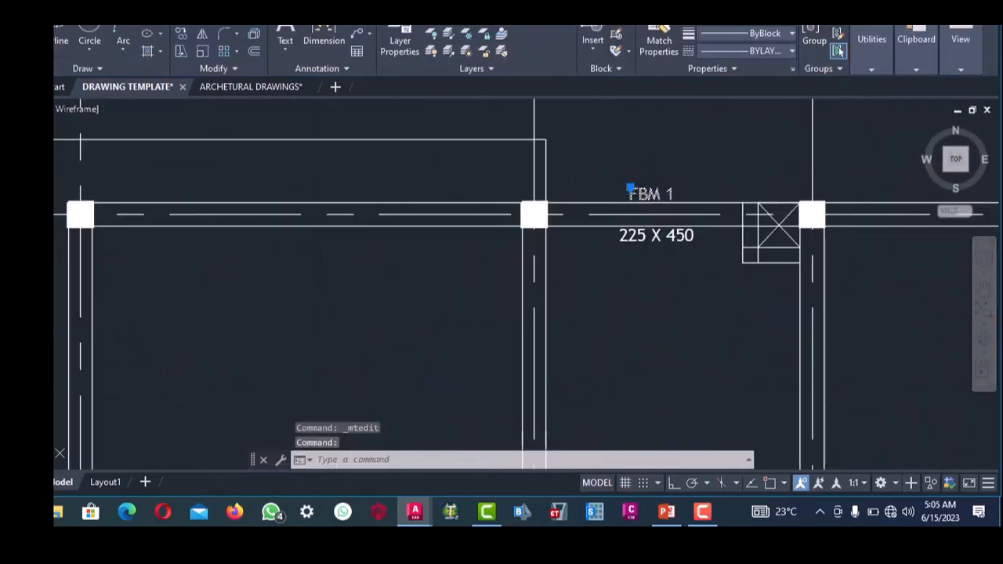
pyautogui.doubleClick(631, 192)
pyautogui.scroll(4, 688, 196)
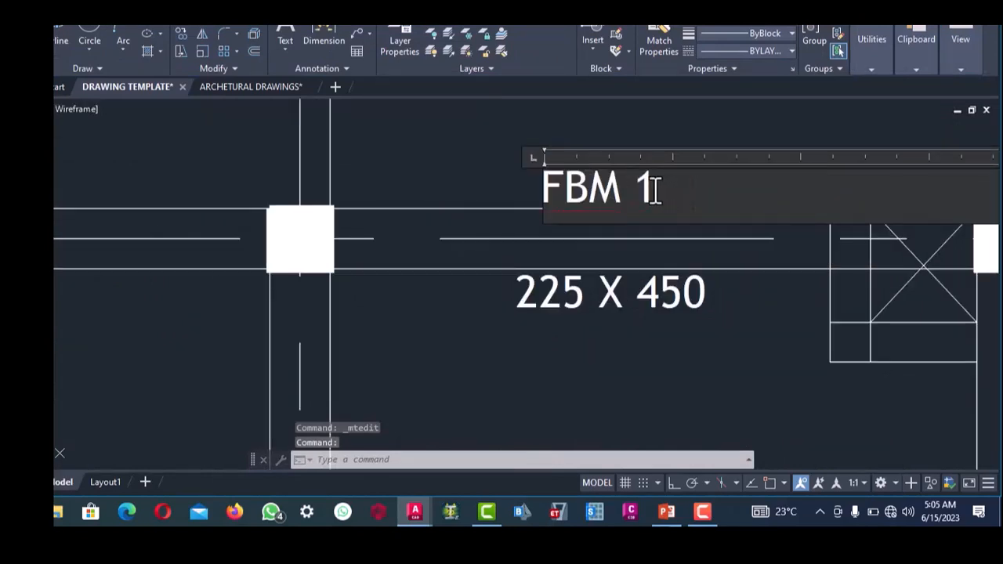
pyautogui.moveTo(655, 190); pyautogui.dragTo(641, 190)
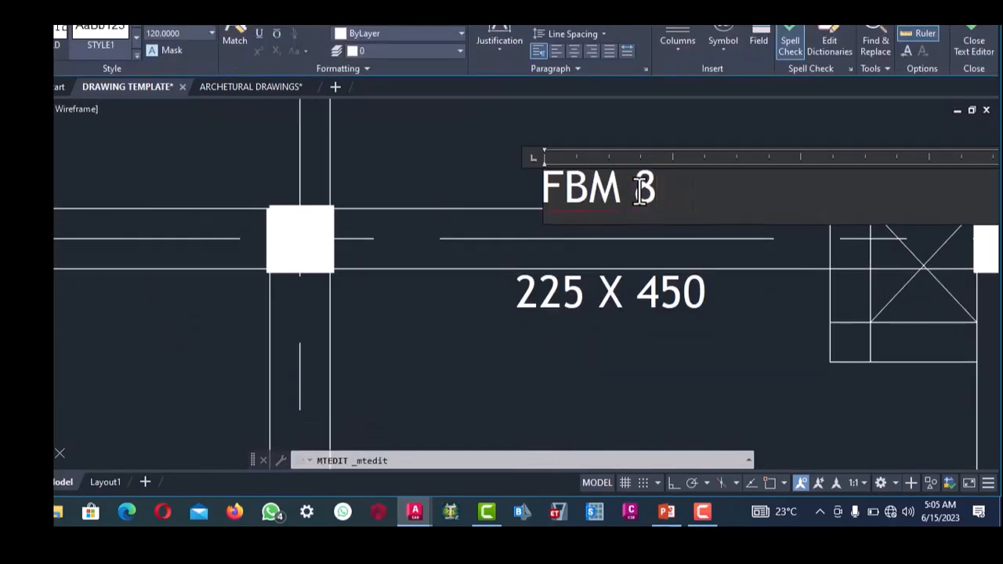
pyautogui.scroll(-2, 628, 213)
pyautogui.click(601, 250)
# - Review the labelled horizontal beams across the general arrangement plan and look for the vertical beams still without labels
pyautogui.scroll(-12, 622, 259)
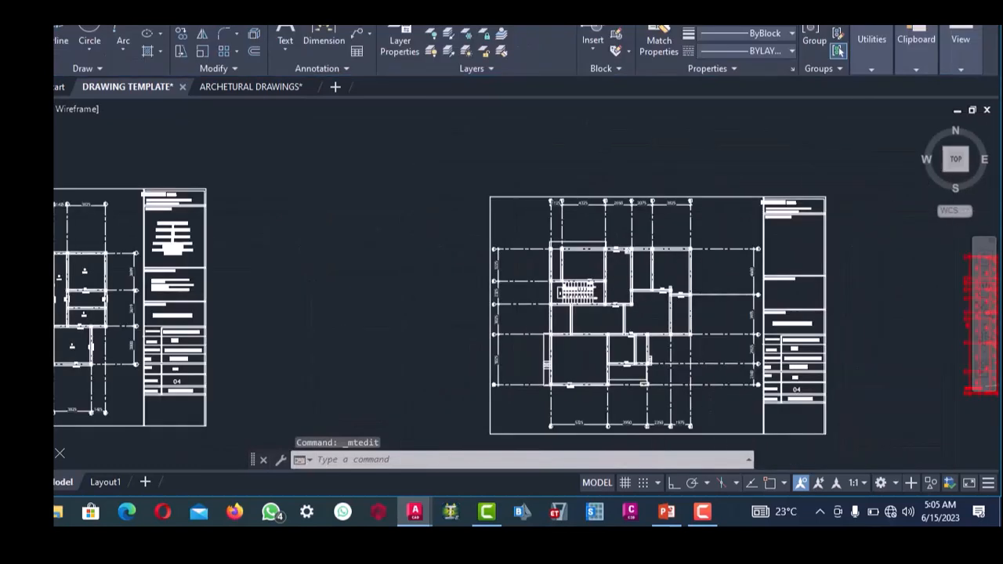
pyautogui.scroll(8, 643, 274)
pyautogui.scroll(-6, 634, 272)
pyautogui.scroll(6, 600, 206)
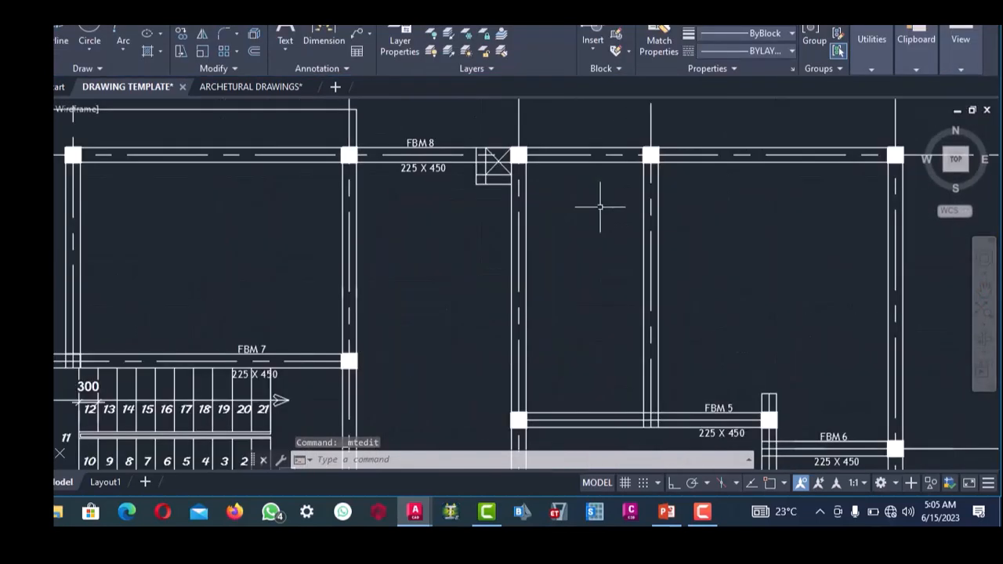
pyautogui.scroll(-6, 600, 206)
pyautogui.scroll(7, 600, 207)
pyautogui.scroll(-3, 600, 206)
pyautogui.scroll(1, 630, 249)
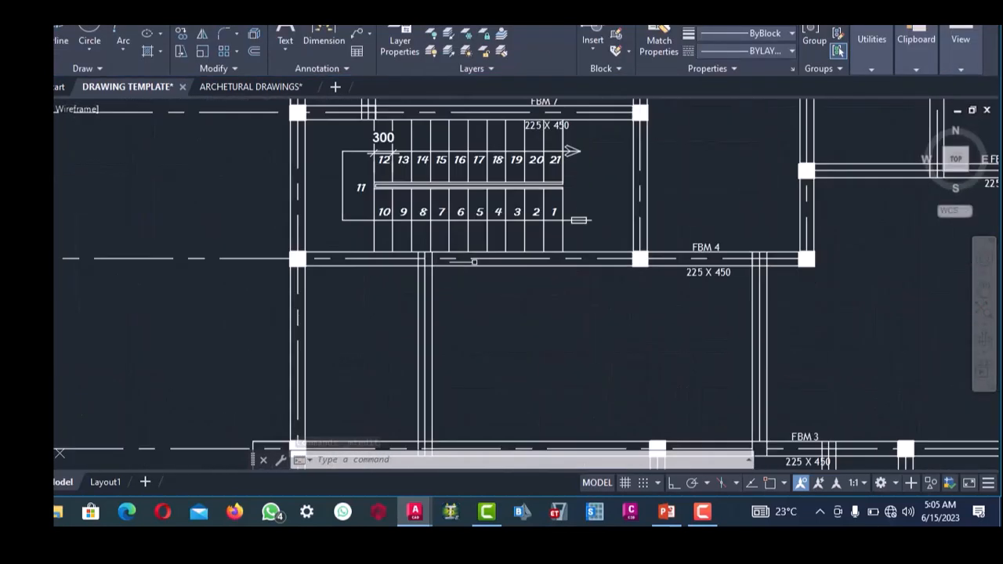
pyautogui.scroll(-4, 629, 249)
pyautogui.scroll(4, 629, 249)
pyautogui.scroll(-2, 630, 249)
pyautogui.scroll(4, 629, 250)
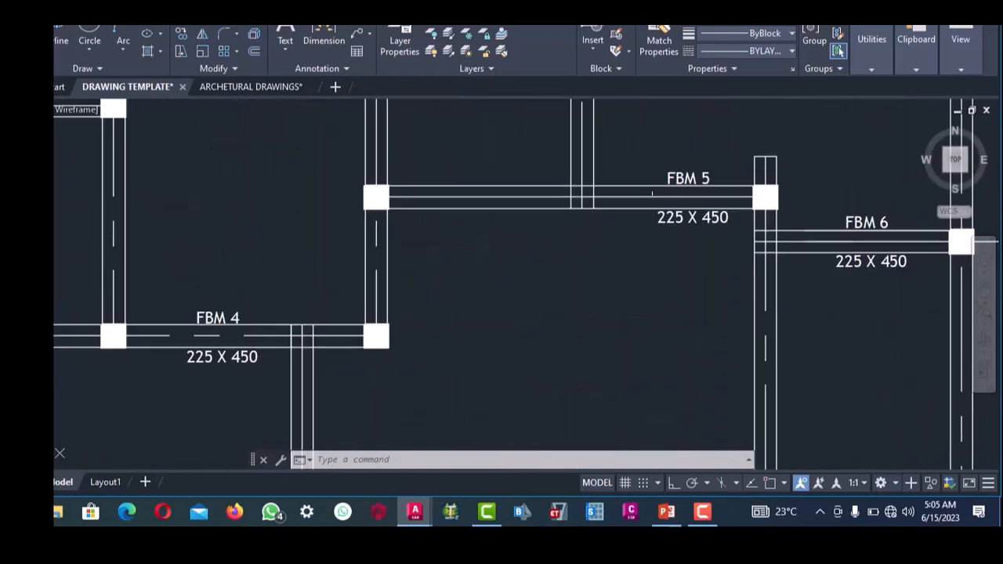
pyautogui.scroll(-6, 630, 249)
pyautogui.scroll(2, 588, 286)
pyautogui.scroll(2, 587, 286)
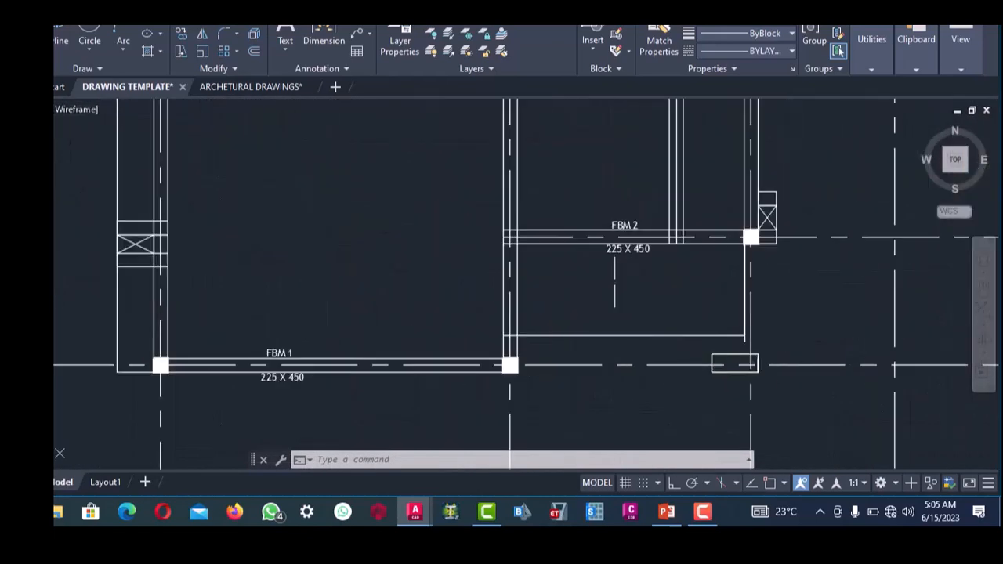
pyautogui.scroll(-3, 588, 286)
pyautogui.scroll(3, 638, 205)
pyautogui.scroll(-3, 619, 241)
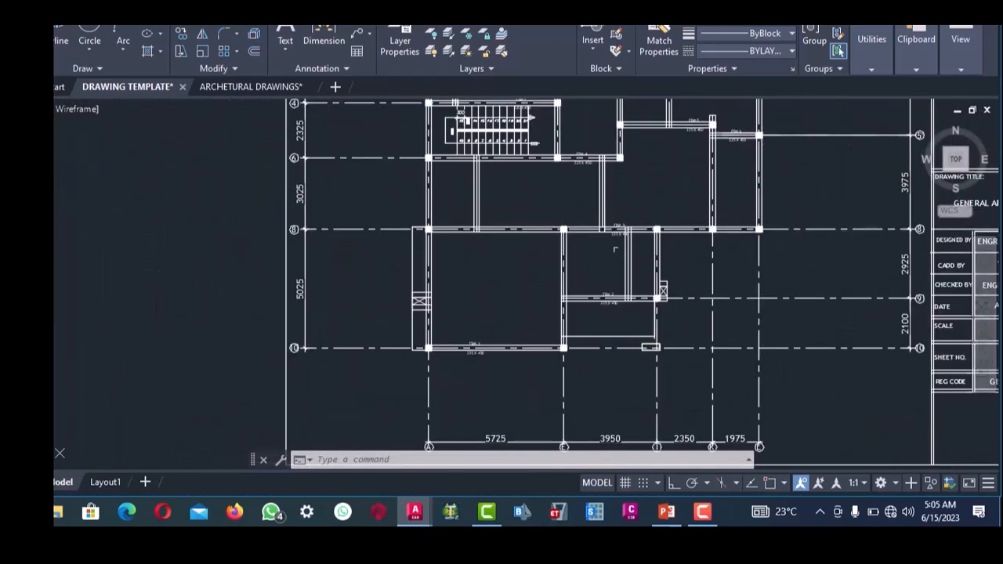
pyautogui.scroll(3, 508, 255)
pyautogui.scroll(-3, 502, 248)
pyautogui.scroll(2, 540, 289)
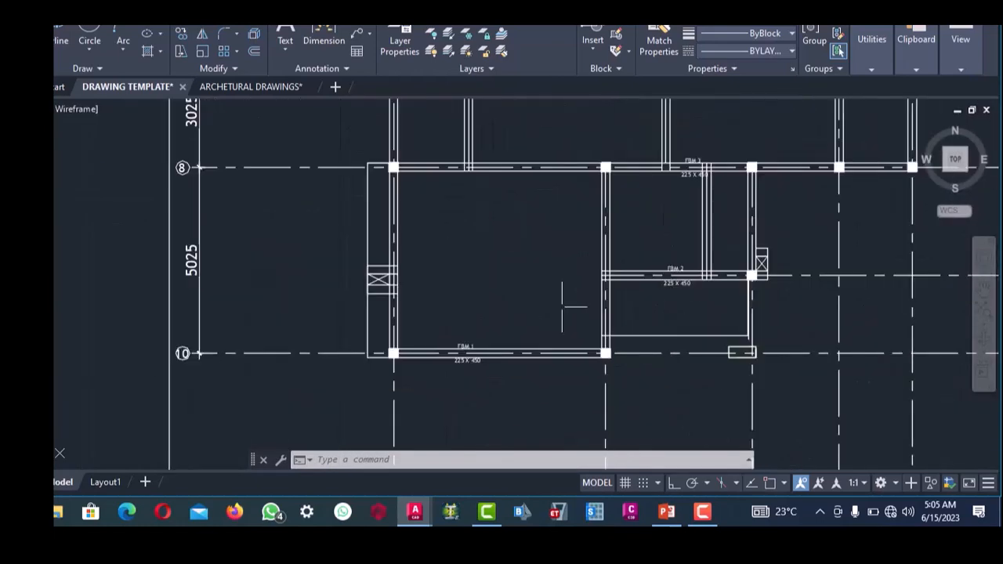
pyautogui.scroll(-6, 539, 290)
pyautogui.scroll(3, 502, 243)
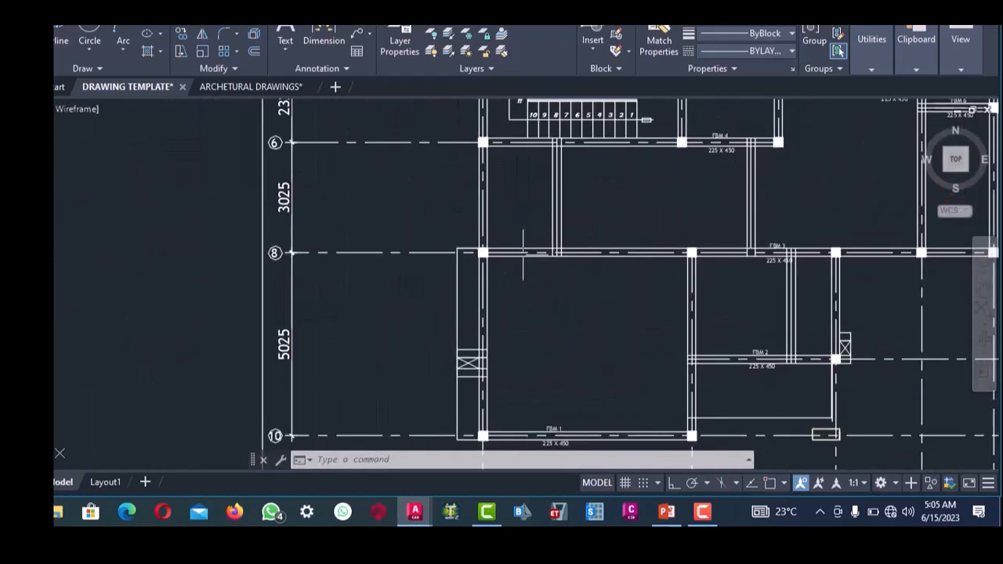
pyautogui.scroll(-3, 501, 243)
pyautogui.scroll(3, 470, 235)
pyautogui.scroll(-3, 464, 227)
# - Copy the FBM 8 and 225 X 450 labels onto the vertical gridline A beam between gridlines 6 and 8
pyautogui.scroll(6, 464, 226)
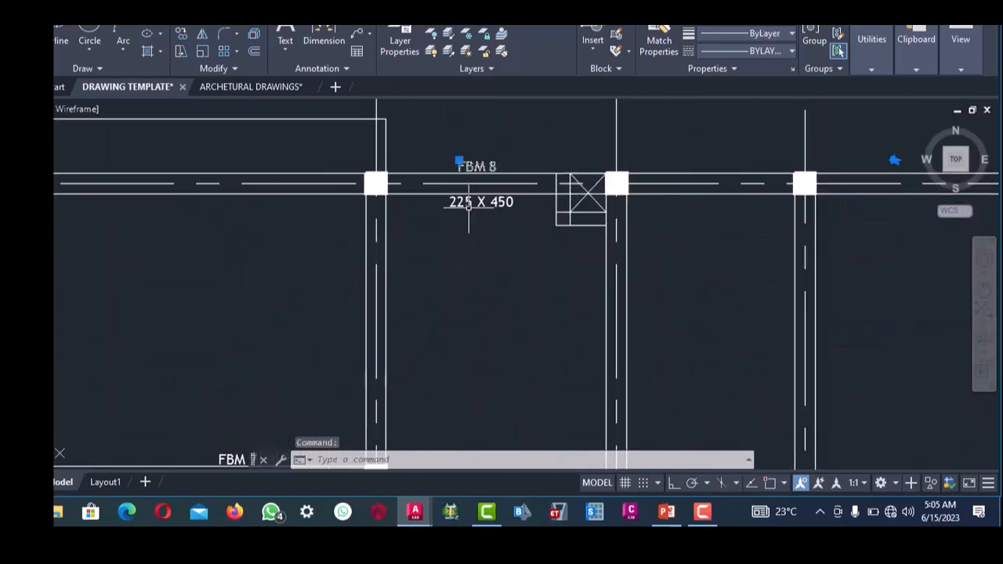
pyautogui.rightClick(470, 201)
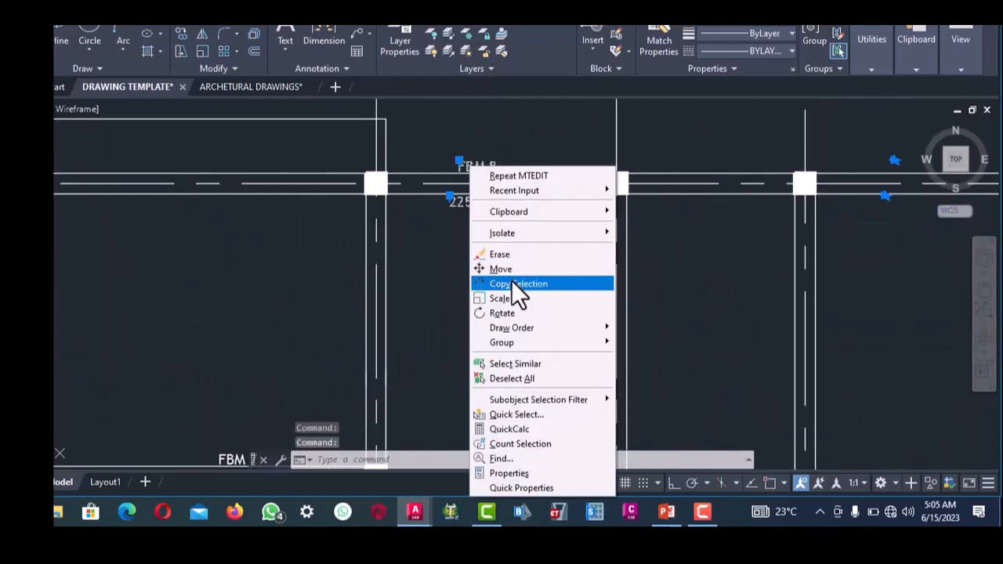
pyautogui.click(511, 282)
pyautogui.click(491, 221)
pyautogui.scroll(-6, 462, 266)
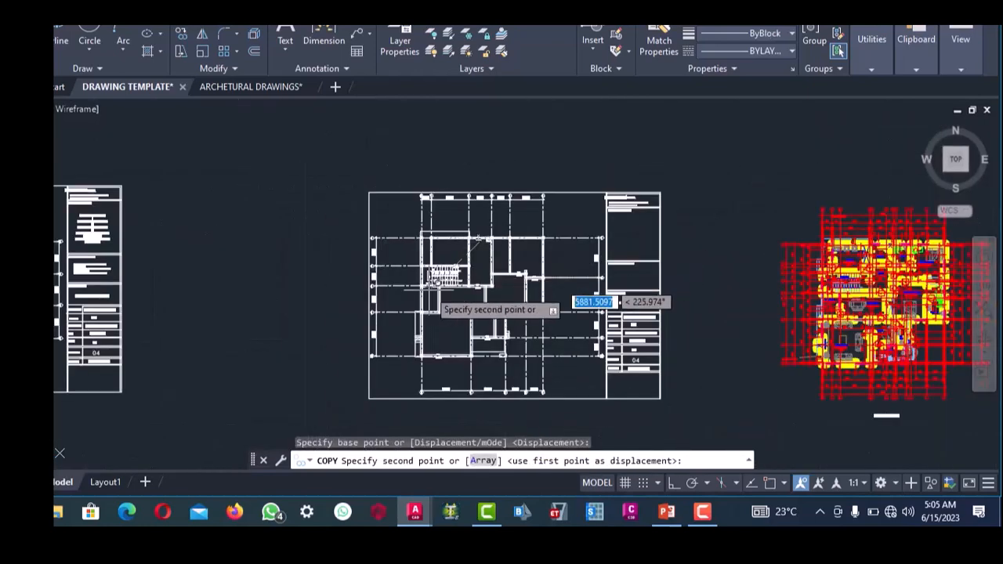
pyautogui.scroll(6, 433, 283)
pyautogui.scroll(2, 451, 247)
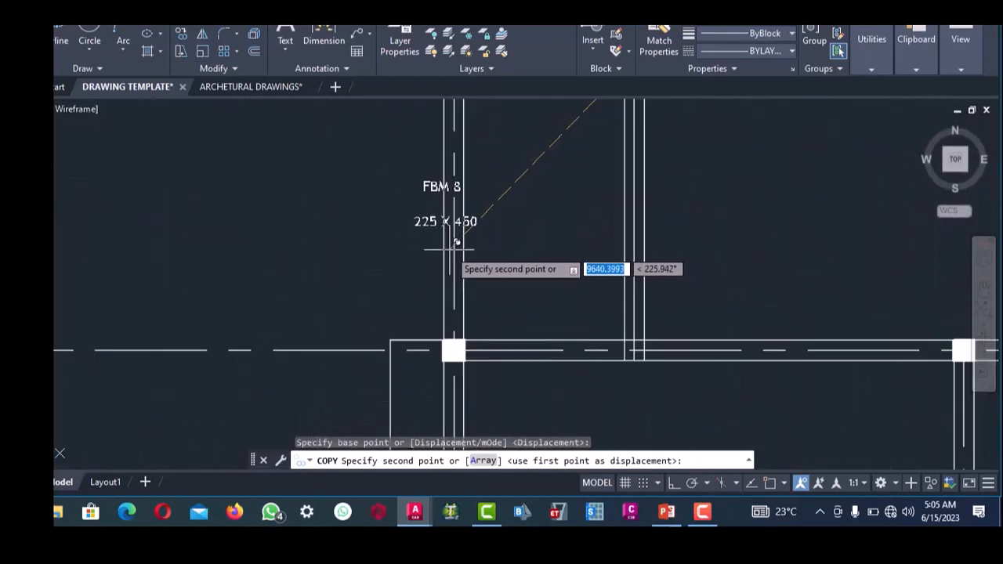
pyautogui.click(454, 249)
pyautogui.rightClick(414, 213)
pyautogui.click(423, 218)
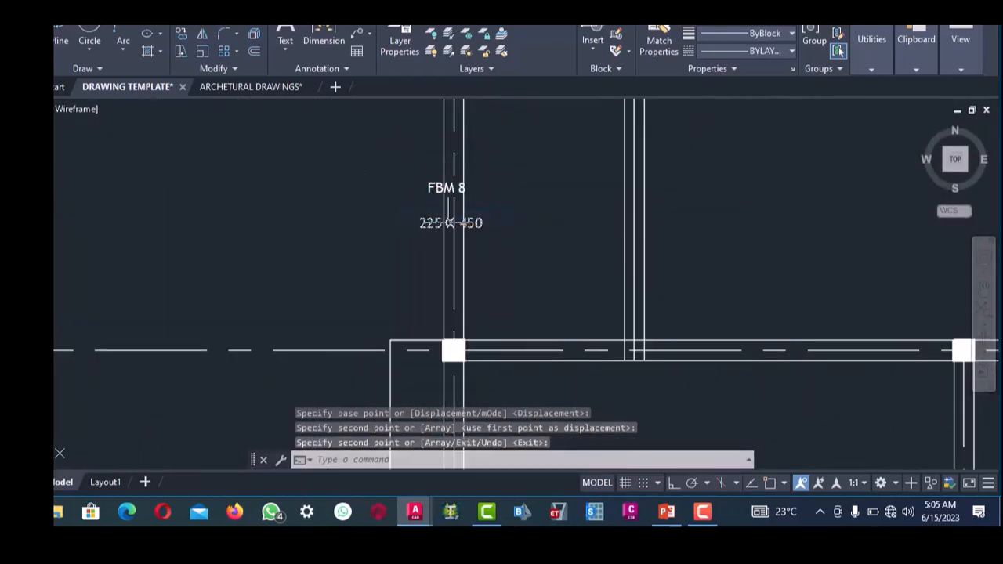
# - Rotate the copied name and size labels on the gridline A beam 90 degrees with Ortho on
pyautogui.scroll(2, 452, 224)
pyautogui.scroll(-4, 412, 232)
pyautogui.scroll(2, 417, 196)
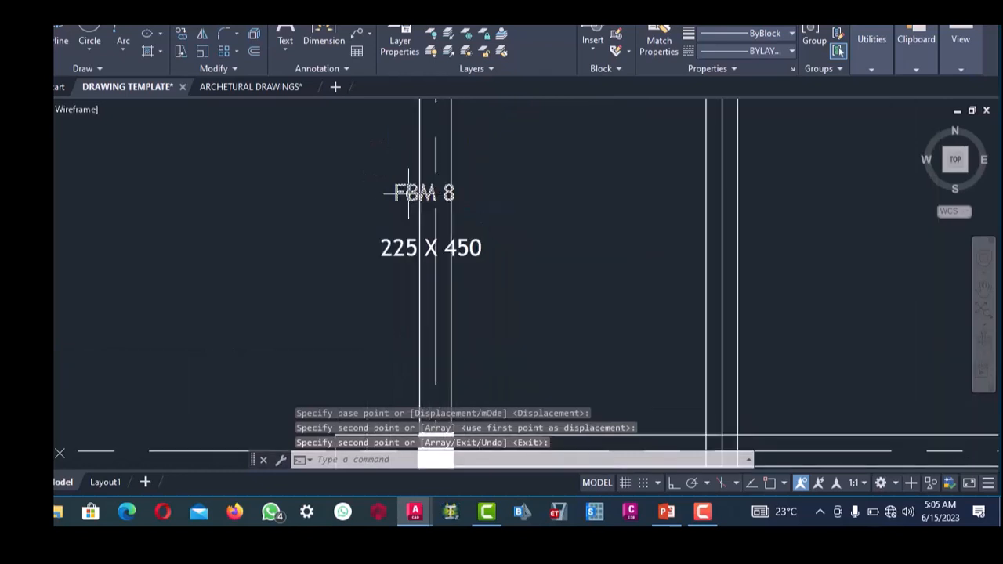
pyautogui.click(415, 193)
pyautogui.click(400, 250)
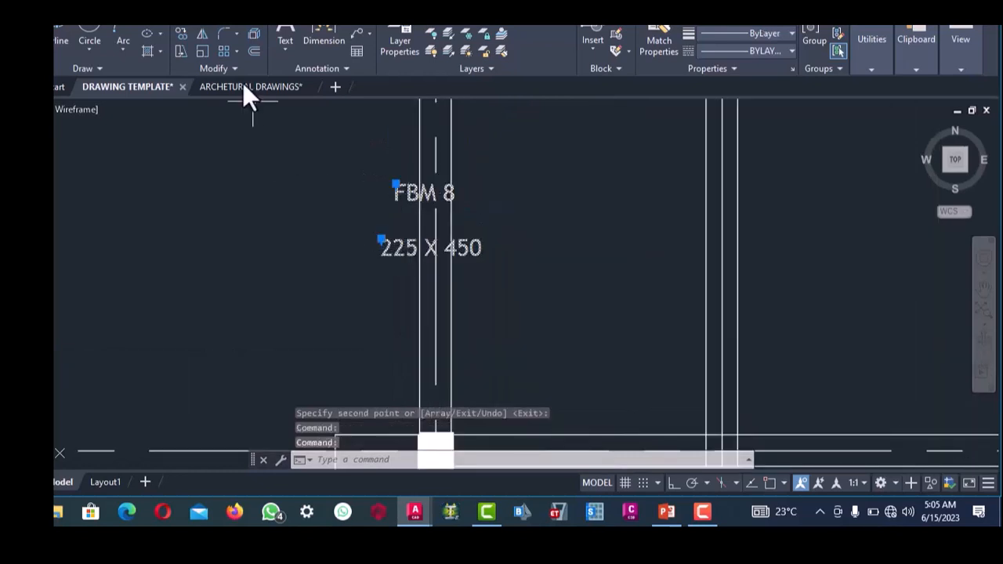
pyautogui.click(205, 21)
pyautogui.click(387, 271)
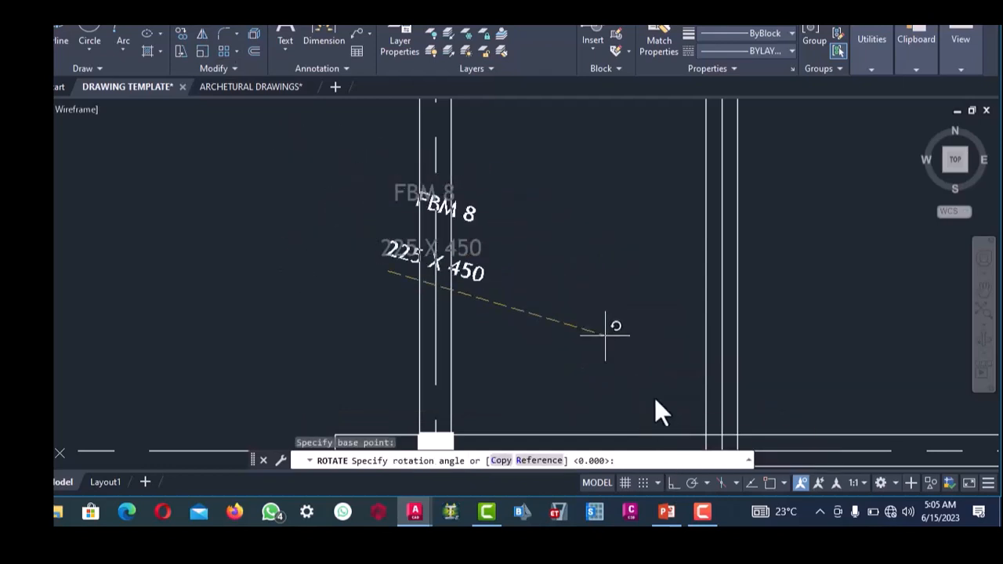
pyautogui.click(670, 483)
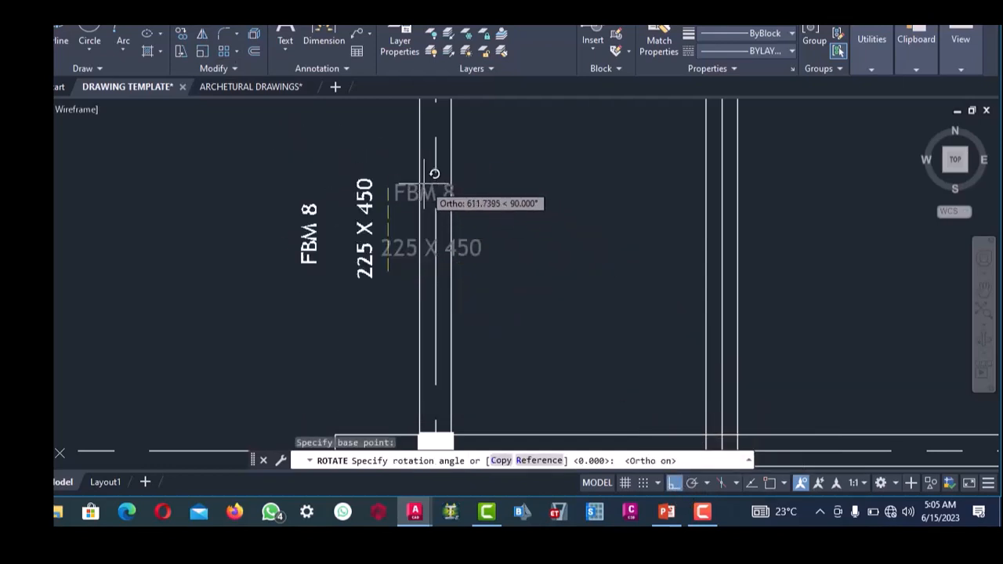
pyautogui.click(391, 208)
# - Move the rotated labels horizontally so the name and the size sit on either side of the gridline A beam
pyautogui.click(386, 218)
pyautogui.click(291, 190)
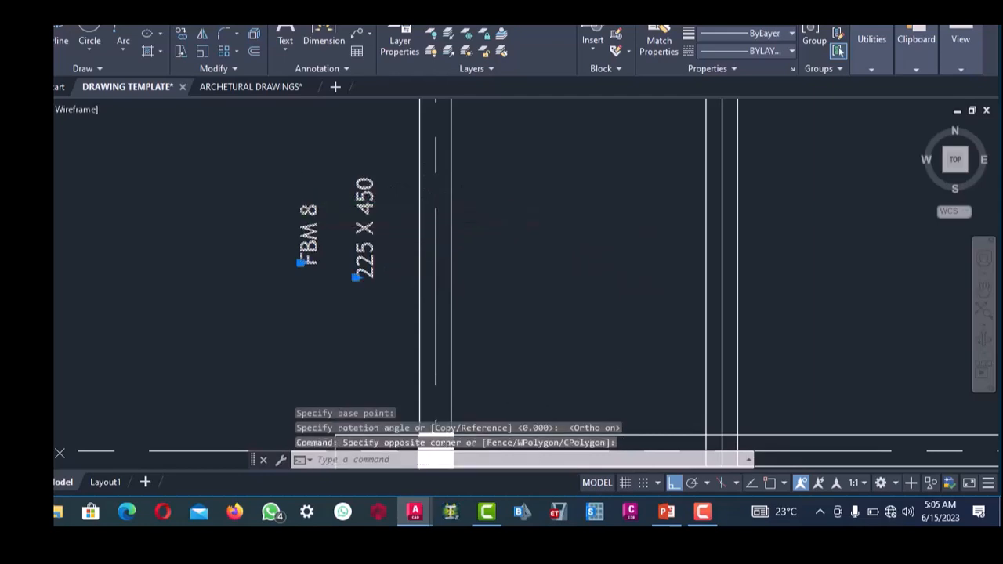
pyautogui.rightClick(301, 168)
pyautogui.click(332, 268)
pyautogui.click(332, 269)
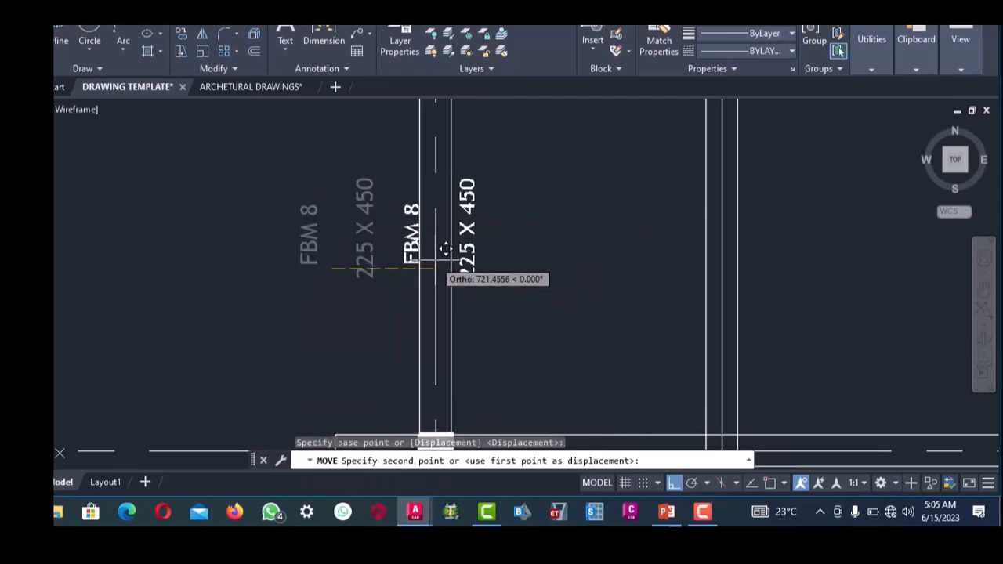
pyautogui.scroll(-5, 442, 235)
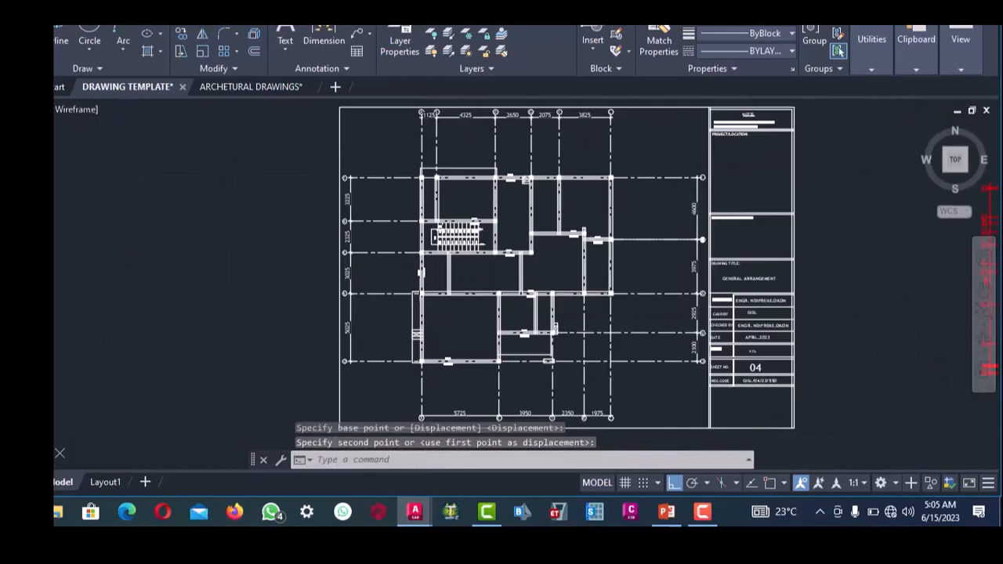
# - Change the rotated name label on the gridline A beam to FBM 9
pyautogui.scroll(6, 548, 216)
pyautogui.click(549, 216)
pyautogui.scroll(-5, 549, 217)
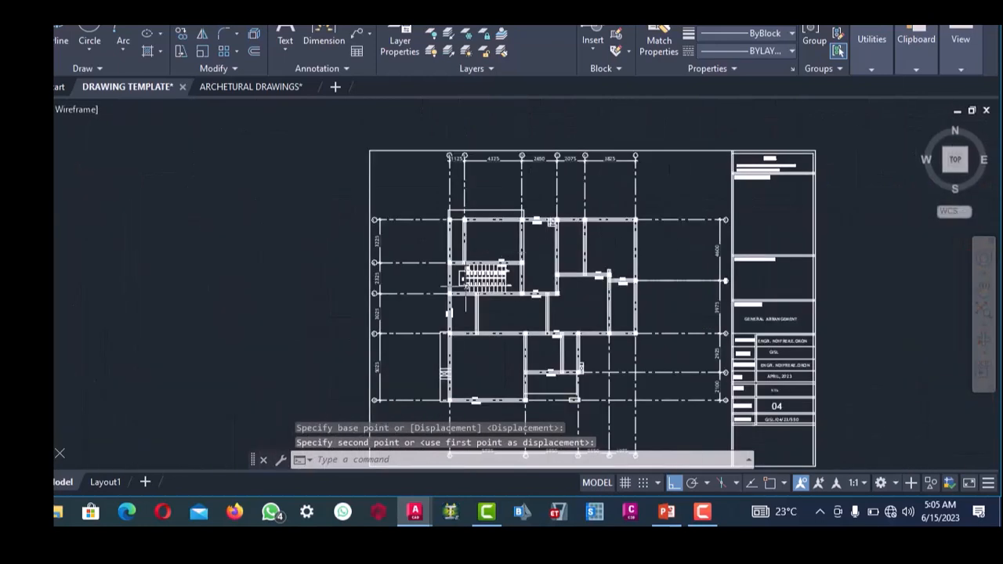
pyautogui.scroll(5, 448, 280)
pyautogui.scroll(4, 450, 267)
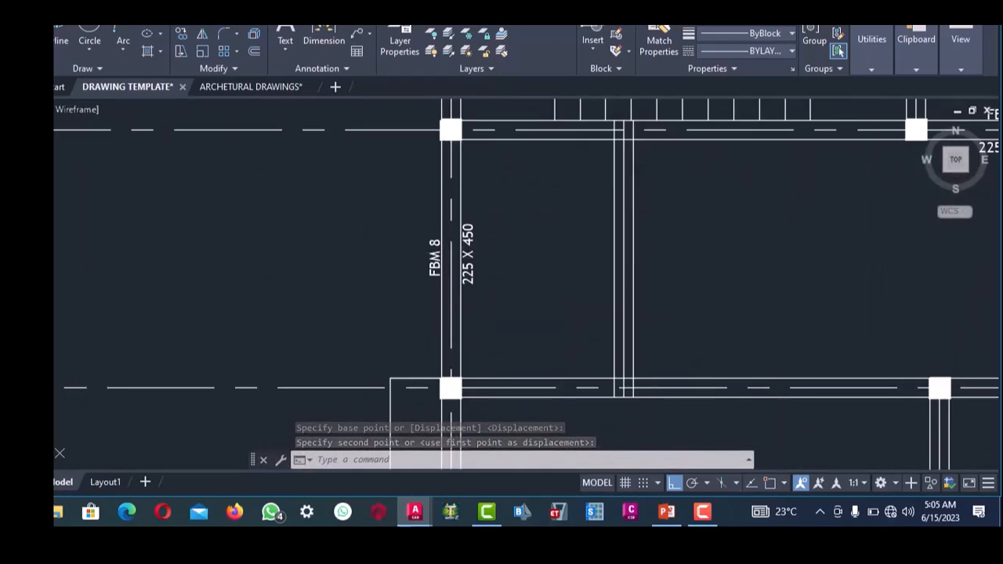
pyautogui.click(434, 264)
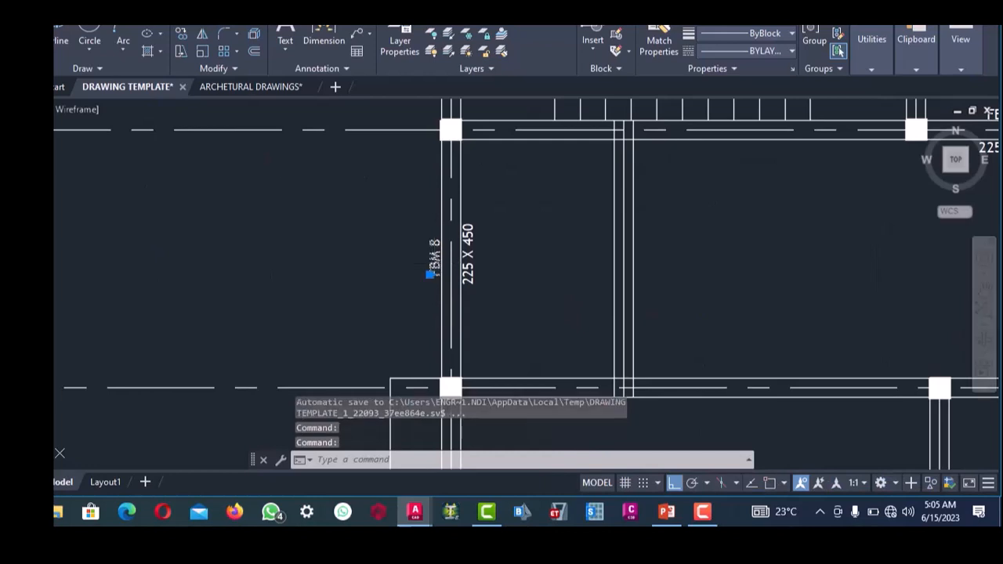
pyautogui.doubleClick(435, 262)
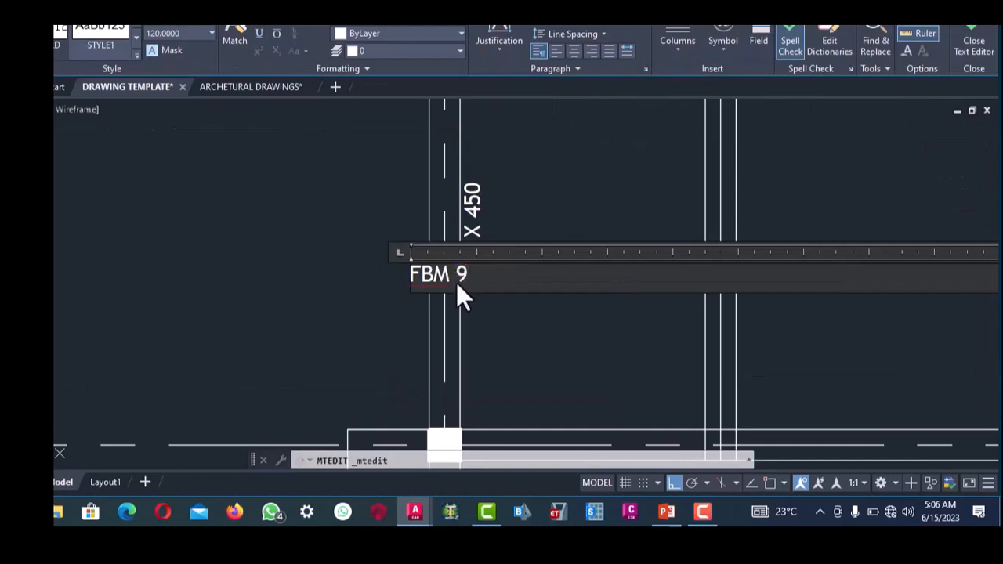
pyautogui.click(457, 301)
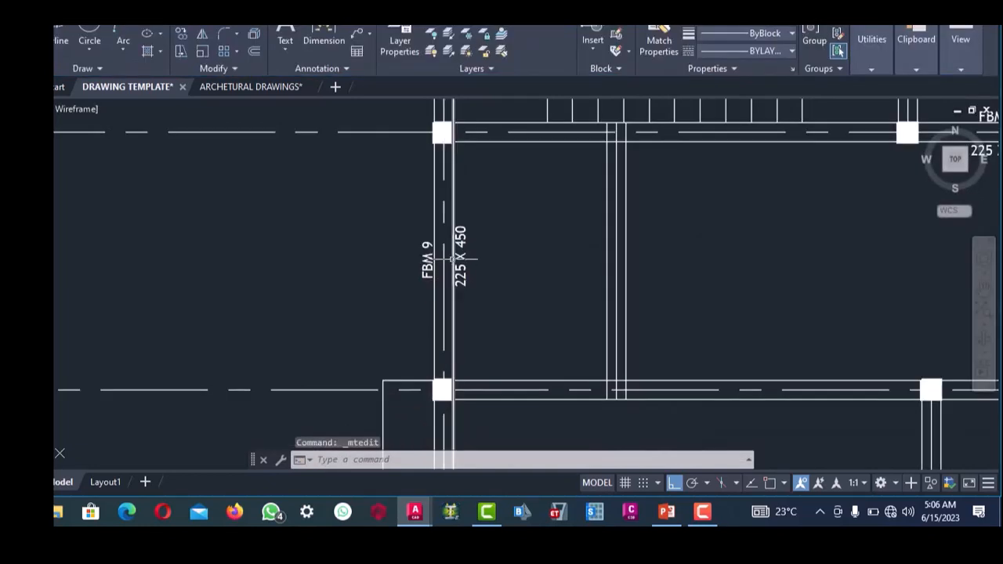
# - Copy the FBM 9 and 225 X 450 labels horizontally onto the neighbouring vertical beam between gridlines 6 and 8
pyautogui.click(457, 257)
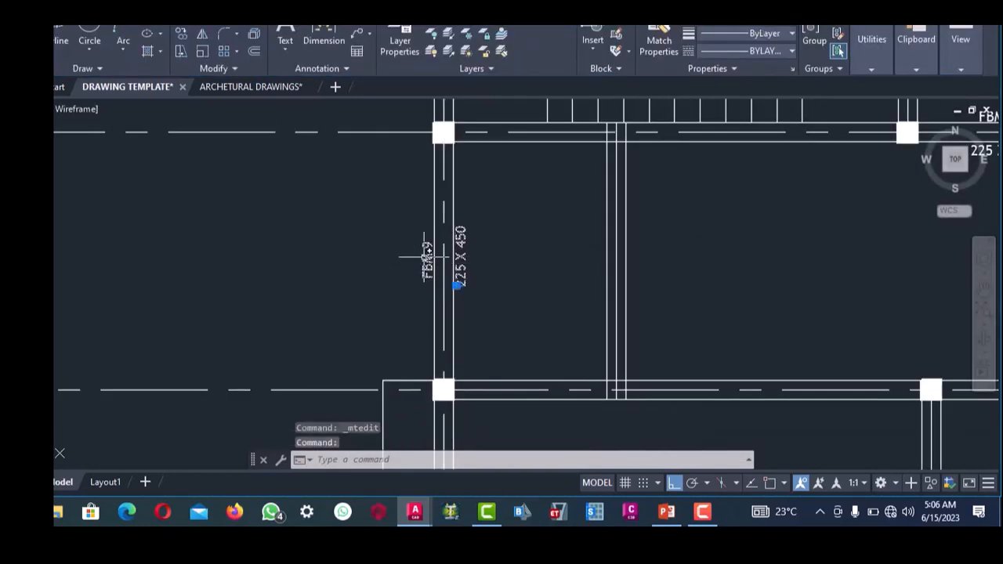
pyautogui.click(426, 256)
pyautogui.rightClick(425, 256)
pyautogui.click(455, 282)
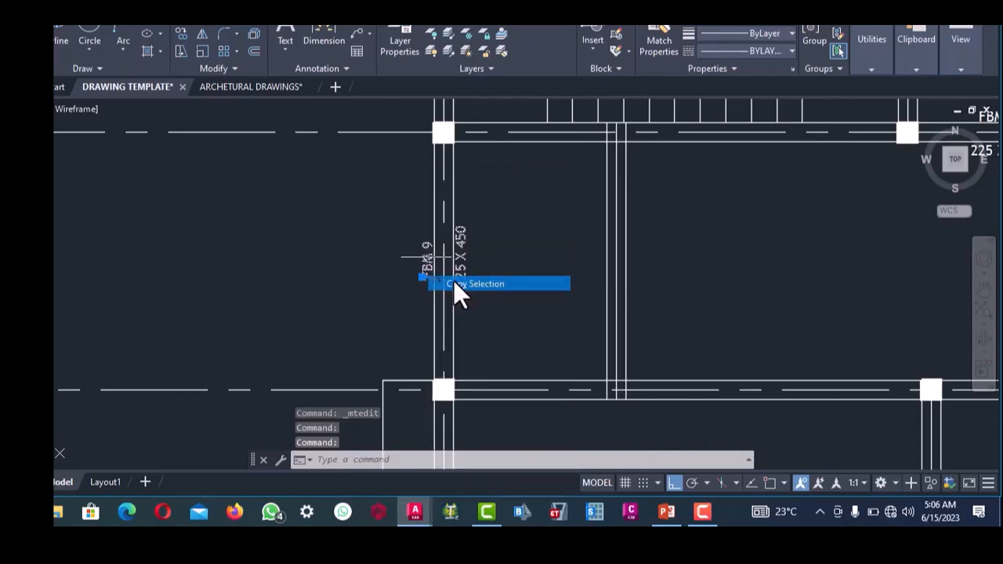
pyautogui.click(459, 286)
pyautogui.scroll(-4, 376, 287)
pyautogui.scroll(6, 475, 280)
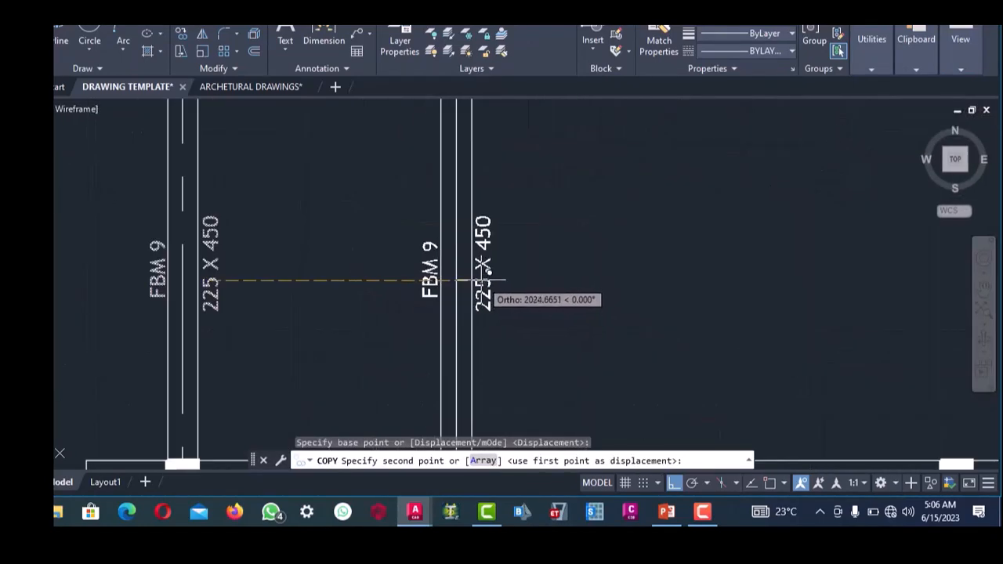
pyautogui.click(479, 281)
# - Place another copy of the labels, with Ortho off, on the inner vertical beam between gridlines 1 and 4, nearest gridline A
pyautogui.scroll(-4, 447, 306)
pyautogui.scroll(-4, 452, 300)
pyautogui.scroll(6, 439, 254)
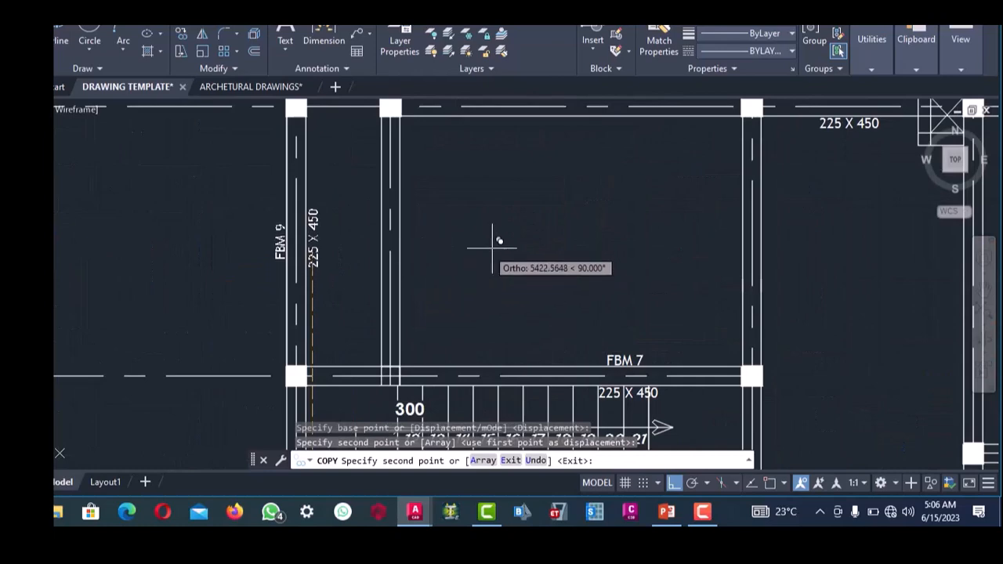
pyautogui.click(673, 483)
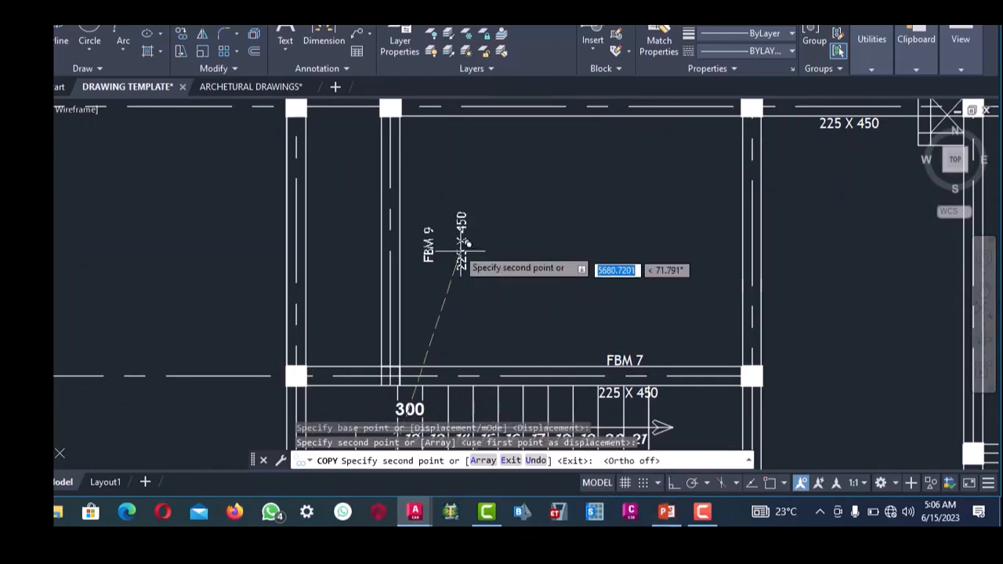
pyautogui.scroll(-6, 456, 259)
pyautogui.scroll(5, 450, 325)
pyautogui.scroll(-6, 450, 318)
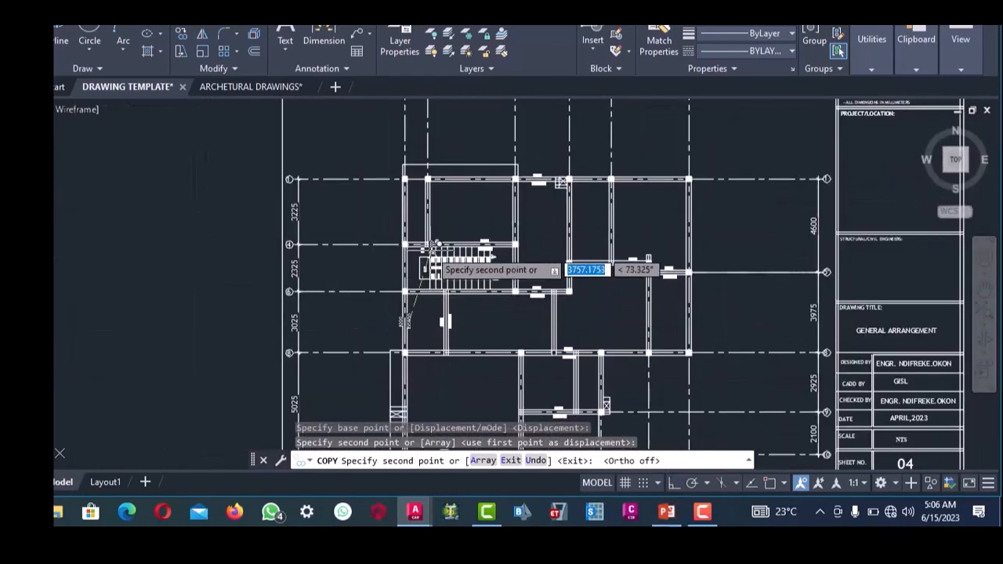
pyautogui.scroll(8, 441, 220)
pyautogui.scroll(-5, 439, 223)
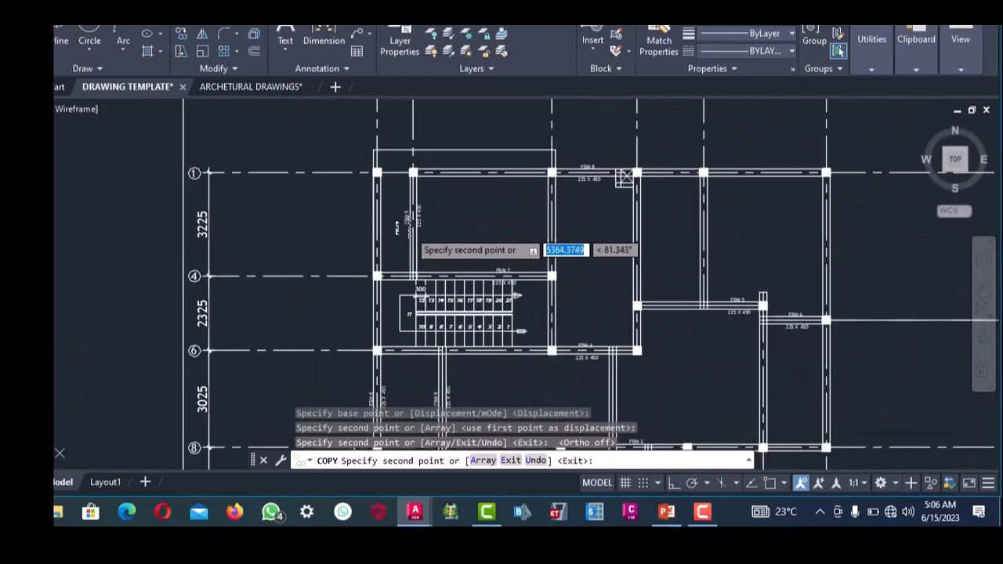
# - Place copies of the FBM 9 and 225 X 450 labels on the vertical beams at FBM 7's right end and between gridlines 9 and 10
pyautogui.scroll(6, 442, 220)
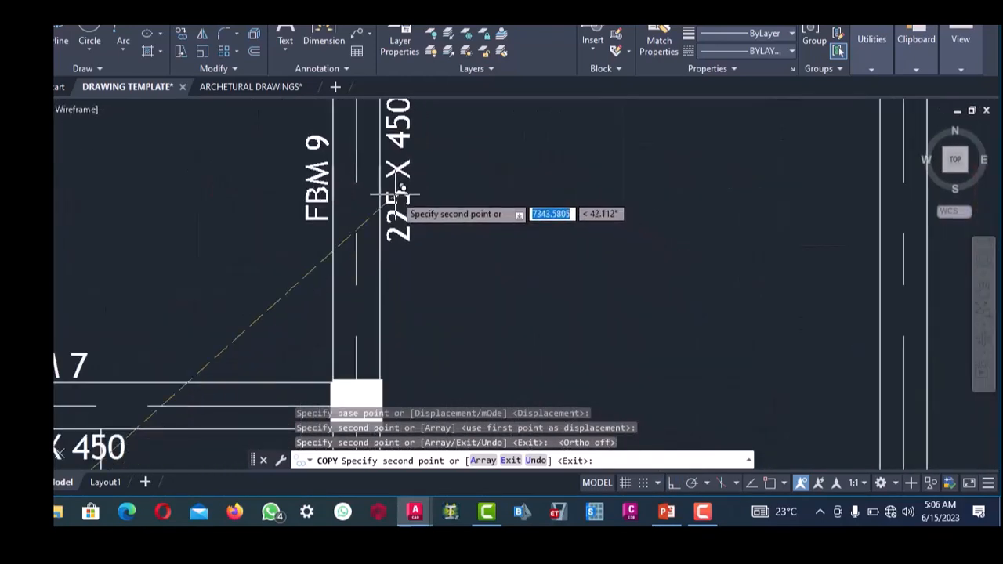
pyautogui.scroll(-6, 412, 219)
pyautogui.scroll(7, 384, 264)
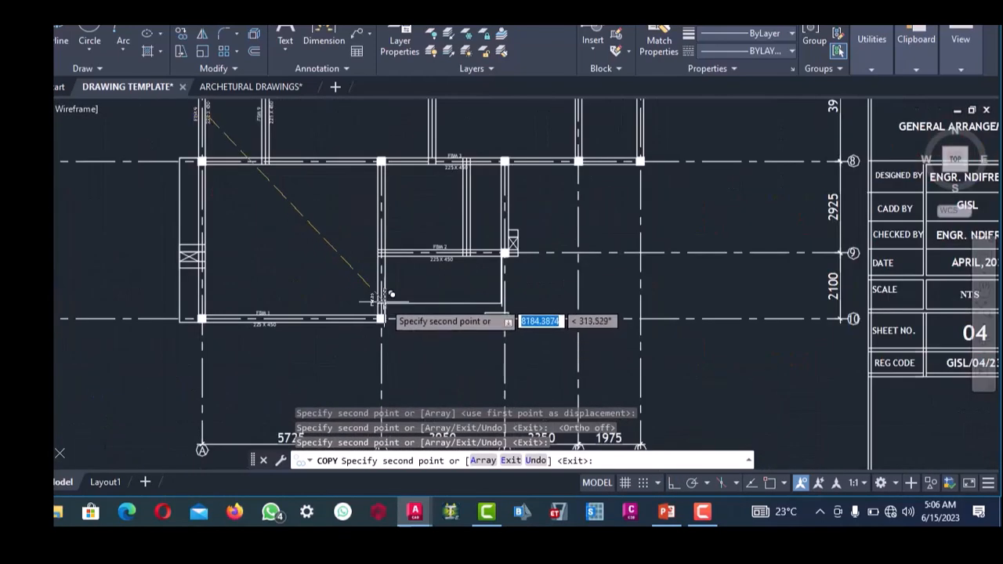
pyautogui.scroll(-2, 359, 289)
pyautogui.scroll(-5, 357, 291)
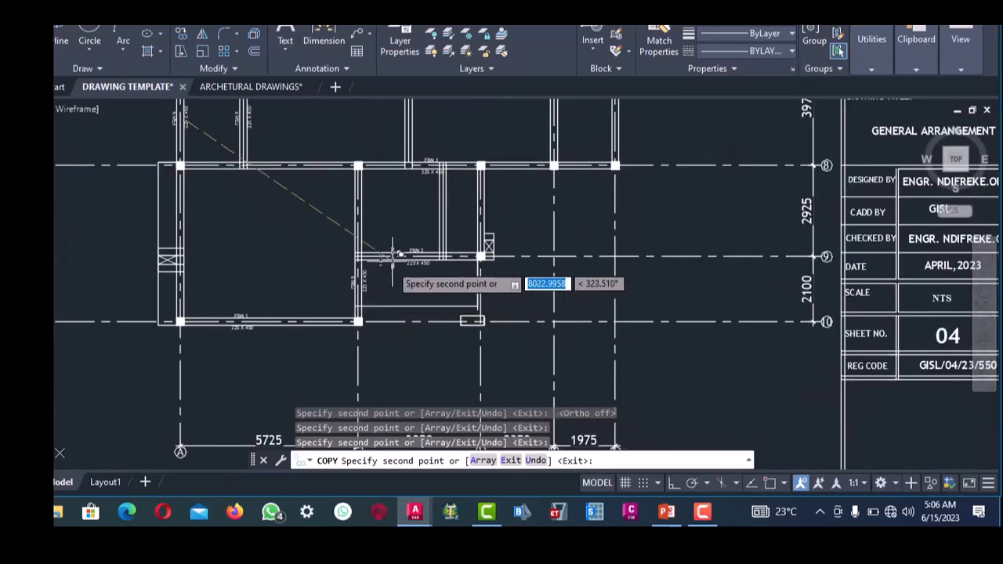
# - Copy the labels onto the vertical beam between gridlines 8 and 9 at FBM 2's right end and the inner beam below FBM 4
pyautogui.scroll(5, 392, 274)
pyautogui.scroll(-5, 450, 223)
pyautogui.scroll(6, 431, 247)
pyautogui.scroll(1, 447, 225)
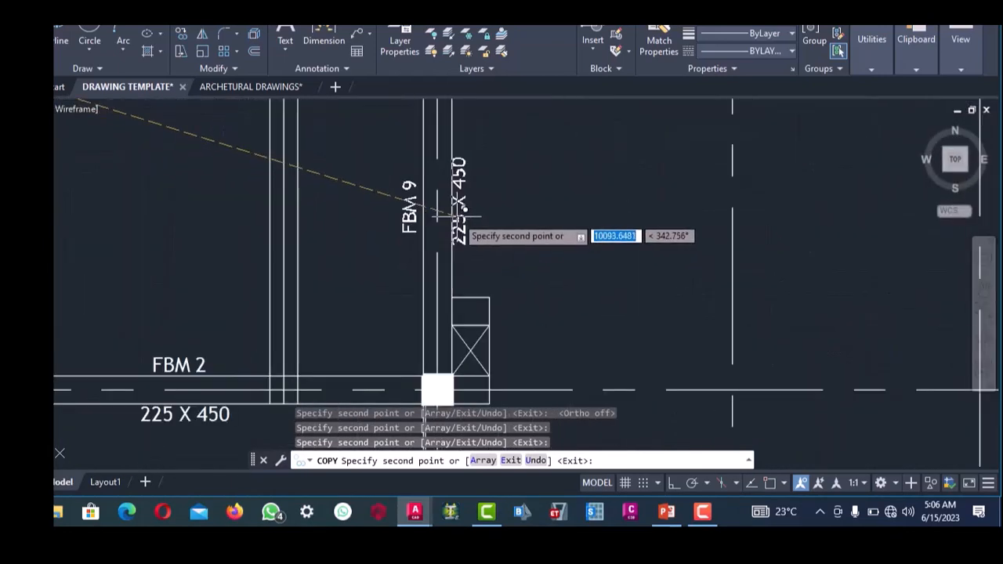
pyautogui.scroll(-5, 440, 235)
pyautogui.scroll(7, 440, 292)
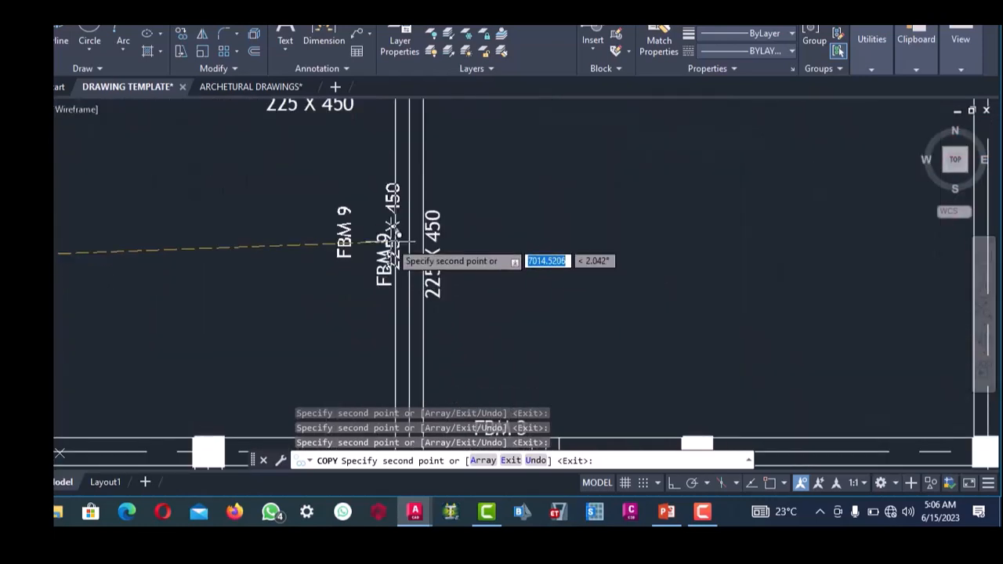
# - Copy the labels onto the two vertical beams between gridlines 5' and 8, at both ends of FBM 6
pyautogui.scroll(-5, 439, 268)
pyautogui.scroll(6, 423, 268)
pyautogui.scroll(2, 404, 270)
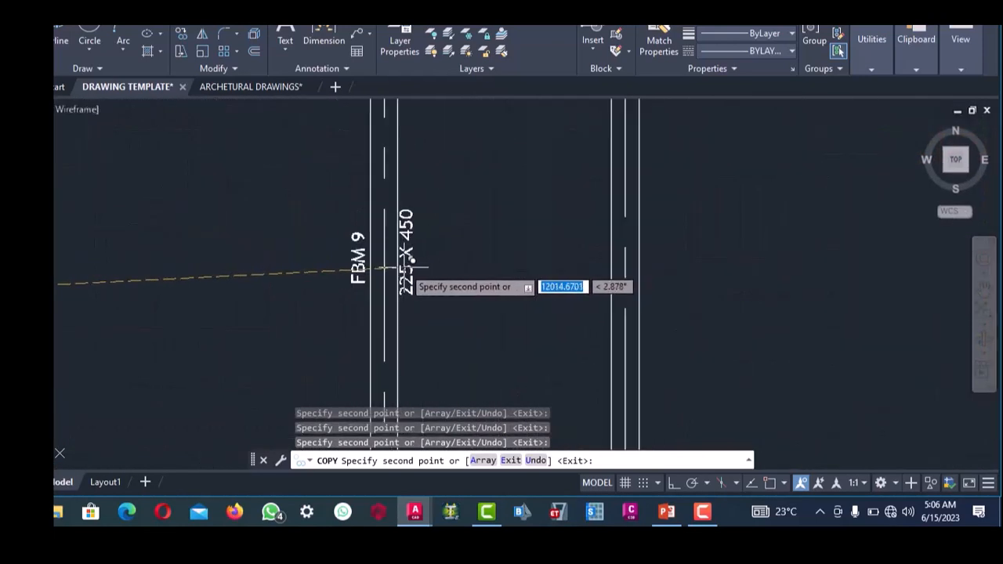
pyautogui.scroll(-5, 442, 276)
pyautogui.scroll(3, 466, 252)
pyautogui.scroll(-3, 468, 251)
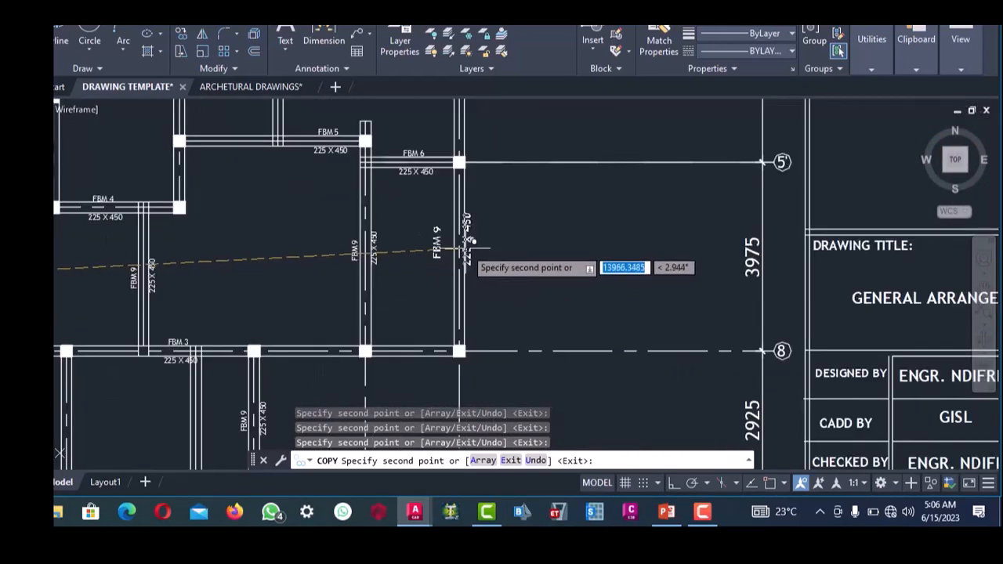
pyautogui.scroll(3, 465, 251)
# - Copy the labels onto the two vertical beams running from gridline 1 to FBM 5, and finish copying
pyautogui.scroll(-5, 439, 263)
pyautogui.scroll(5, 390, 208)
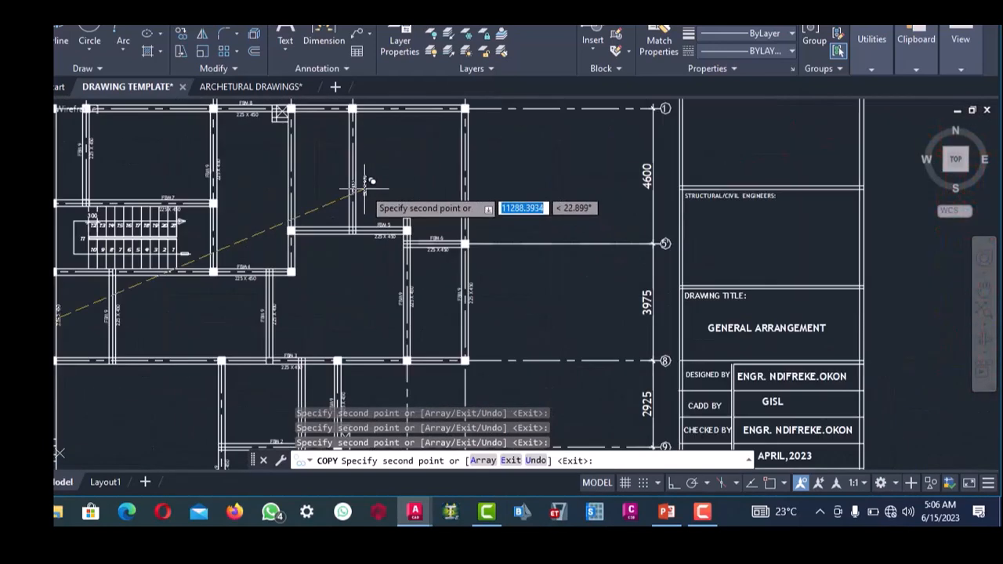
pyautogui.scroll(-5, 416, 184)
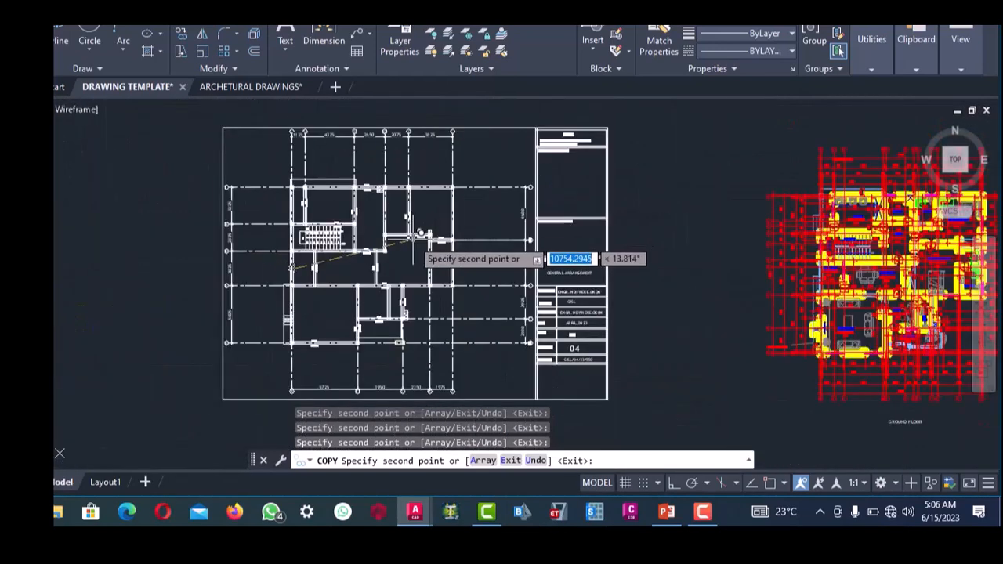
pyautogui.scroll(6, 421, 251)
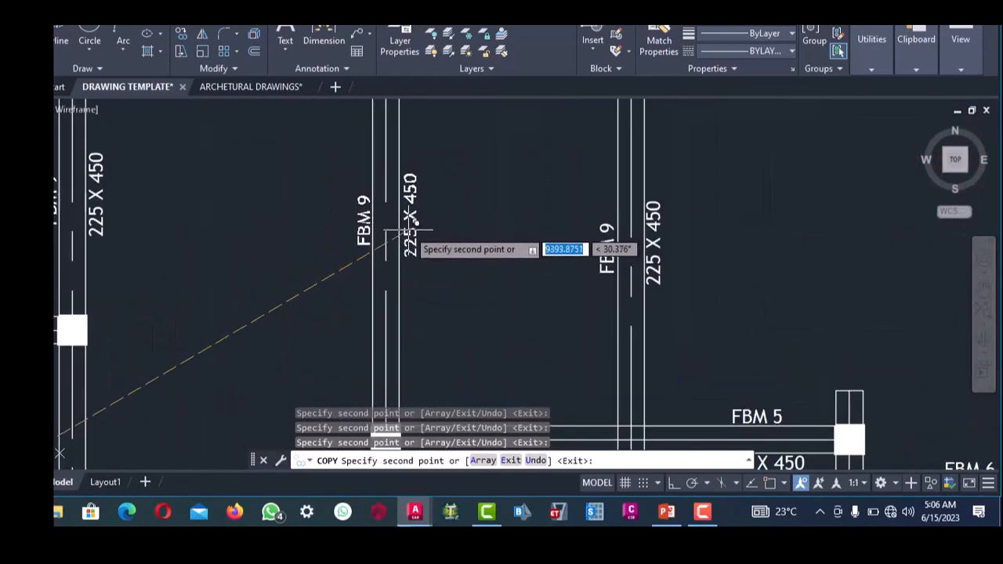
pyautogui.scroll(-6, 416, 235)
pyautogui.scroll(3, 430, 267)
pyautogui.scroll(-5, 439, 274)
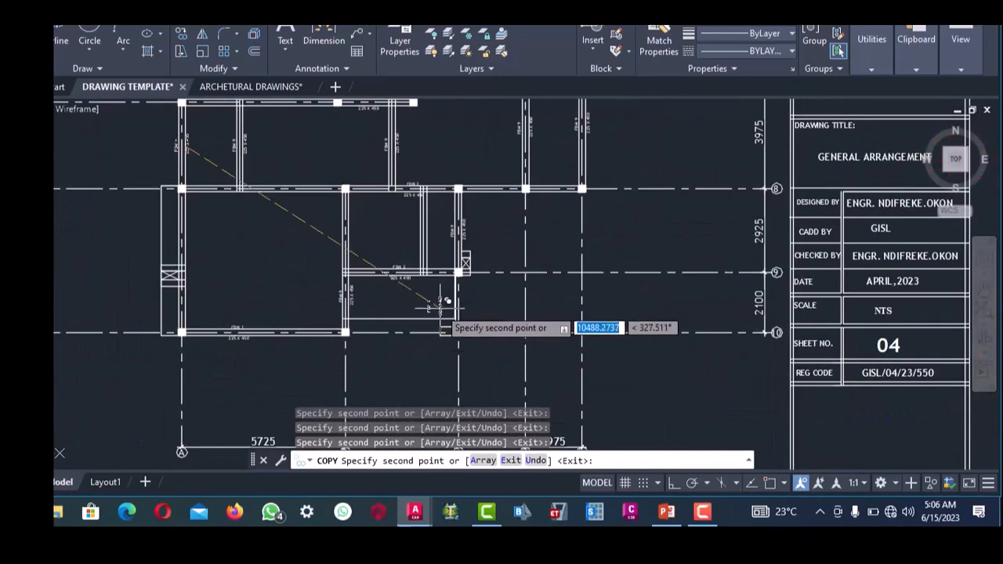
pyautogui.scroll(6, 402, 269)
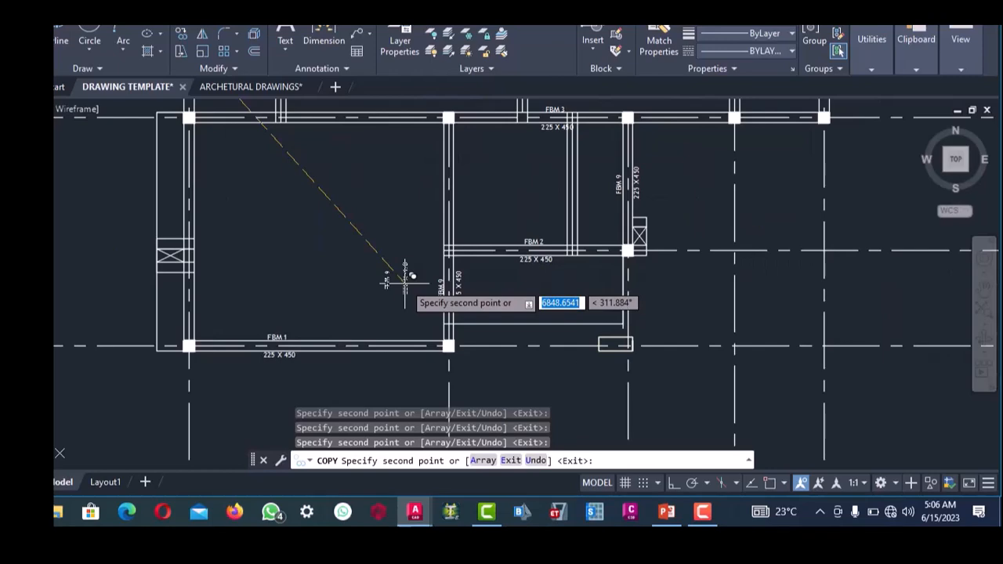
pyautogui.press('Escape')
# - Change the name label on the inner vertical beam between gridlines 6 and 8, nearest gridline A, to FBM 10
pyautogui.scroll(-5, 405, 283)
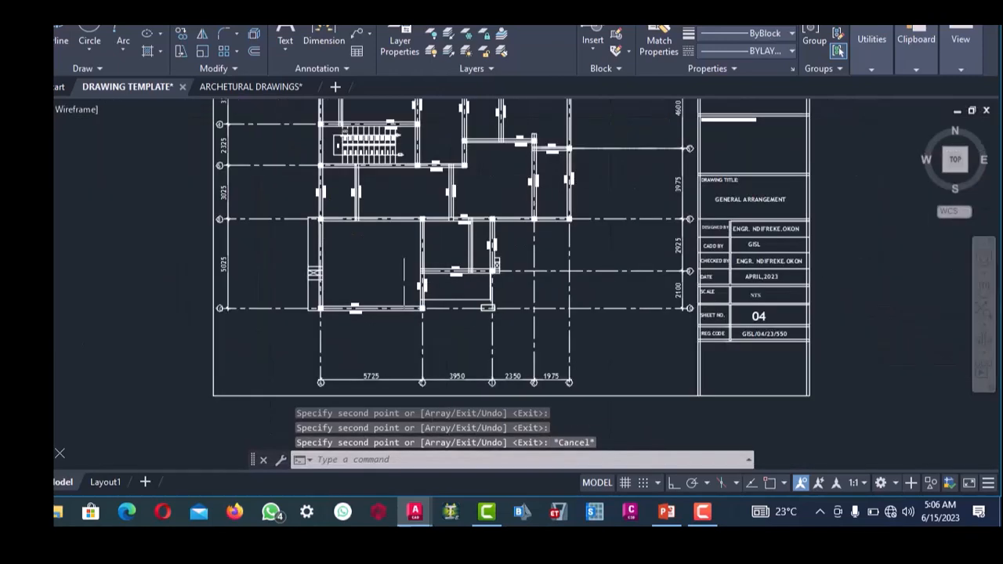
pyautogui.scroll(8, 351, 167)
pyautogui.scroll(-5, 351, 166)
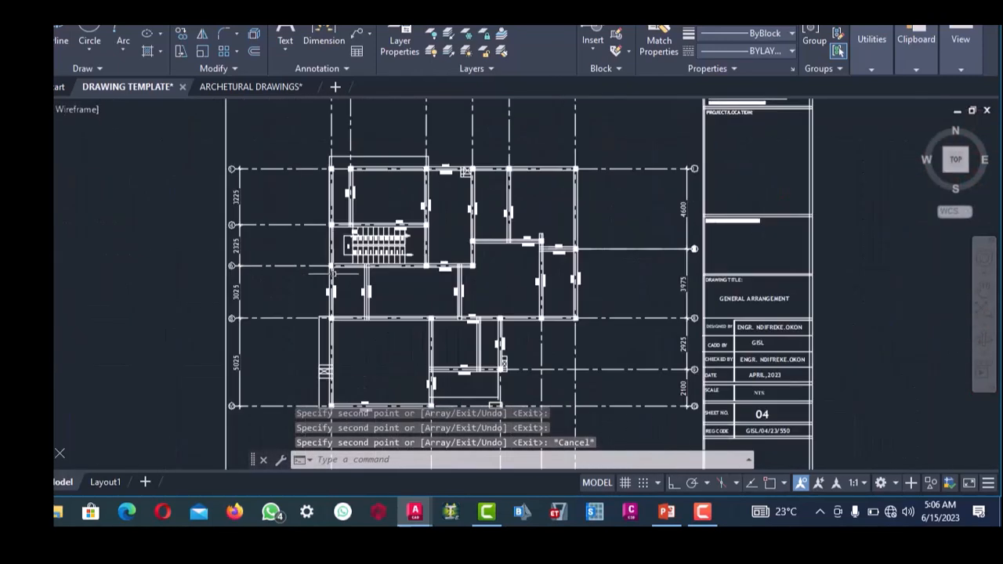
pyautogui.scroll(5, 325, 264)
pyautogui.scroll(-4, 338, 298)
pyautogui.scroll(5, 341, 295)
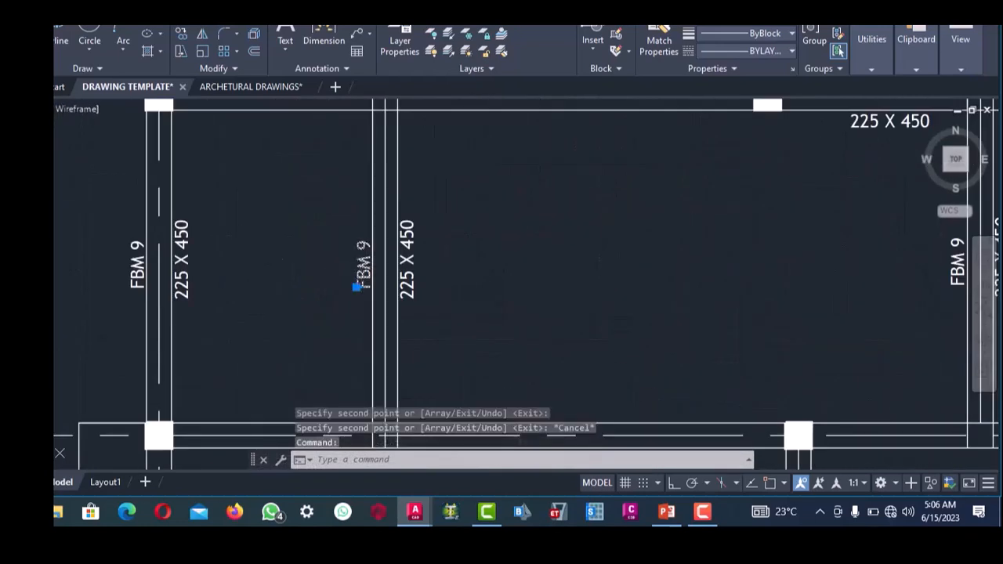
pyautogui.doubleClick(361, 274)
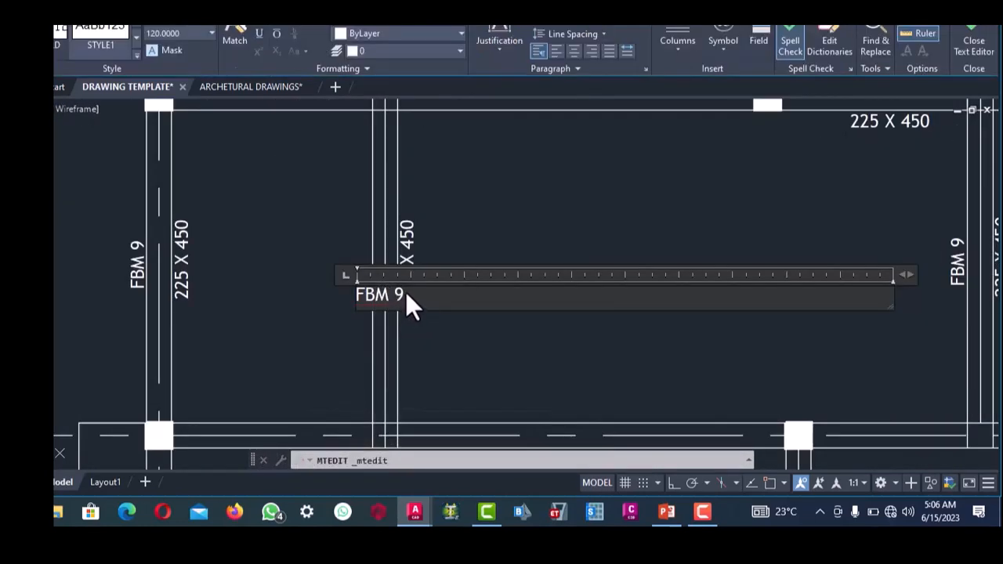
pyautogui.scroll(2, 405, 293)
pyautogui.doubleClick(399, 295)
pyautogui.write('1')
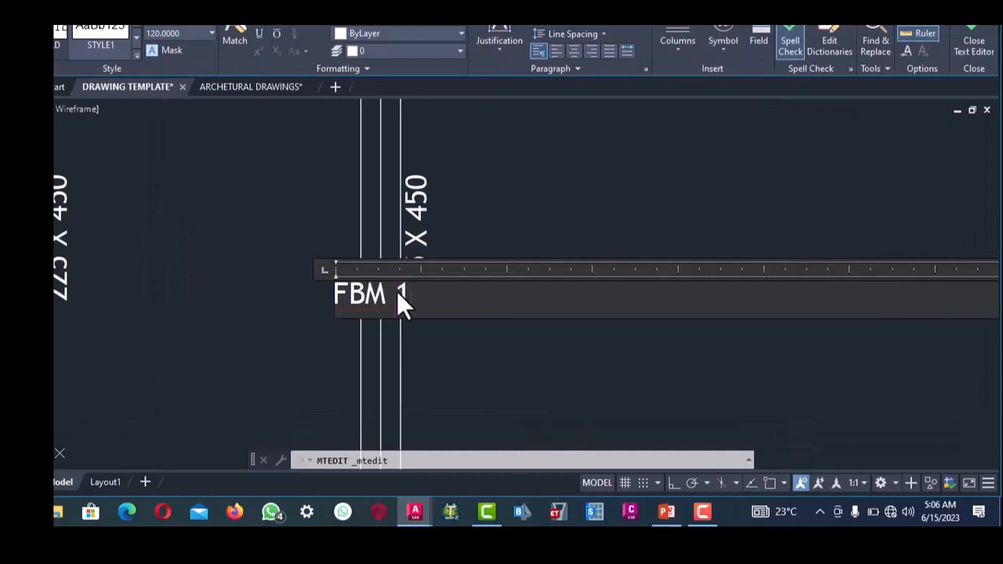
pyautogui.write('0')
pyautogui.click(416, 365)
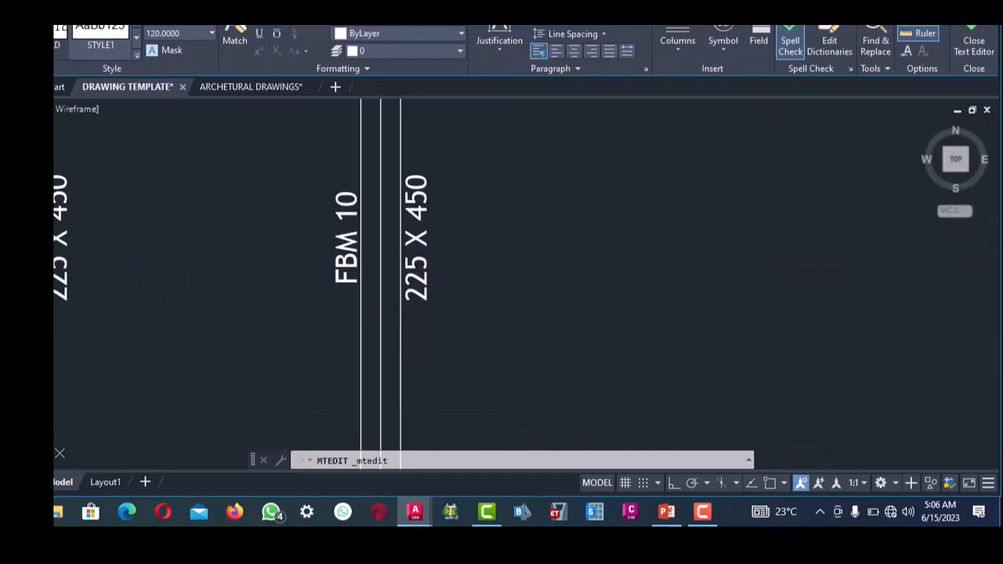
pyautogui.scroll(-6, 390, 295)
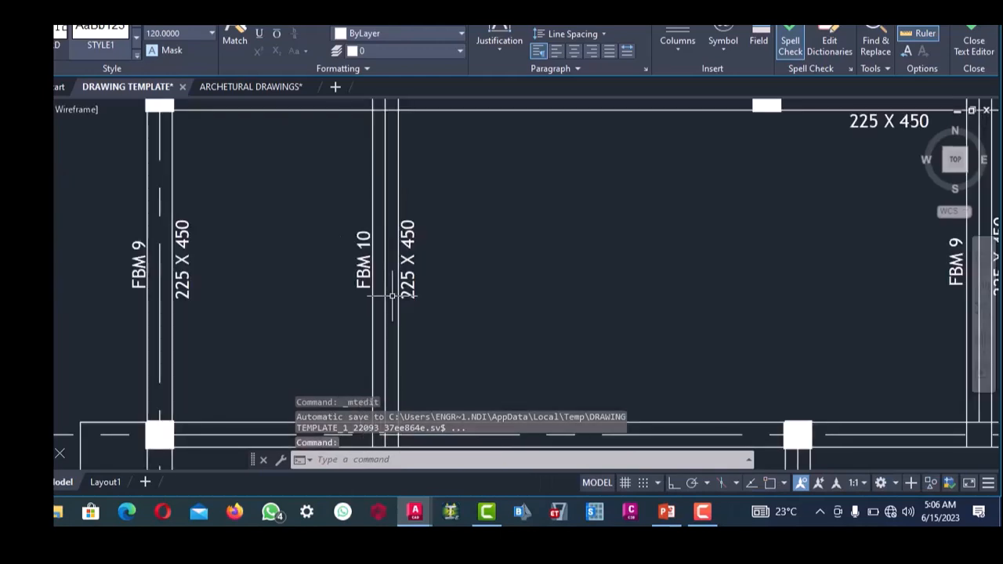
# - Change the name label on the vertical beam between FBM 4 and FBM 3 to FBM 10
pyautogui.scroll(3, 441, 283)
pyautogui.scroll(4, 396, 280)
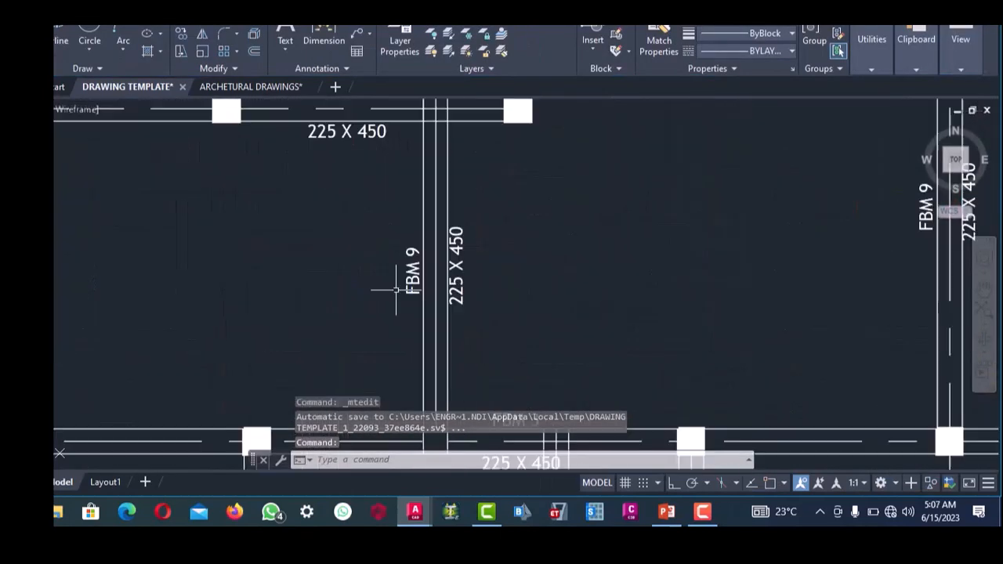
pyautogui.click(409, 276)
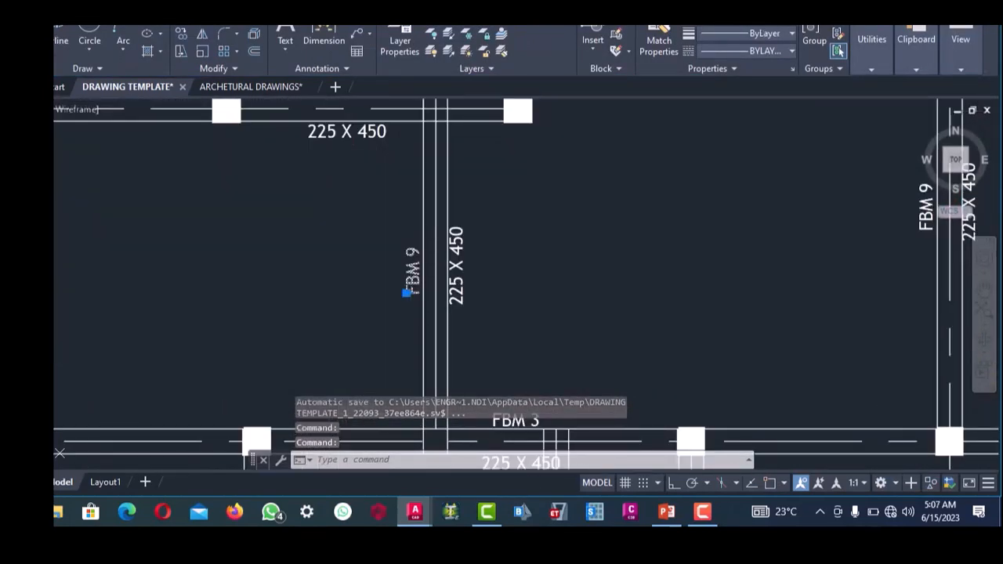
pyautogui.doubleClick(411, 271)
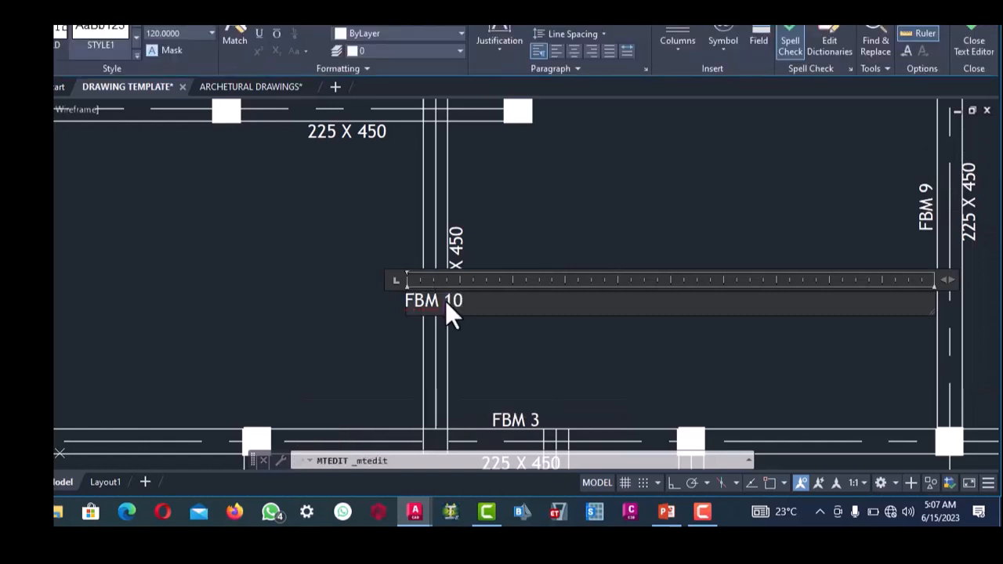
pyautogui.click(412, 336)
pyautogui.scroll(-4, 413, 282)
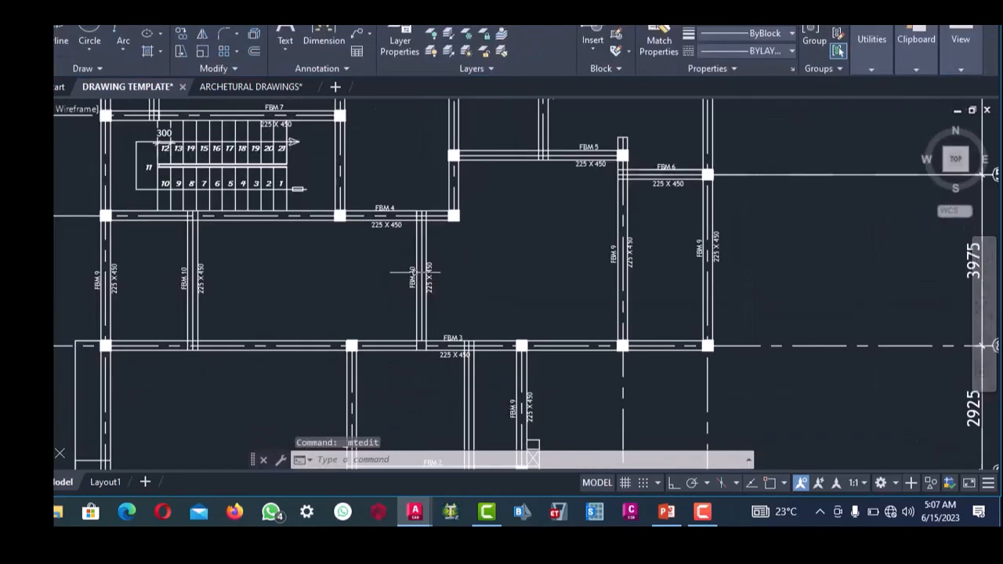
# - Change the name label on the inner vertical beam between gridlines 1 and 4, nearest gridline A, to FBM 11
pyautogui.scroll(2, 407, 201)
pyautogui.scroll(-8, 406, 238)
pyautogui.scroll(8, 394, 200)
pyautogui.scroll(-6, 381, 210)
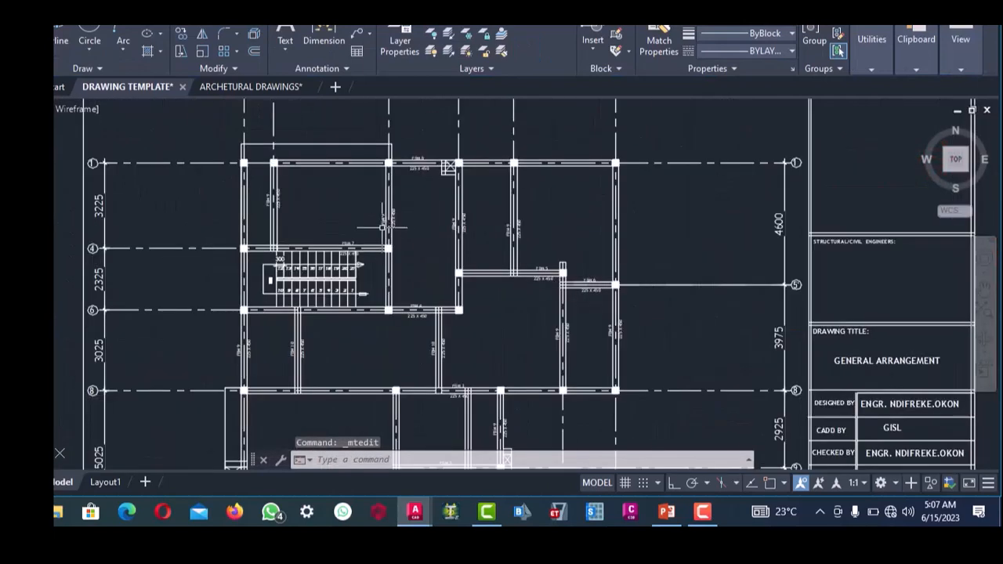
pyautogui.scroll(5, 384, 207)
pyautogui.scroll(-6, 376, 204)
pyautogui.scroll(4, 304, 191)
pyautogui.scroll(4, 304, 191)
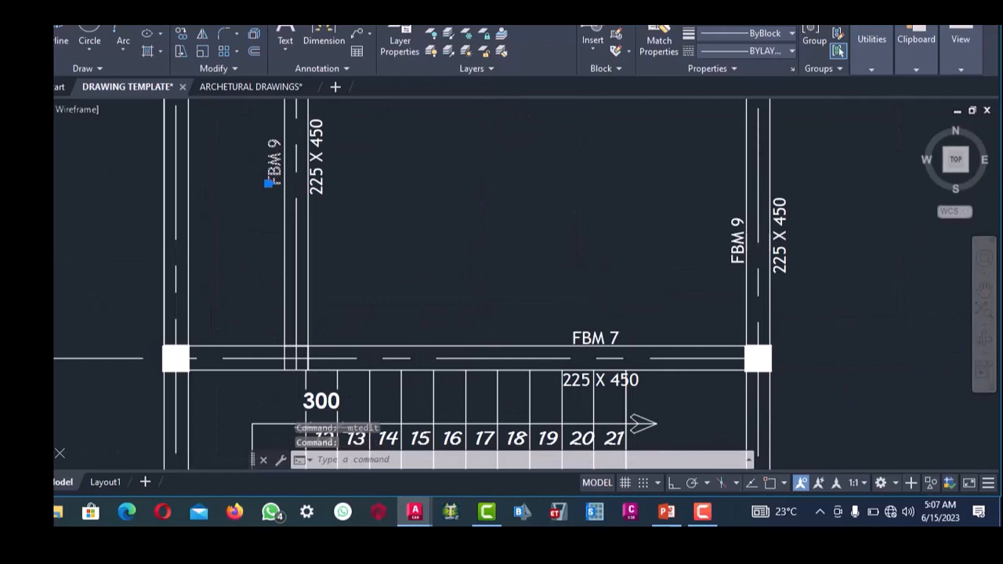
pyautogui.doubleClick(269, 182)
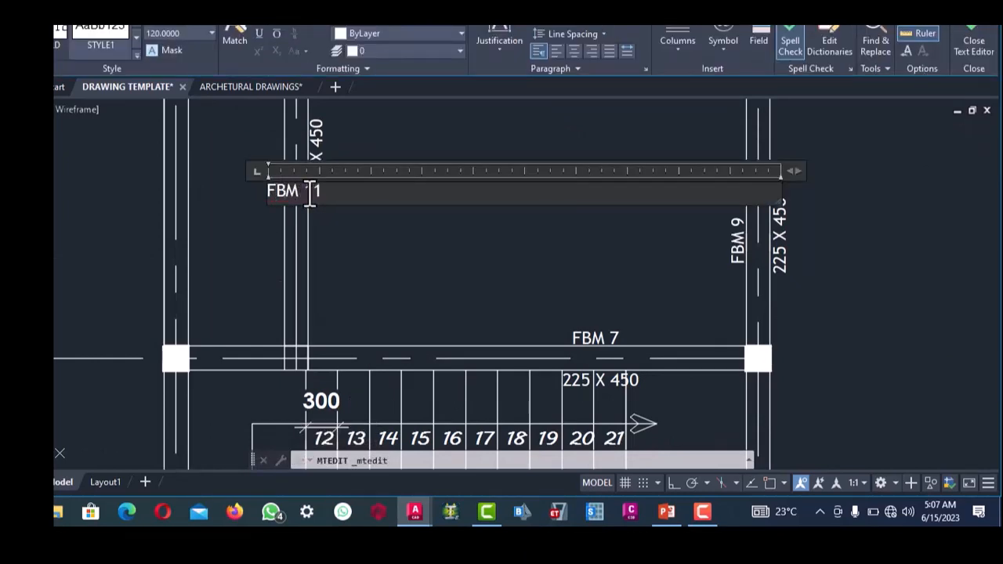
pyautogui.click(332, 235)
# - Change the name label on the vertical beam at the right end of FBM 7 to FBM 12
pyautogui.scroll(-5, 334, 229)
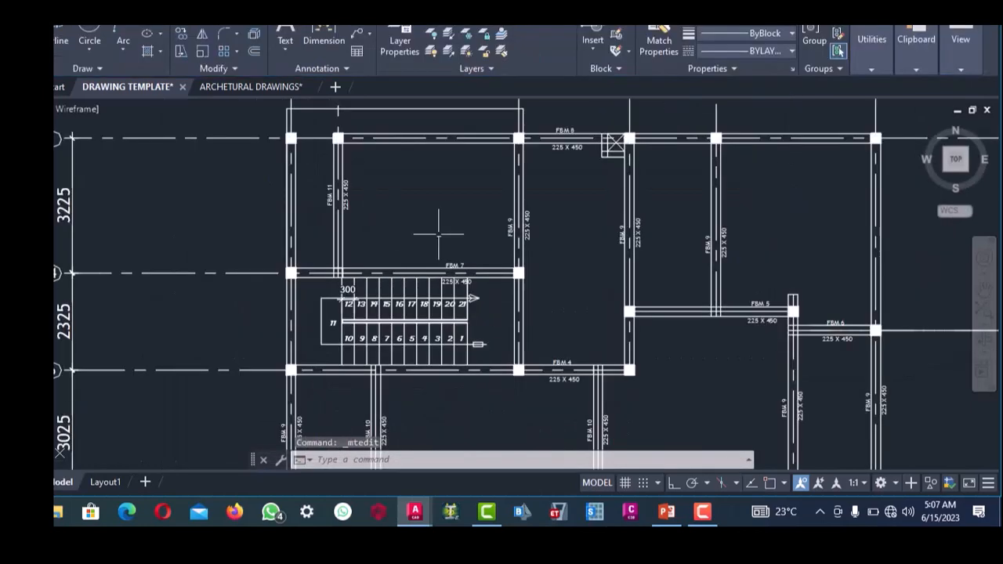
pyautogui.scroll(3, 442, 224)
pyautogui.click(433, 209)
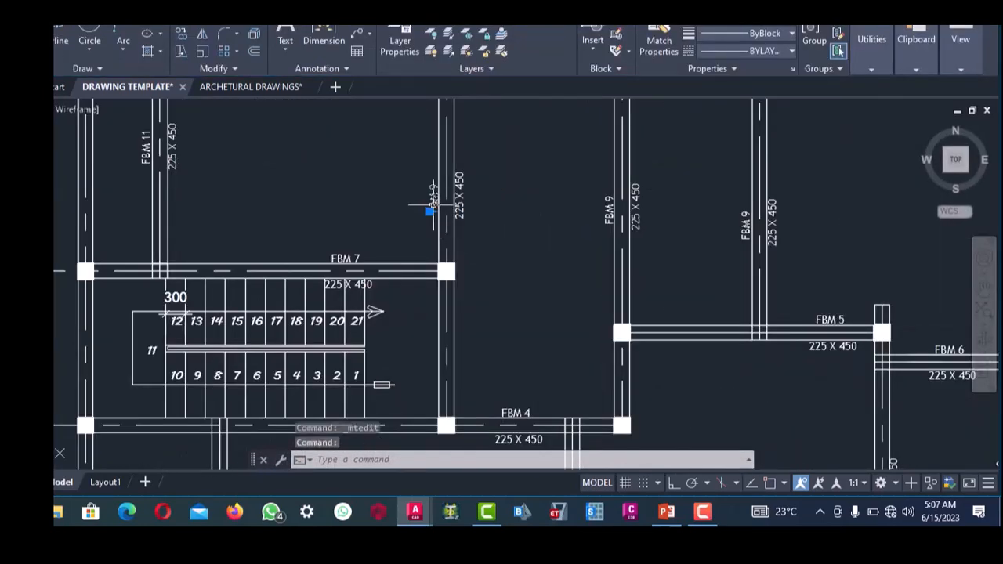
pyautogui.doubleClick(433, 205)
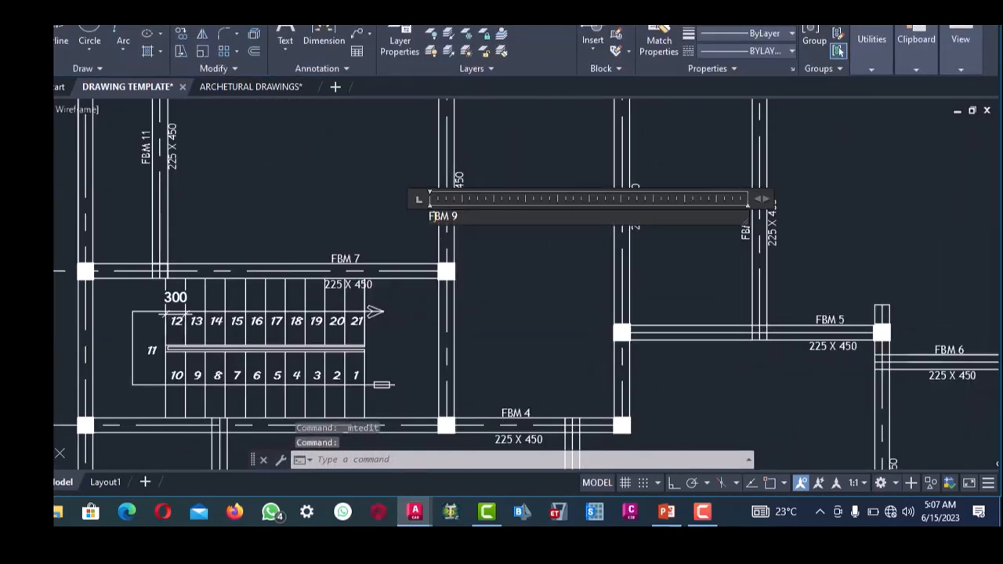
pyautogui.scroll(2, 454, 221)
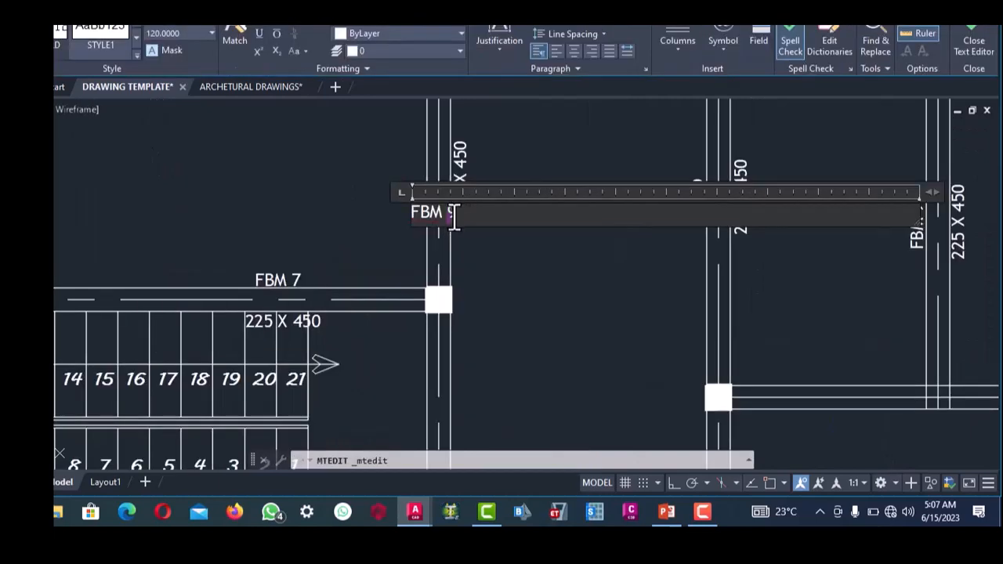
pyautogui.click(410, 249)
# - Change the name label on the vertical beam above the left end of FBM 5 to FBM 13
pyautogui.scroll(-9, 404, 229)
pyautogui.scroll(7, 426, 245)
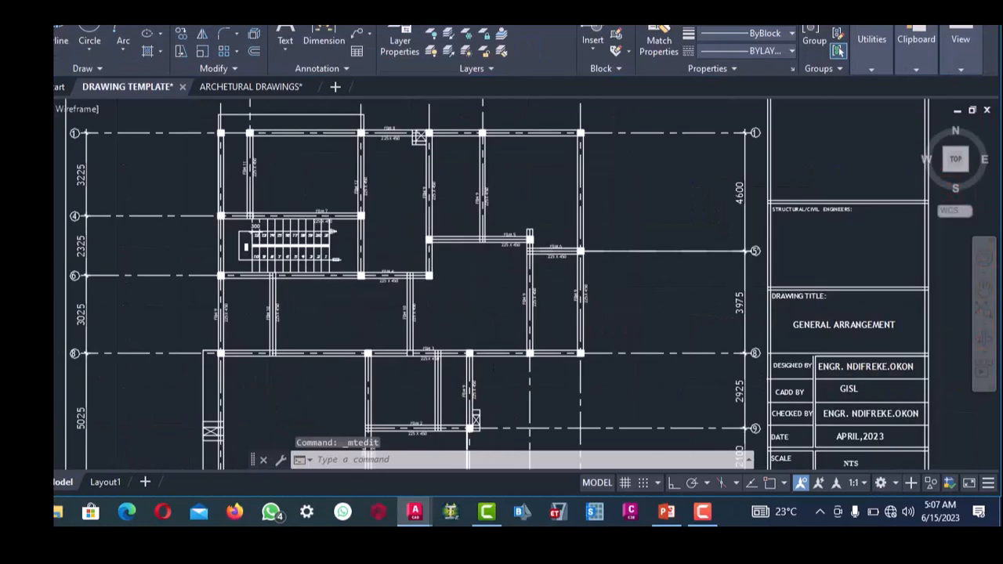
pyautogui.scroll(-4, 396, 207)
pyautogui.scroll(3, 396, 207)
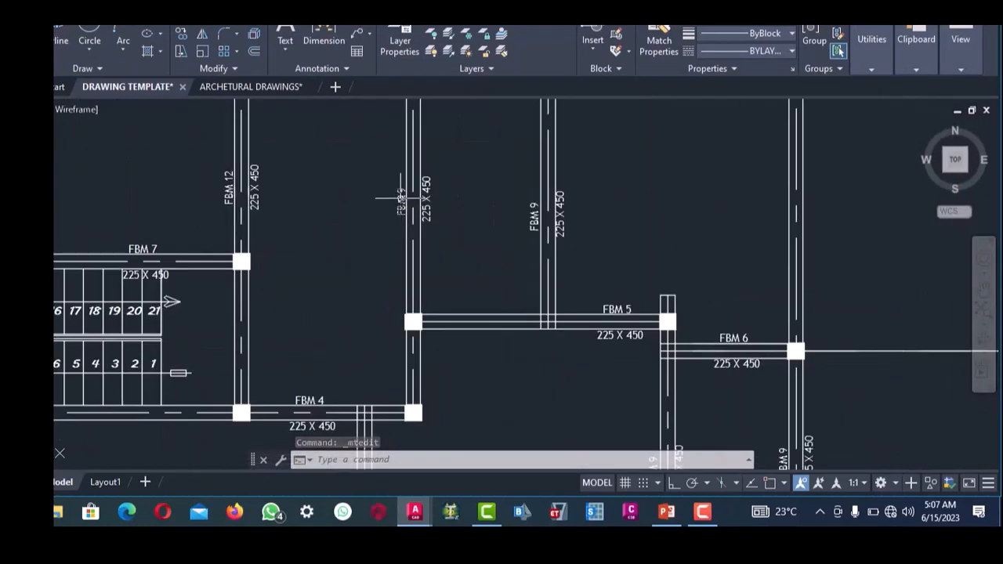
pyautogui.click(401, 198)
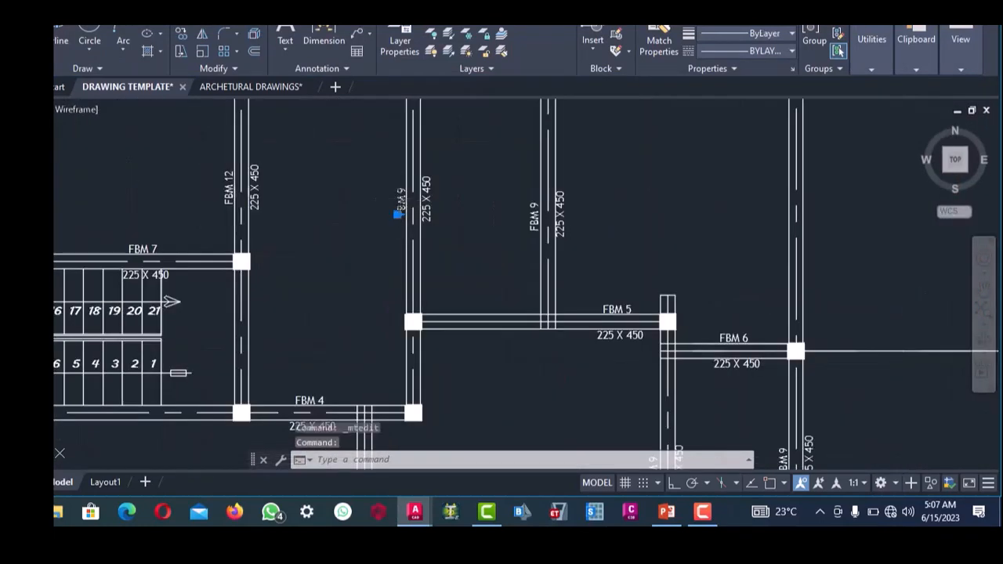
pyautogui.doubleClick(401, 201)
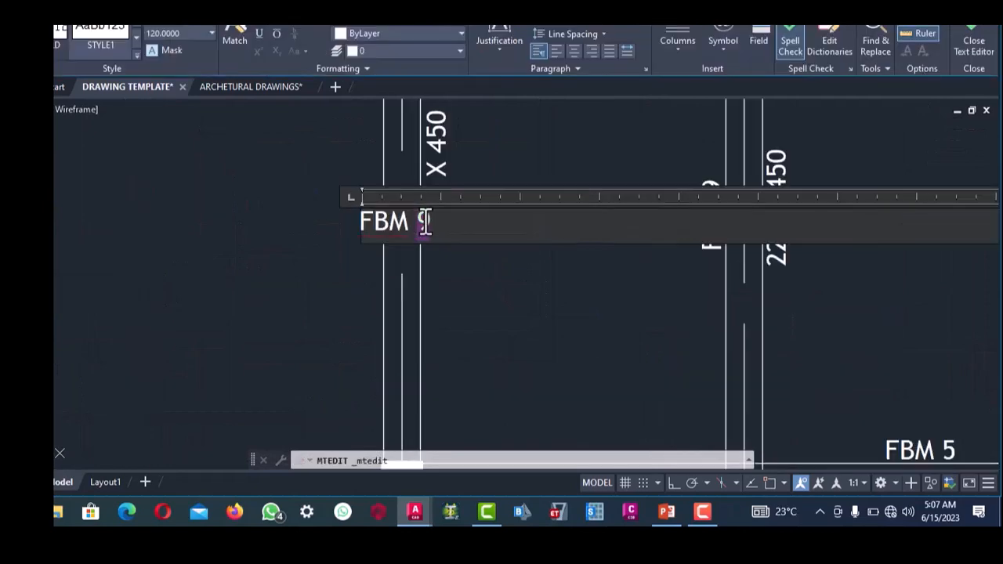
pyautogui.write('3')
pyautogui.click(429, 285)
pyautogui.scroll(-7, 425, 273)
pyautogui.scroll(7, 449, 258)
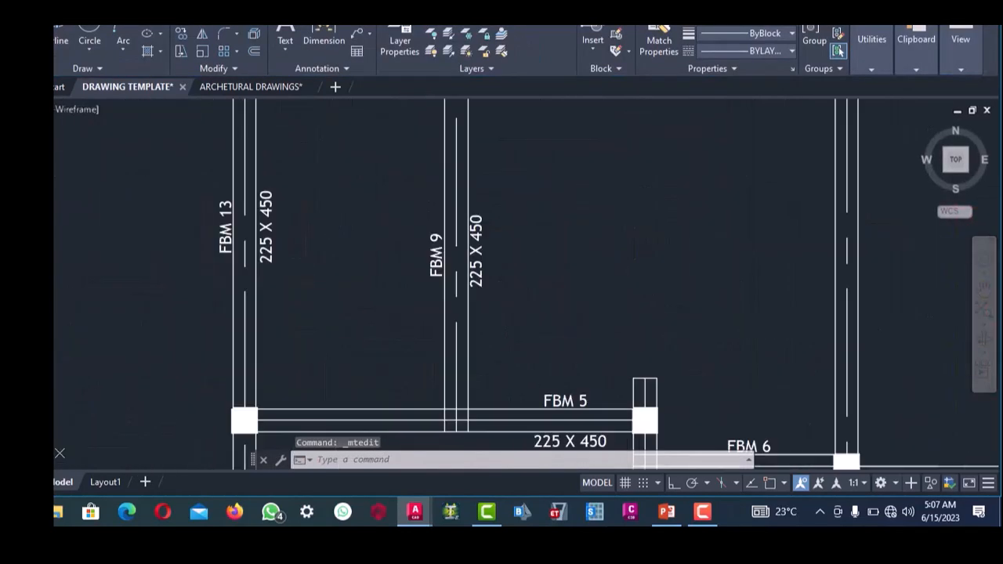
# - Change the name label on the vertical beam between FBM 13 and FBM 5's right end to FBM 14
pyautogui.click(436, 243)
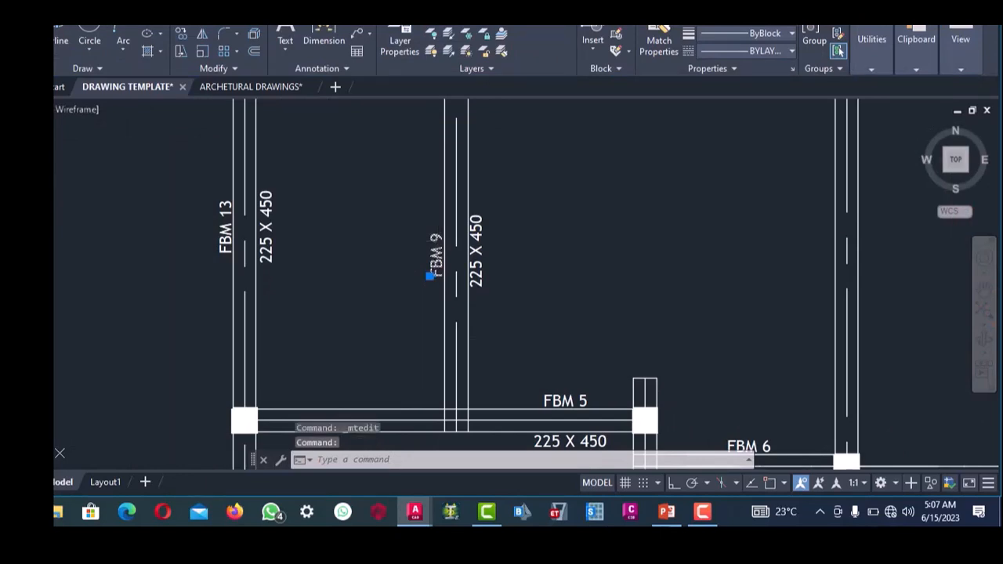
pyautogui.doubleClick(436, 266)
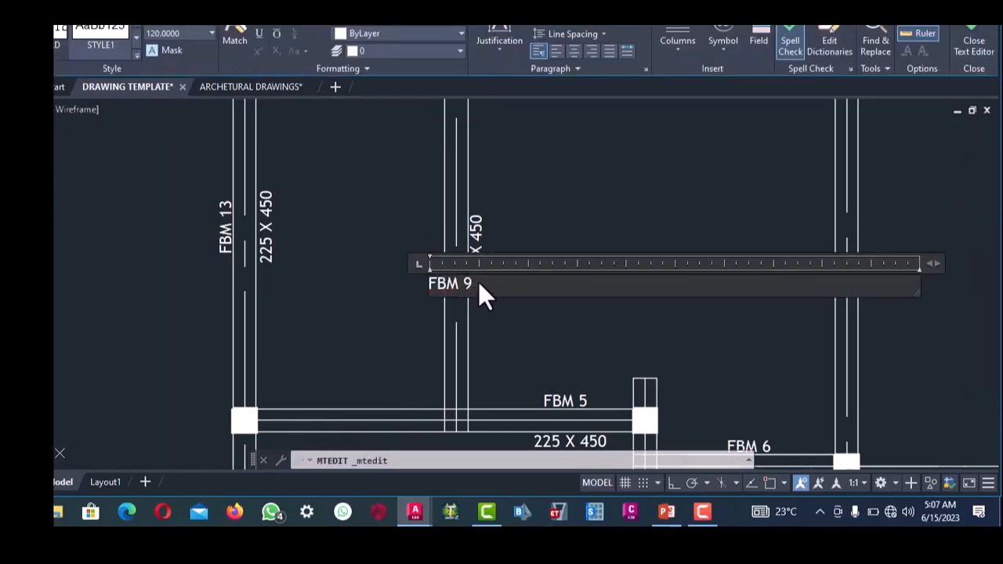
pyautogui.scroll(2, 478, 282)
pyautogui.doubleClick(466, 283)
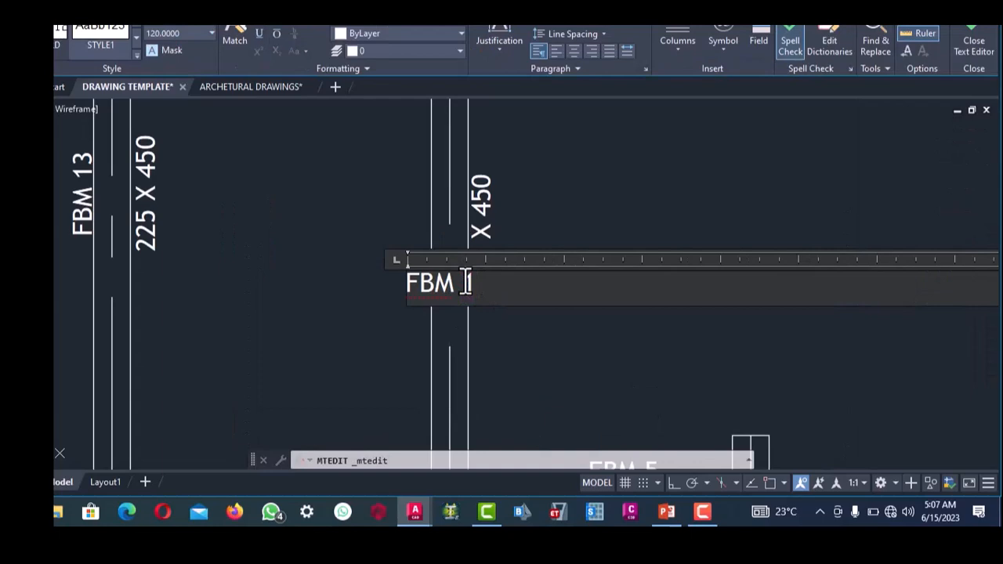
pyautogui.write('14')
pyautogui.click(399, 340)
# - Change the name label on the vertical beam running from the left end of FBM 6 down to FBM 3 to FBM 15
pyautogui.scroll(-6, 387, 280)
pyautogui.scroll(6, 335, 268)
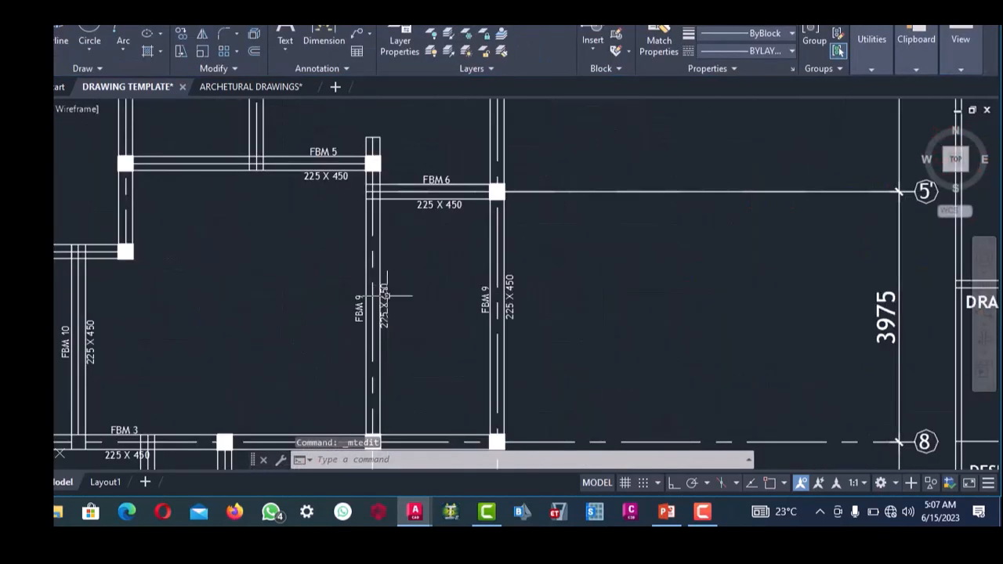
pyautogui.click(356, 318)
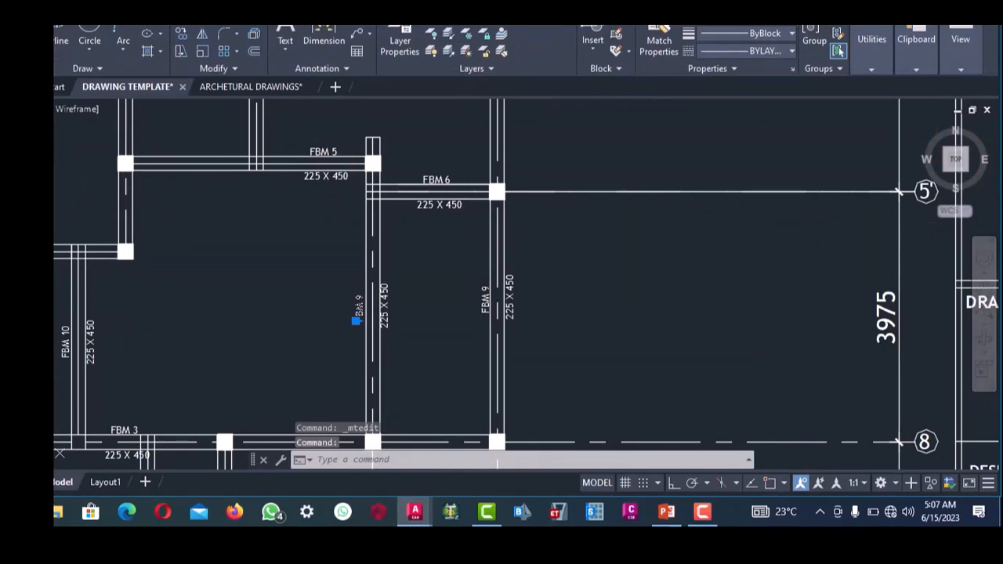
pyautogui.doubleClick(357, 310)
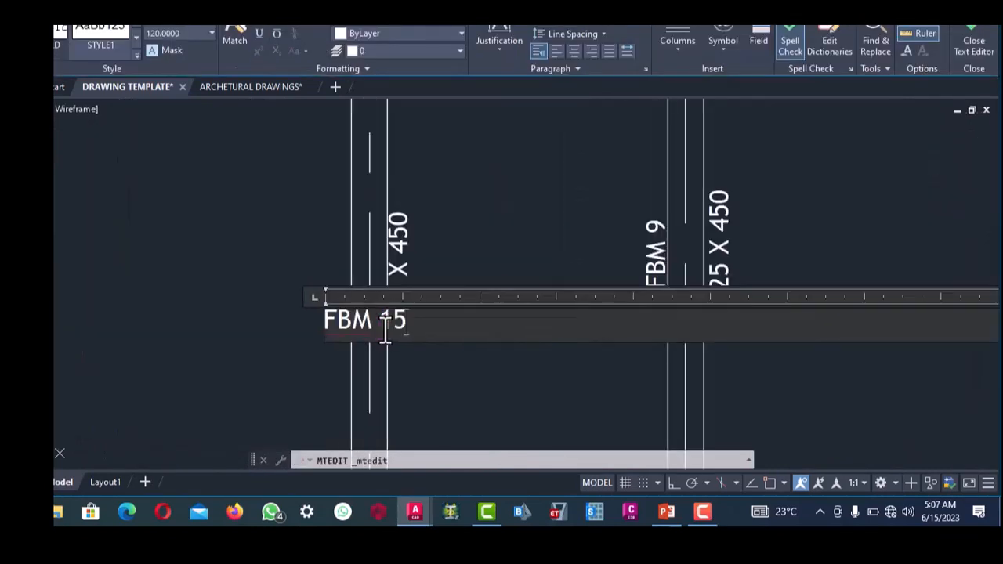
pyautogui.click(434, 361)
# - Change the name label on the vertical beam at the right end of FBM 6, between gridlines 5' and 8, to FBM 16
pyautogui.scroll(-8, 434, 361)
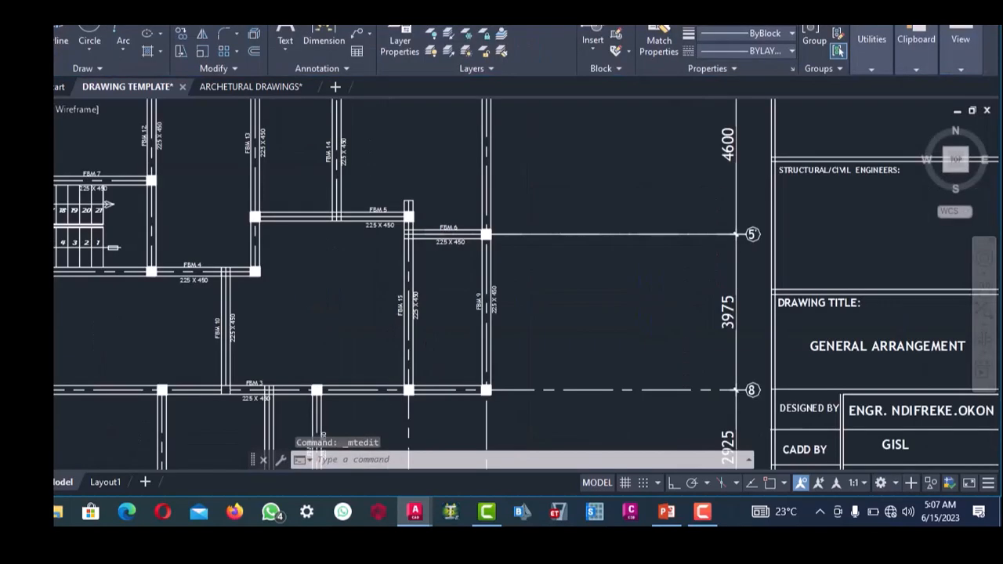
pyautogui.scroll(2, 361, 369)
pyautogui.scroll(4, 331, 329)
pyautogui.scroll(-11, 347, 301)
pyautogui.scroll(7, 400, 300)
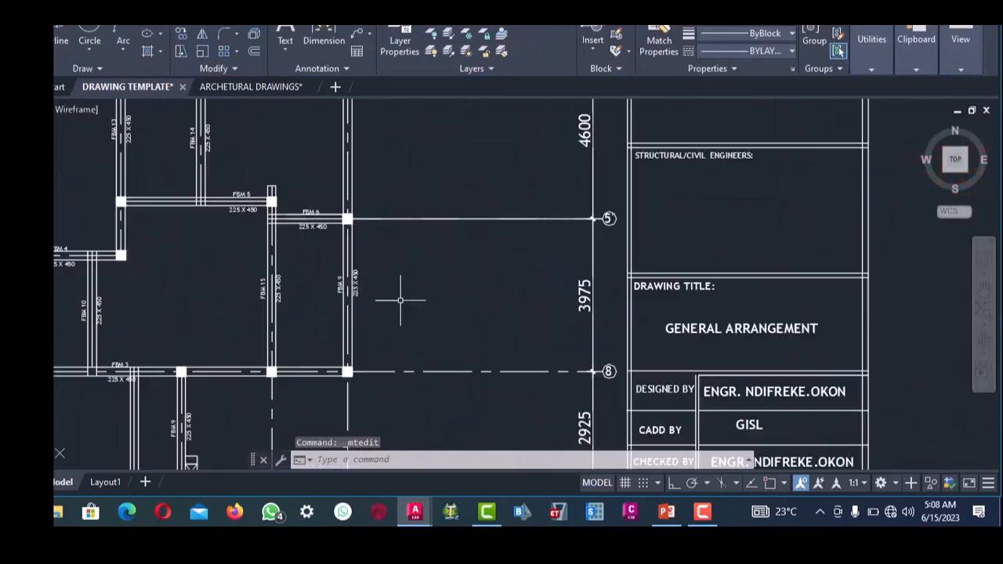
pyautogui.scroll(4, 351, 294)
pyautogui.click(310, 280)
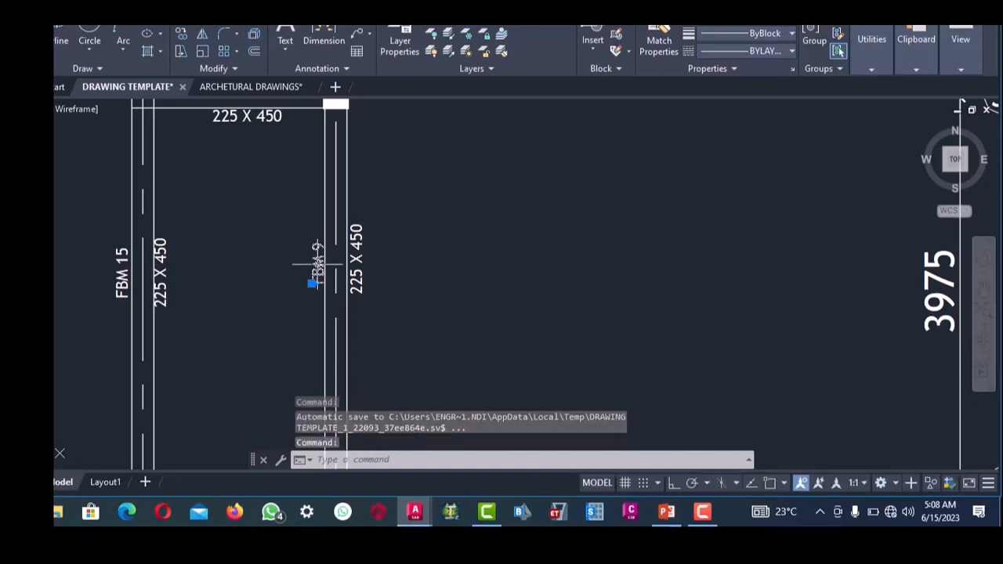
pyautogui.doubleClick(339, 283)
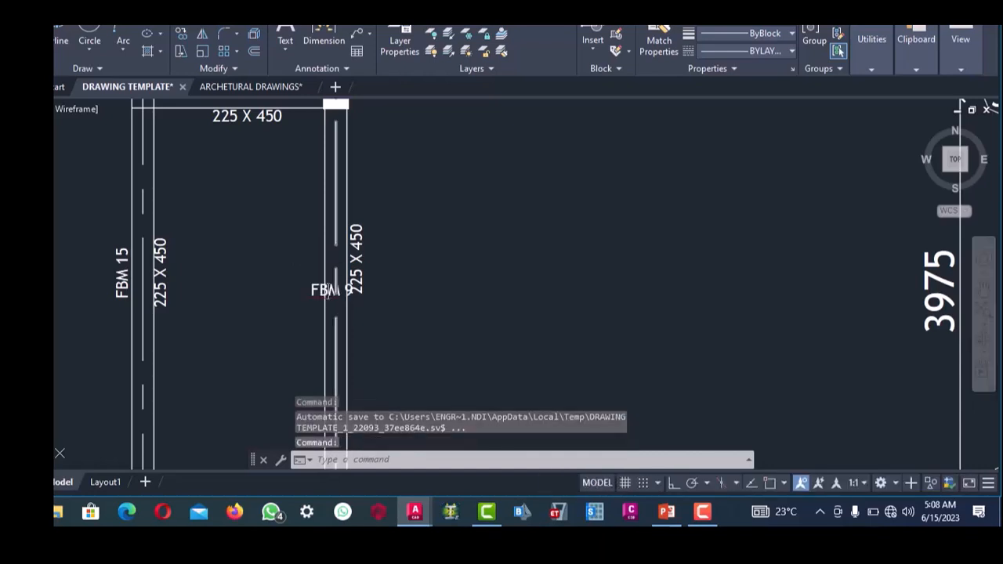
pyautogui.scroll(2, 350, 289)
pyautogui.moveTo(361, 291); pyautogui.dragTo(347, 290)
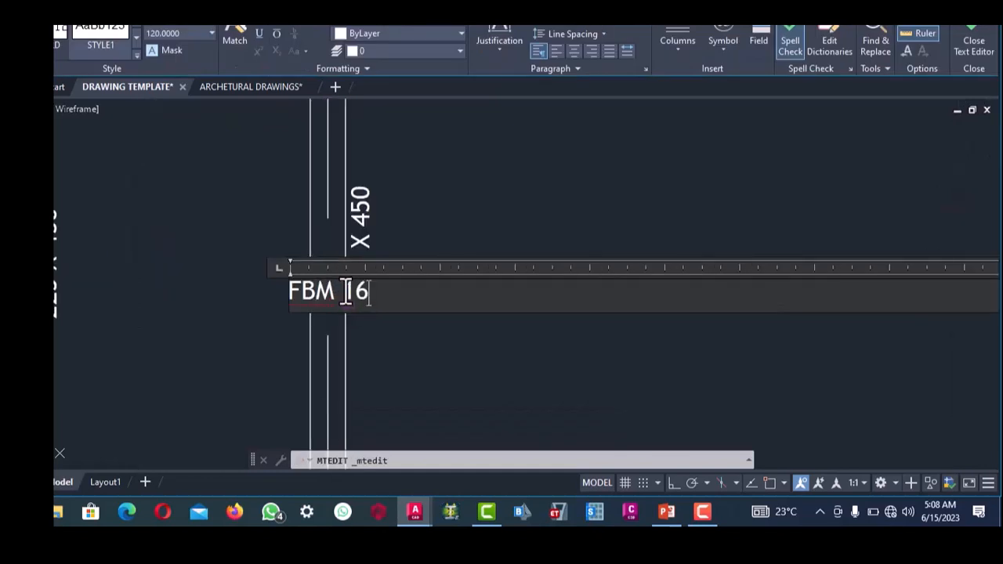
pyautogui.write('16')
pyautogui.click(264, 292)
pyautogui.scroll(-2, 367, 245)
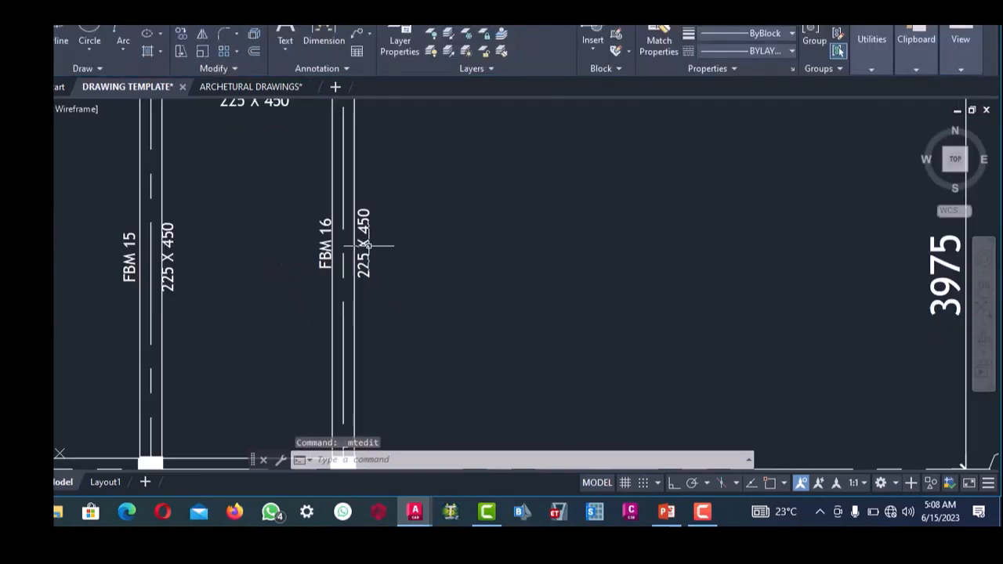
# - Change the name label on the vertical beam above the right end of FBM 2, between gridlines 8 and 9, to FBM 17
pyautogui.scroll(-5, 367, 246)
pyautogui.scroll(6, 337, 194)
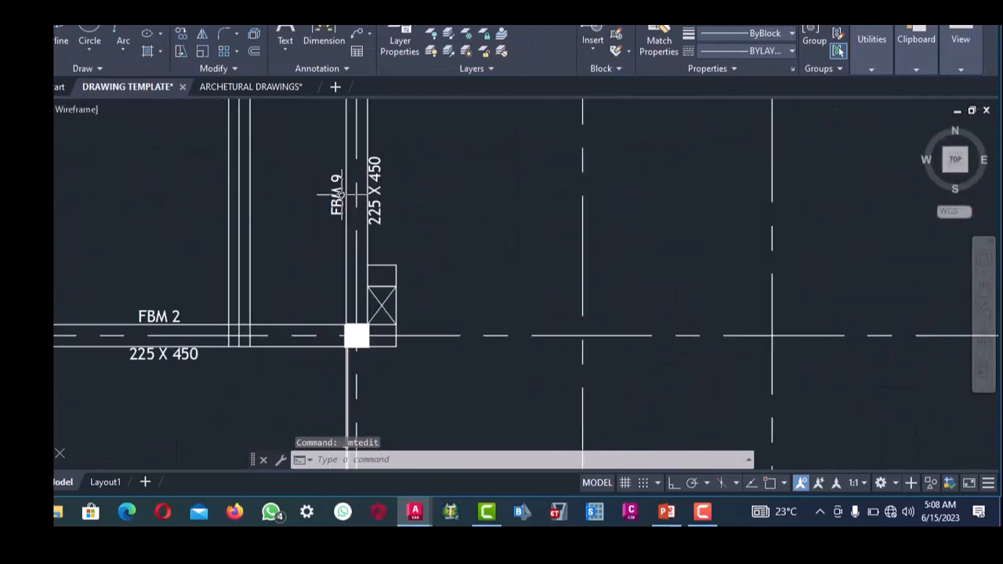
pyautogui.click(337, 196)
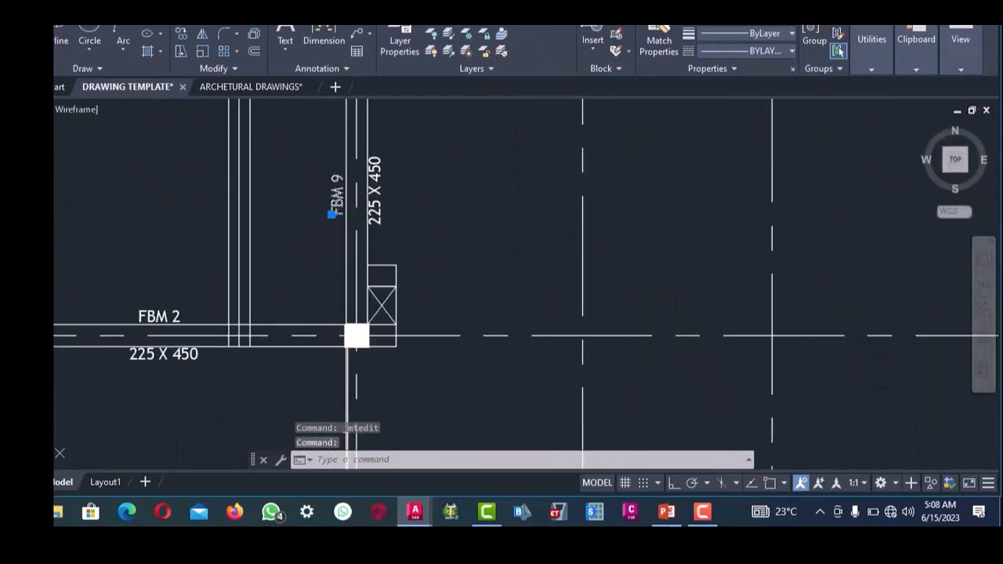
pyautogui.doubleClick(335, 202)
pyautogui.scroll(2, 370, 220)
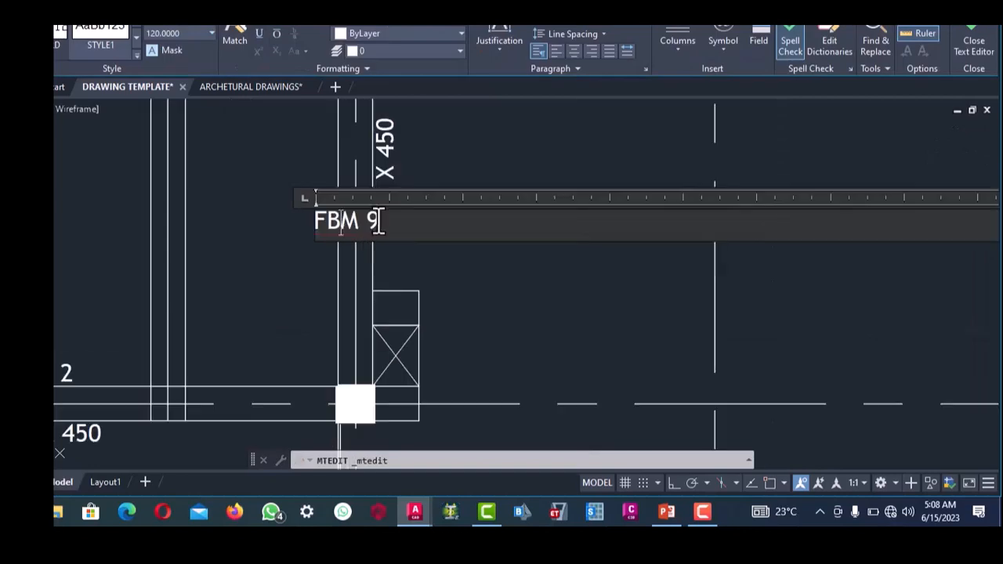
pyautogui.moveTo(380, 222); pyautogui.dragTo(372, 222)
pyautogui.click(274, 239)
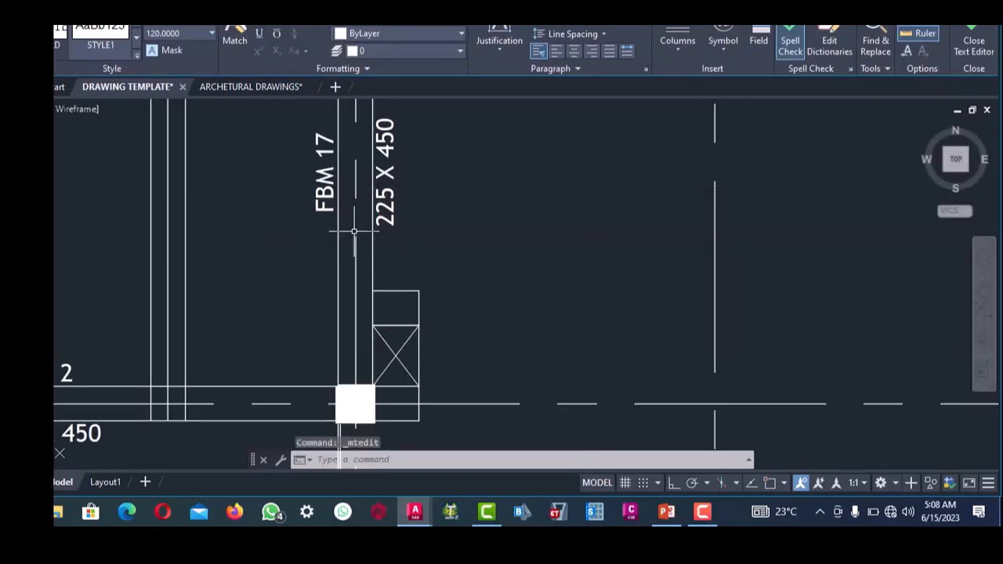
# - Change the name label on the vertical beam between the left end of FBM 2 and the right end of FBM 1 to FBM 18
pyautogui.scroll(-7, 358, 235)
pyautogui.scroll(-3, 361, 239)
pyautogui.scroll(5, 360, 239)
pyautogui.scroll(-3, 362, 241)
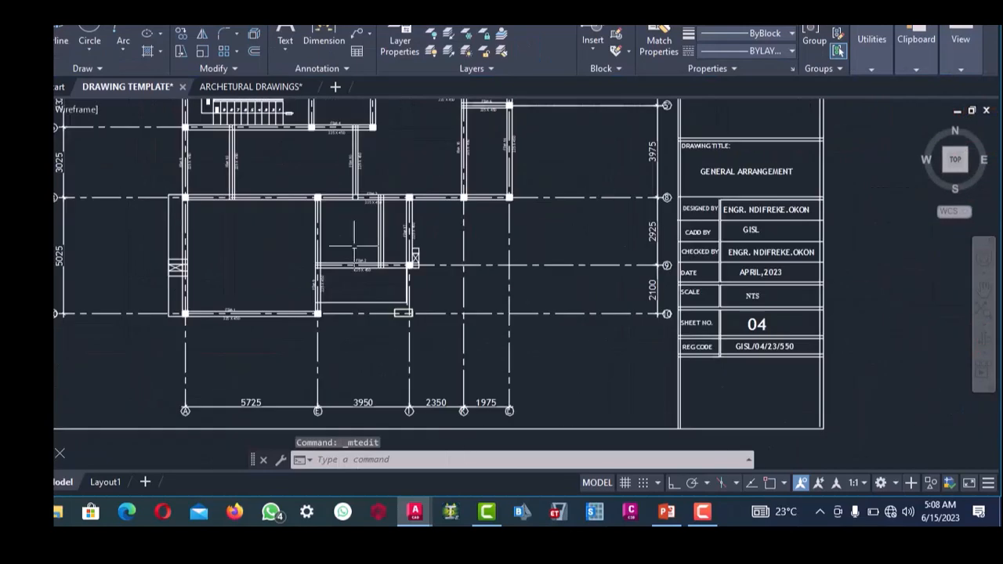
pyautogui.scroll(3, 364, 242)
pyautogui.scroll(-4, 365, 242)
pyautogui.scroll(6, 343, 281)
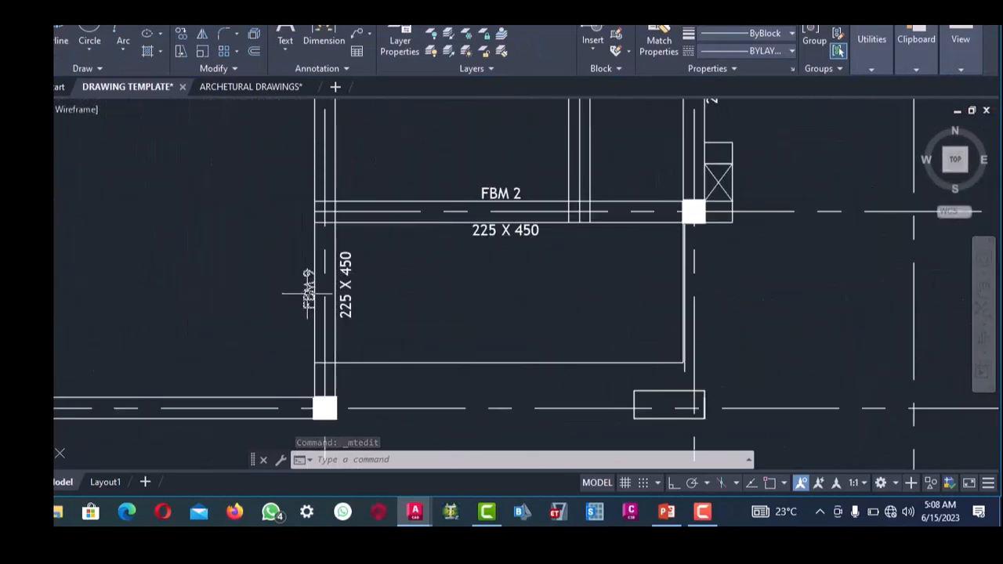
pyautogui.doubleClick(309, 292)
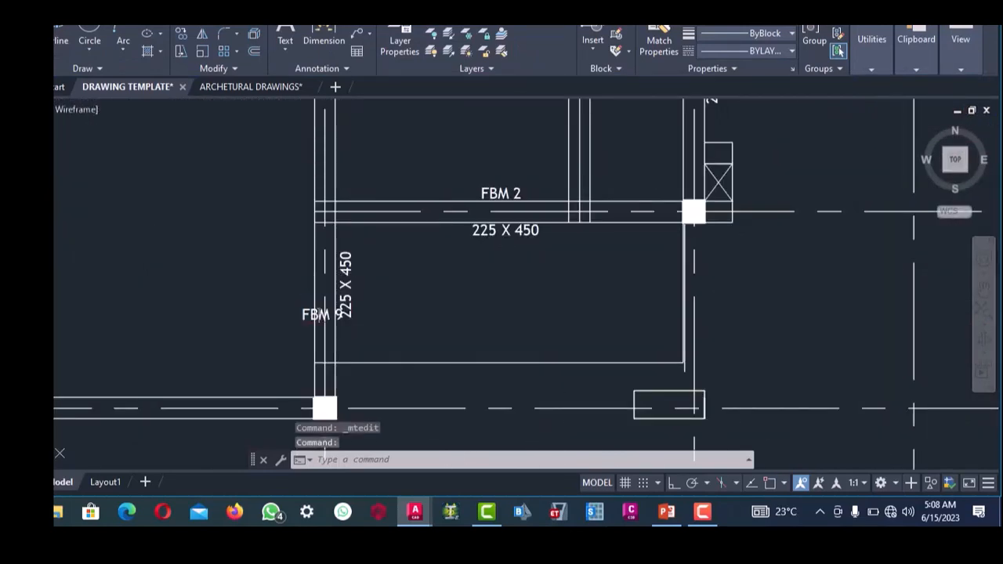
pyautogui.moveTo(349, 320); pyautogui.dragTo(333, 321)
pyautogui.scroll(2, 333, 322)
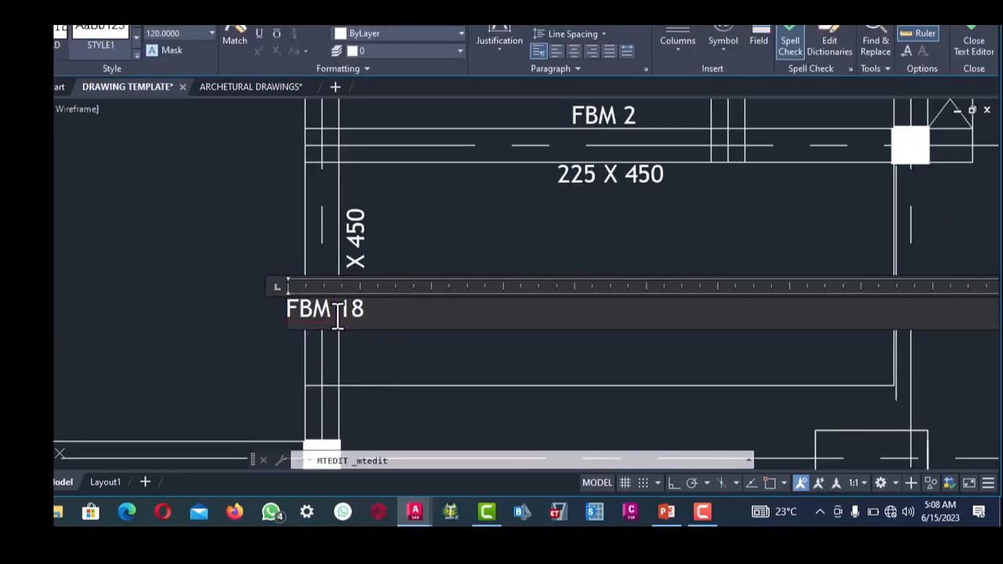
pyautogui.click(322, 264)
# - Examine the beam names and sizes across the whole general arrangement plan for completeness
pyautogui.scroll(-10, 411, 291)
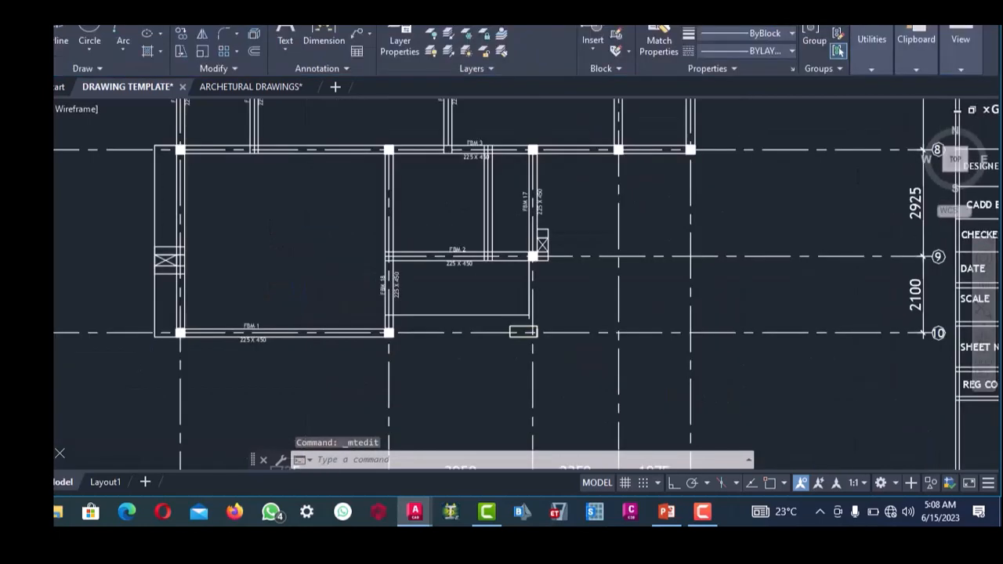
pyautogui.scroll(6, 383, 263)
pyautogui.scroll(-3, 324, 290)
pyautogui.scroll(3, 313, 224)
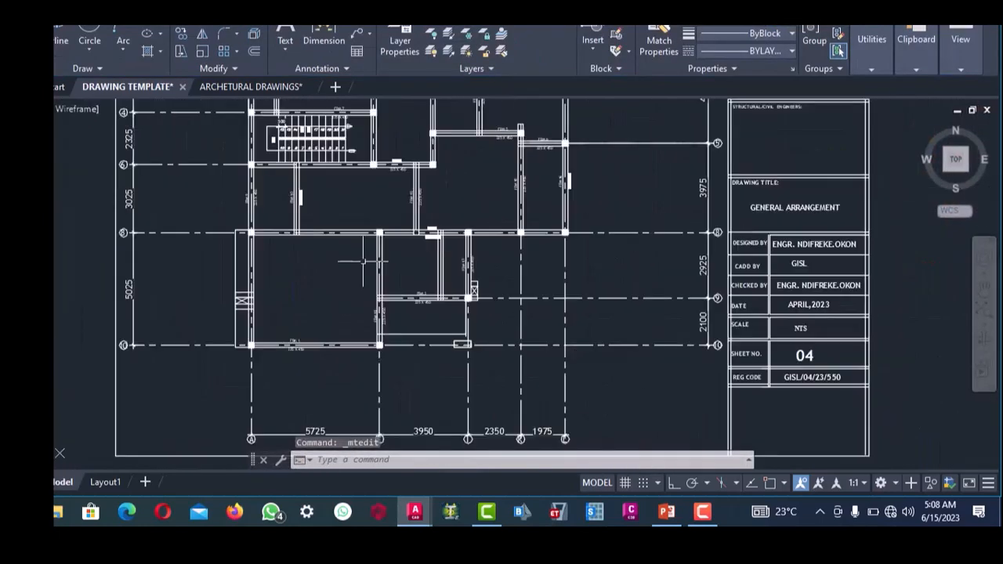
pyautogui.scroll(2, 300, 212)
pyautogui.scroll(-5, 314, 235)
pyautogui.scroll(4, 353, 274)
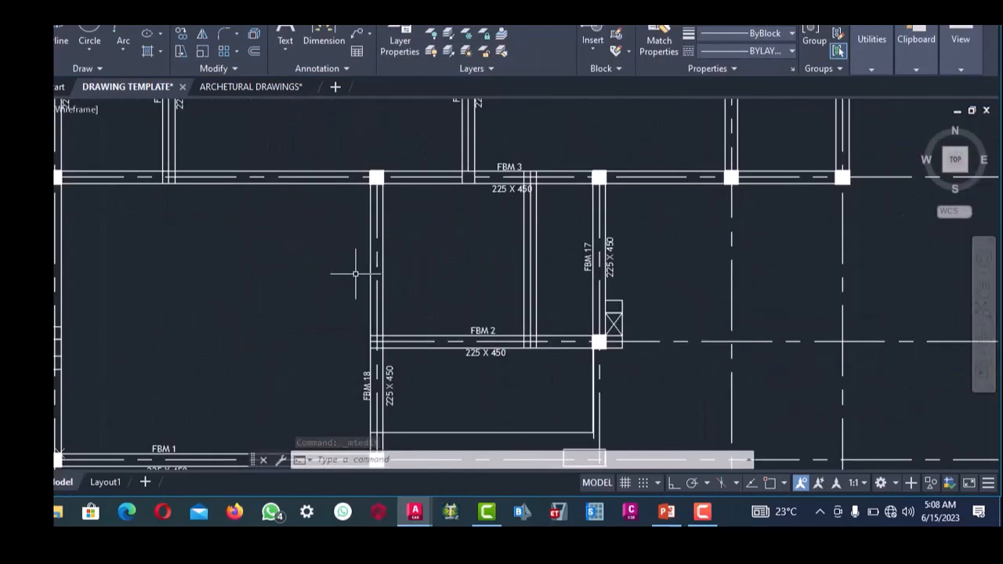
pyautogui.scroll(-3, 333, 276)
pyautogui.scroll(3, 333, 276)
pyautogui.scroll(4, 361, 227)
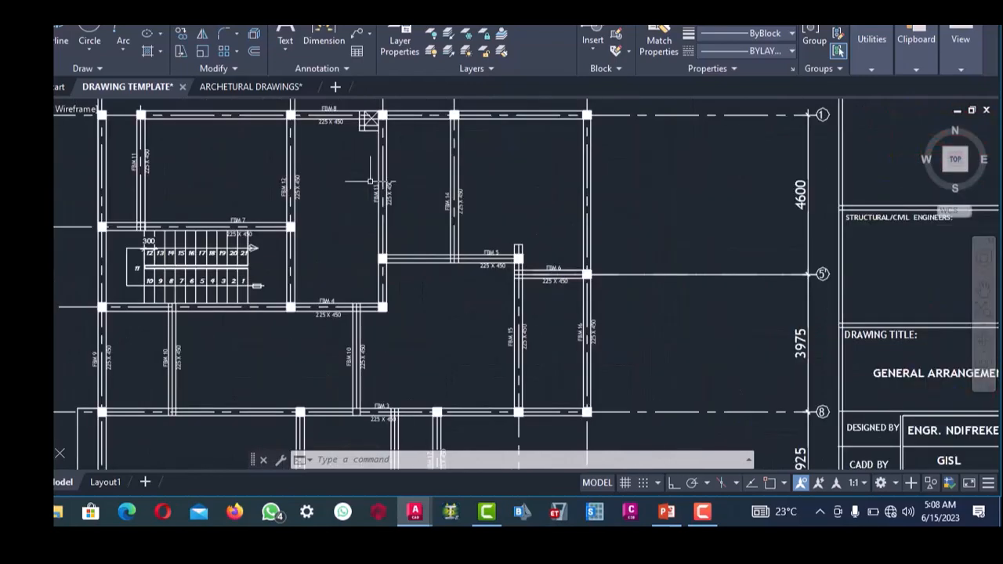
pyautogui.scroll(2, 376, 206)
pyautogui.scroll(-3, 365, 191)
pyautogui.scroll(4, 372, 204)
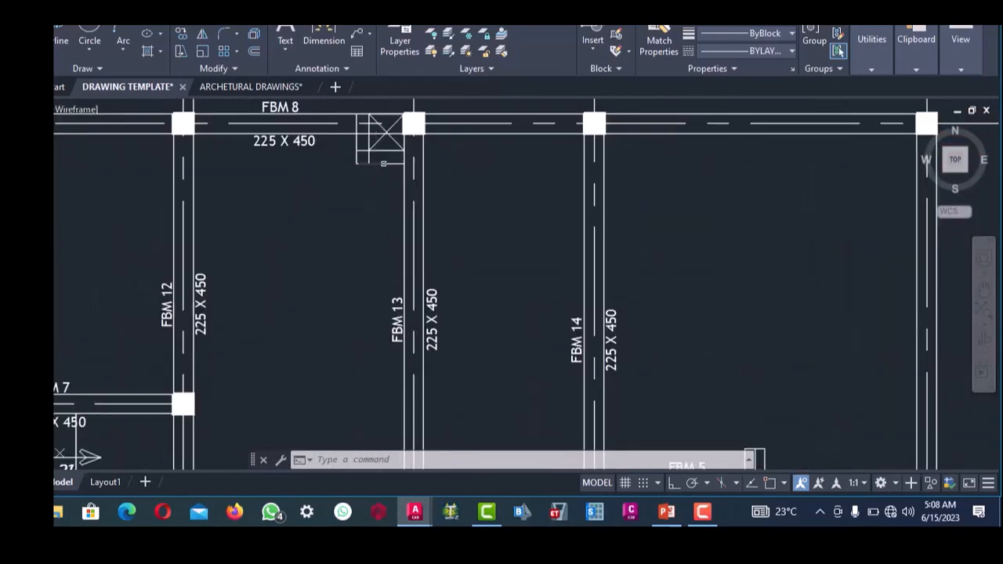
pyautogui.scroll(-5, 384, 225)
pyautogui.scroll(4, 384, 222)
pyautogui.scroll(-4, 391, 243)
pyautogui.scroll(3, 404, 254)
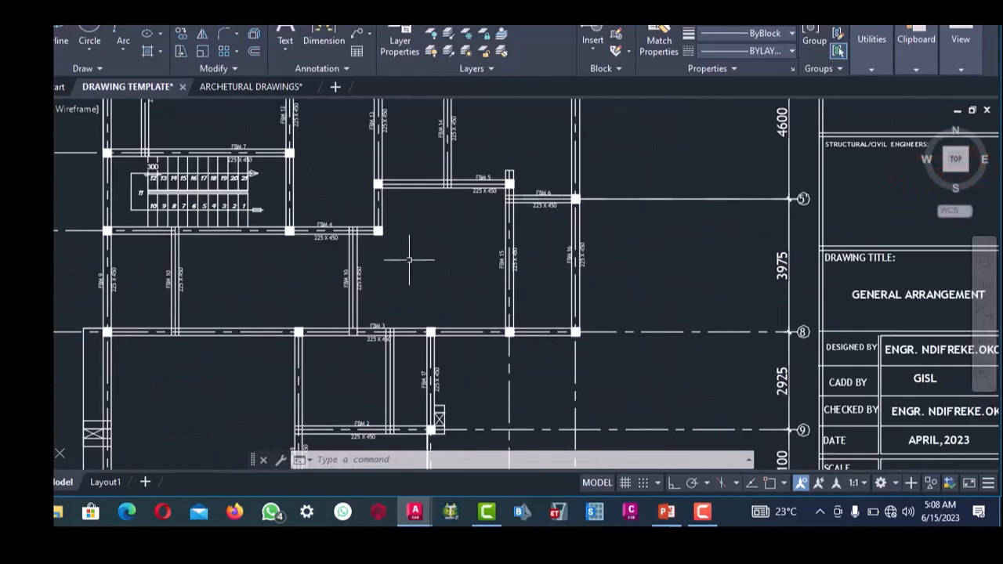
pyautogui.scroll(-6, 409, 259)
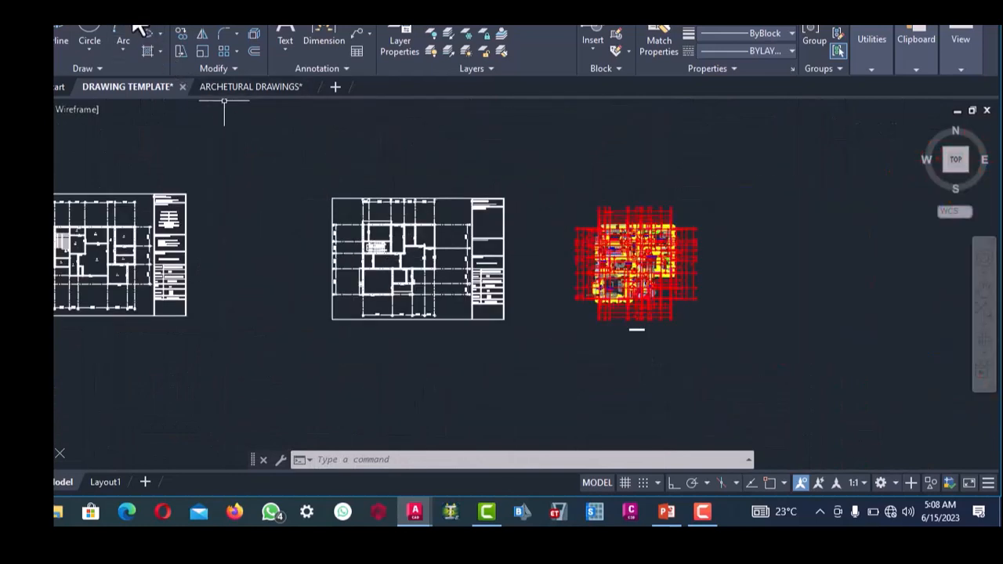
# - Save the drawing and dismiss the version conflict notice
pyautogui.click(315, 460)
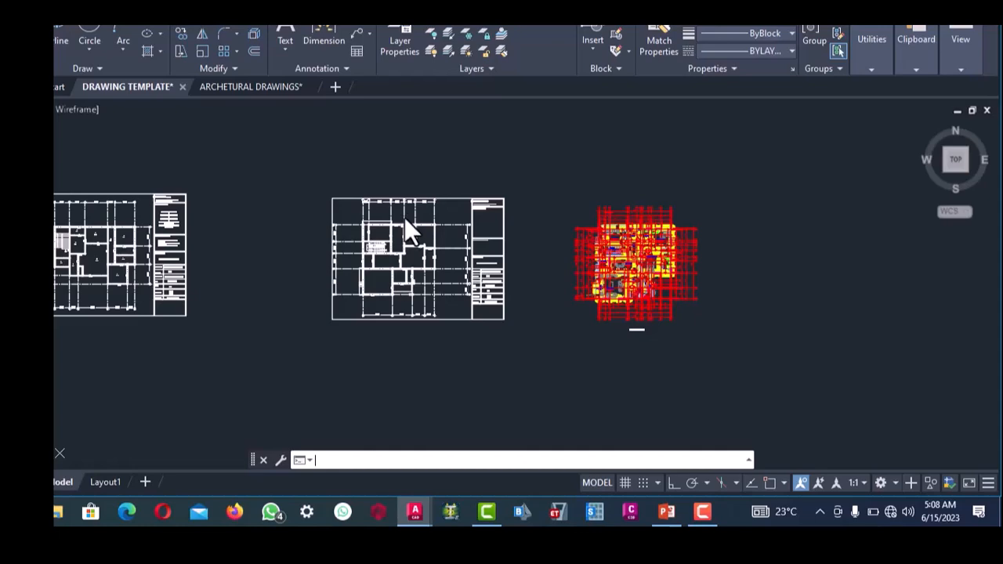
pyautogui.hotkey('ctrl', 's')
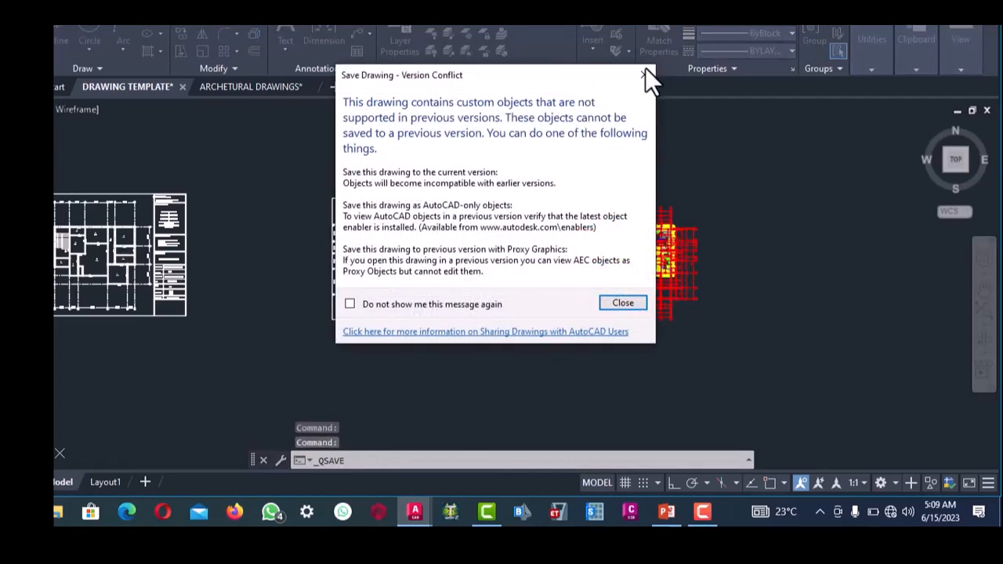
pyautogui.click(641, 75)
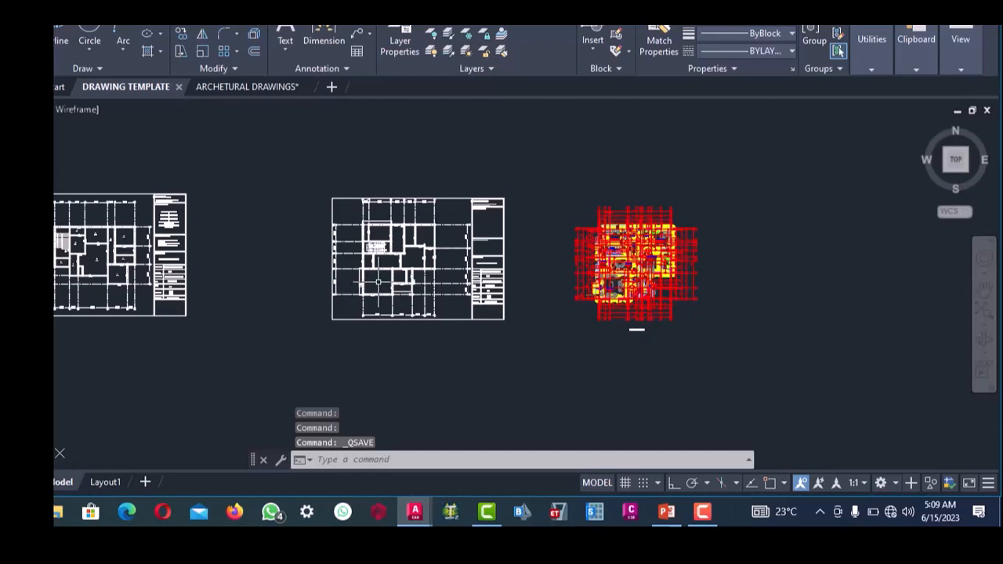
# - Copy the p2, h =150 slab label beside BM 20 on the finished plan into the large panel above FBM 1
pyautogui.scroll(8, 470, 313)
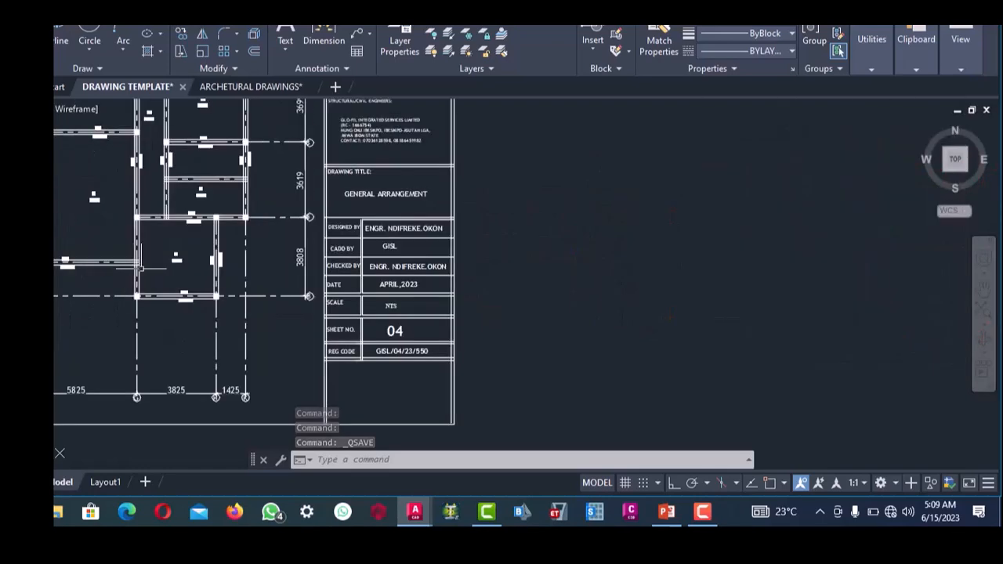
pyautogui.click(219, 264)
pyautogui.click(191, 200)
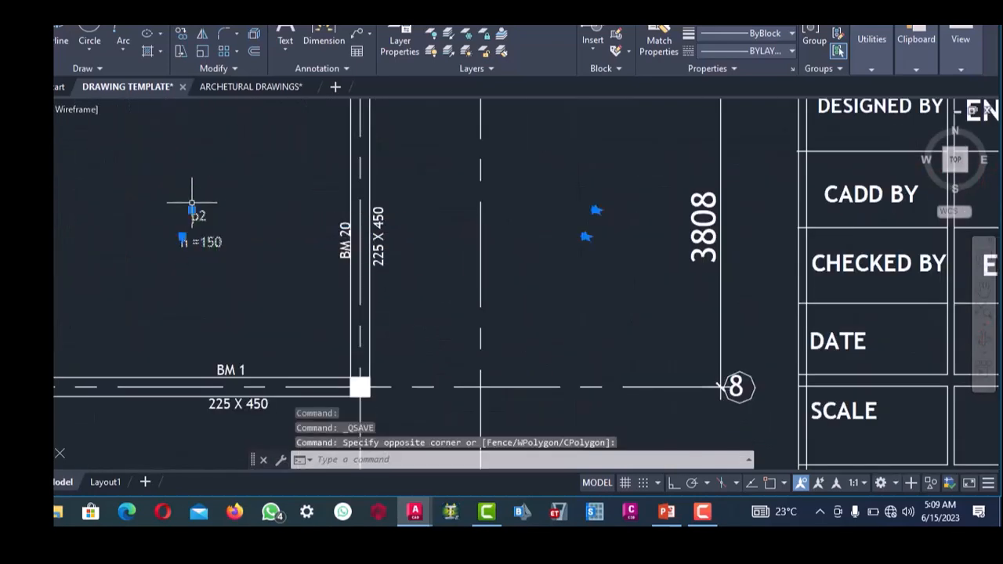
pyautogui.rightClick(211, 196)
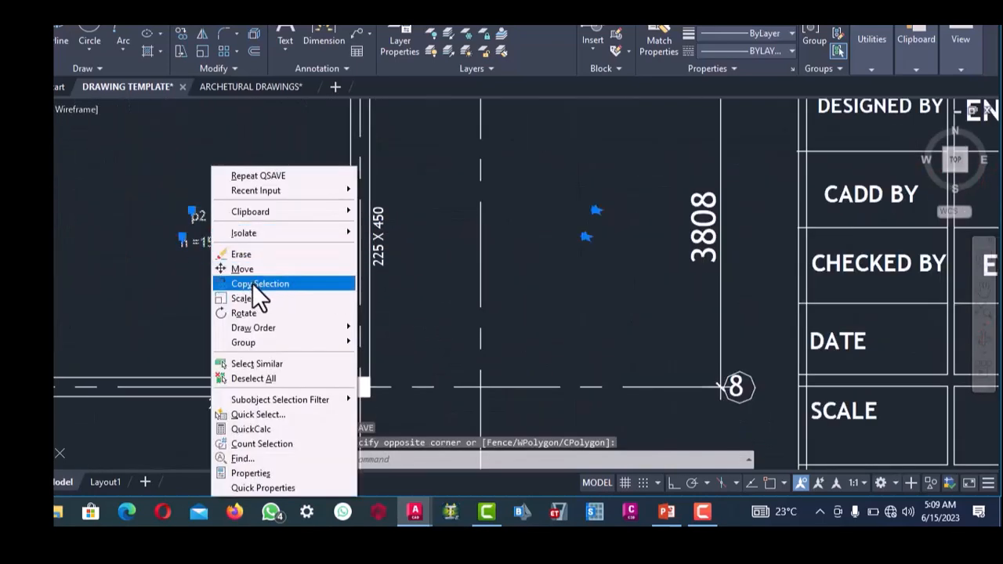
pyautogui.click(255, 284)
pyautogui.click(212, 245)
pyautogui.scroll(-6, 208, 243)
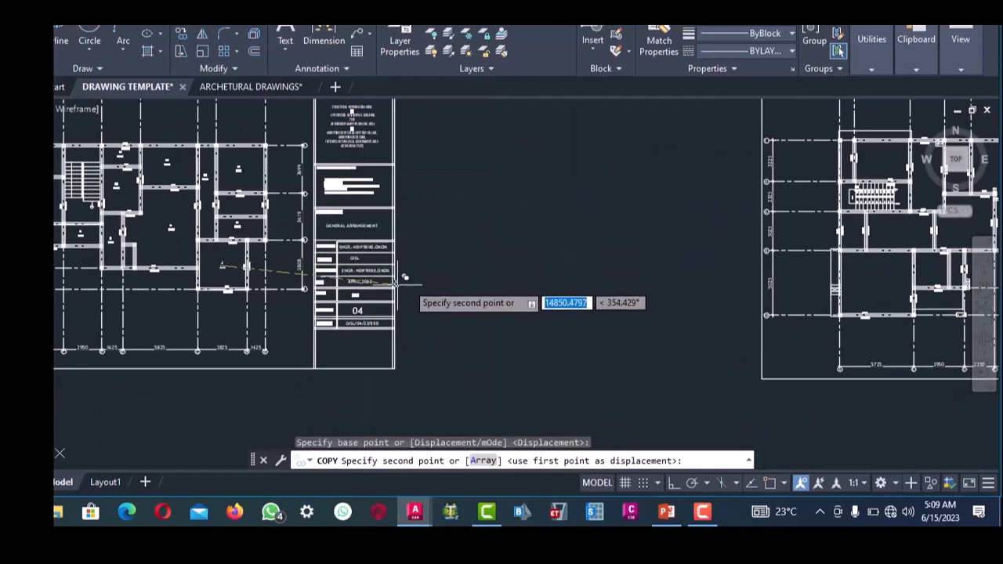
pyautogui.scroll(-2, 545, 272)
pyautogui.scroll(6, 619, 274)
pyautogui.scroll(2, 608, 266)
pyautogui.click(578, 255)
pyautogui.scroll(-2, 549, 262)
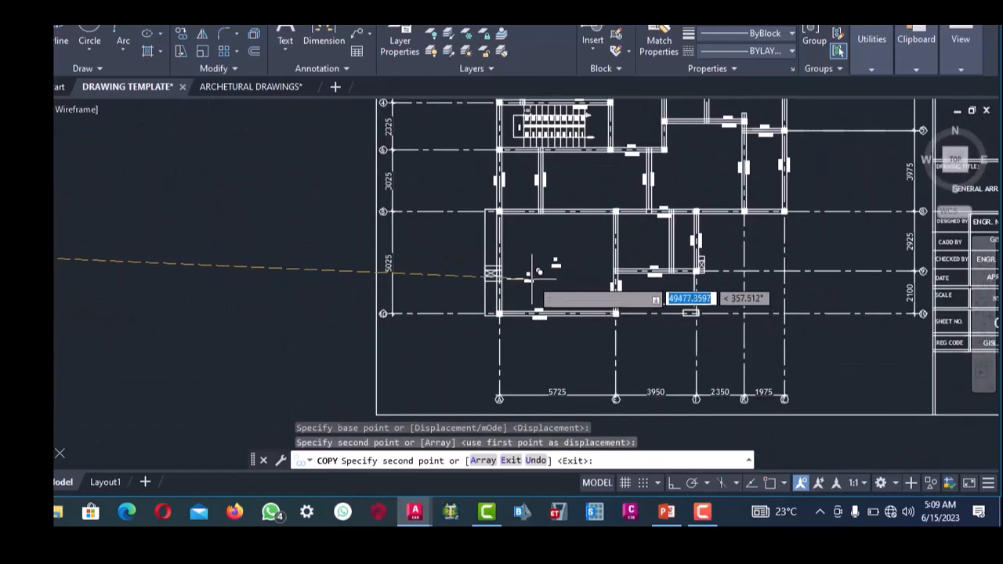
# - Place slab label copies in the panel above FBM 2 and in the four panels between FBM 9 and FBM 16
pyautogui.scroll(4, 541, 267)
pyautogui.click(683, 203)
pyautogui.scroll(-5, 562, 279)
pyautogui.scroll(4, 576, 184)
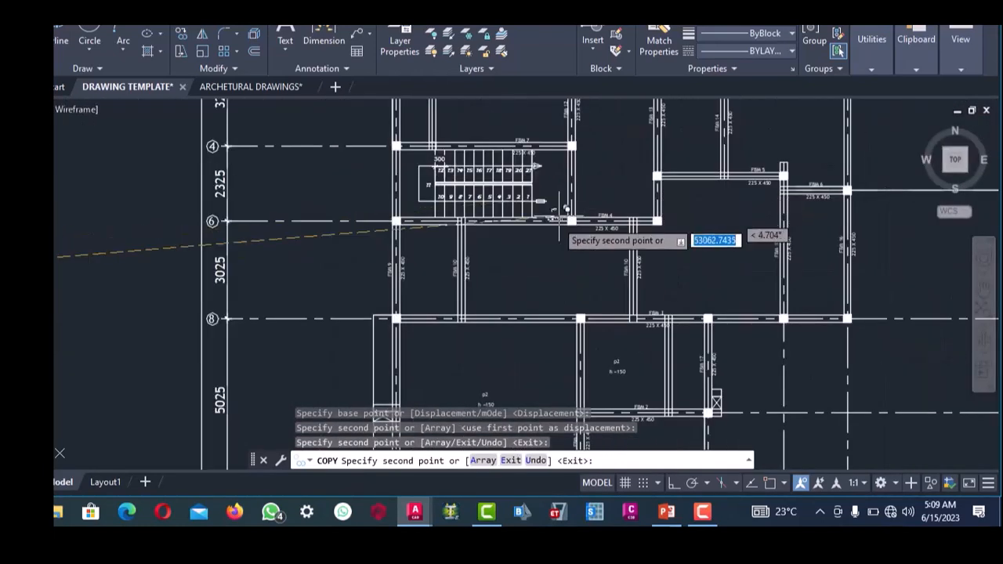
pyautogui.click(545, 263)
pyautogui.scroll(4, 470, 274)
pyautogui.click(427, 257)
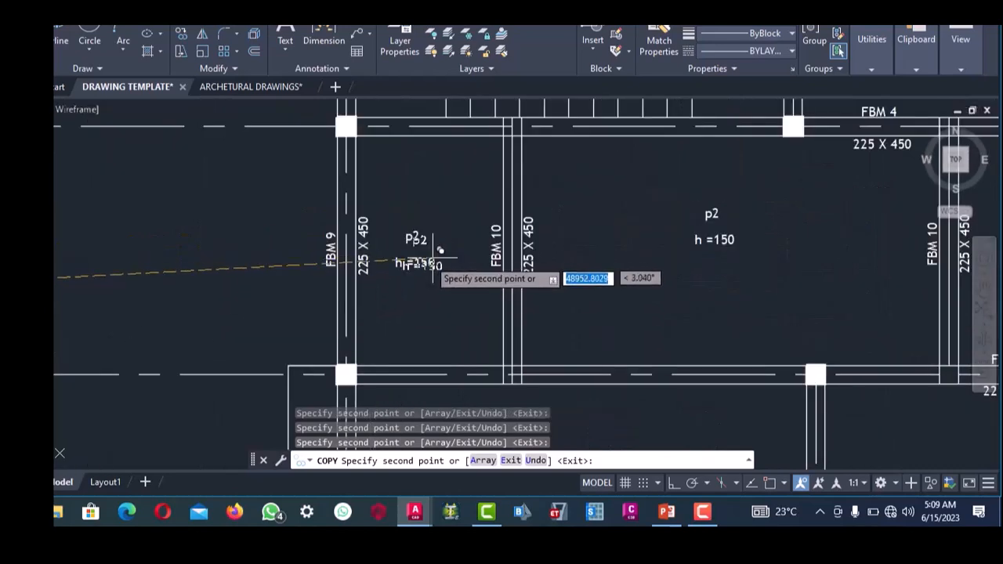
pyautogui.scroll(-4, 636, 268)
pyautogui.scroll(2, 636, 268)
pyautogui.scroll(-5, 729, 251)
pyautogui.scroll(5, 573, 264)
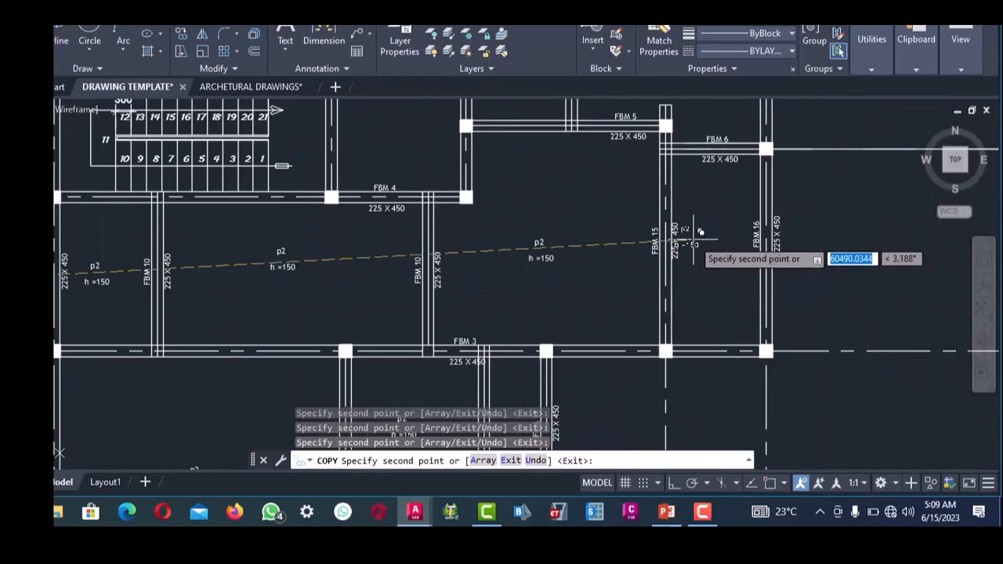
# - Place slab label copies in the four upper panels from FBM 11 across to the panel right of FBM 14
pyautogui.scroll(-6, 706, 235)
pyautogui.scroll(5, 666, 208)
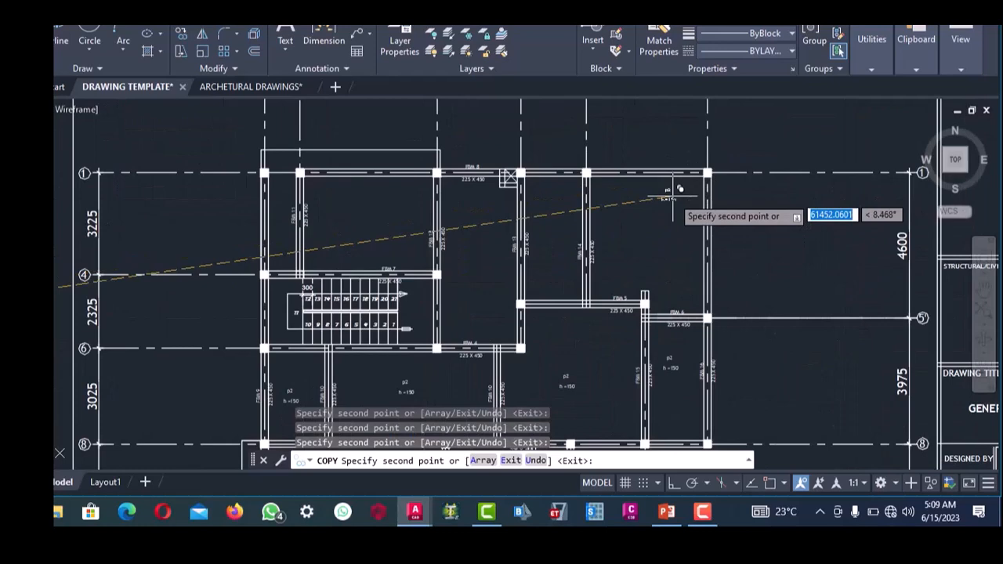
pyautogui.scroll(-4, 663, 213)
pyautogui.scroll(4, 643, 227)
pyautogui.click(637, 213)
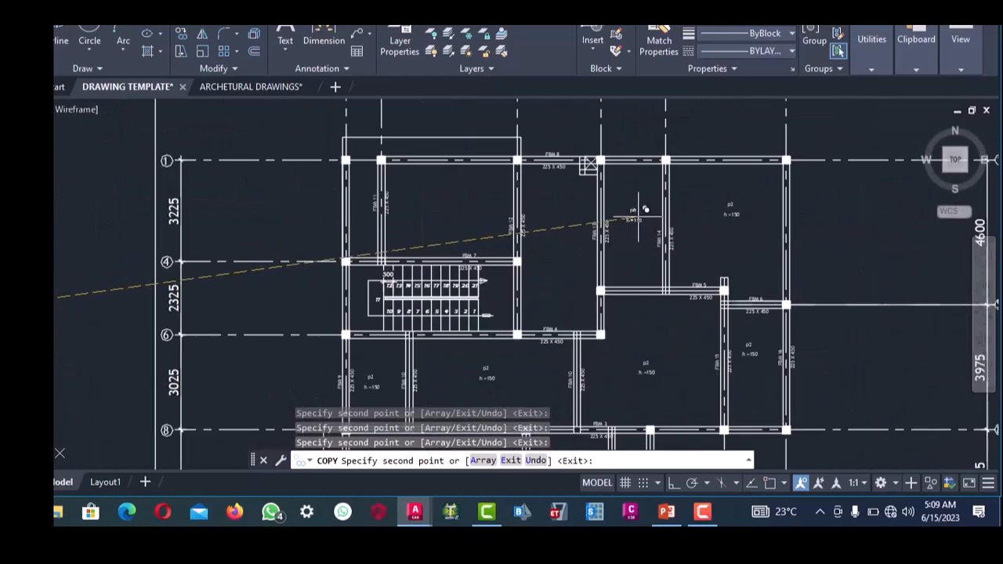
pyautogui.click(557, 233)
pyautogui.scroll(-4, 447, 223)
pyautogui.scroll(7, 410, 228)
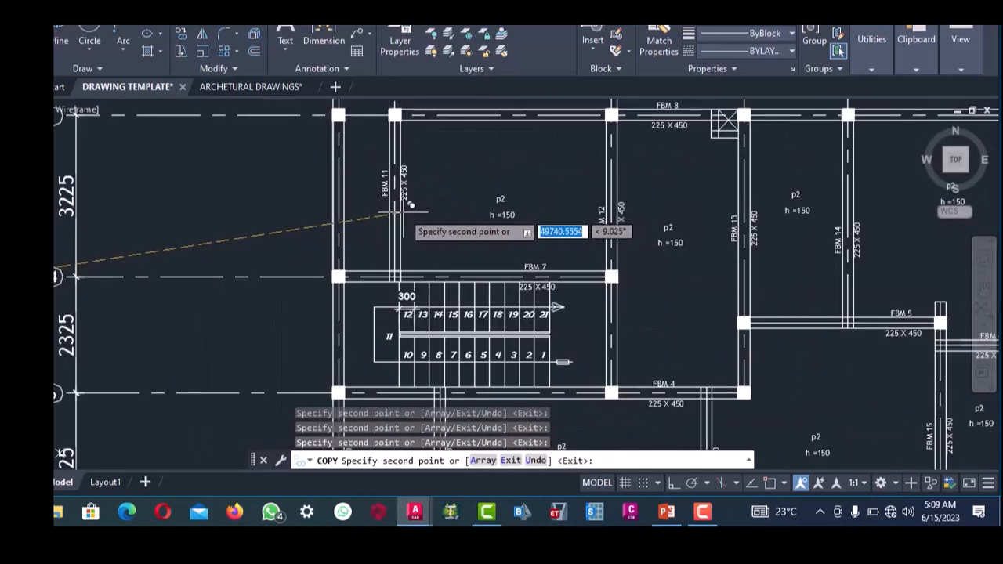
# - Place one more slab label copy in the panel below FBM 2 and finish copying
pyautogui.scroll(-8, 364, 196)
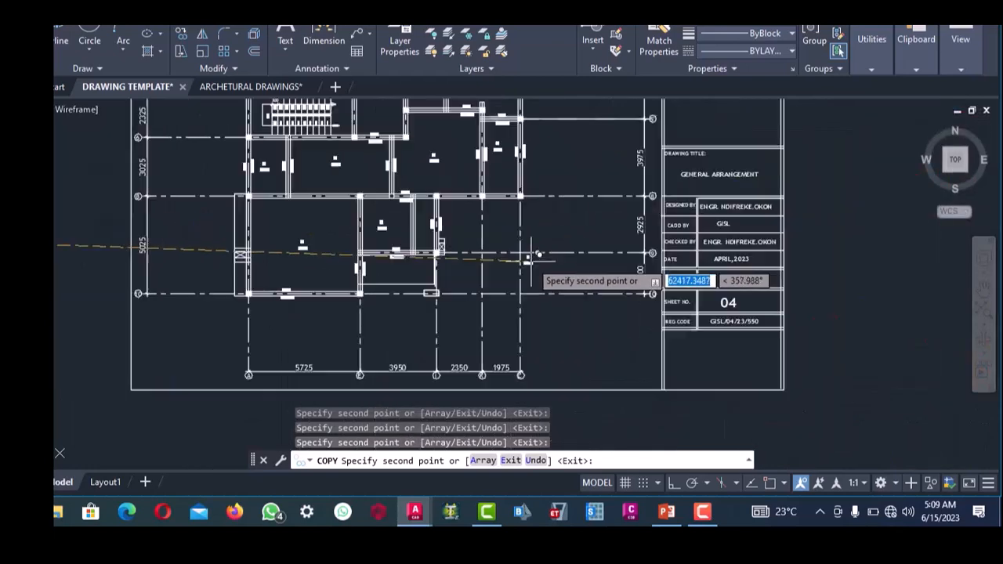
pyautogui.scroll(5, 470, 251)
pyautogui.scroll(-5, 453, 216)
pyautogui.scroll(6, 447, 255)
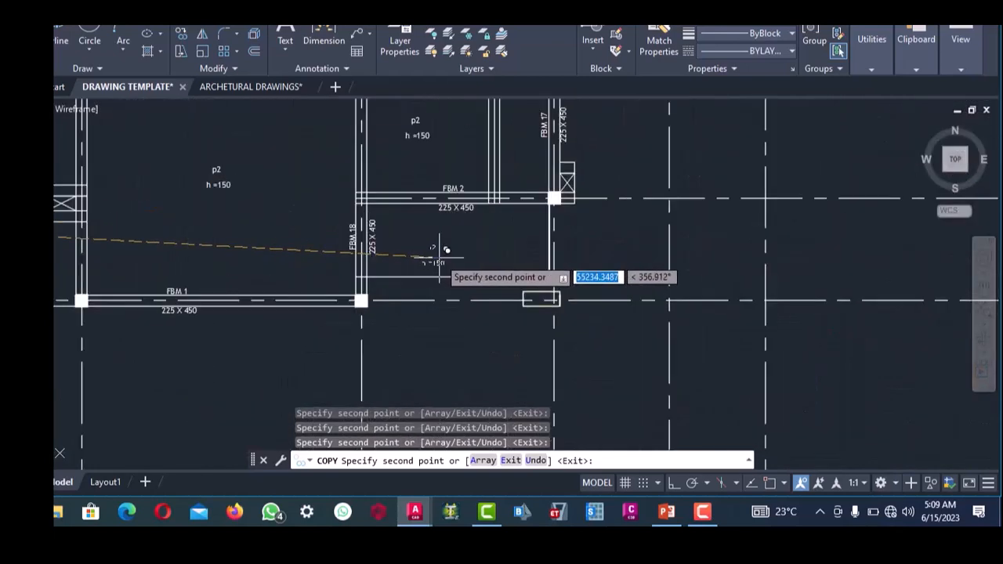
pyautogui.press('Return')
# - Delete the p2 text from the slab label in the panel below FBM 2
pyautogui.scroll(6, 448, 247)
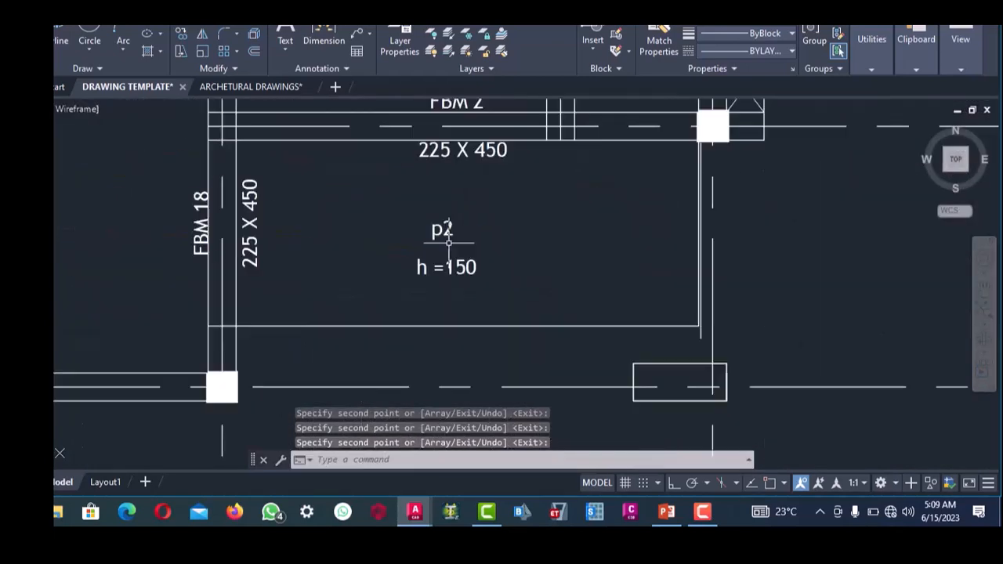
pyautogui.scroll(-6, 447, 247)
pyautogui.scroll(5, 462, 247)
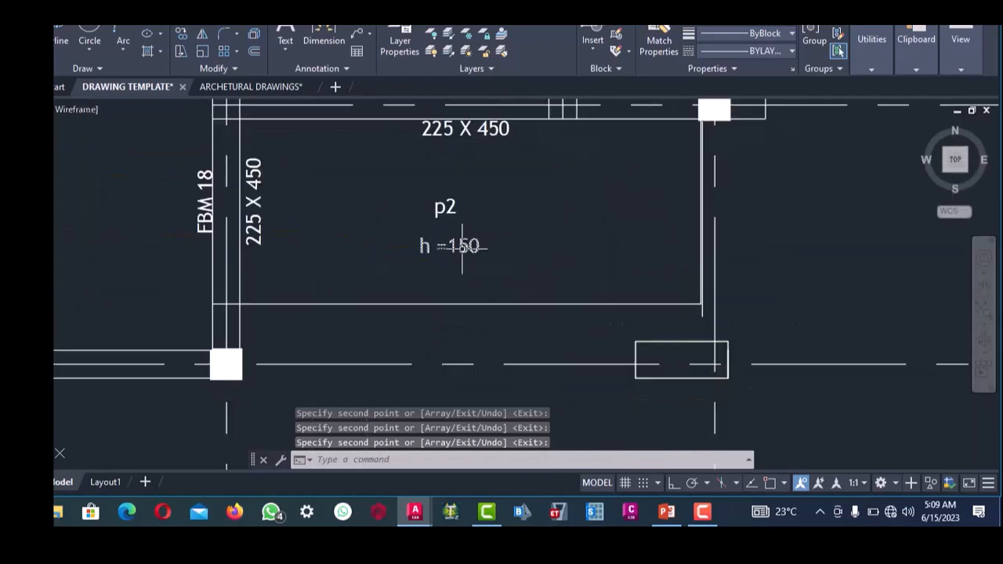
pyautogui.click(450, 211)
pyautogui.click(467, 213)
pyautogui.click(432, 195)
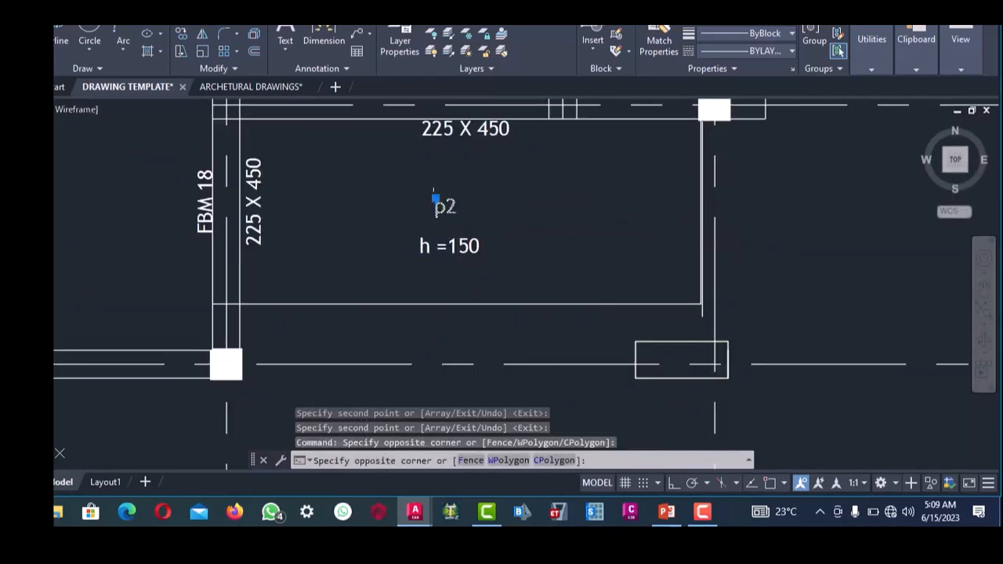
pyautogui.click(439, 197)
pyautogui.press('Delete')
# - Change the thickness text in the panel below FBM 2 to h =175
pyautogui.scroll(2, 463, 239)
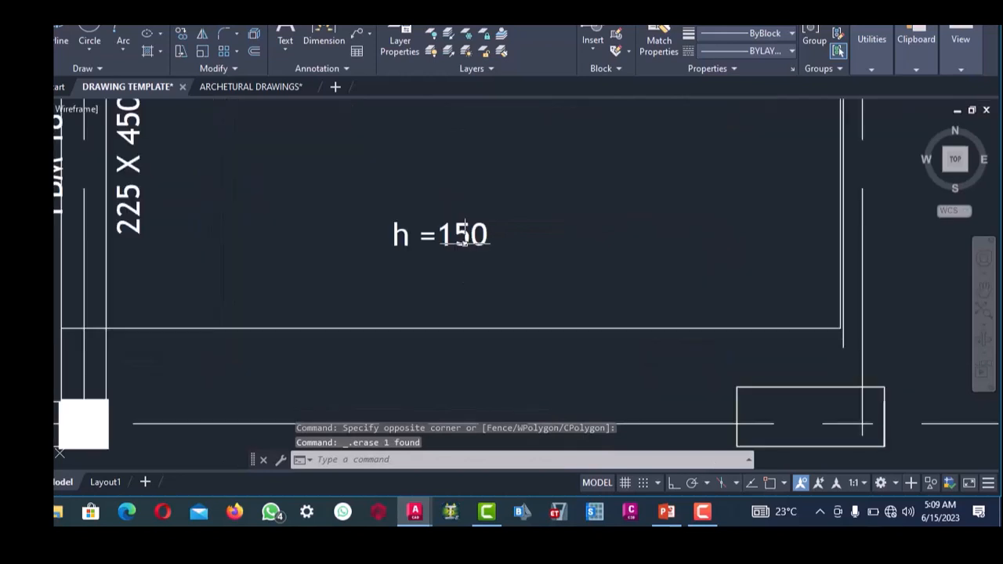
pyautogui.click(466, 232)
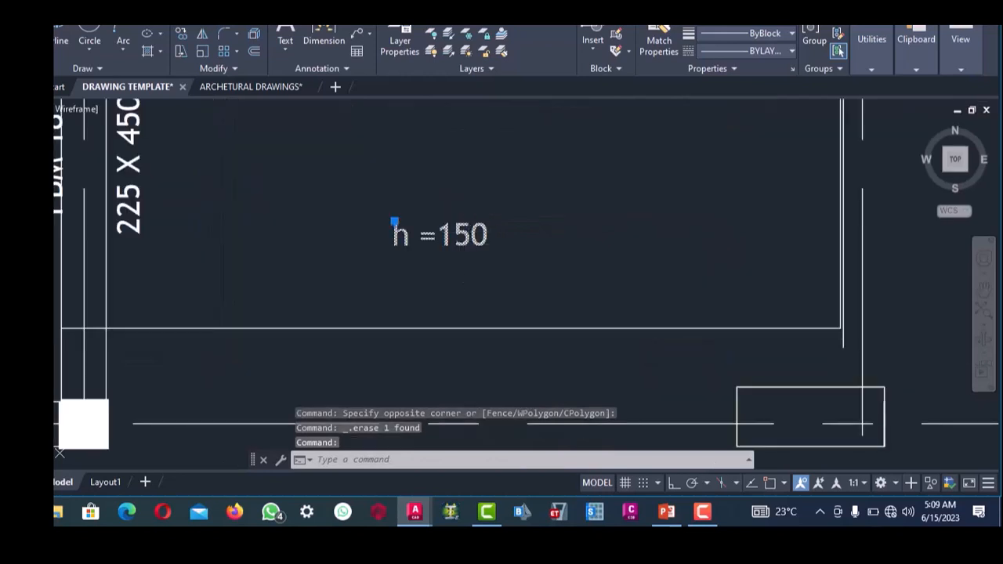
pyautogui.doubleClick(466, 235)
pyautogui.scroll(-2, 465, 248)
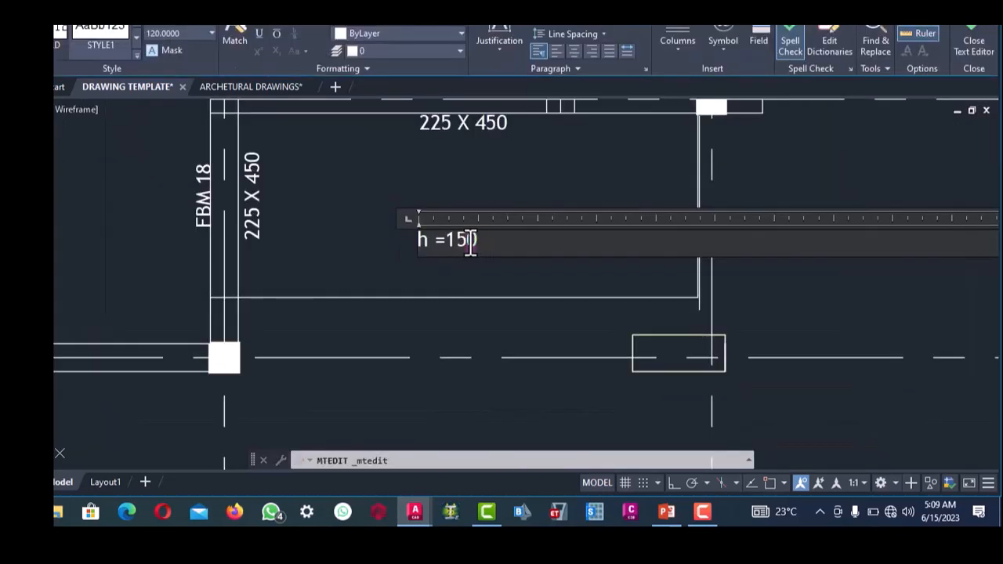
pyautogui.moveTo(471, 242); pyautogui.dragTo(466, 244)
pyautogui.click(466, 272)
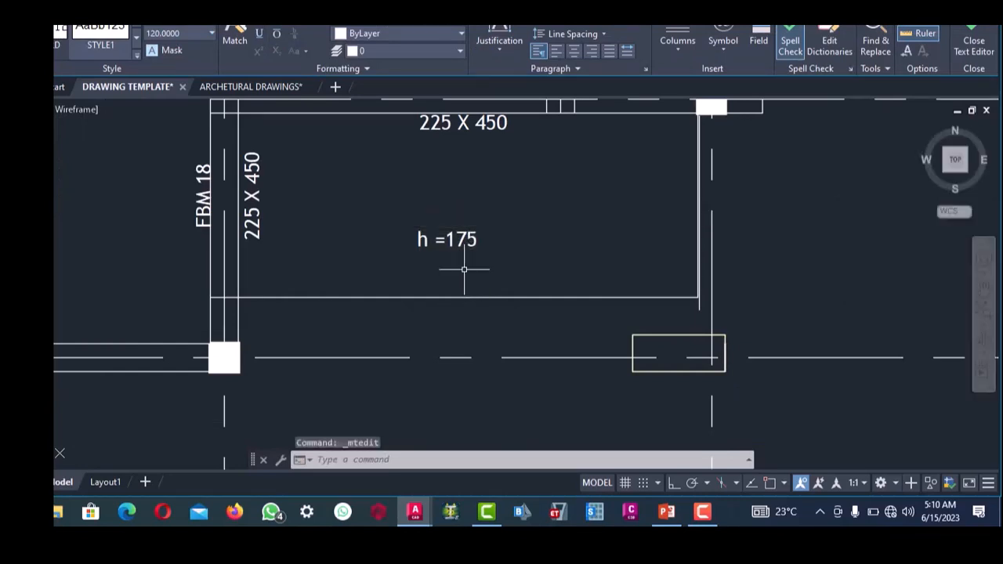
pyautogui.scroll(-3, 464, 268)
pyautogui.scroll(5, 428, 226)
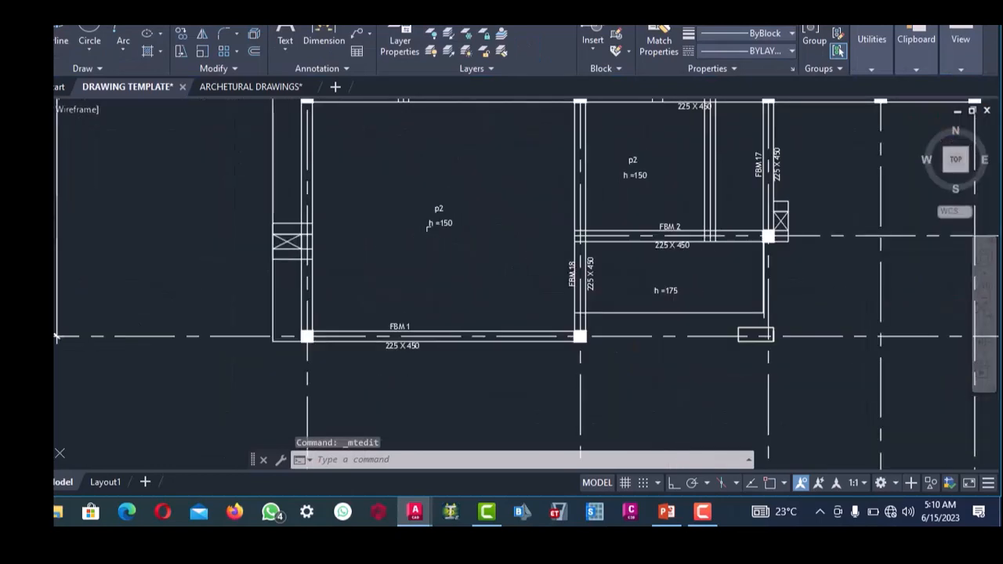
pyautogui.scroll(6, 428, 226)
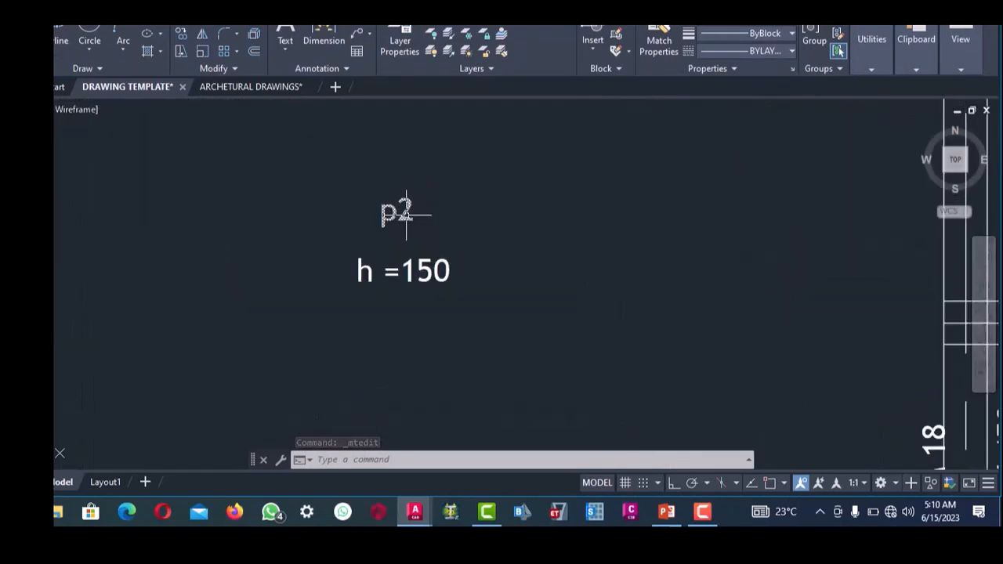
pyautogui.click(406, 214)
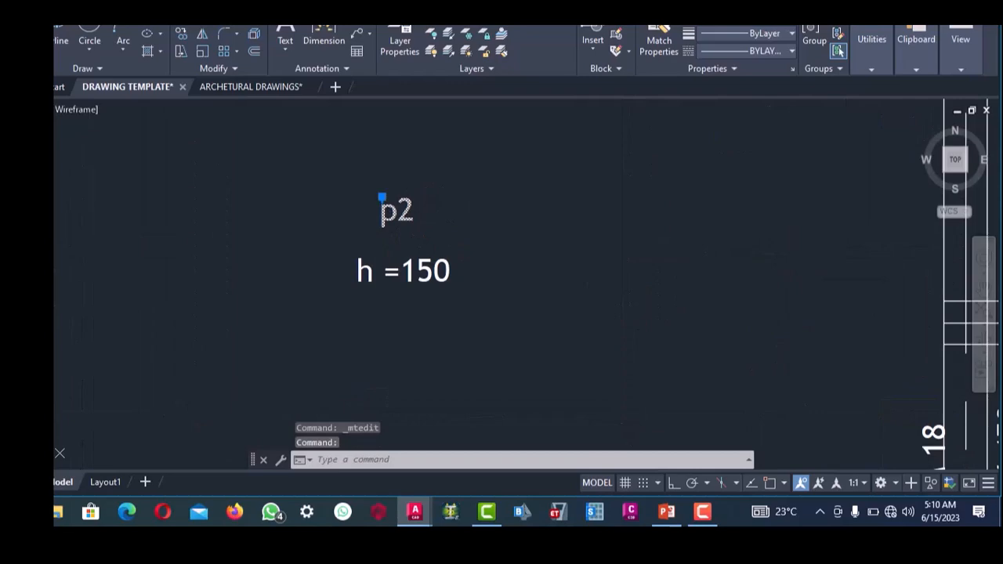
pyautogui.doubleClick(399, 215)
pyautogui.scroll(-2, 400, 227)
pyautogui.click(409, 233)
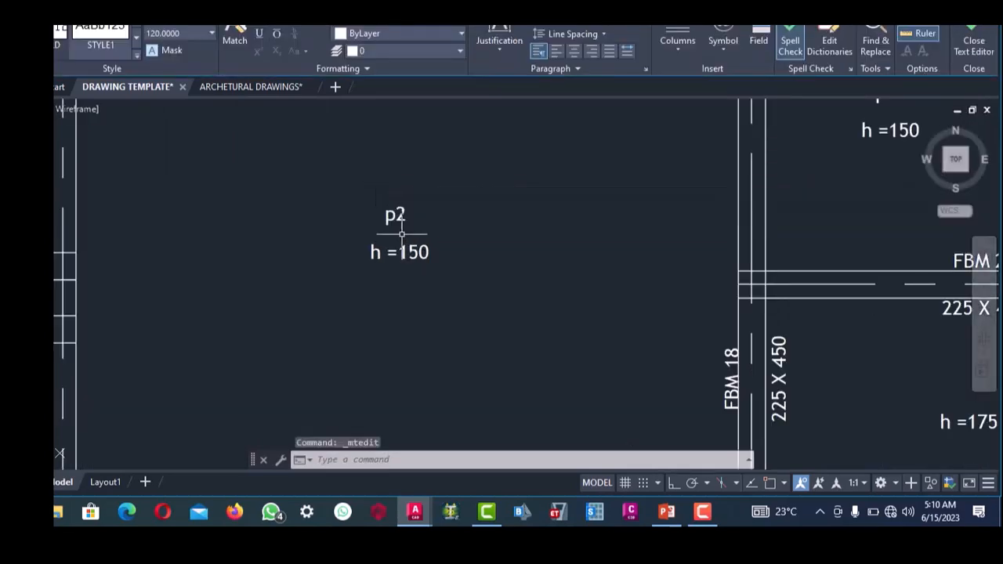
# - Move the h =175 label slightly up, toward the middle of the panel below FBM 2
pyautogui.scroll(-6, 395, 236)
pyautogui.scroll(3, 415, 243)
pyautogui.scroll(-3, 481, 264)
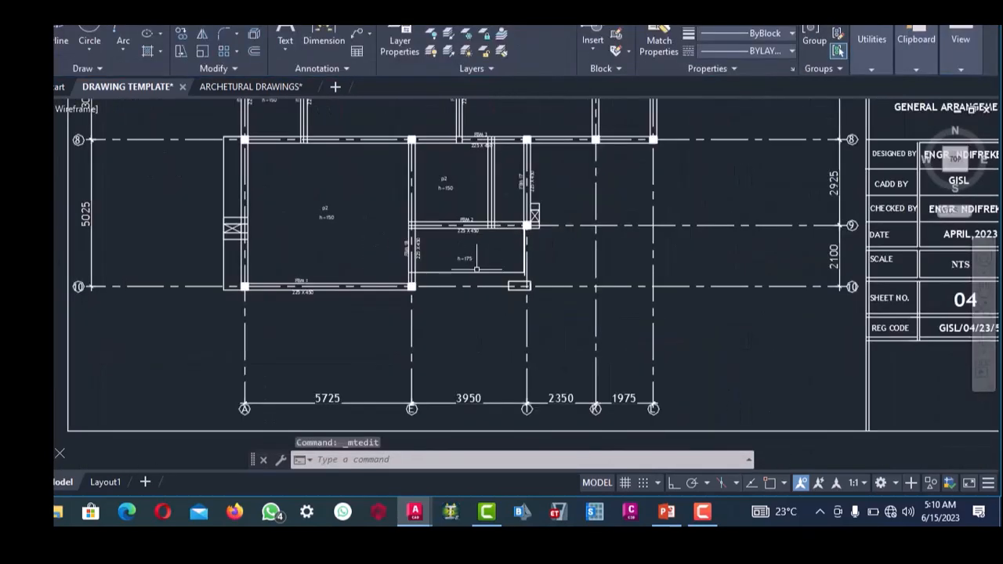
pyautogui.scroll(6, 470, 251)
pyautogui.click(425, 200)
pyautogui.click(422, 199)
pyautogui.rightClick(421, 202)
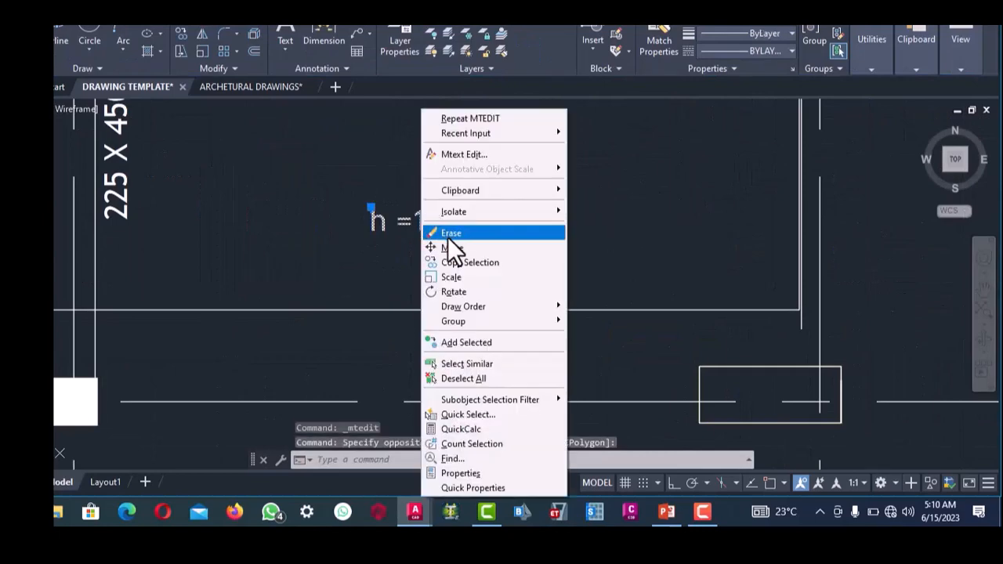
pyautogui.click(447, 244)
pyautogui.click(449, 238)
pyautogui.click(464, 194)
# - Change the panel name in the large panel above FBM 1 to p1
pyautogui.scroll(-5, 464, 196)
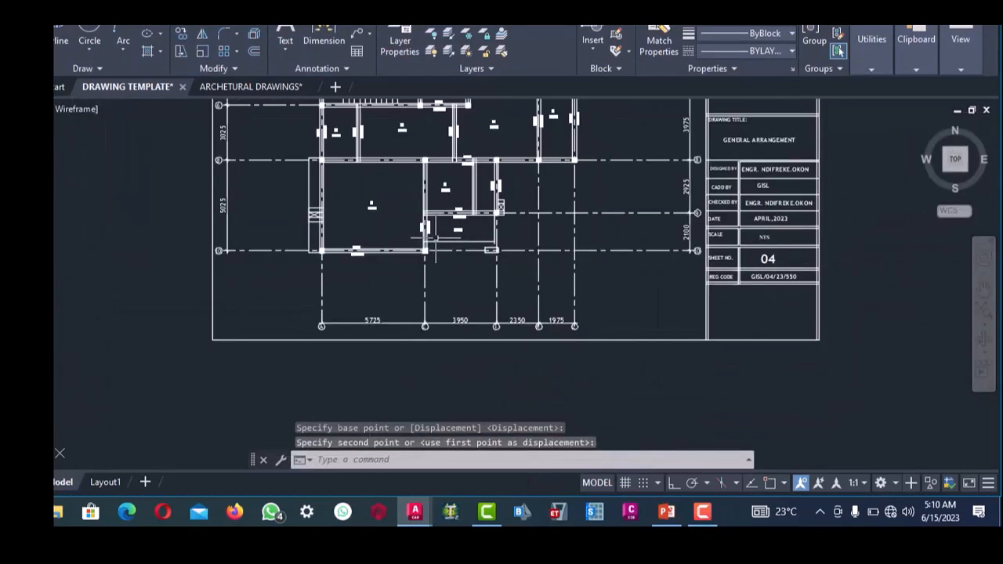
pyautogui.scroll(5, 366, 212)
pyautogui.scroll(2, 366, 207)
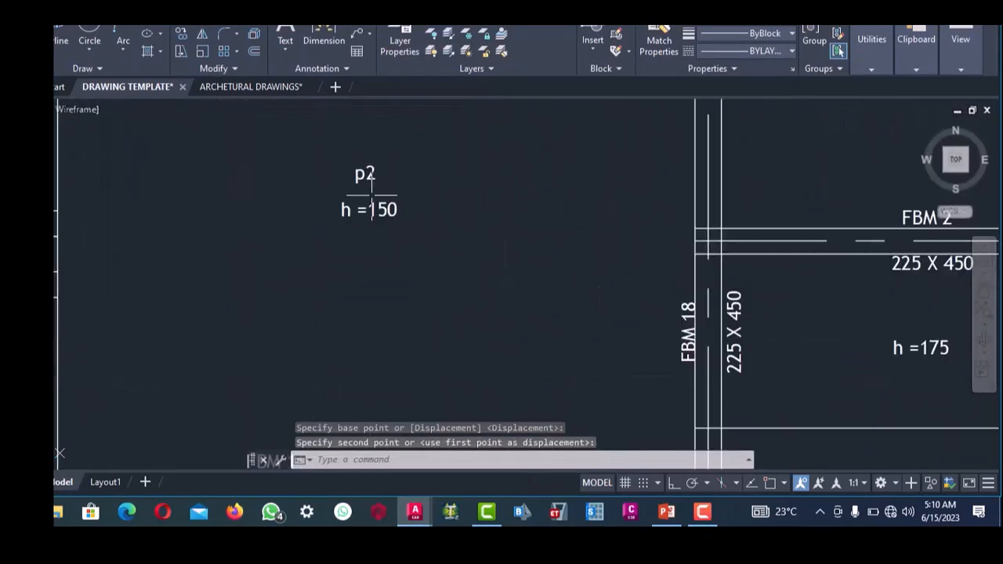
pyautogui.scroll(2, 362, 188)
pyautogui.click(368, 182)
pyautogui.doubleClick(368, 183)
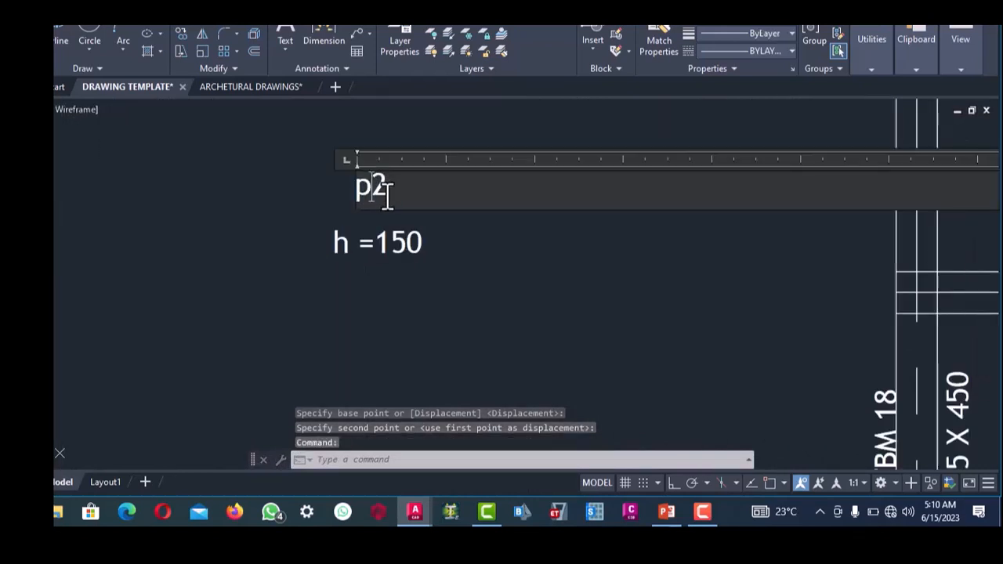
pyautogui.moveTo(387, 188); pyautogui.dragTo(377, 188)
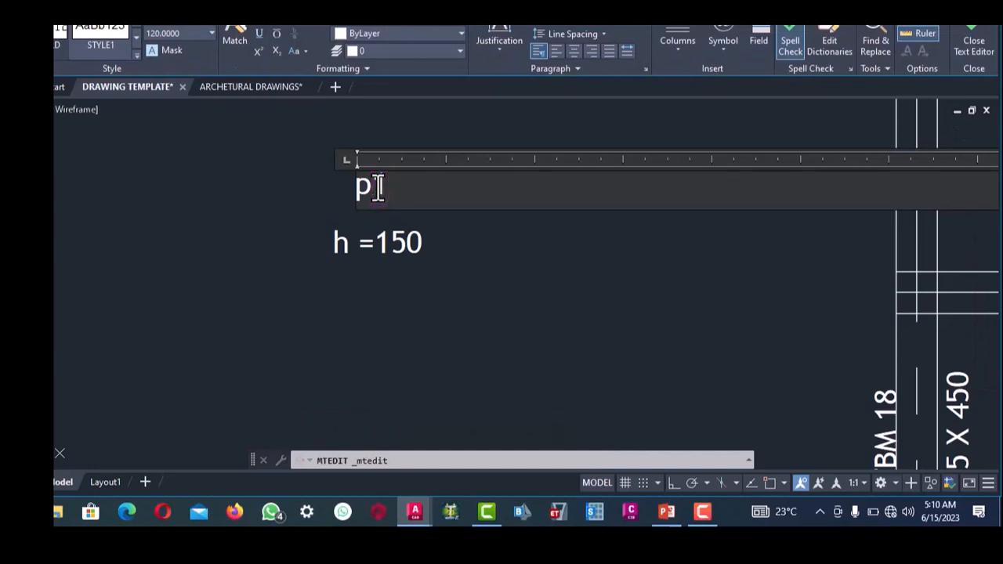
pyautogui.scroll(-2, 419, 182)
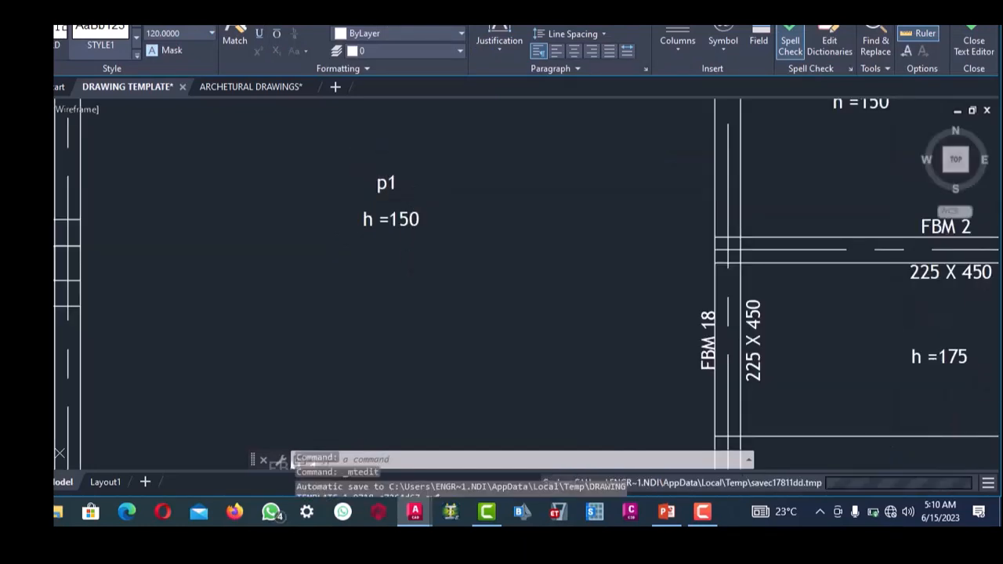
pyautogui.scroll(-3, 402, 255)
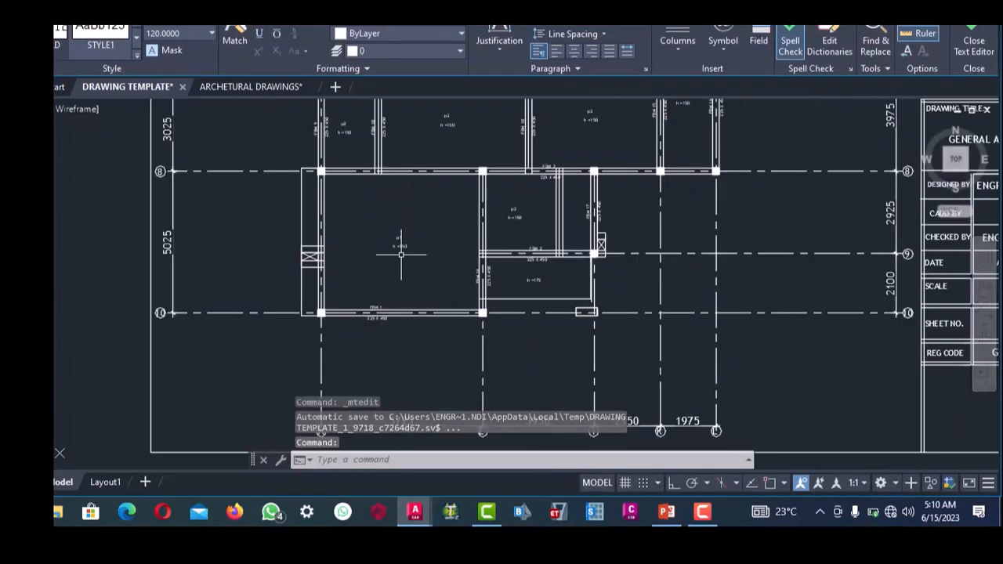
# - Change the panel name in the narrow panel between FBM 9 and FBM 10 to p3
pyautogui.scroll(4, 522, 220)
pyautogui.scroll(-3, 444, 233)
pyautogui.scroll(-3, 444, 233)
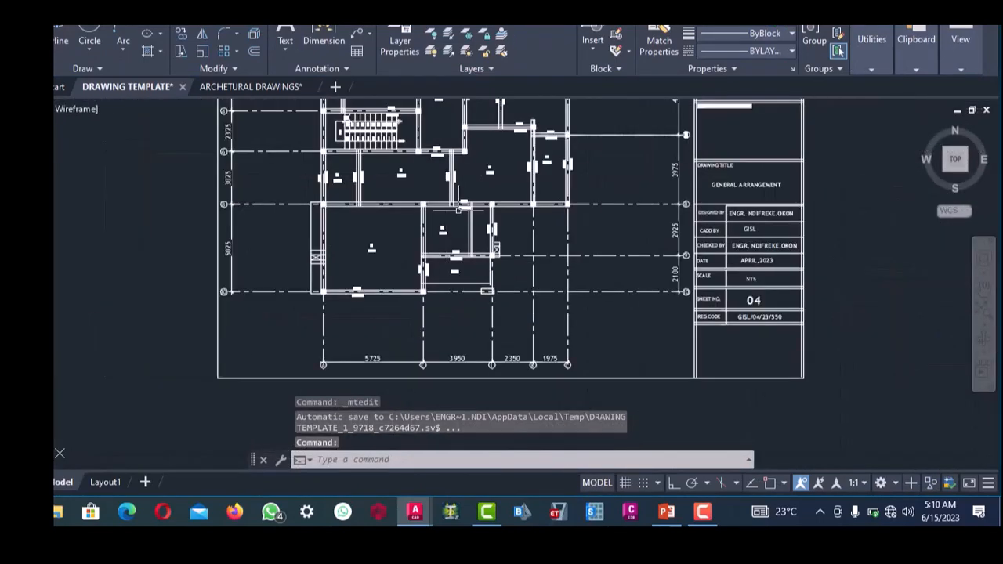
pyautogui.scroll(8, 282, 220)
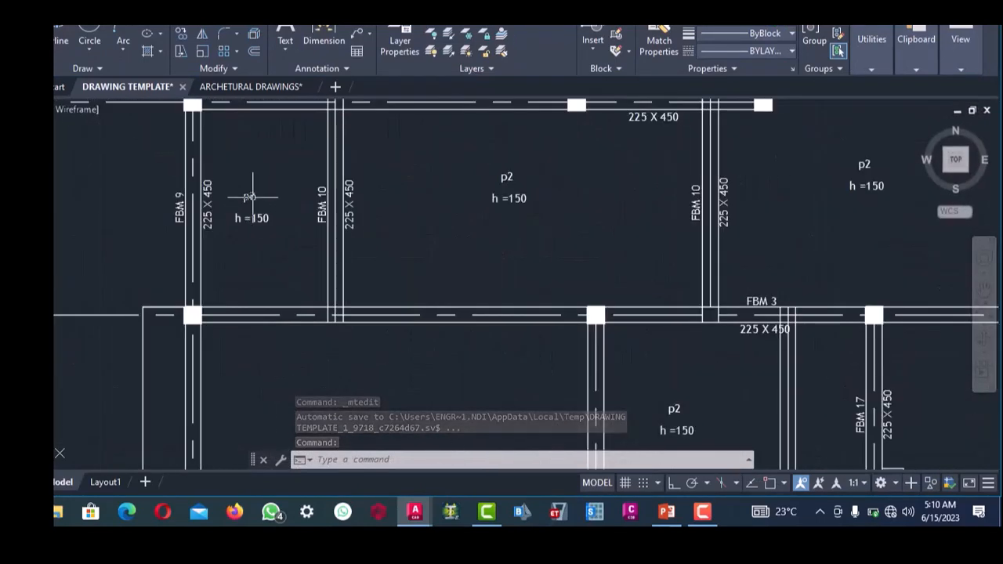
pyautogui.click(246, 194)
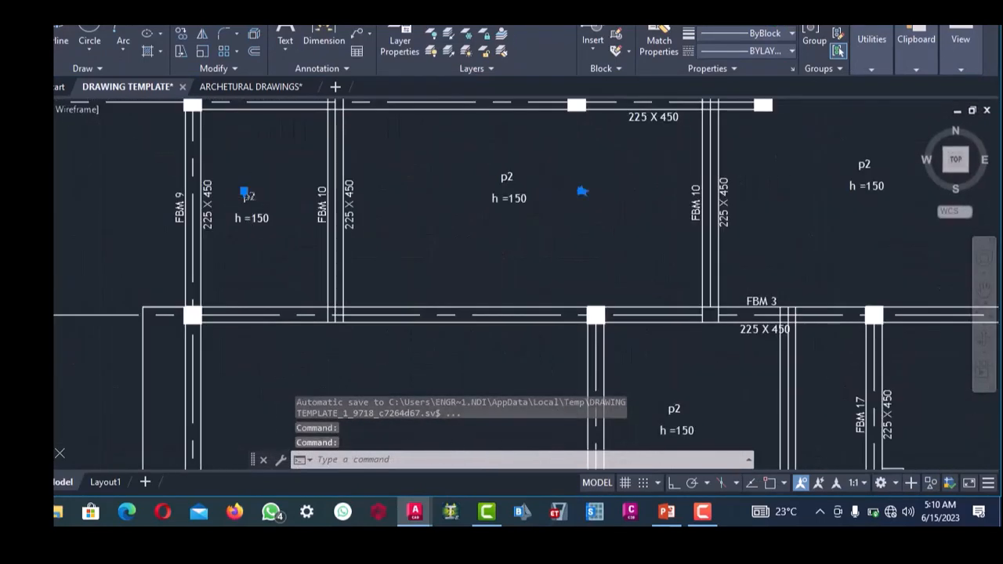
pyautogui.doubleClick(246, 193)
pyautogui.scroll(2, 251, 189)
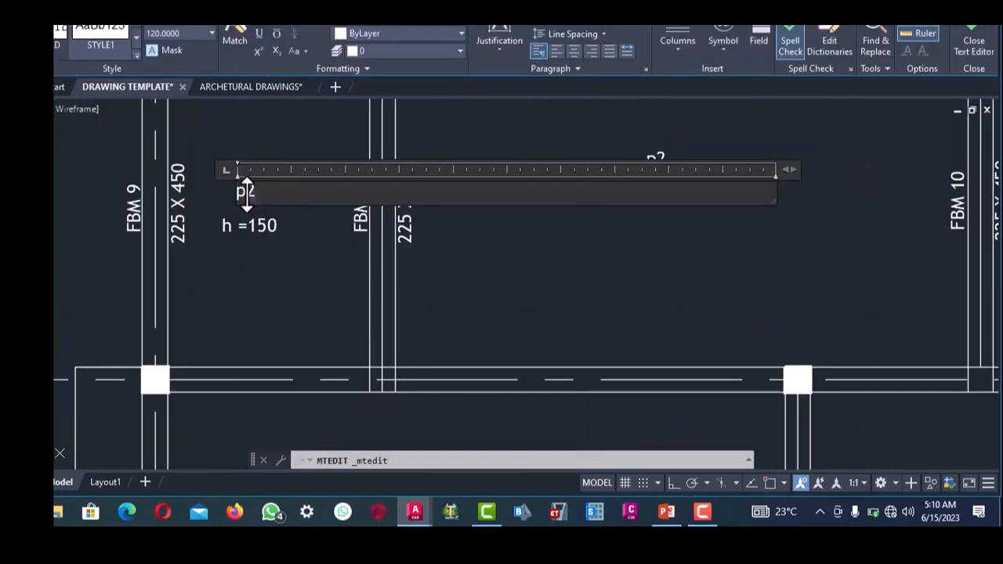
pyautogui.write('3')
pyautogui.click(302, 247)
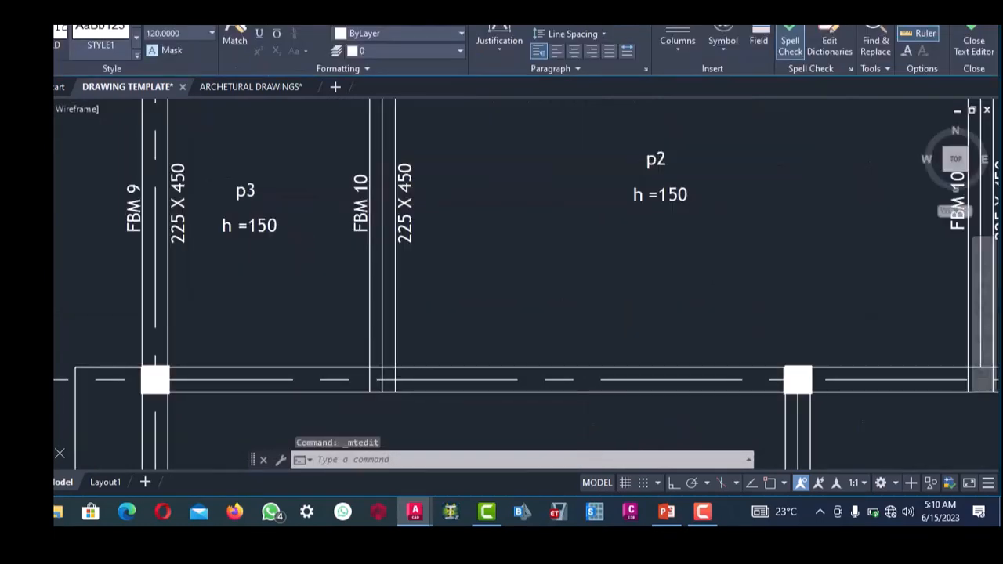
# - Change the panel name in the panel between the two FBM 10 beams to p4
pyautogui.scroll(-4, 305, 254)
pyautogui.scroll(4, 450, 223)
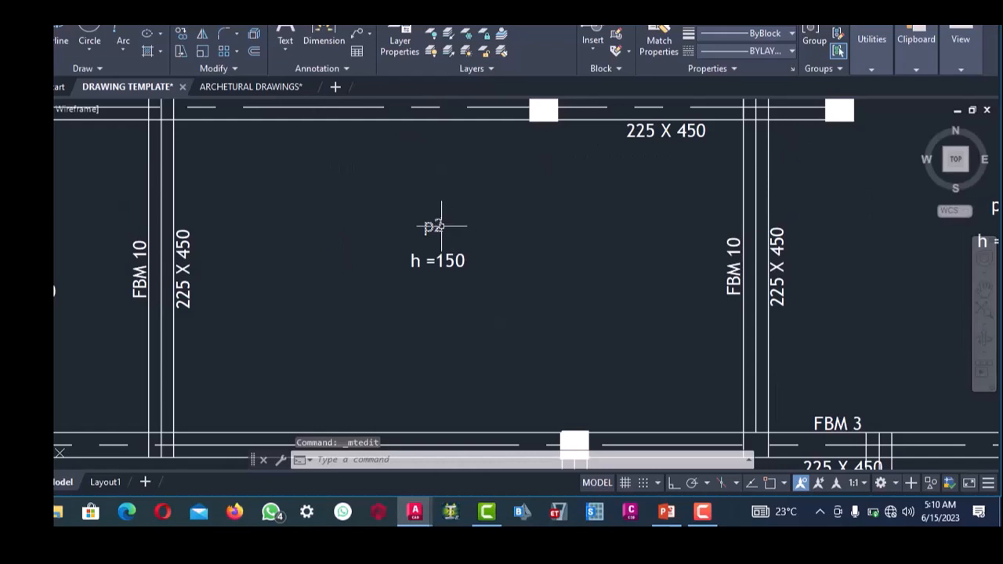
pyautogui.doubleClick(440, 226)
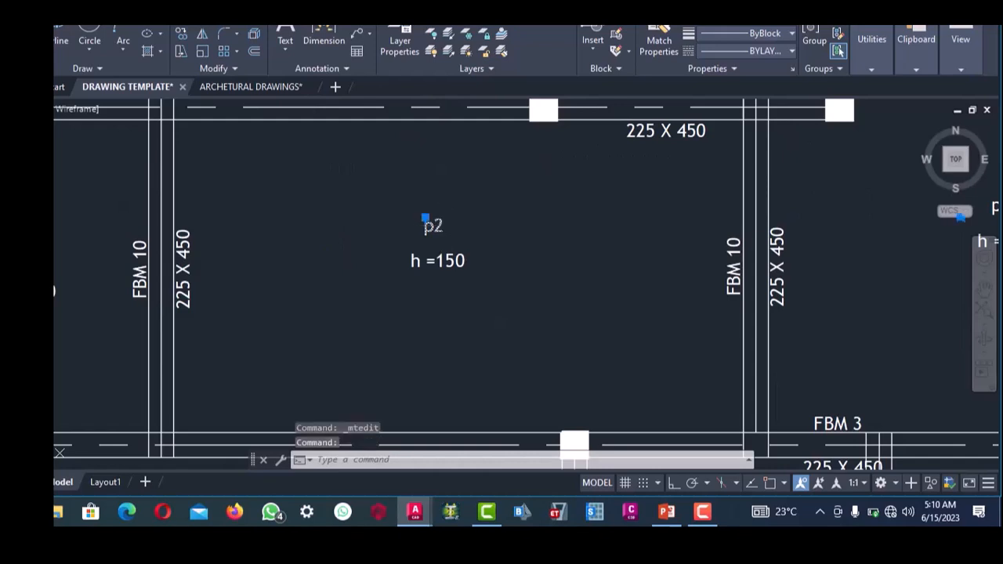
pyautogui.scroll(2, 439, 227)
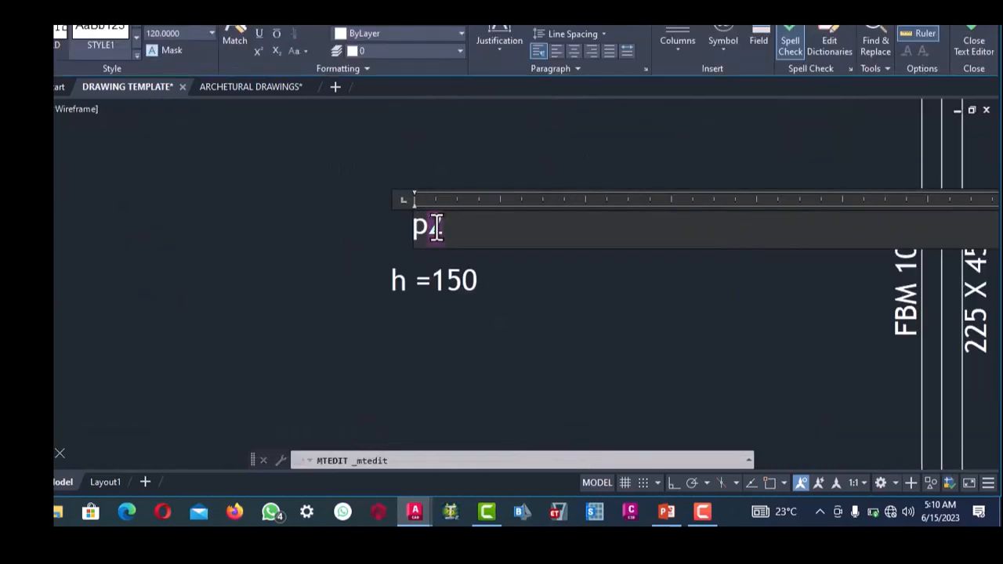
pyautogui.write('4')
pyautogui.scroll(-2, 435, 237)
pyautogui.click(415, 305)
pyautogui.scroll(-1, 414, 307)
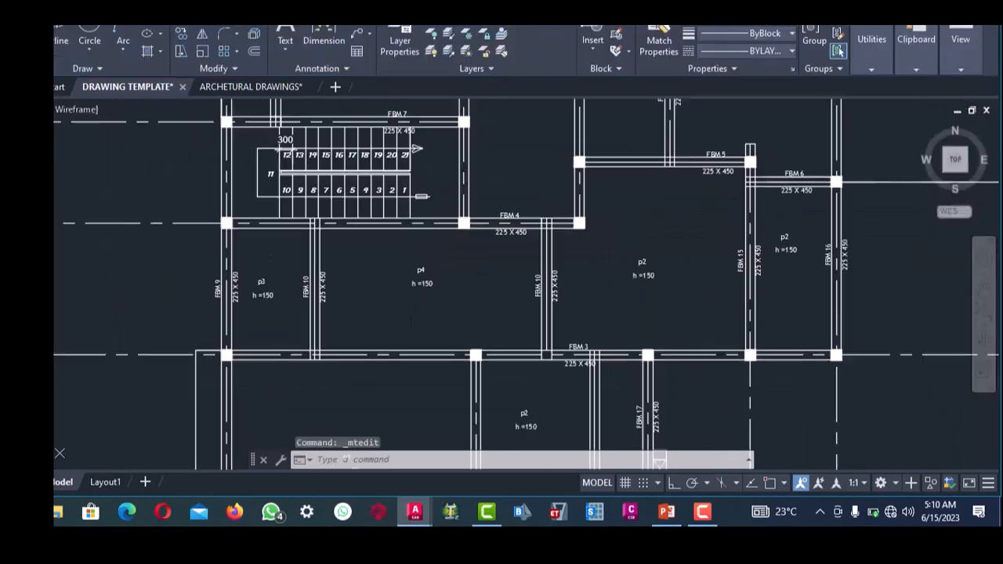
# - Change the panel name in the panel between FBM 10 and FBM 15 to p5
pyautogui.scroll(-4, 414, 306)
pyautogui.scroll(7, 447, 283)
pyautogui.click(441, 281)
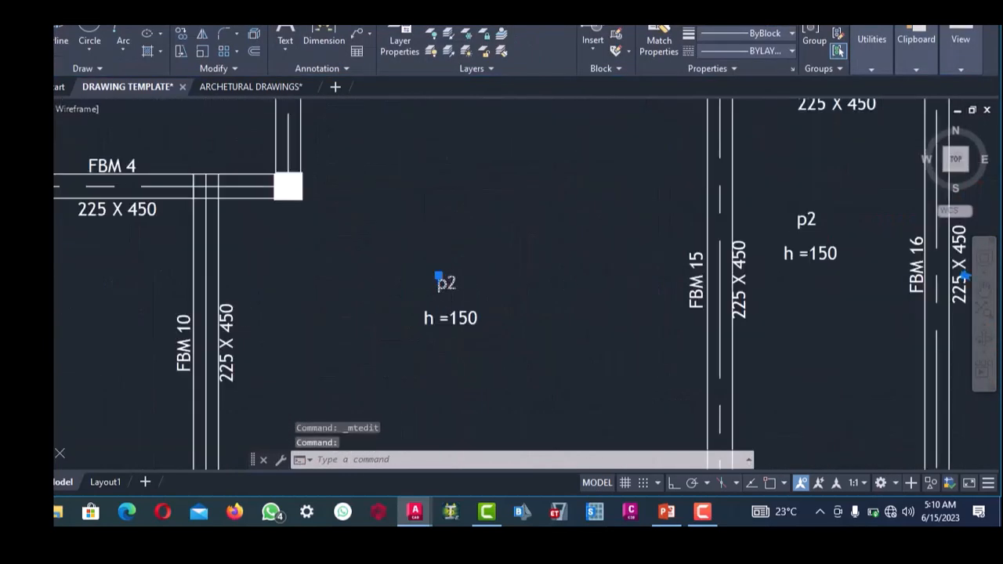
pyautogui.doubleClick(445, 282)
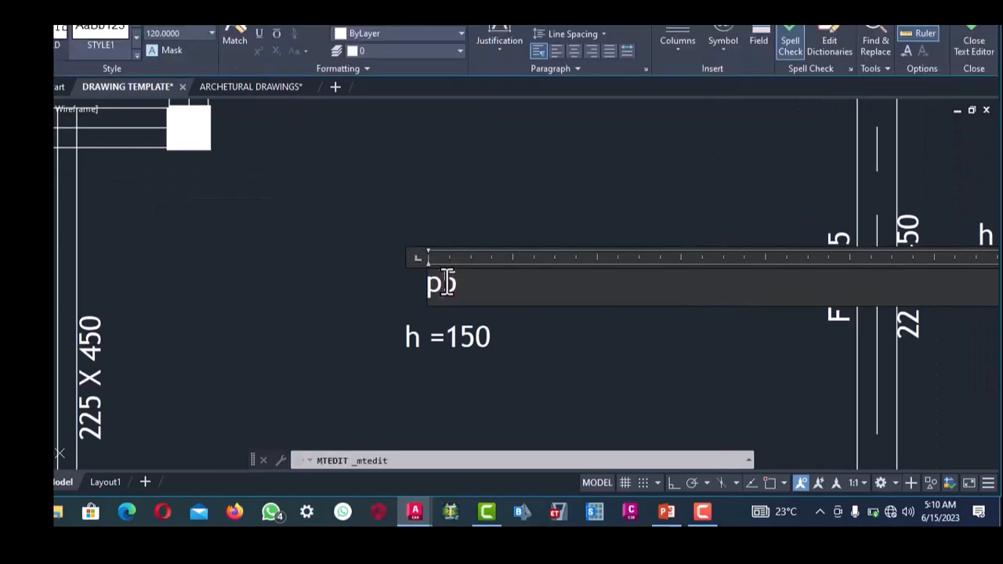
pyautogui.click(416, 227)
# - Change the panel name in the panel below FBM 6, between FBM 15 and FBM 16, to p6
pyautogui.scroll(-8, 407, 235)
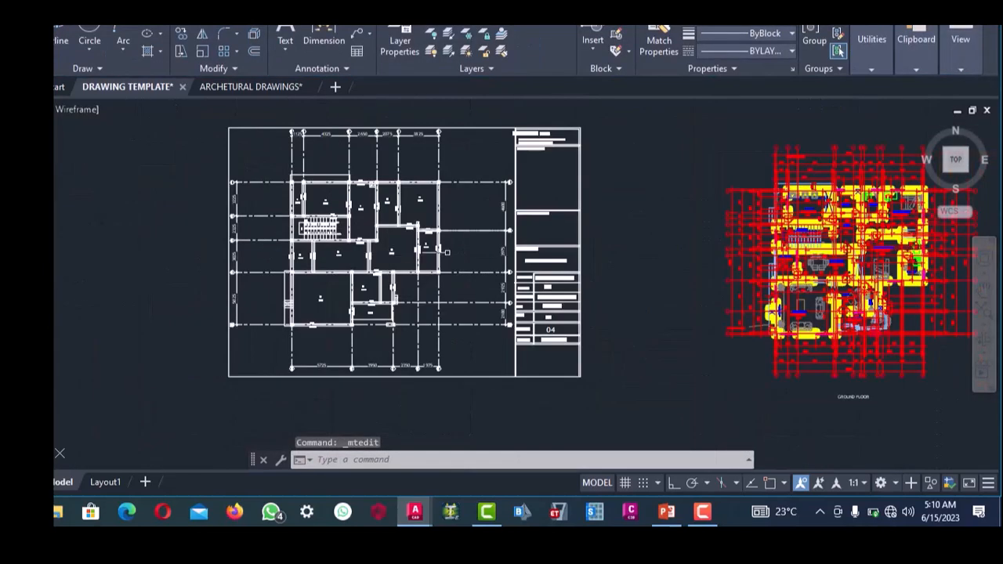
pyautogui.scroll(6, 314, 251)
pyautogui.scroll(2, 381, 222)
pyautogui.click(381, 222)
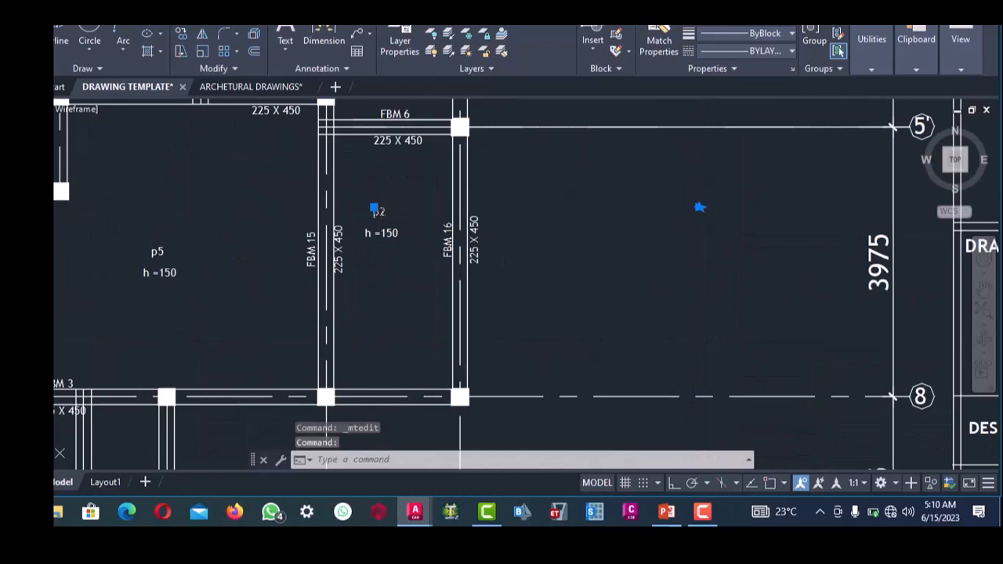
pyautogui.doubleClick(379, 211)
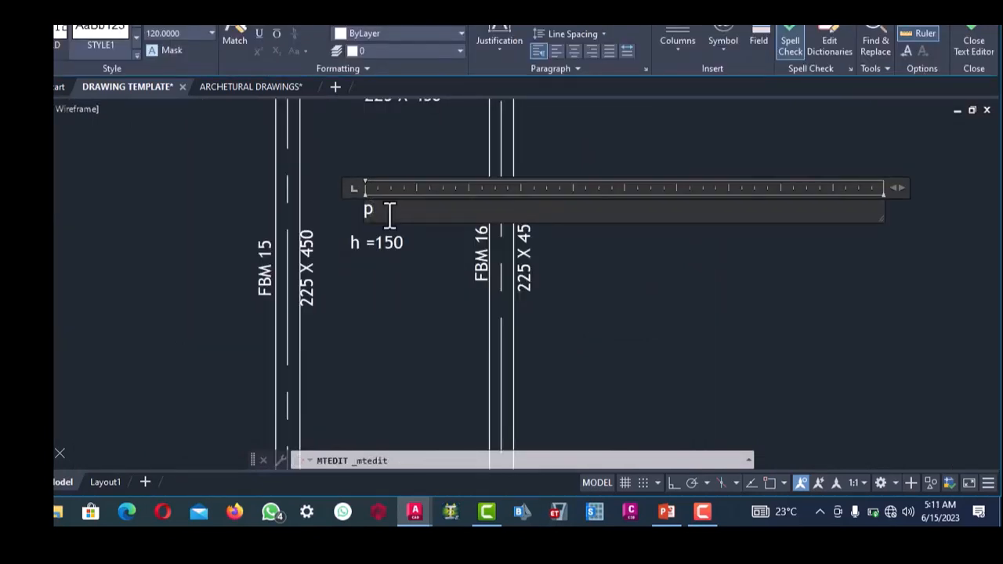
pyautogui.click(408, 254)
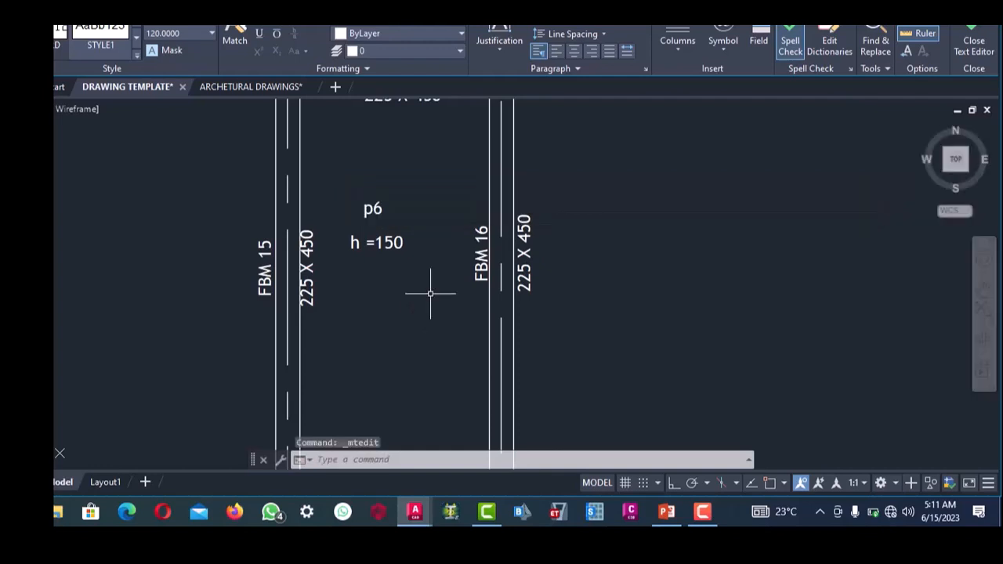
# - Change the panel name in the corner panel above FBM 6, beside FBM 14, to p7
pyautogui.scroll(2, 412, 160)
pyautogui.click(413, 138)
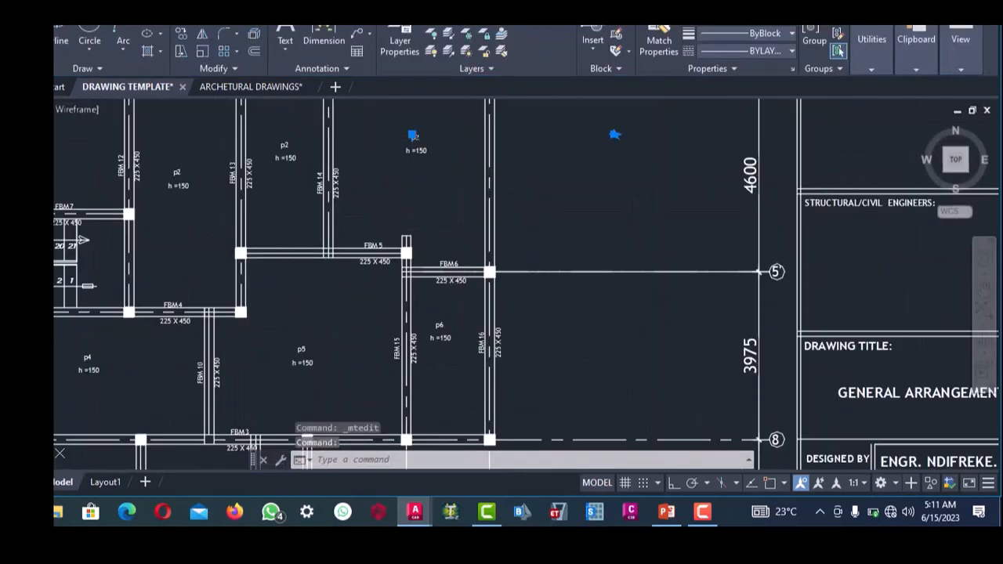
pyautogui.doubleClick(413, 137)
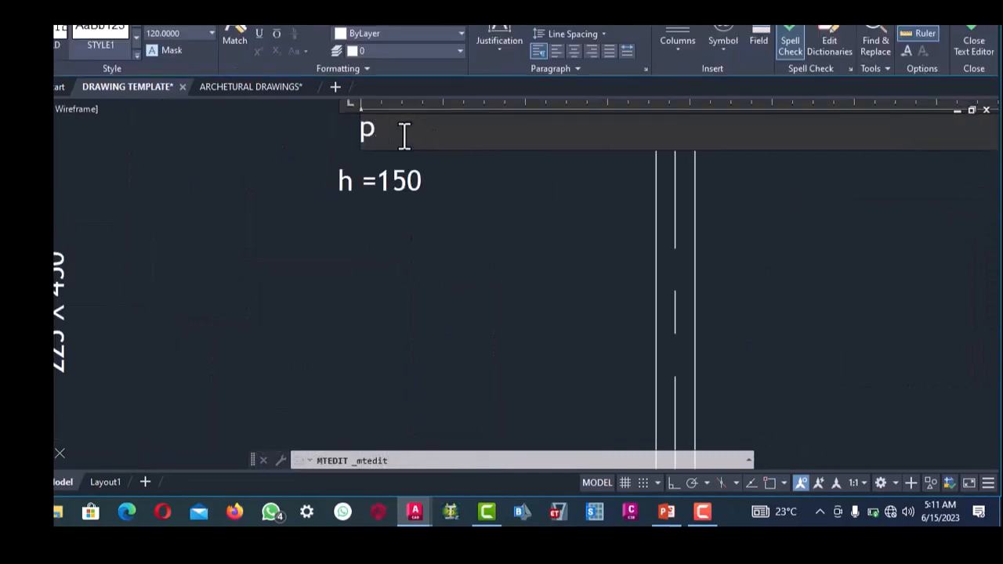
pyautogui.click(427, 262)
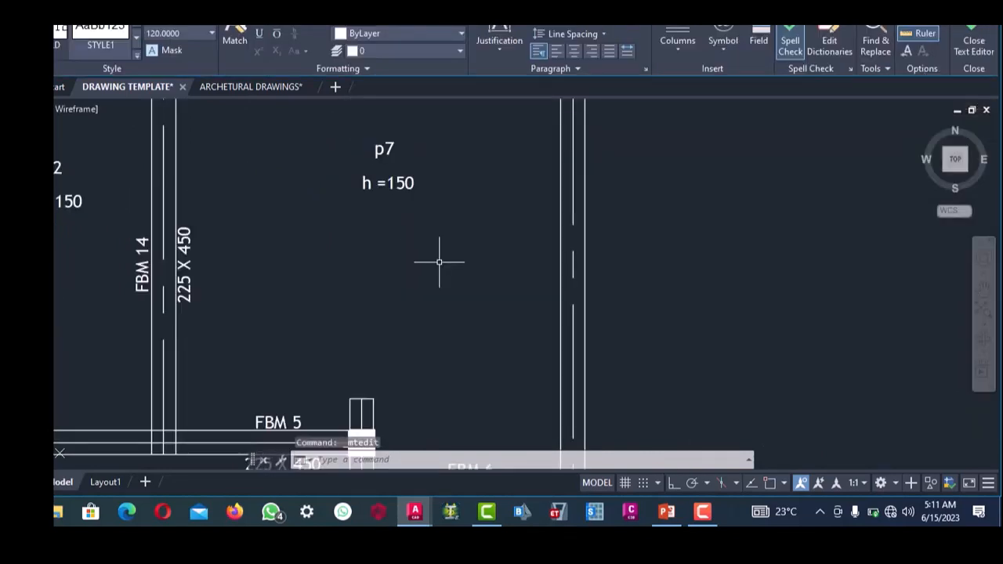
# - Change the panel name in the panel between FBM 13 and FBM 14 to p8
pyautogui.scroll(-2, 439, 263)
pyautogui.scroll(4, 179, 204)
pyautogui.click(228, 175)
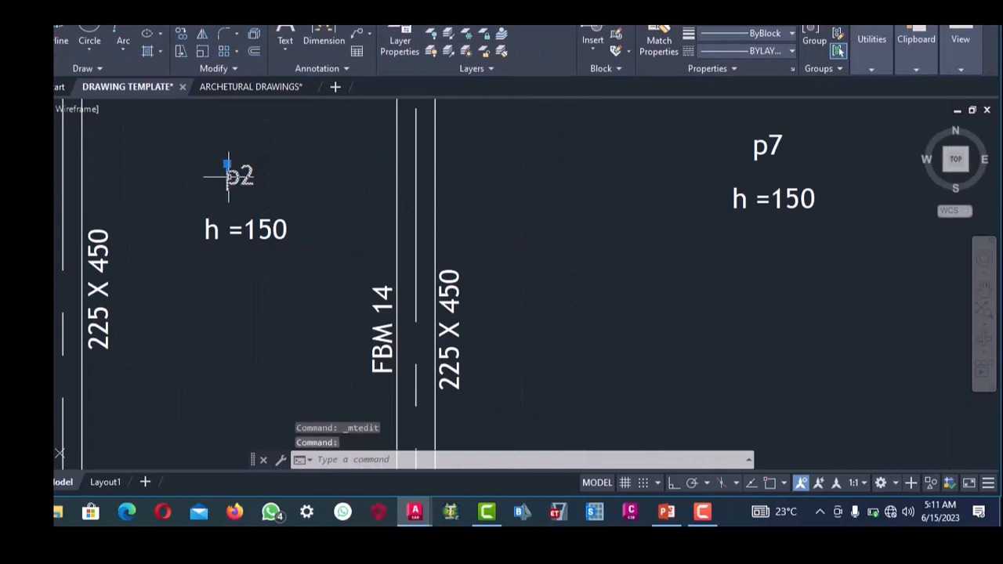
pyautogui.doubleClick(228, 178)
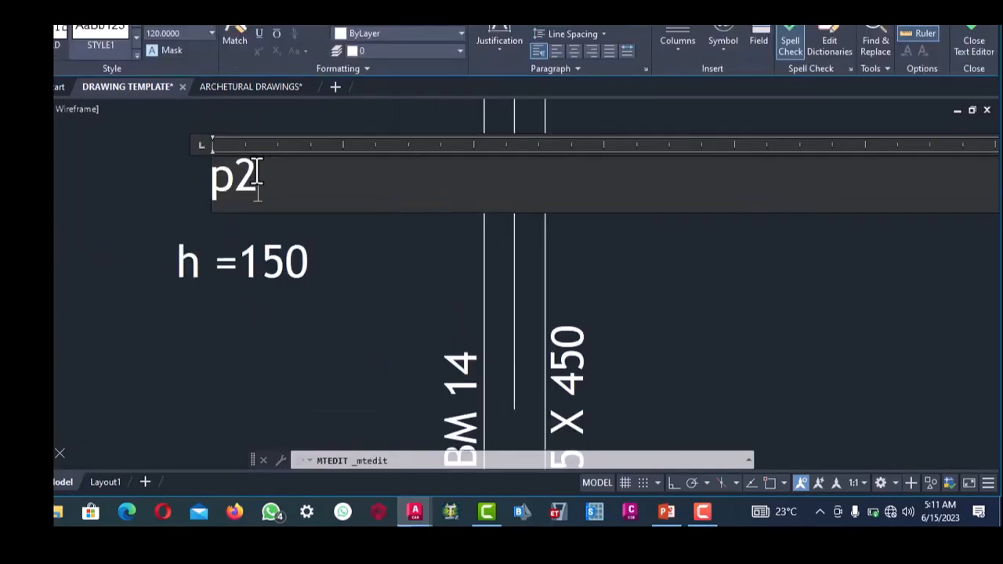
pyautogui.press('BackSpace')
pyautogui.write('8')
pyautogui.click(359, 243)
# - Change the panel name in the panel between FBM 12 and FBM 13 to p9
pyautogui.scroll(-8, 353, 244)
pyautogui.scroll(4, 264, 252)
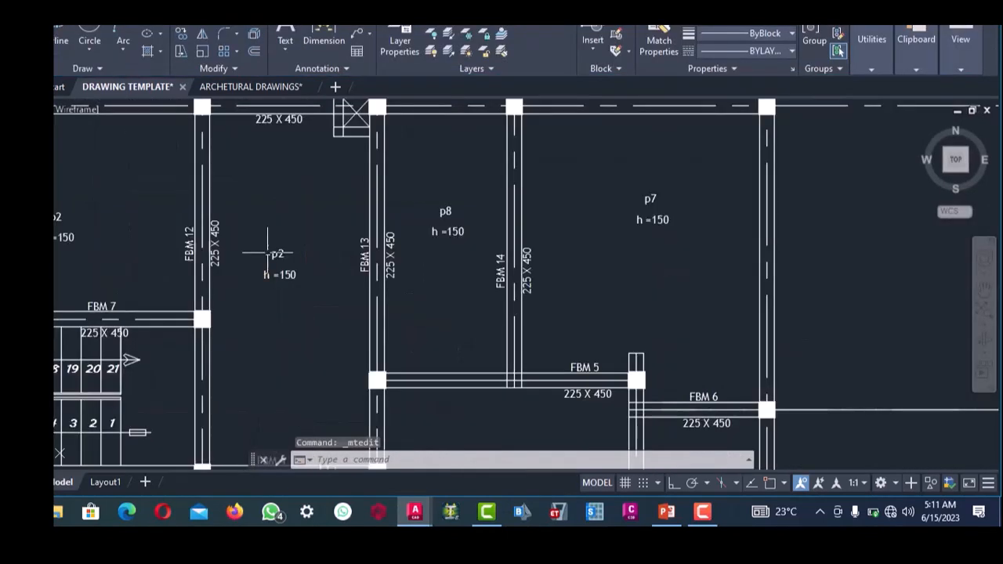
pyautogui.scroll(2, 267, 253)
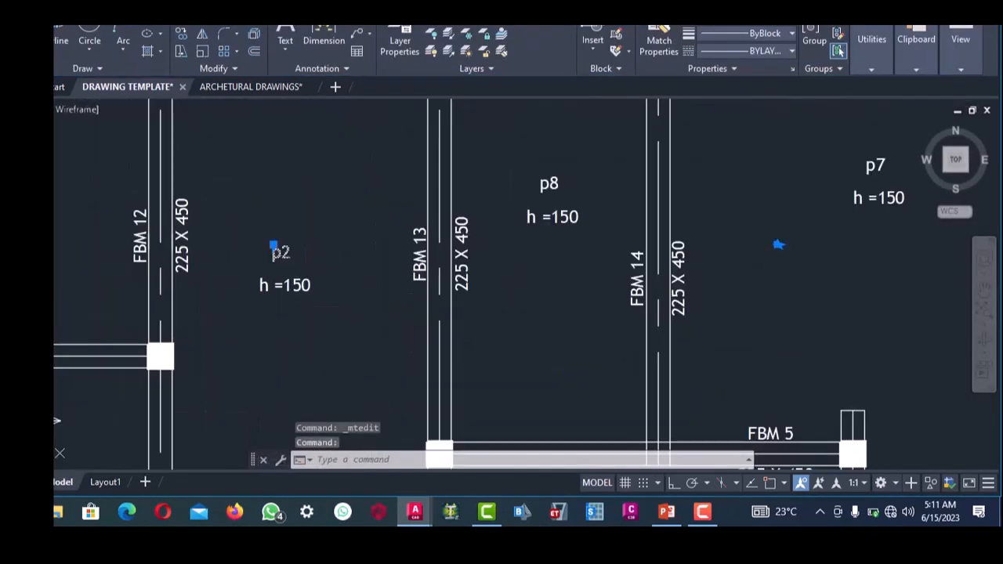
pyautogui.doubleClick(276, 251)
pyautogui.press('BackSpace')
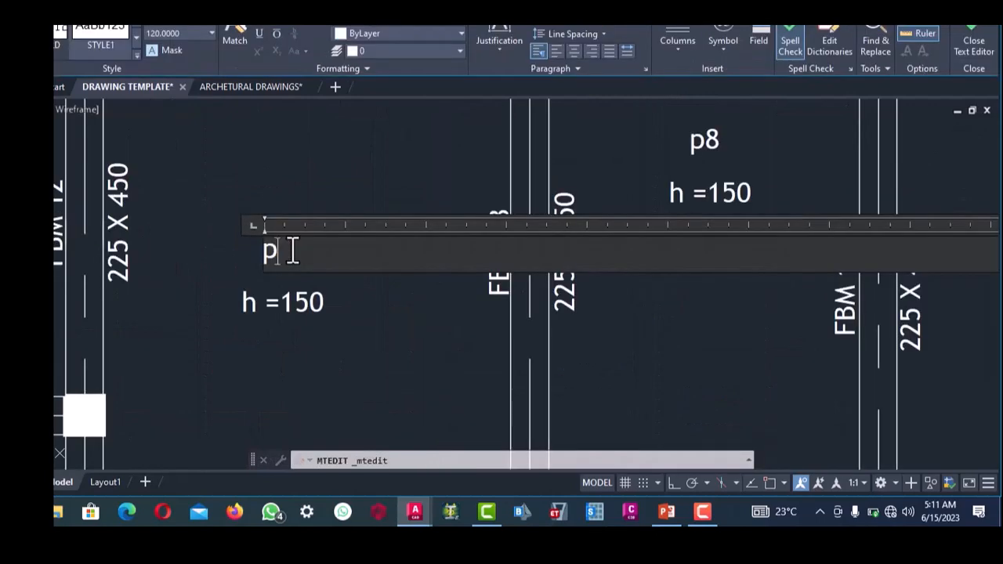
pyautogui.write('9')
pyautogui.scroll(-3, 345, 302)
pyautogui.click(345, 294)
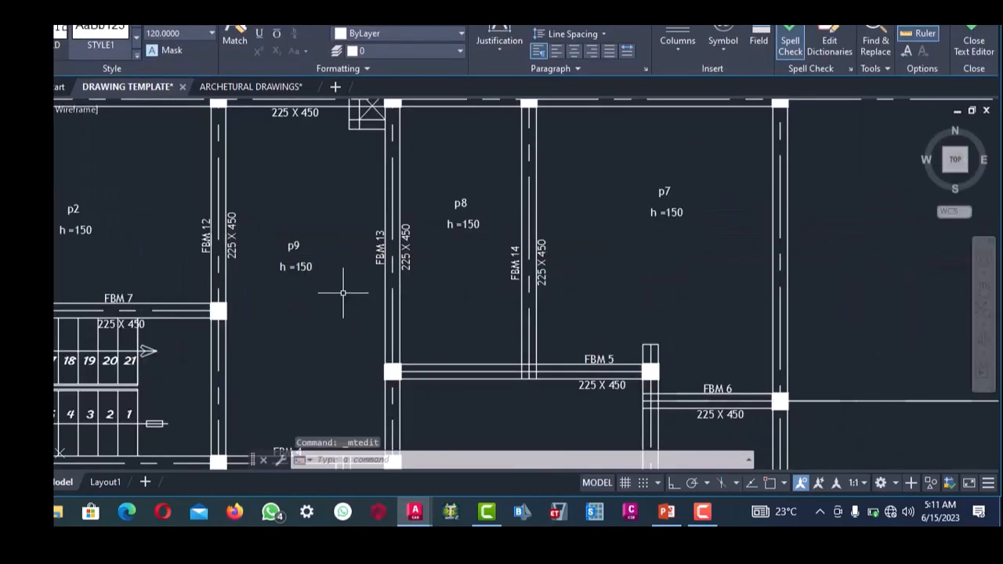
# - Change the panel name in the panel above FBM 7, between FBM 11 and FBM 12, to p10
pyautogui.scroll(-3, 230, 272)
pyautogui.scroll(5, 218, 257)
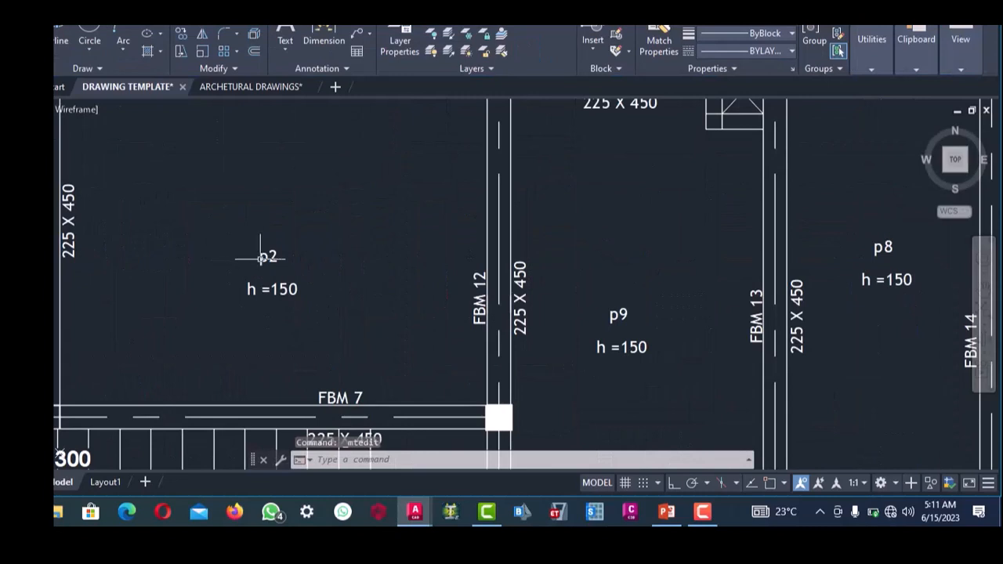
pyautogui.click(260, 257)
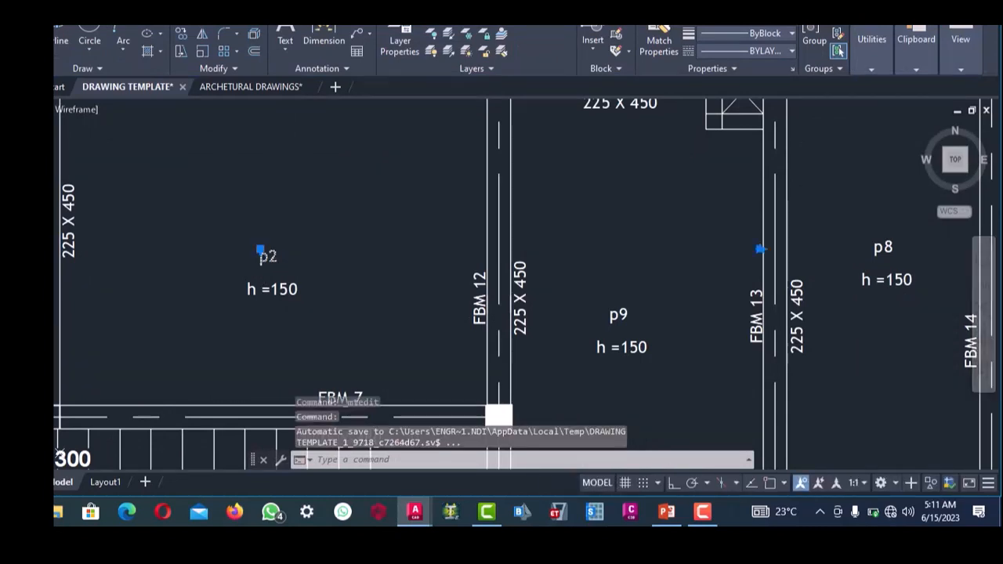
pyautogui.scroll(2, 264, 257)
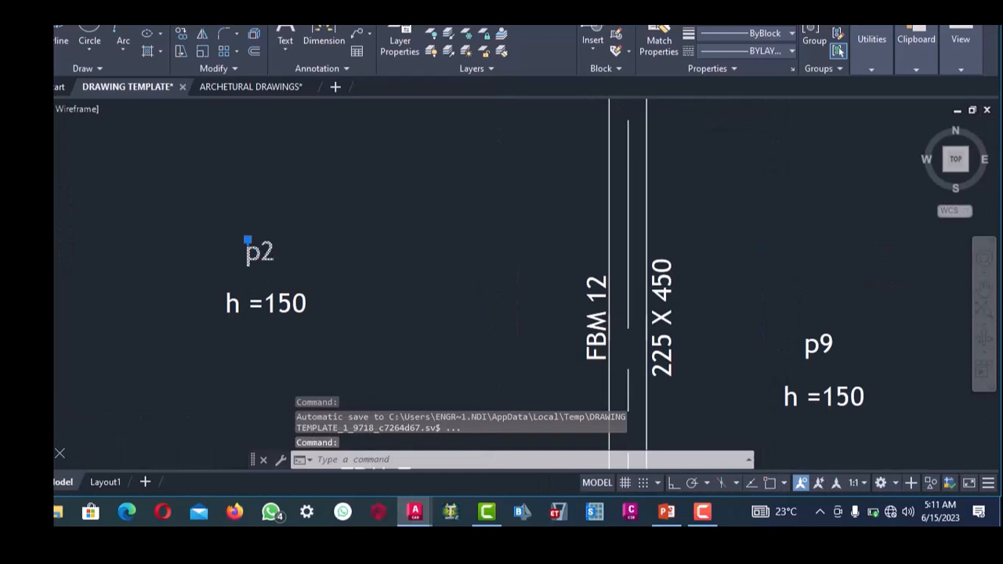
pyautogui.doubleClick(260, 251)
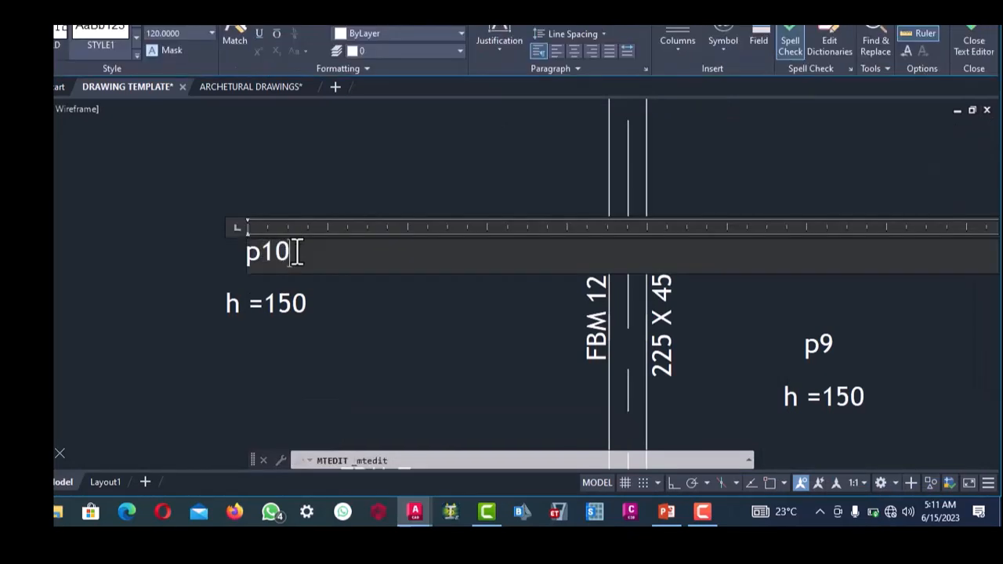
pyautogui.click(376, 321)
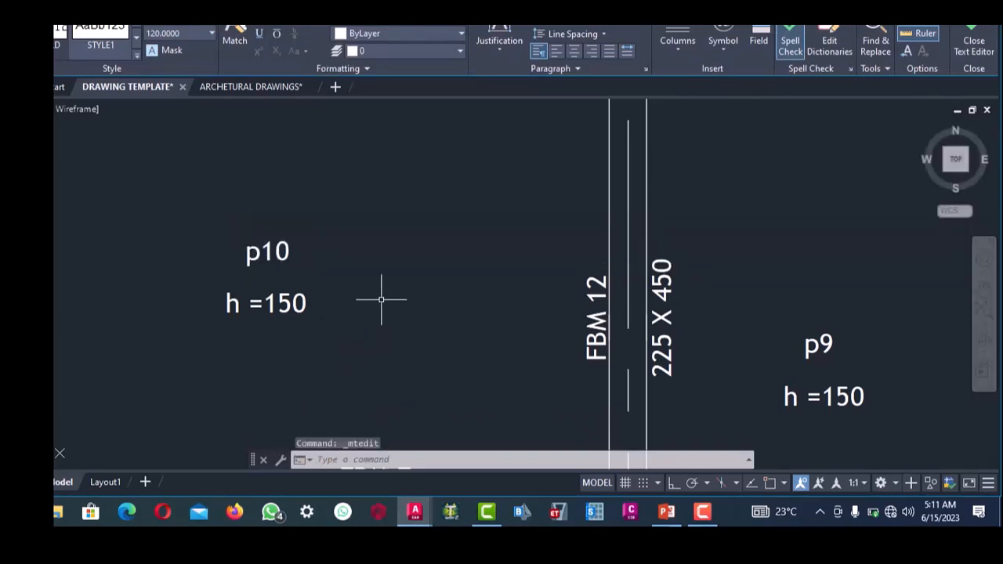
# - Examine the panel names, slab thicknesses and beam labels across the whole general arrangement plan
pyautogui.scroll(-5, 381, 298)
pyautogui.scroll(3, 381, 298)
pyautogui.scroll(-4, 385, 272)
pyautogui.scroll(7, 395, 303)
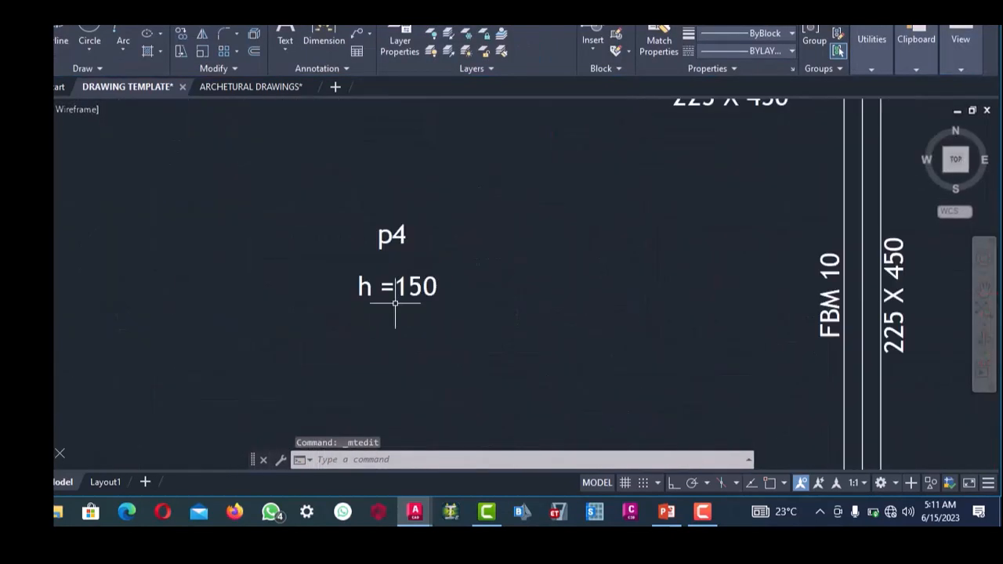
pyautogui.scroll(-6, 391, 246)
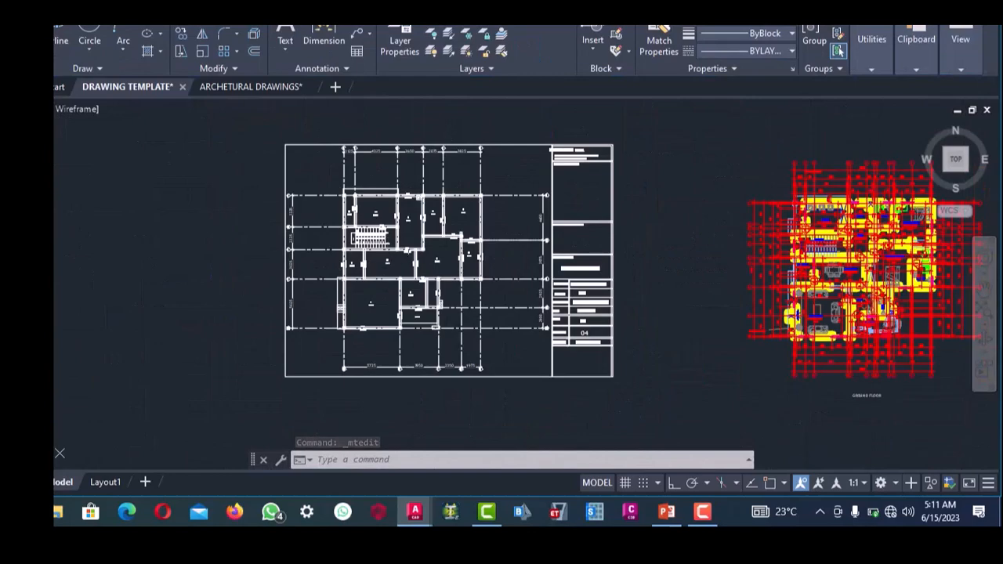
pyautogui.scroll(6, 410, 220)
pyautogui.scroll(-5, 400, 227)
pyautogui.scroll(5, 384, 212)
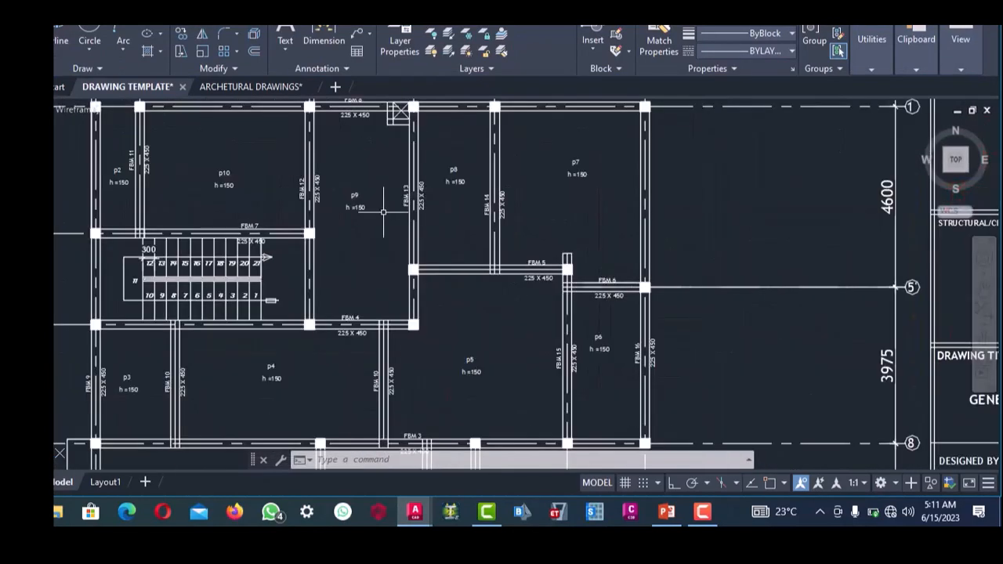
pyautogui.scroll(-6, 384, 216)
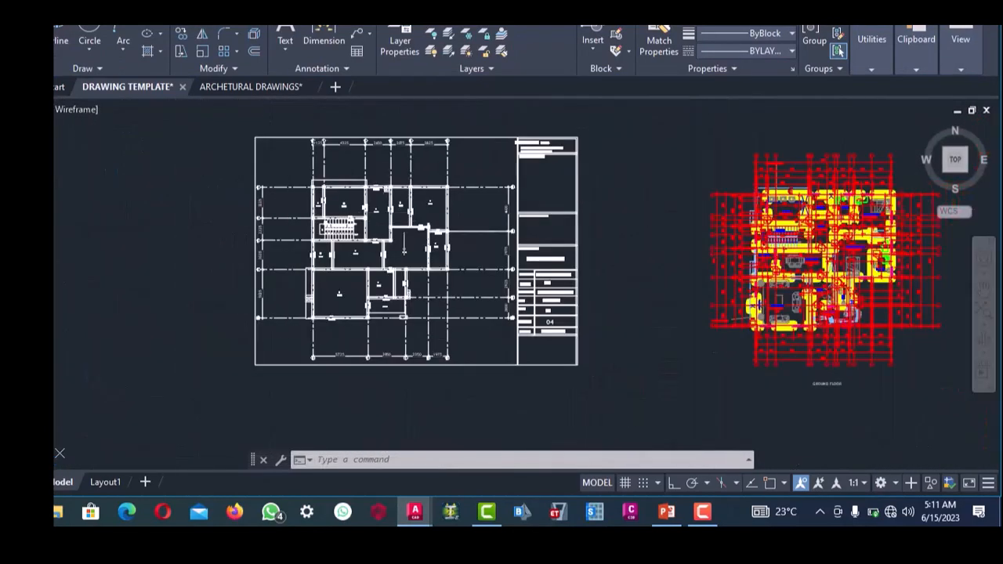
pyautogui.scroll(7, 392, 223)
pyautogui.scroll(-2, 394, 228)
pyautogui.scroll(5, 394, 227)
pyautogui.scroll(-5, 405, 217)
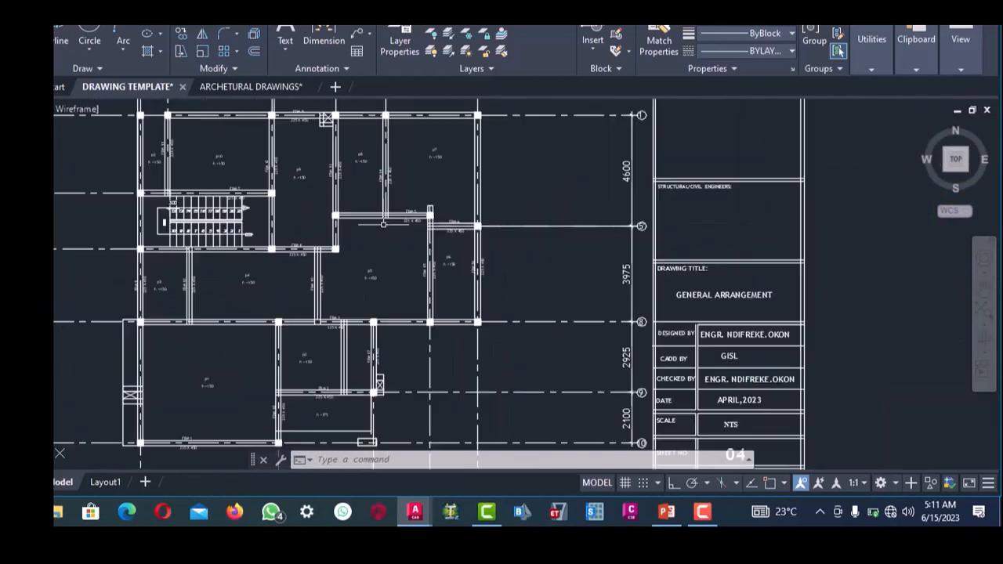
pyautogui.scroll(2, 395, 220)
pyautogui.scroll(5, 388, 210)
pyautogui.scroll(-3, 404, 208)
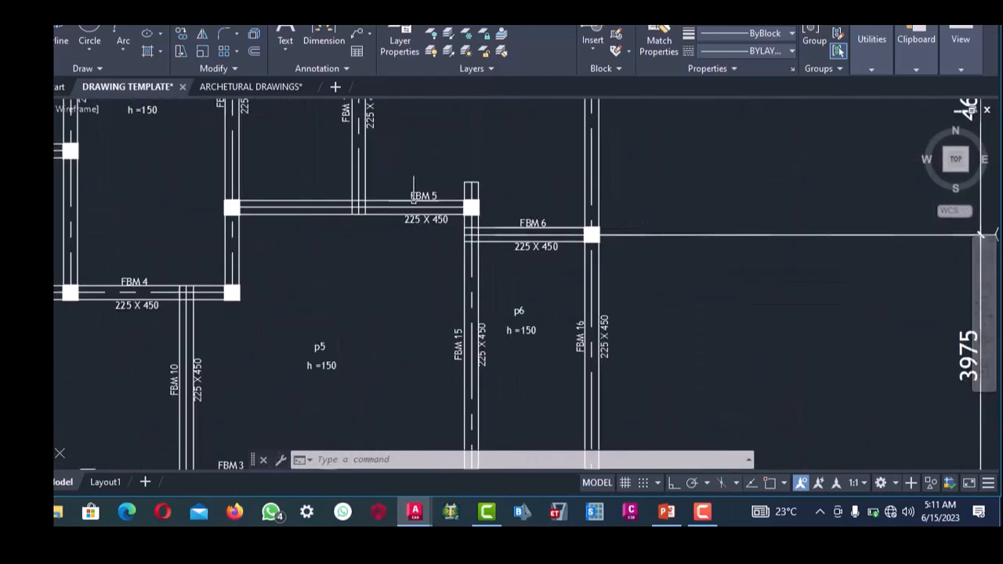
# - Inspect the panels around FBM 5, FBM 6 and FBM 15, along with the overall general arrangement sheet
pyautogui.scroll(-2, 410, 212)
pyautogui.scroll(2, 398, 213)
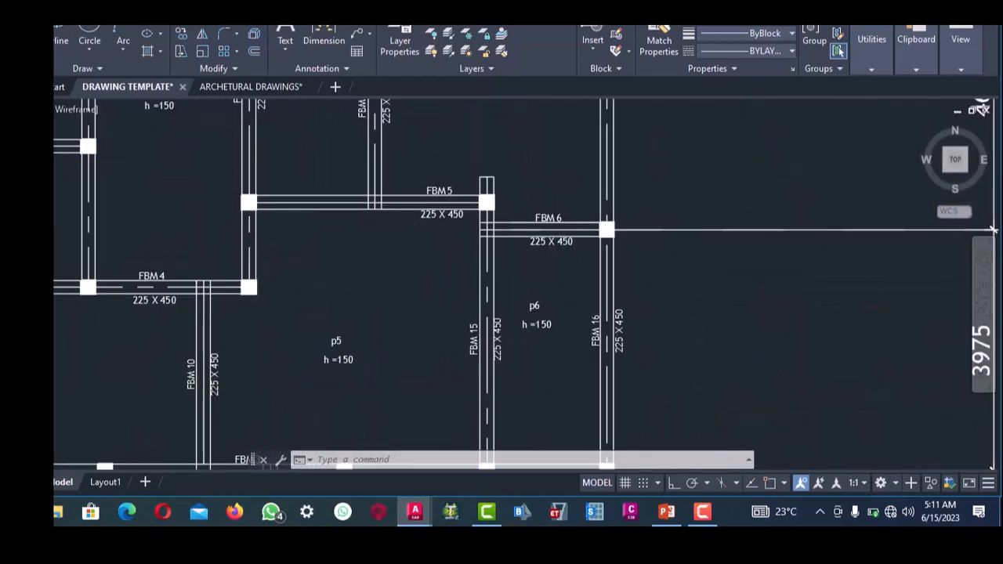
pyautogui.scroll(-4, 398, 216)
pyautogui.scroll(3, 398, 220)
pyautogui.scroll(-5, 399, 226)
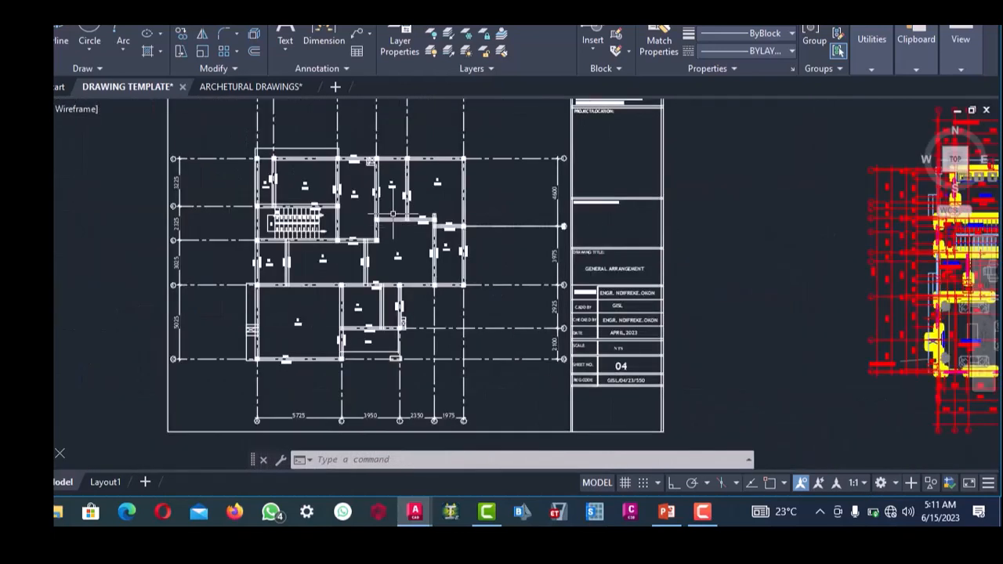
pyautogui.scroll(4, 403, 226)
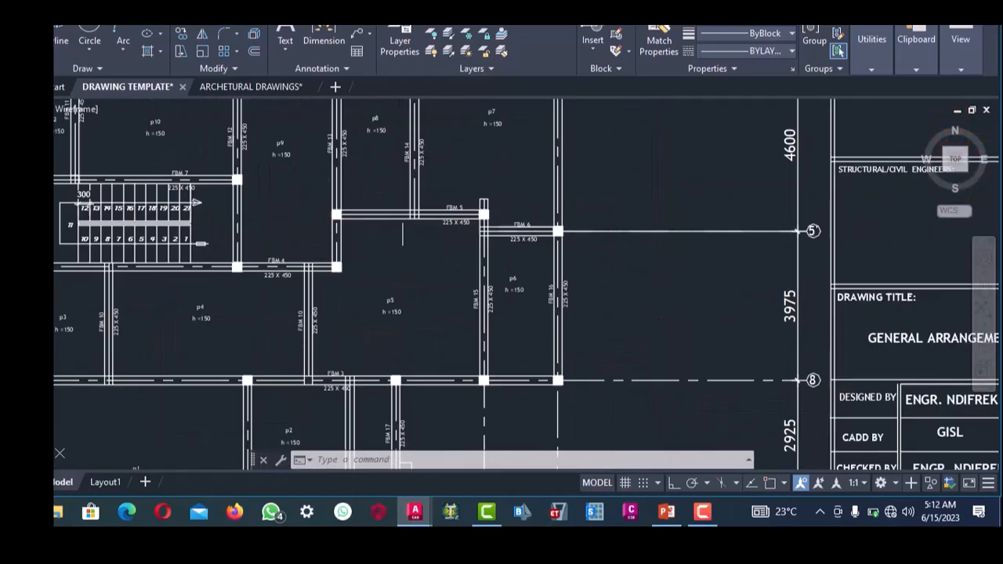
pyautogui.scroll(-4, 403, 220)
pyautogui.scroll(5, 404, 203)
pyautogui.scroll(-6, 401, 205)
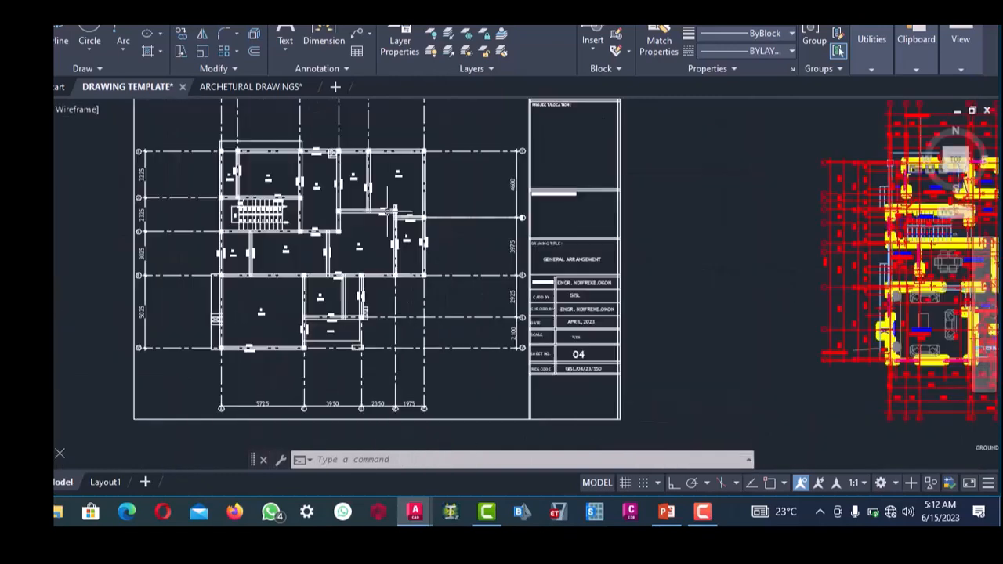
pyautogui.scroll(4, 396, 211)
pyautogui.scroll(-2, 387, 214)
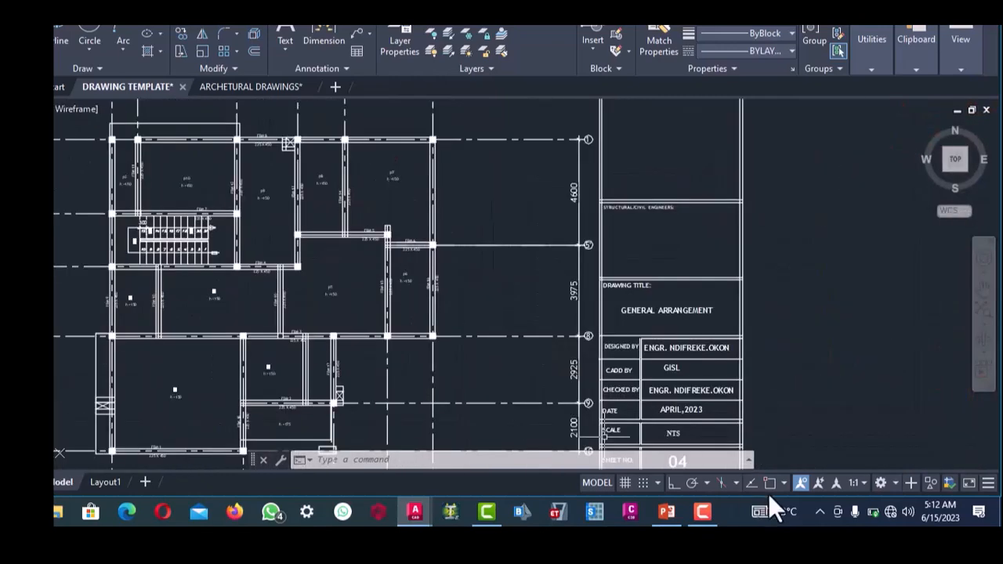
# - Switch to PowerPoint and display the slide "Components of a typical general arrangement"
pyautogui.click(666, 511)
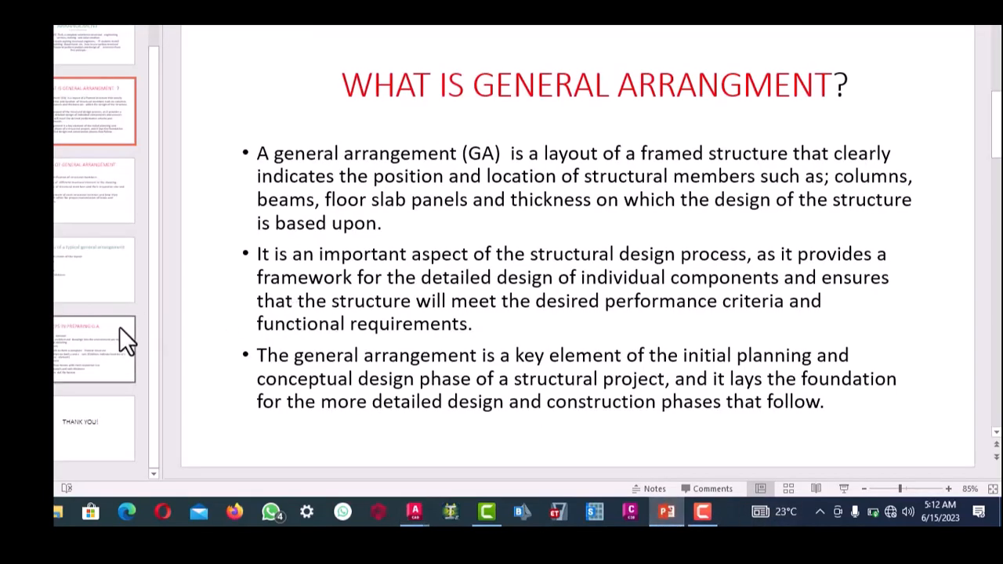
pyautogui.click(100, 290)
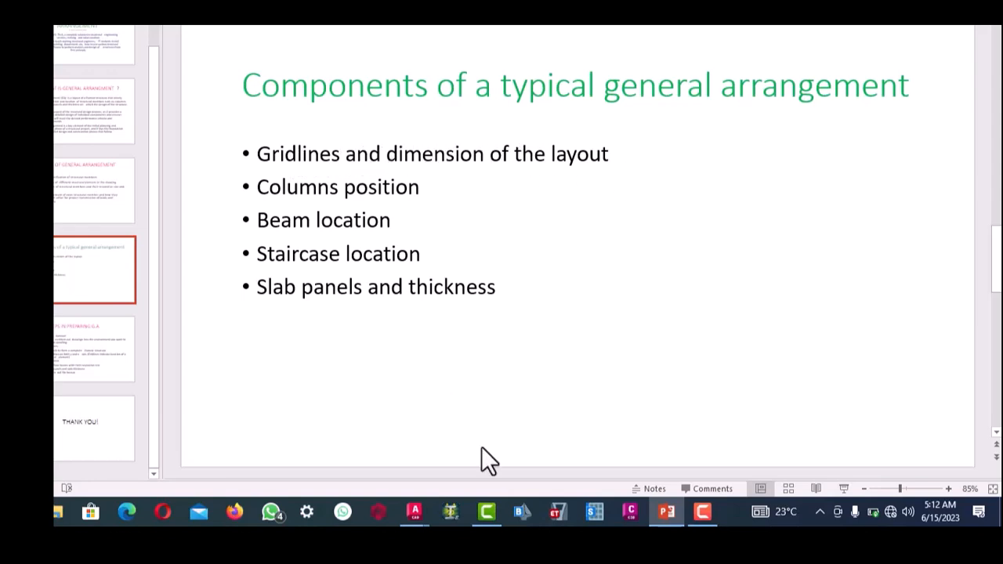
# - Return to the DRAWING TEMPLATE drawing in AutoCAD and examine the layout's gridlines and dimensions against the slide
pyautogui.moveTo(419, 512)
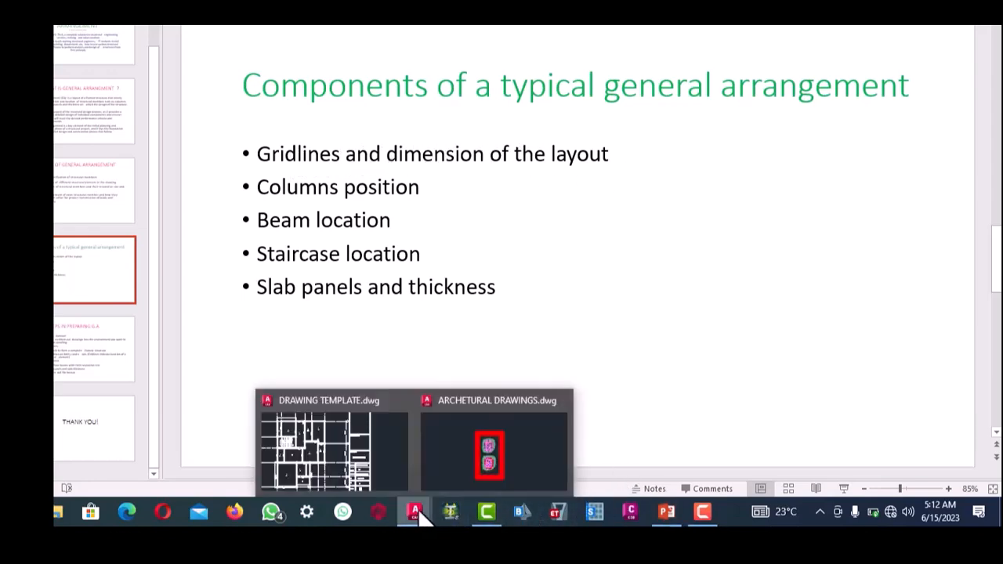
pyautogui.click(342, 453)
pyautogui.scroll(-3, 381, 164)
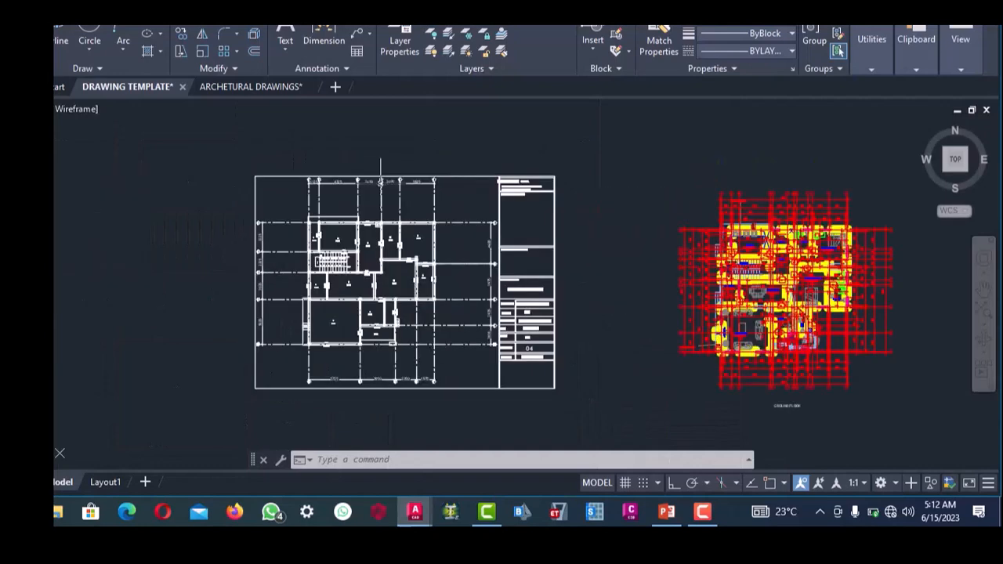
pyautogui.scroll(6, 381, 165)
pyautogui.scroll(-3, 385, 181)
pyautogui.scroll(3, 392, 195)
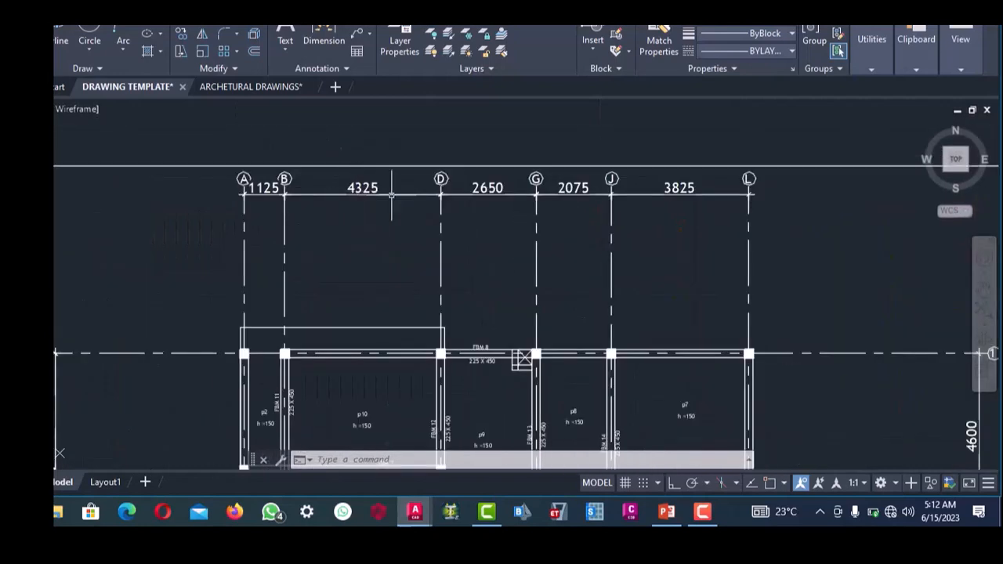
pyautogui.scroll(-6, 392, 194)
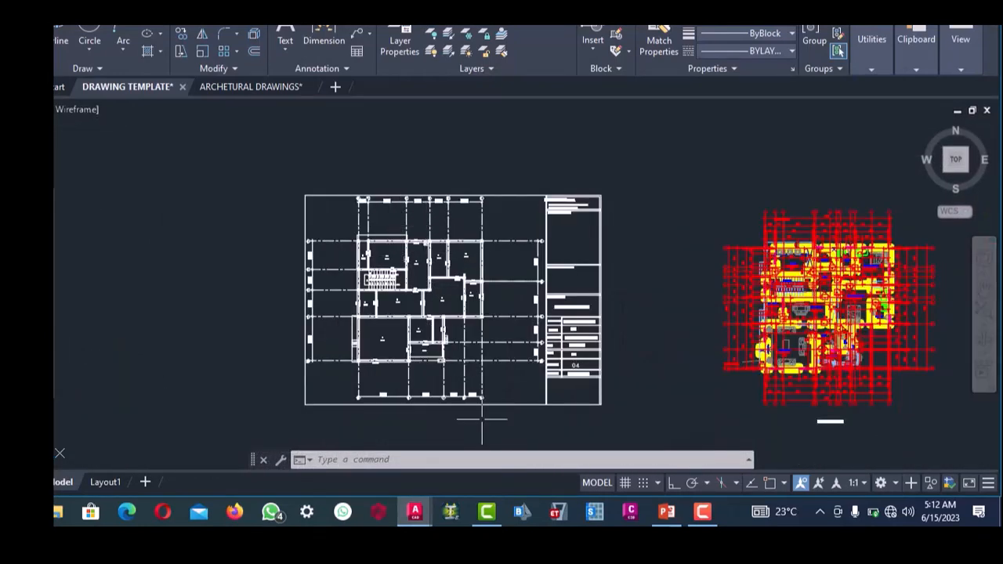
# - Recheck the components slide in PowerPoint, and return to the AutoCAD drawing to inspect the columns, beams, staircase and slab panels
pyautogui.click(667, 513)
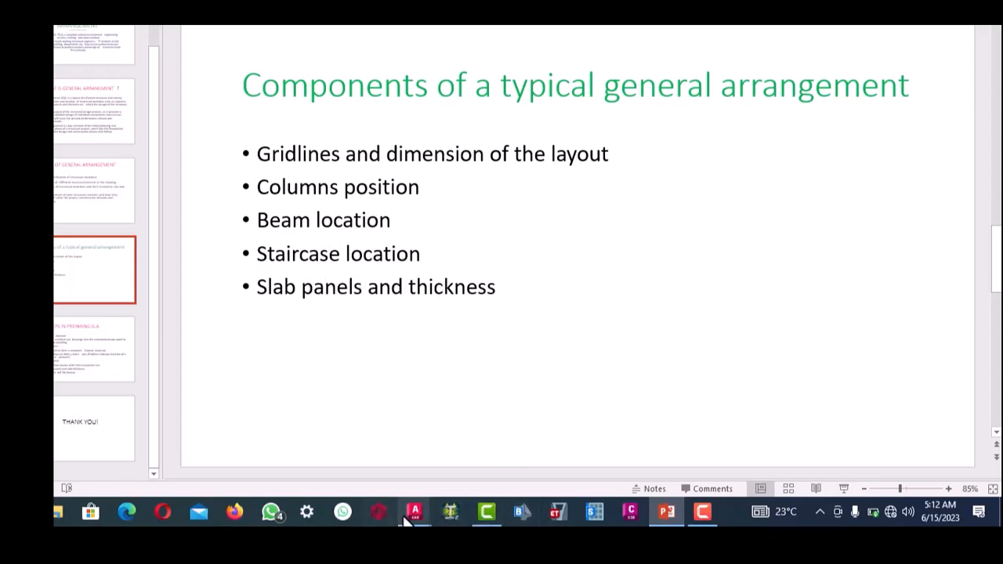
pyautogui.moveTo(413, 518)
pyautogui.scroll(8, 381, 270)
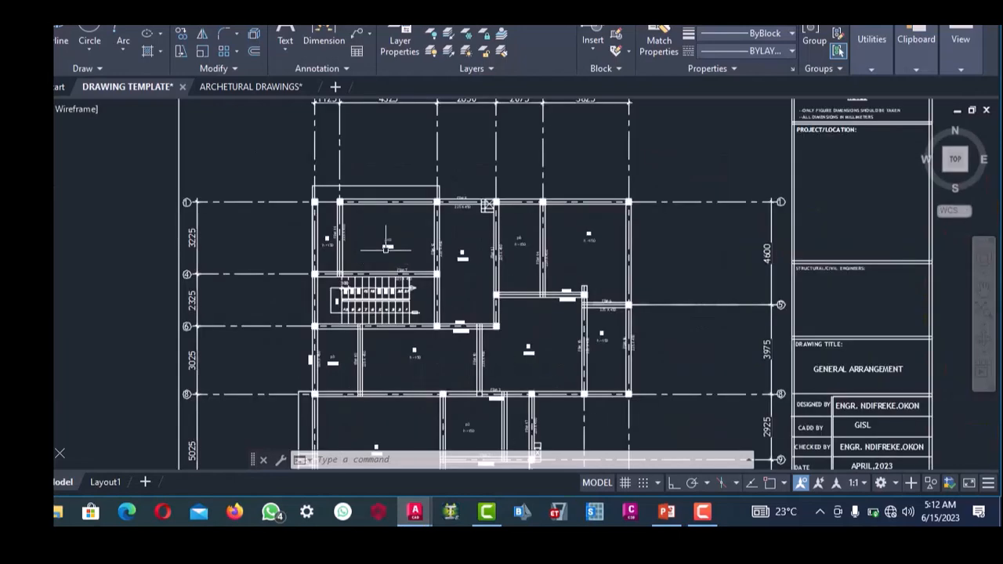
pyautogui.scroll(-6, 319, 185)
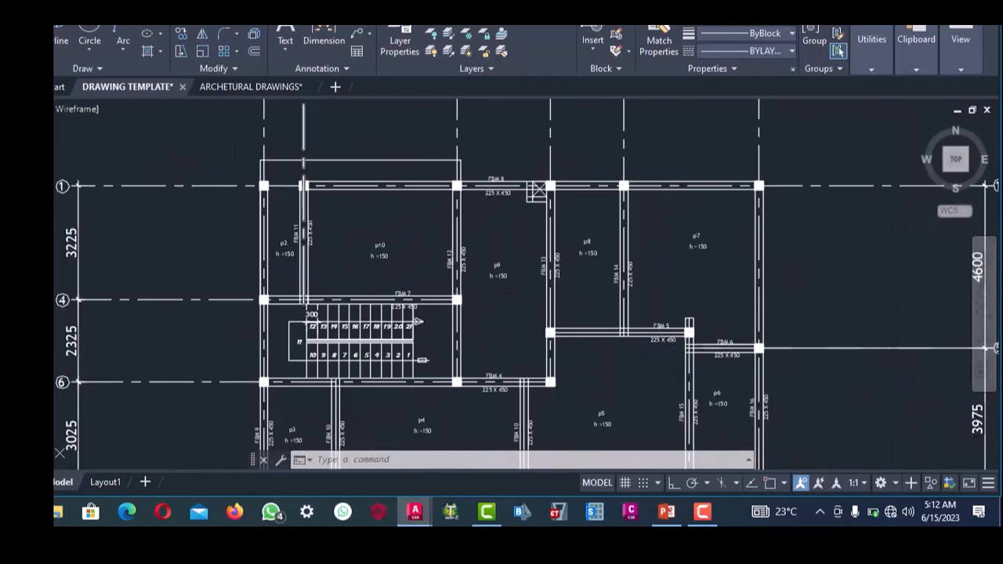
# - Extend the beam lines on grid 1 above panel p10 to the outer line of the grid A beam, using that line as boundary
pyautogui.scroll(6, 318, 184)
pyautogui.scroll(2, 286, 177)
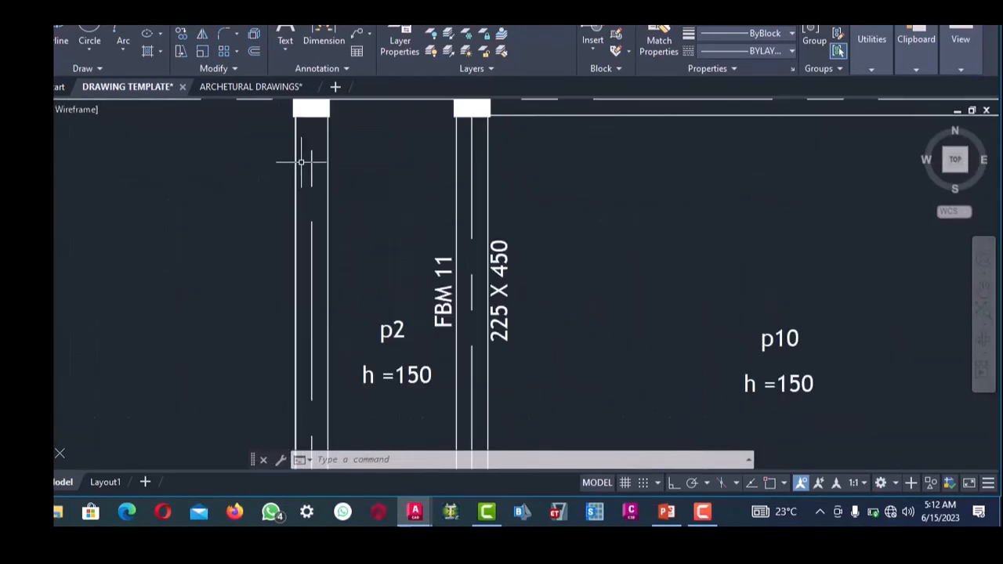
pyautogui.click(301, 162)
pyautogui.click(286, 166)
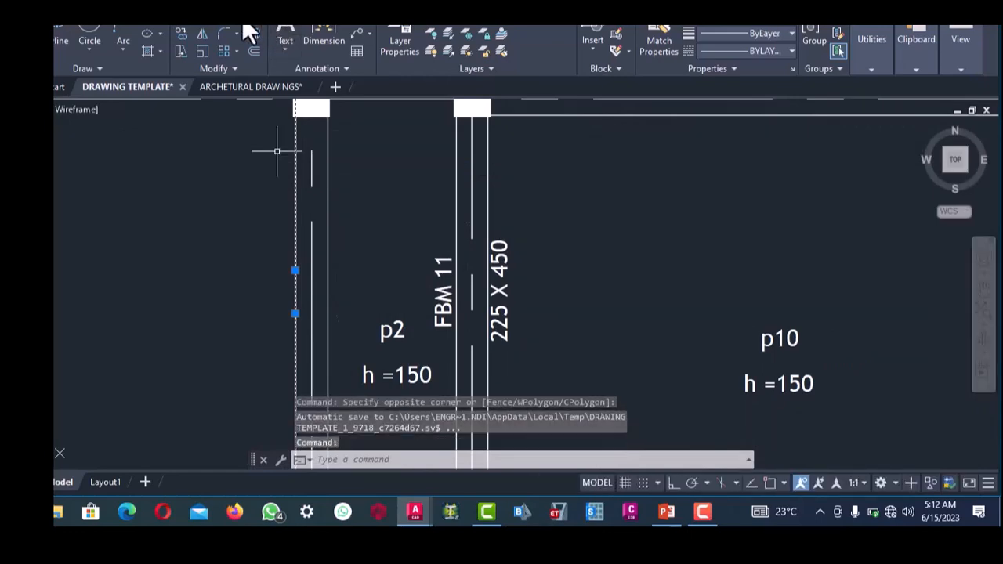
pyautogui.click(223, 17)
pyautogui.scroll(-5, 292, 188)
pyautogui.scroll(-4, 301, 203)
pyautogui.scroll(4, 355, 199)
pyautogui.click(348, 173)
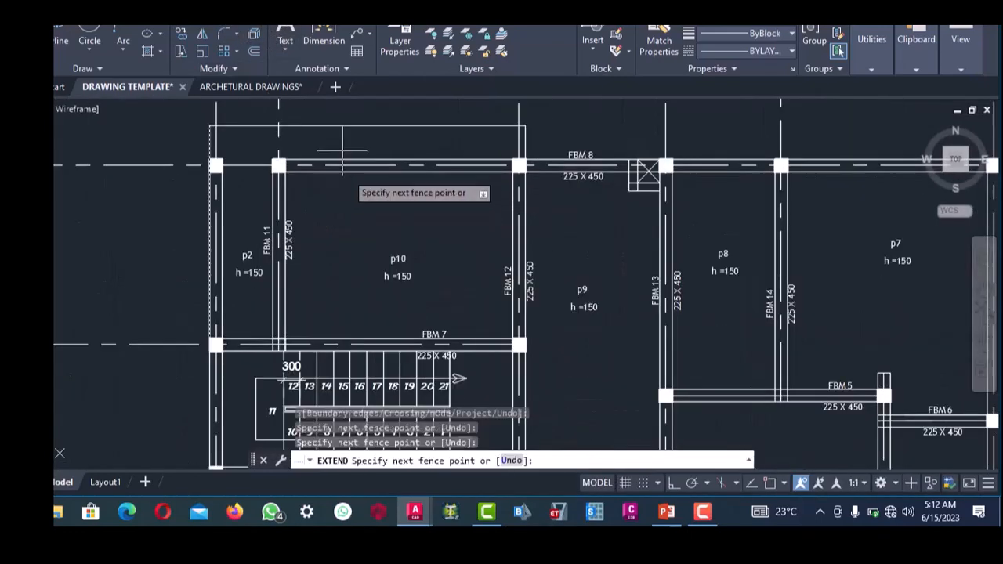
pyautogui.click(342, 149)
pyautogui.scroll(-4, 317, 181)
pyautogui.rightClick(326, 196)
pyautogui.click(343, 205)
pyautogui.scroll(8, 337, 202)
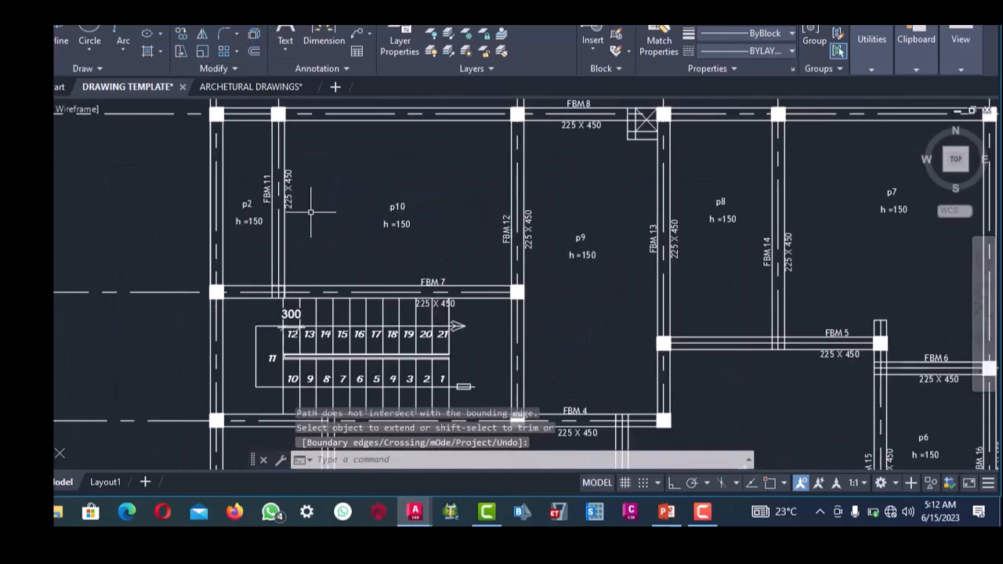
# - Examine the staircase, surrounding beams and slab panels in the middle and lower parts of the plan
pyautogui.scroll(-4, 287, 216)
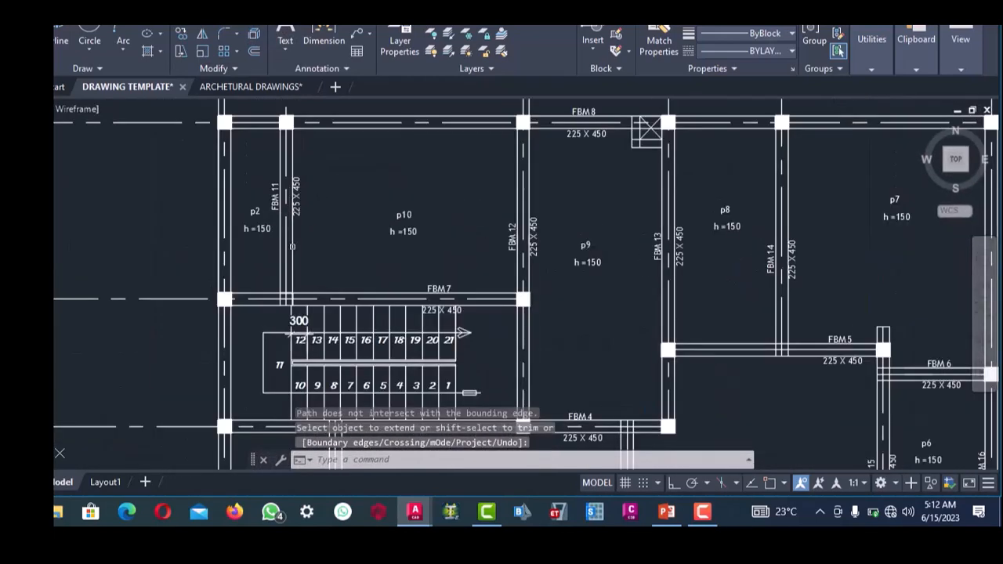
pyautogui.scroll(2, 292, 245)
pyautogui.scroll(-3, 295, 220)
pyautogui.scroll(2, 328, 292)
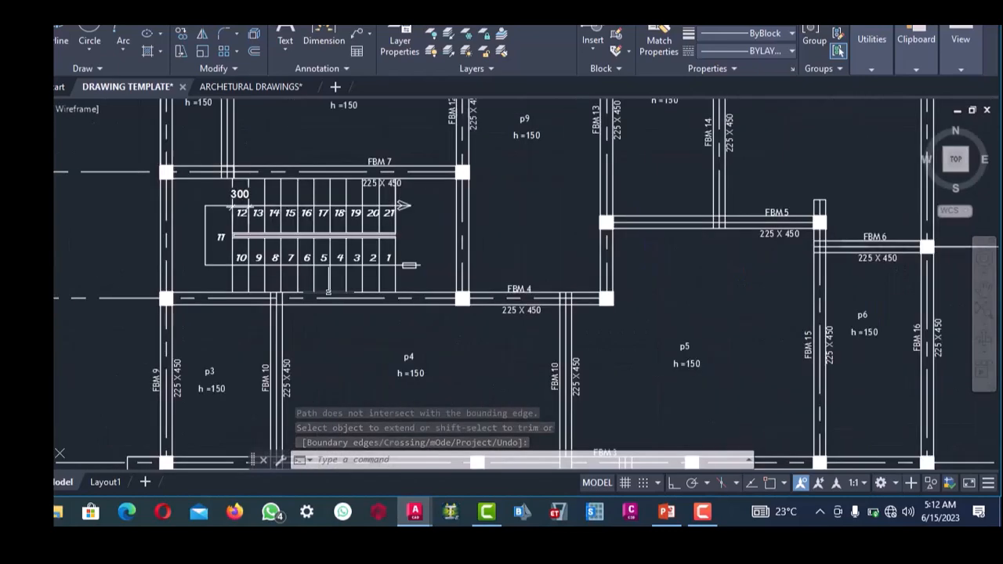
pyautogui.scroll(-4, 311, 230)
pyautogui.scroll(4, 357, 317)
pyautogui.scroll(-5, 344, 228)
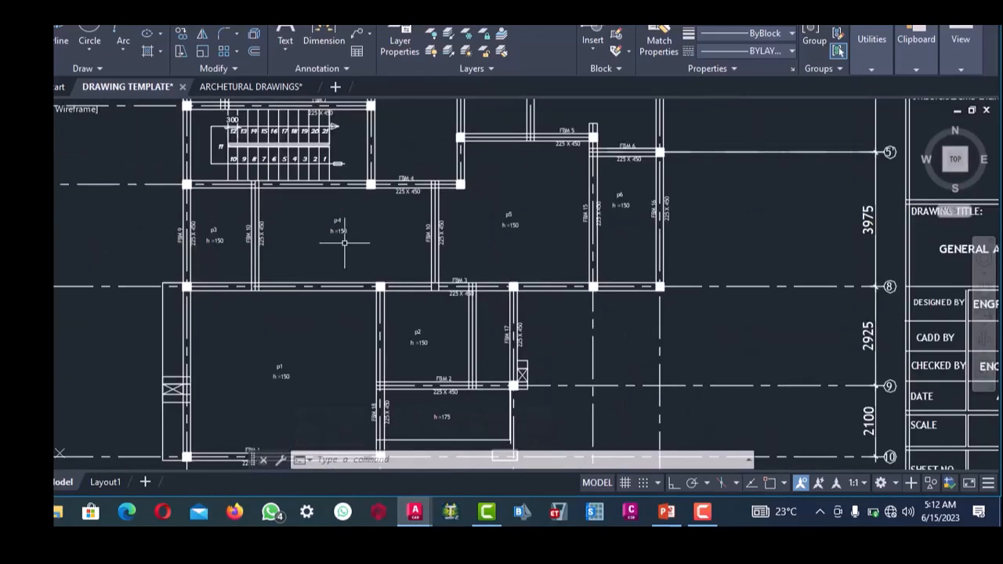
pyautogui.scroll(3, 346, 251)
# - Review the complete general arrangement sheet with its title block alongside the ground floor architectural plan
pyautogui.scroll(-2, 349, 264)
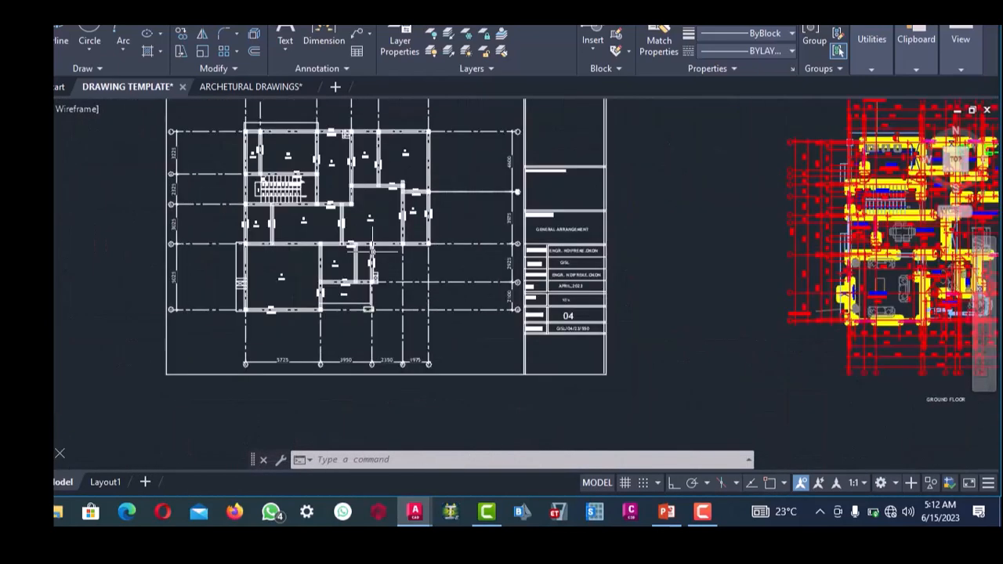
pyautogui.scroll(4, 384, 235)
pyautogui.scroll(-6, 384, 235)
pyautogui.scroll(2, 689, 235)
pyautogui.scroll(-3, 549, 251)
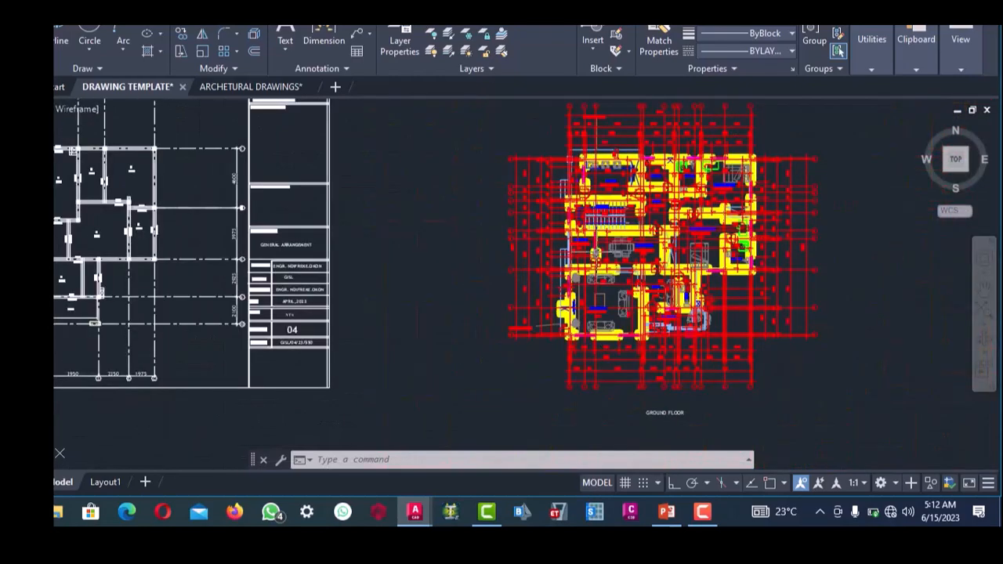
pyautogui.scroll(4, 365, 220)
pyautogui.scroll(-3, 384, 230)
pyautogui.scroll(4, 387, 230)
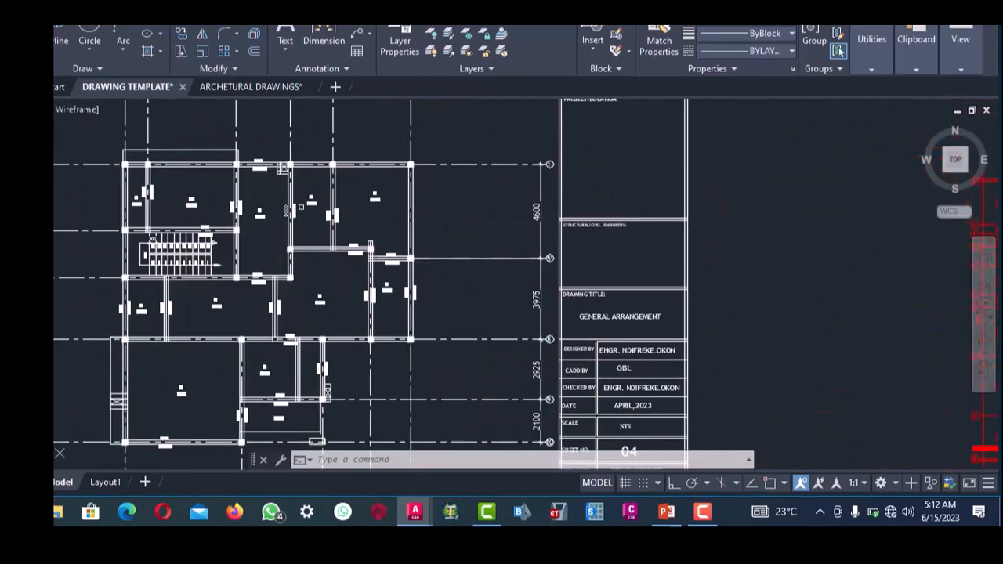
pyautogui.scroll(-4, 361, 220)
pyautogui.scroll(5, 345, 213)
pyautogui.scroll(-1, 345, 213)
pyautogui.scroll(-3, 345, 215)
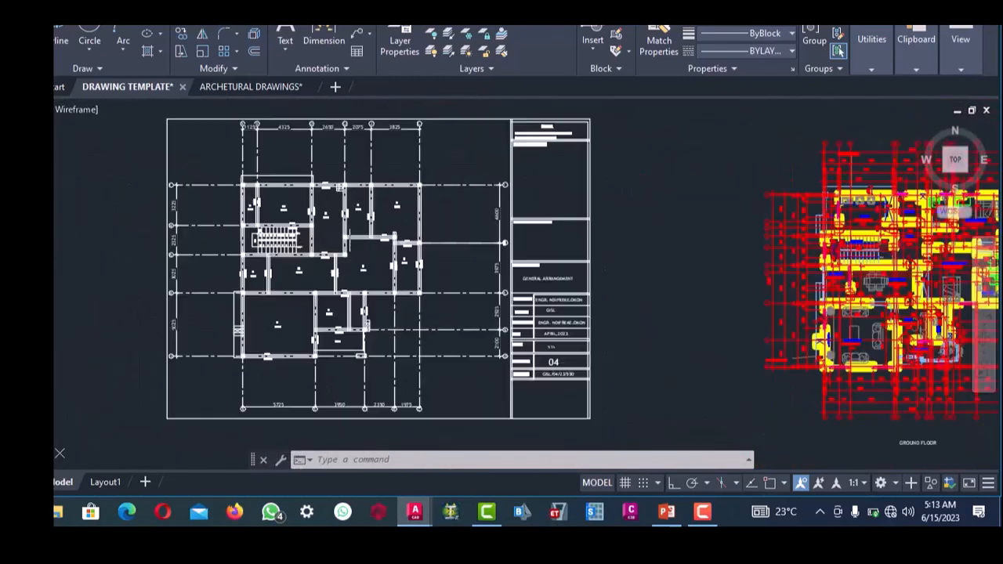
pyautogui.scroll(4, 349, 219)
pyautogui.scroll(-5, 353, 223)
pyautogui.scroll(2, 357, 227)
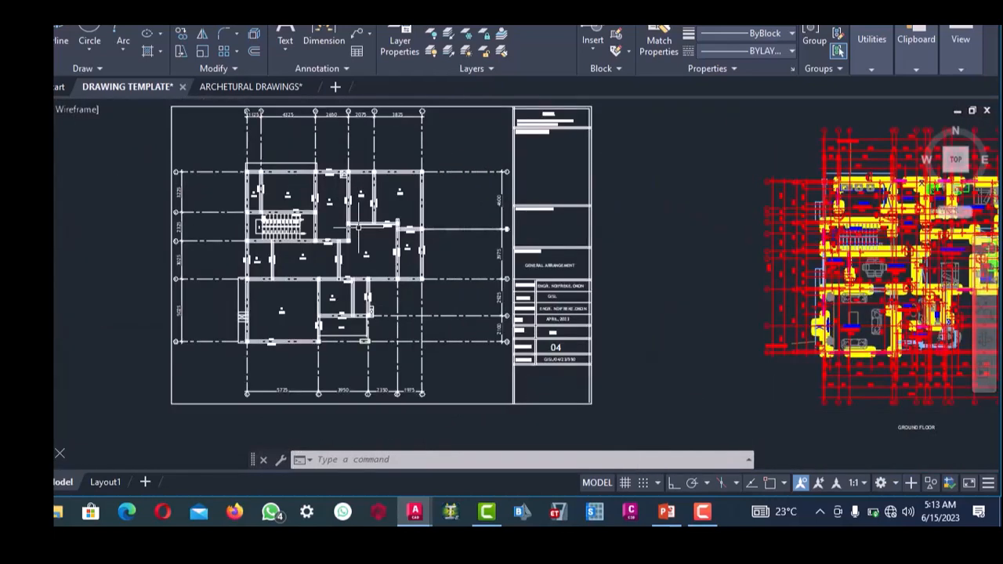